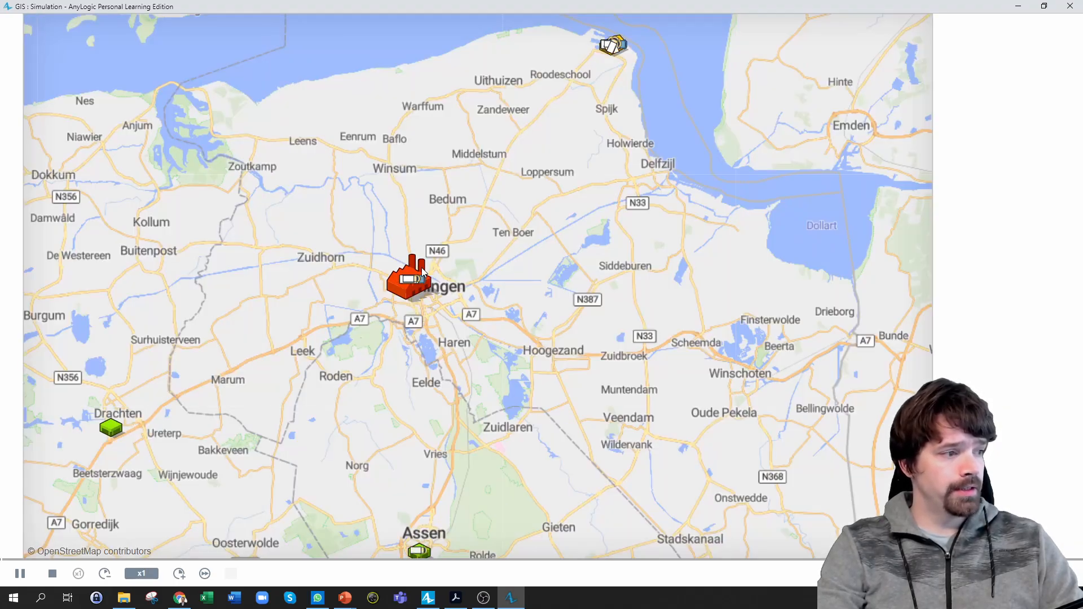
scroll(510, 300, "down", 1)
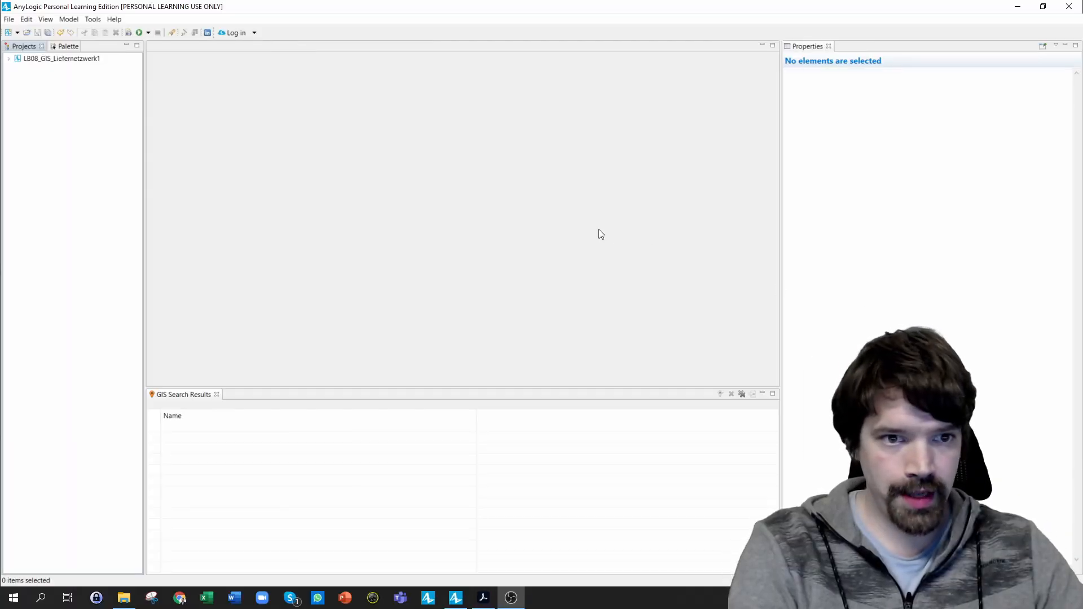
Start creating a new model and name it SupplyChain
left_click(599, 230)
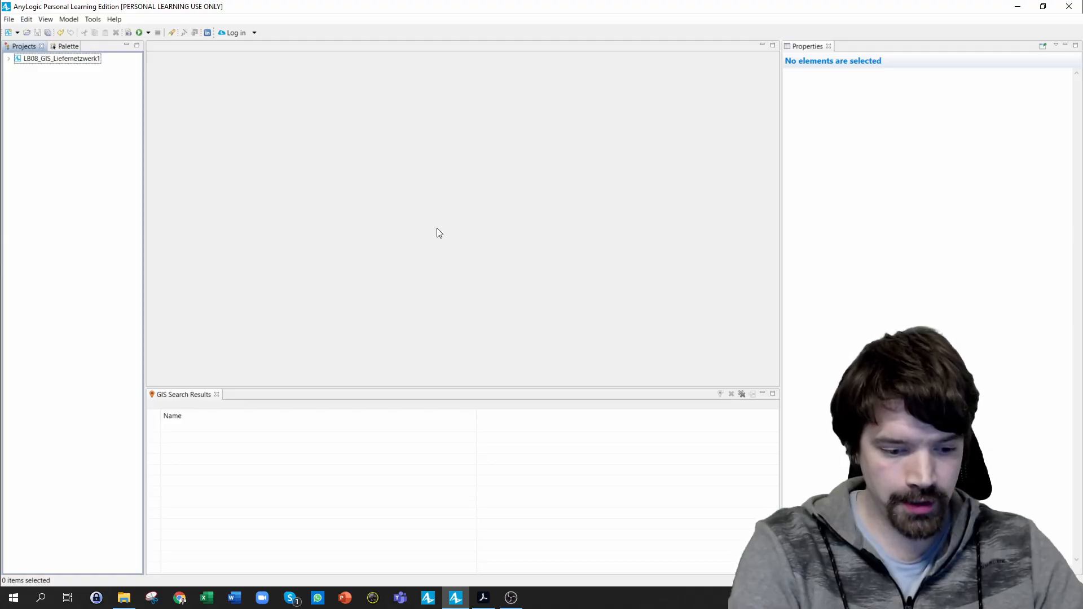
key("ctrl+n")
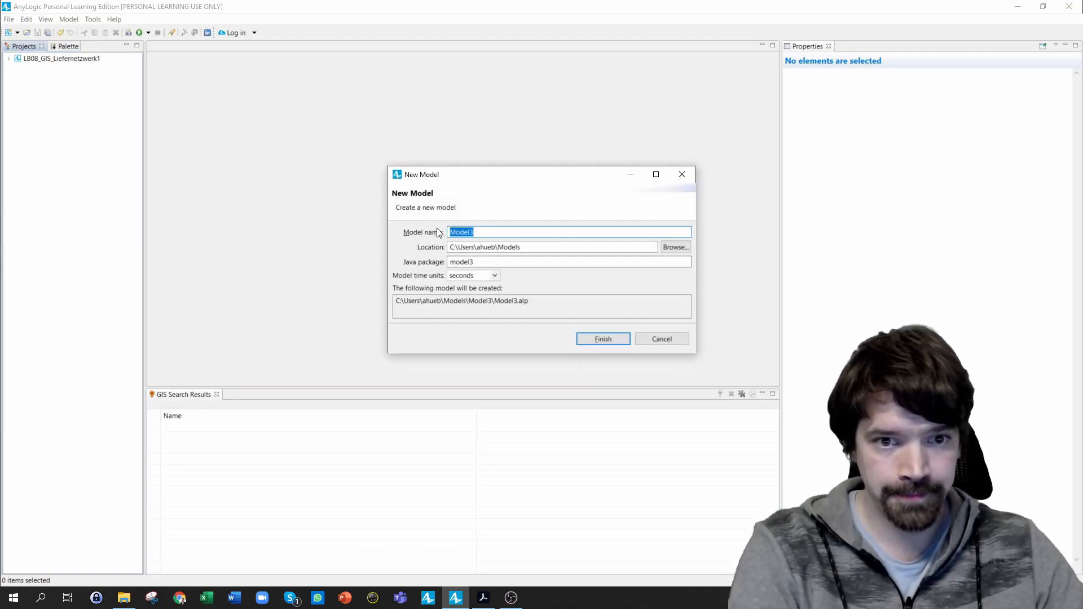
type("S")
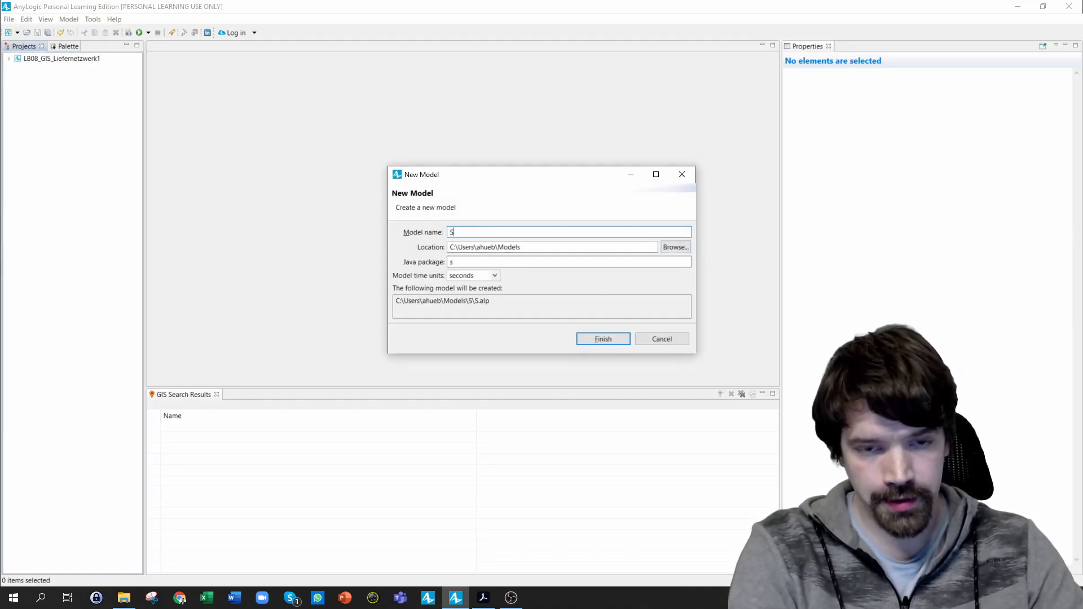
type("upplyChain")
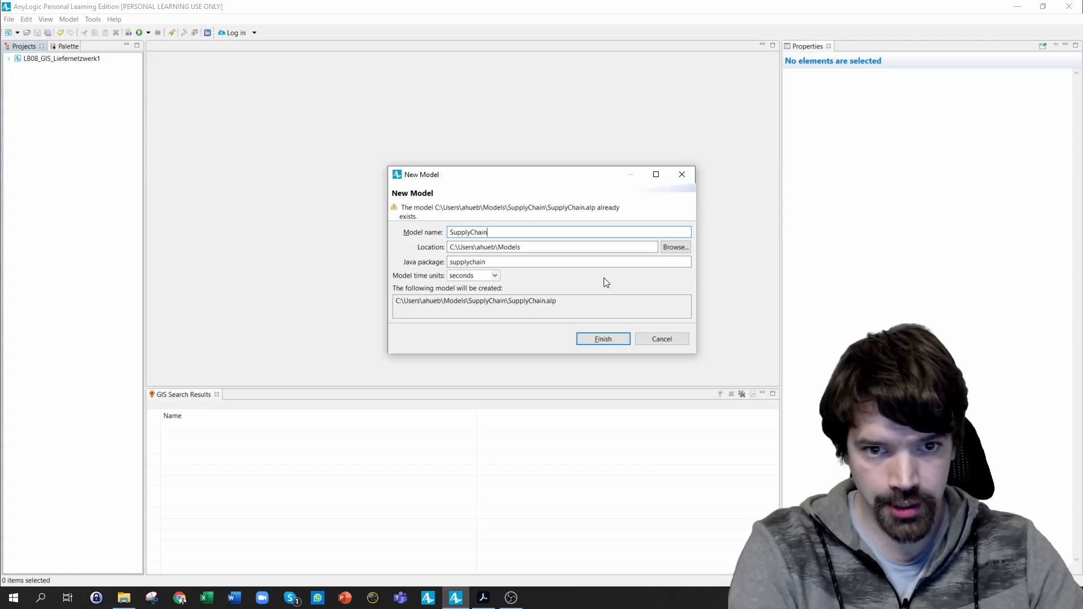
Set the new model's location to the folder G:\My Drive\RUG\SimLog\2020-2021
left_click(675, 247)
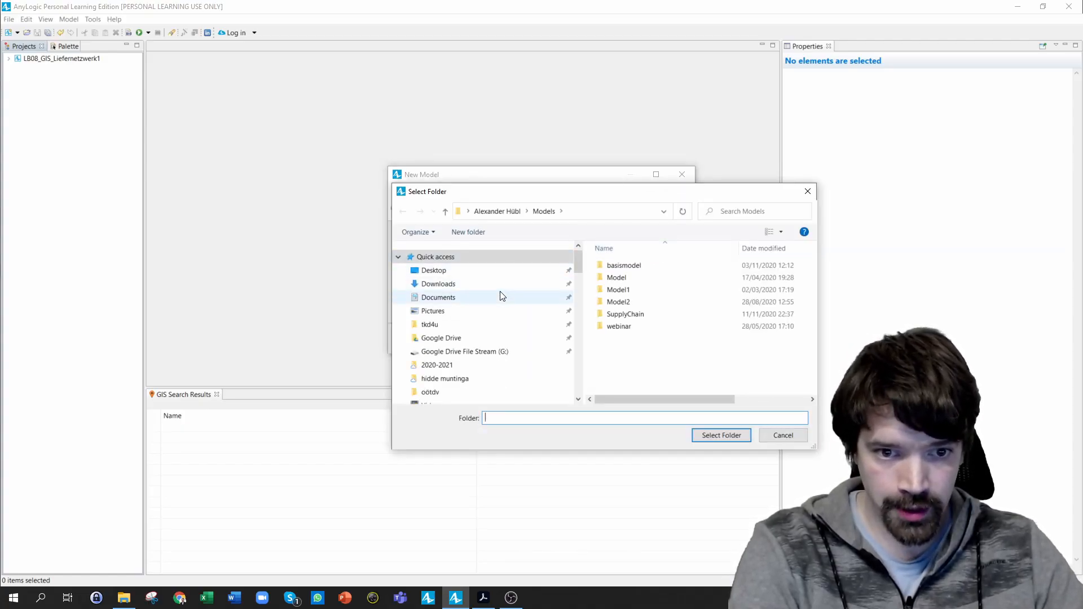
left_click(463, 353)
double_click(615, 265)
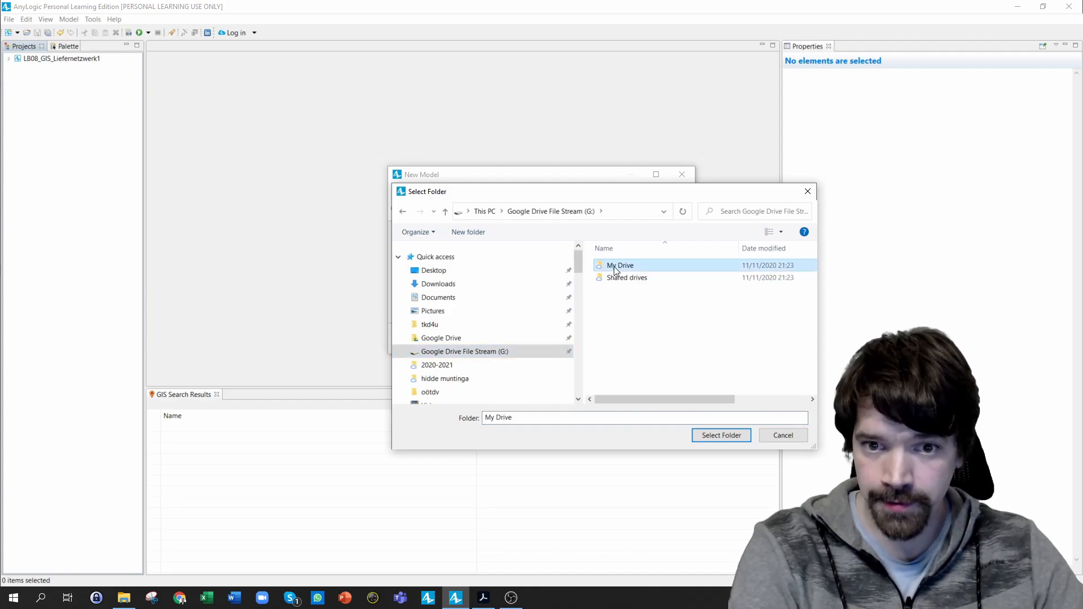
double_click(613, 327)
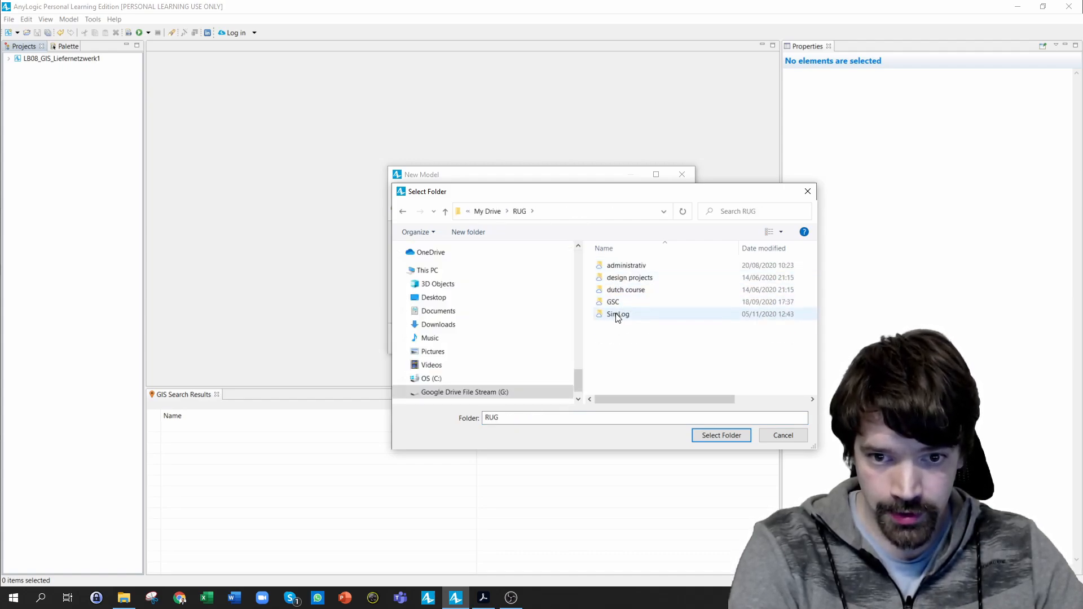
double_click(617, 314)
double_click(623, 279)
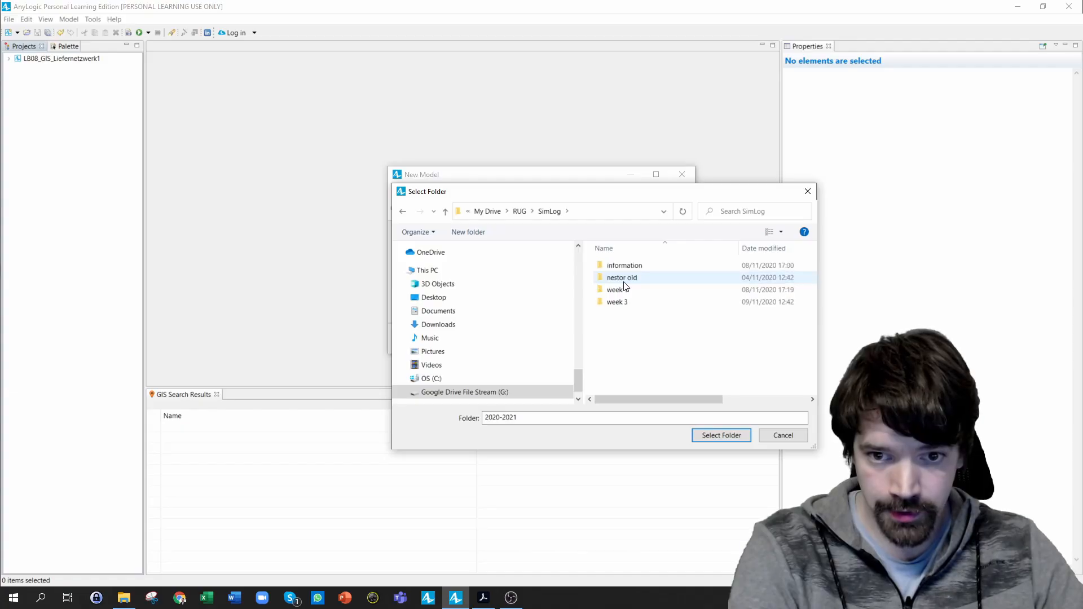
left_click(712, 436)
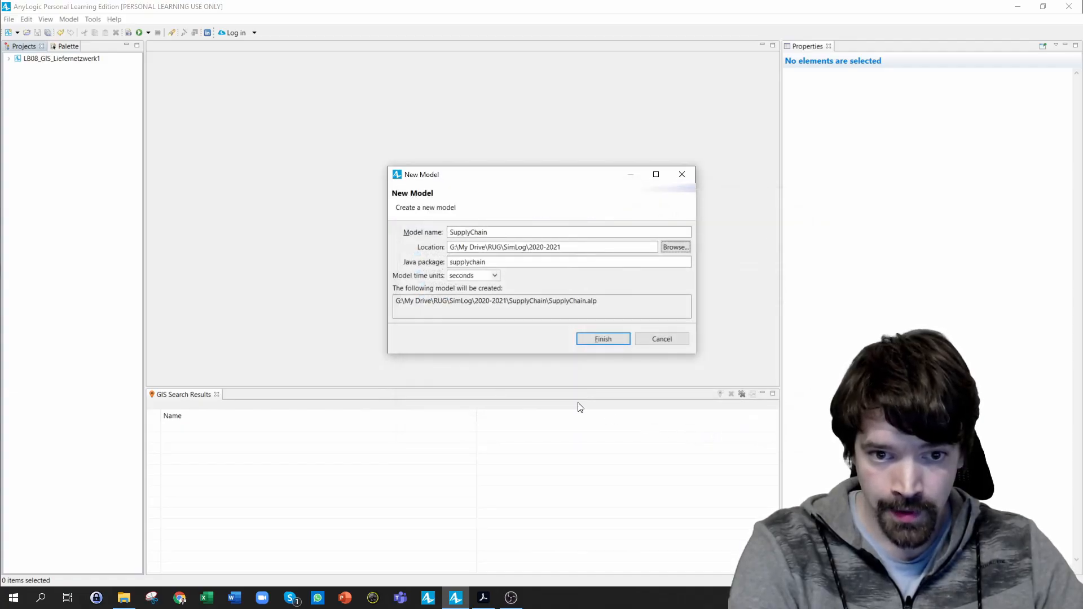
Set the model time units to days and create the model
left_click(463, 275)
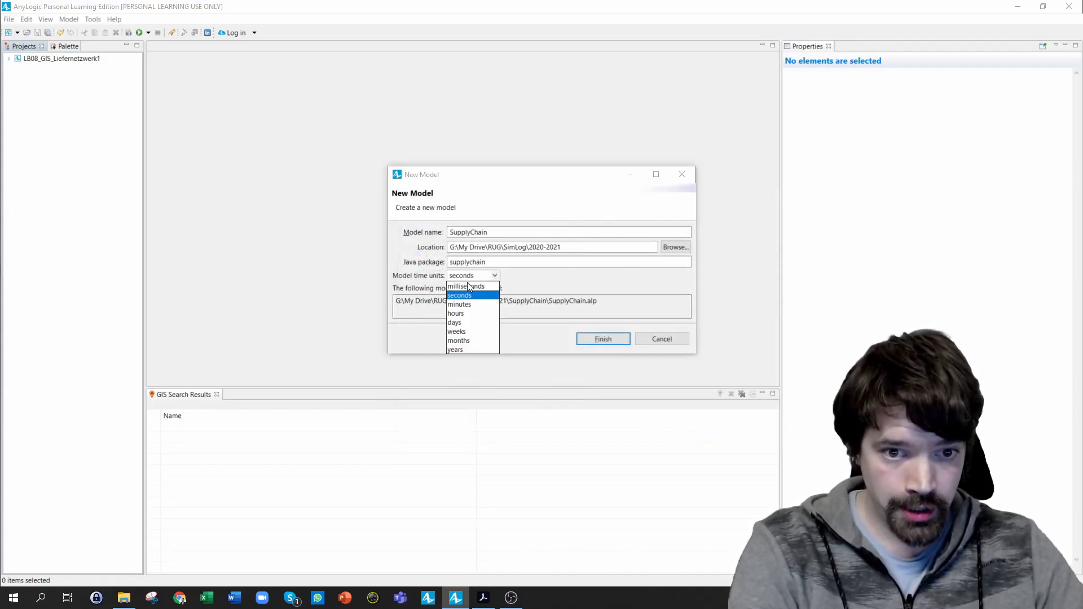
left_click(460, 322)
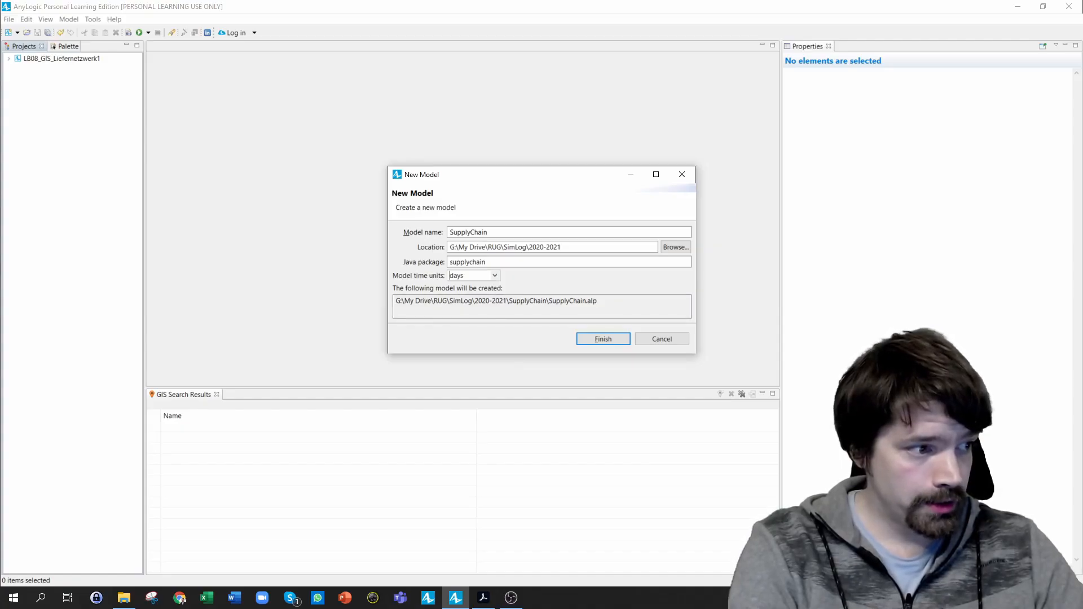
left_click(608, 340)
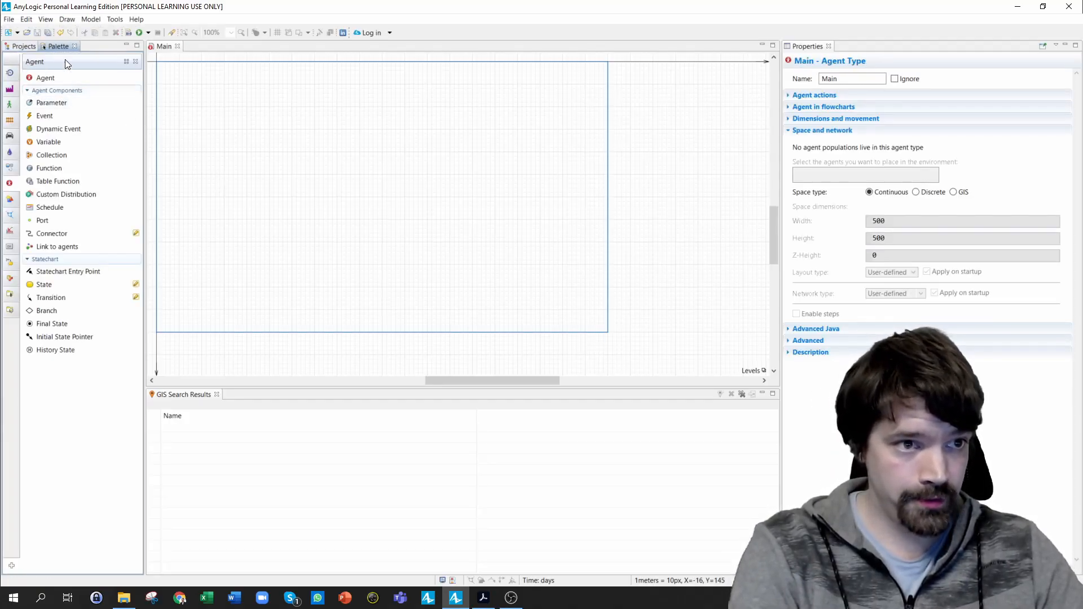
Add a GIS Map at the origin of Main and enlarge it to fill the blue frame
left_click(12, 218)
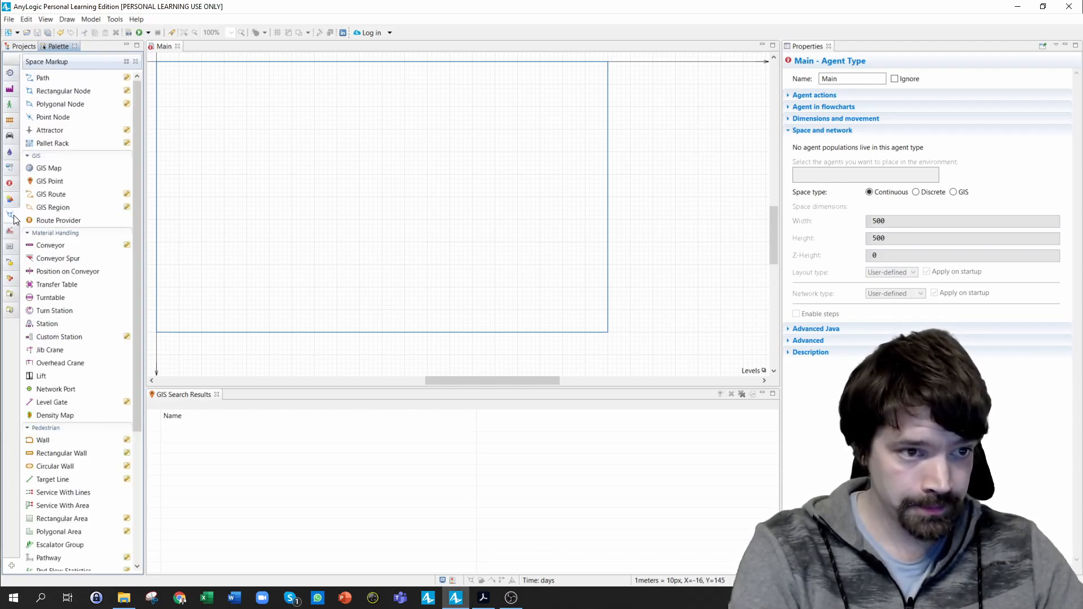
left_click_drag(50, 172, 158, 66)
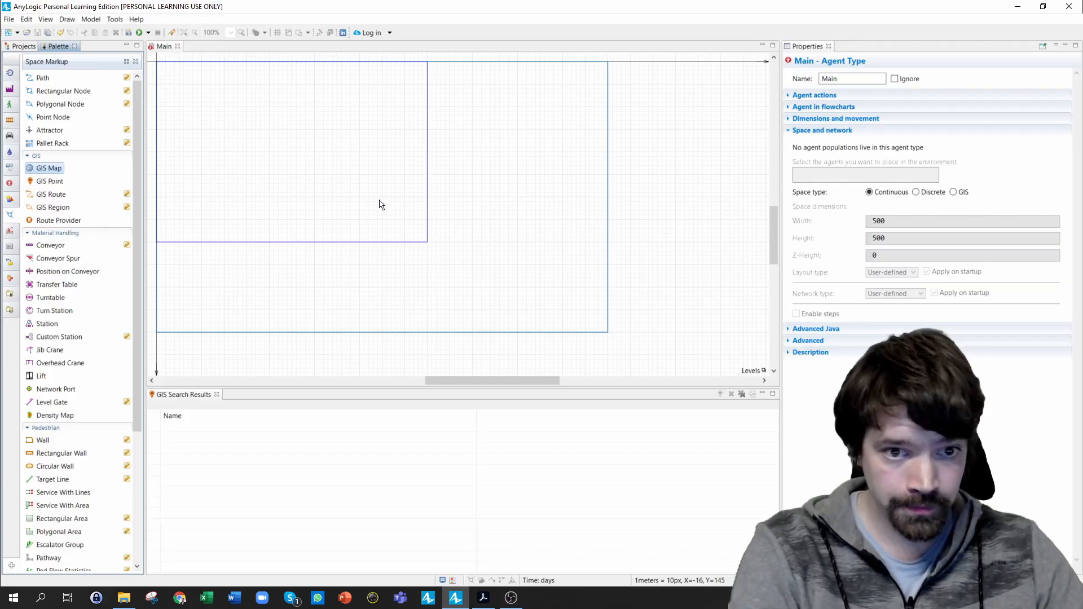
left_click_drag(423, 242, 423, 242)
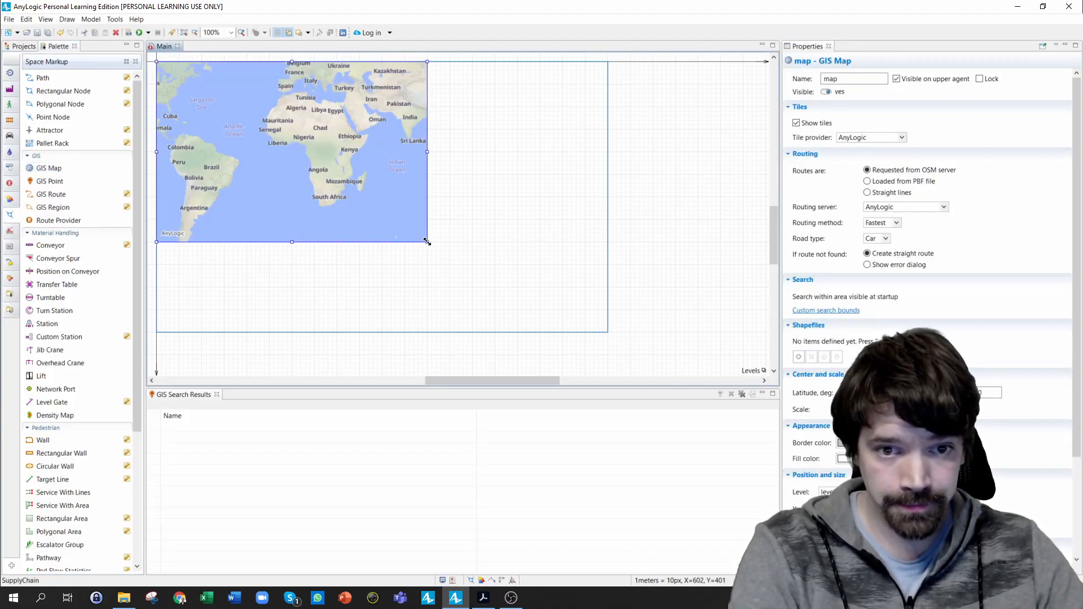
left_click_drag(427, 241, 605, 333)
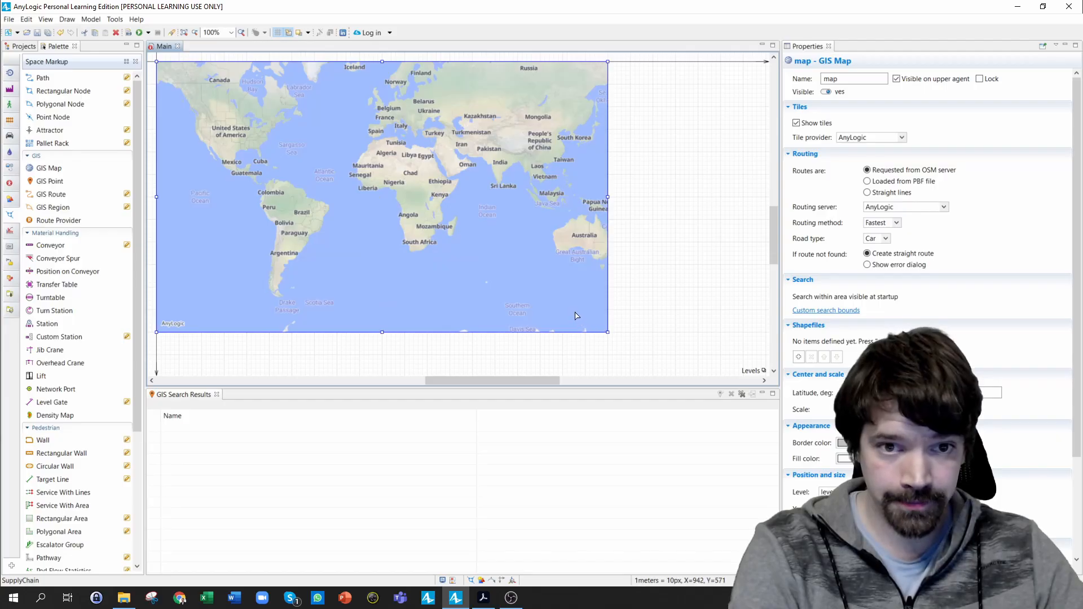
Edit the GIS map's displayed area so it shows the Netherlands and northwestern Germany
double_click(390, 155)
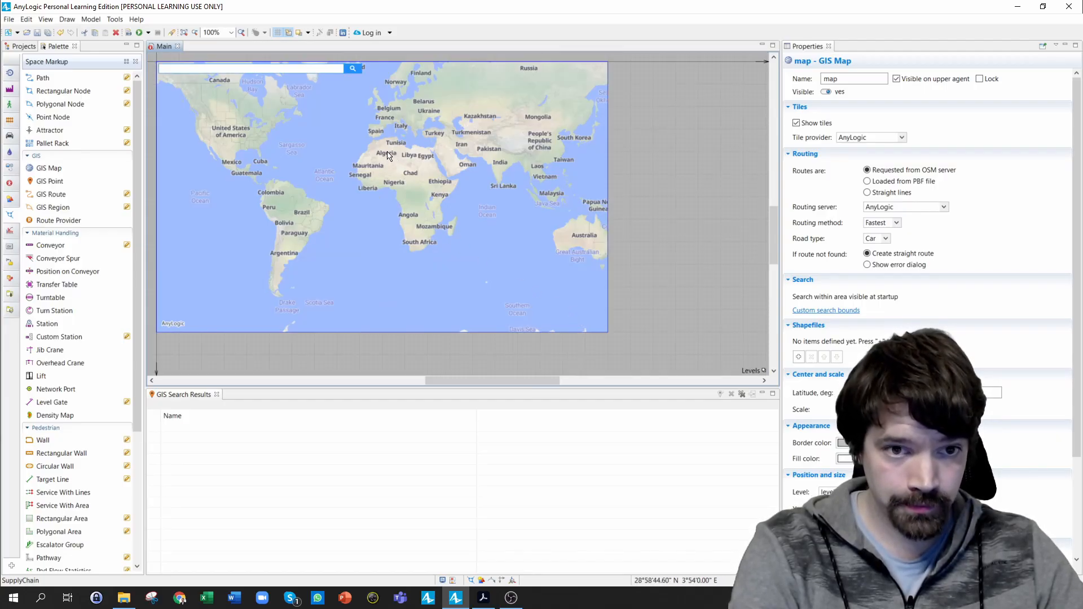
key("Escape")
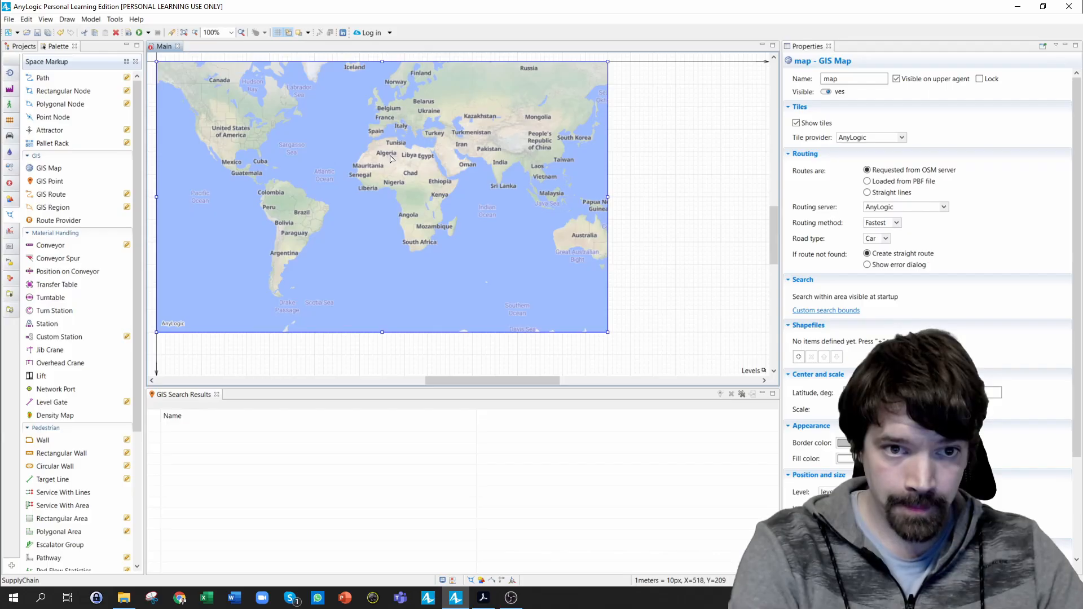
double_click(385, 157)
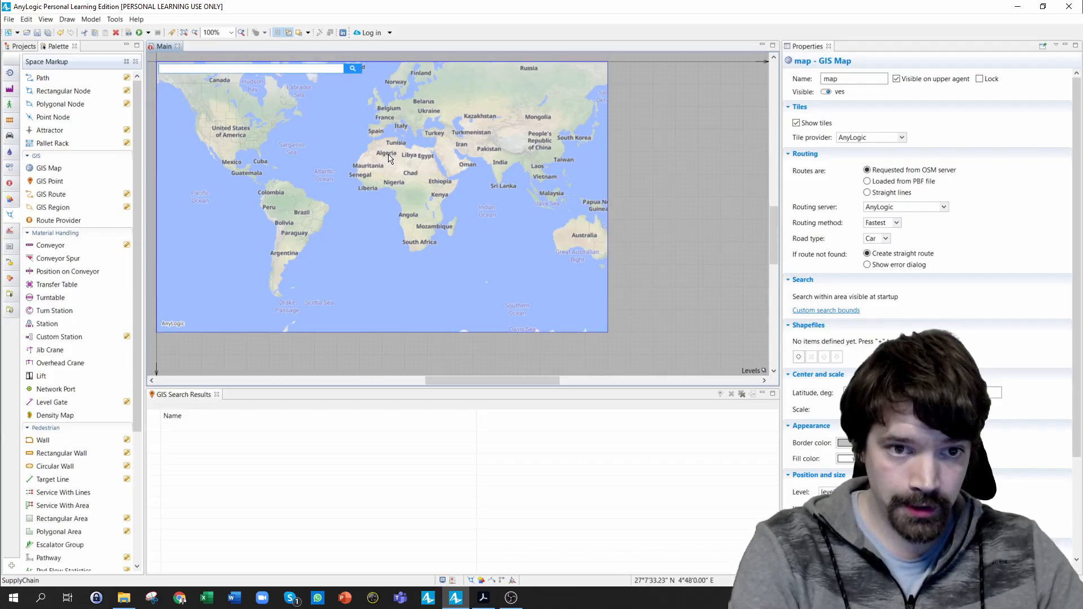
scroll(389, 161, "up", 5)
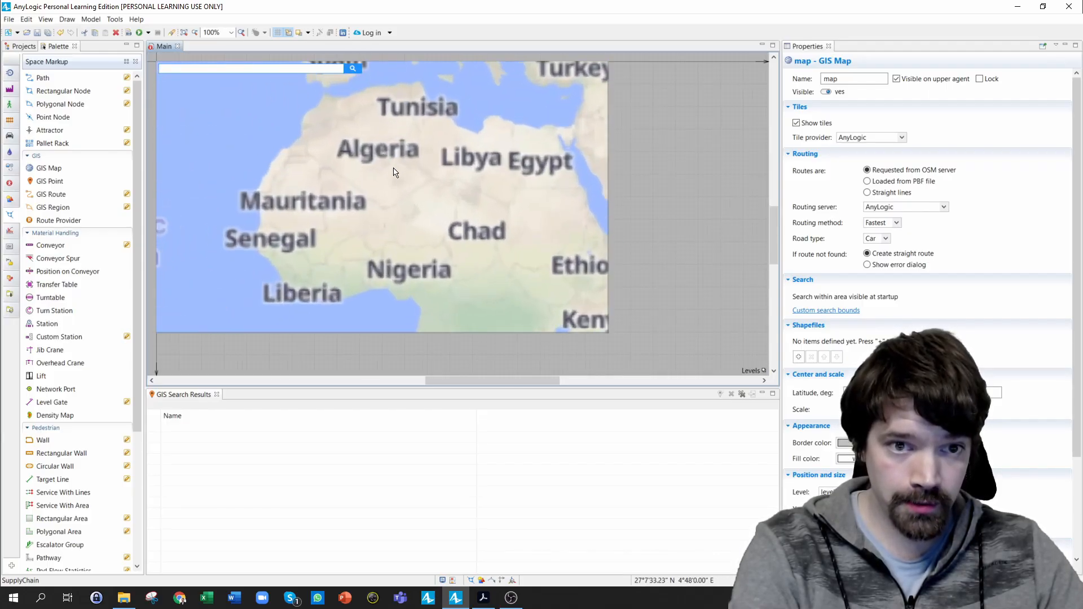
left_click_drag(394, 172, 399, 242)
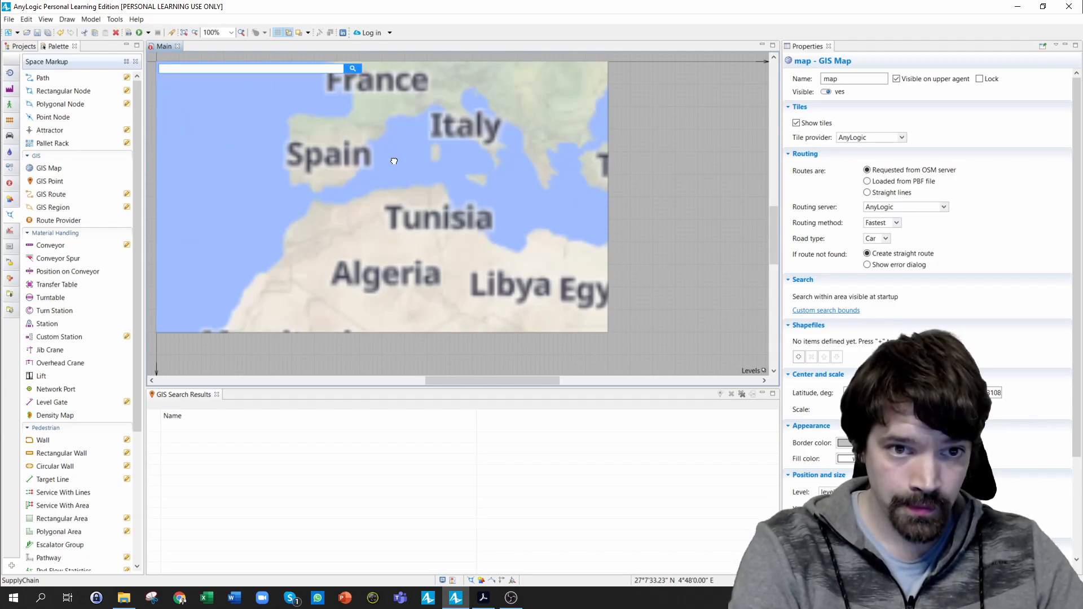
left_click_drag(393, 160, 400, 137)
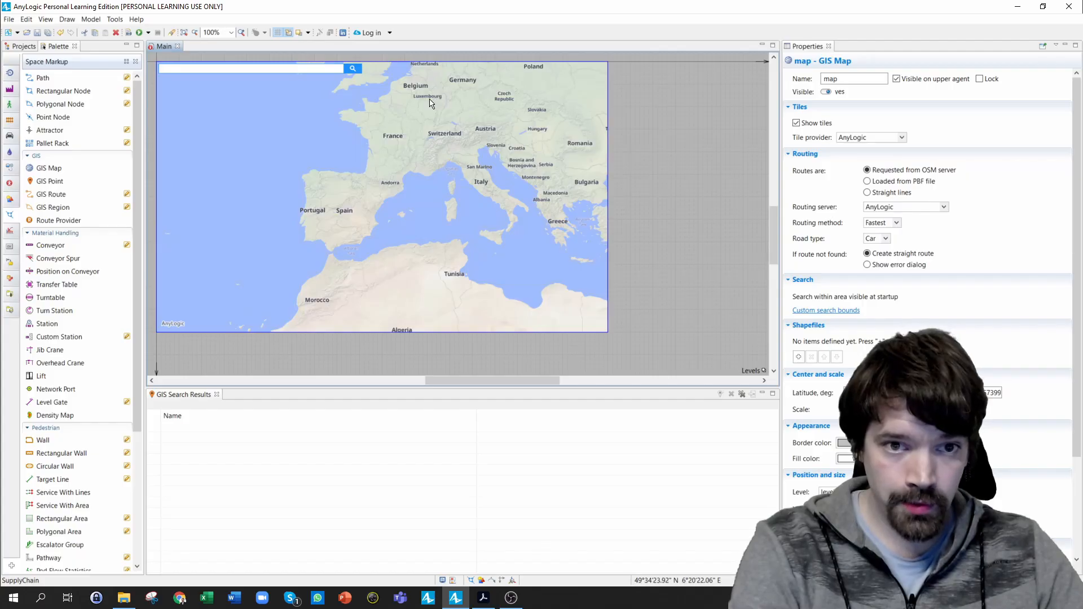
left_click_drag(424, 103, 376, 202)
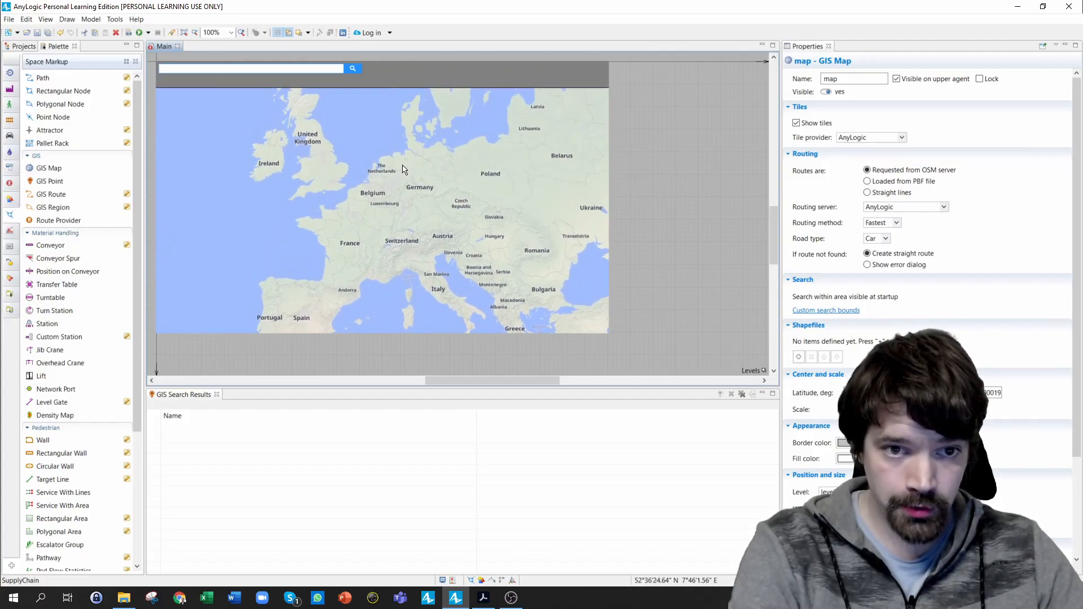
scroll(400, 172, "up", 3)
scroll(406, 169, "up", 3)
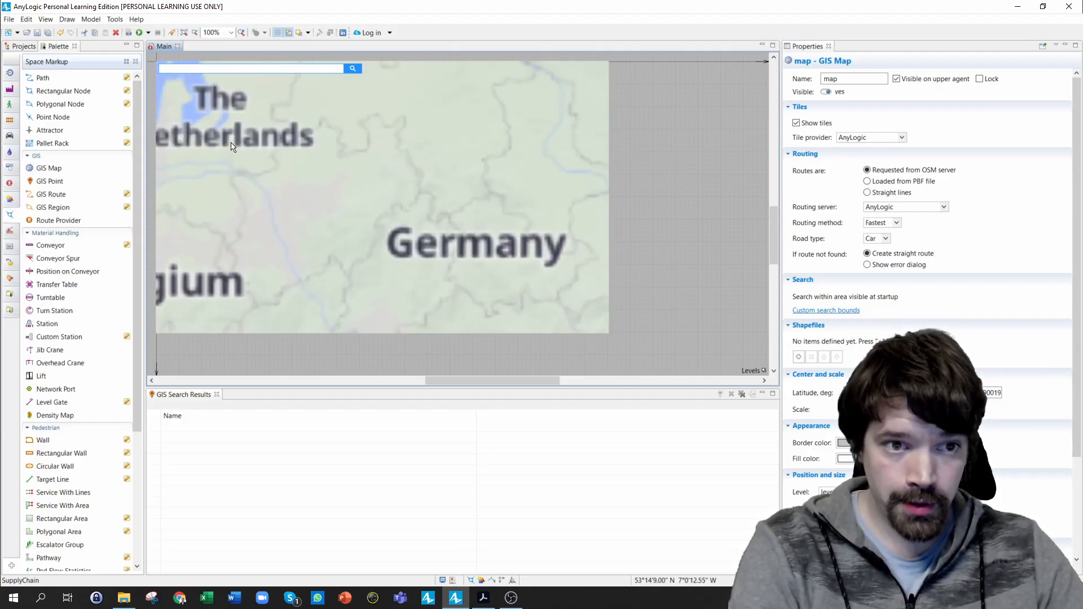
left_click_drag(232, 147, 367, 152)
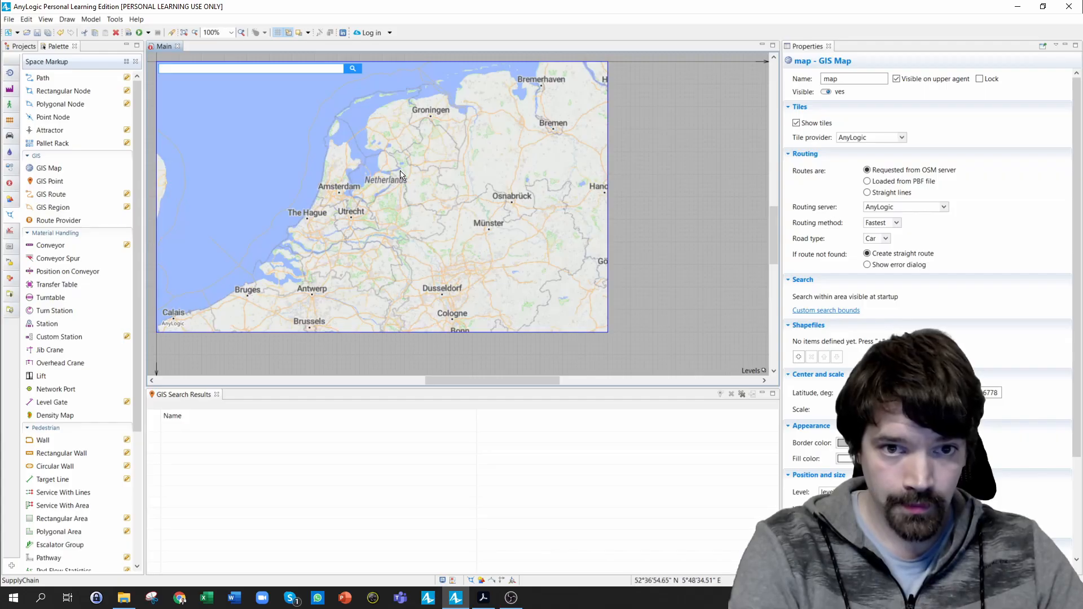
mouse_move(450, 166)
left_mouse_down()
mouse_move(441, 166)
mouse_move(454, 165)
left_mouse_up()
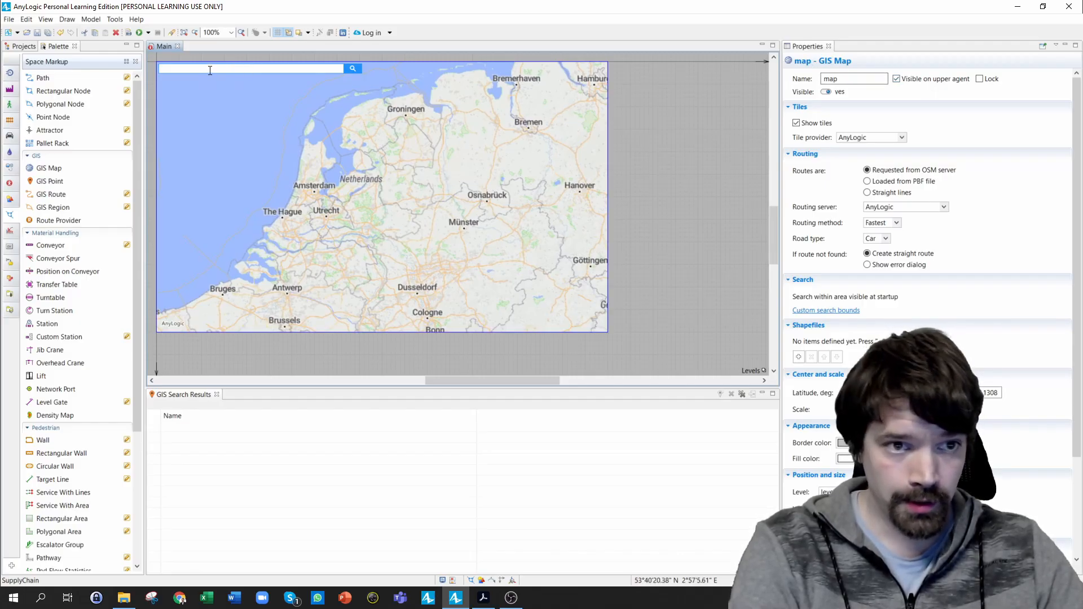
Search the map for the point Drachten and convert the result "Drachten, Smallingerland, Fryslân, Nederland" to a GIS point
left_click(210, 69)
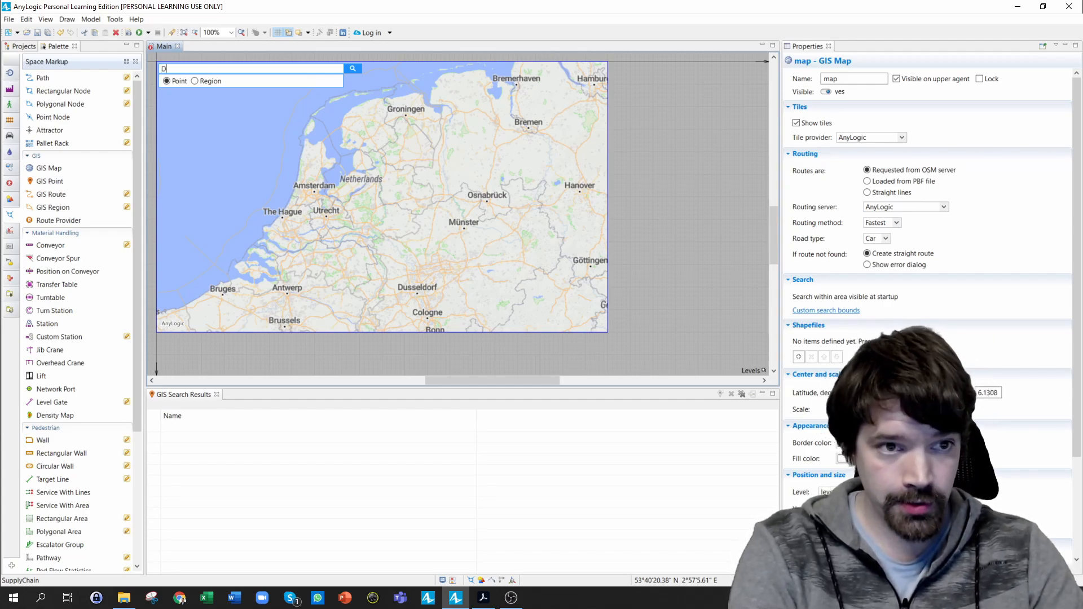
type("Drachten")
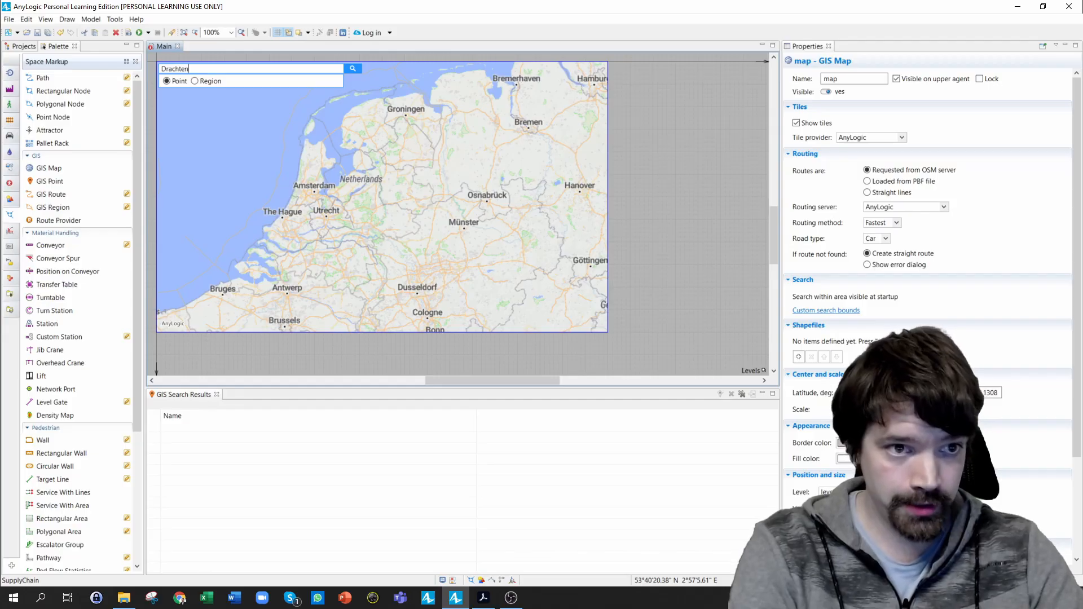
key("Return")
left_click(191, 427)
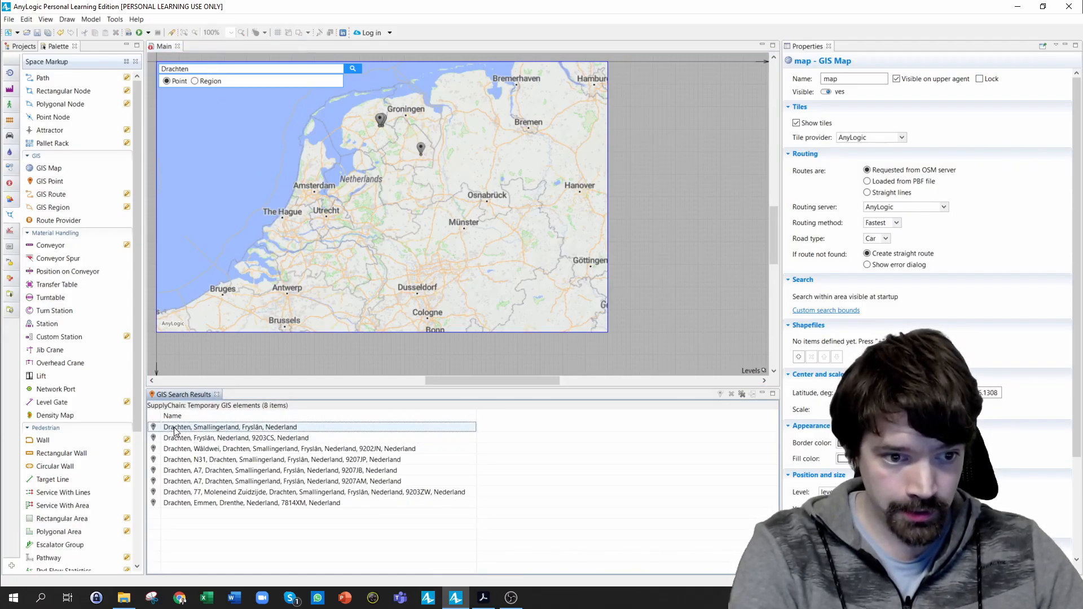
right_click(193, 427)
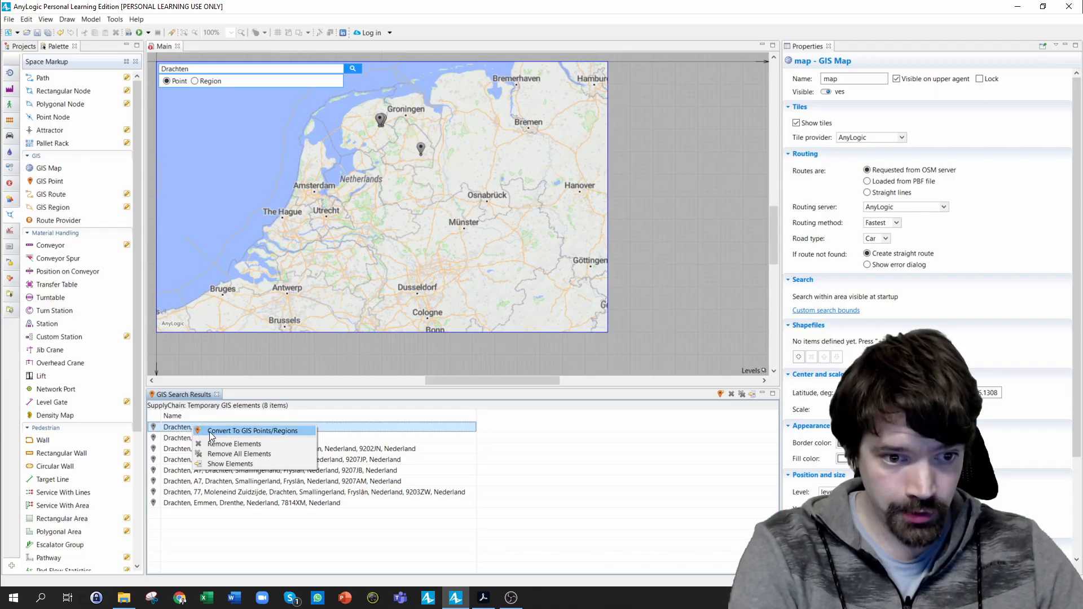
left_click(215, 431)
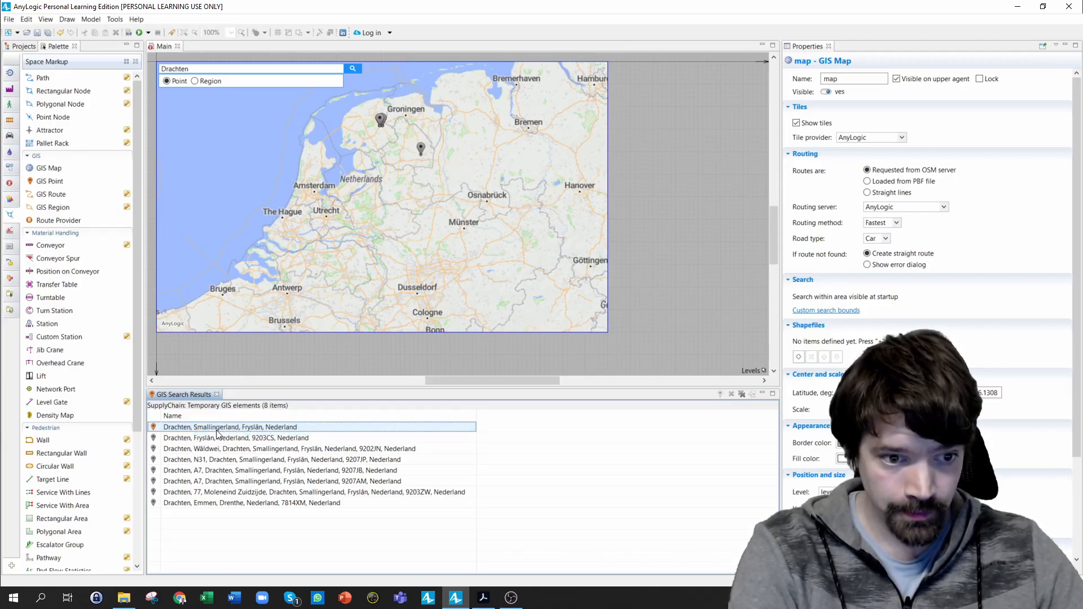
double_click(212, 431)
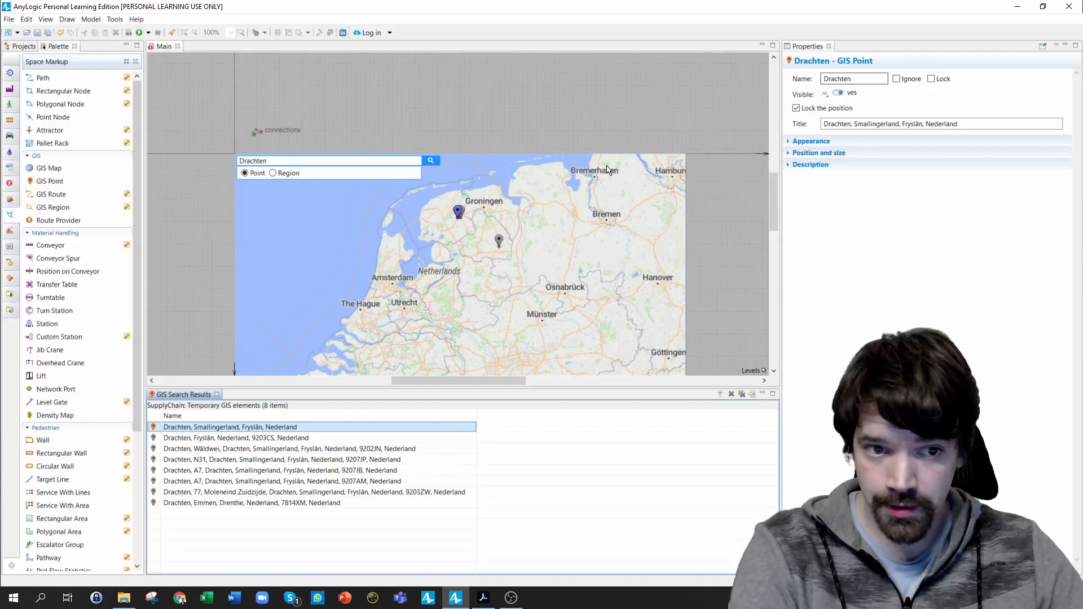
Search the map for the point Leer and convert the result in Landkreis Leer, Niedersachsen, Deutschland to a GIS point
key("alt+Tab")
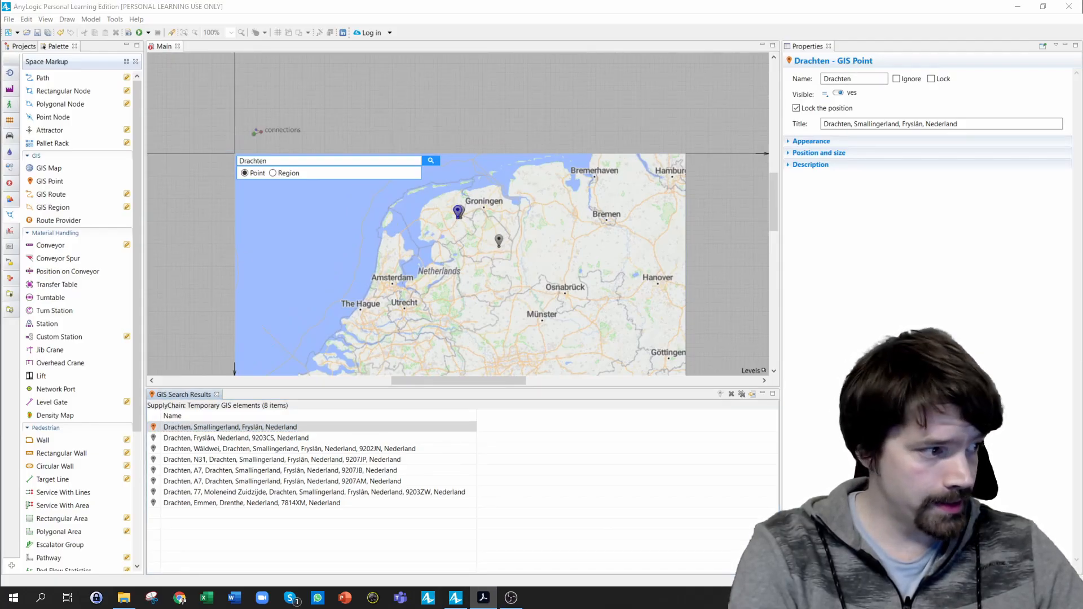
left_click_drag(284, 160, 232, 170)
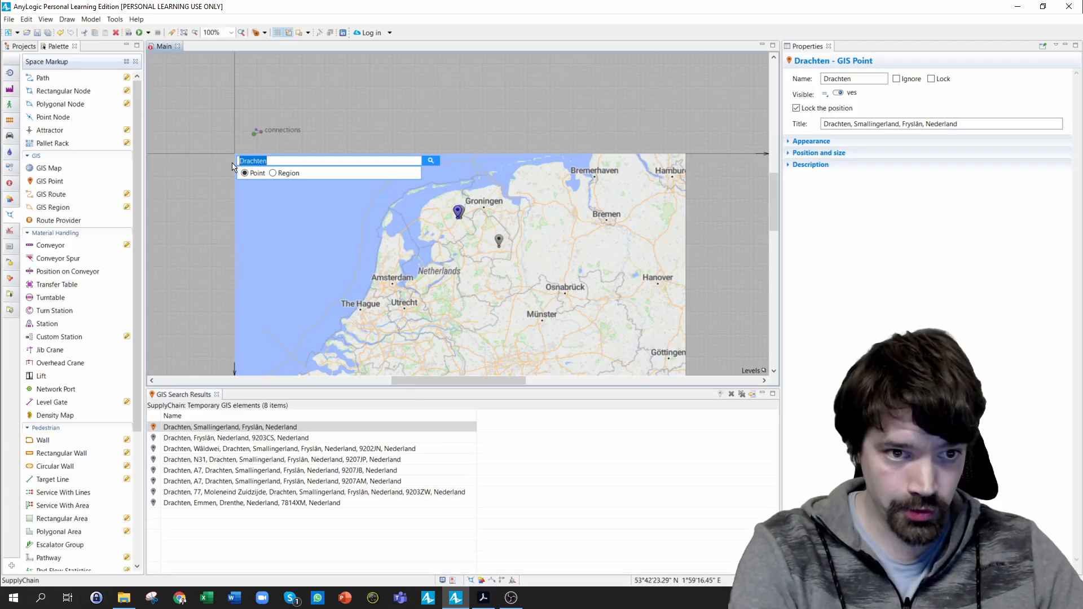
type("Leer")
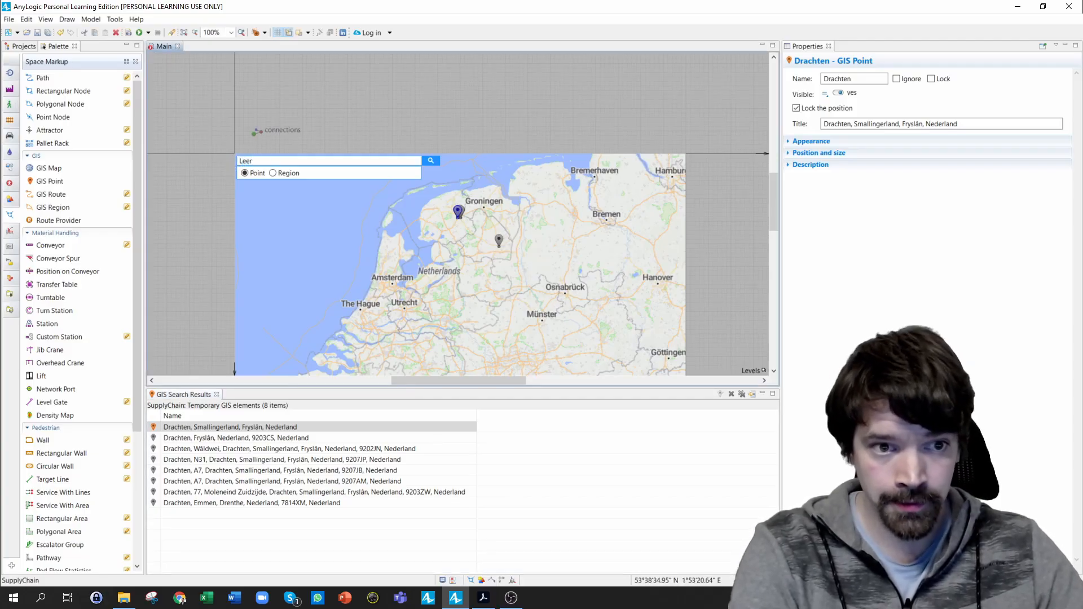
key("Return")
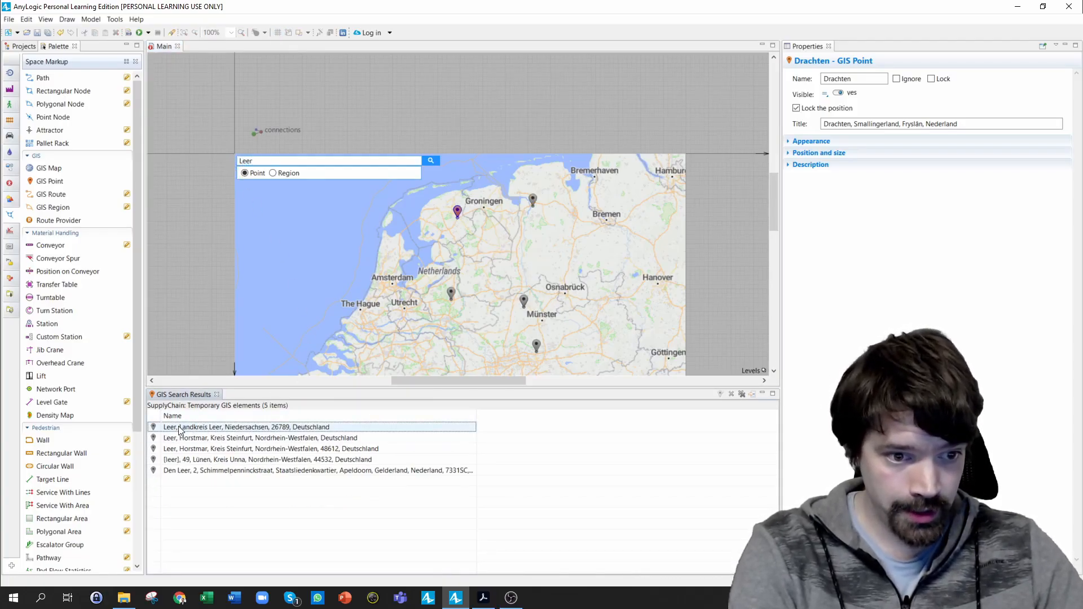
left_click(200, 428)
right_click(200, 431)
left_click(226, 438)
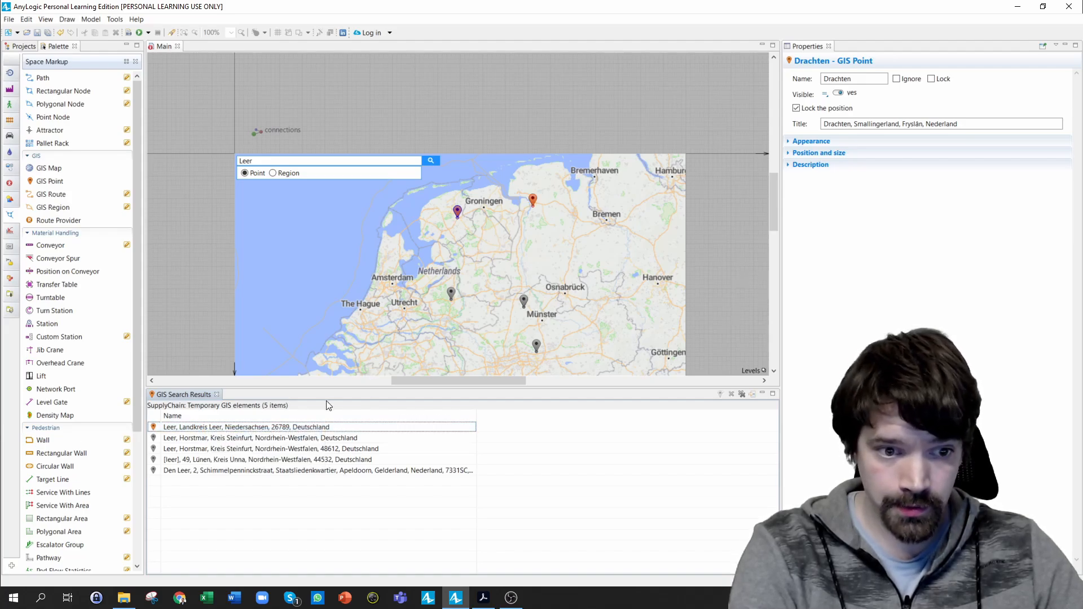
double_click(282, 427)
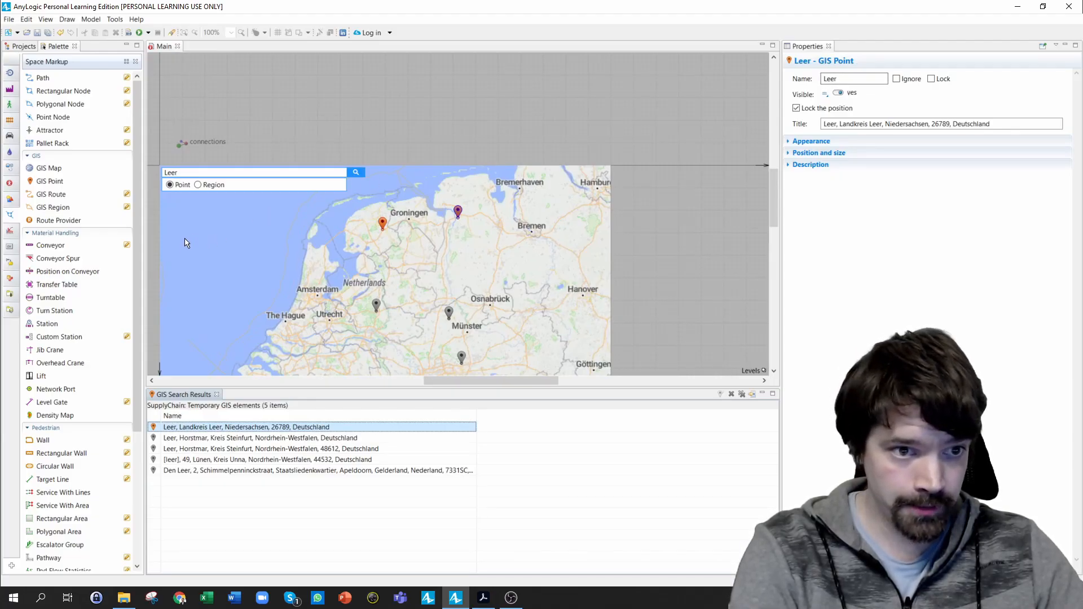
Search the map for the point Assen and convert the first result "Assen, Drenthe, Nederland" to a GIS point
left_click(169, 172)
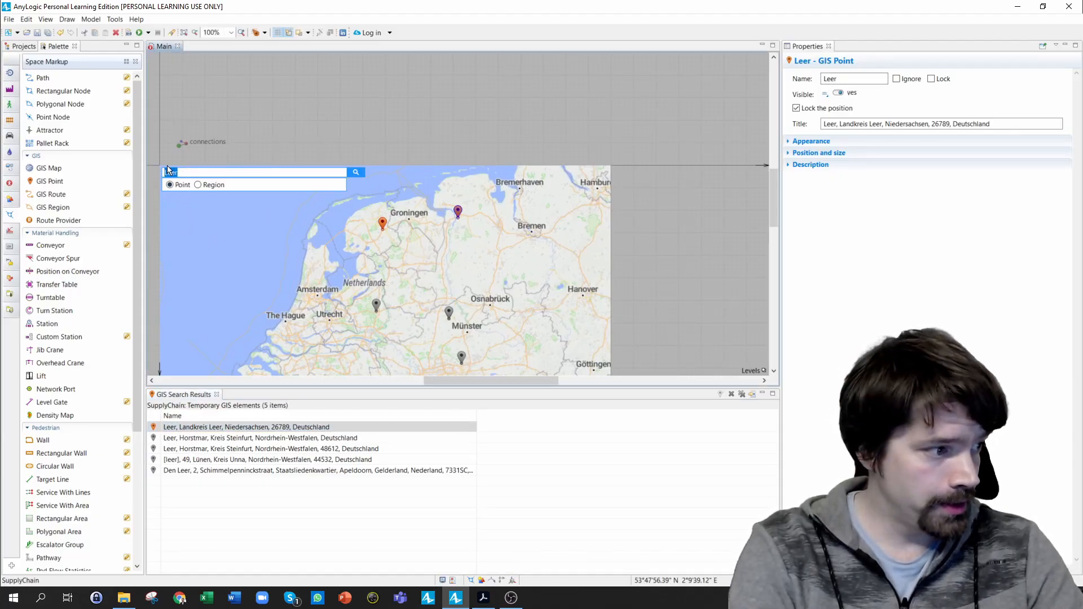
type("As")
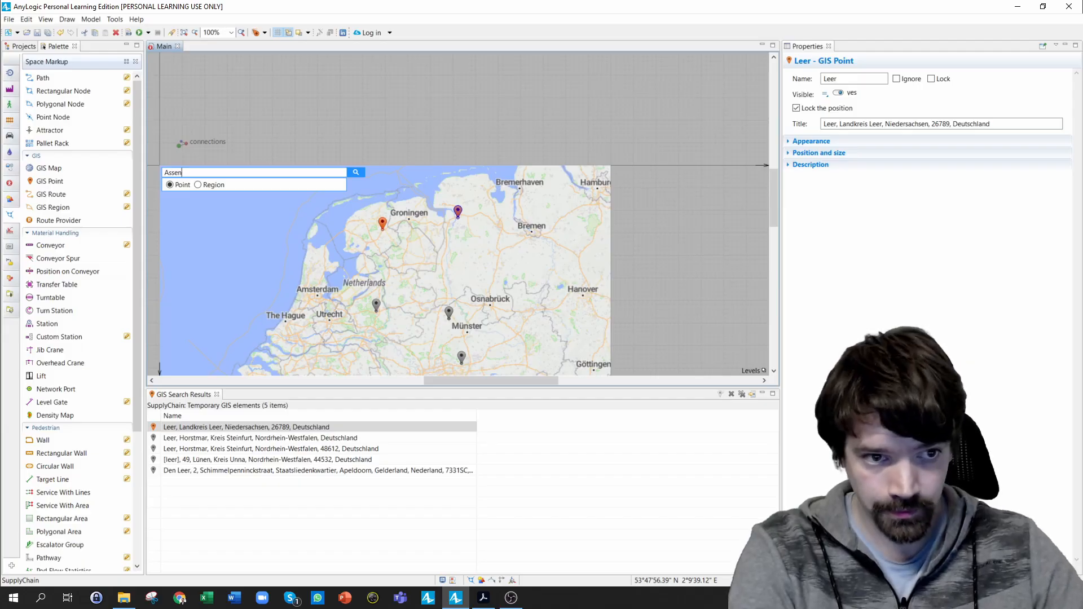
type("sen")
key("Return")
left_click(211, 427)
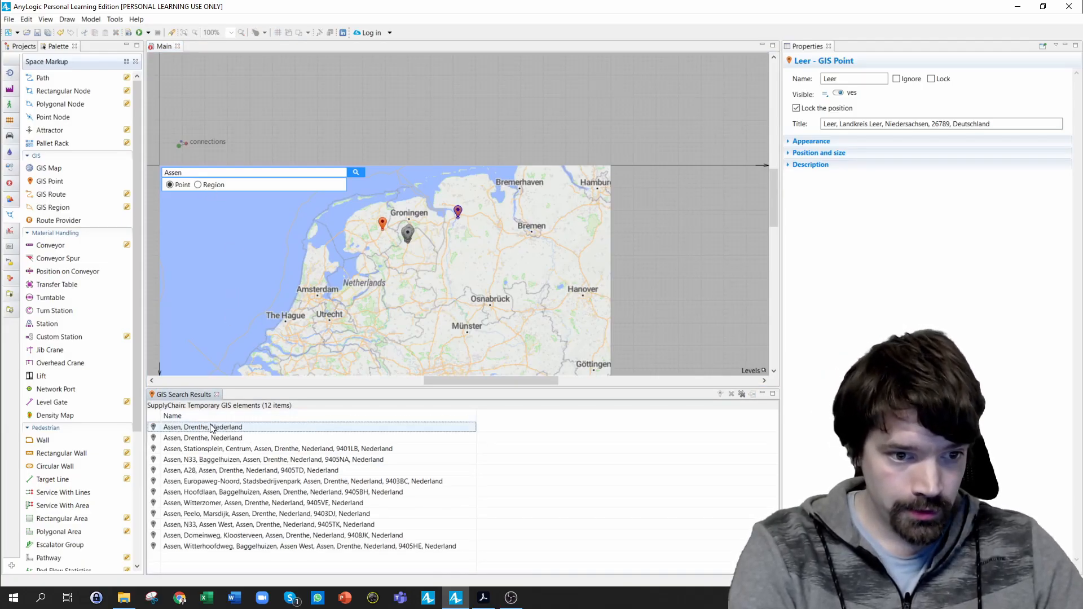
right_click(211, 427)
left_click(265, 432)
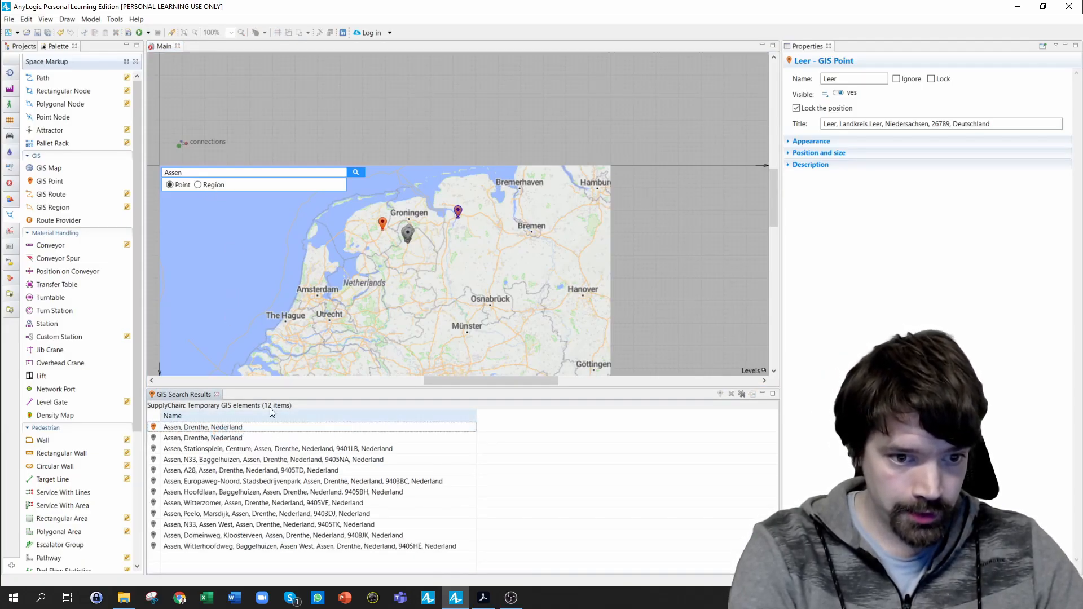
left_click(182, 428)
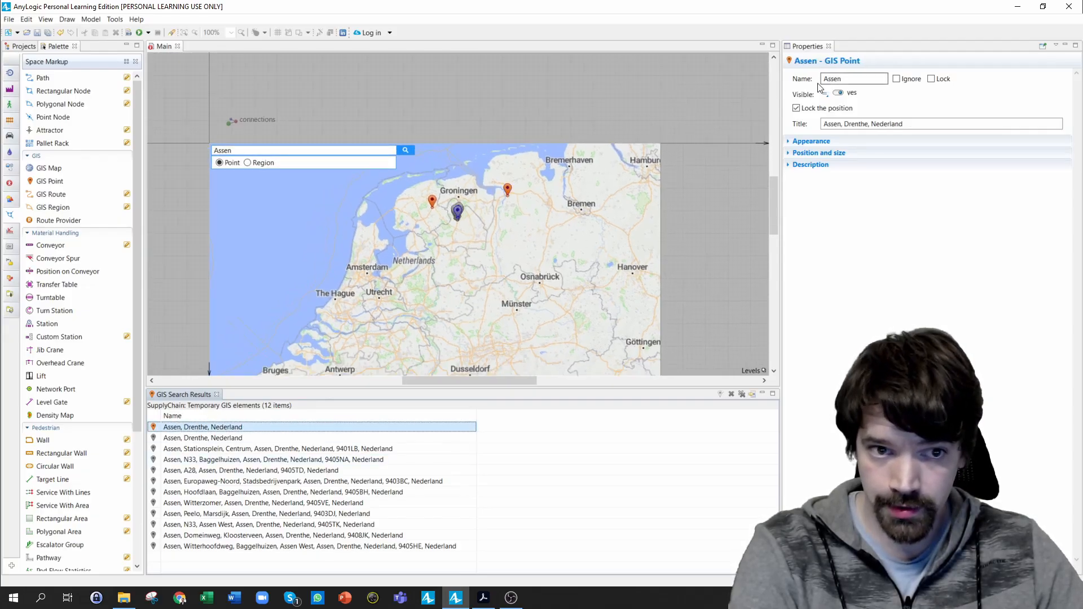
Search the map for the point Leeuwarden and convert the first result "Leeuwarden, Fryslân, Nederland" to a GIS point
left_click_drag(256, 150, 198, 151)
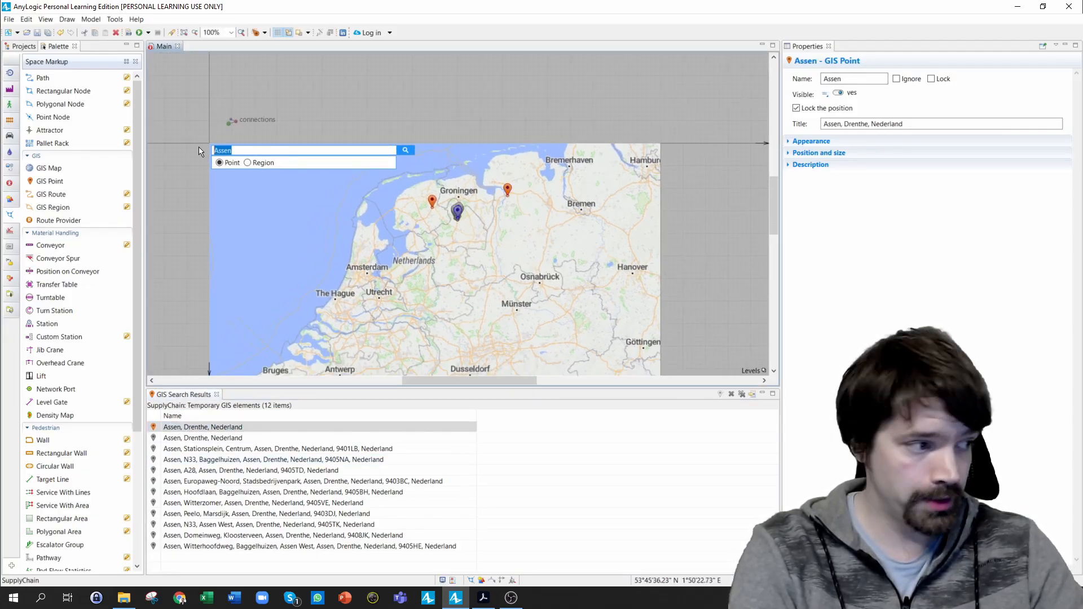
type("L")
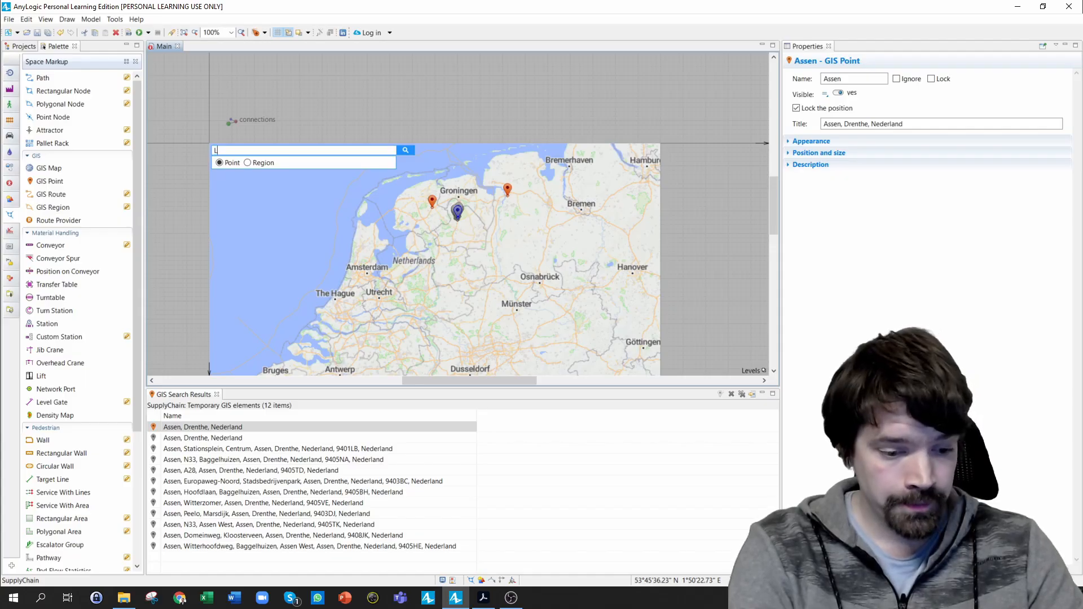
type("ee")
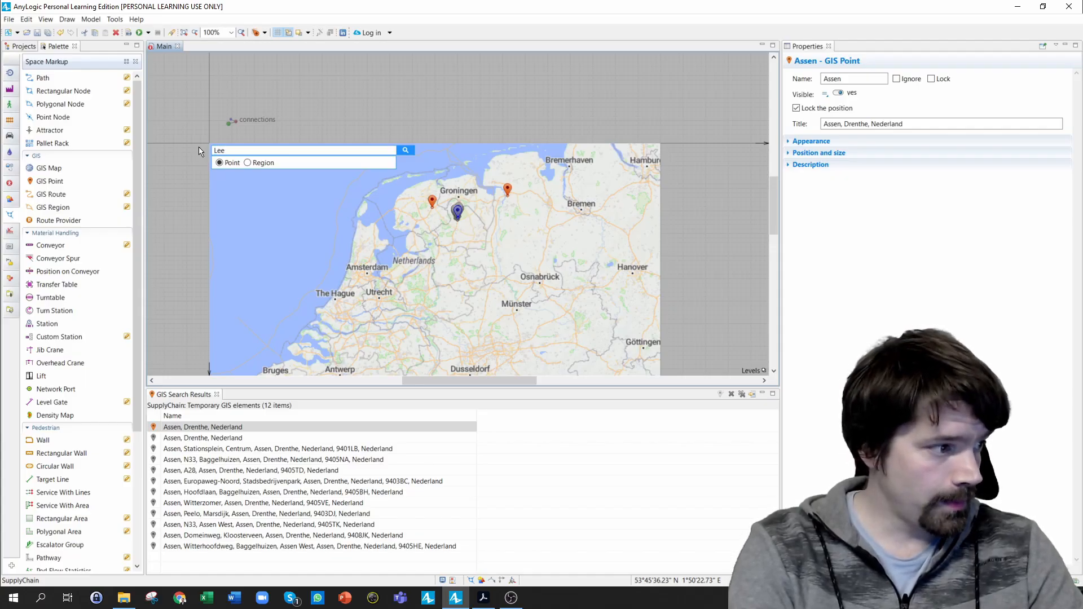
type("uwarden")
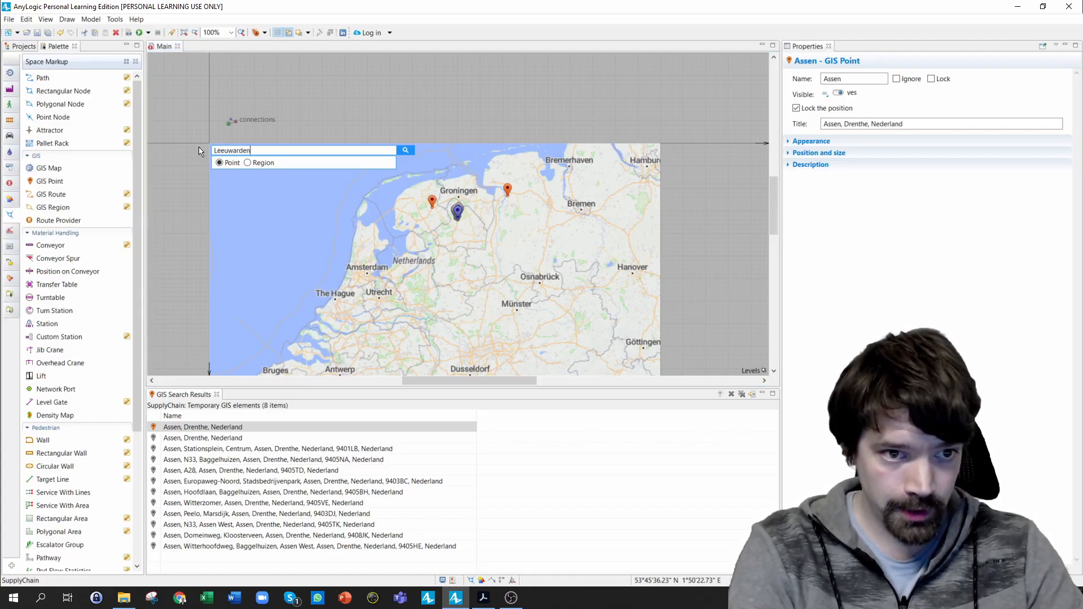
key("Return")
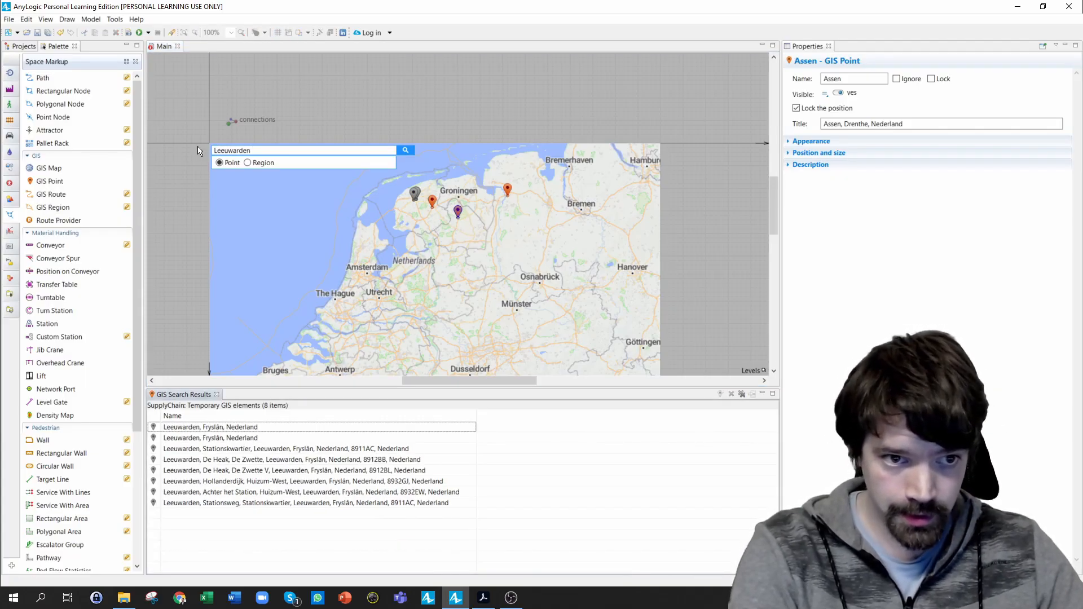
left_click(215, 428)
right_click(216, 431)
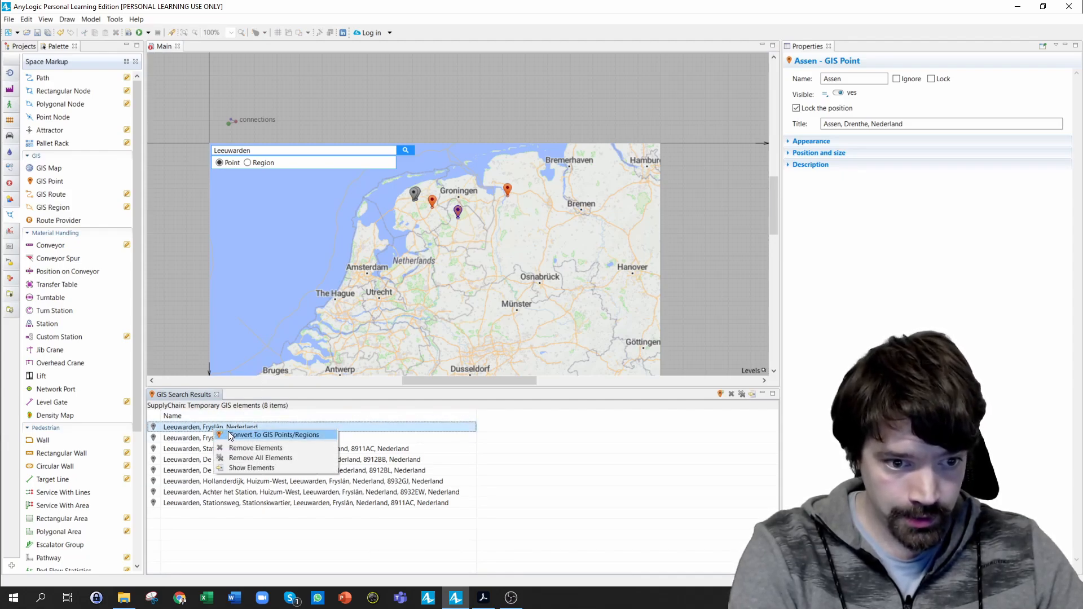
left_click(237, 437)
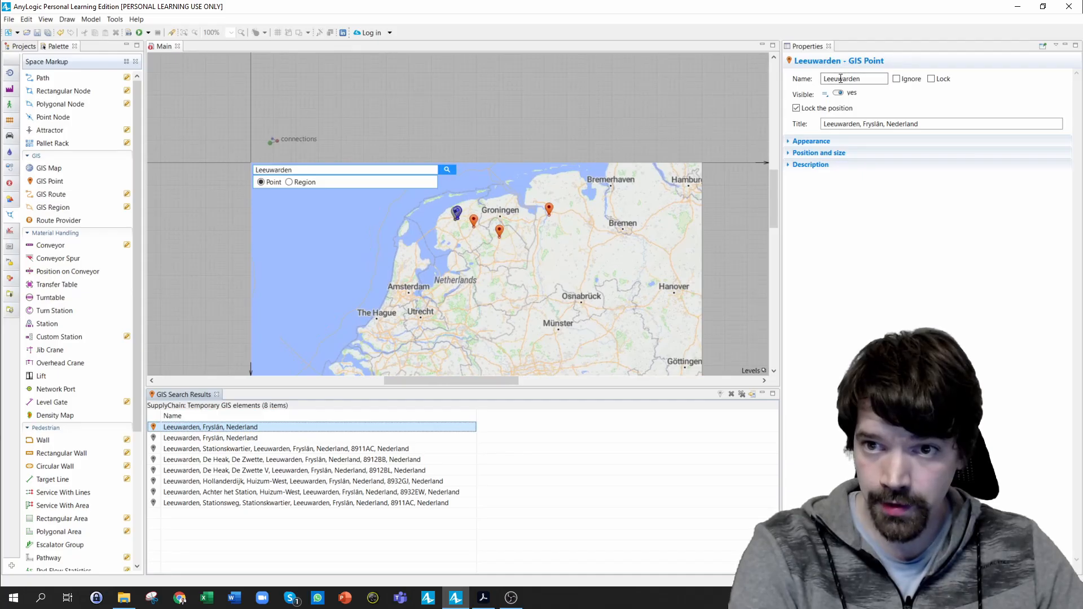
left_click(488, 124)
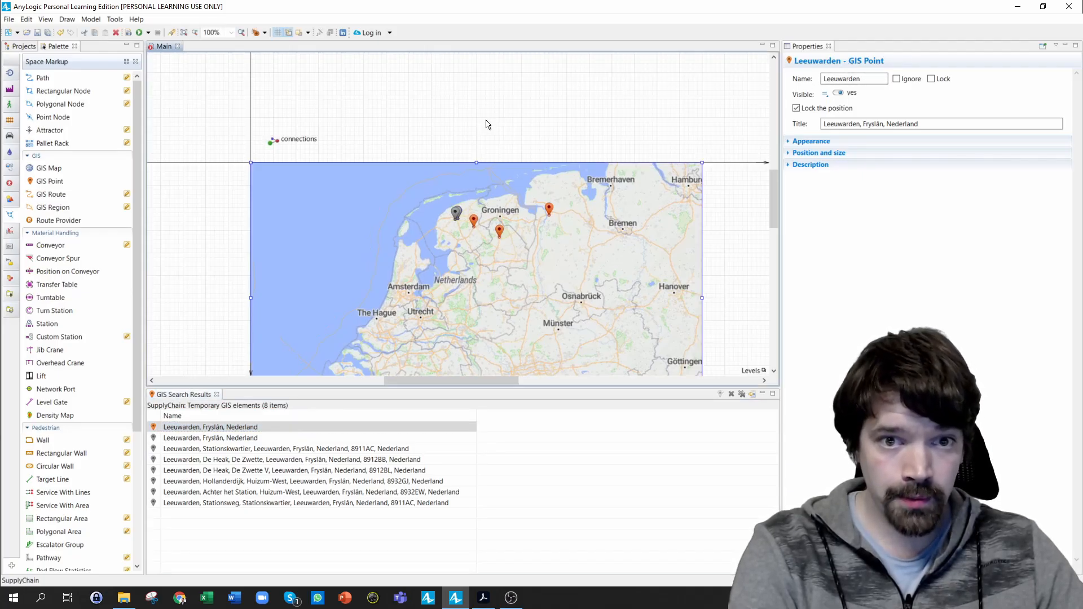
left_click(438, 141)
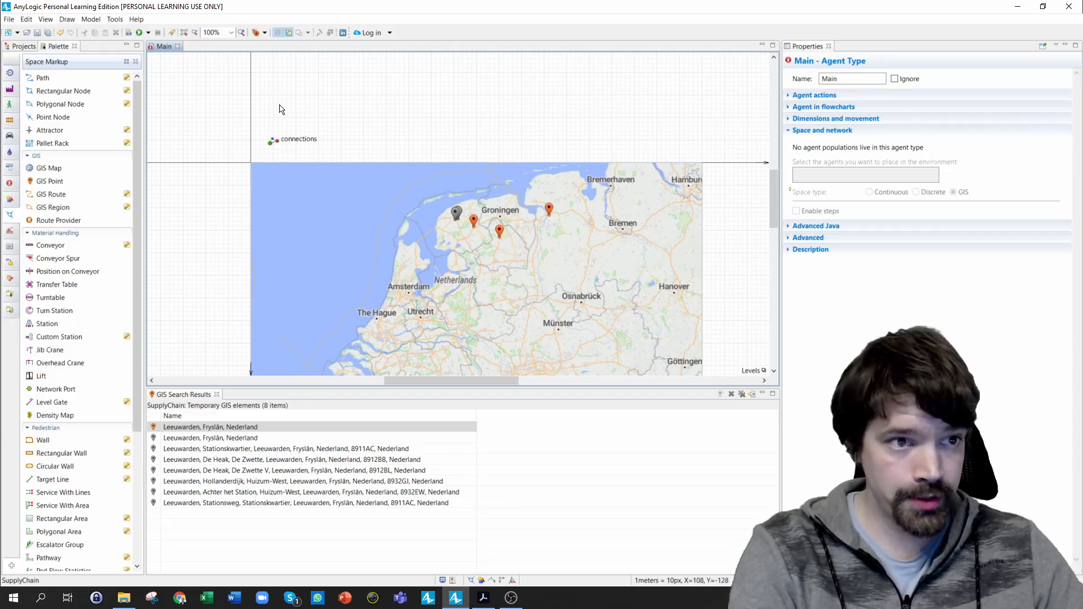
Create a collection from the map's four GIS points Drachten, Leer, Assen and Leeuwarden in the SupplyChain project tree
left_click(24, 46)
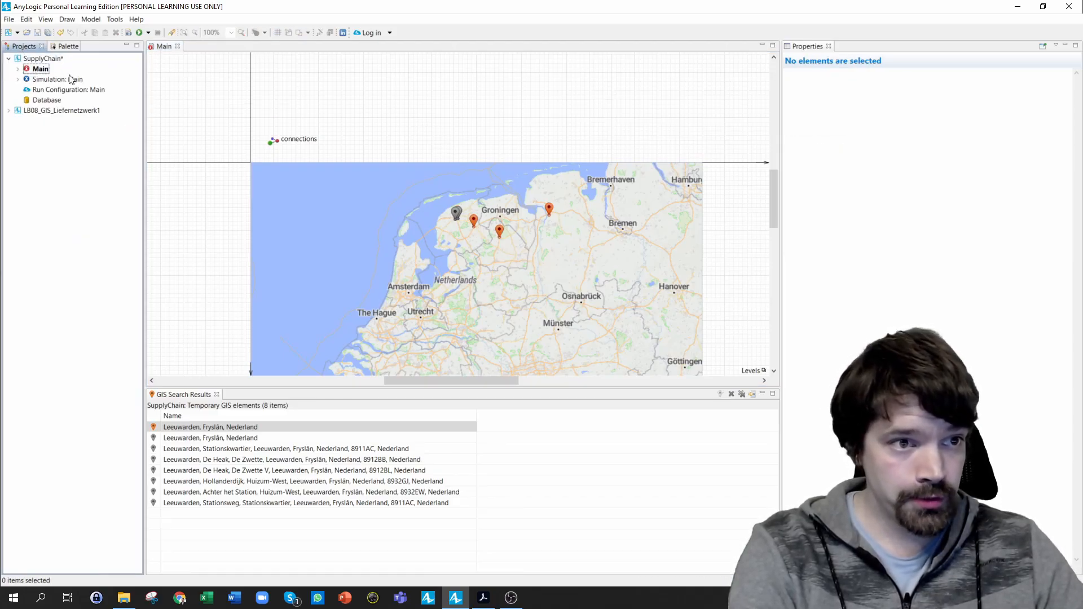
left_click(18, 69)
left_click(27, 80)
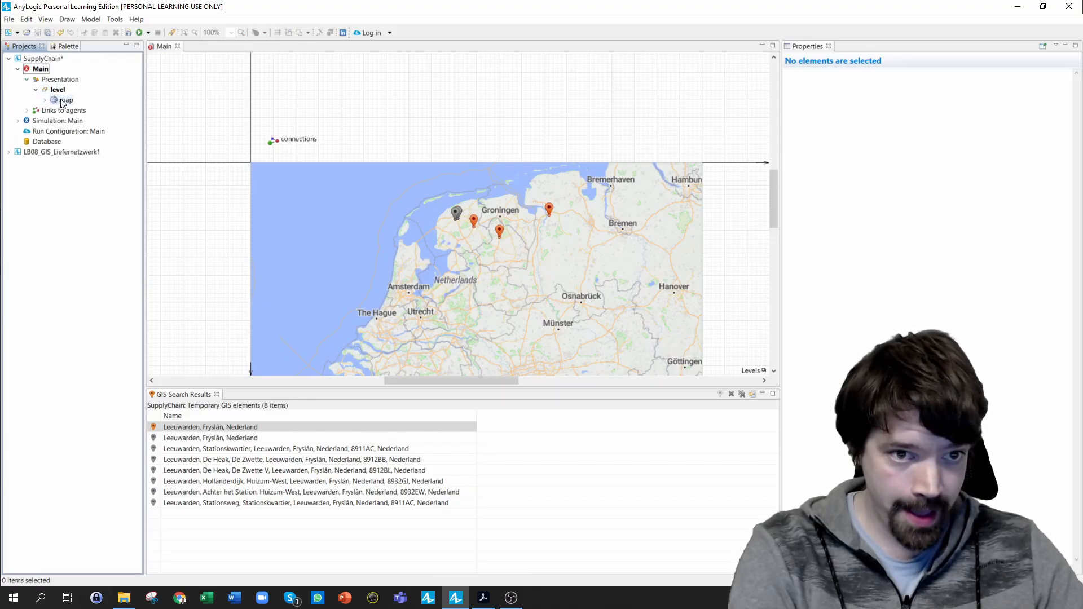
left_click(46, 101)
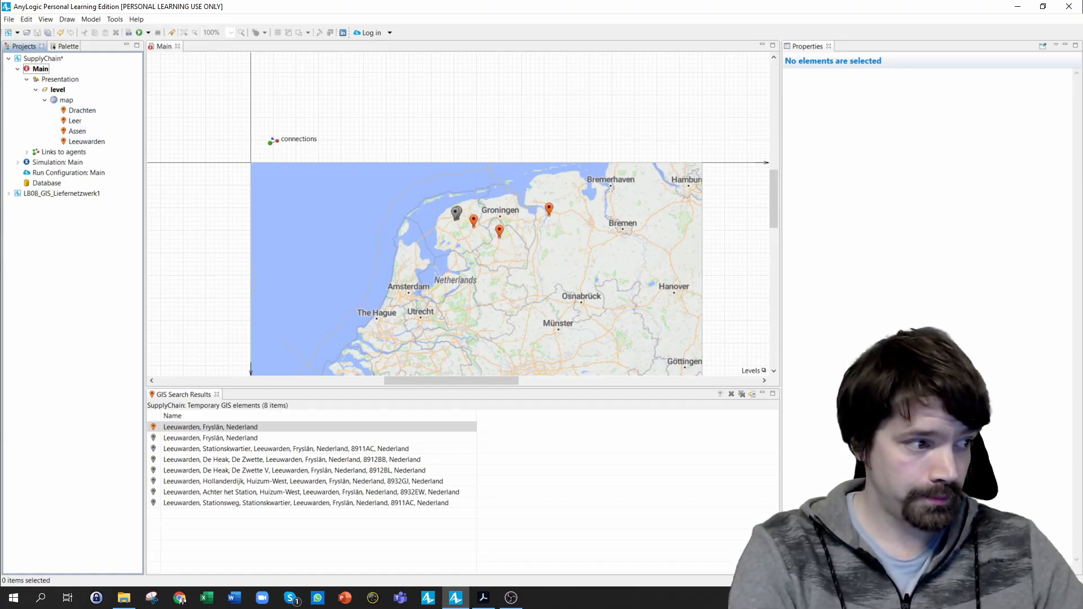
left_click(90, 115)
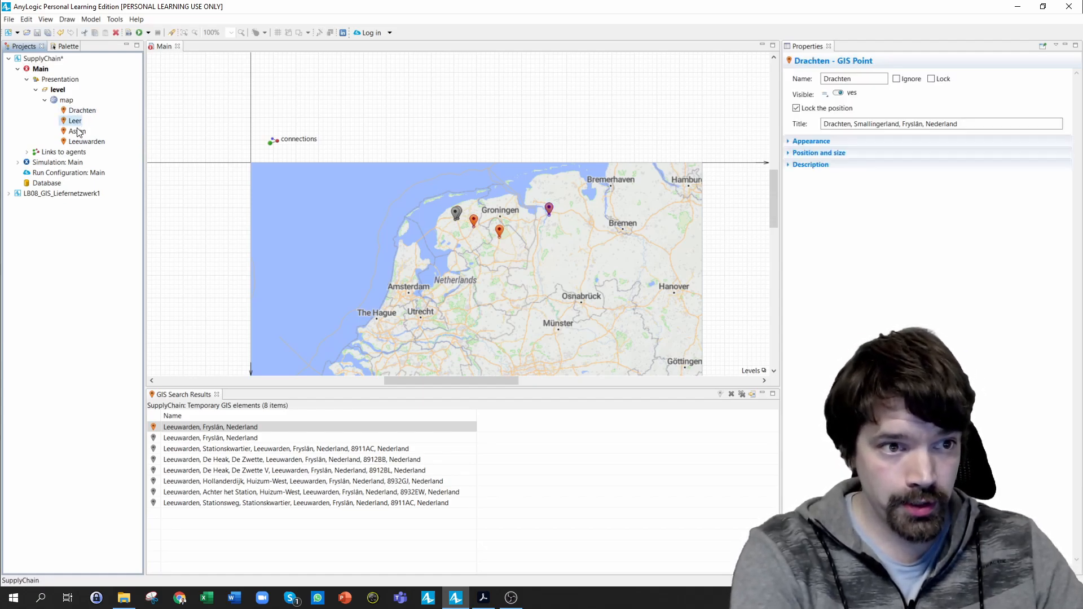
left_click(75, 120, "ctrl")
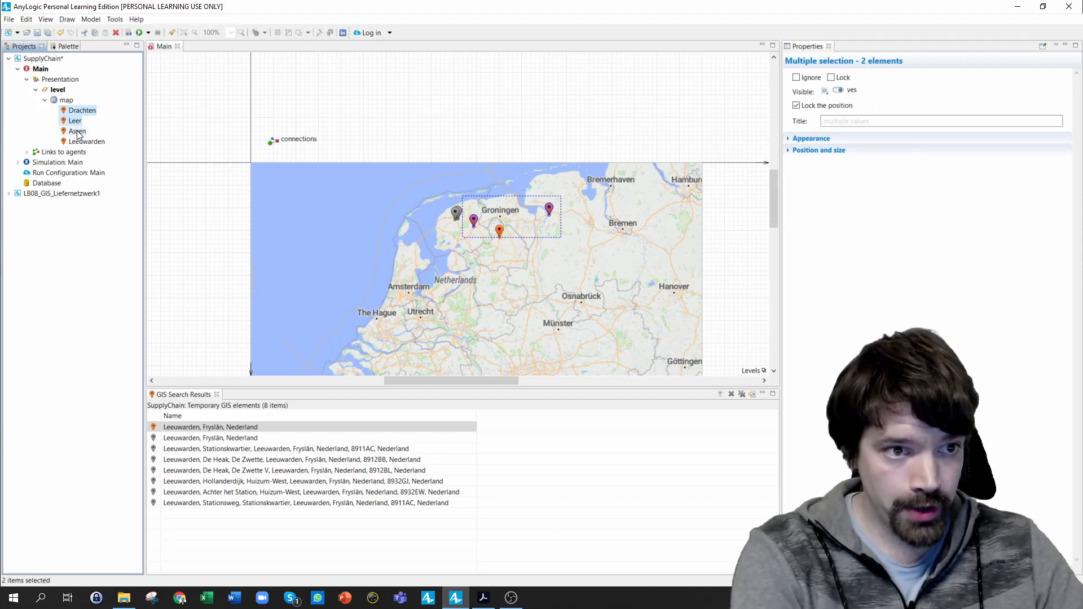
left_click(77, 131, "ctrl")
left_click(84, 141, "ctrl")
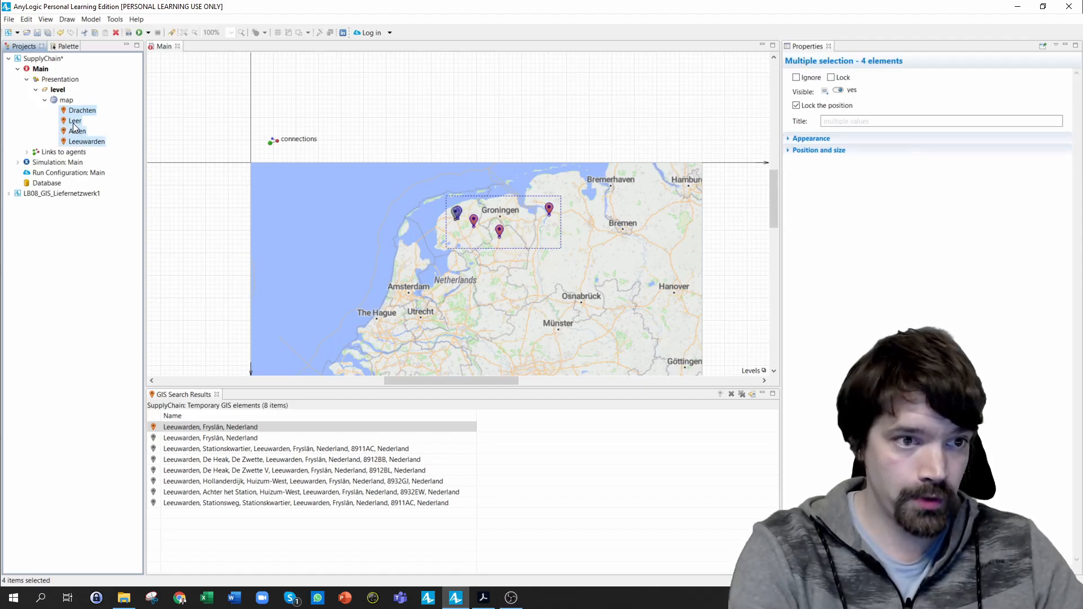
right_click(74, 125)
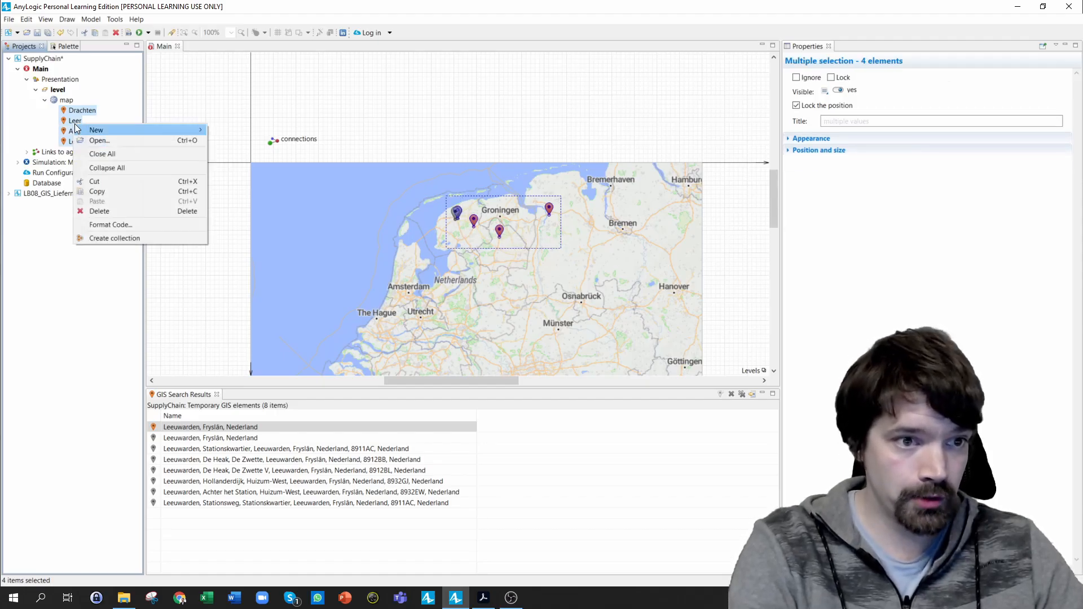
left_click(101, 238)
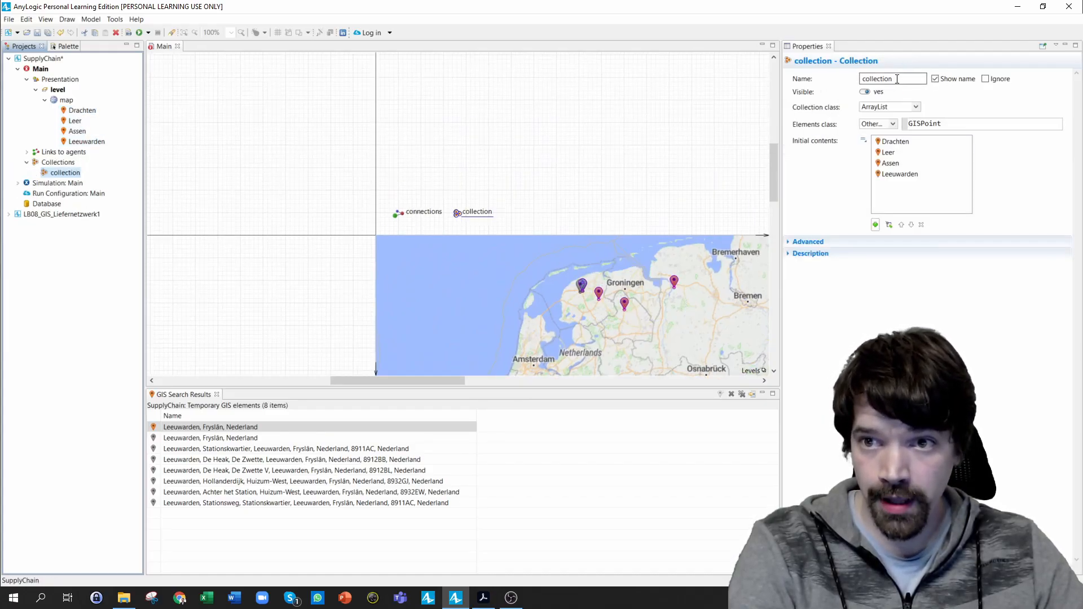
Rename the new GIS point collection as RetailerLocation
left_click_drag(896, 79, 857, 82)
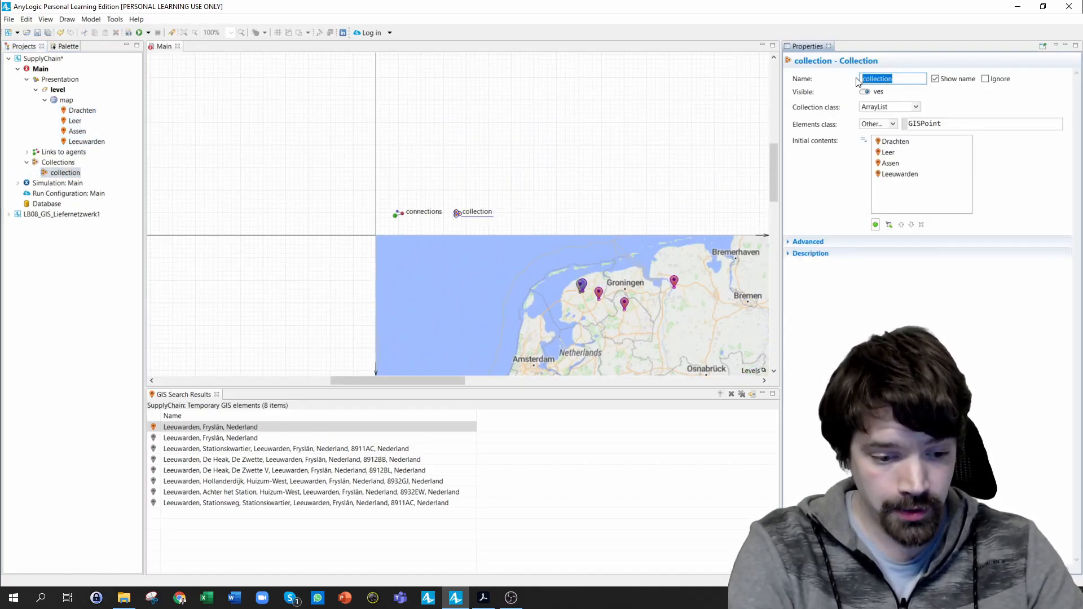
type("Re")
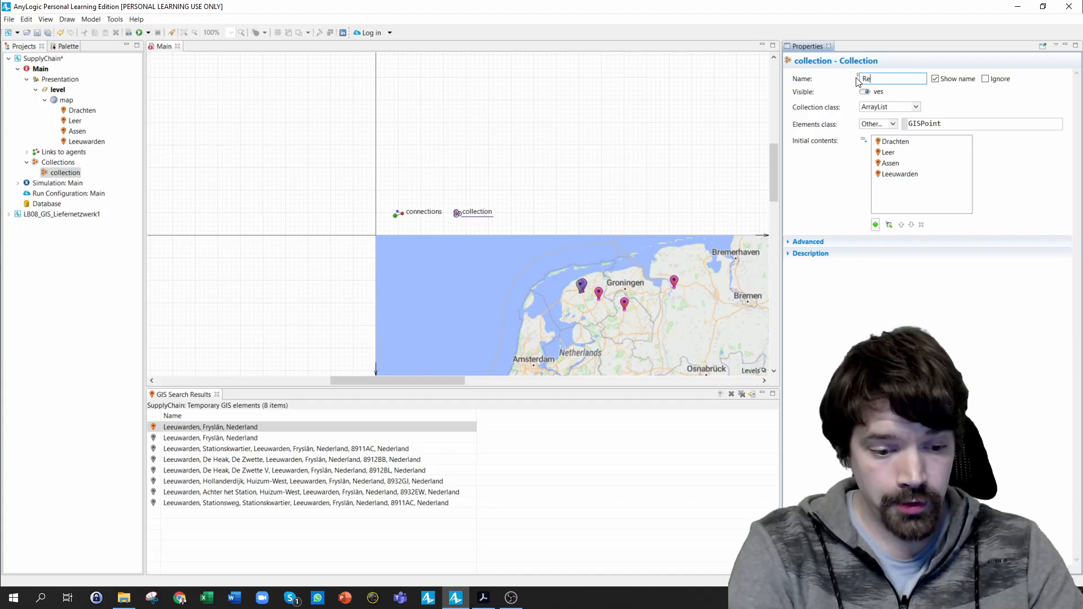
type("tailerLocation")
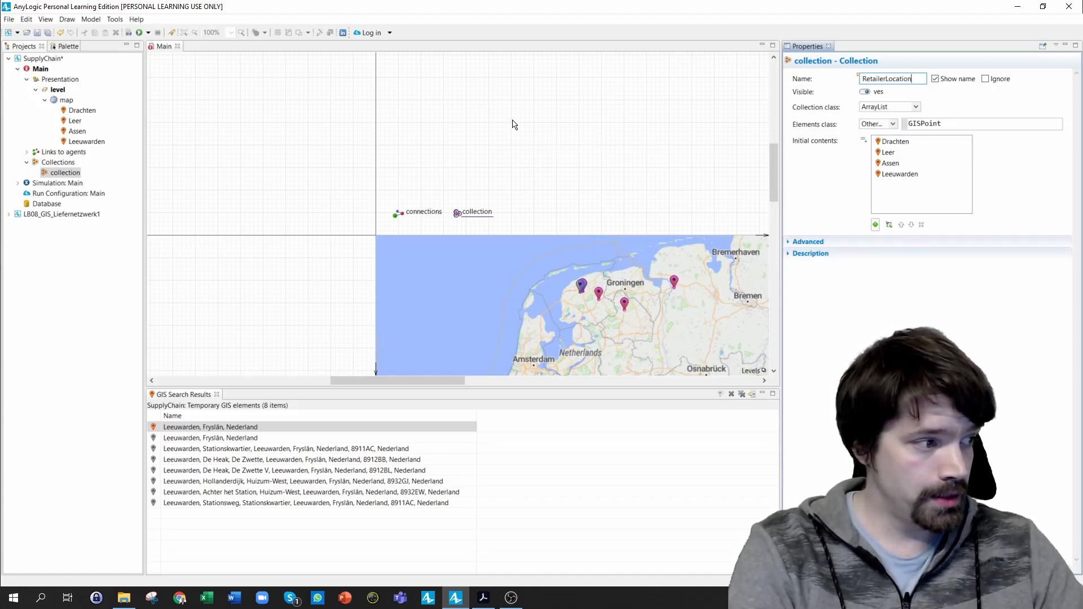
left_click(592, 144)
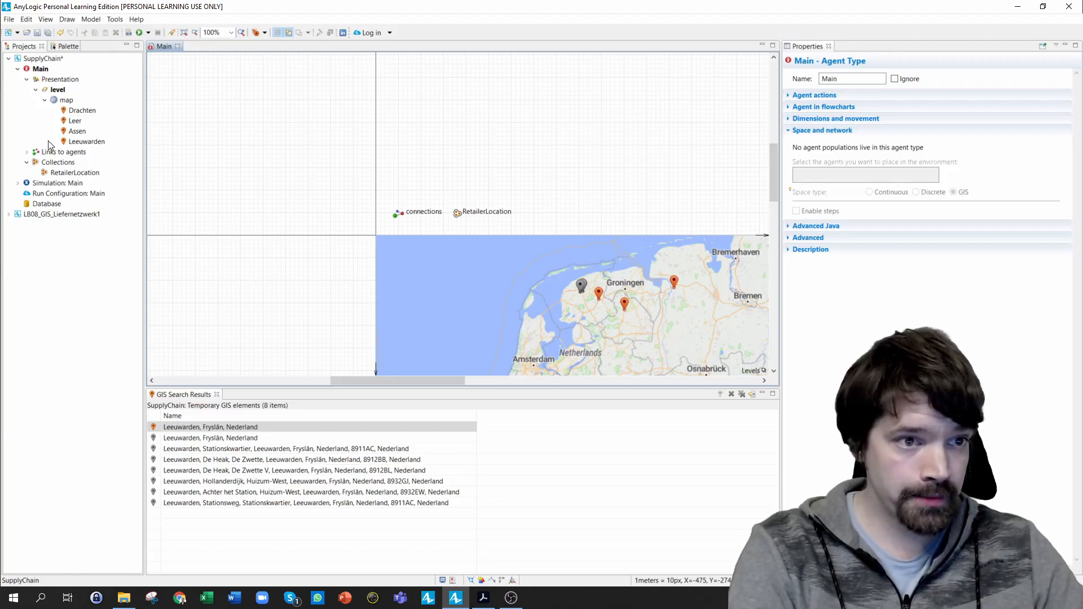
Add a new population of agents to Main with the agent type name Retailer and population name retailers
left_click(62, 46)
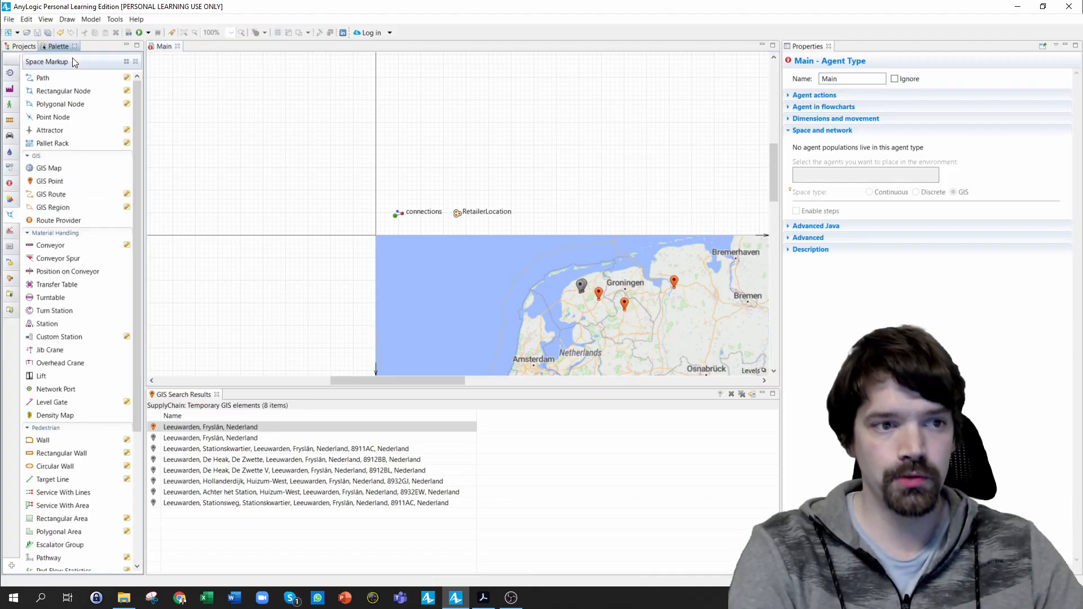
left_click(14, 185)
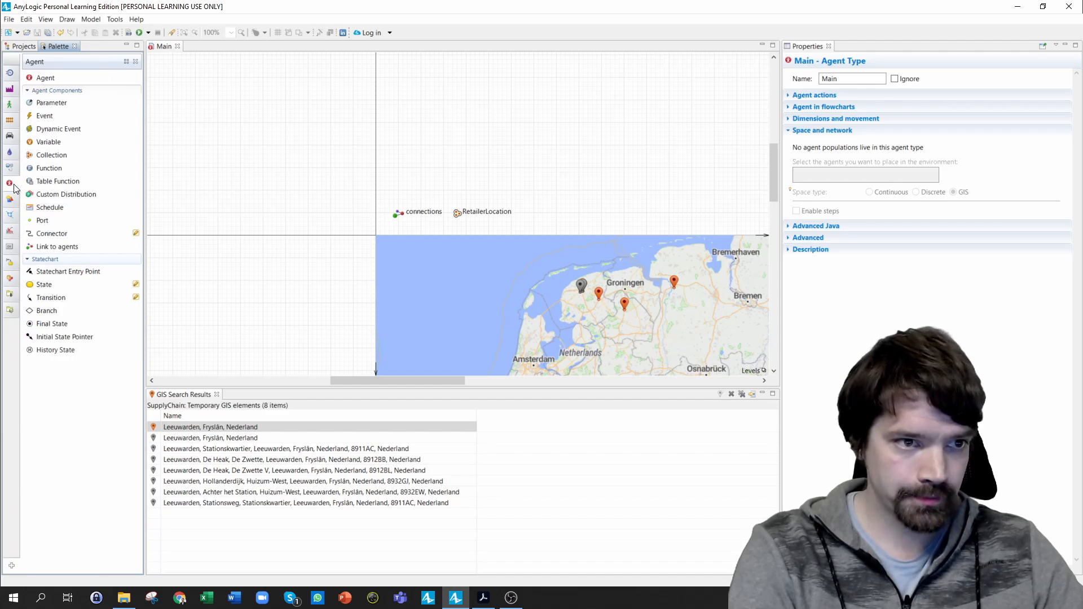
left_click_drag(38, 79, 528, 215)
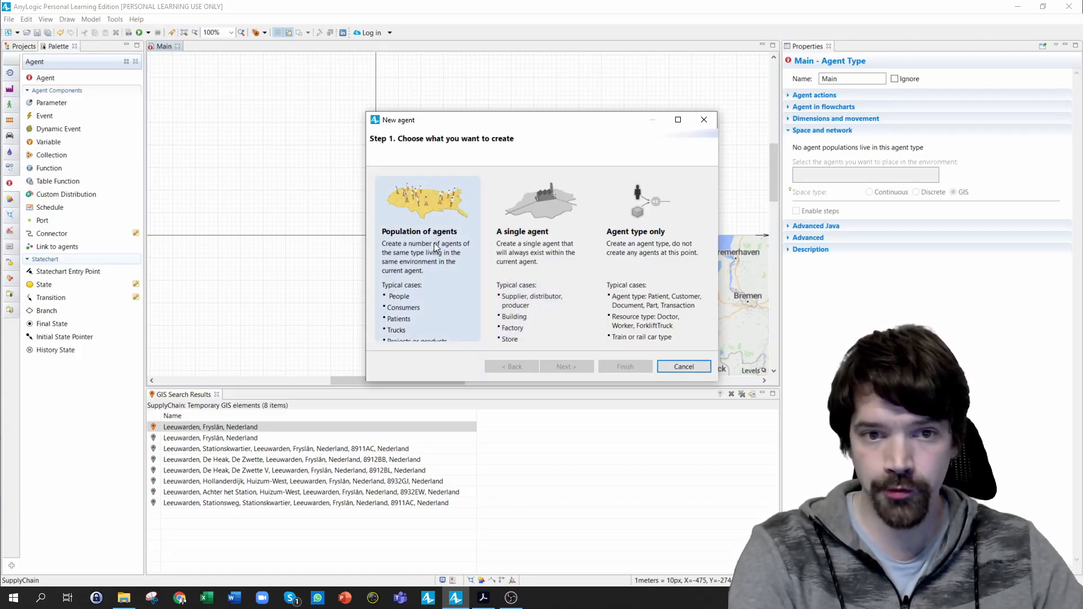
left_click(420, 245)
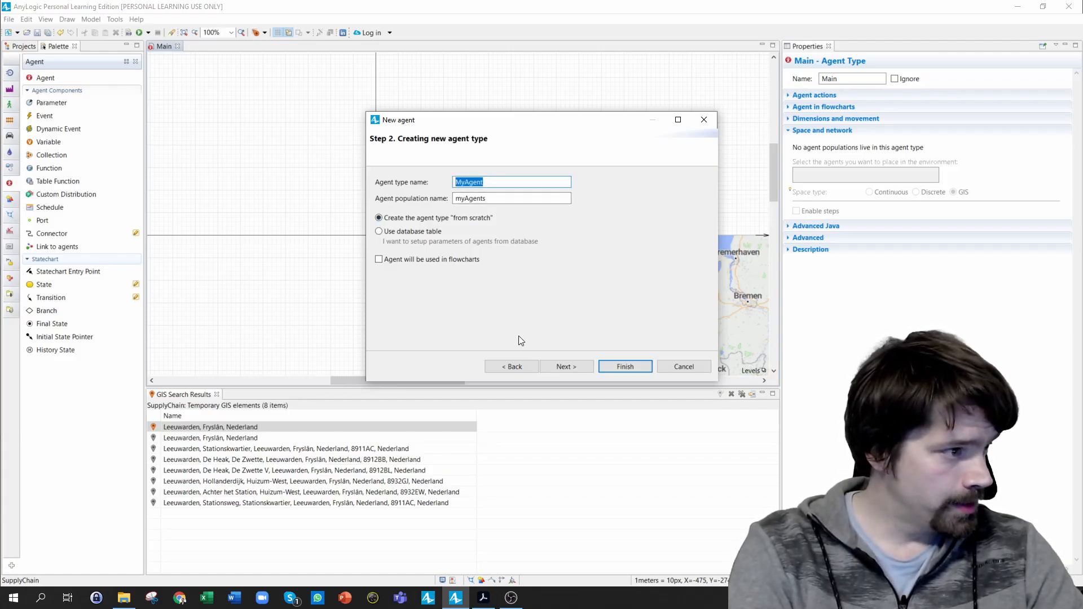
type("Reta")
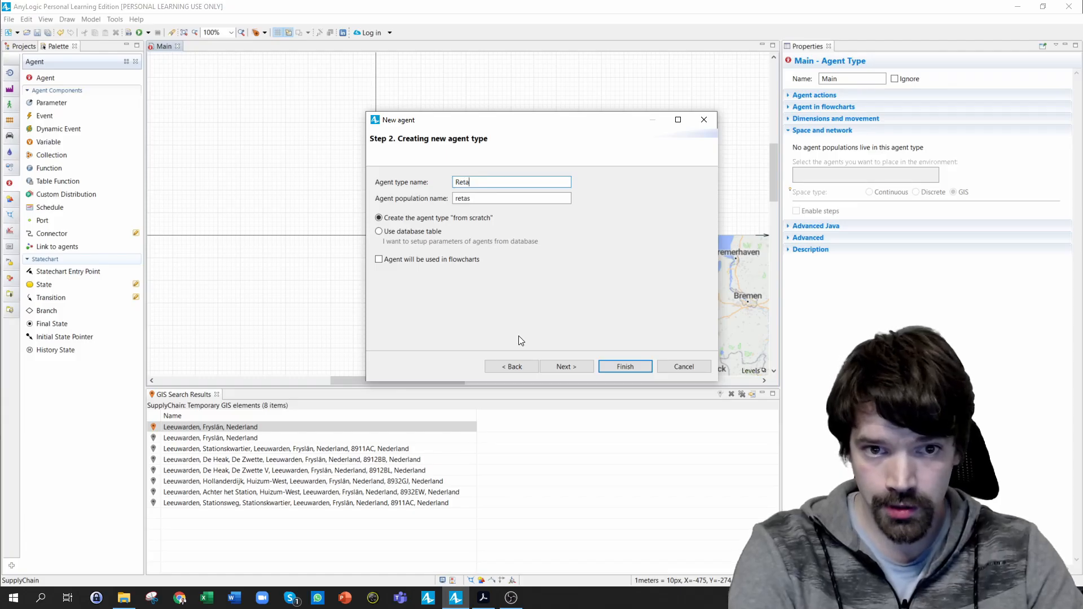
type("iler")
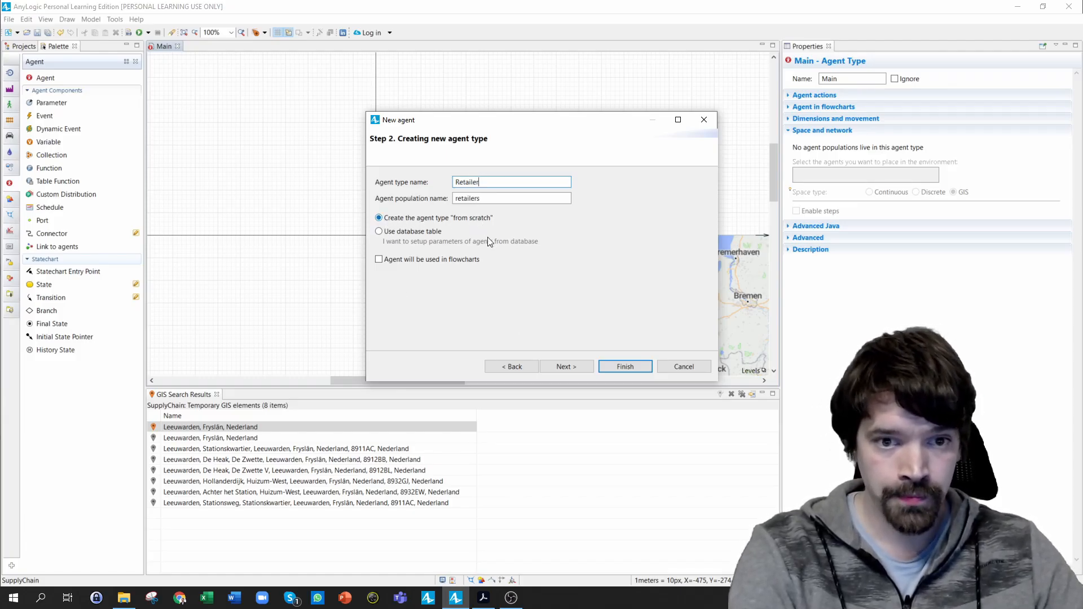
left_click(570, 367)
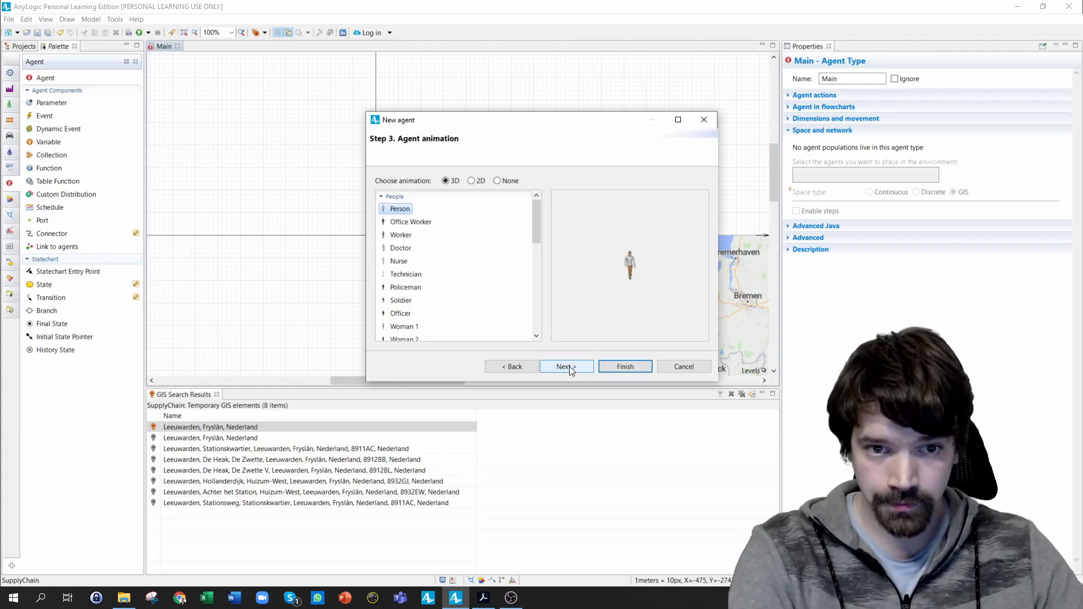
Give the Retailer agent the 2D Retail Store animation, add no parameters, and finish it as an initially empty population
left_click(472, 181)
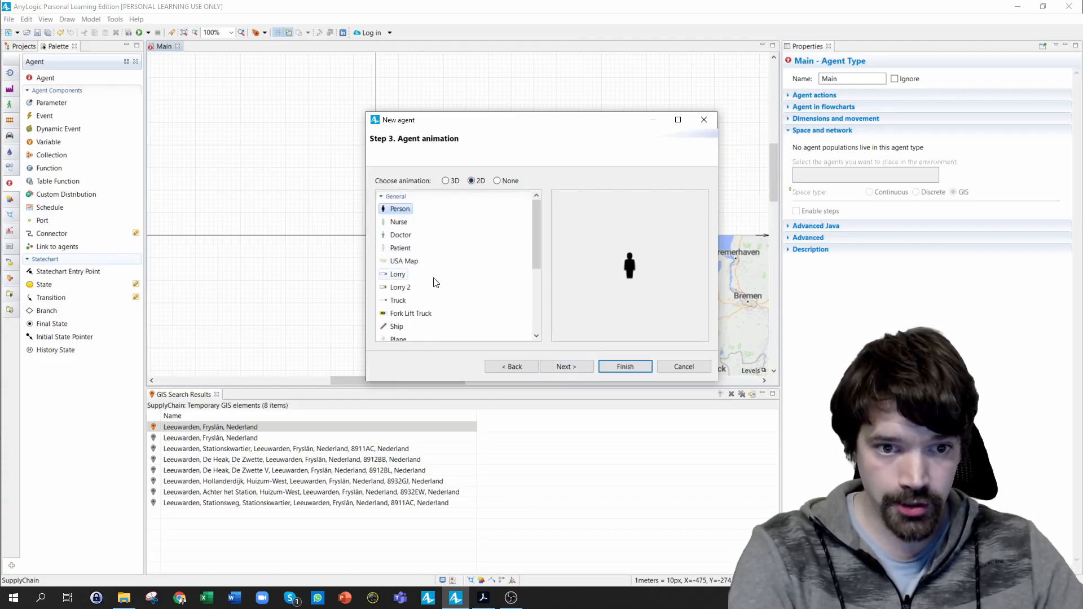
scroll(434, 282, "down", 5)
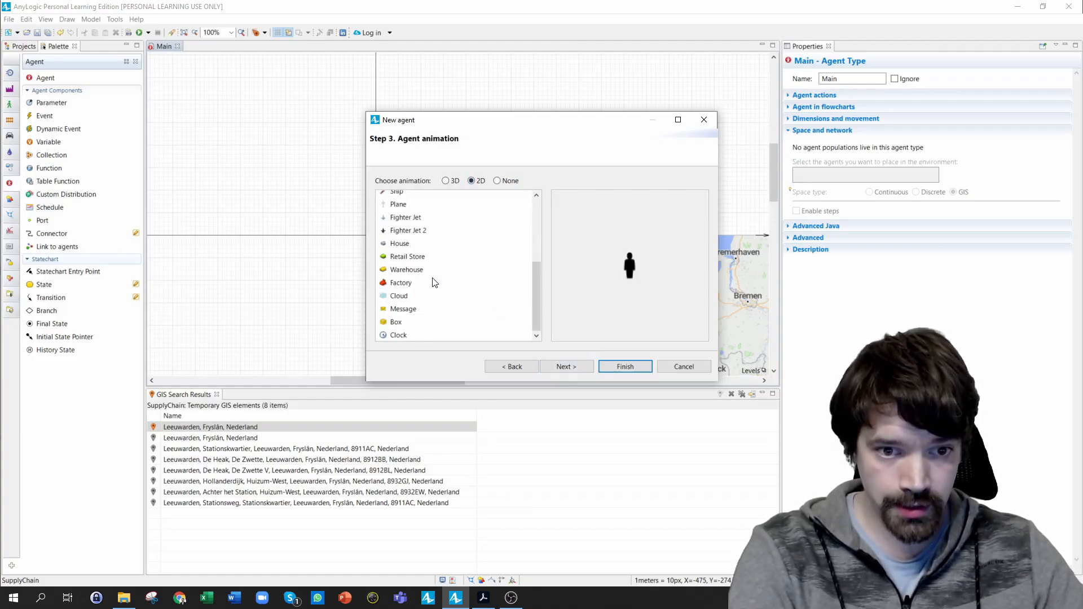
left_click(400, 258)
left_click(567, 366)
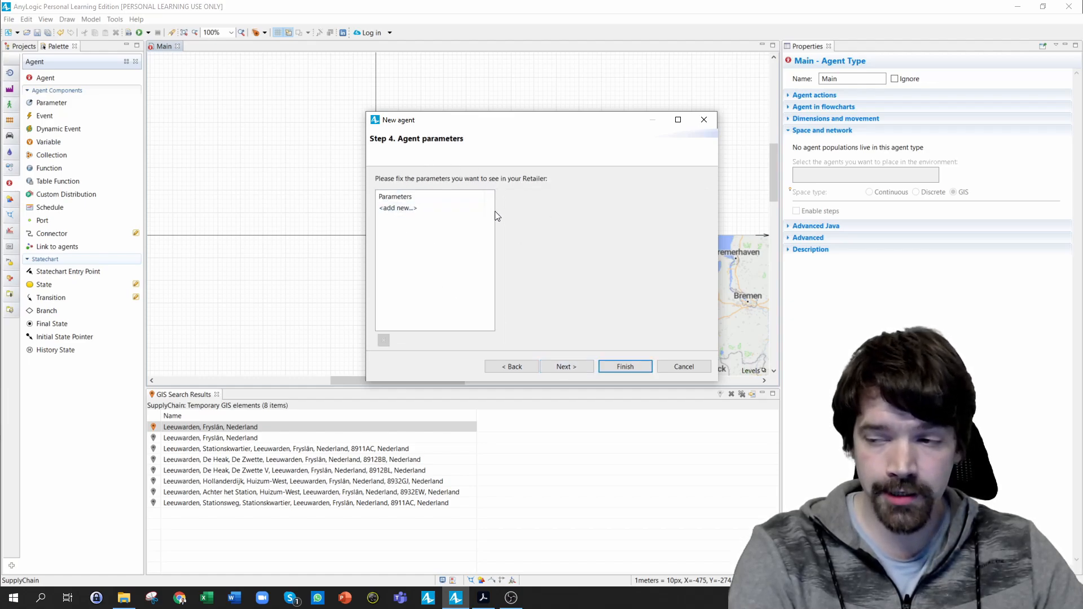
left_click(565, 367)
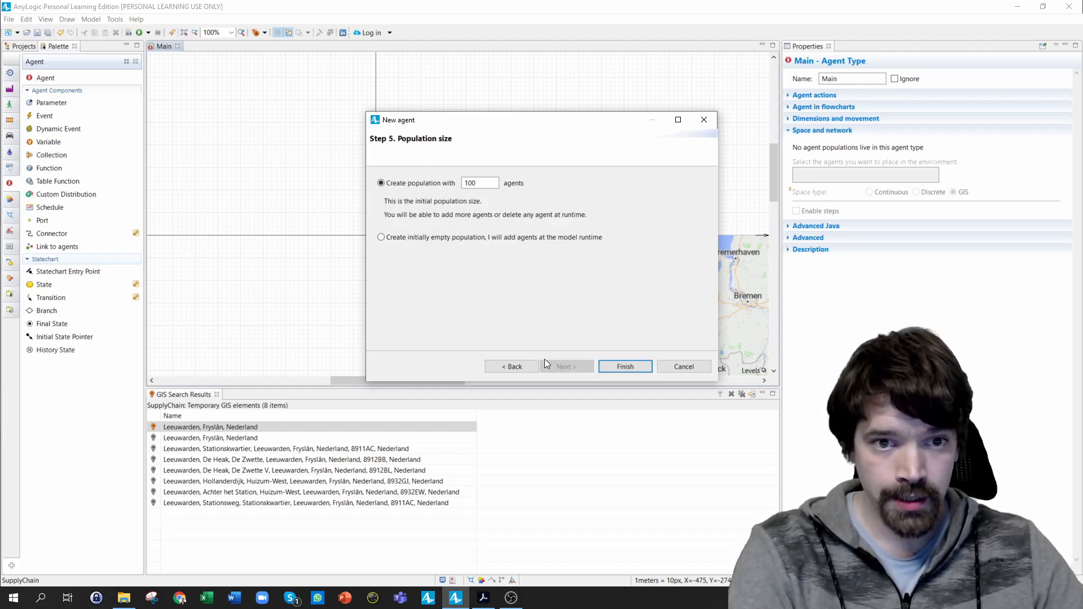
left_click(382, 237)
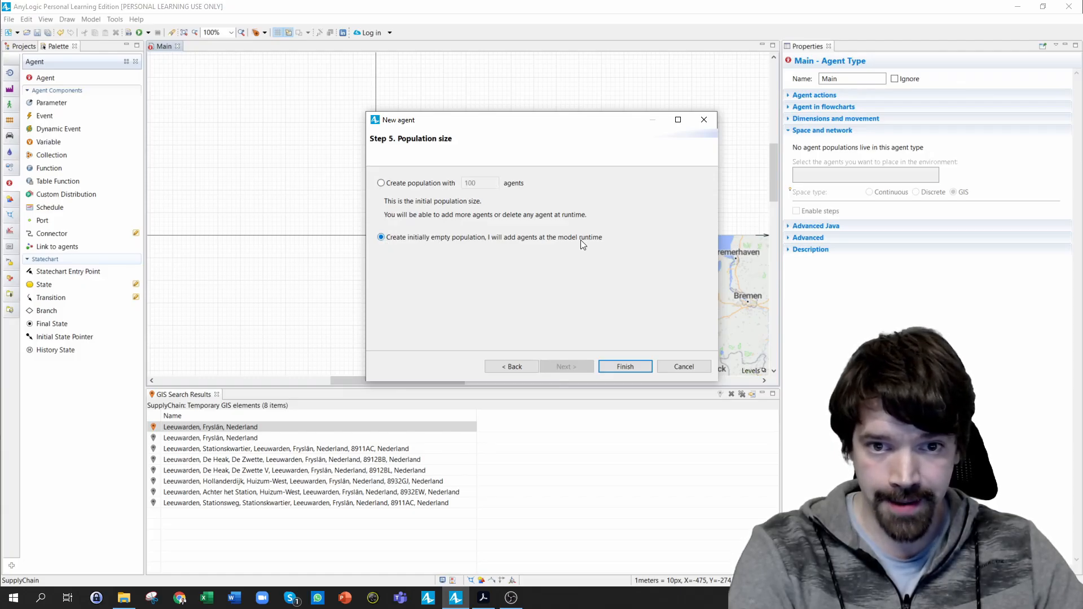
left_click(620, 366)
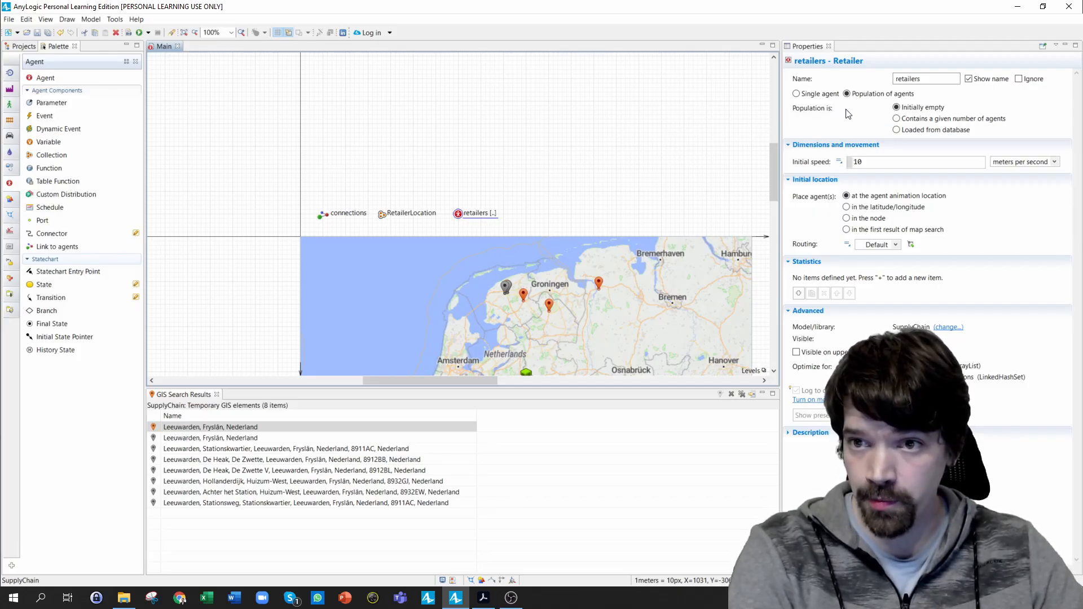
Make the retailers population contain a given number of agents, with the initial number RetailerLocation.size()
left_click(897, 120)
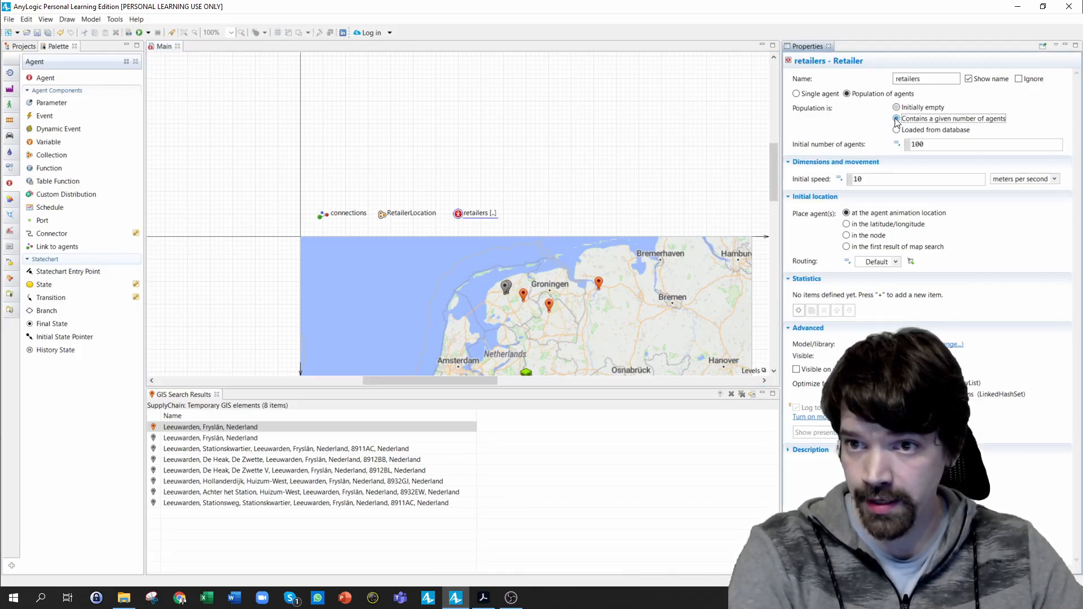
left_click_drag(935, 147, 905, 143)
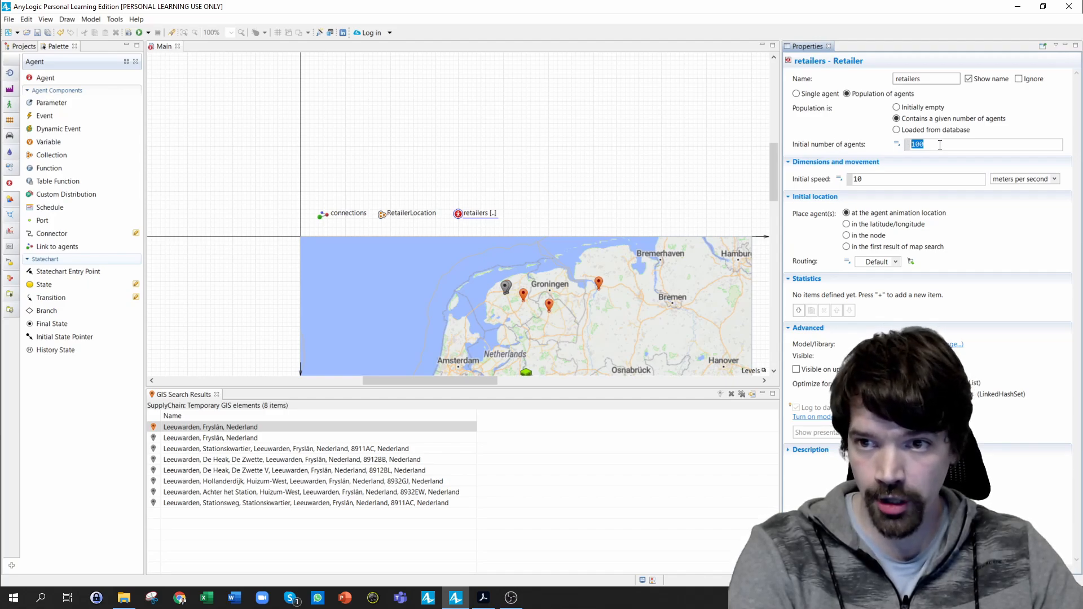
type("Retailer")
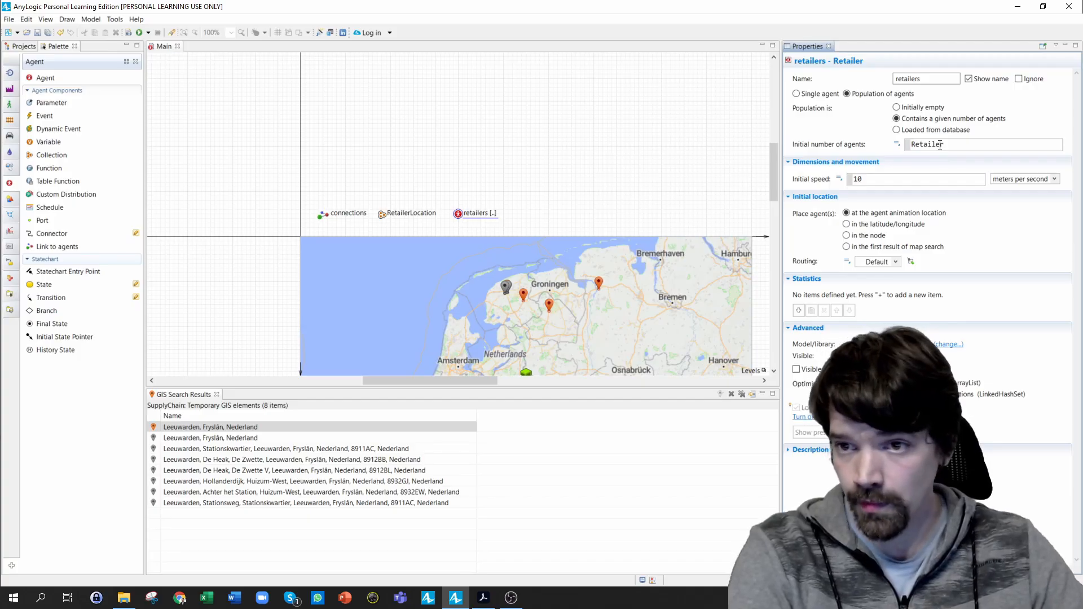
key("ctrl+space")
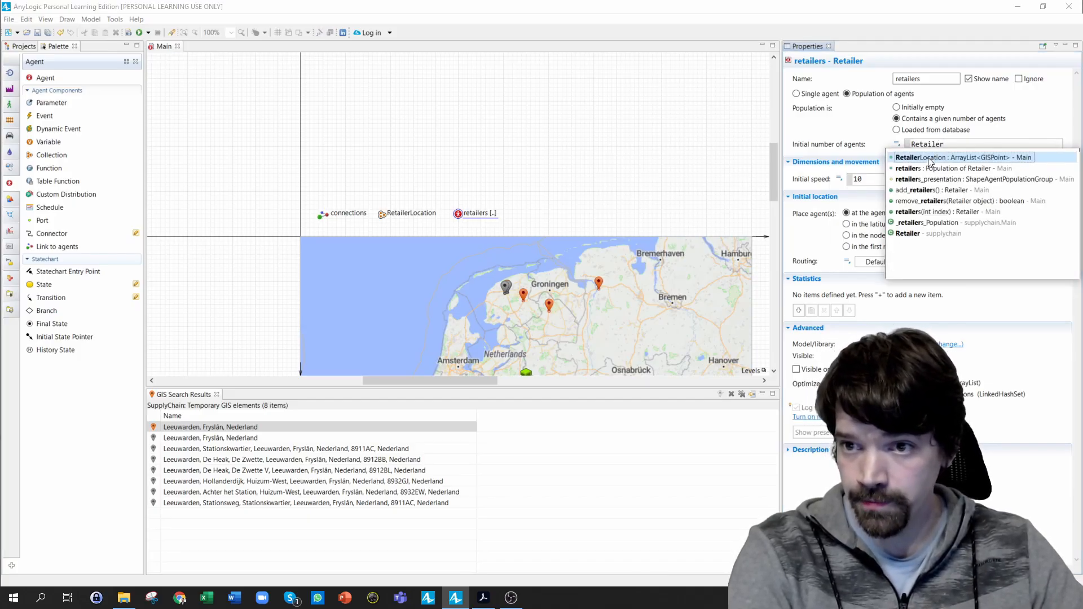
double_click(928, 157)
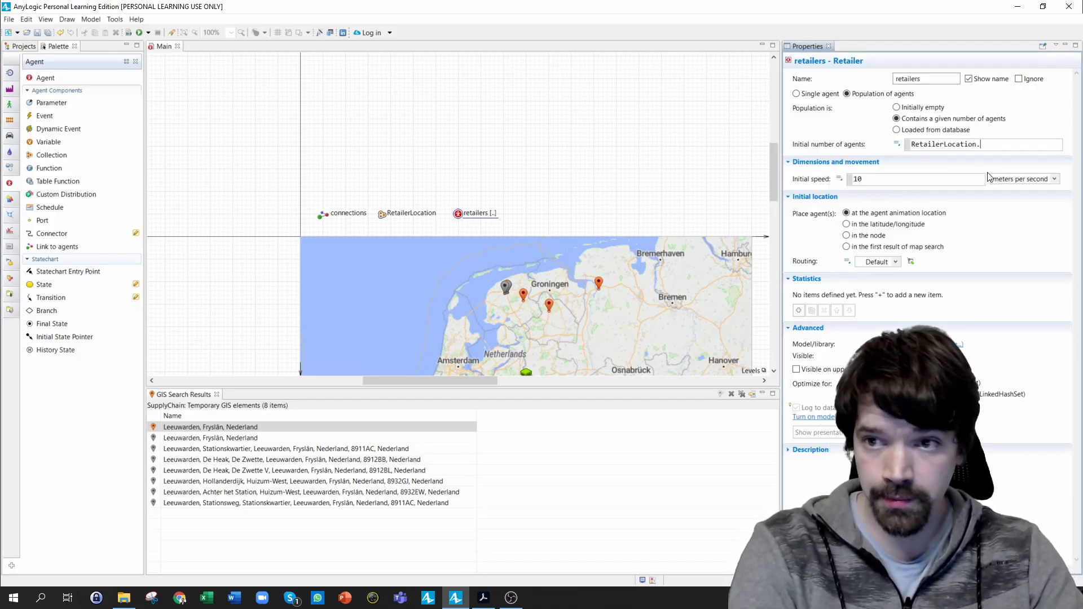
type(".size")
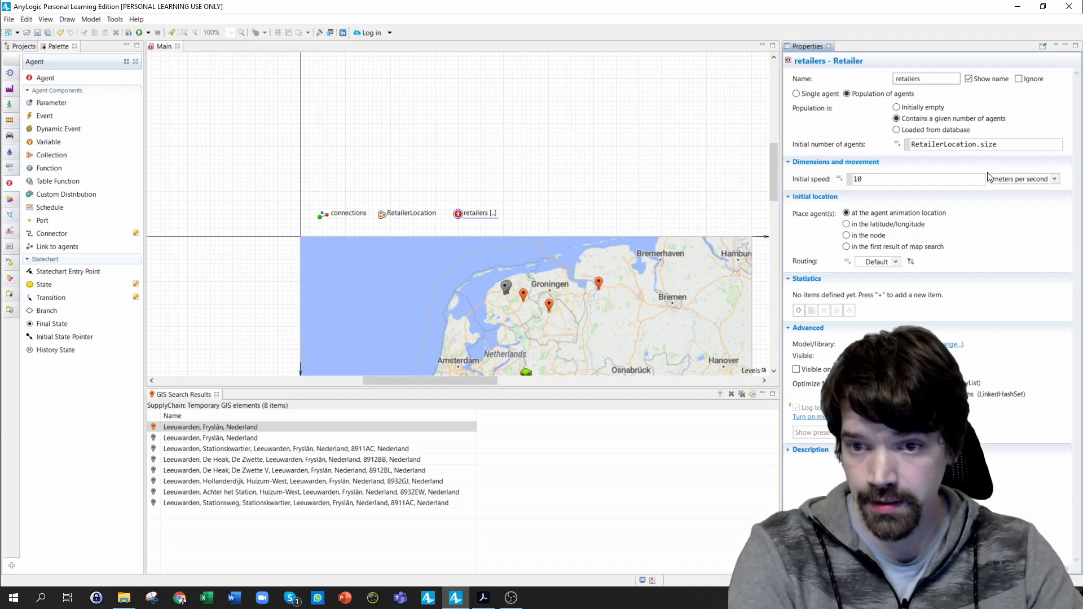
type("()")
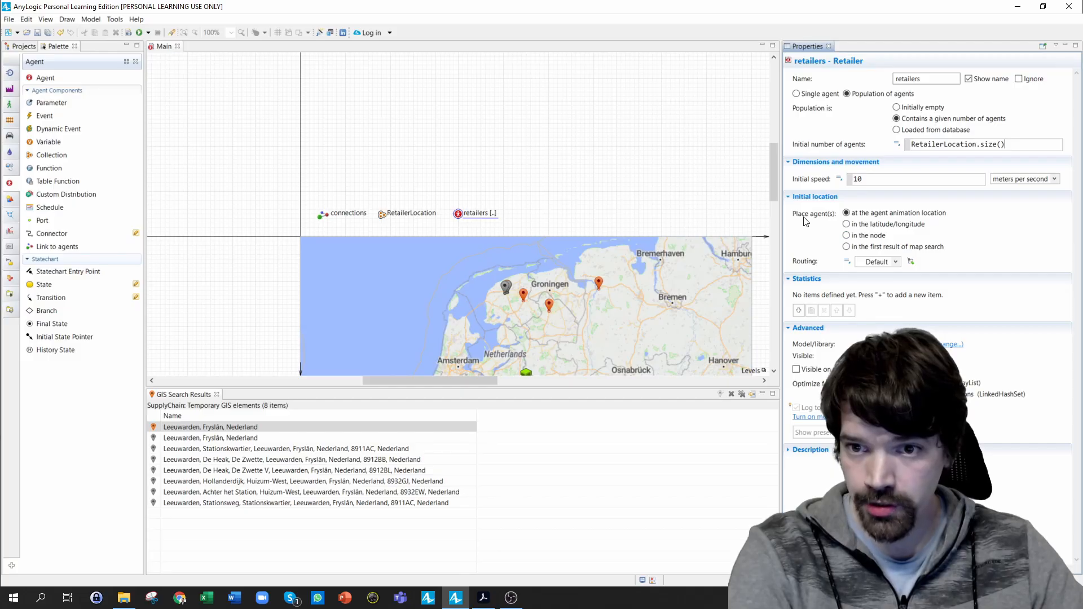
Place the retailers initially in the node given by the code RetailerLocation.get(index); and add a semicolon after RetailerLocation.size() in the initial number
left_click(846, 236)
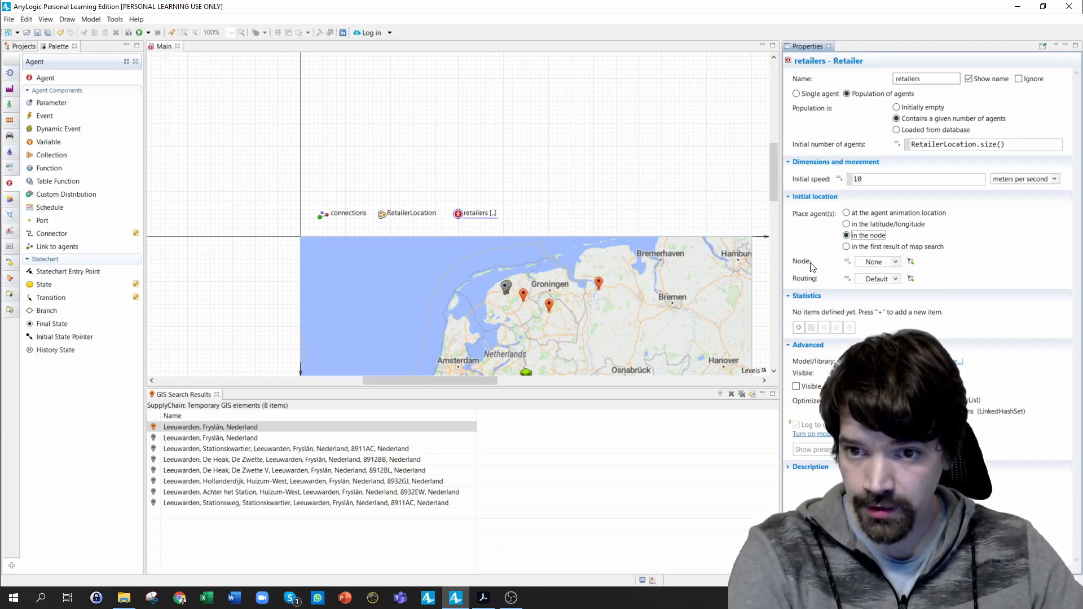
left_click(847, 262)
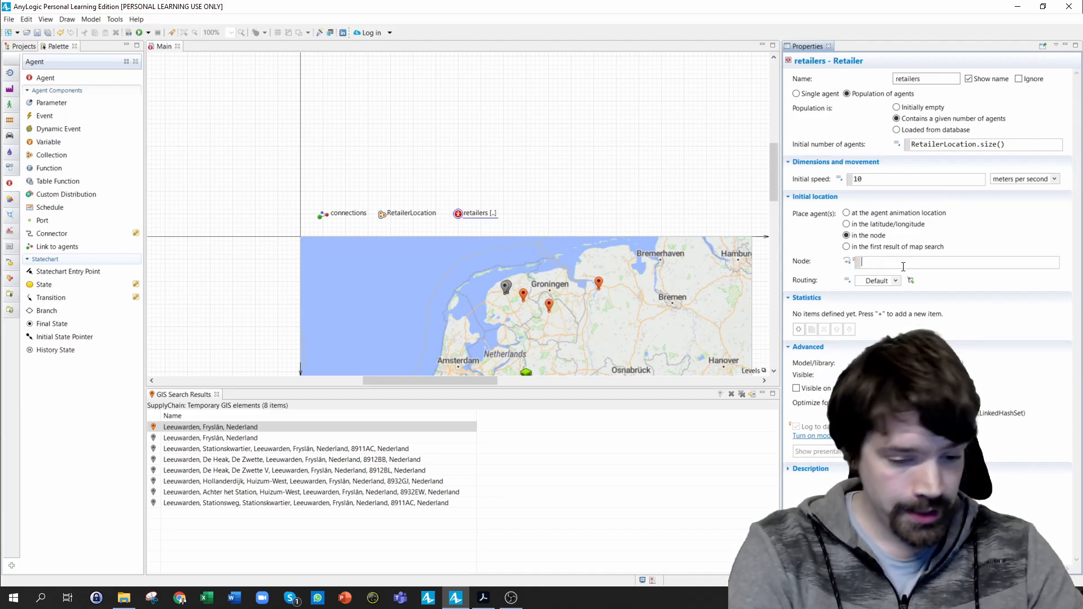
type("Rra")
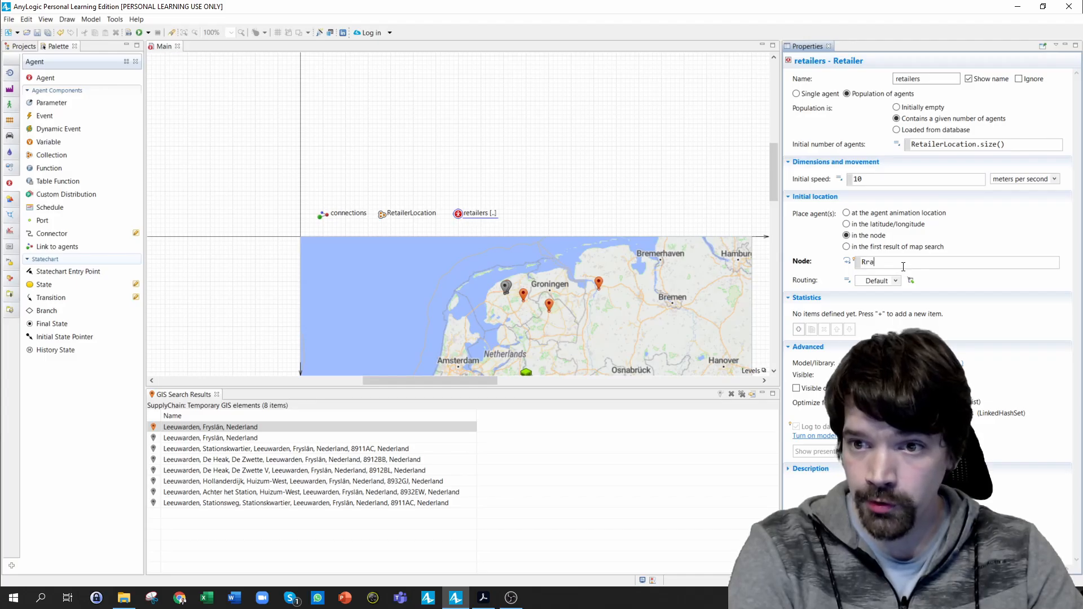
key("BackSpace")
key("BackSpace")
type("e")
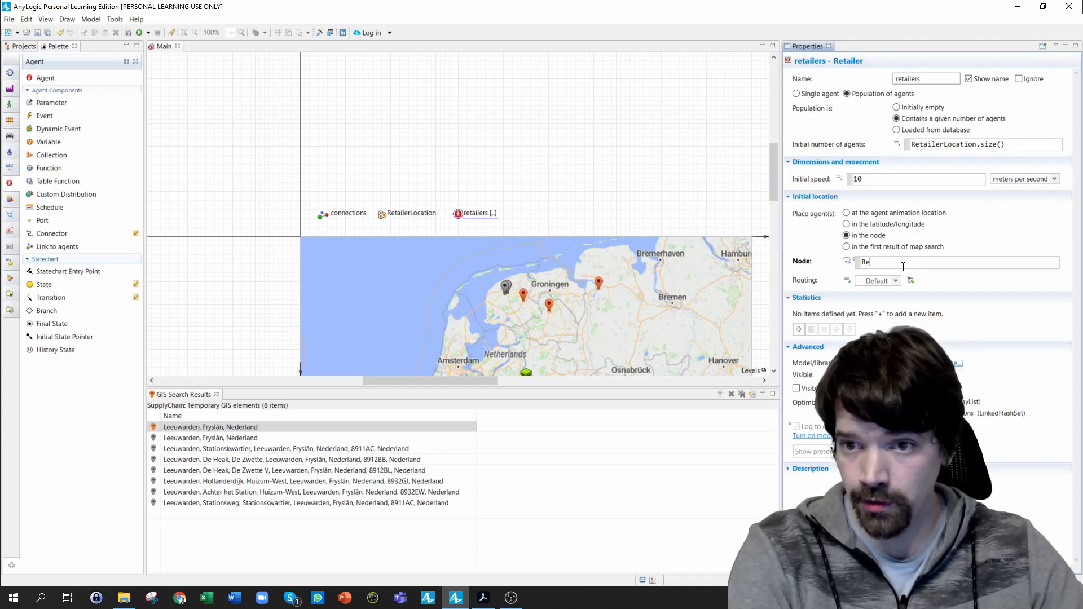
key("ctrl+space")
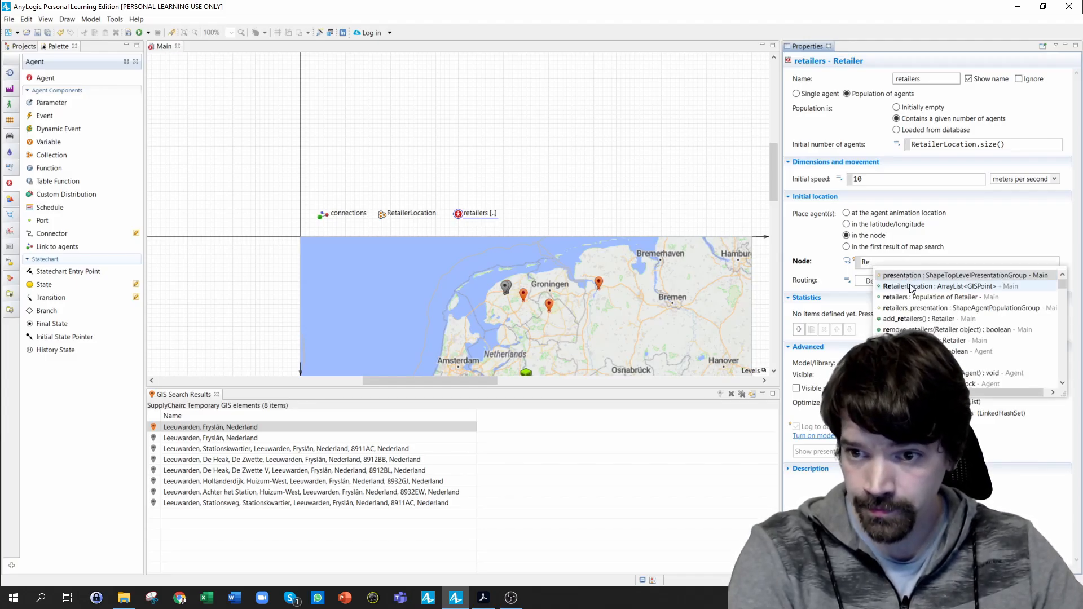
double_click(909, 287)
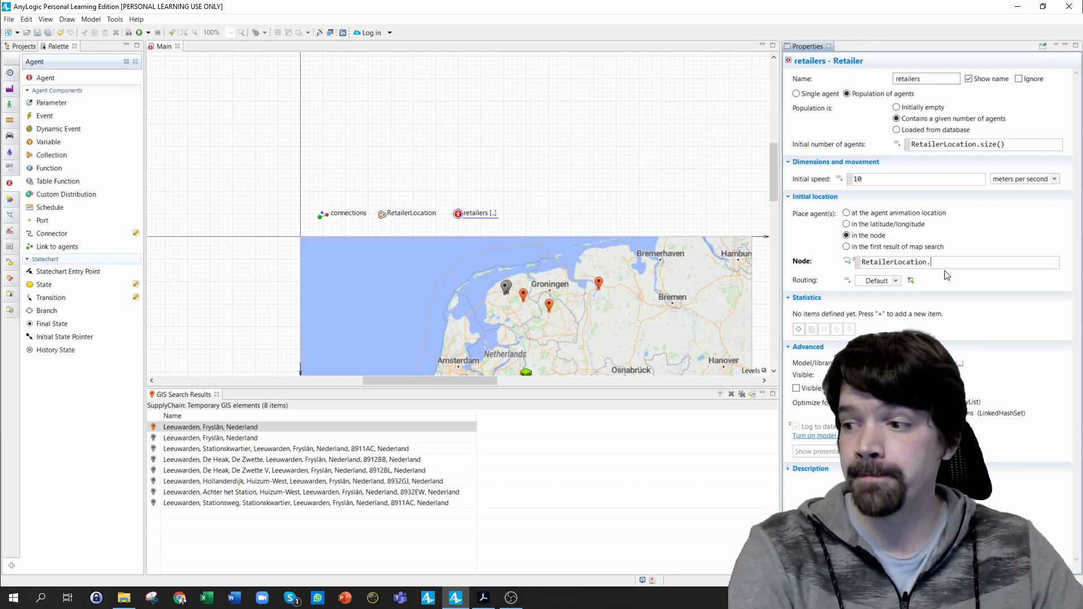
type(".")
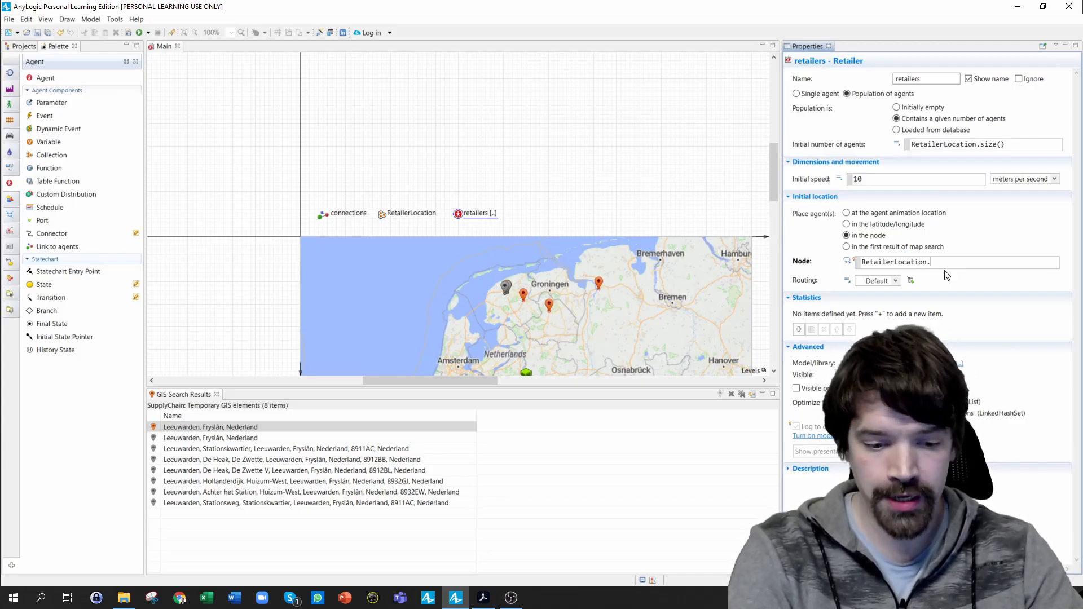
type("get")
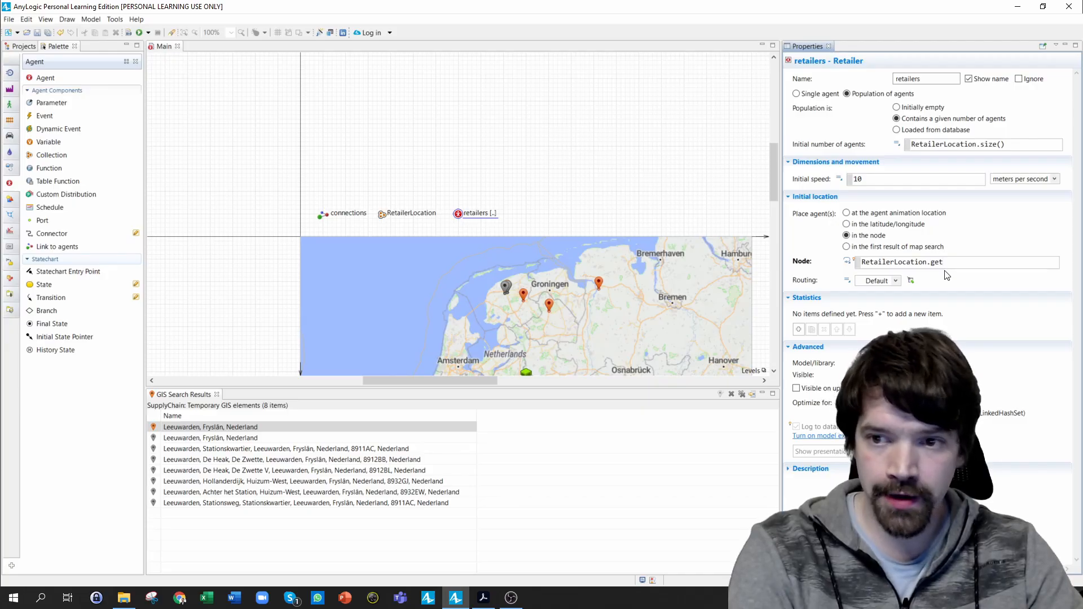
type("(index);")
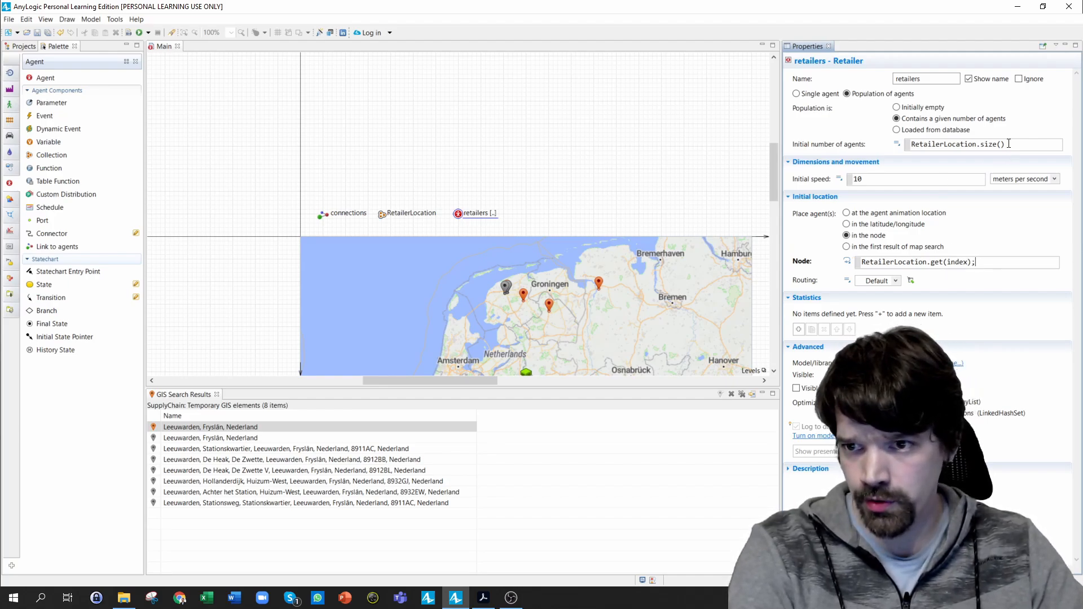
left_click(1008, 143)
type(";")
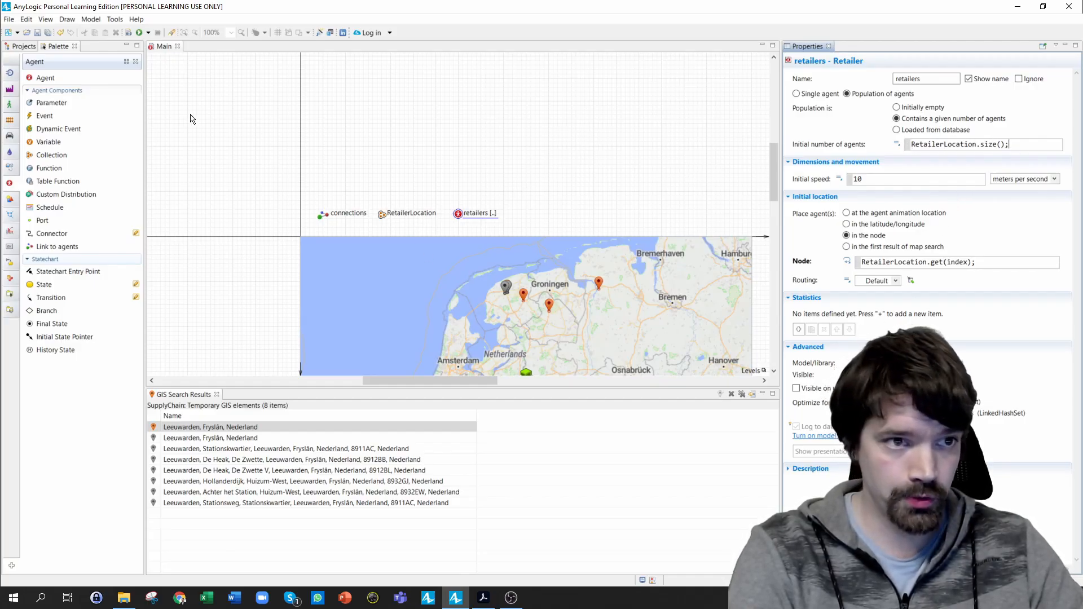
Run the SupplyChain simulation, check where the retailers are placed on the map, and close the simulation window
left_click(139, 33)
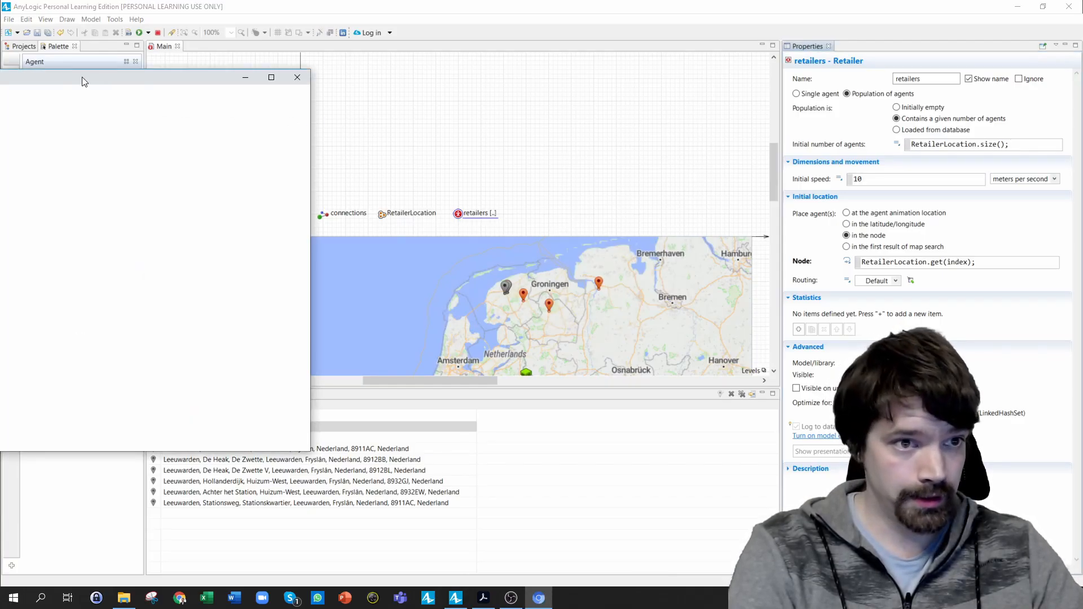
left_click_drag(83, 82, 509, 70)
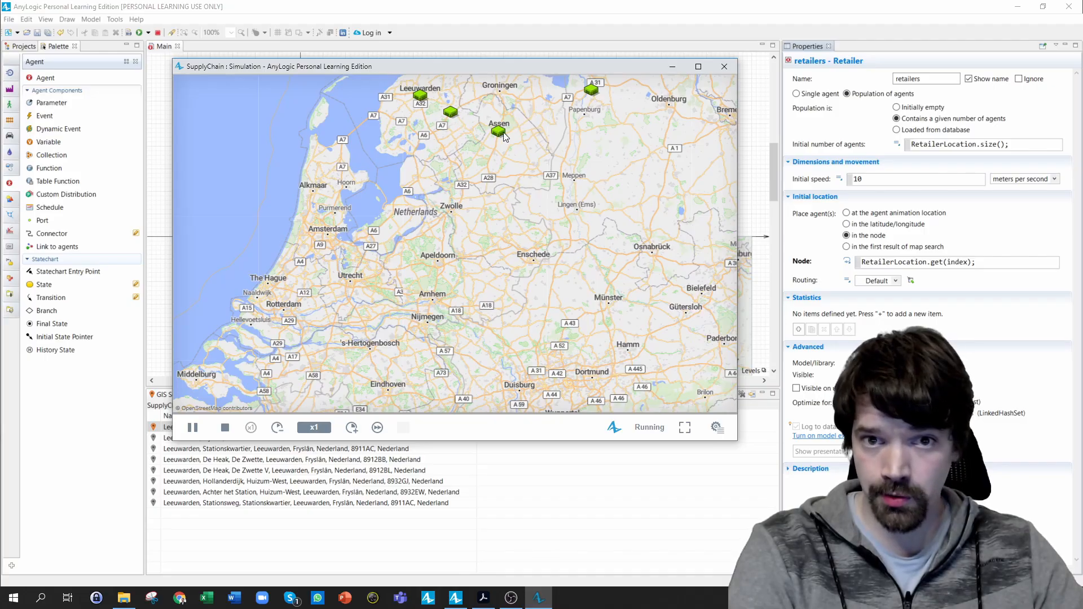
left_click_drag(525, 104, 523, 143)
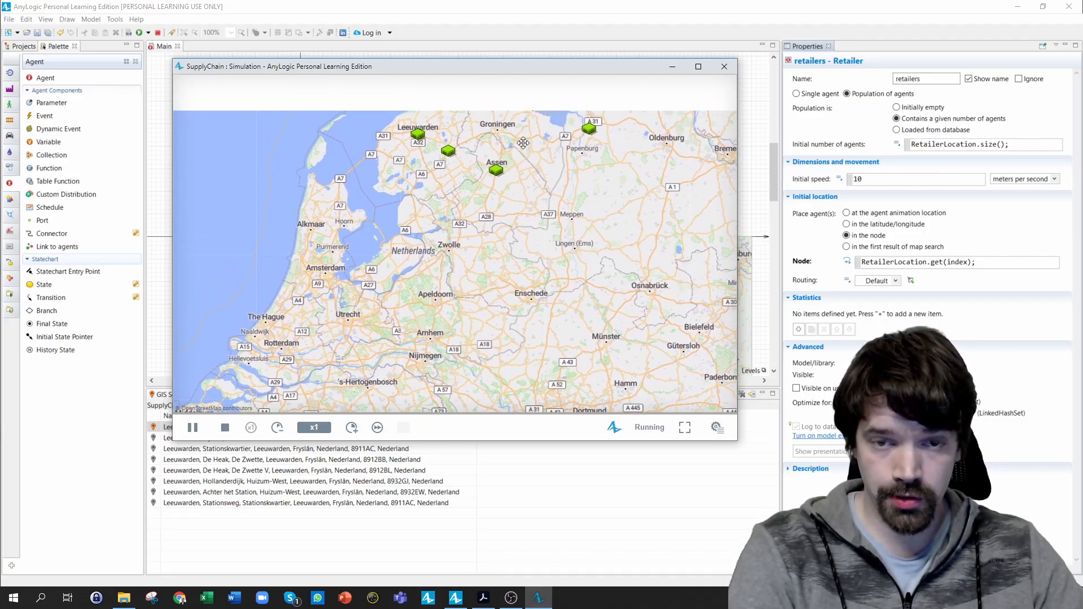
left_click(723, 68)
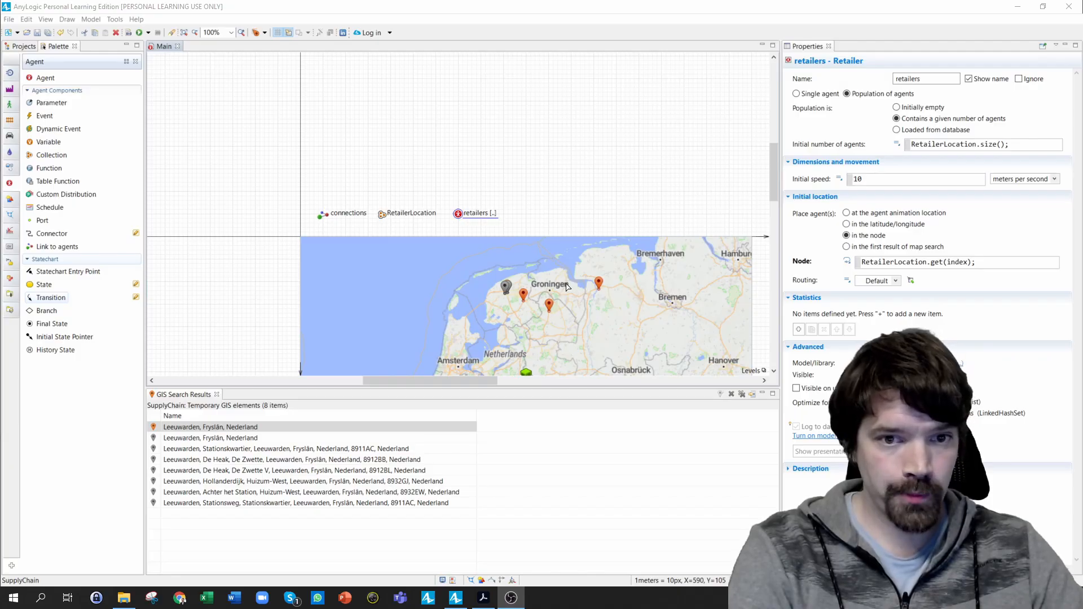
Search the GIS map for the point Eemshaven
left_click(462, 277)
double_click(466, 278)
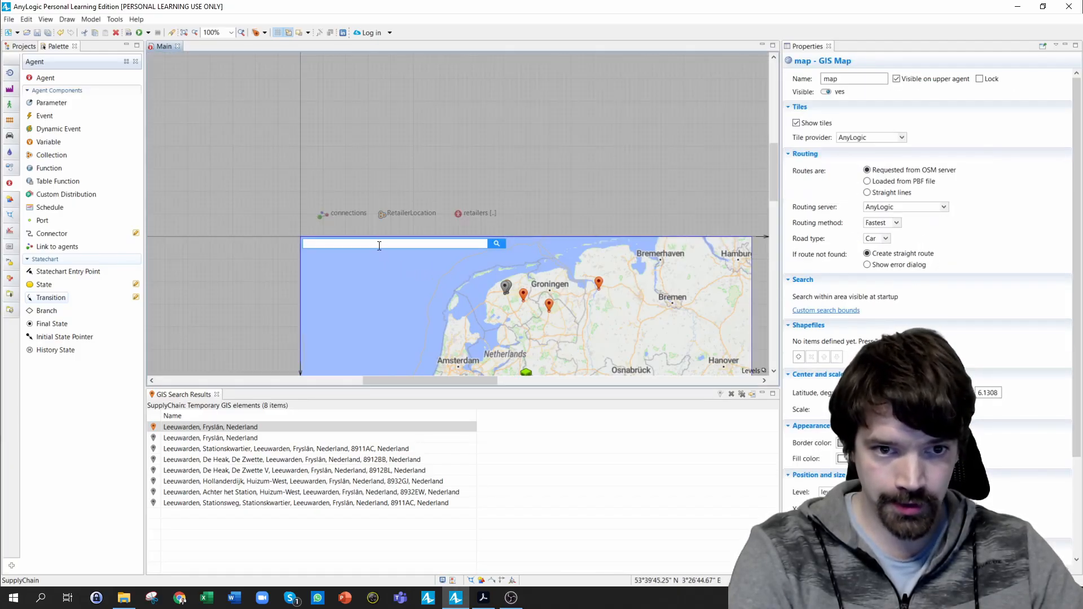
left_click(379, 246)
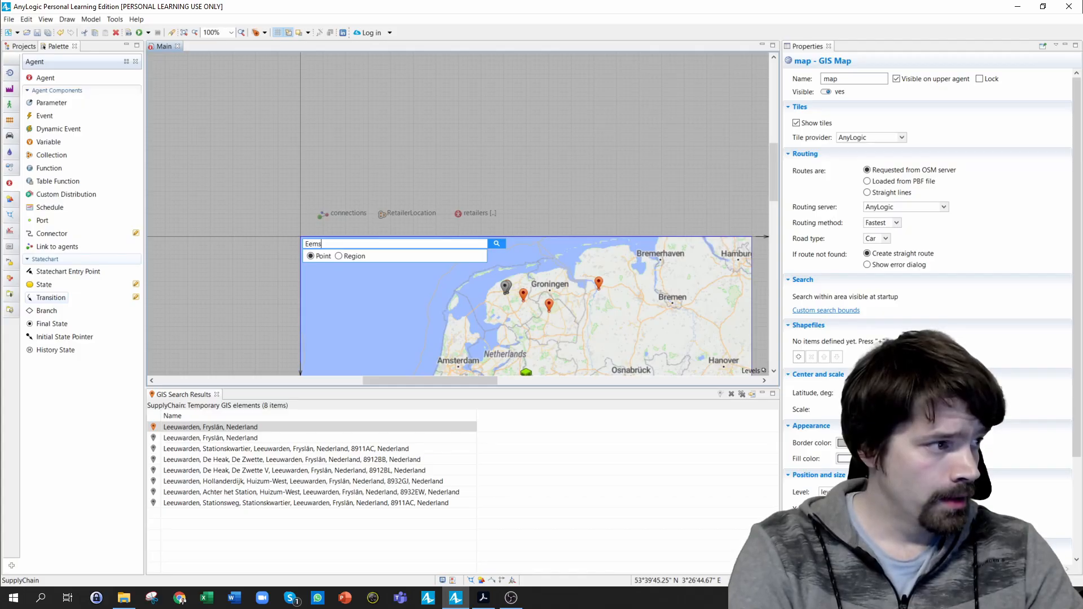
key("Return")
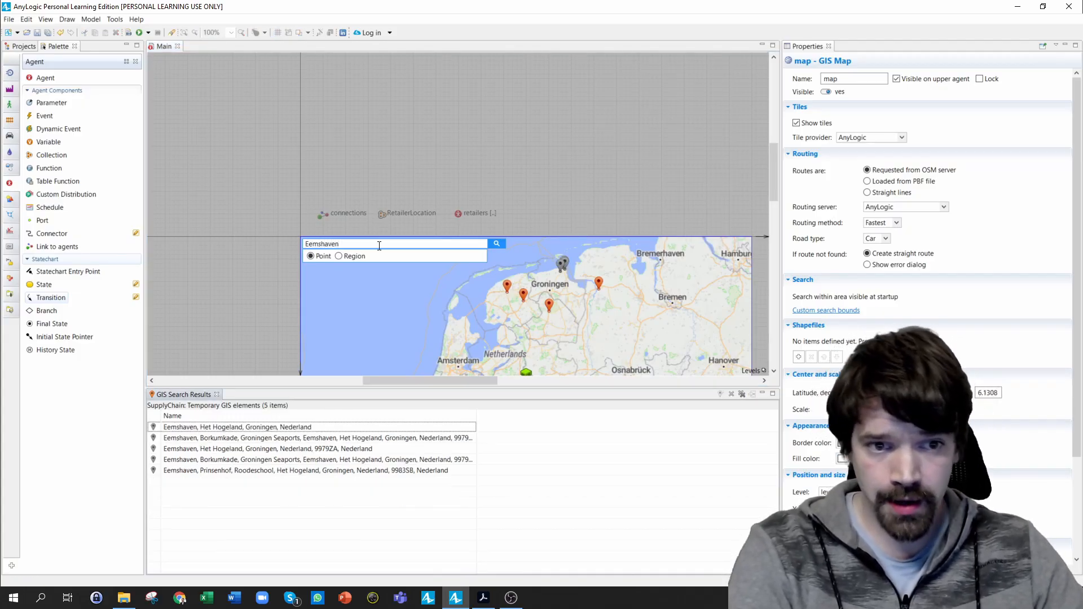
Convert the search result "Eemshaven, Het Hogeland, Groningen, Nederland" to a GIS point and check it among the map's elements in the project tree
left_click(220, 430)
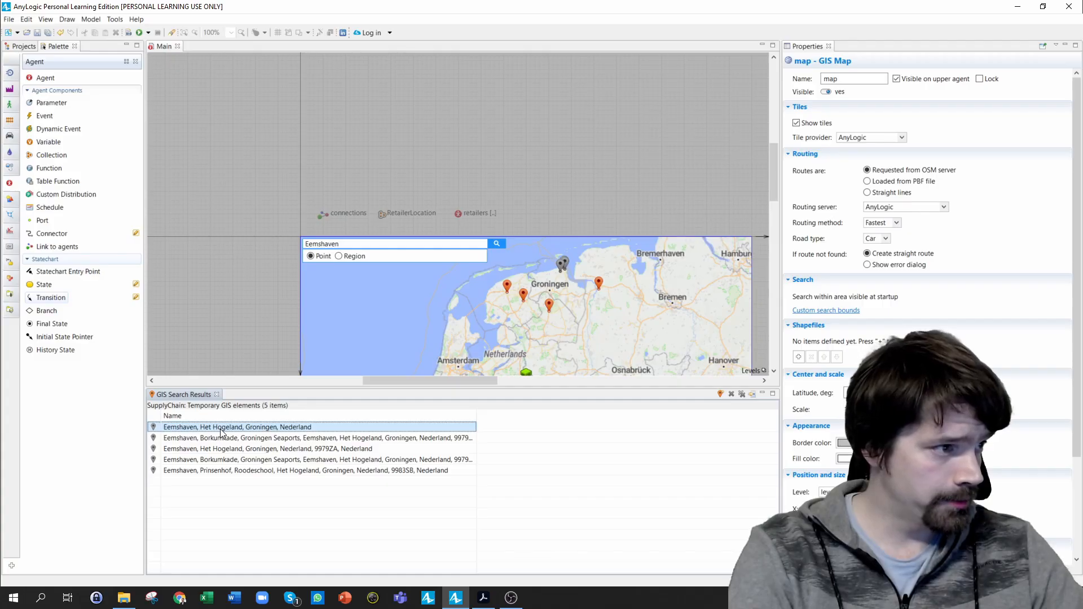
right_click(220, 433)
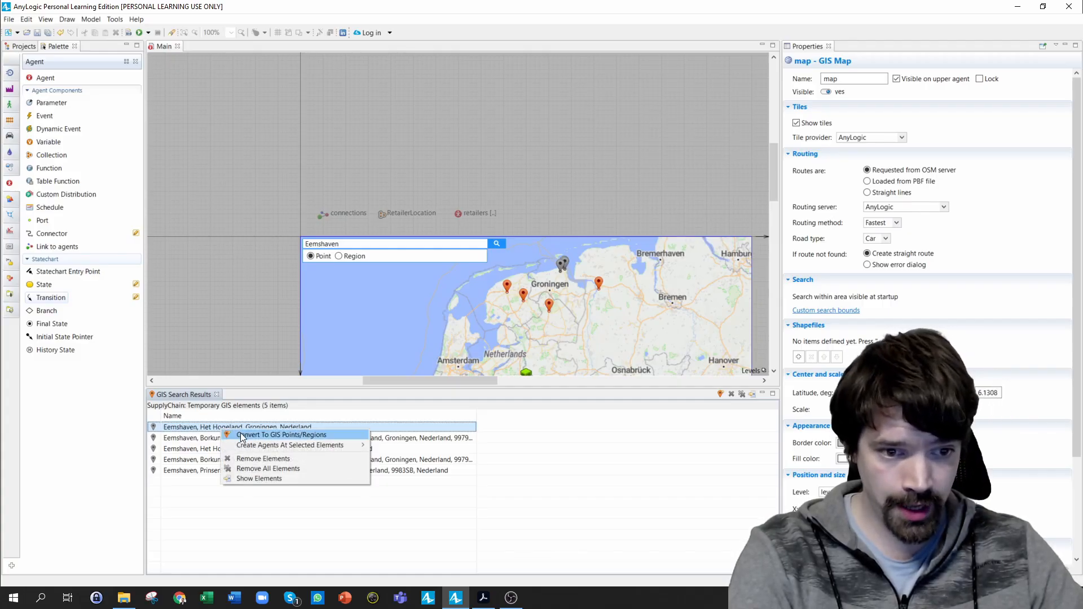
left_click(241, 437)
left_click(222, 427)
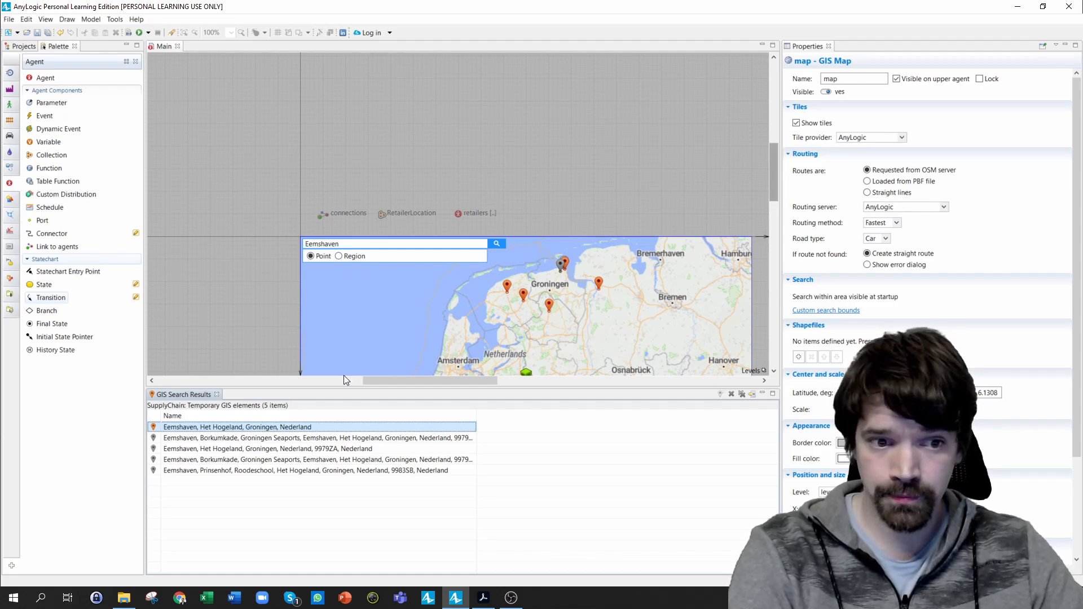
double_click(204, 428)
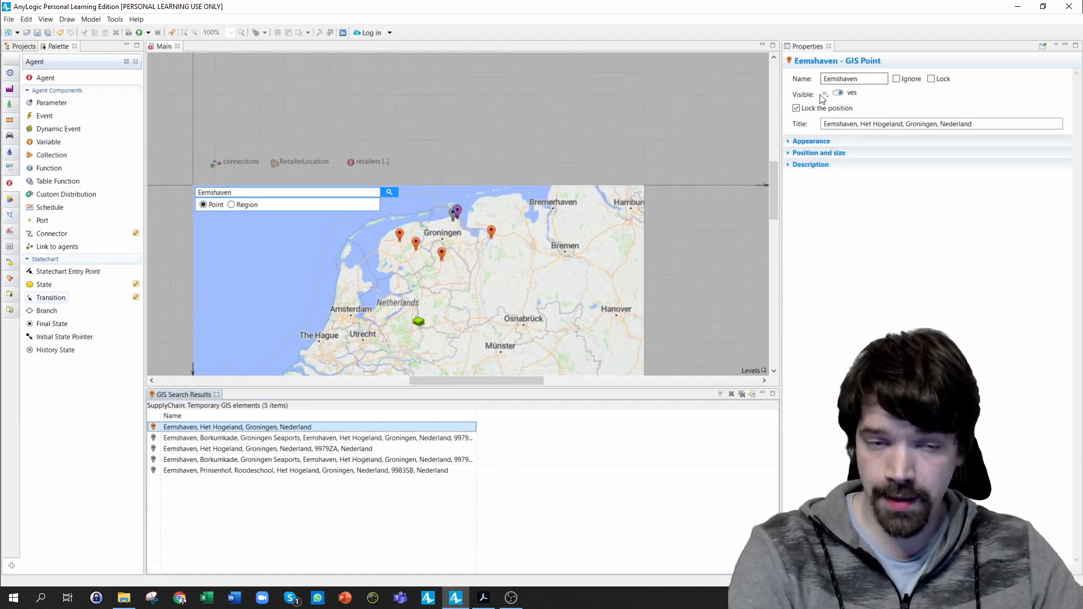
left_click(449, 149)
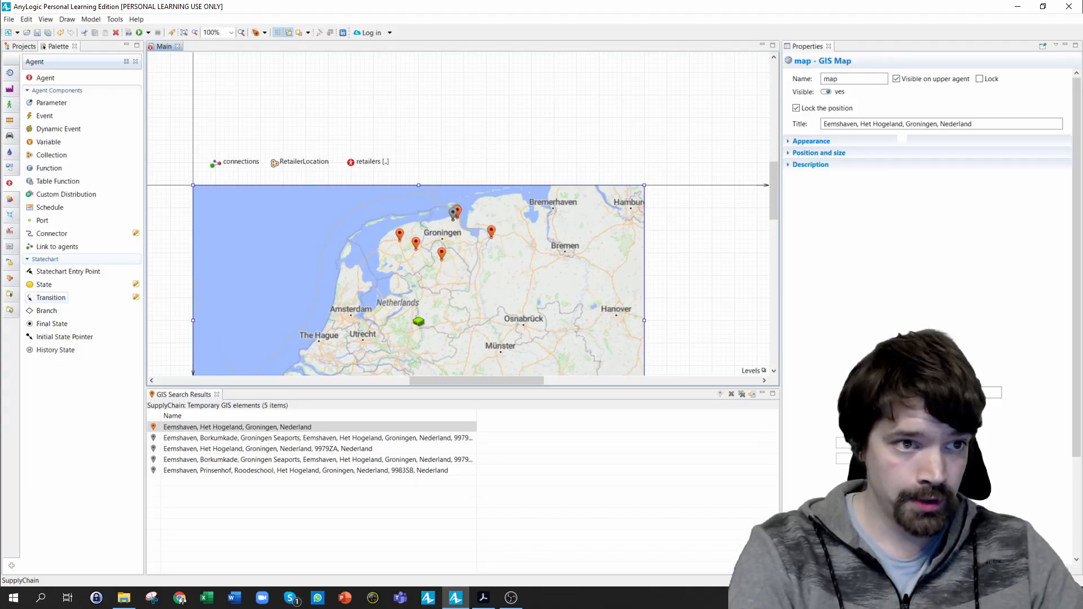
left_click(23, 47)
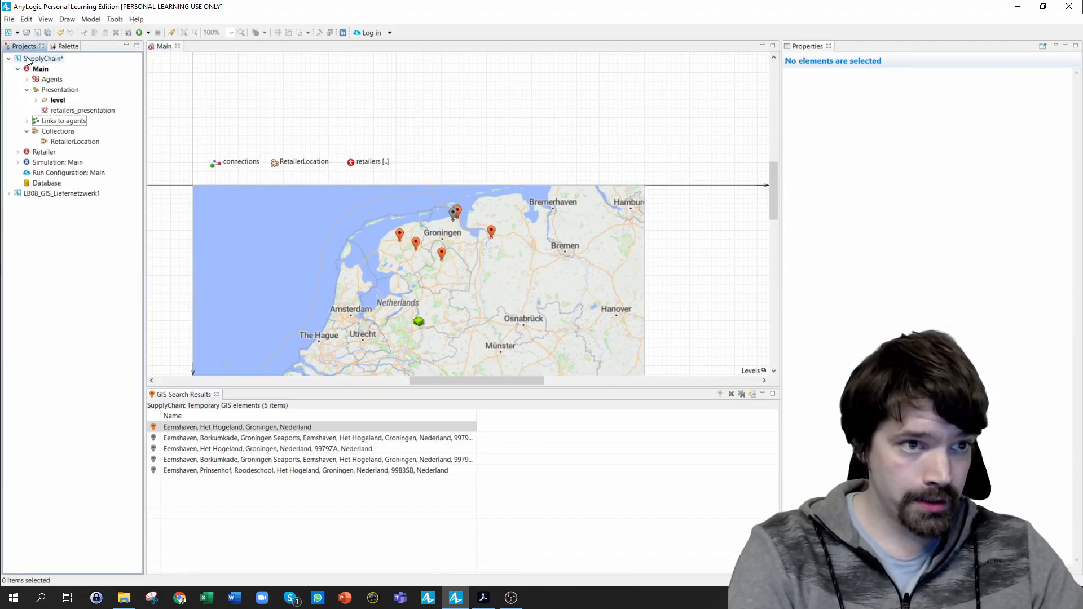
left_click(37, 100)
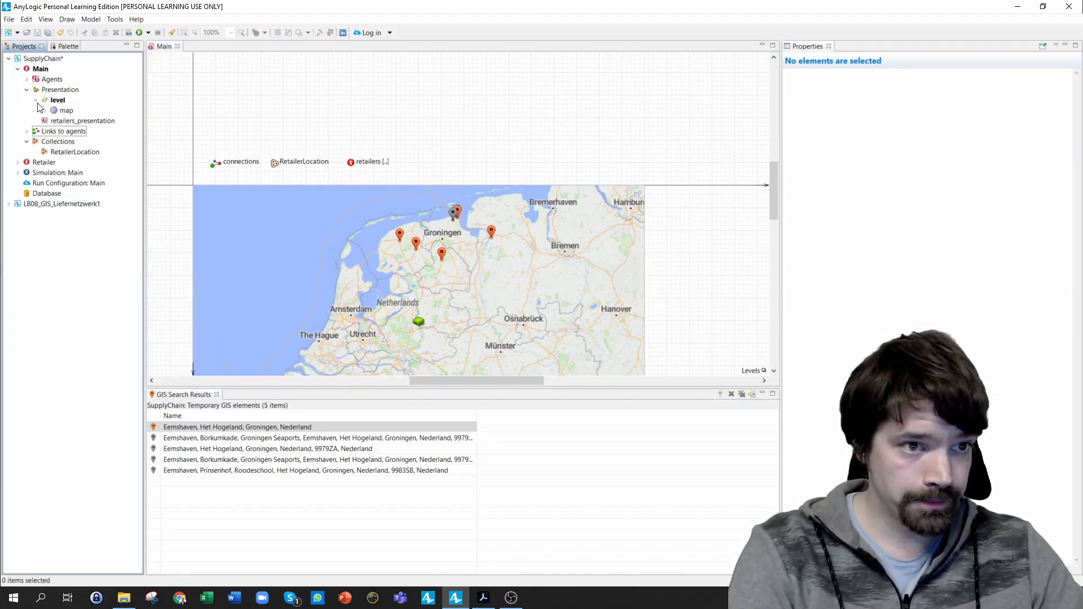
left_click(45, 110)
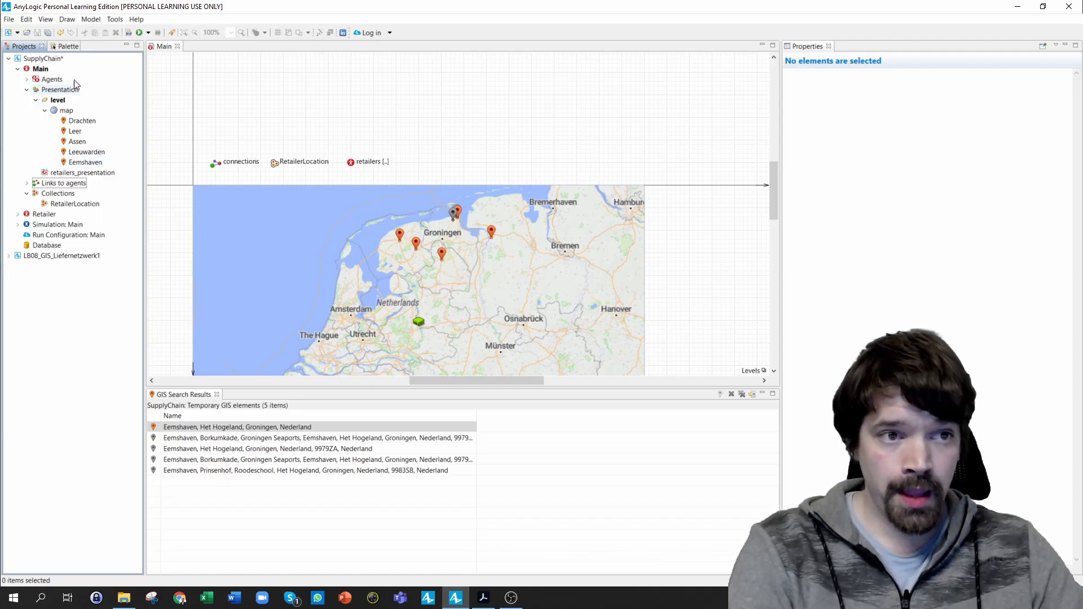
Add a single agent of a new type named Wholesaler, created from scratch, above the retailers population in Main
left_click(66, 47)
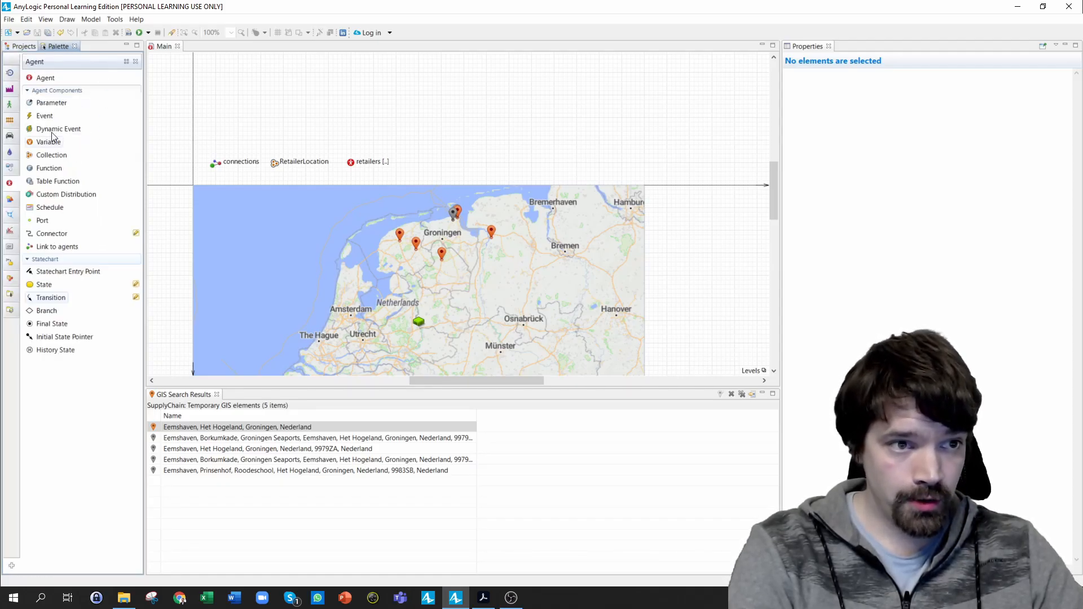
left_click_drag(40, 80, 353, 147)
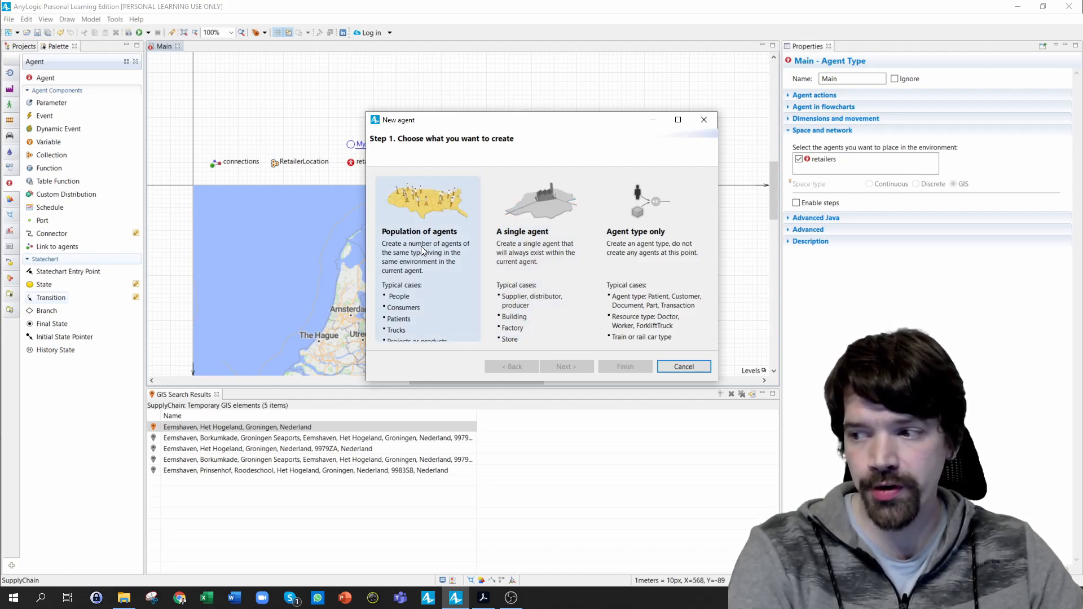
double_click(508, 238)
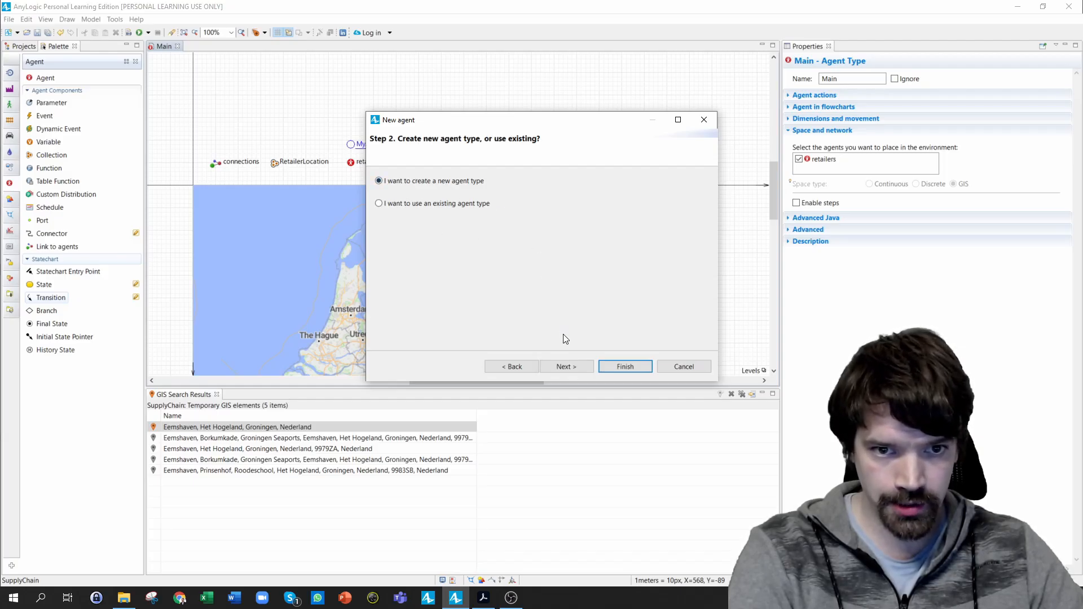
left_click(568, 365)
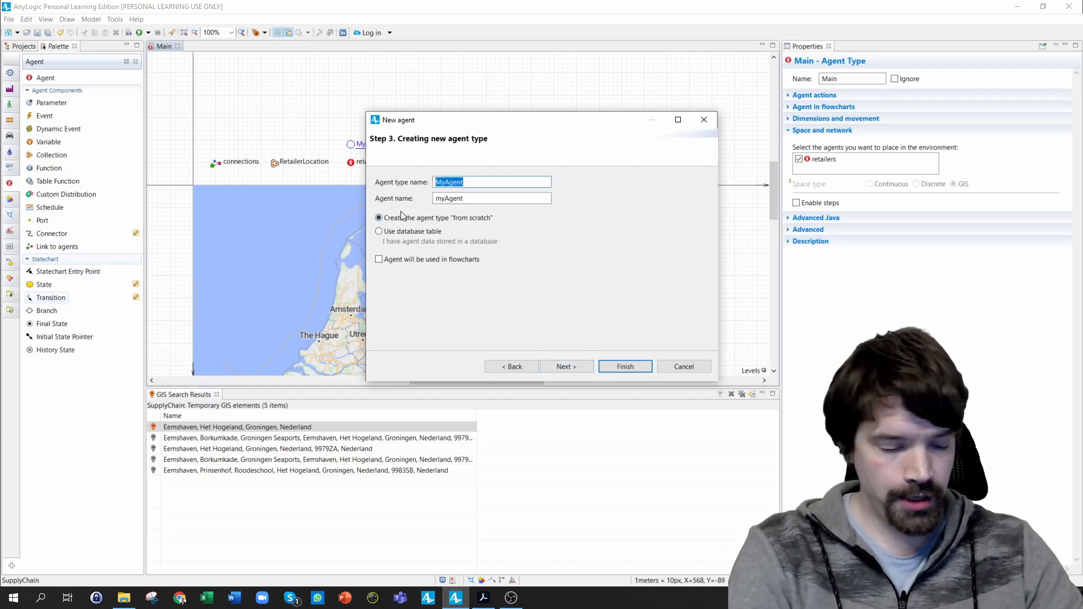
type("Whol")
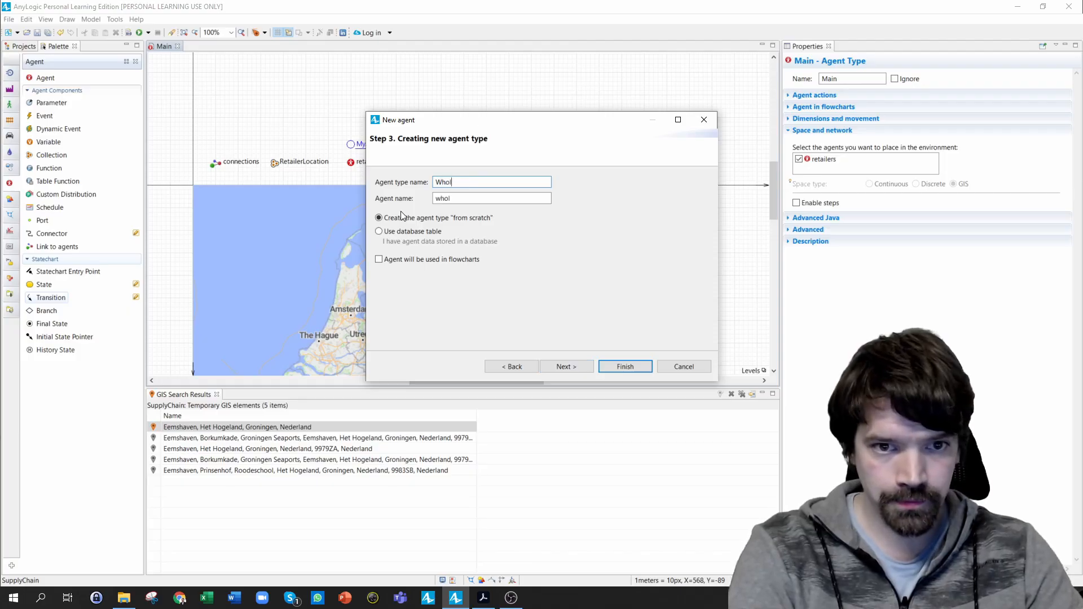
type("esaler")
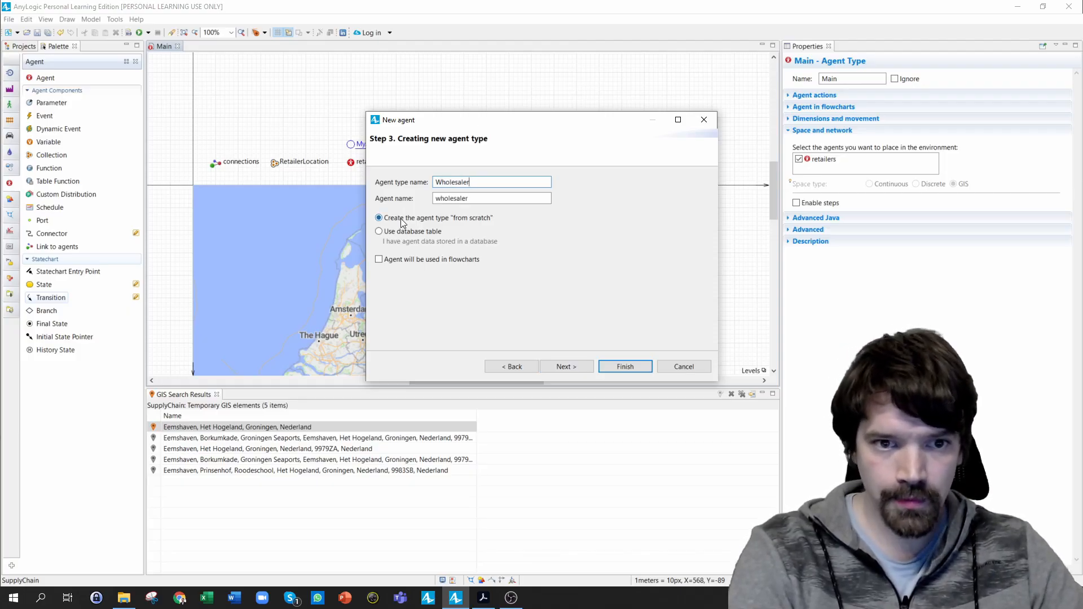
left_click(573, 367)
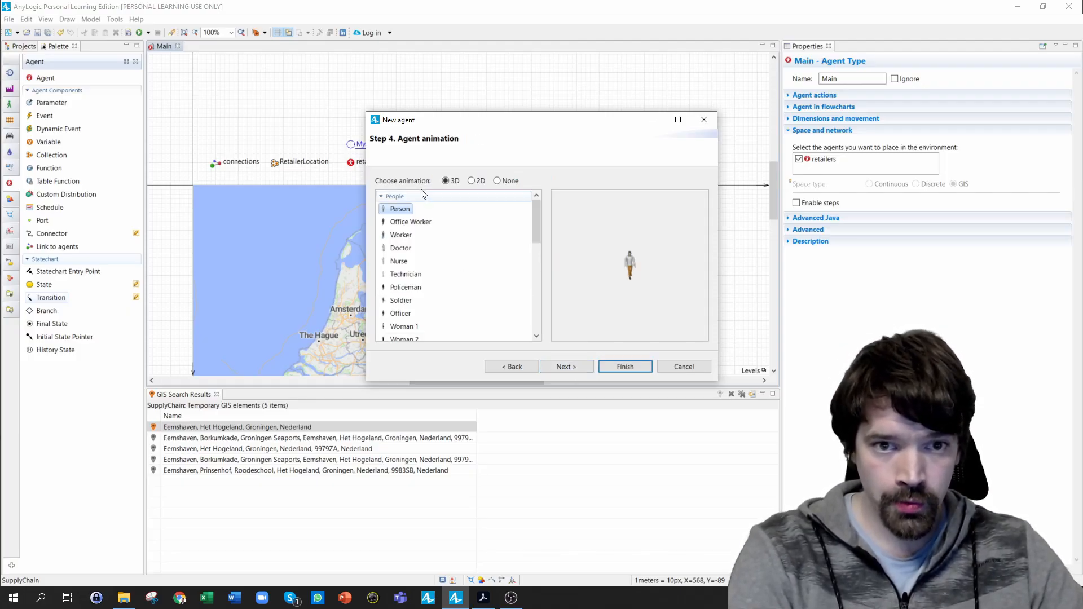
Give the Wholesaler agent the 2D Warehouse animation and finish creating it without parameters
left_click(471, 181)
scroll(430, 261, "down", 8)
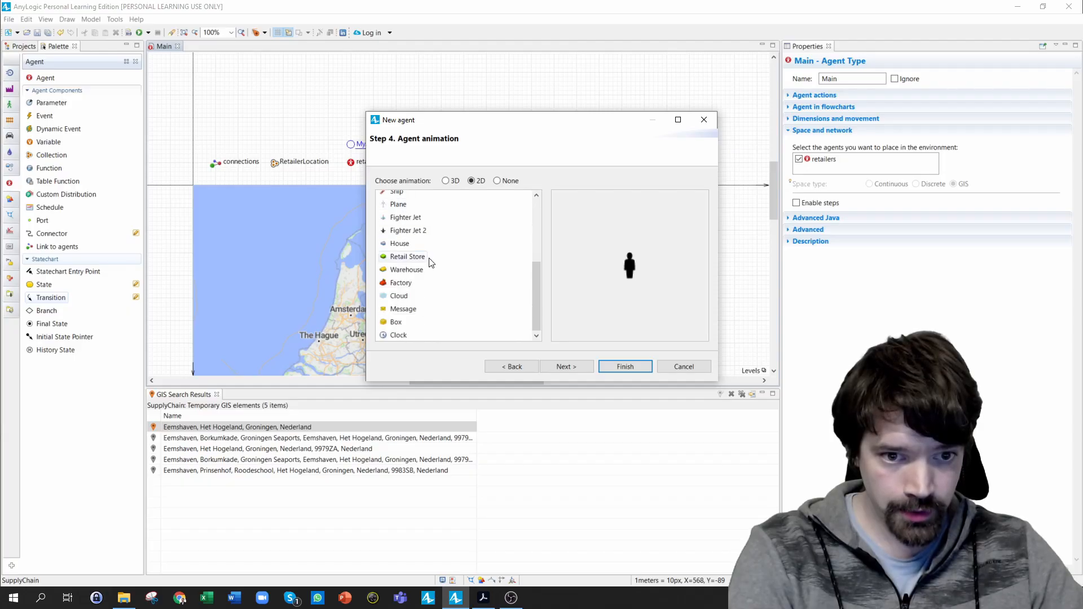
left_click(403, 273)
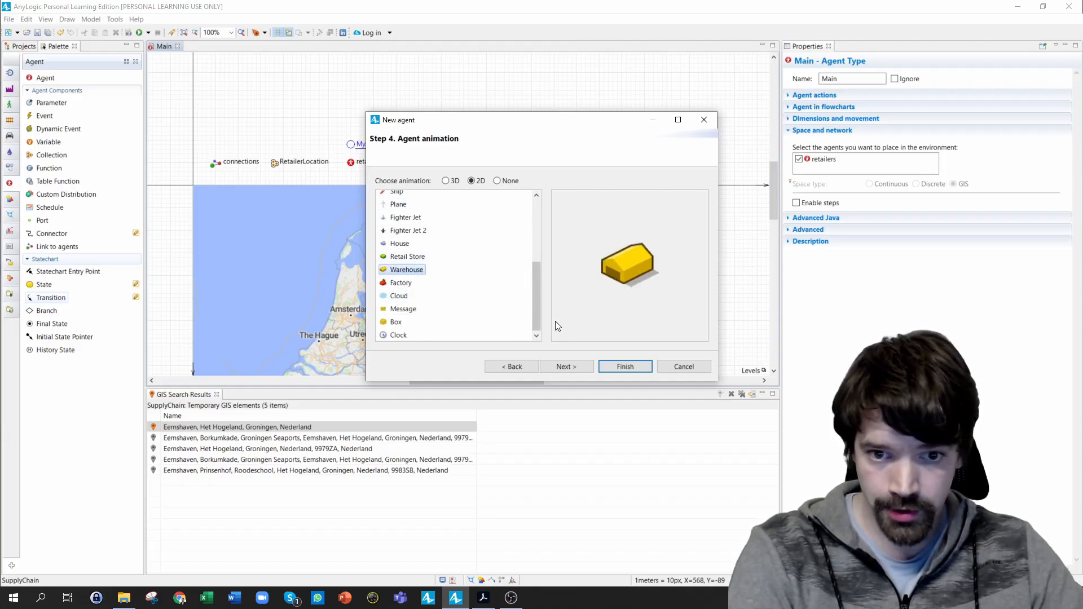
left_click(560, 367)
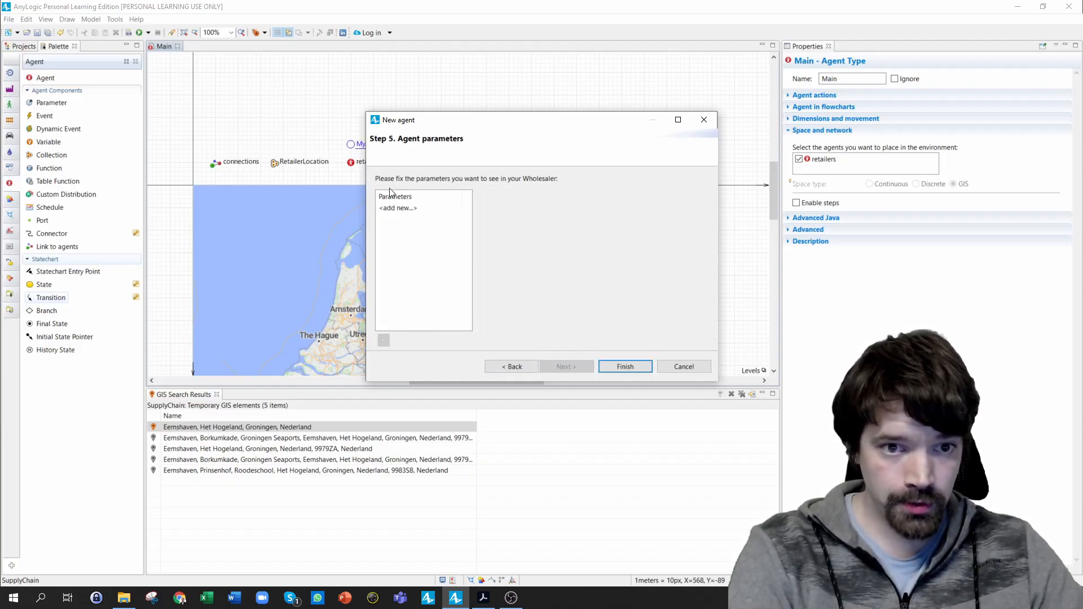
left_click(618, 368)
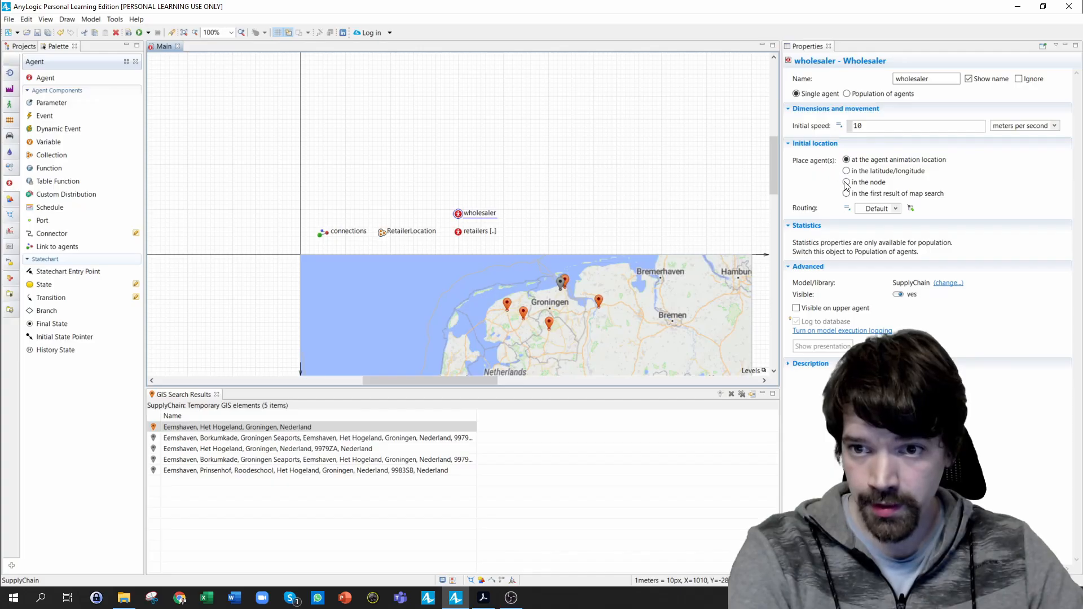
Place the wholesaler agent initially in the node Eemshaven
left_click(847, 183)
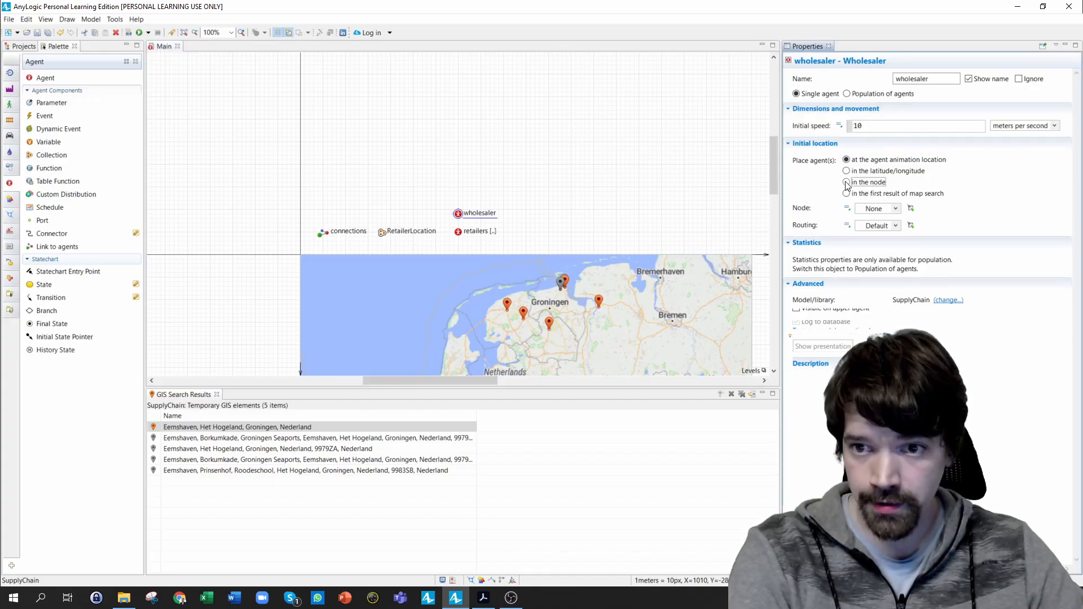
left_click(898, 210)
left_click(876, 273)
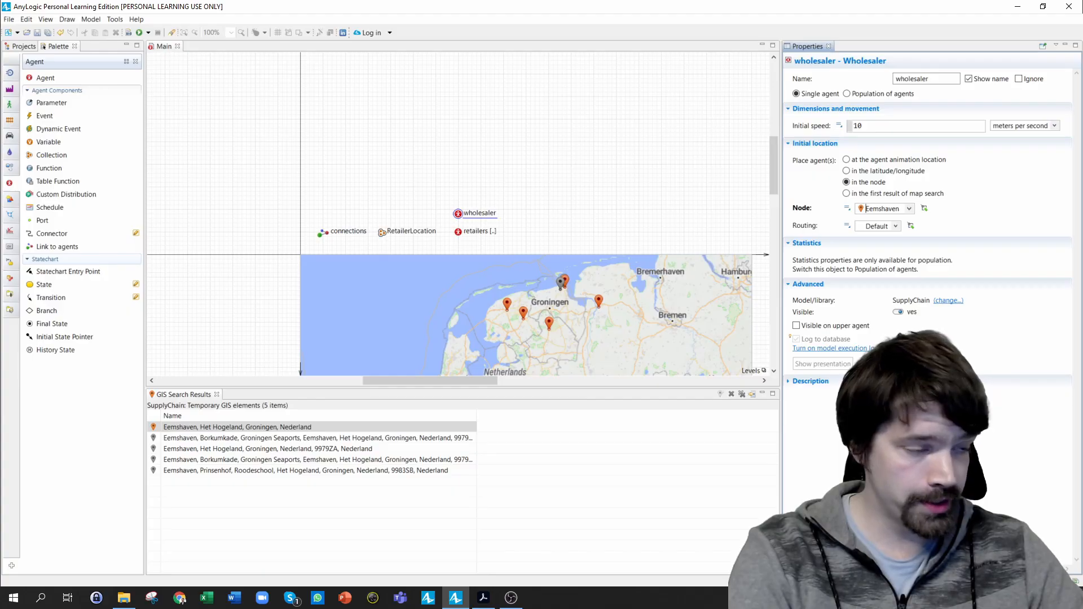
Search the GIS map for the point Zernike
double_click(470, 295)
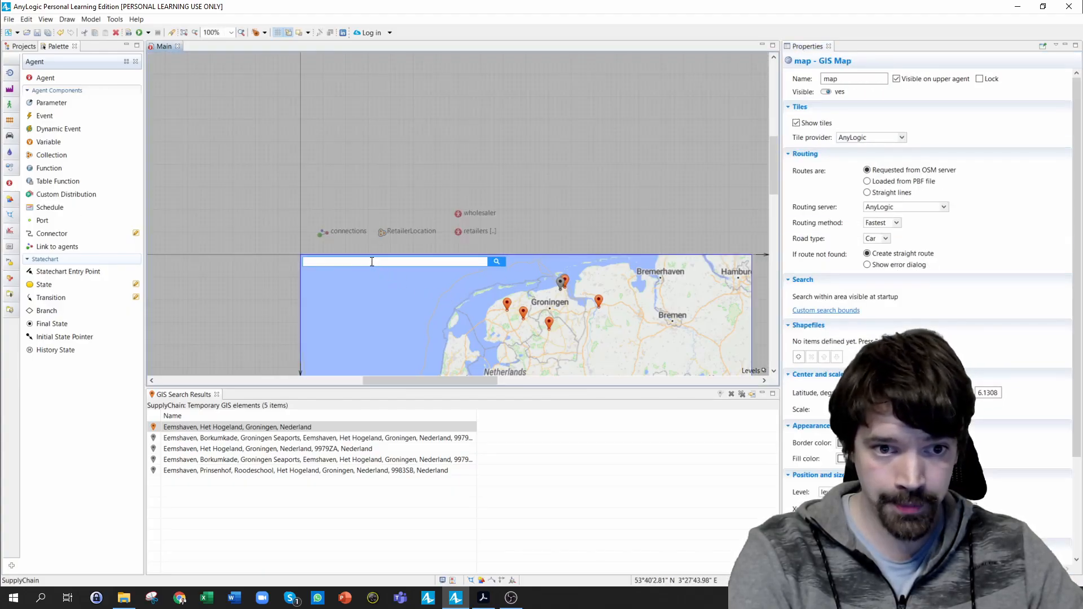
left_click(371, 262)
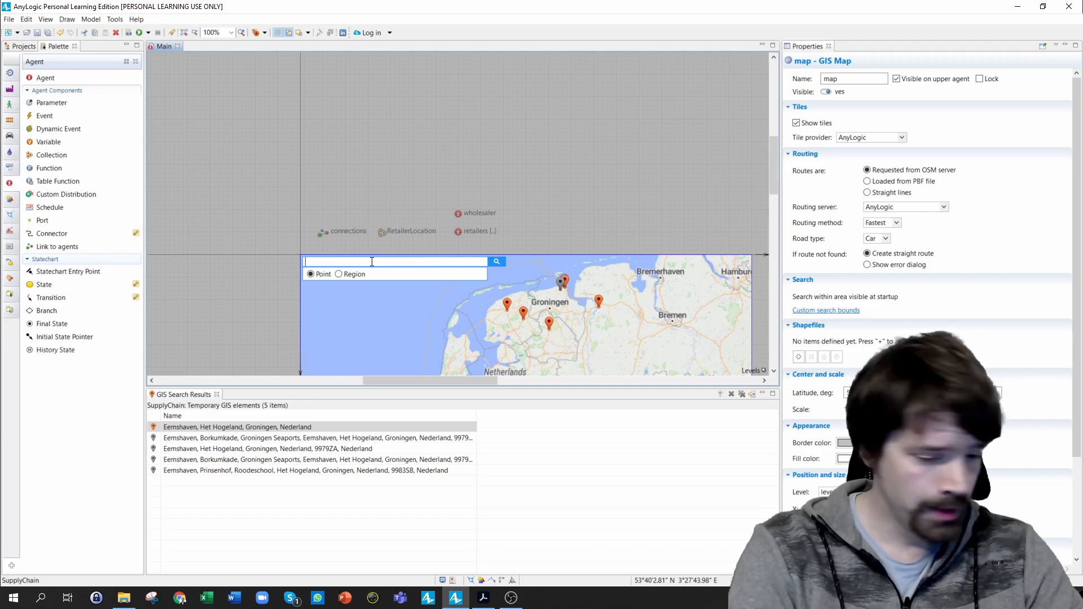
type("Zernike")
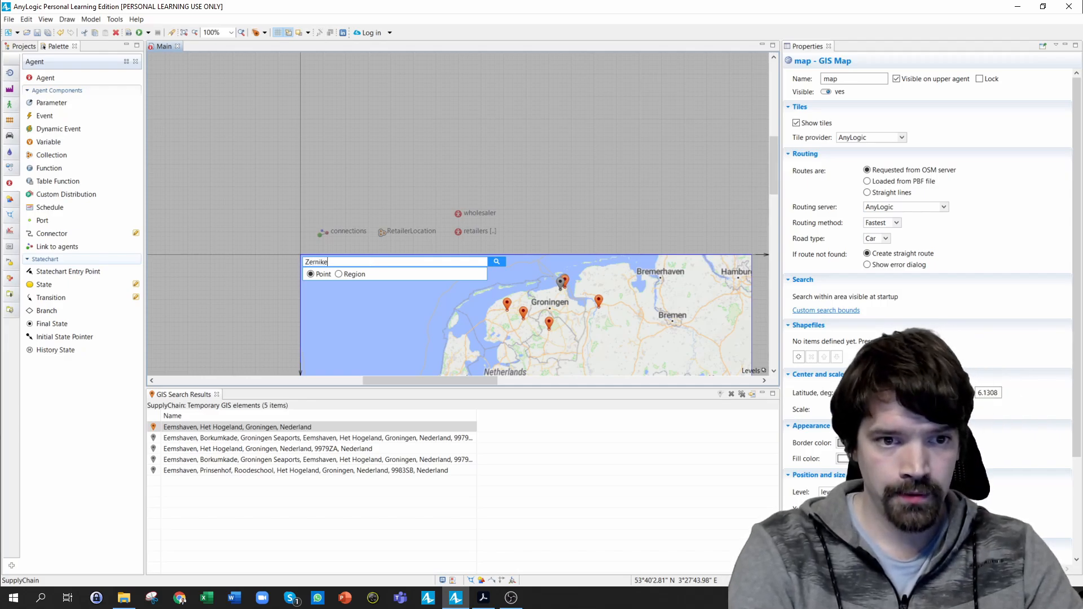
key("Return")
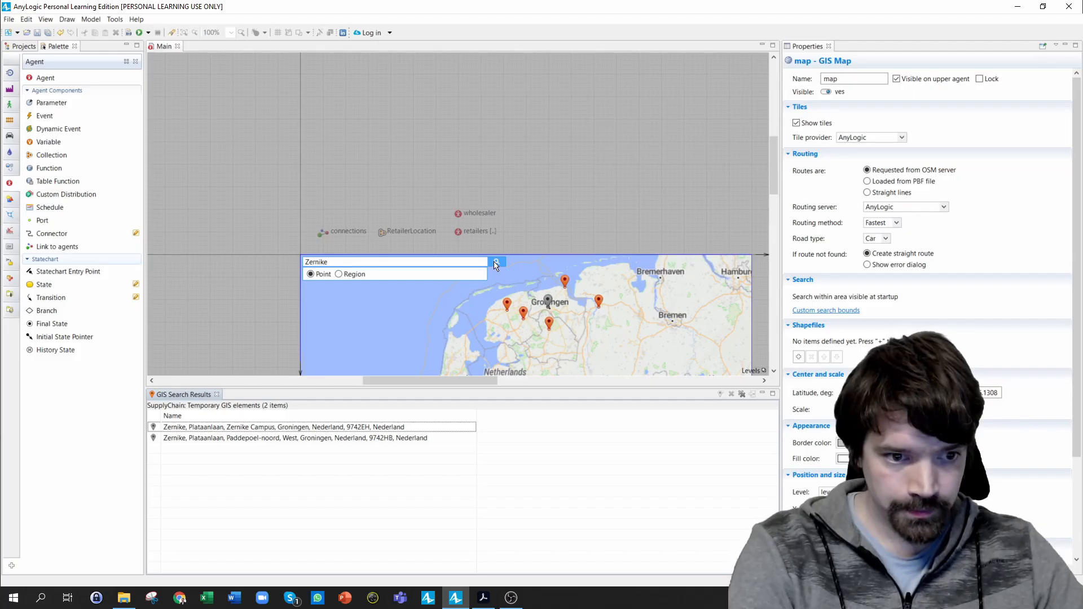
Convert the Zernike Campus search result in Groningen to a GIS point, check its properties, and leave map editing
left_click(235, 428)
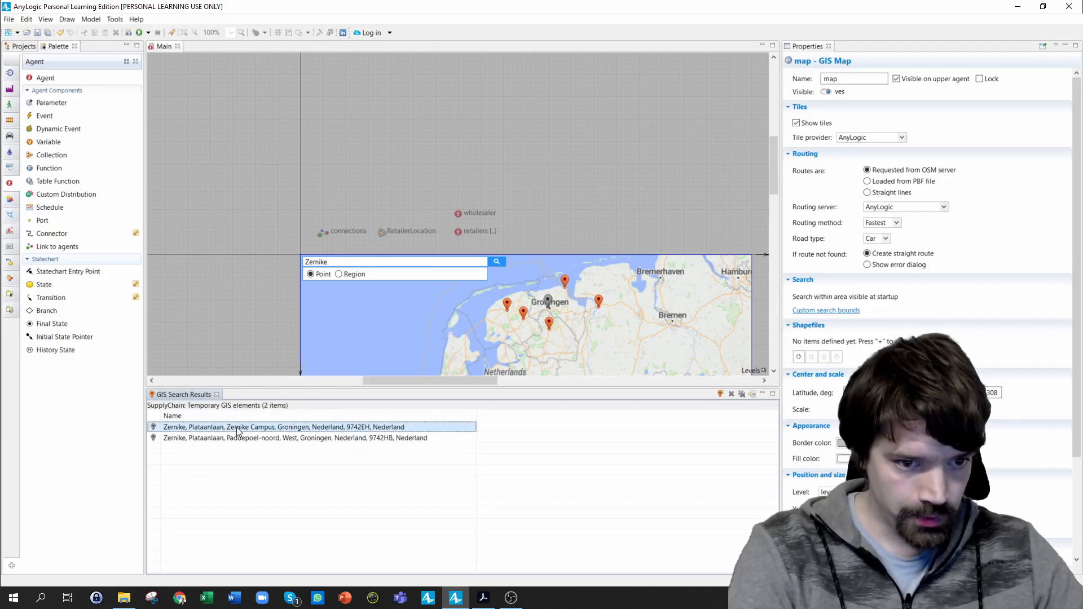
right_click(236, 427)
left_click(255, 431)
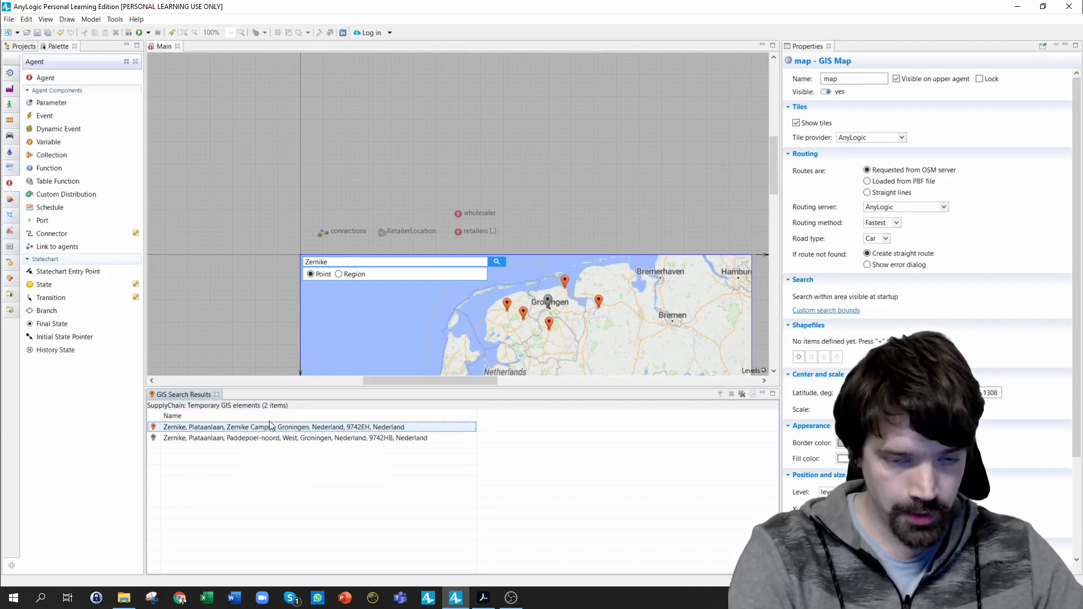
double_click(256, 426)
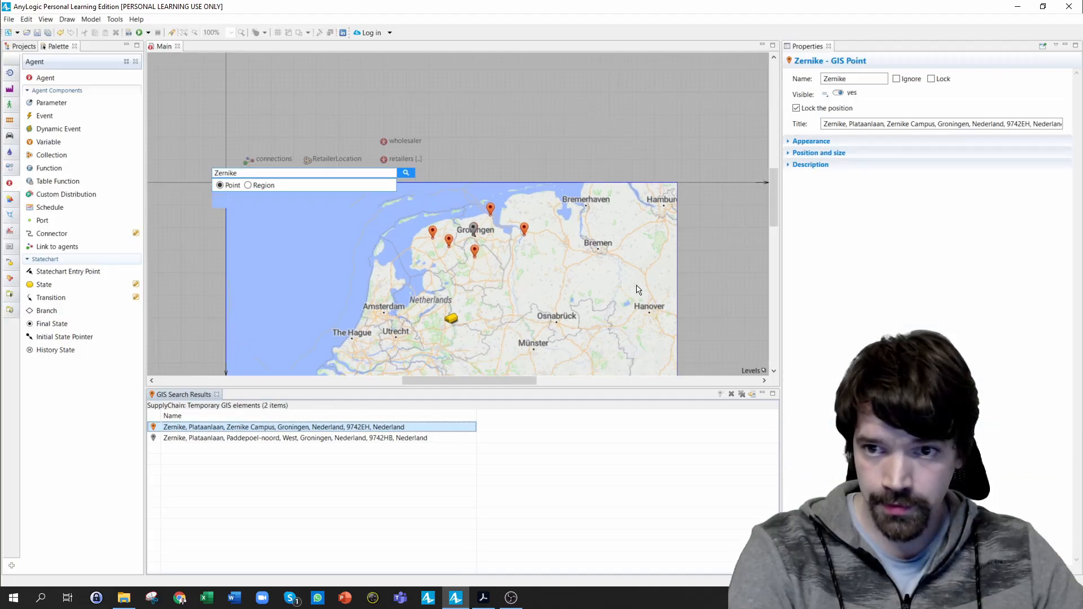
left_click(576, 117)
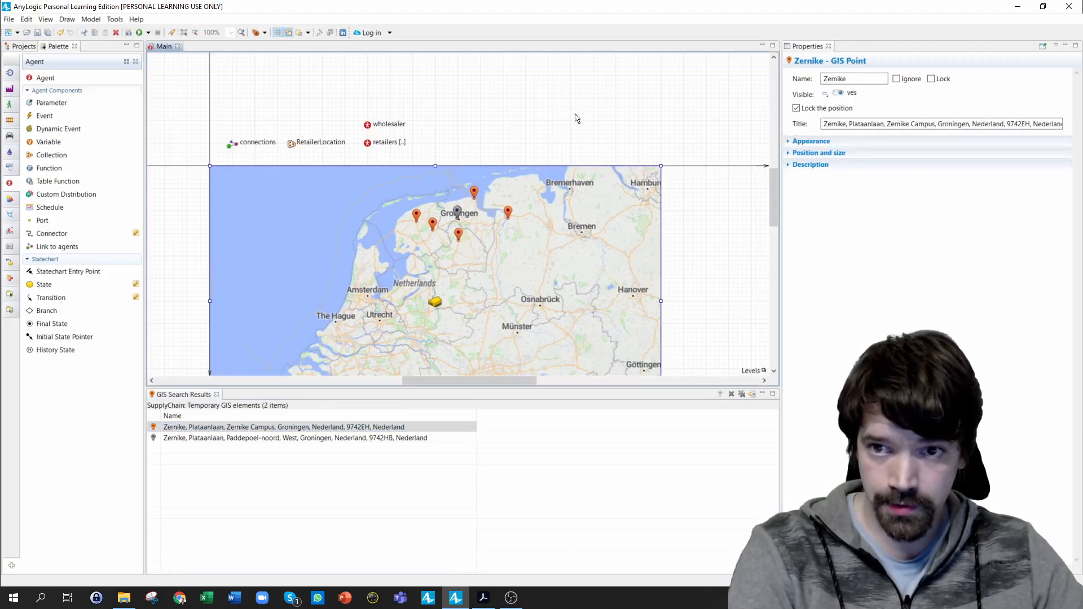
left_click(493, 131)
Add a single agent above the wholesaler on Main, based on a new agent type named Producer
scroll(493, 131, "up", 1)
left_click_drag(33, 82, 368, 179)
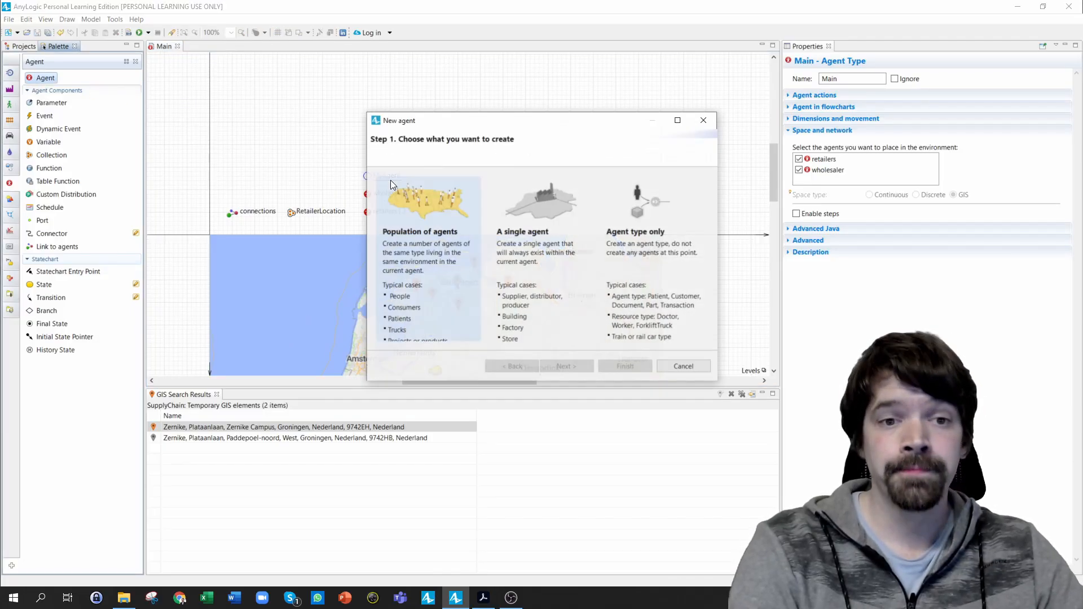
left_click(513, 218)
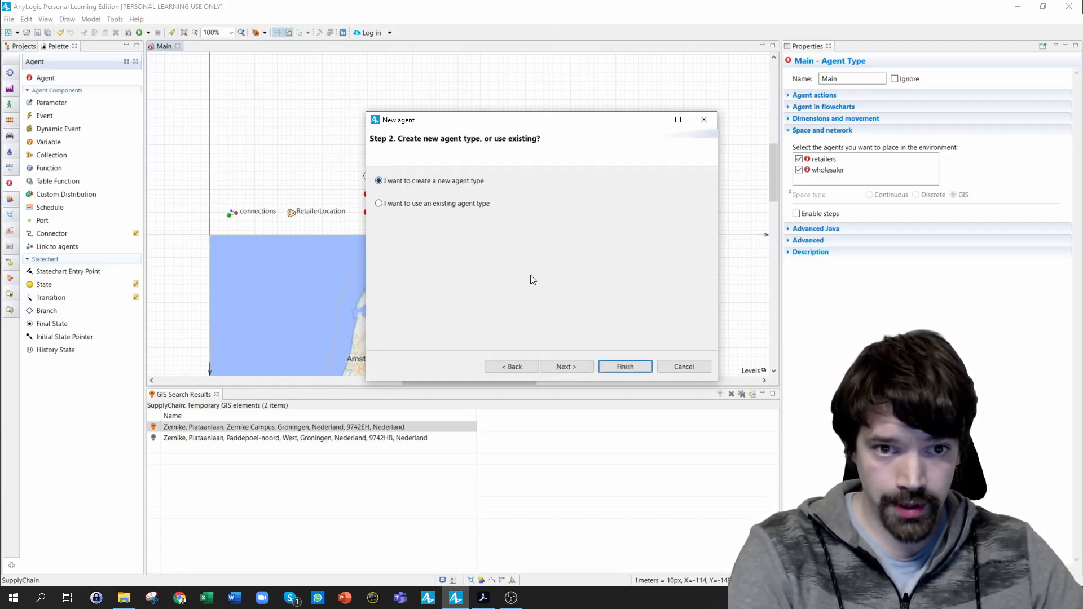
left_click(564, 365)
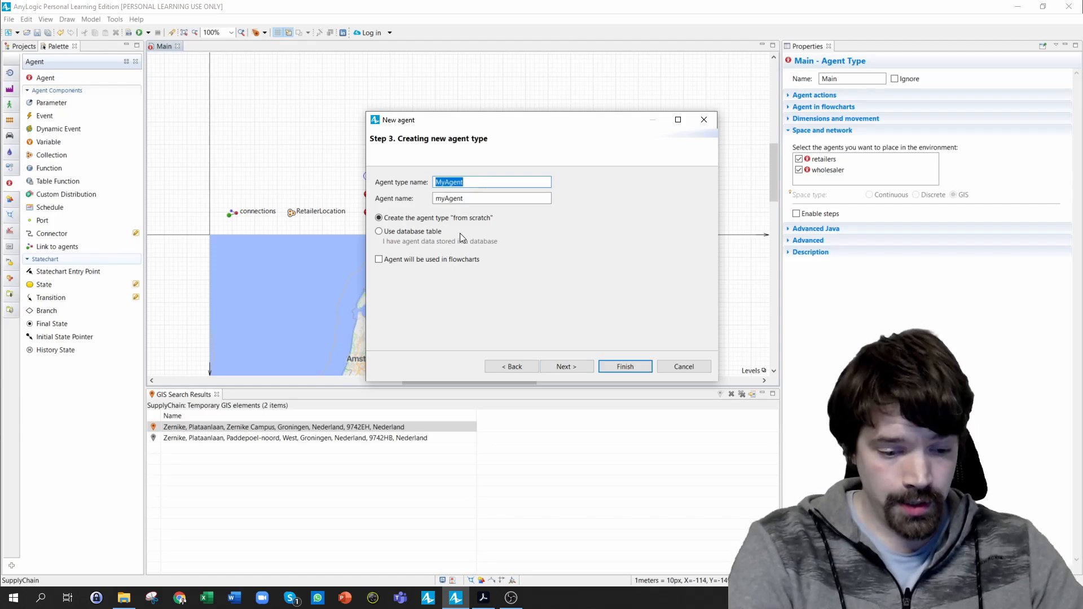
type("Producer")
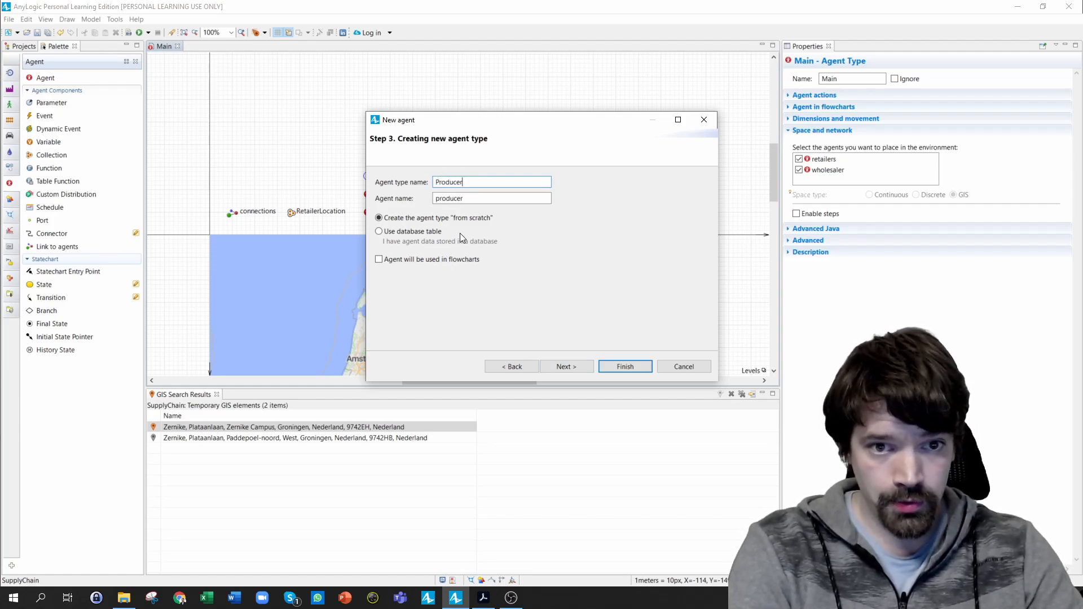
Give the Producer agent the 2D Factory animation and finish creating it
left_click(567, 367)
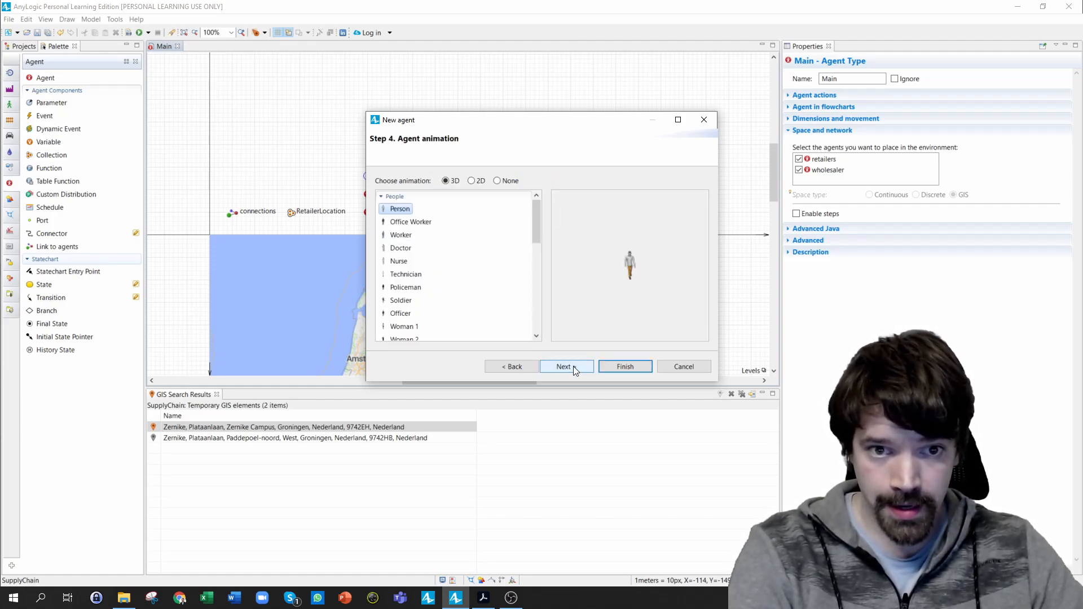
left_click(472, 181)
scroll(442, 255, "down", 3)
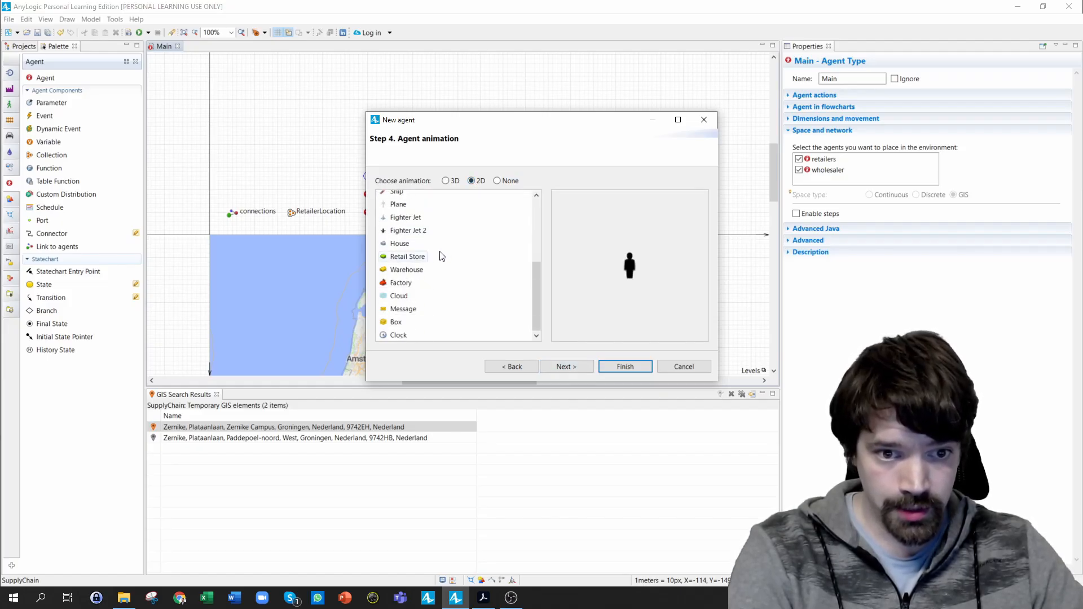
left_click(408, 283)
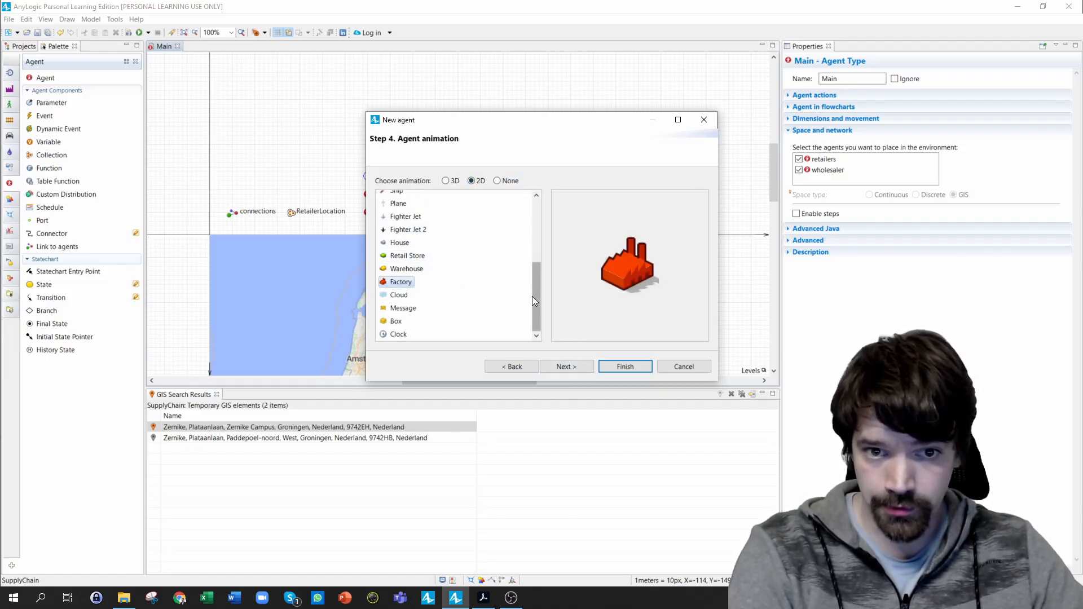
left_click(622, 366)
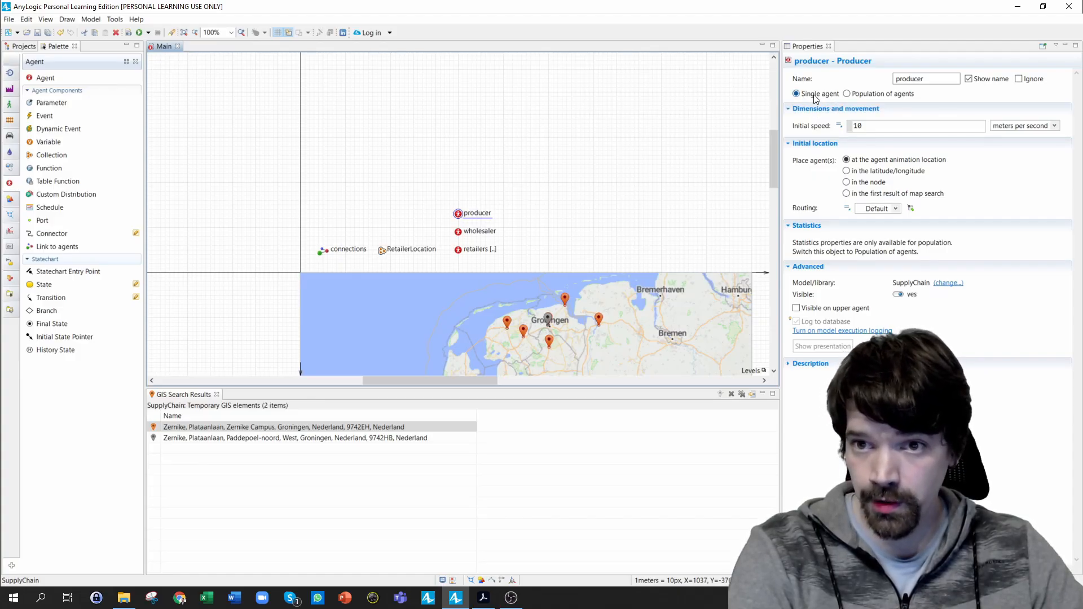
Place the producer agent initially in the node Zernike
left_click(846, 183)
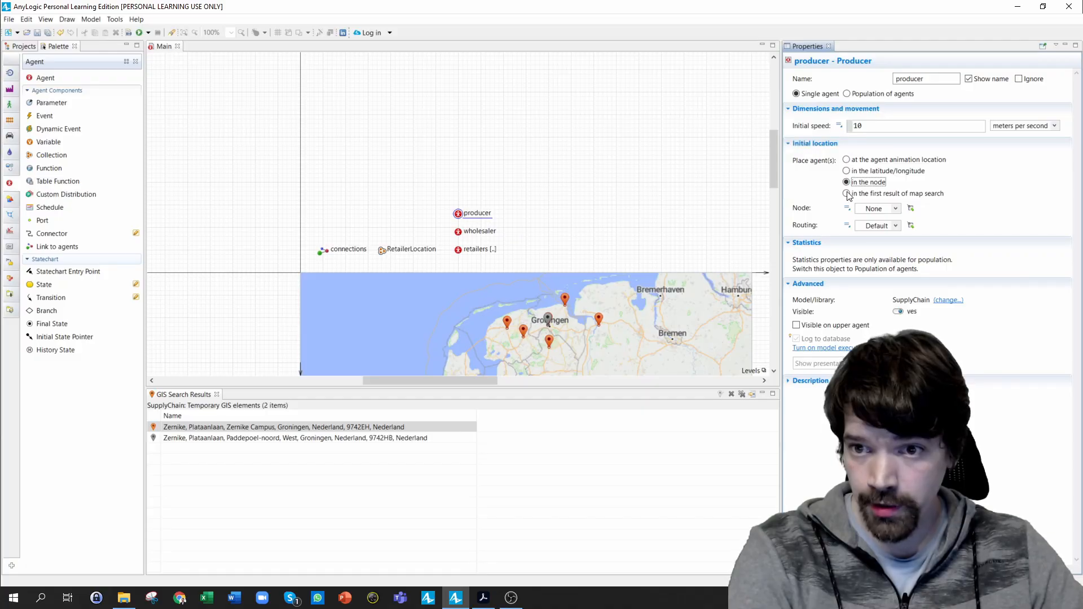
left_click(876, 209)
left_click(875, 284)
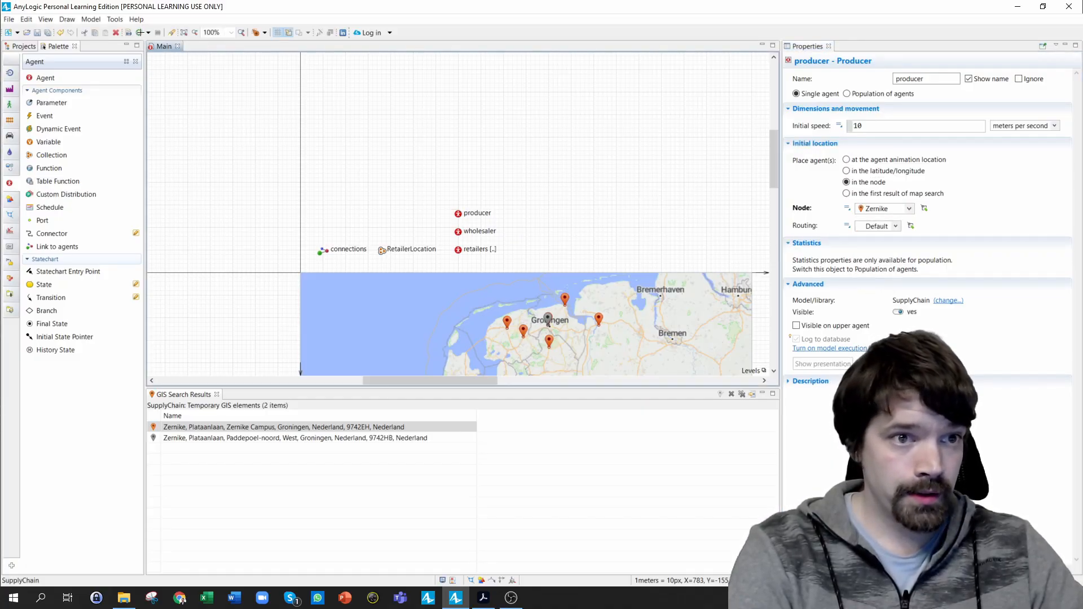
Run the simulation, examine where the producer, wholesaler and retailers sit on the map, and close the run window
left_click(230, 125)
left_click(139, 33)
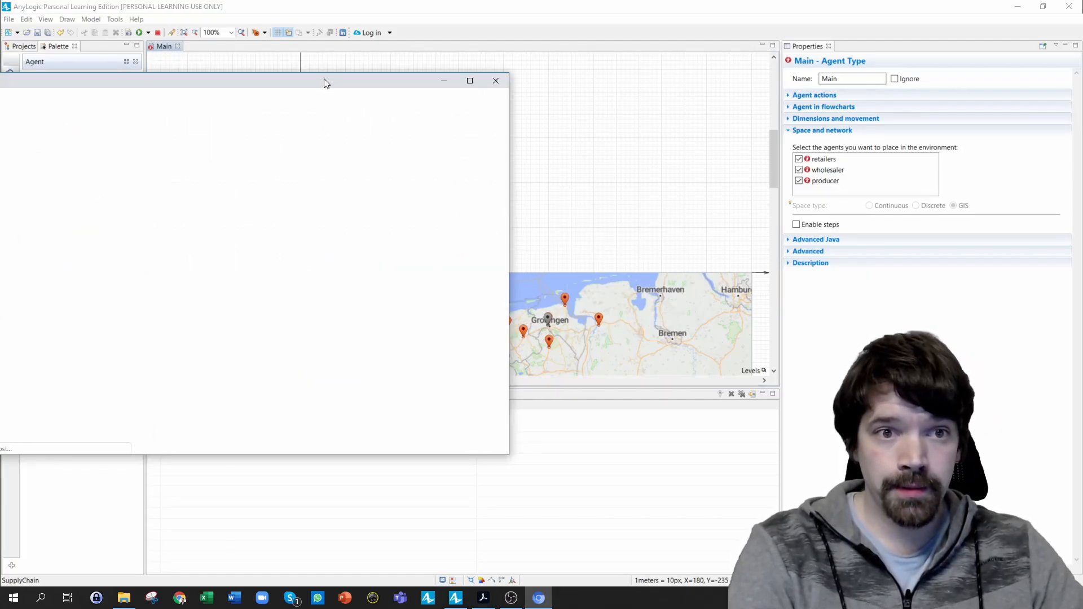
left_click_drag(324, 79, 578, 73)
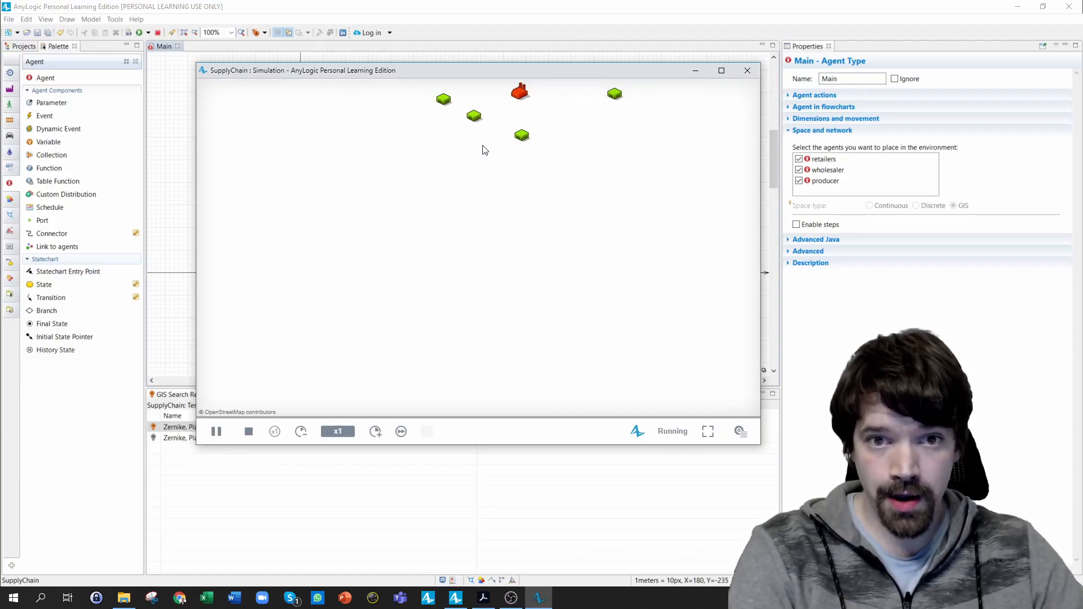
left_click_drag(481, 144, 436, 225)
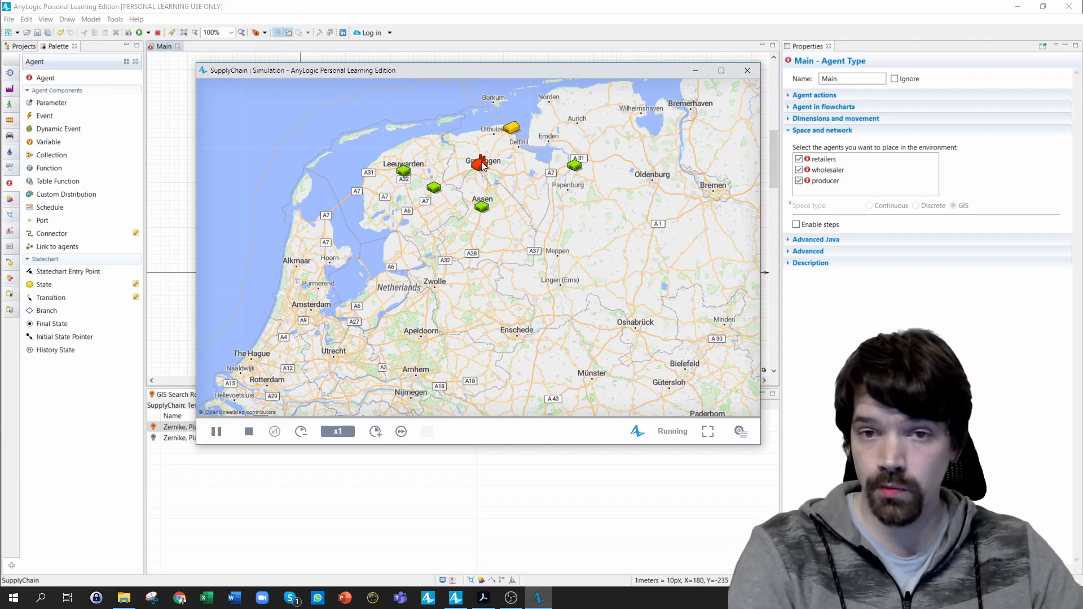
left_click(747, 70)
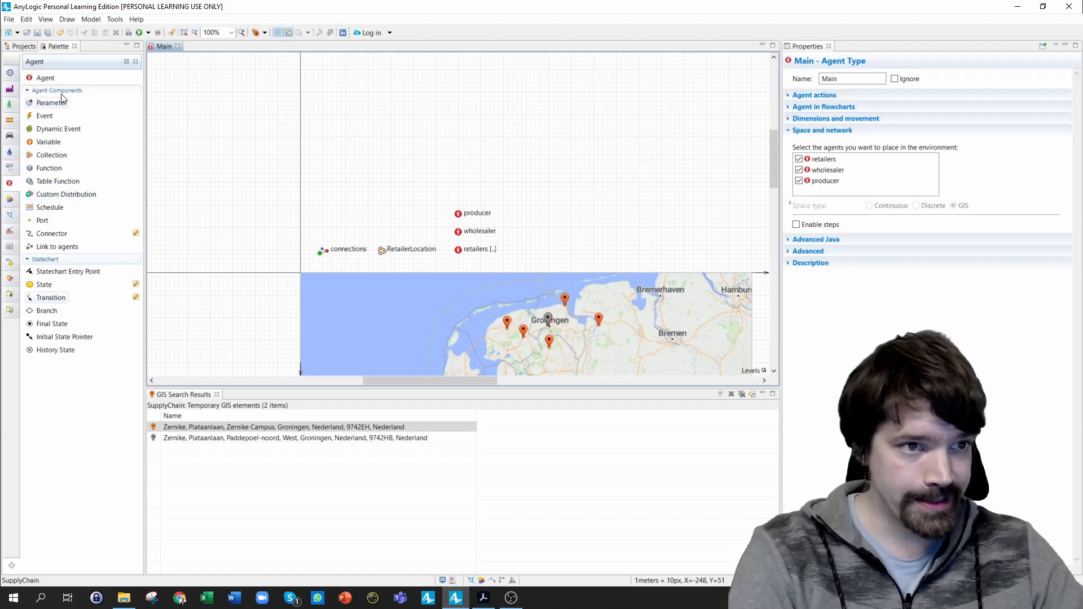
Add a population of agents beside the retailers on Main, based on a new agent type named TruckWS
left_click_drag(42, 78, 527, 259)
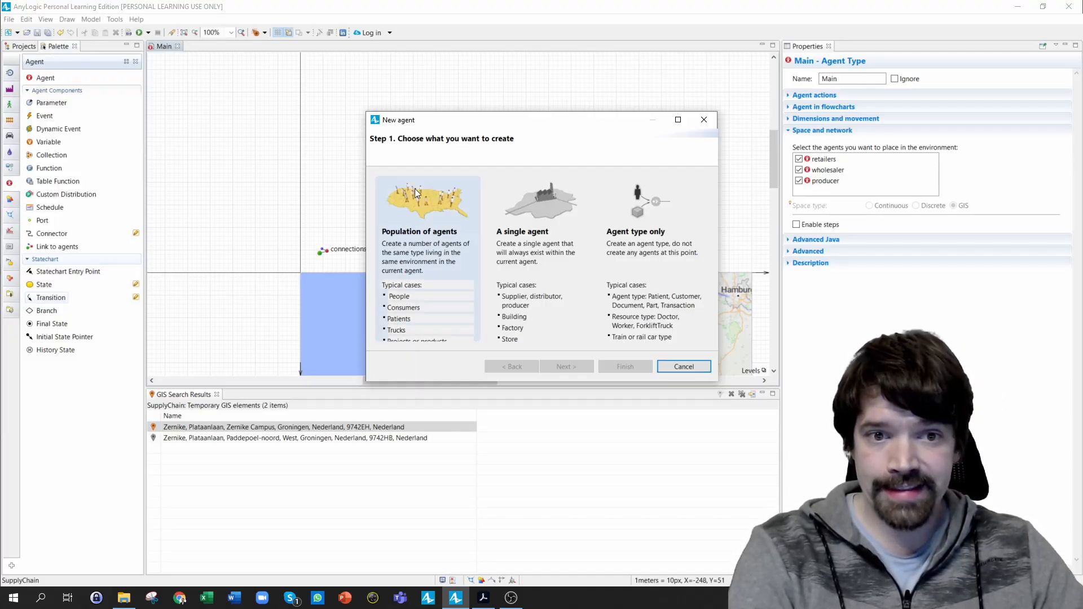
left_click(422, 226)
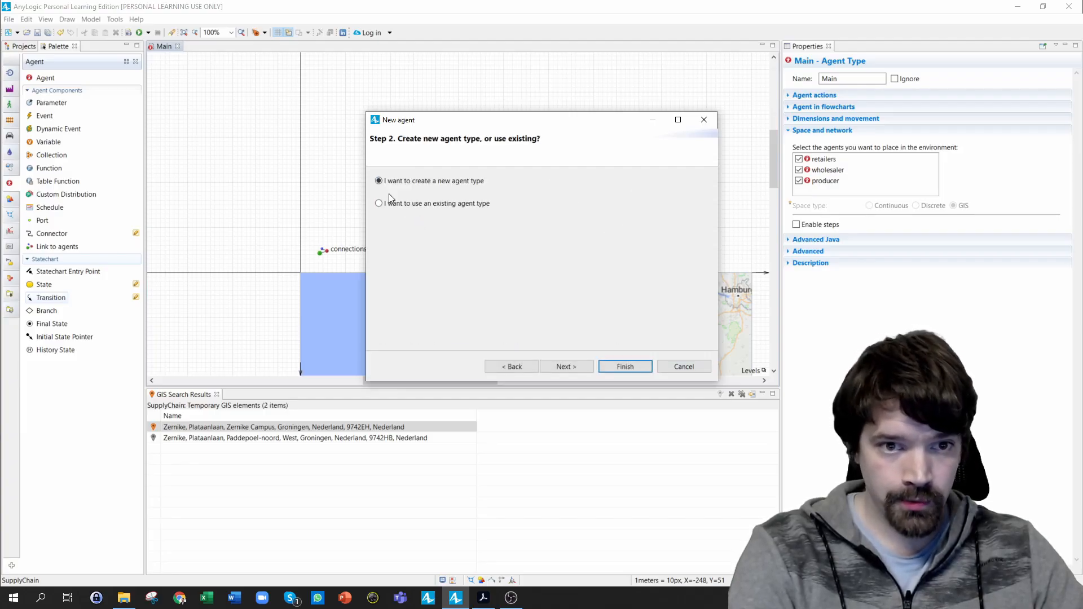
left_click(566, 367)
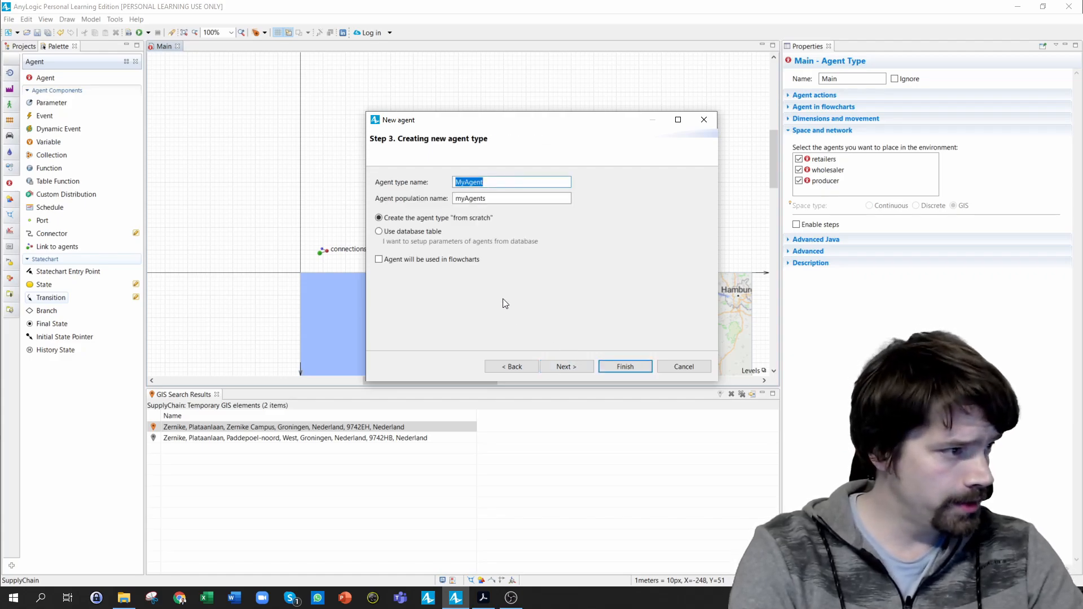
type("Truck")
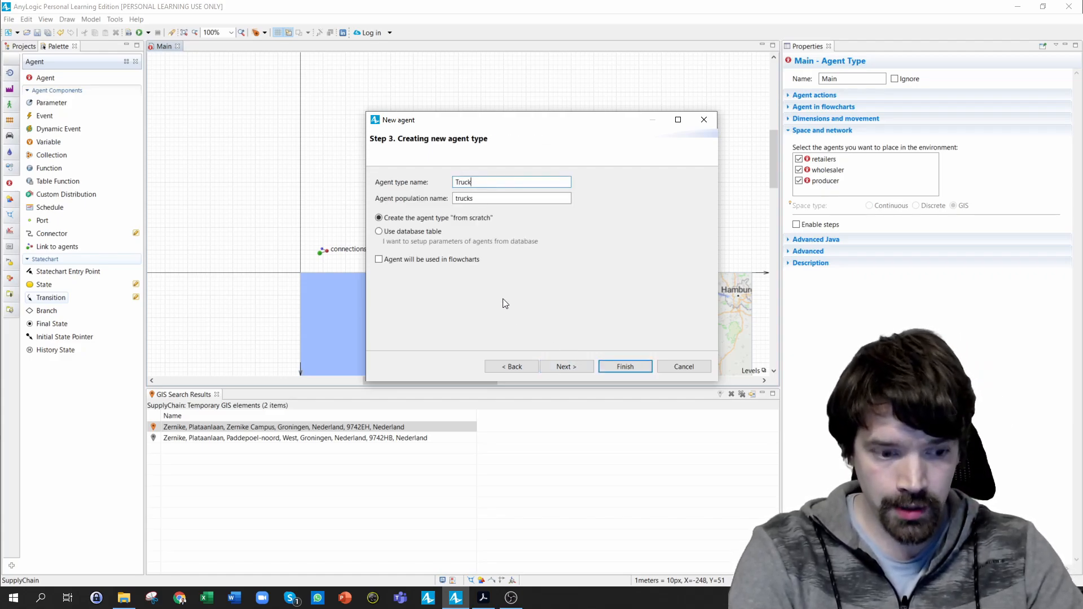
type("WS")
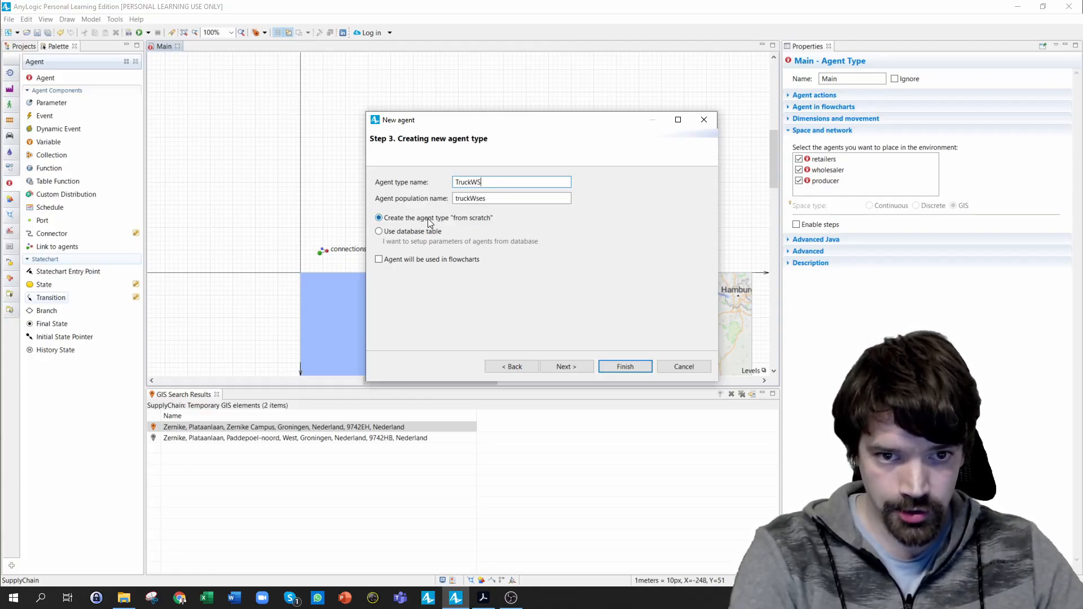
Choose the 2D Lorry animation for the TruckWS agent type
left_click(571, 364)
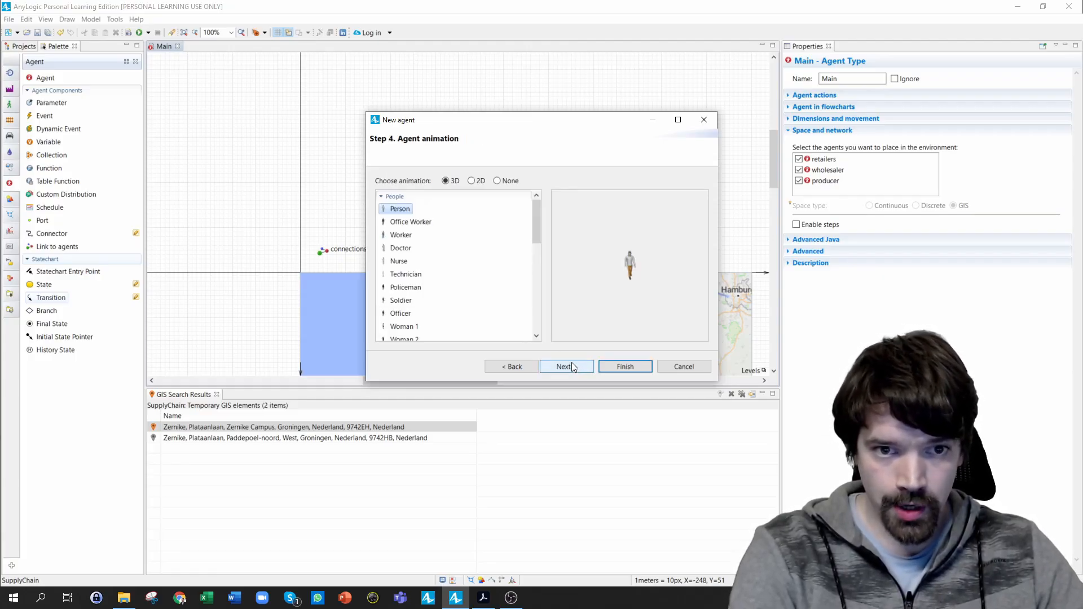
left_click(474, 180)
scroll(437, 271, "down", 1)
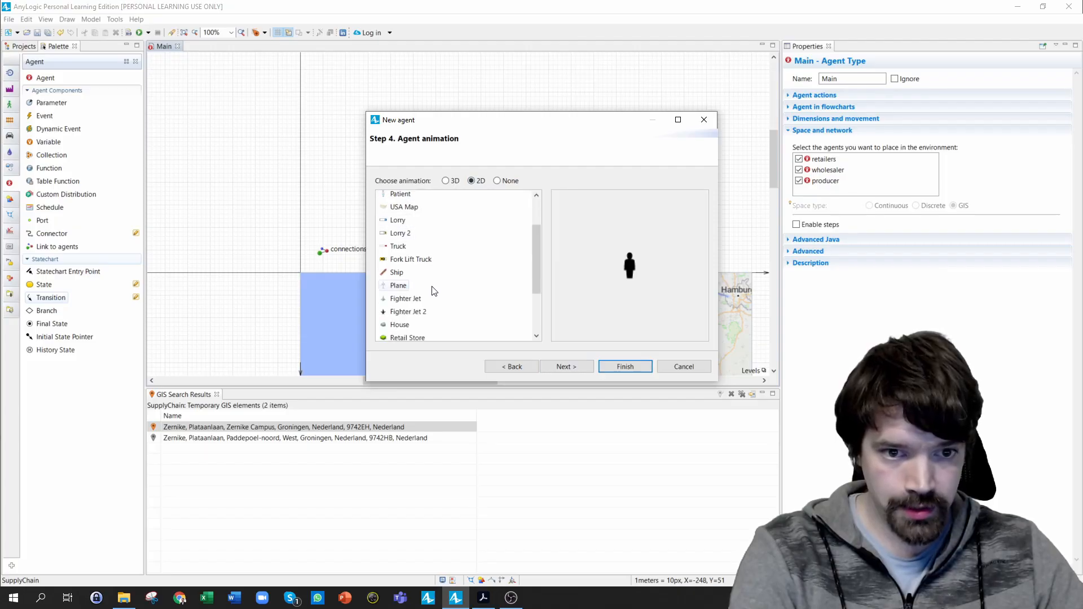
scroll(434, 291, "up", 1)
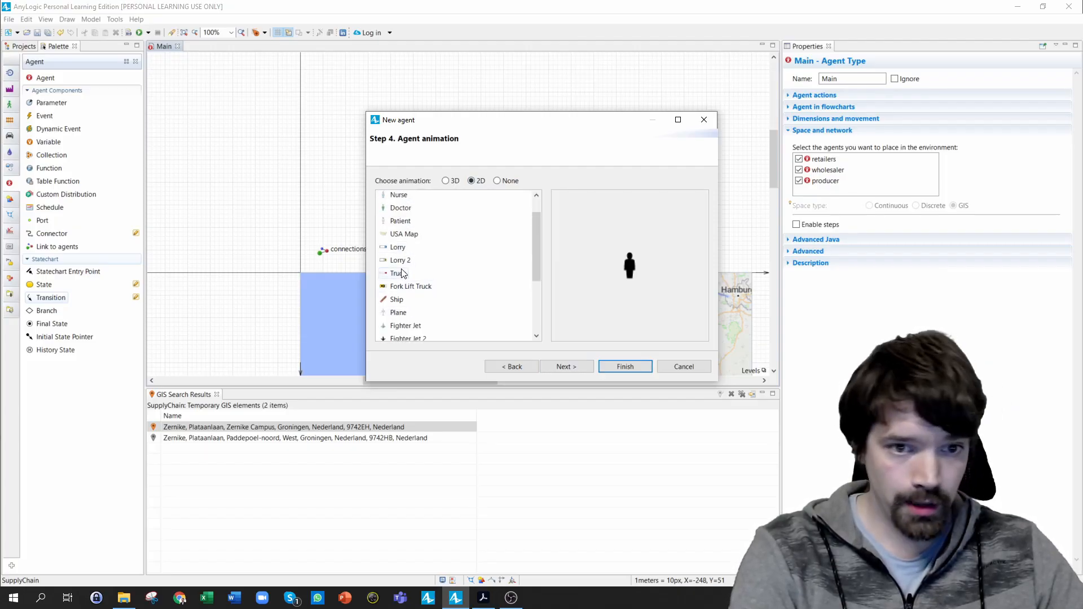
left_click(406, 248)
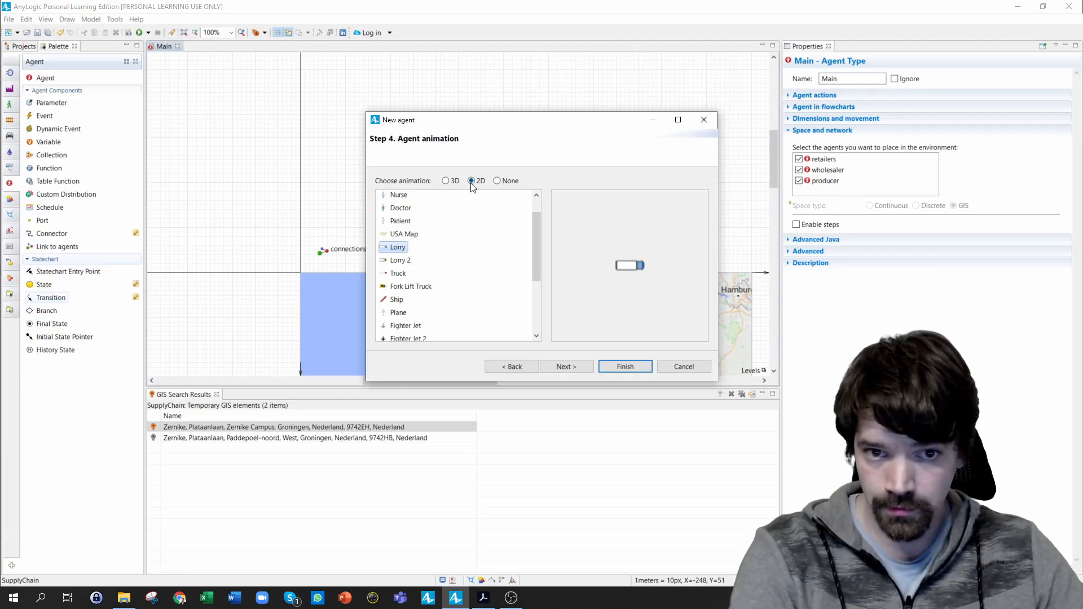
Add a parameter named client to the TruckWS agent type and set its type to Retailer
left_click(576, 366)
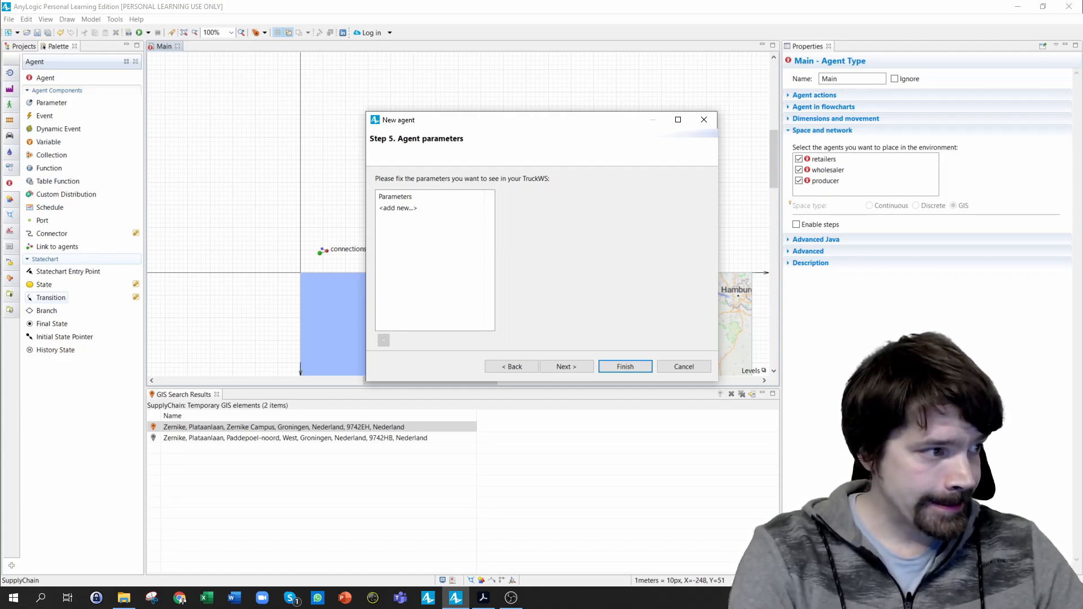
left_click(391, 208)
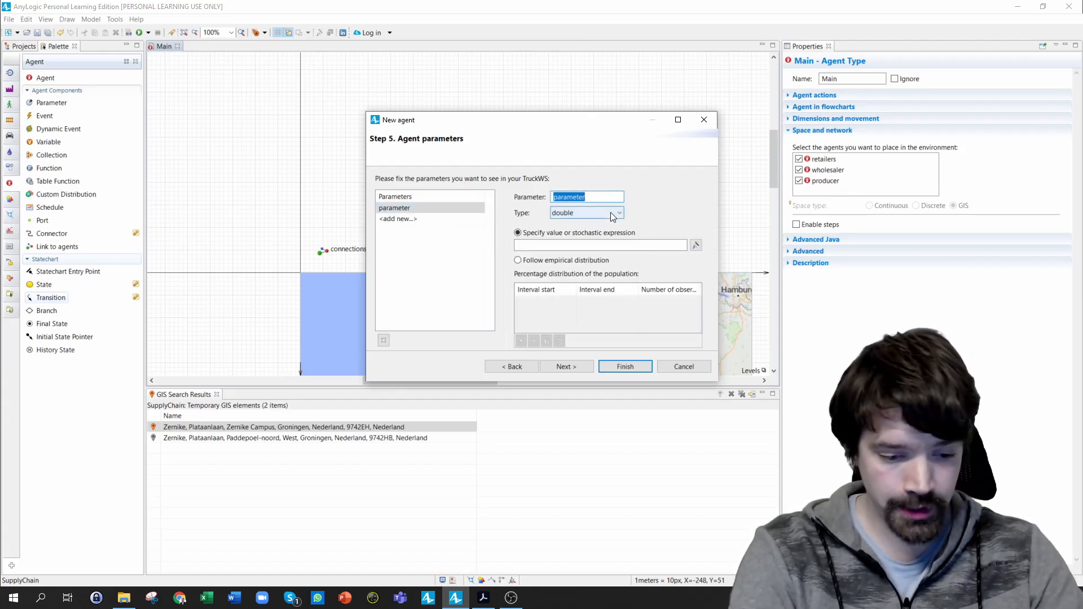
type("client")
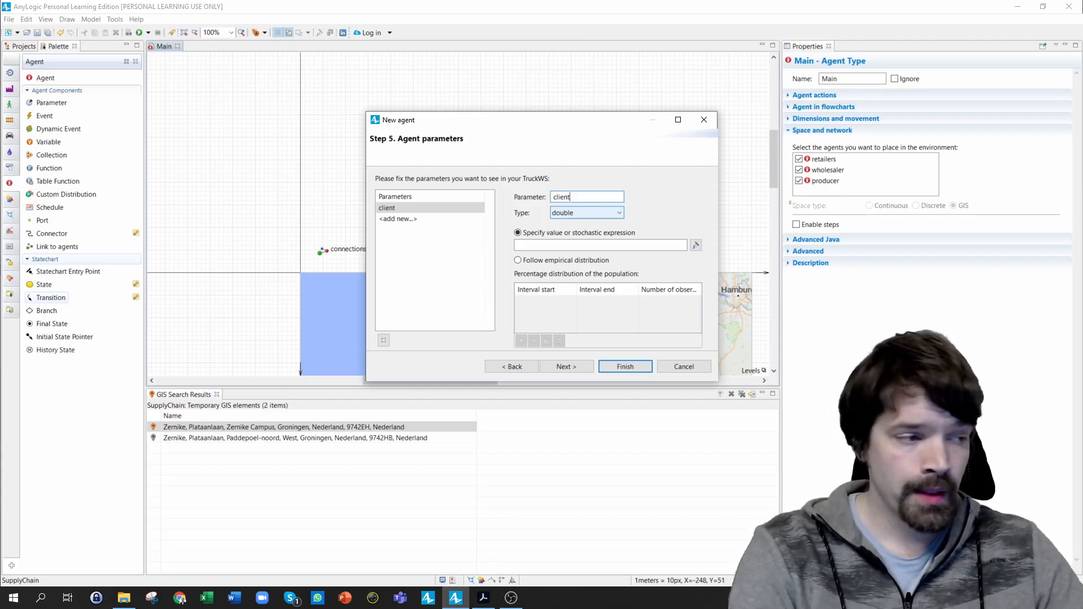
left_click(564, 213)
left_click(580, 358)
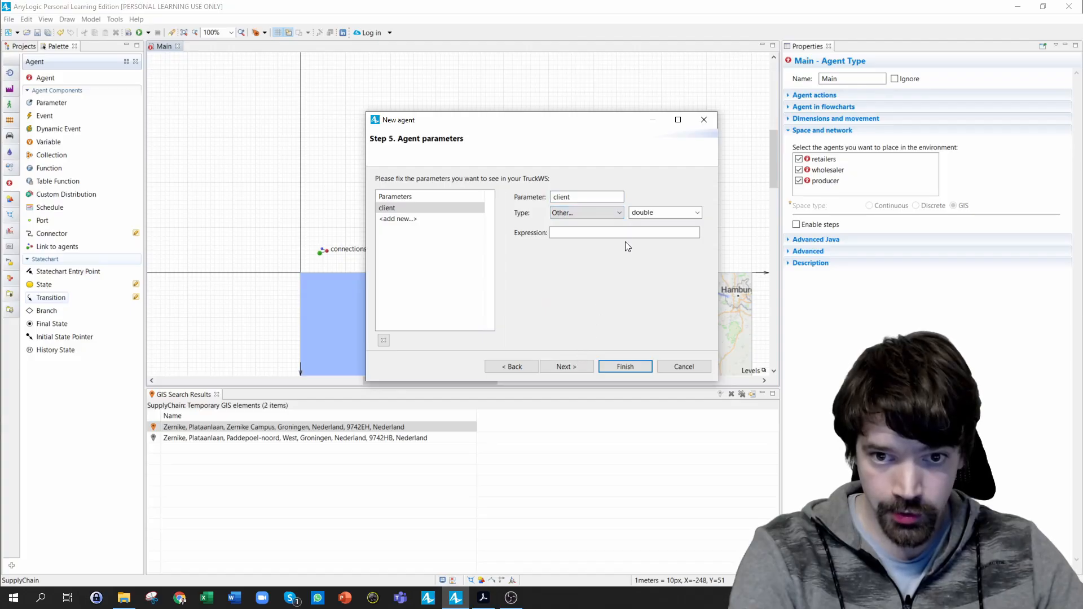
double_click(643, 213)
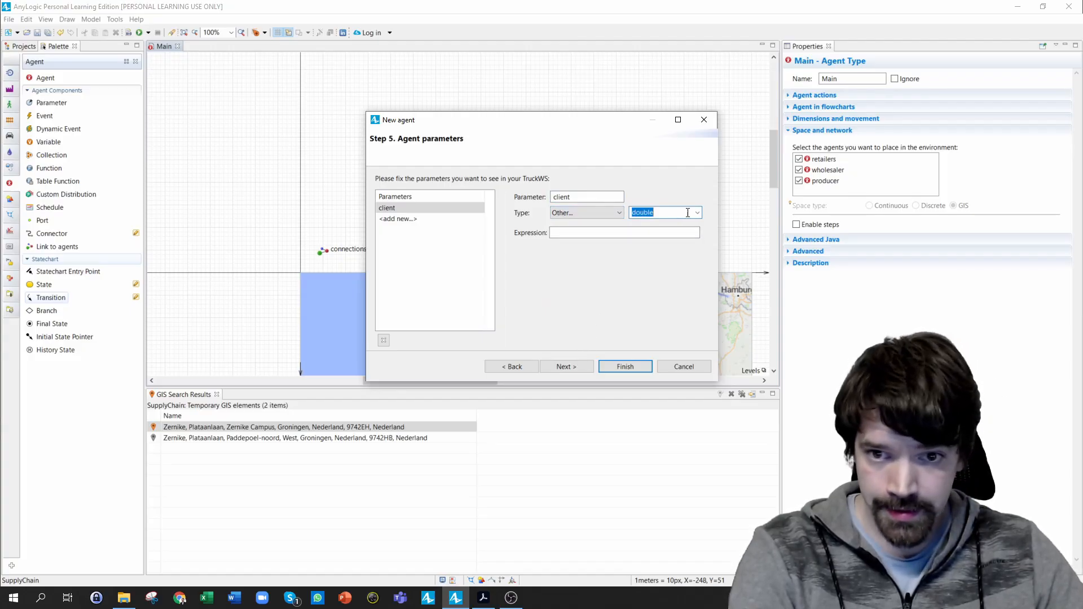
left_click(698, 213)
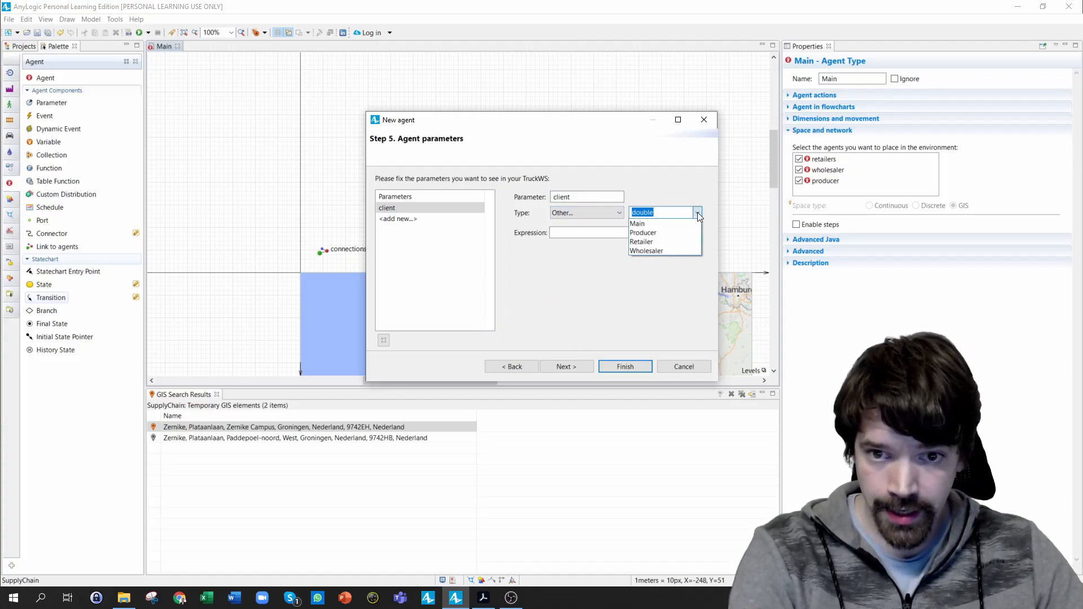
left_click(666, 244)
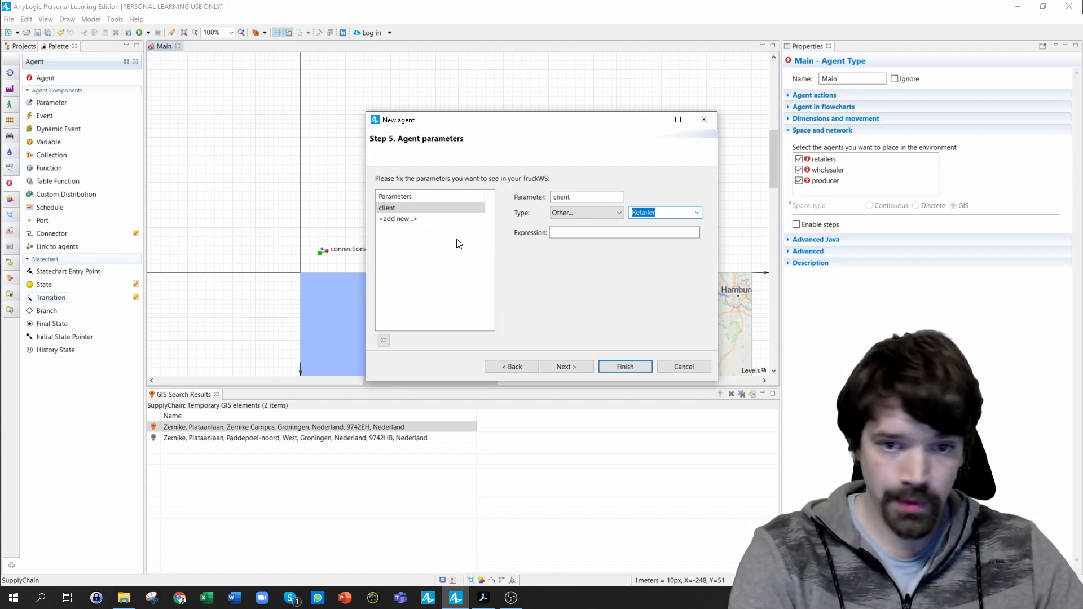
Make the TruckWS population initially empty, with agents added at model runtime, and finish creating it
left_click(564, 367)
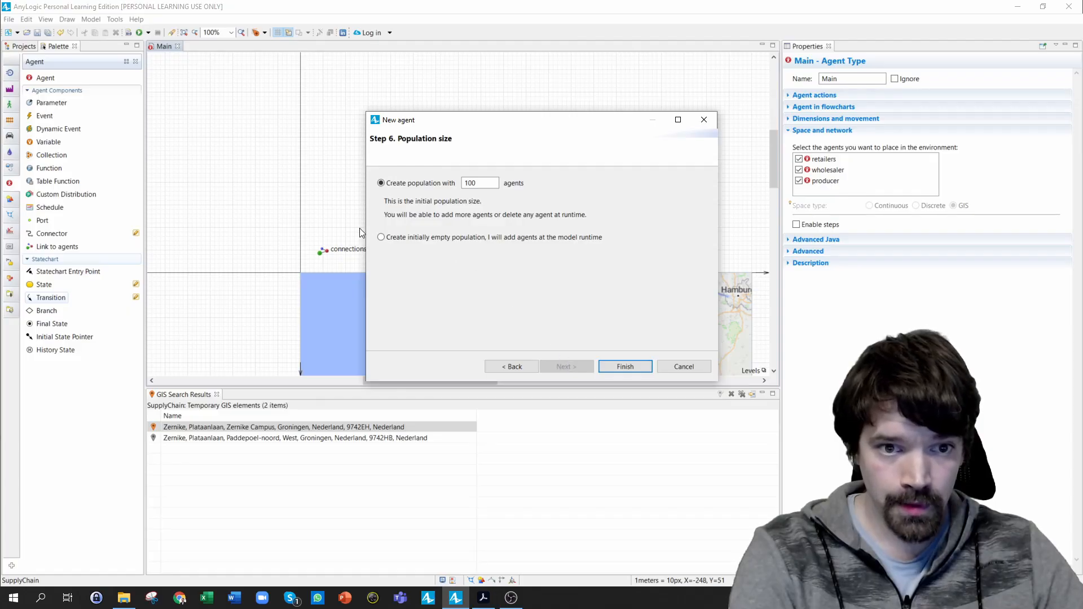
left_click(383, 236)
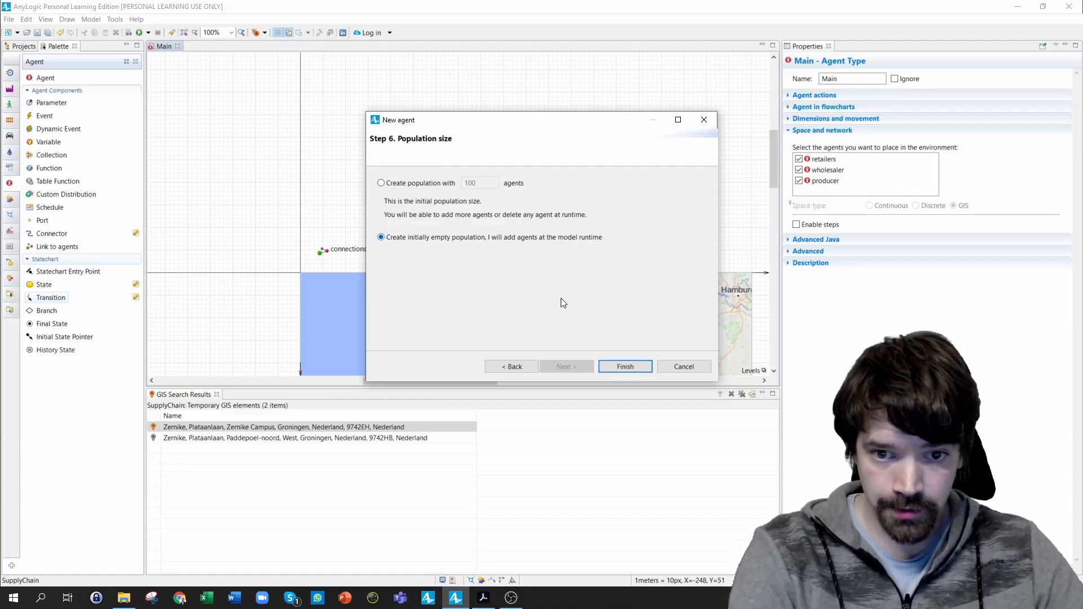
left_click(609, 367)
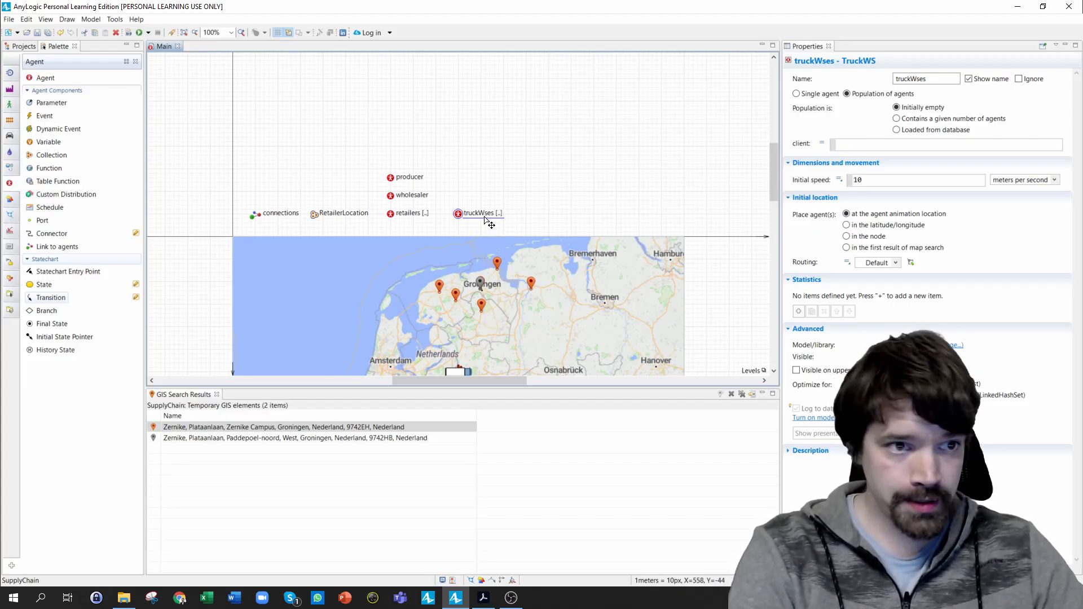
Add a parameter named numberofTrucksWS beside the truckWses population on Main
left_click(45, 102)
left_click(530, 213)
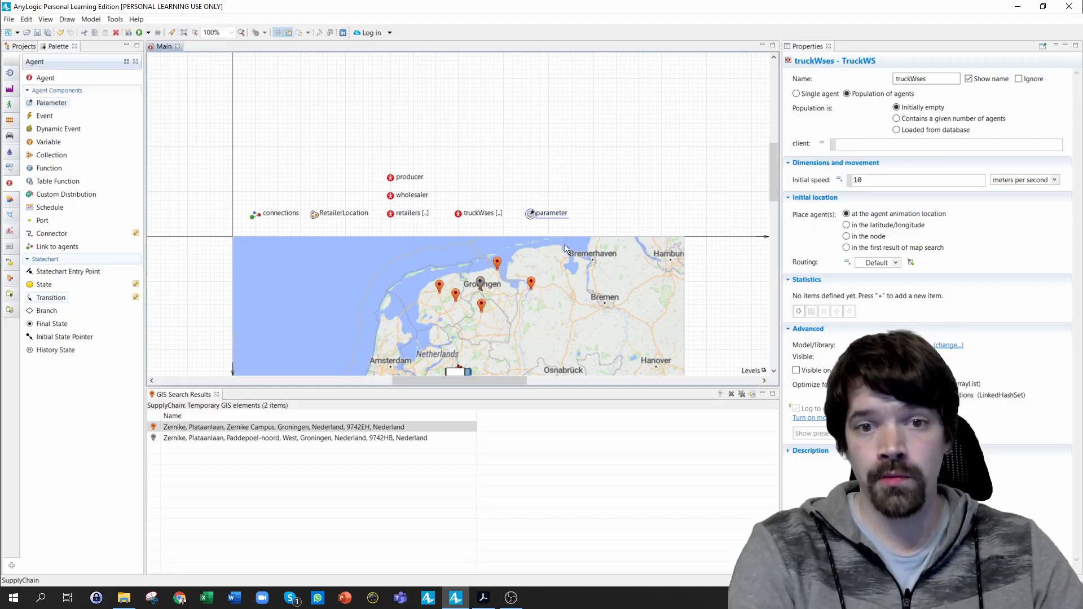
type("numberof")
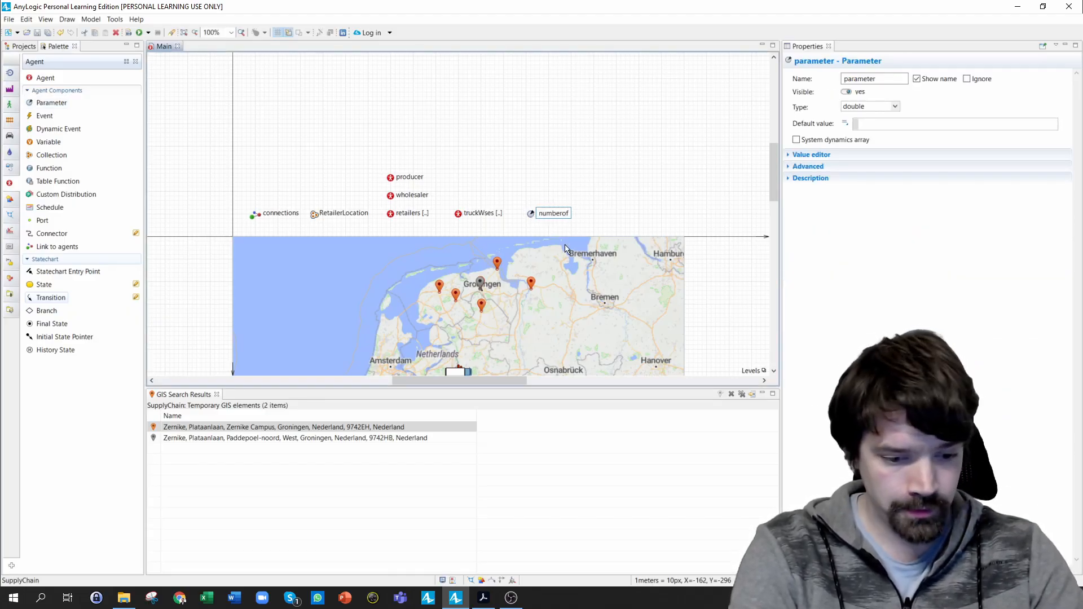
type("Trucks")
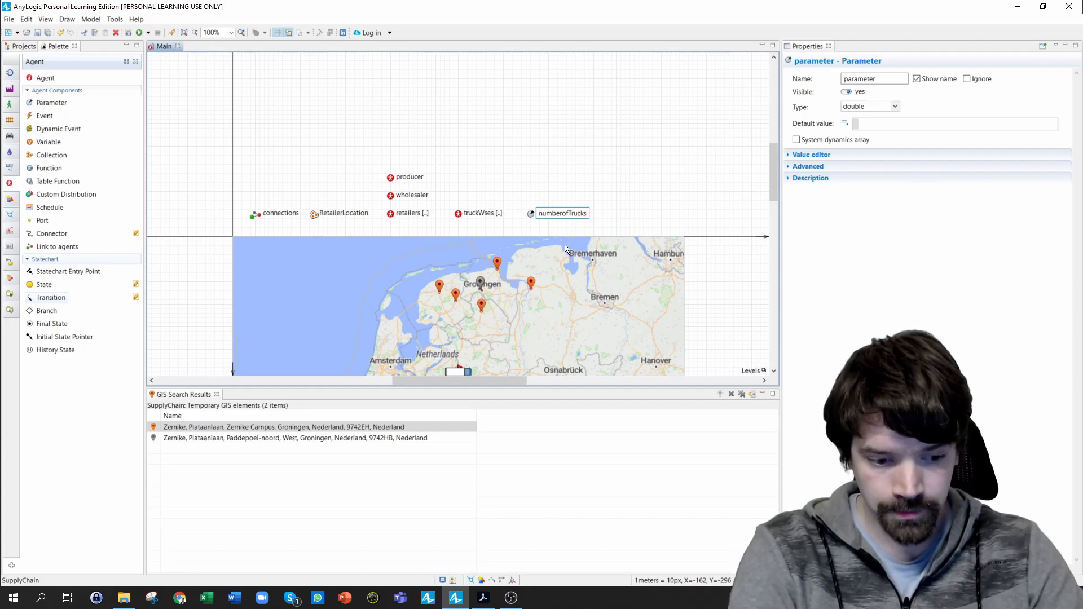
type("WS")
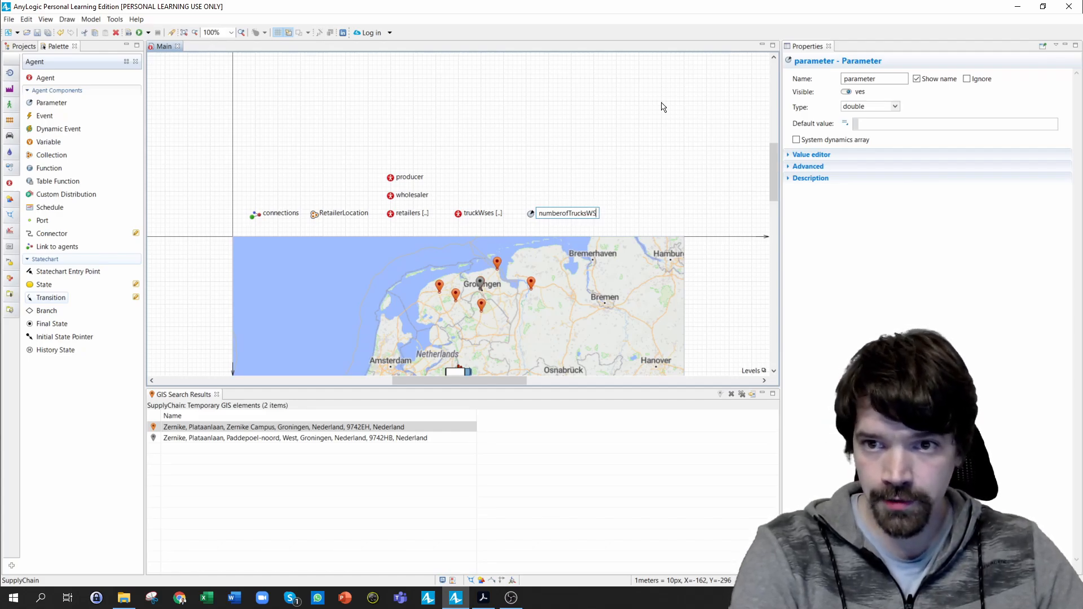
Set the numberofTrucksWS parameter's type to int and its default value to 5
left_click(849, 106)
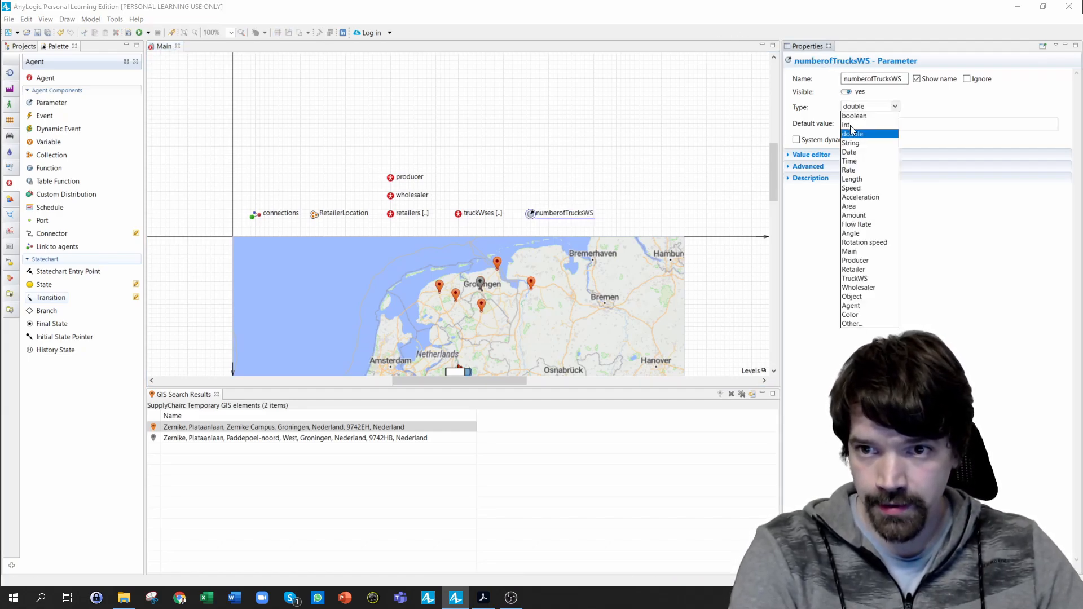
left_click(867, 124)
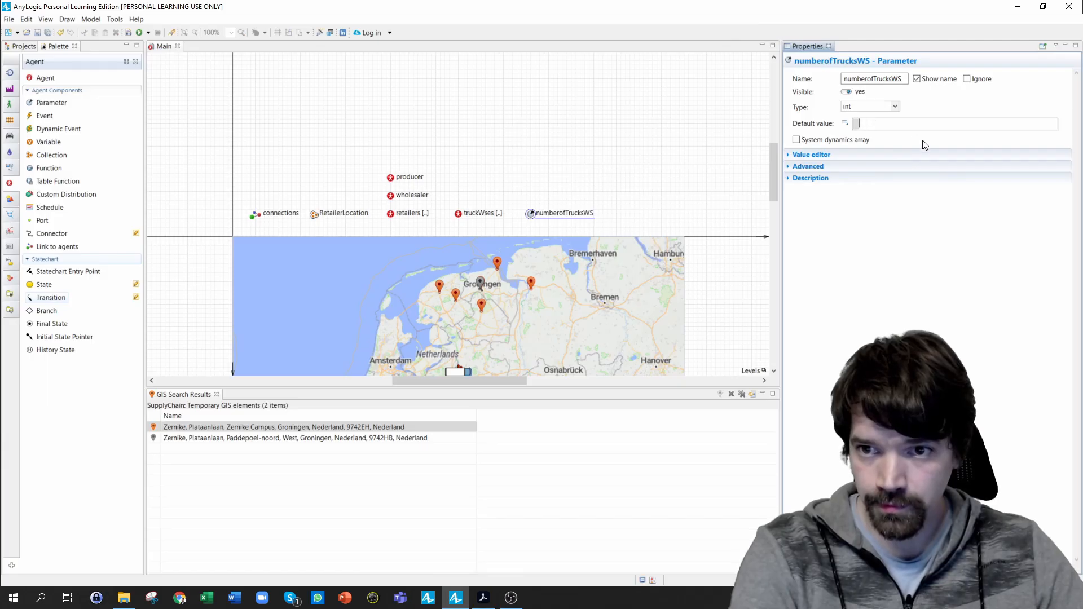
type("5")
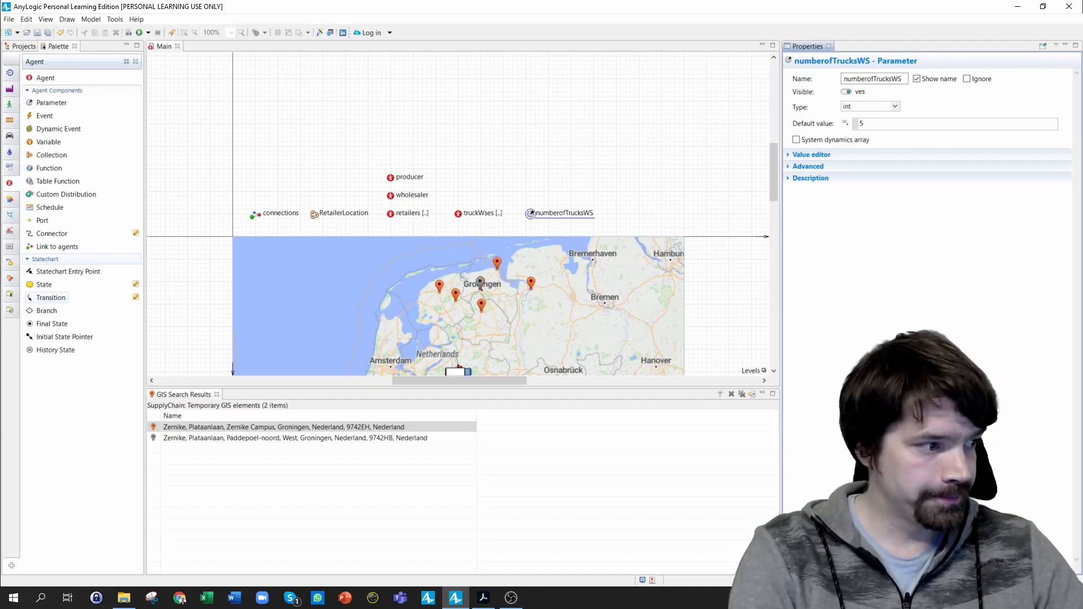
Make the truckWses population contain a given number of agents, with numberofTrucksWS as the initial number
left_click(459, 216)
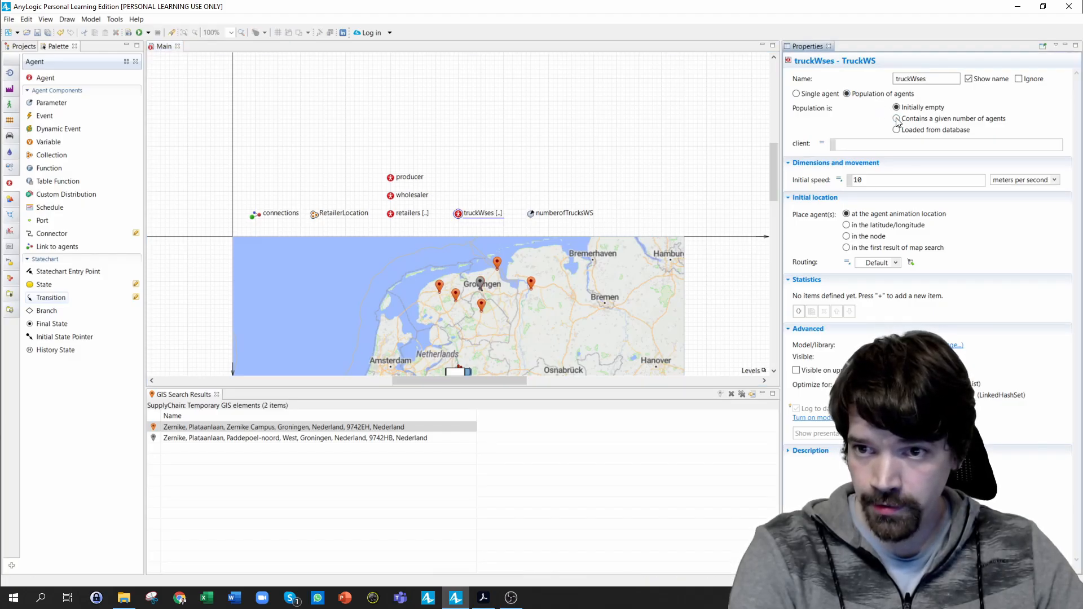
left_click(897, 120)
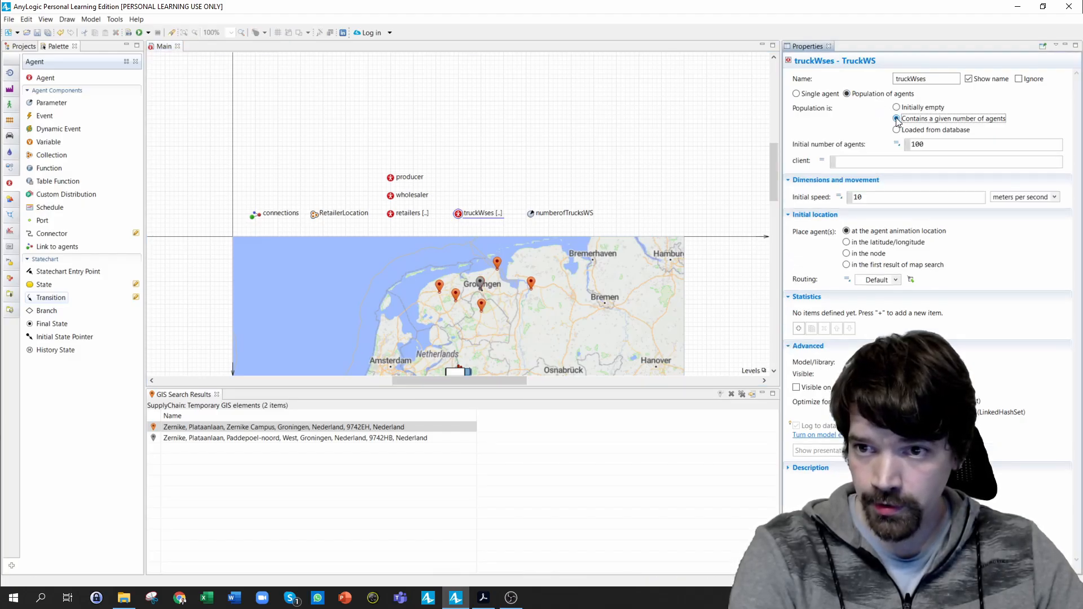
double_click(905, 144)
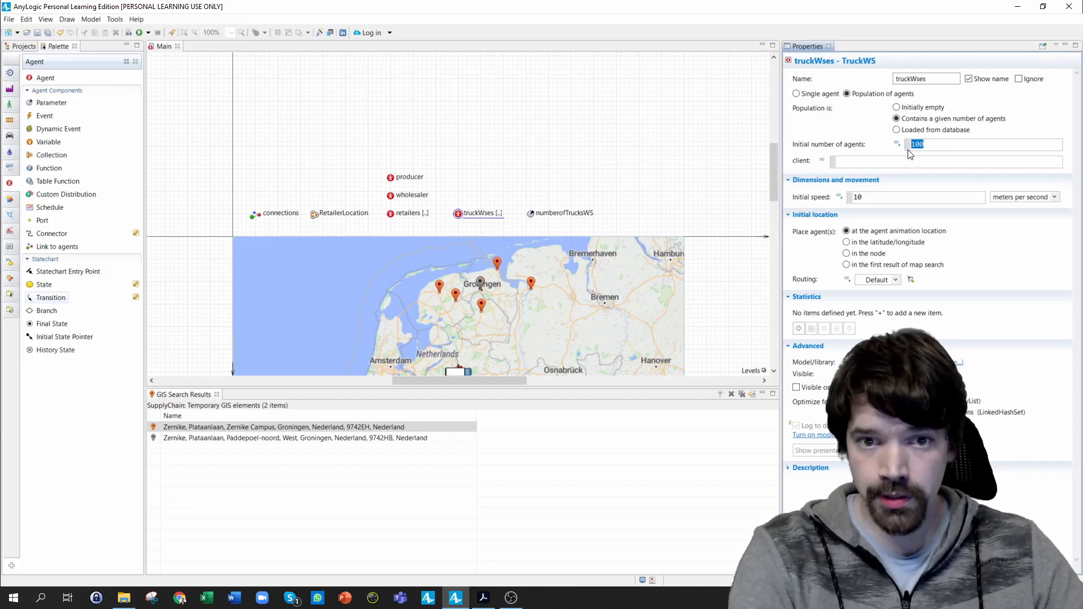
type("number")
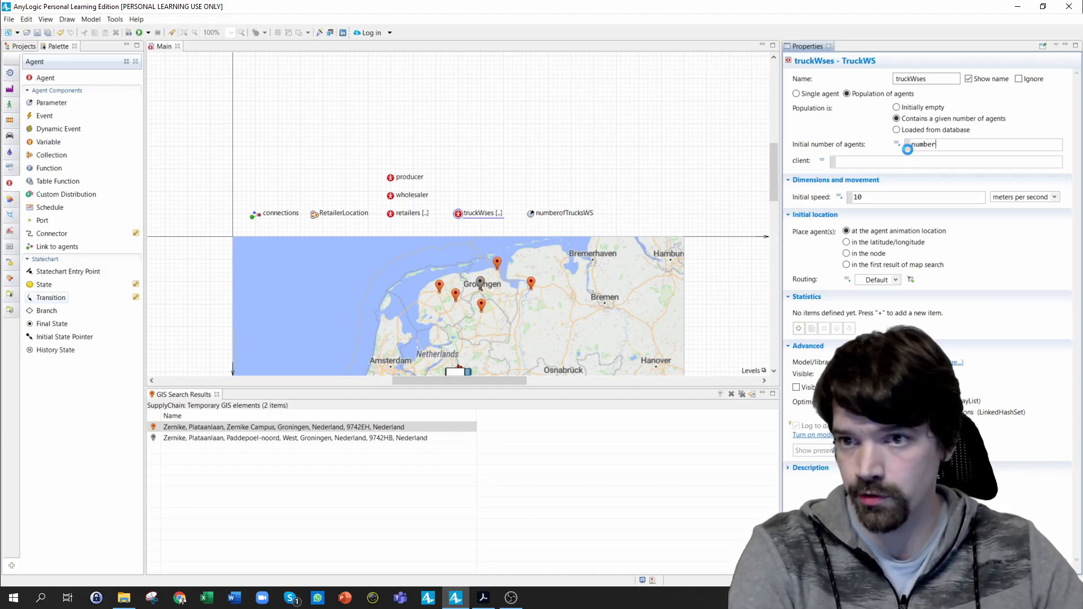
key("ctrl+space")
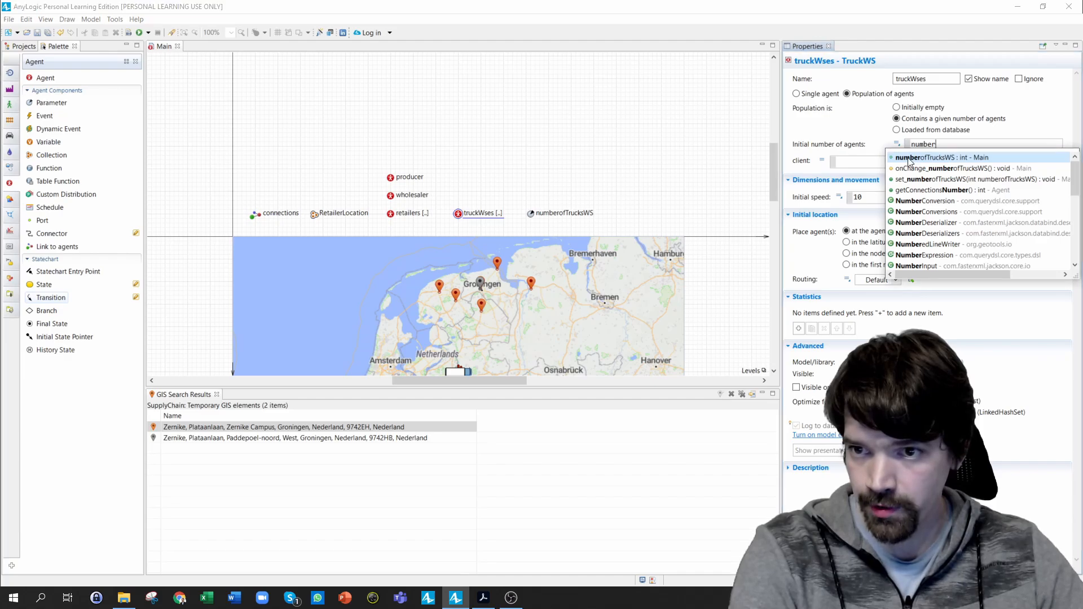
double_click(908, 158)
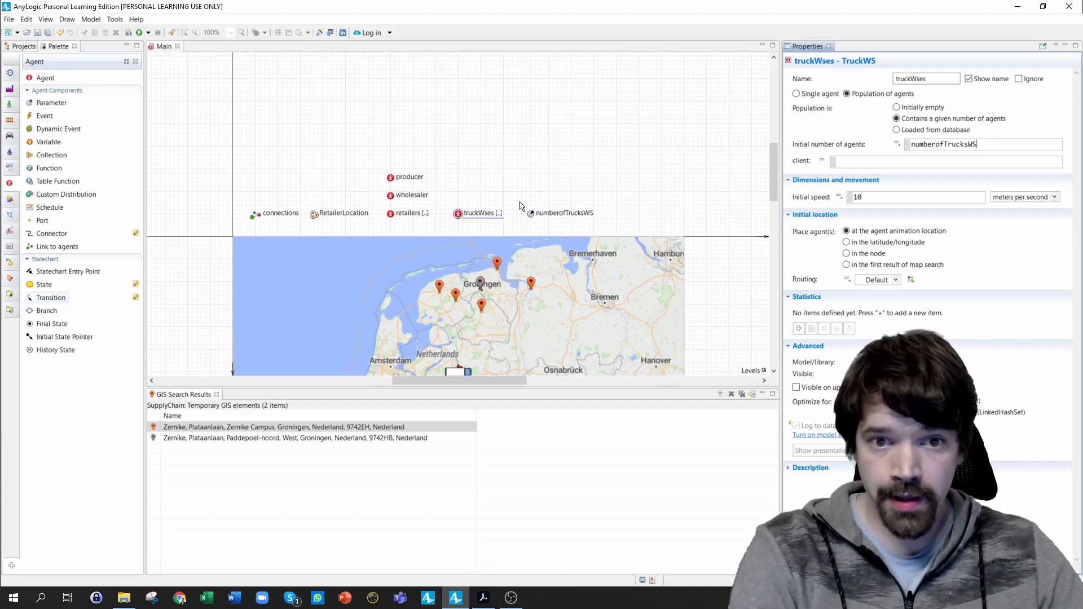
Place the truckWses agents initially in the Eemshaven node
left_click(846, 254)
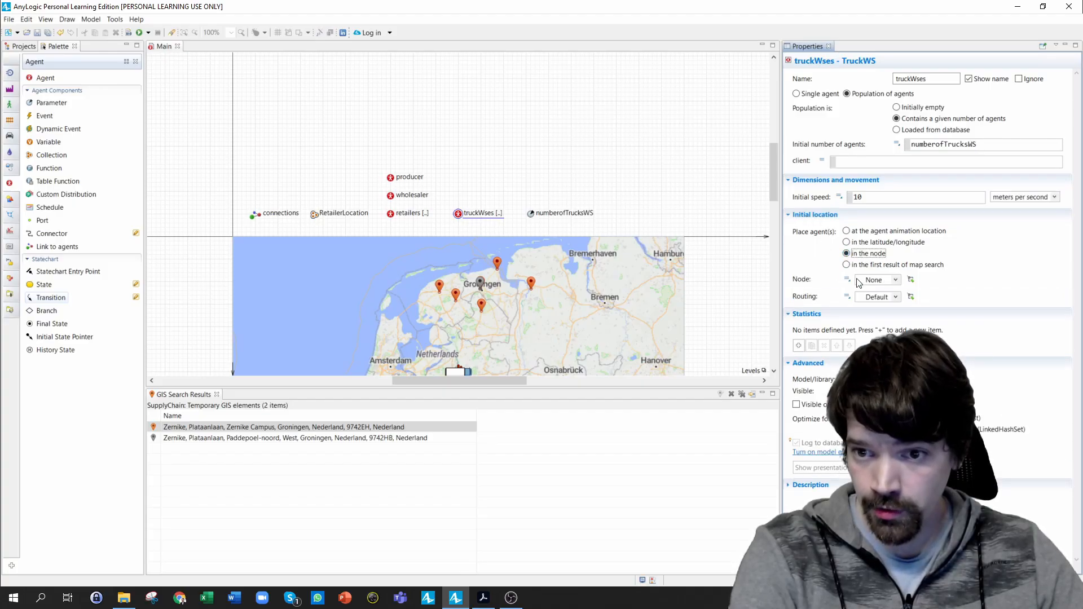
left_click(896, 280)
left_click(879, 345)
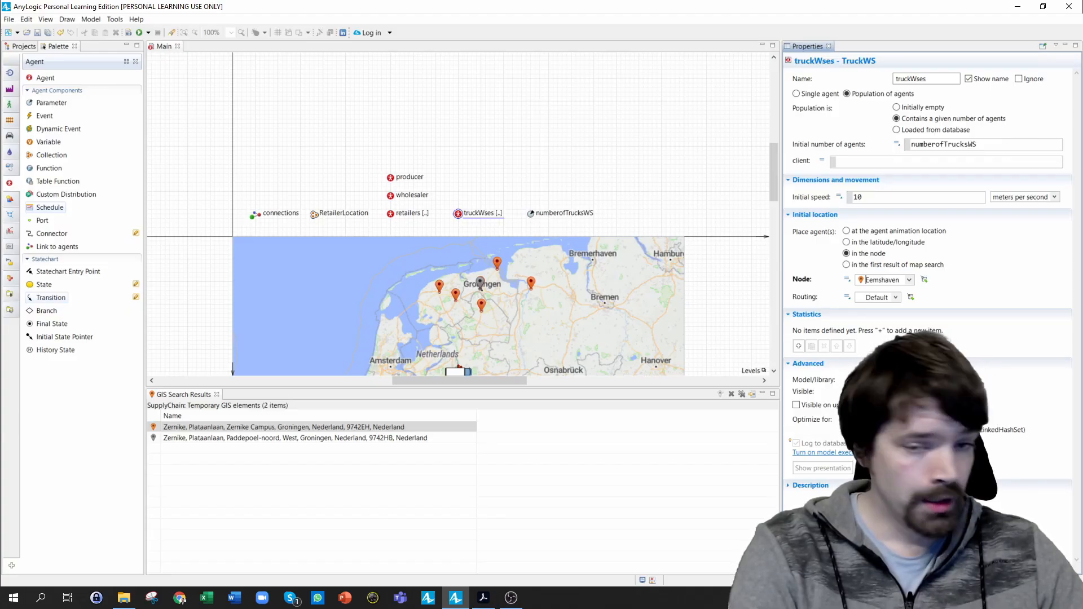
left_click(82, 213)
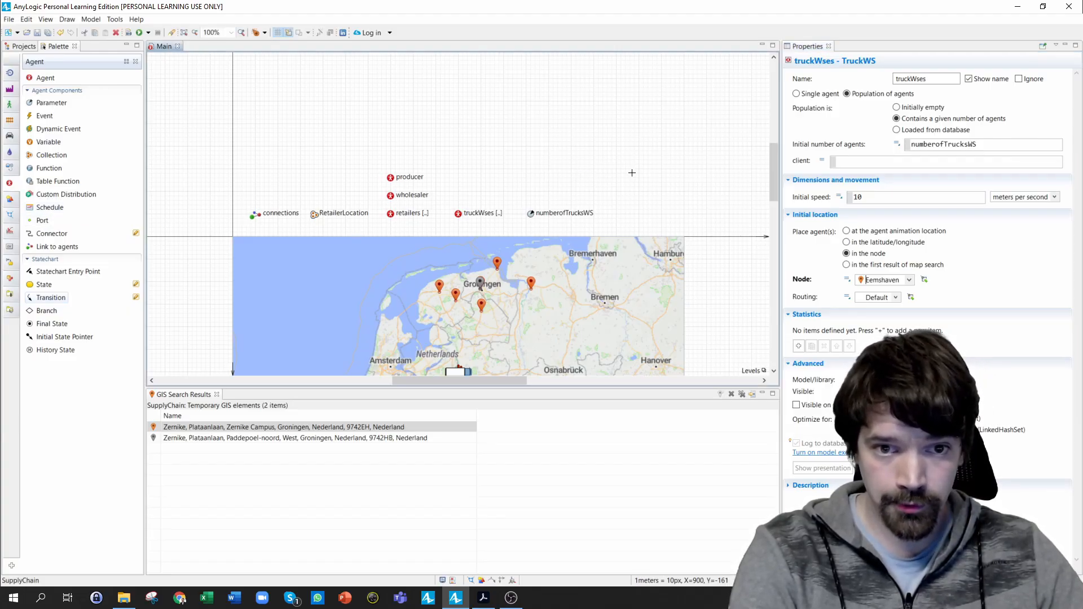
left_click(454, 219)
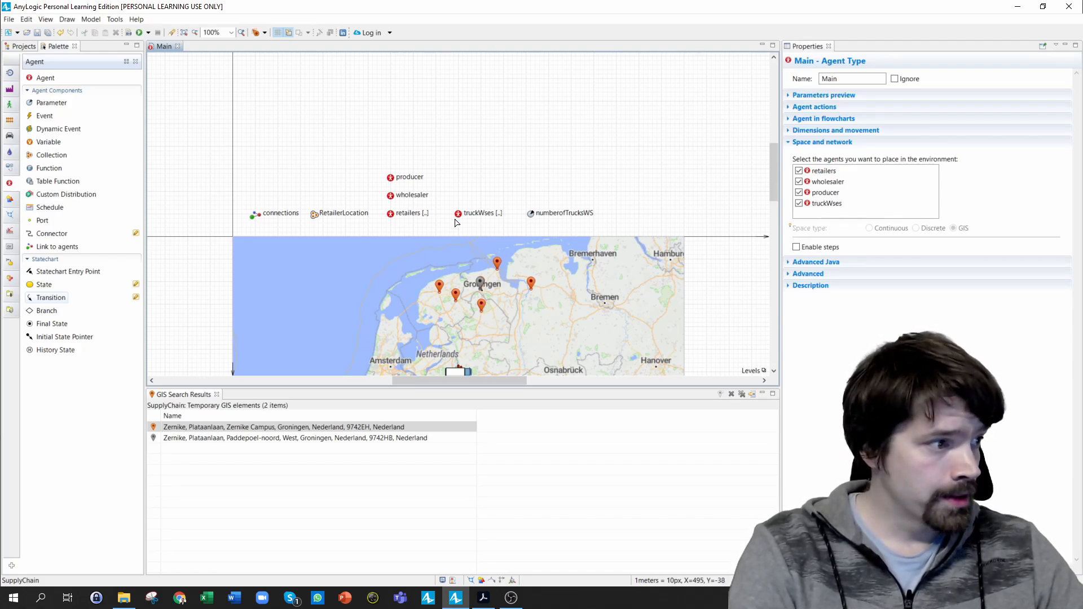
Add a population of agents above truckWses on Main, based on a new agent type named TruckPR
left_click_drag(40, 79, 458, 196)
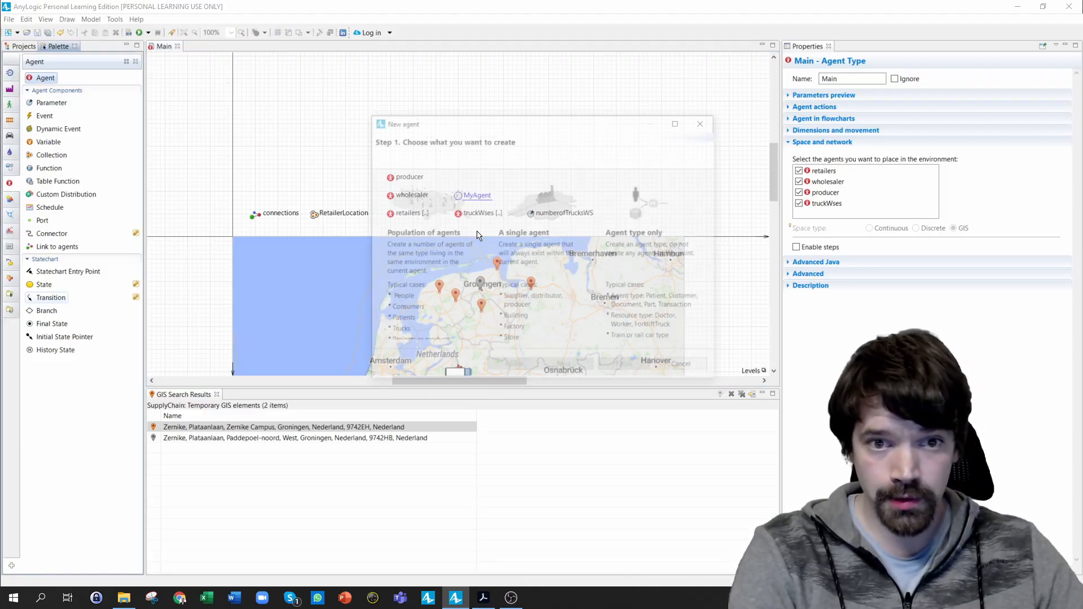
left_click(411, 236)
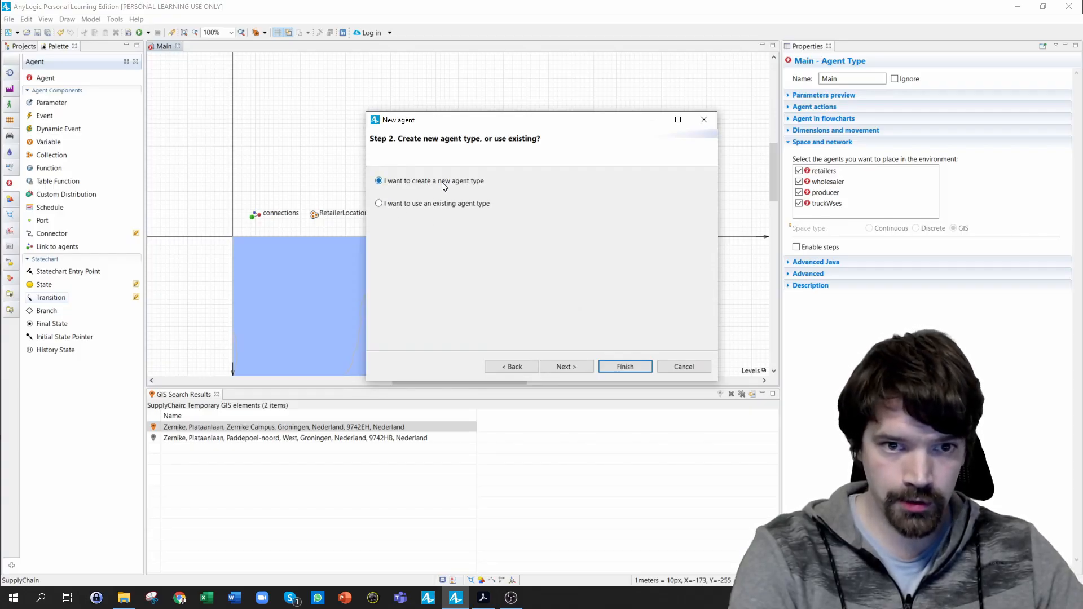
left_click(566, 367)
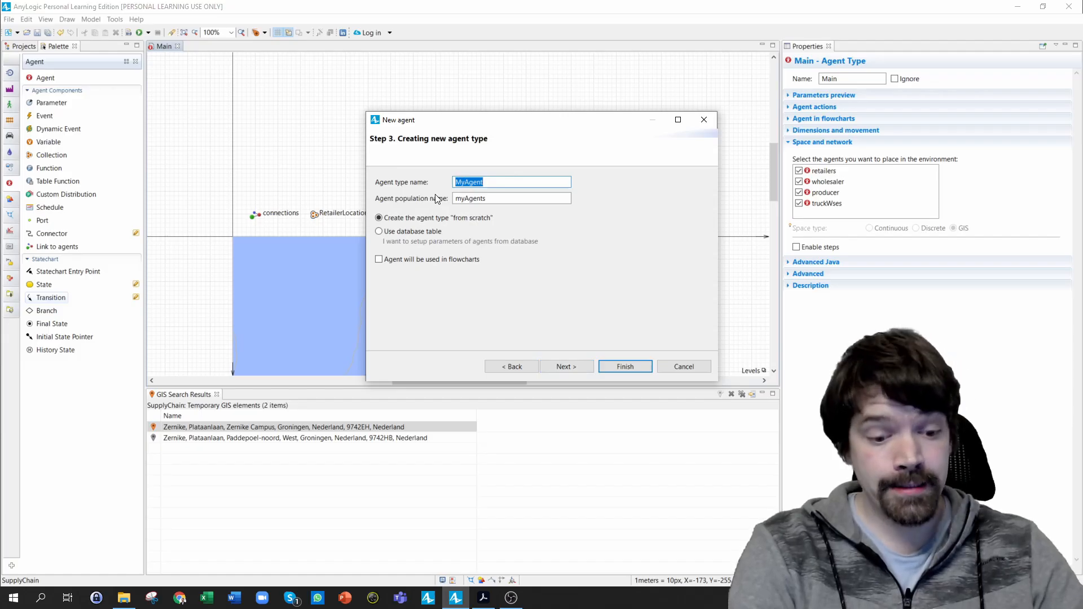
type("Truck")
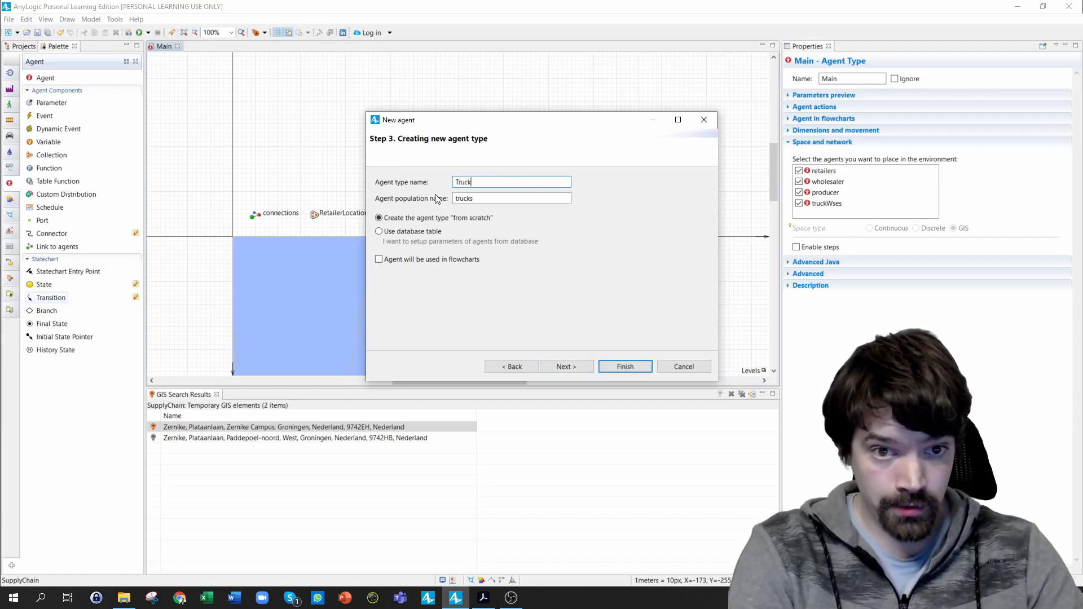
type("PR")
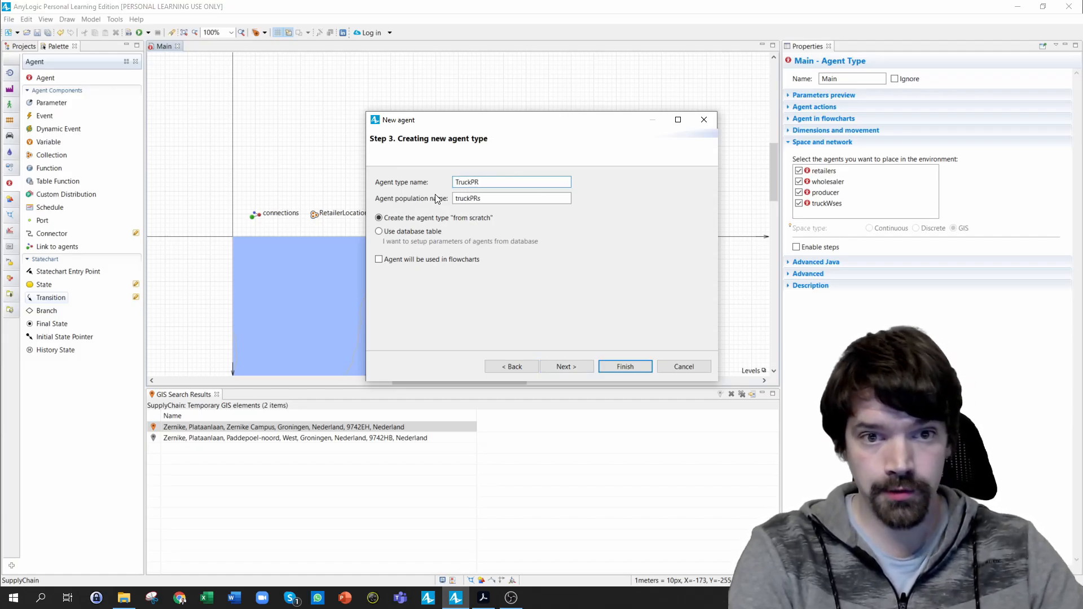
Choose the 2D Truck animation for the TruckPR agent type
left_click(565, 367)
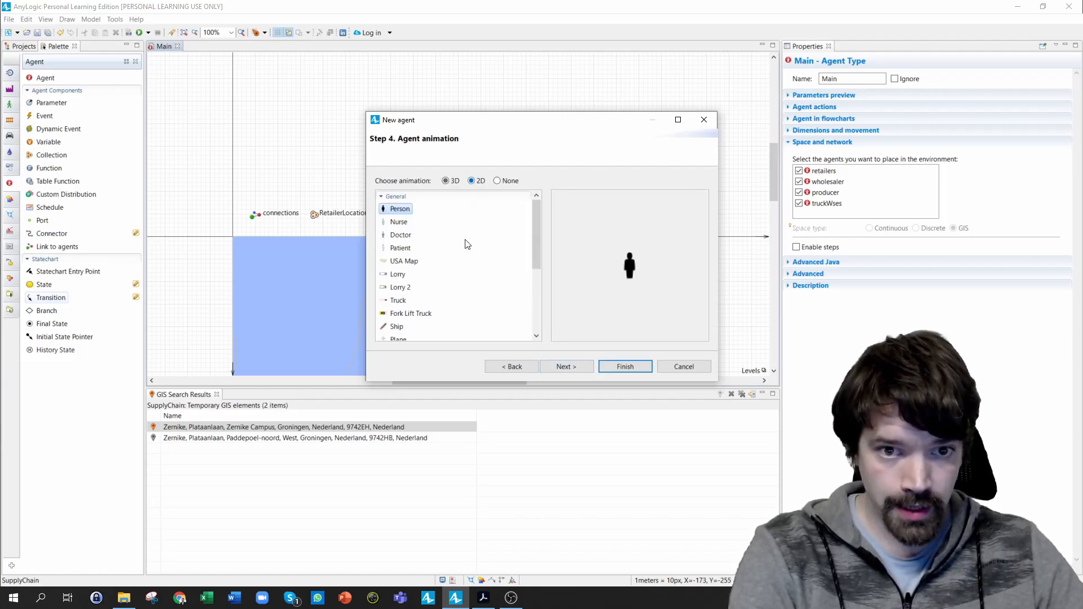
left_click(399, 302)
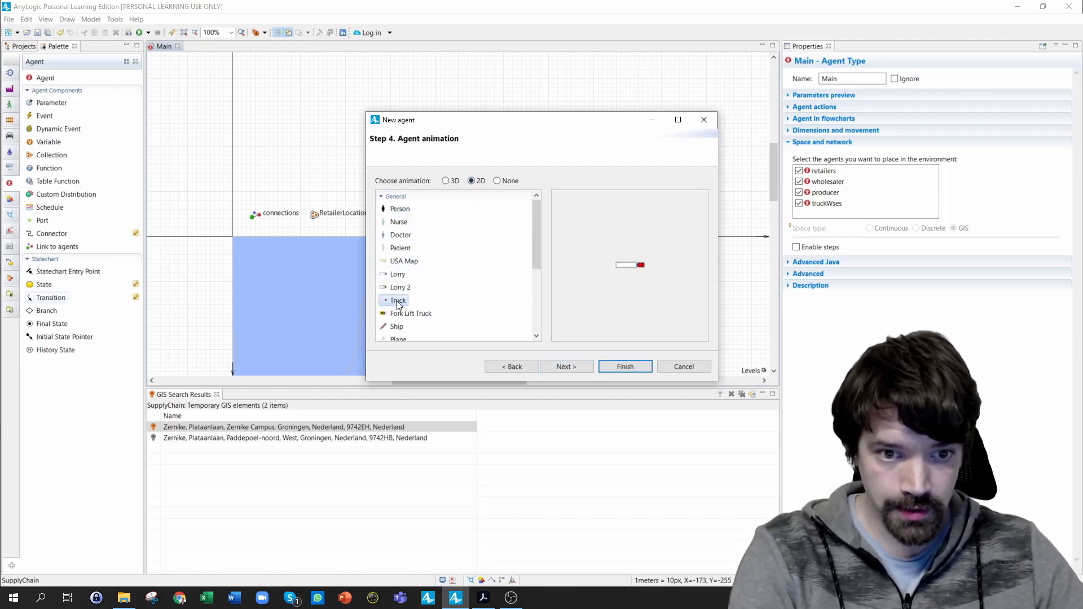
left_click(562, 368)
Add a parameter named client to the TruckPR agent type and set its type to Wholesaler
left_click(388, 211)
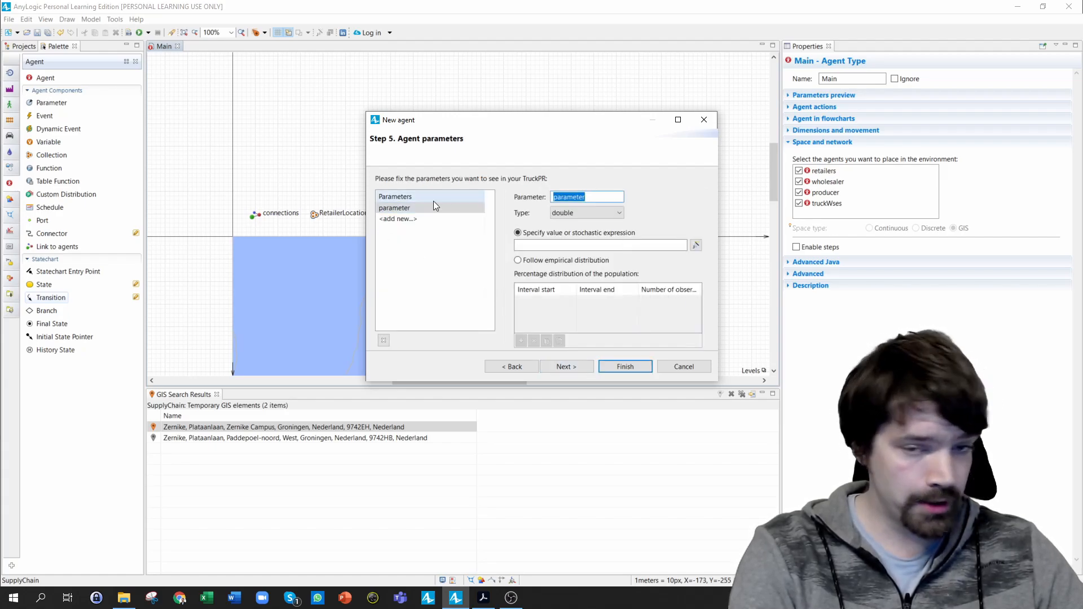
type("c")
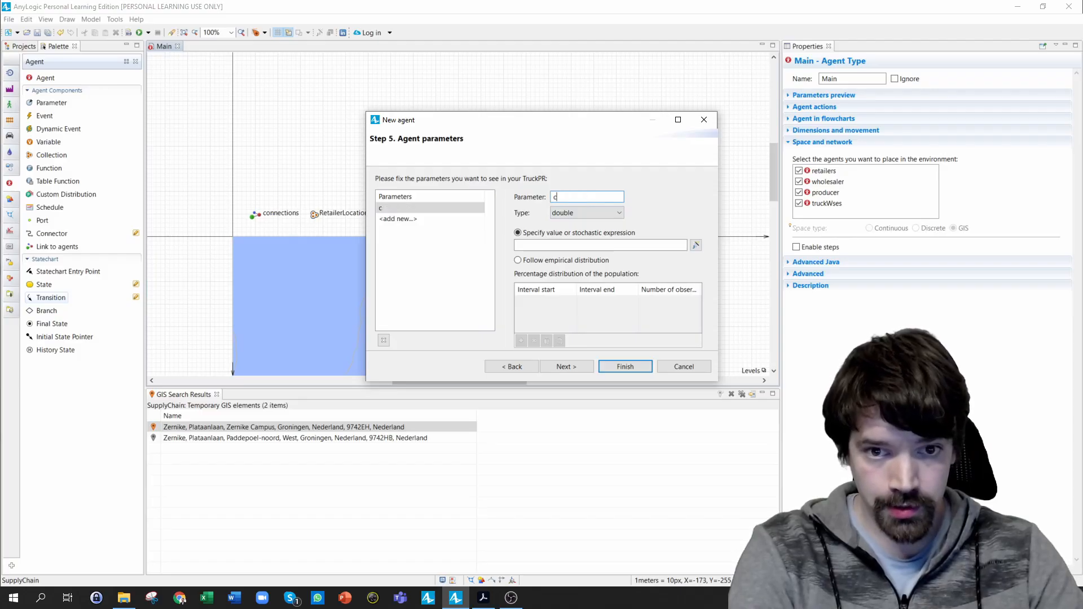
type("lient")
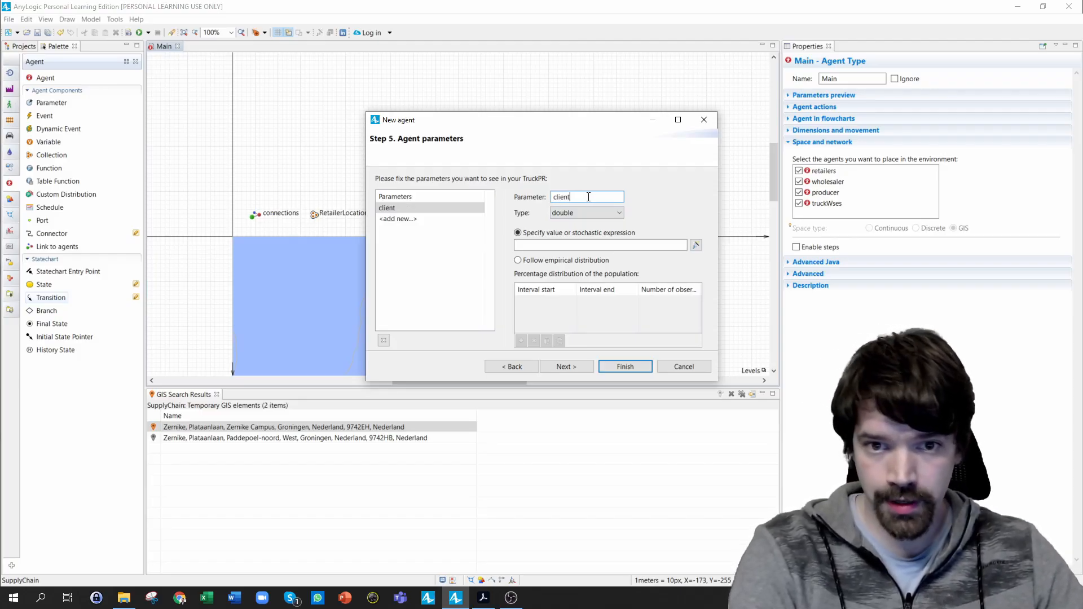
left_click(562, 212)
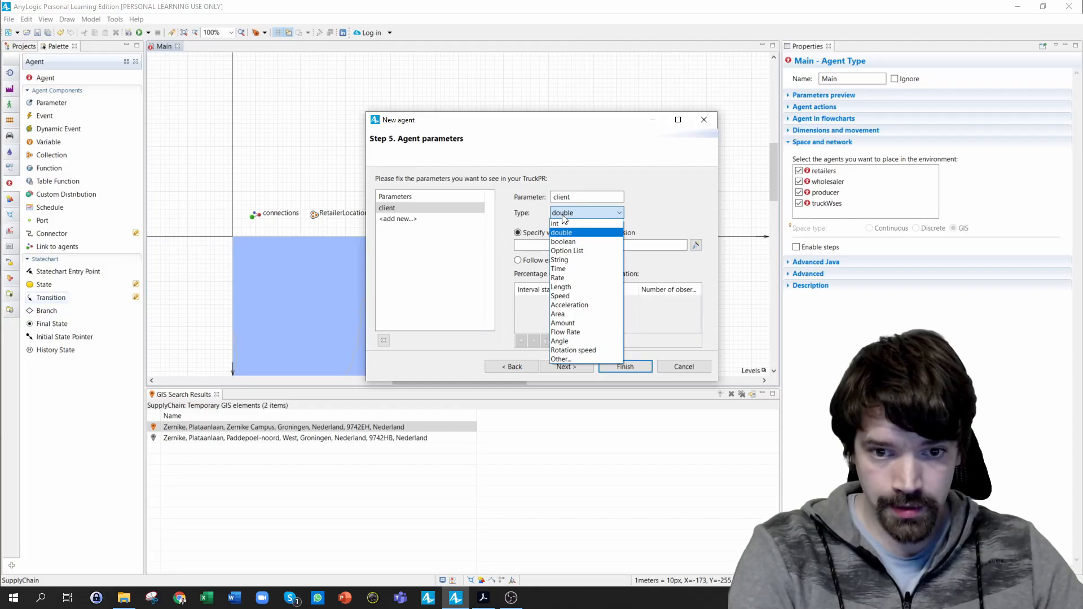
left_click(562, 359)
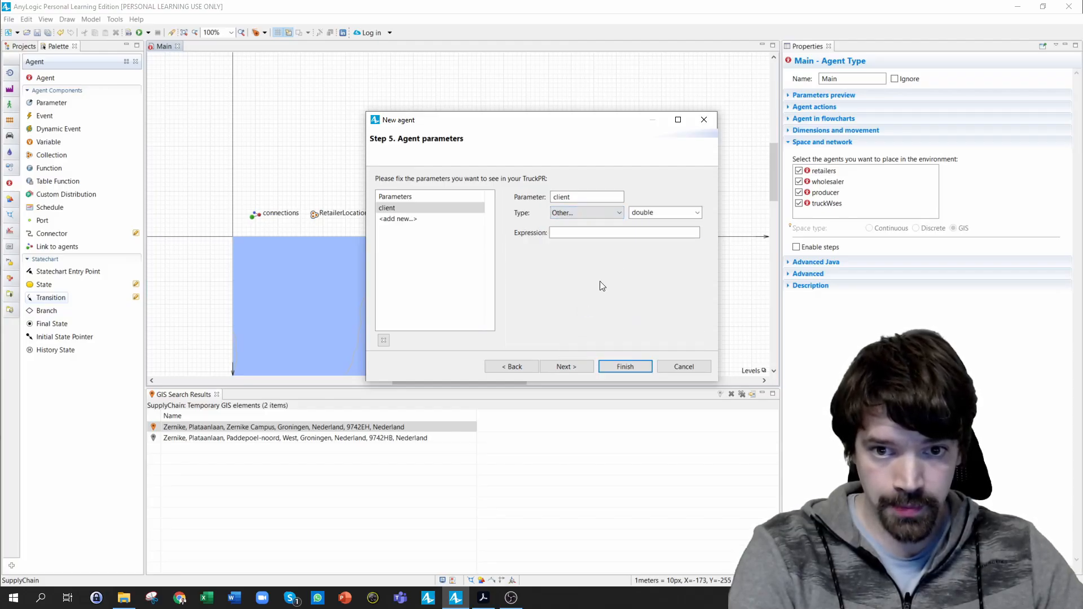
double_click(642, 213)
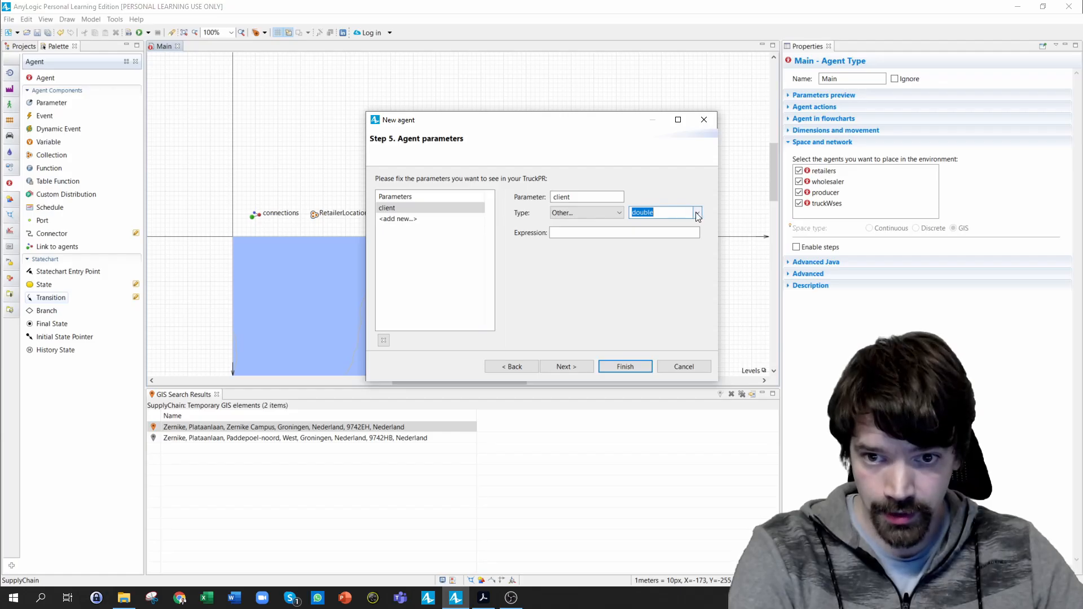
left_click(698, 214)
left_click(661, 258)
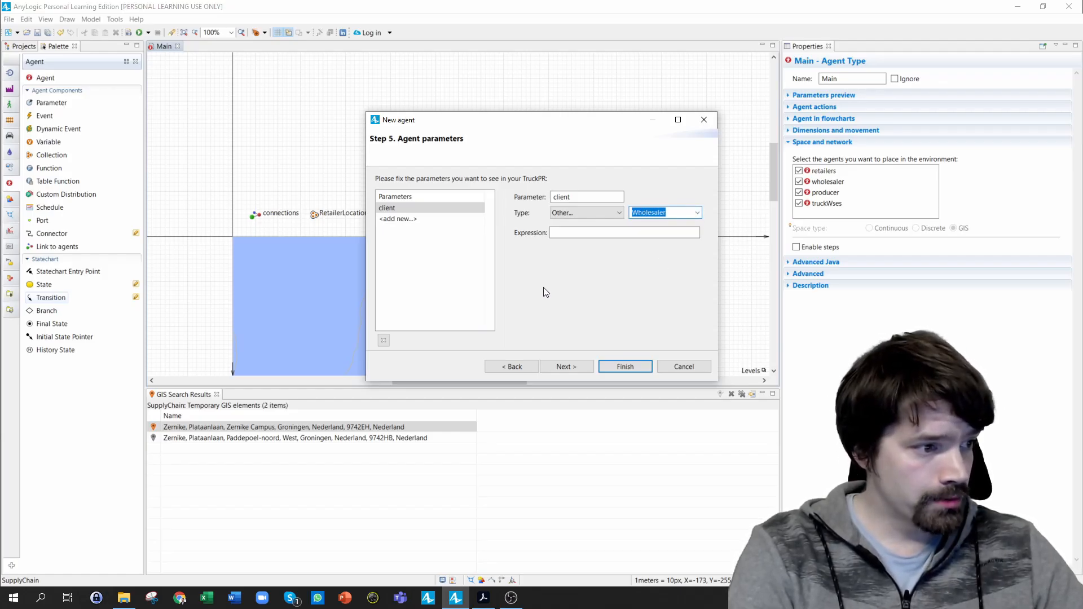
Make the TruckPR population initially empty, with agents added at model runtime, and finish creating it
left_click(582, 365)
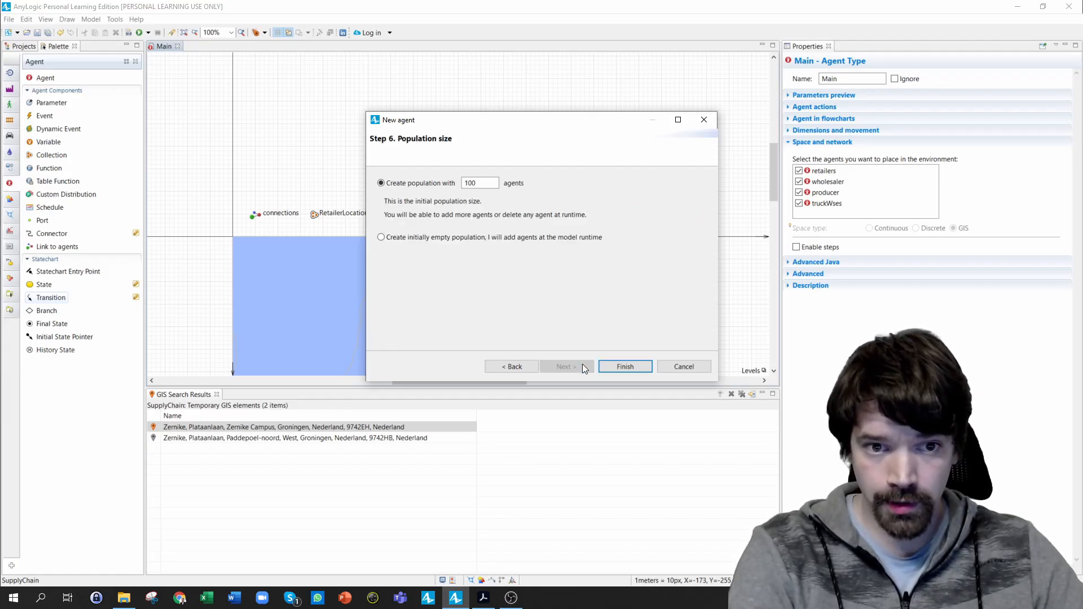
left_click(382, 237)
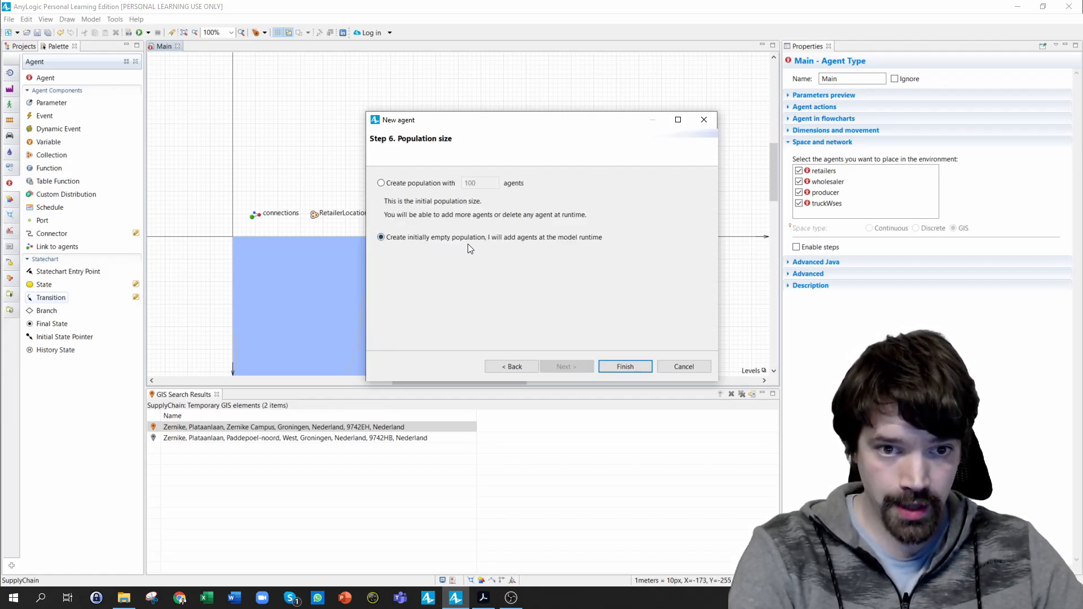
left_click(611, 365)
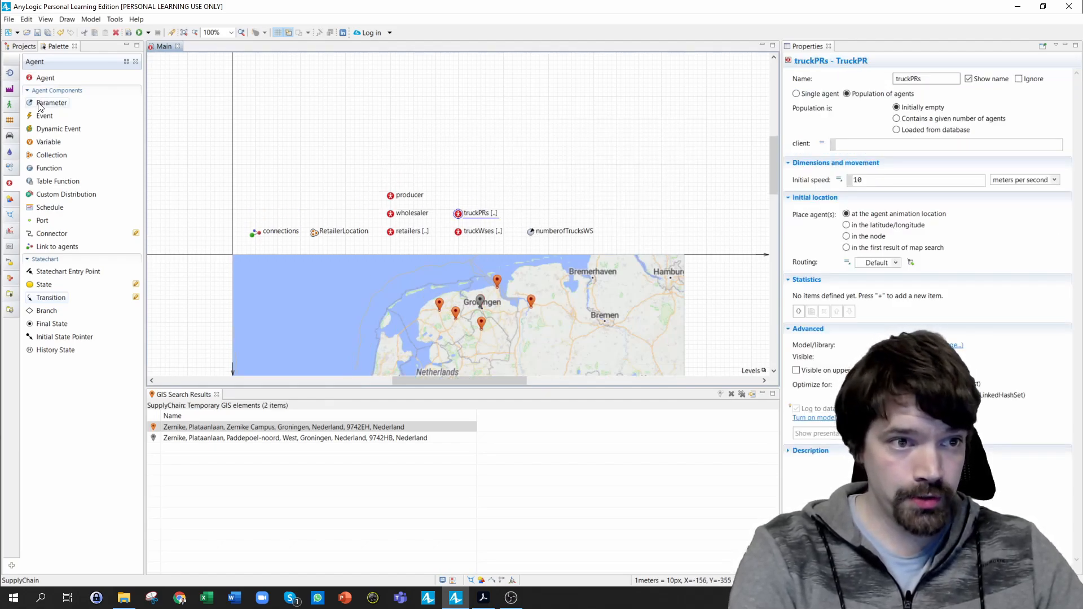
Add a parameter named numberofTruckPR above numberofTrucksWS on Main, with type int and default value 5
left_click_drag(40, 104, 530, 214)
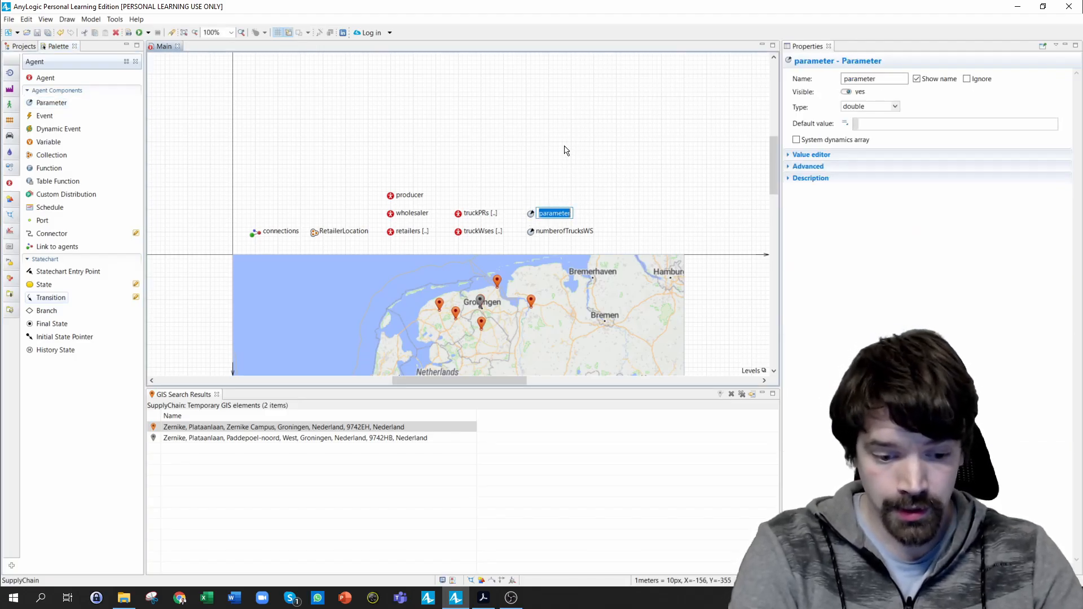
type("numberof")
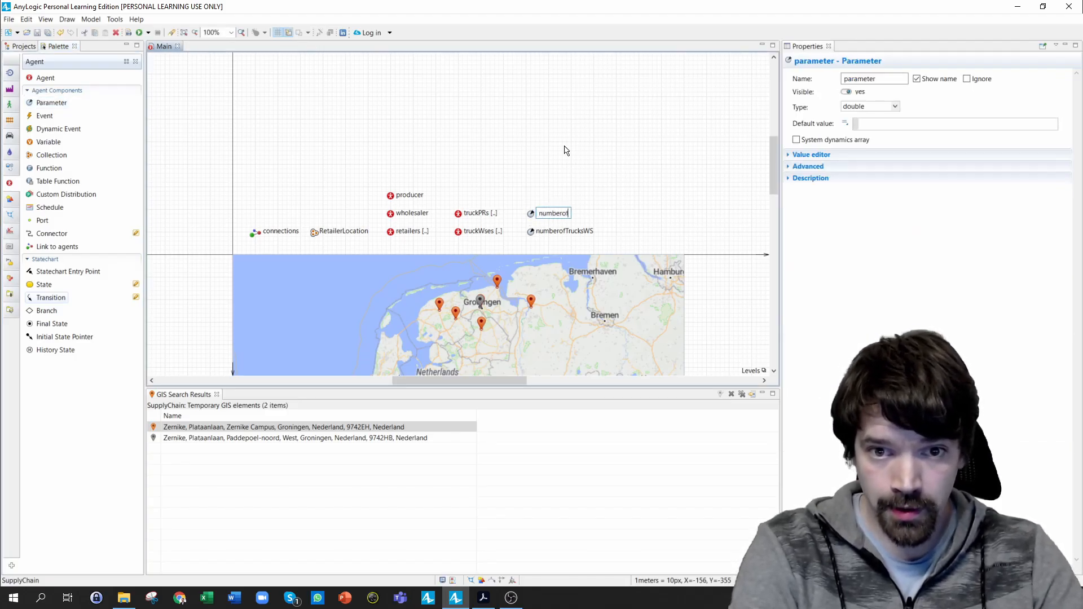
type("TruckPR")
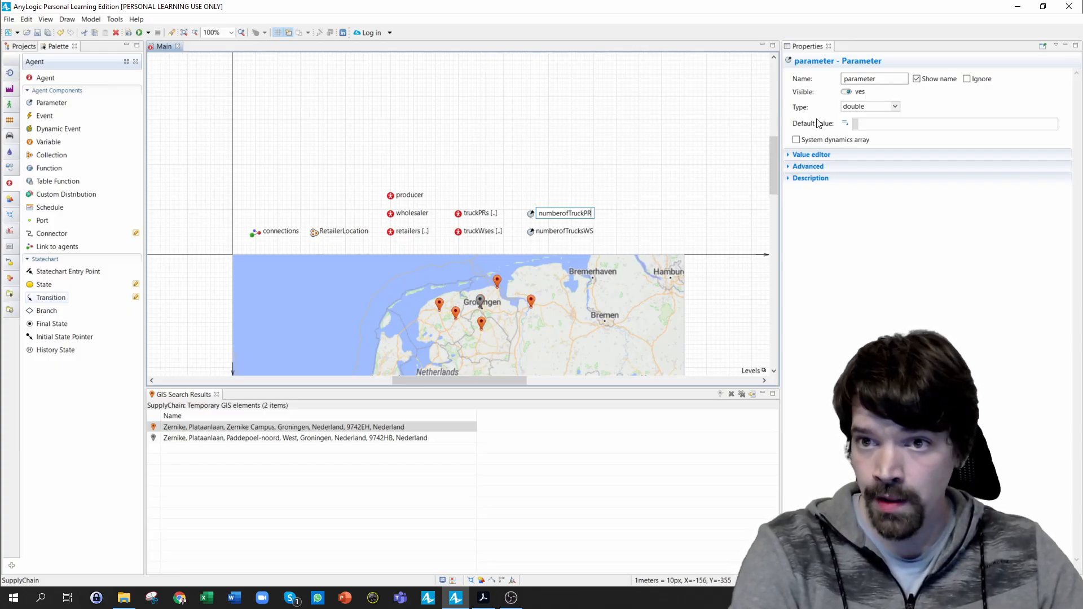
key("Return")
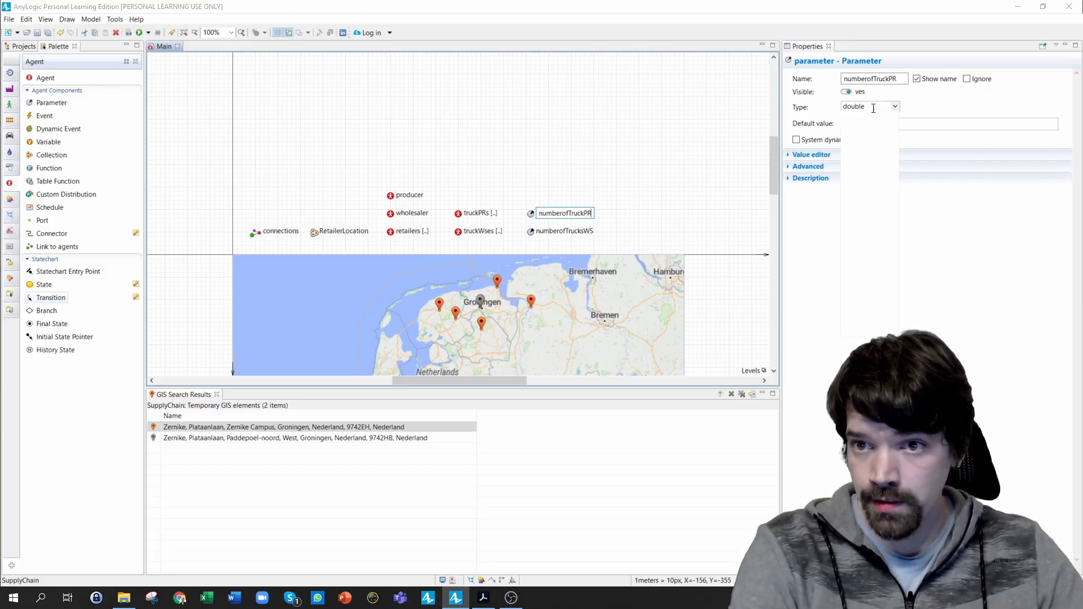
left_click(869, 106)
left_click(867, 129)
type("int")
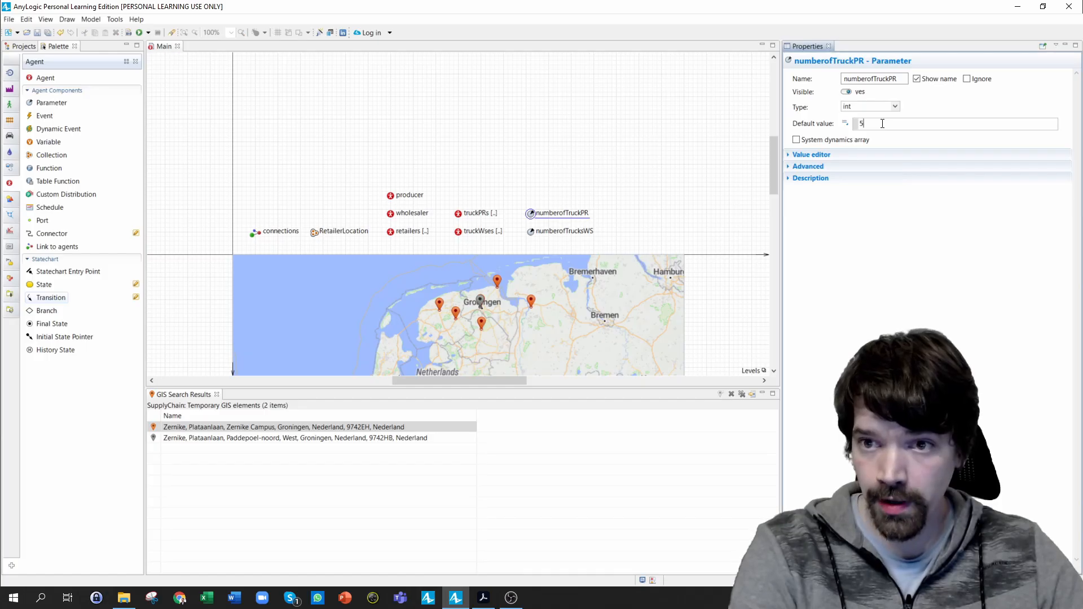
Make the truckPRs population contain a given number of agents, with numberofTruckPR as its initial number of agents
left_click(462, 214)
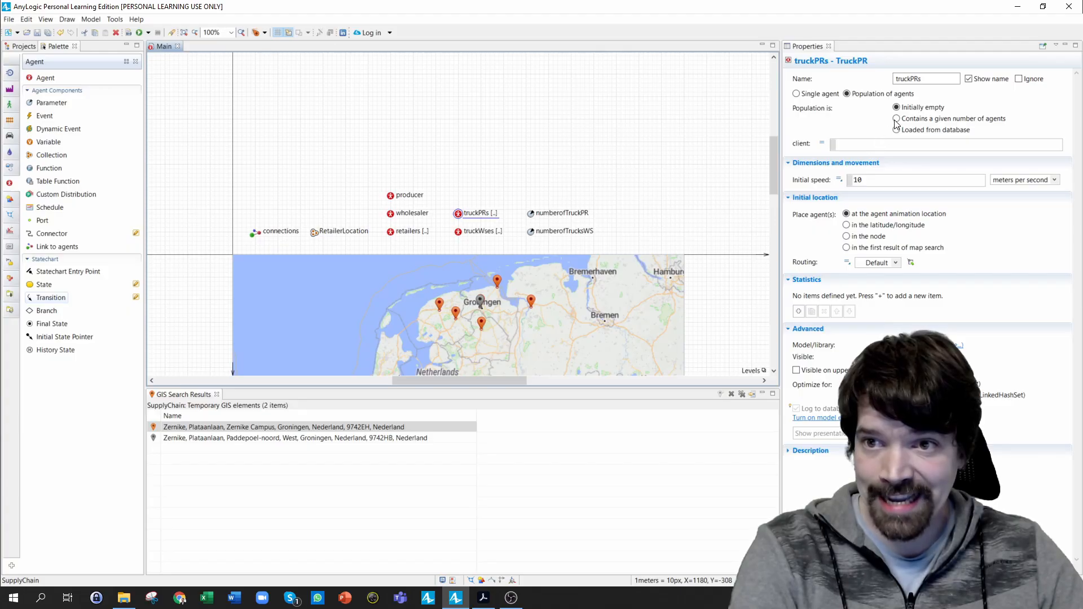
left_click(896, 120)
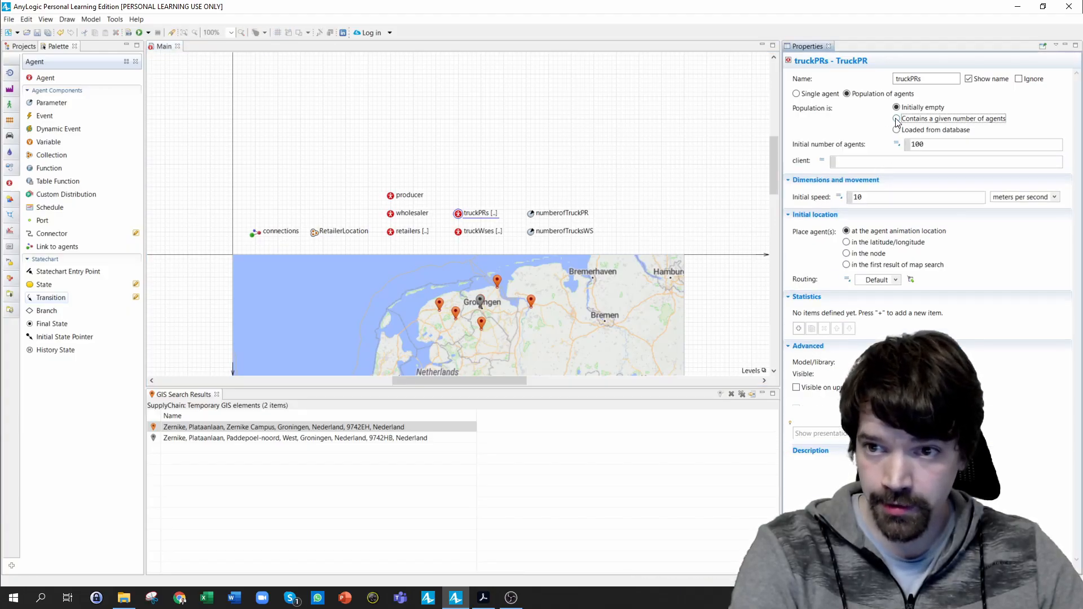
left_click(897, 147)
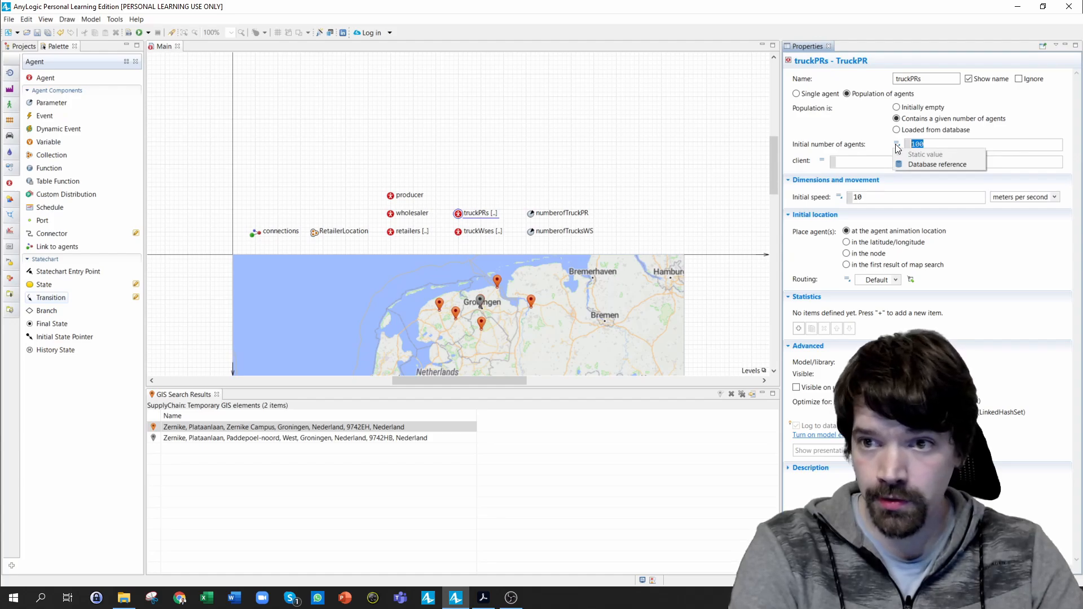
left_click(938, 144)
key("BackSpace")
key("BackSpace")
key("BackSpace")
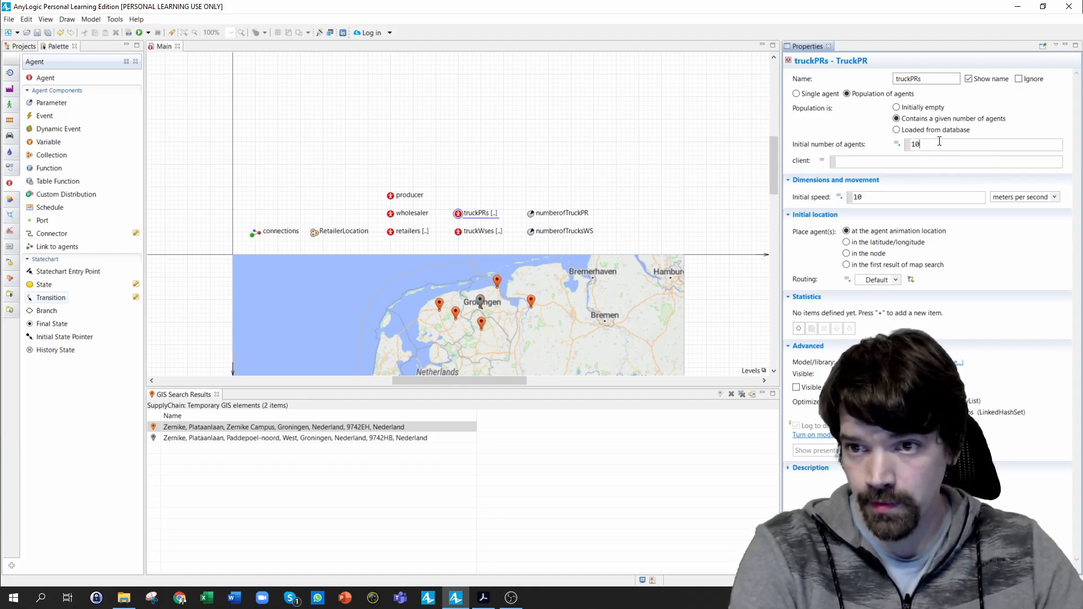
type("number")
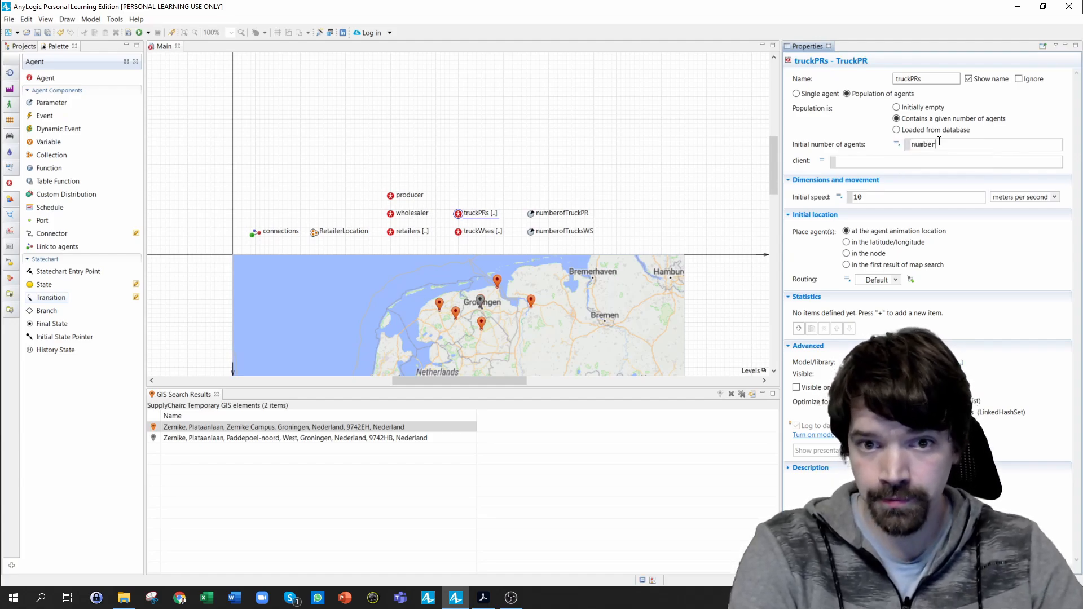
key("ctrl+space")
left_click(932, 158)
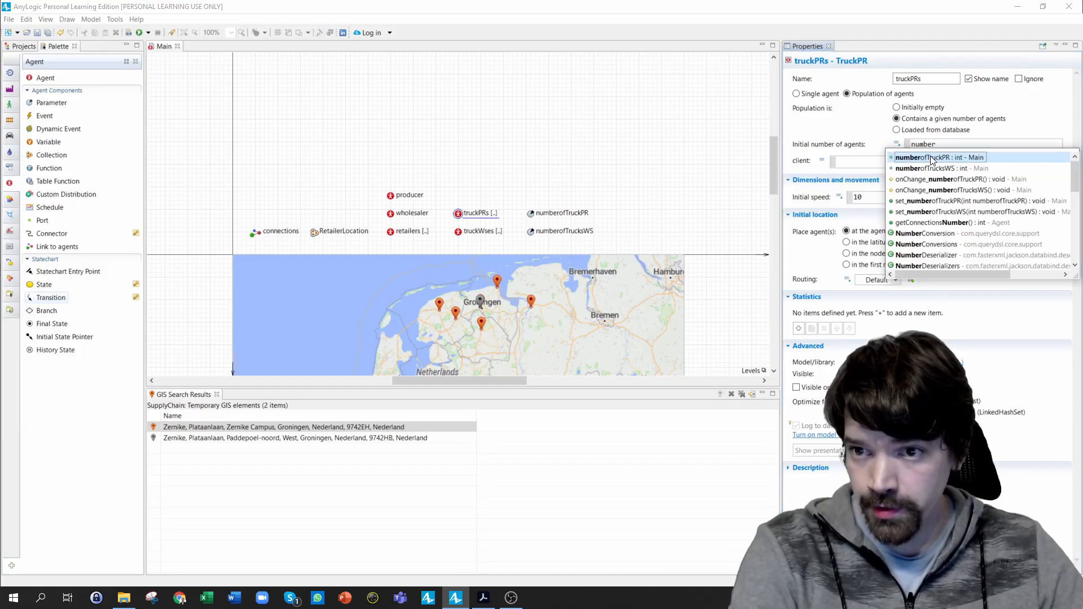
double_click(931, 158)
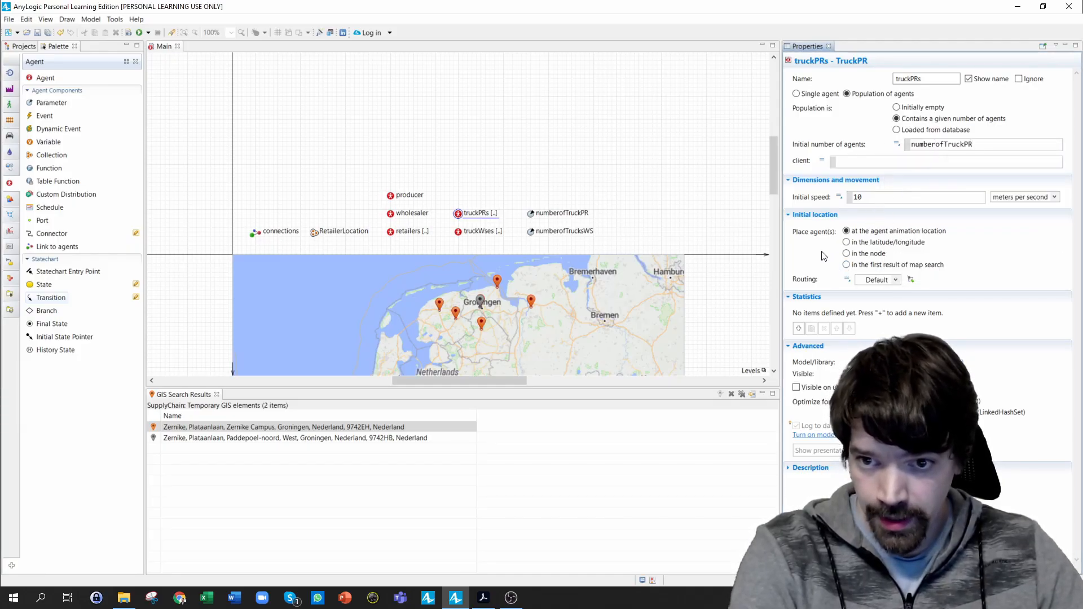
Set the initial location of the truckPRs agents to the node Zernike
left_click(846, 254)
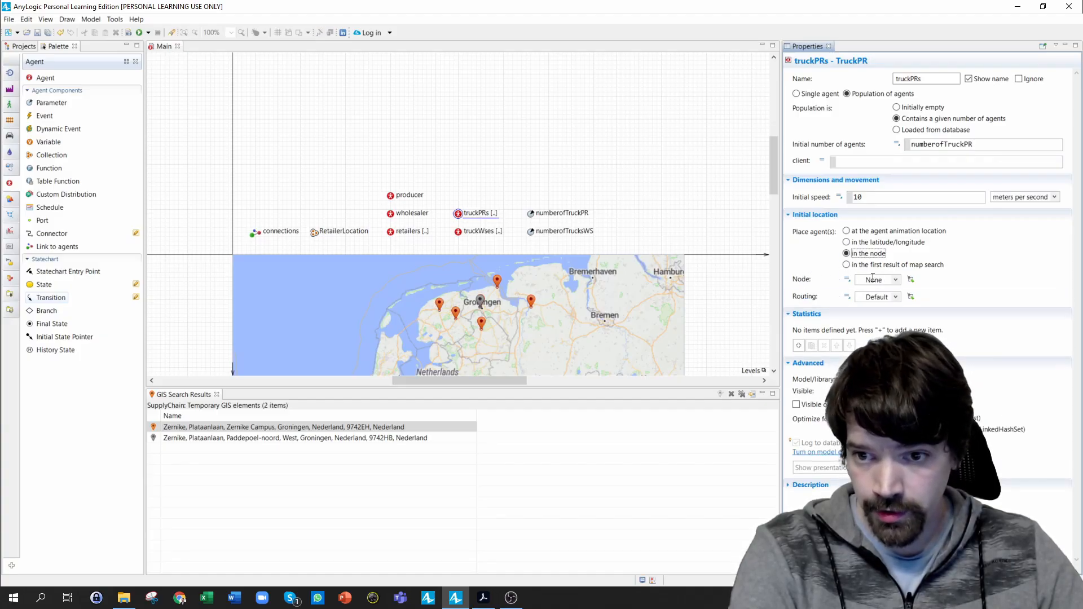
left_click(877, 280)
left_click(876, 356)
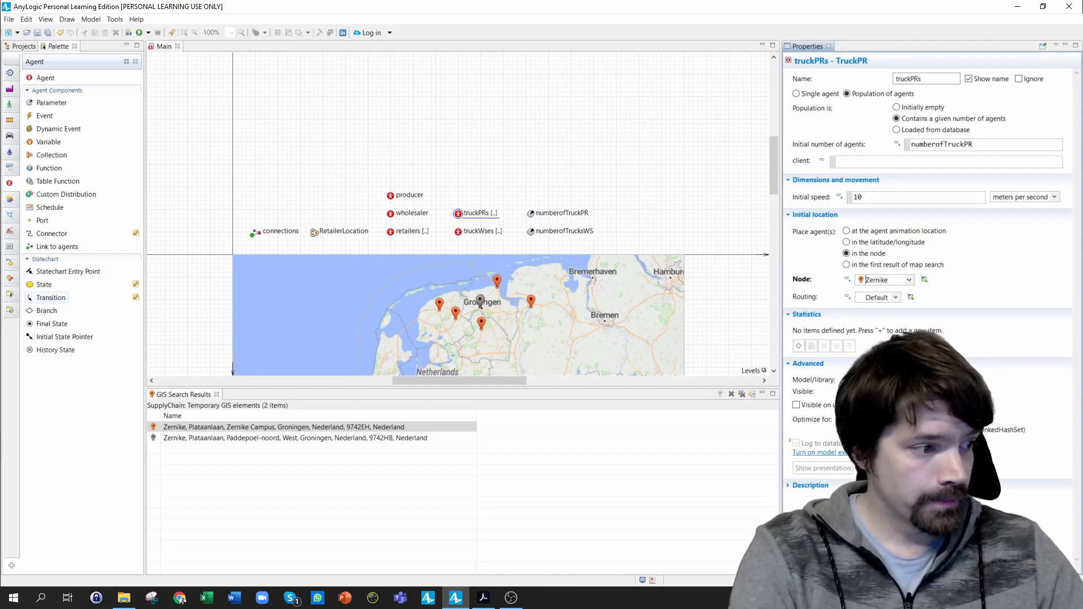
Run the SupplyChain model, inspect the trucks and facilities around Groningen on the map, and close the simulation window
left_click(139, 33)
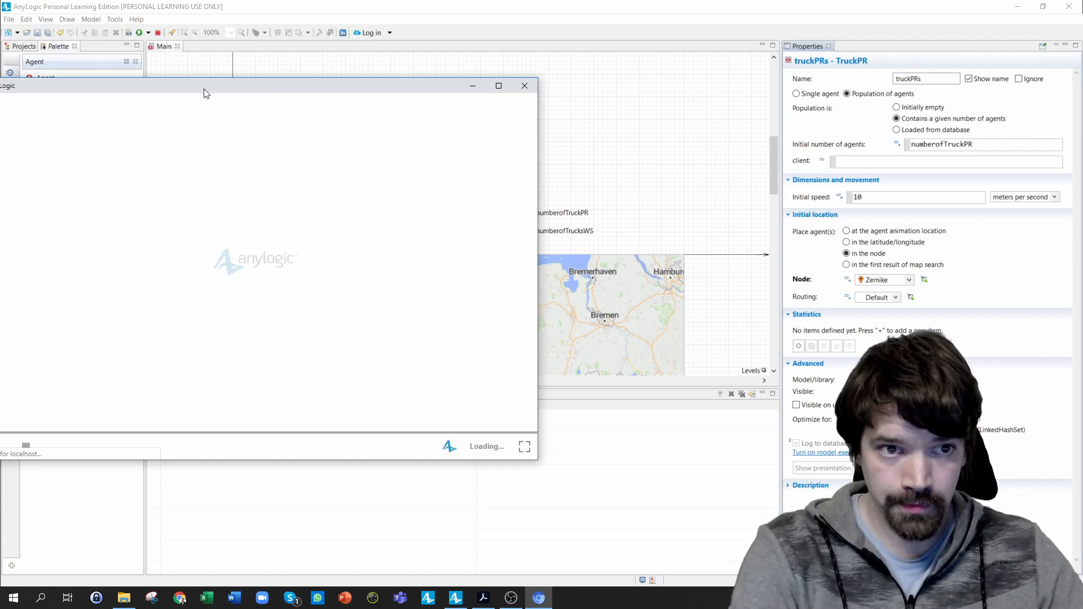
left_click_drag(194, 90, 419, 59)
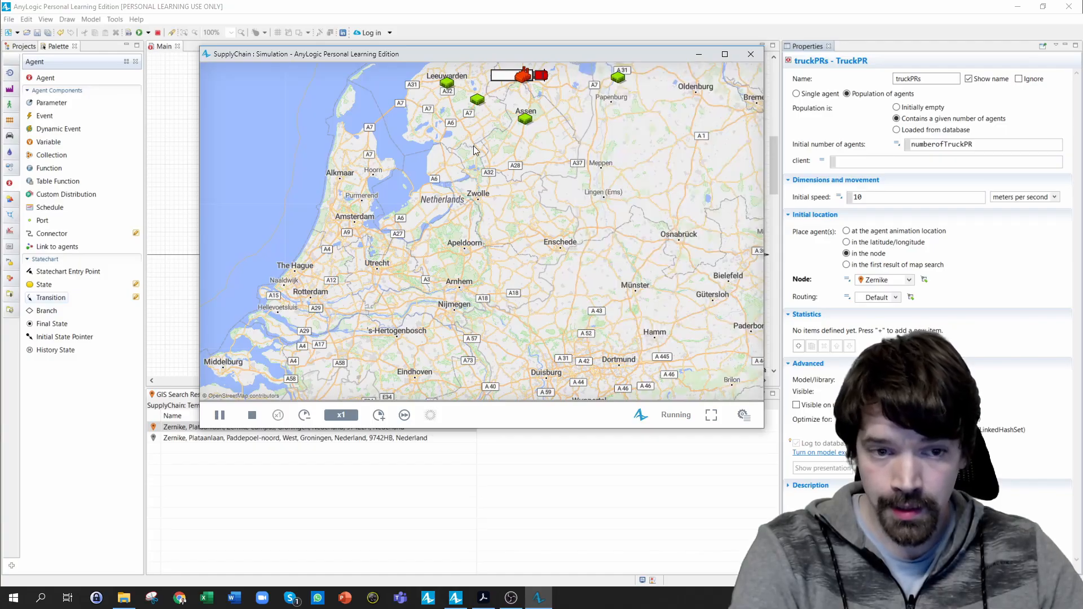
left_click_drag(472, 141, 452, 220)
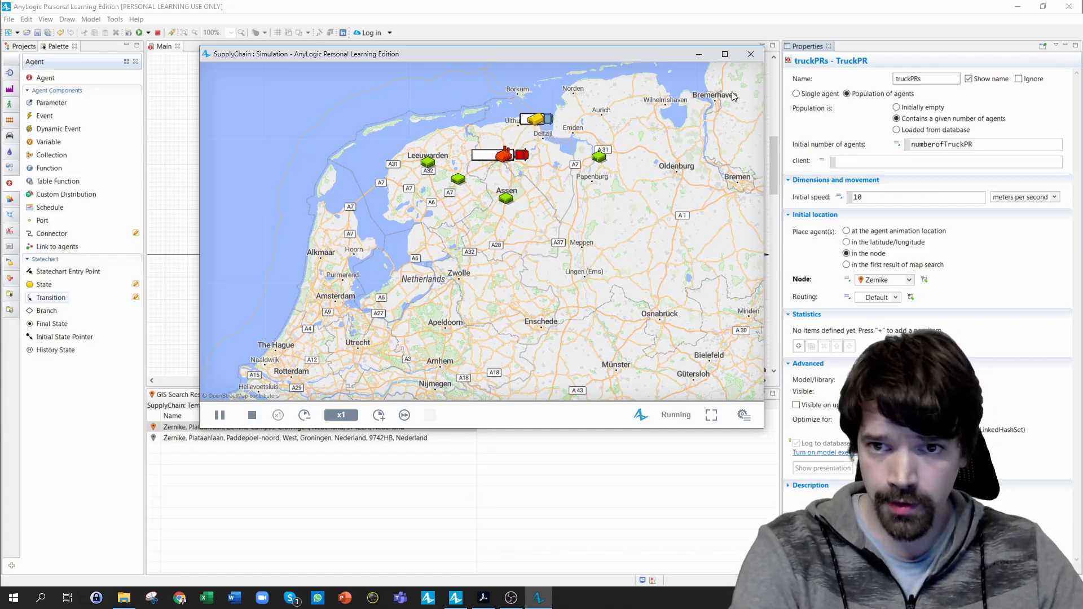
left_click(751, 54)
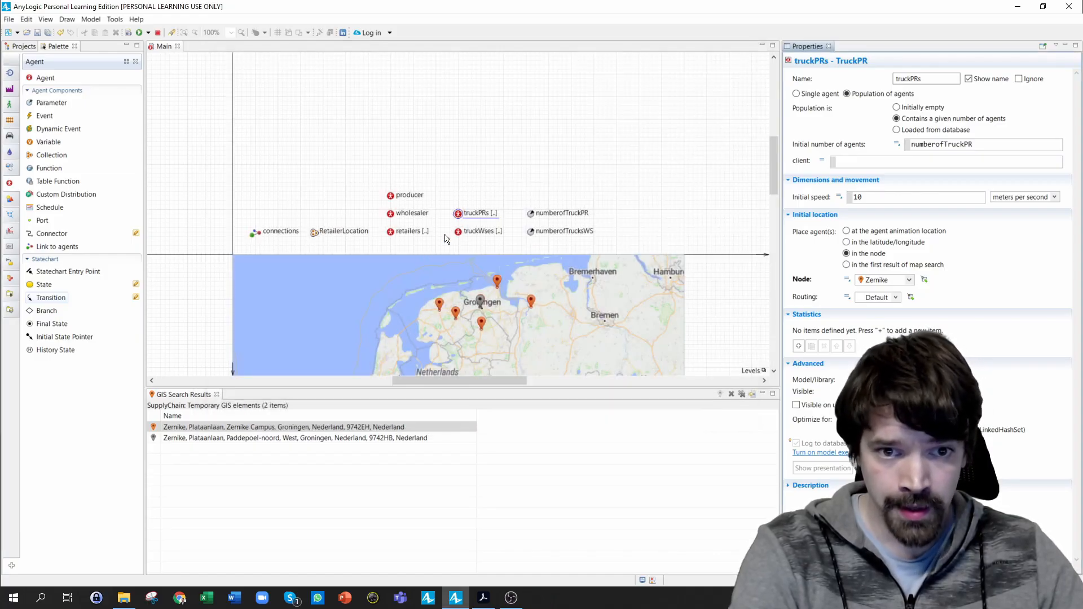
Scale the truck animation group in the TruckPR agent type to 0.5 in X and 0.5 in Y
left_click(458, 216)
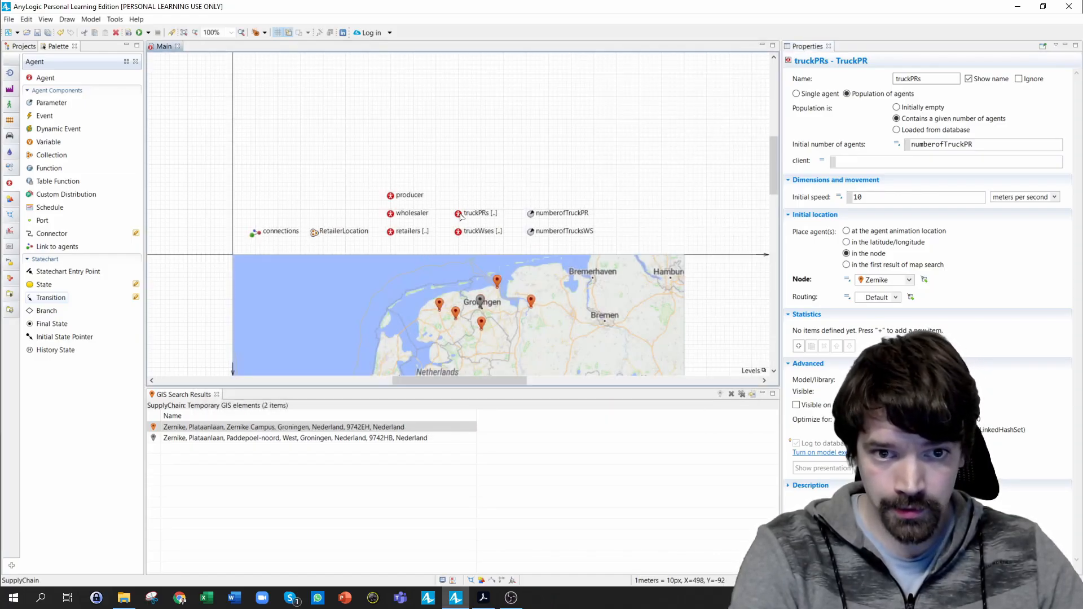
left_click(415, 141)
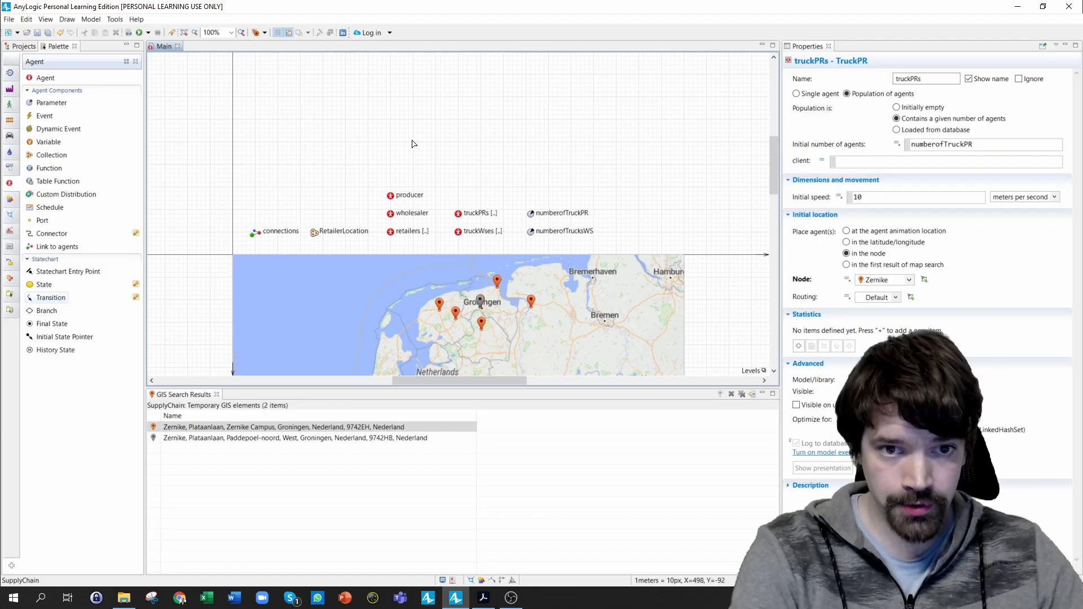
double_click(459, 213)
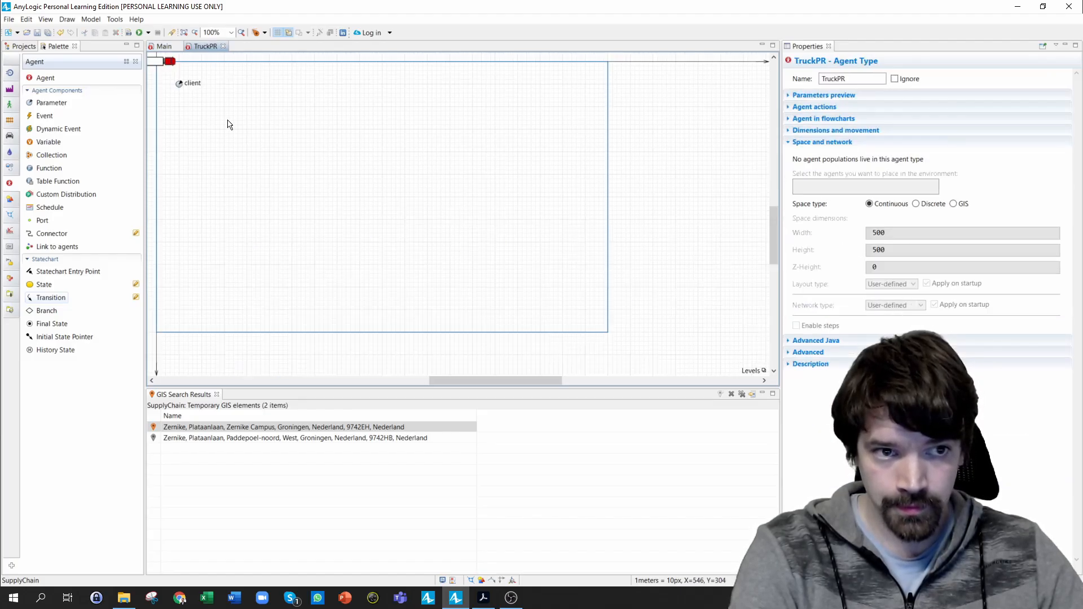
left_click(158, 66)
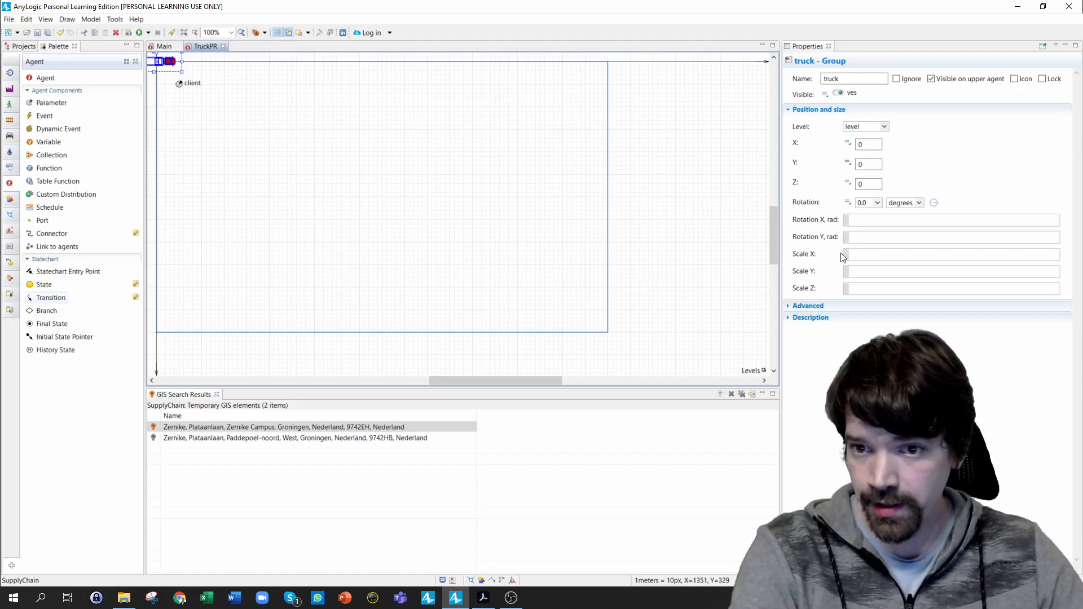
left_click(845, 255)
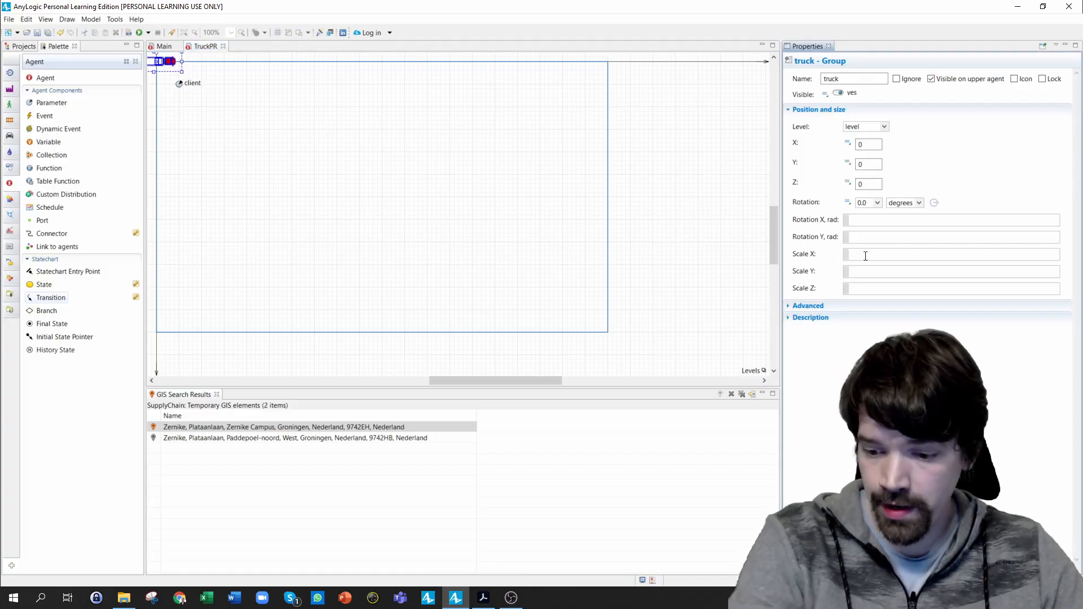
type("0.")
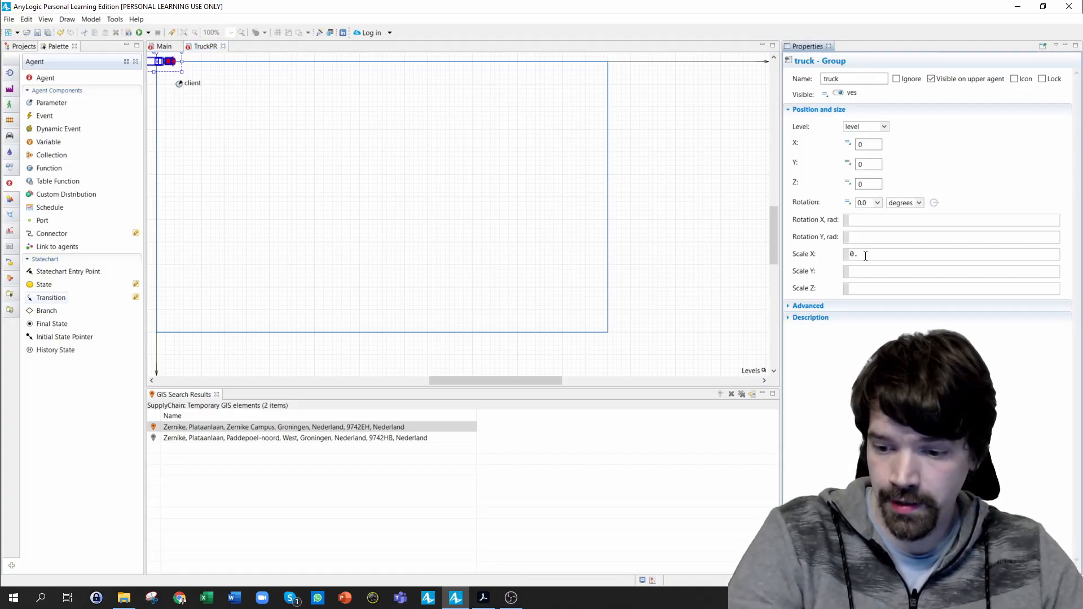
type("5")
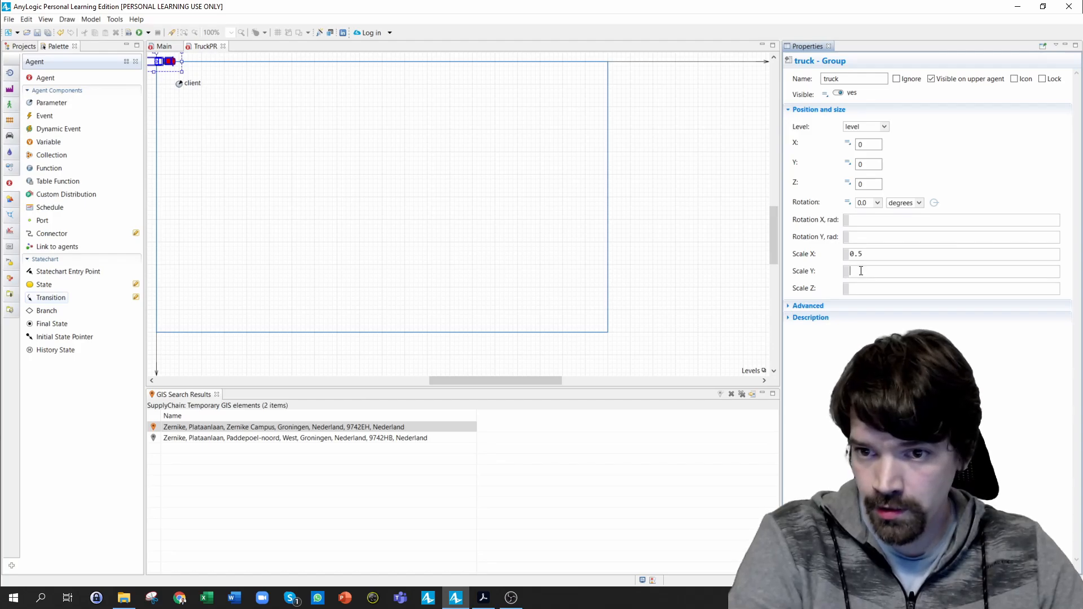
left_click(859, 270)
type("0.5")
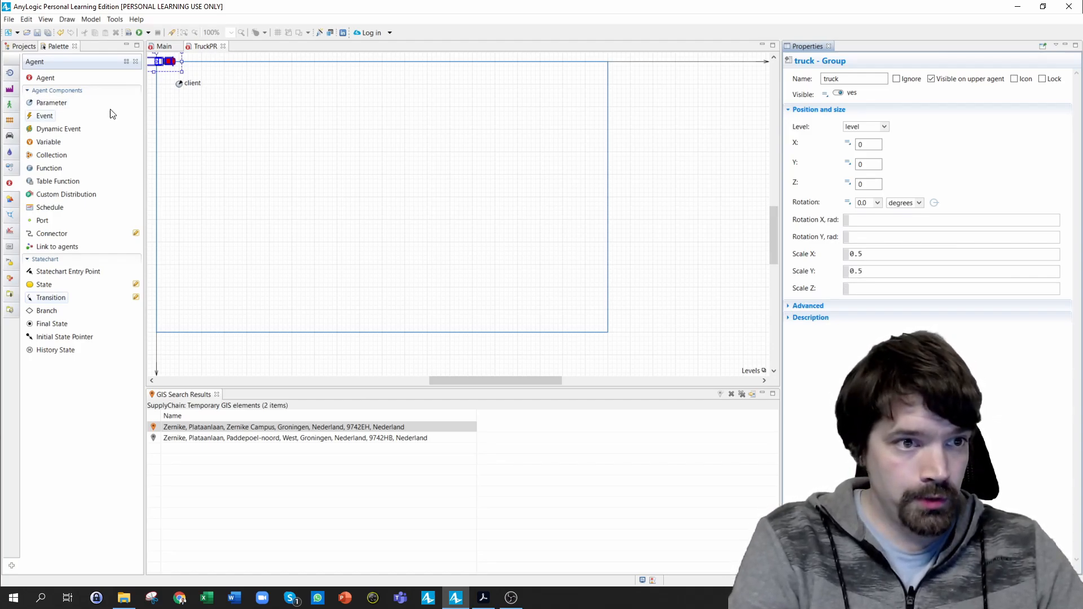
Scale the lorry animation group in the TruckWS agent type to 0.5 in X and 0.5 in Y
left_click(165, 47)
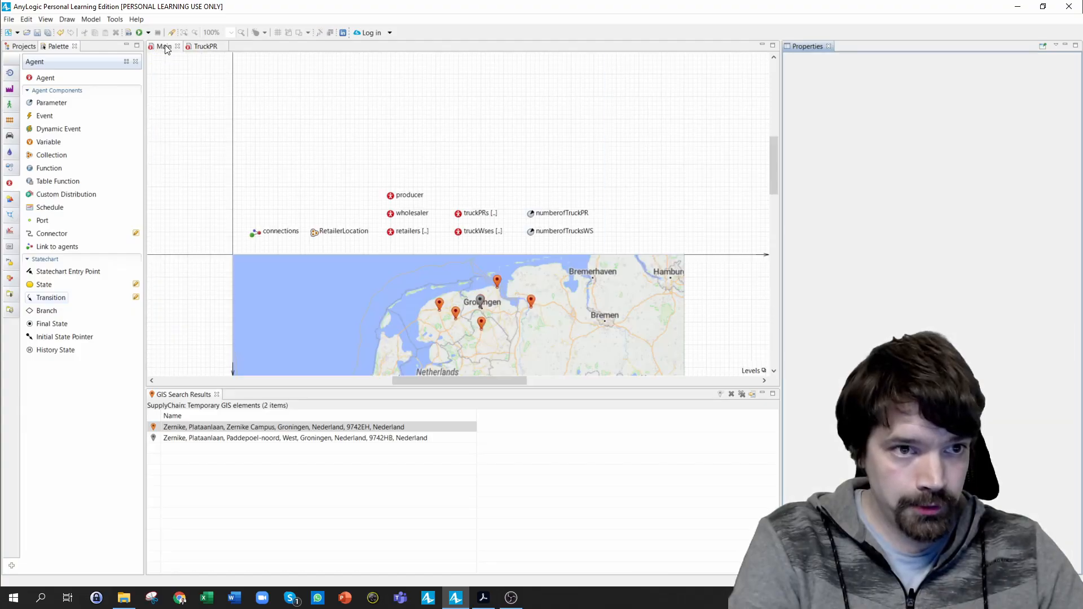
left_click(458, 232)
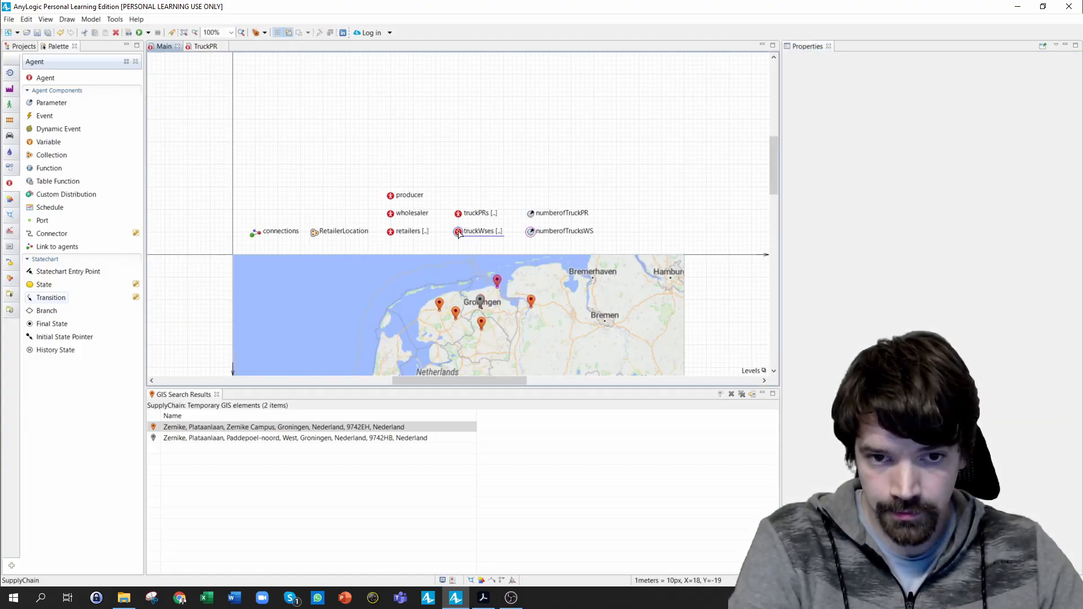
double_click(458, 232)
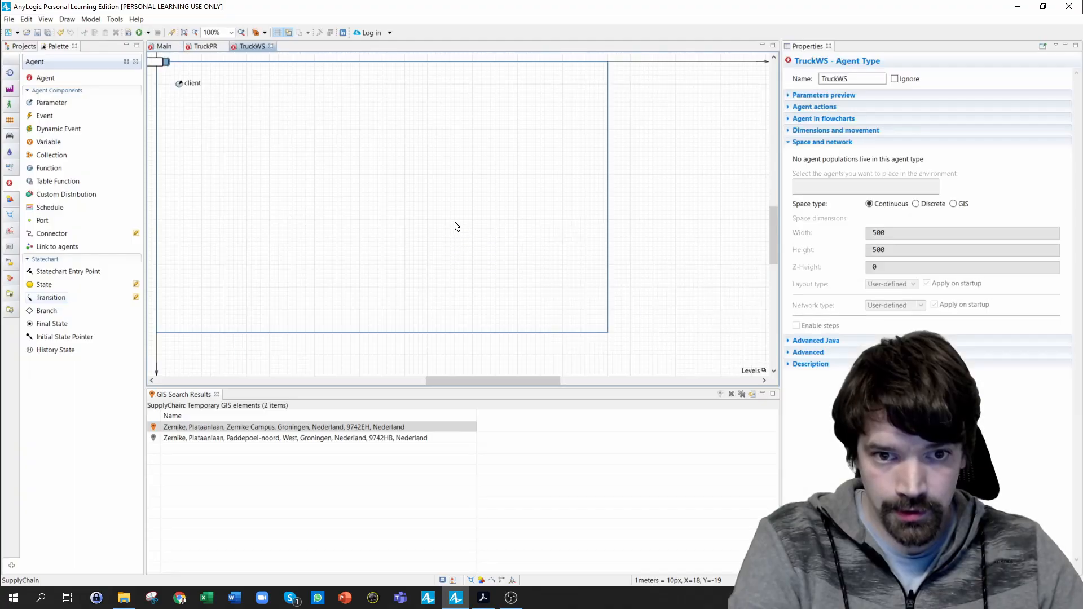
left_click(159, 64)
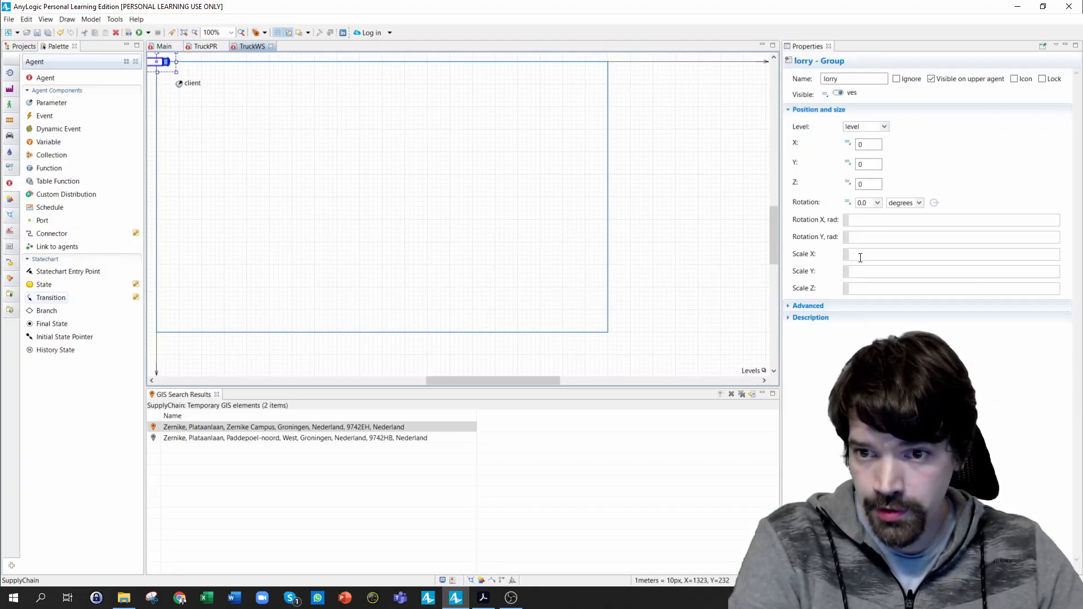
left_click(860, 254)
type("0.")
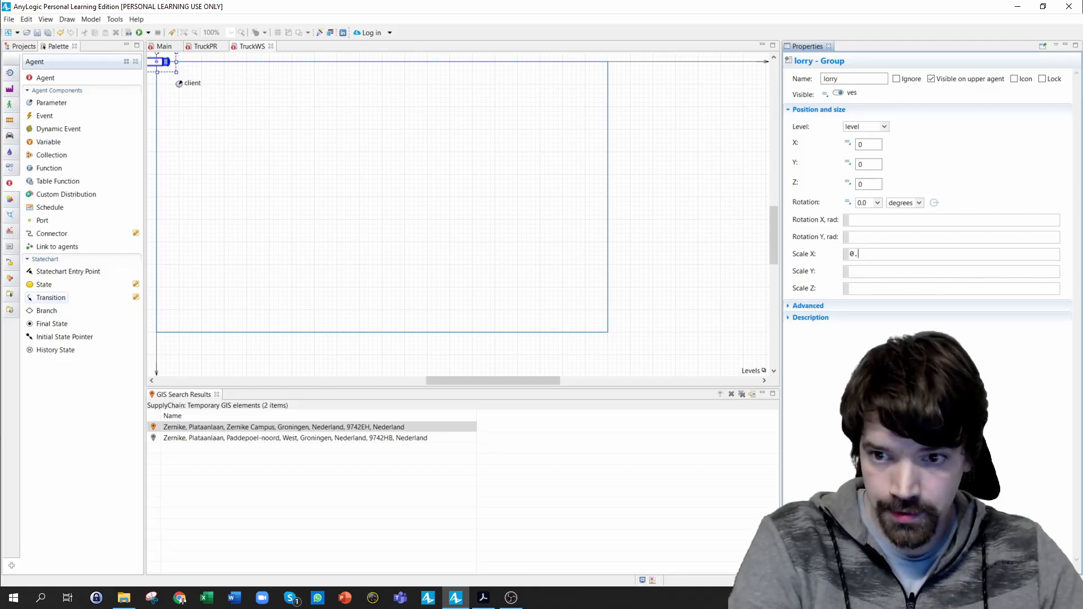
type("5")
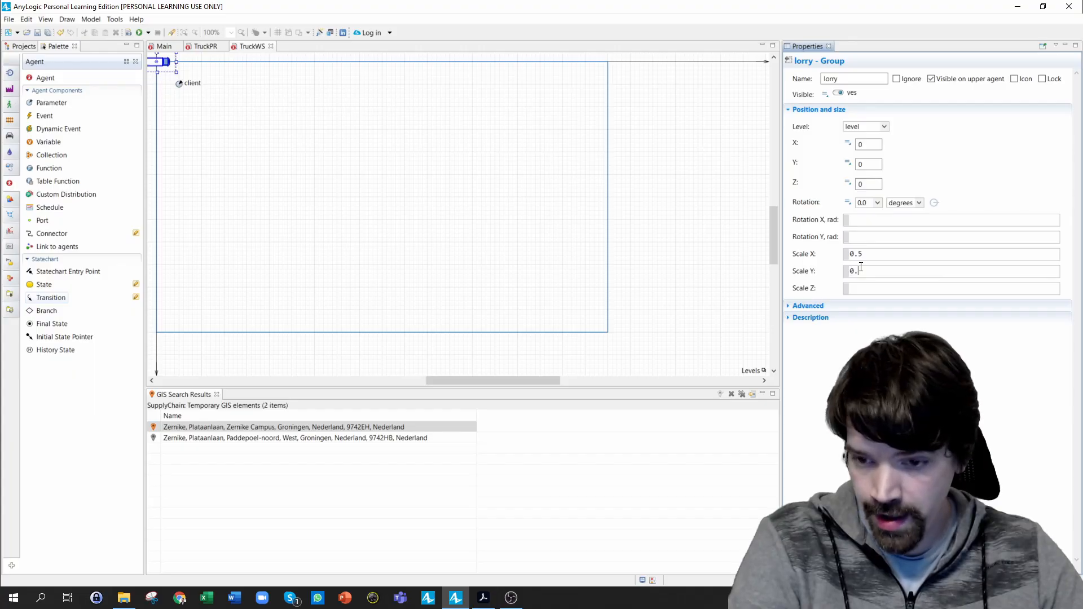
left_click(395, 239)
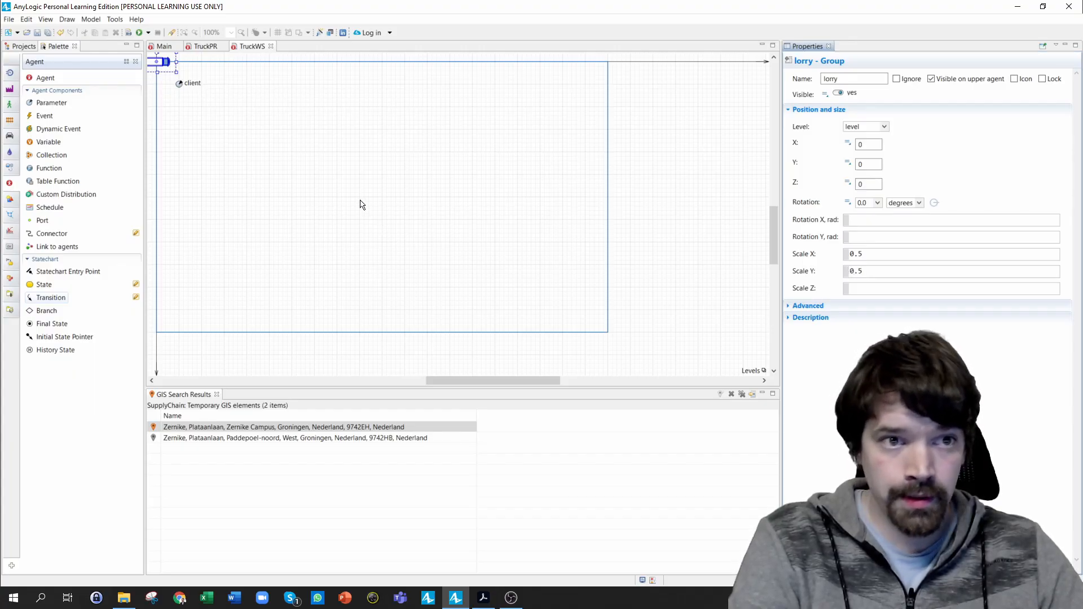
Run the SupplyChain model again to check the size of the truck animations on the map
left_click(139, 33)
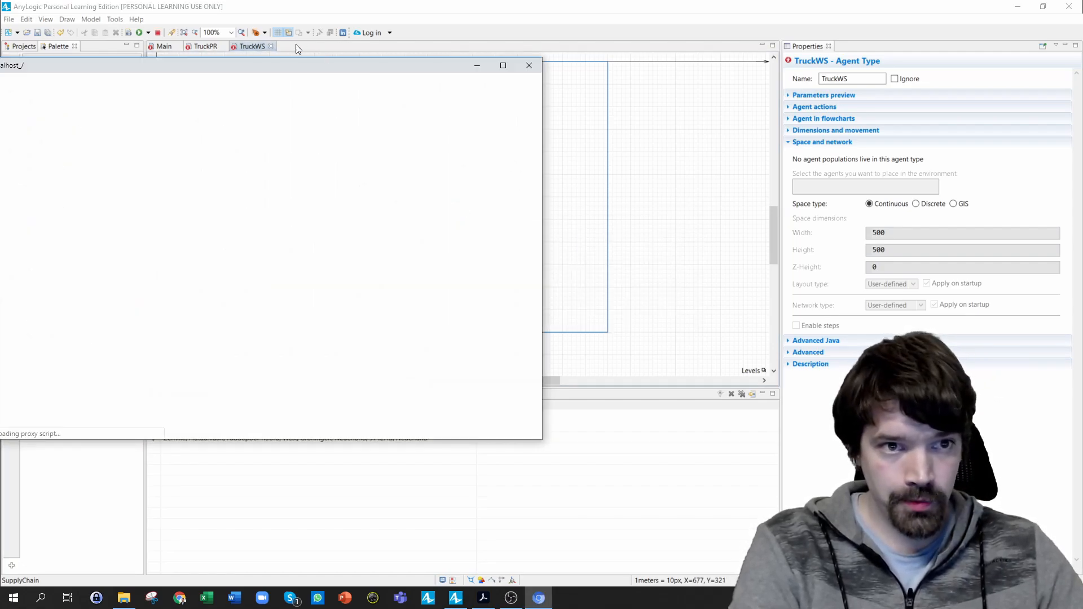
left_click_drag(262, 64, 449, 49)
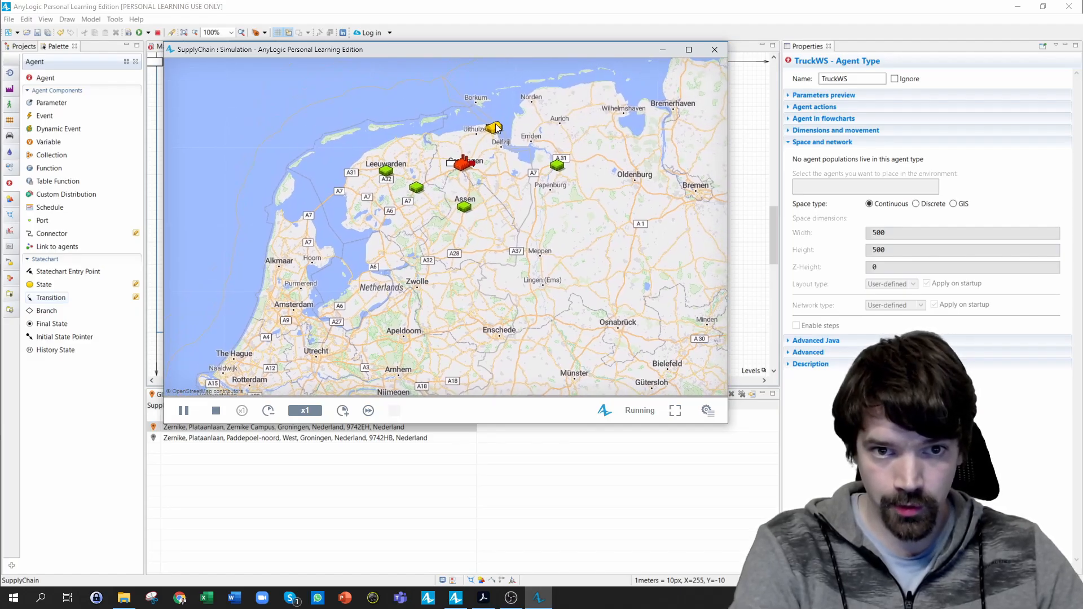
Close the simulation and begin creating an agent type only in Main, named Order, from scratch with no animation
left_click(720, 50)
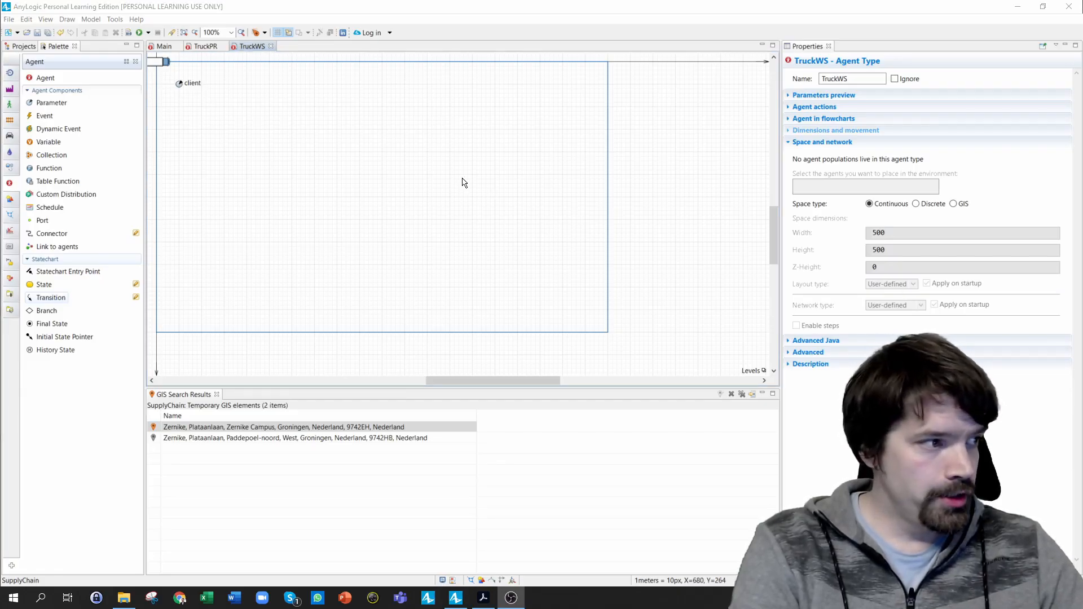
left_click(162, 46)
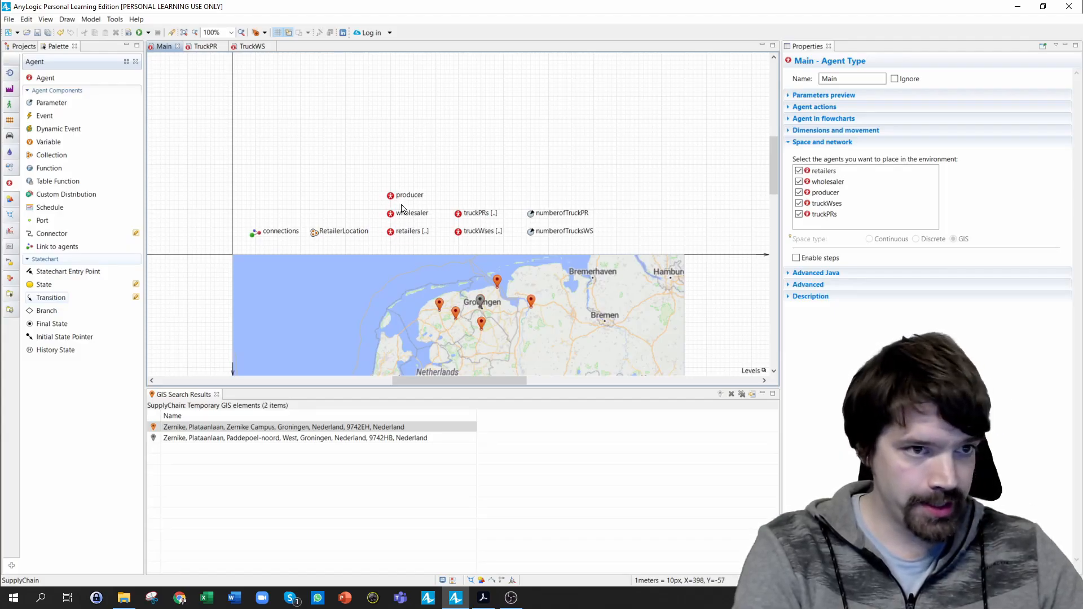
left_click_drag(46, 80, 458, 195)
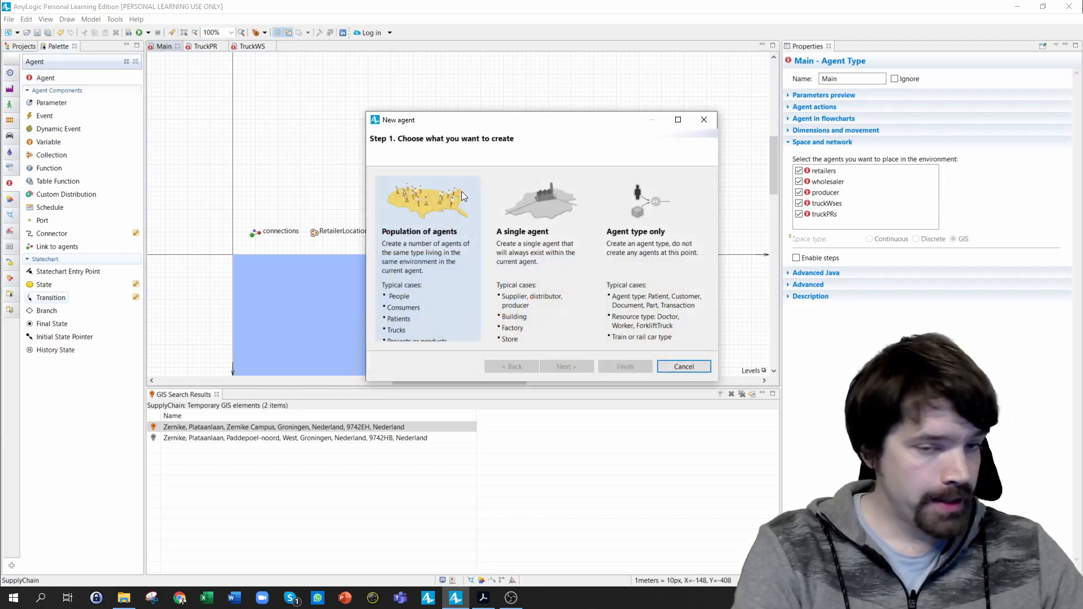
double_click(637, 233)
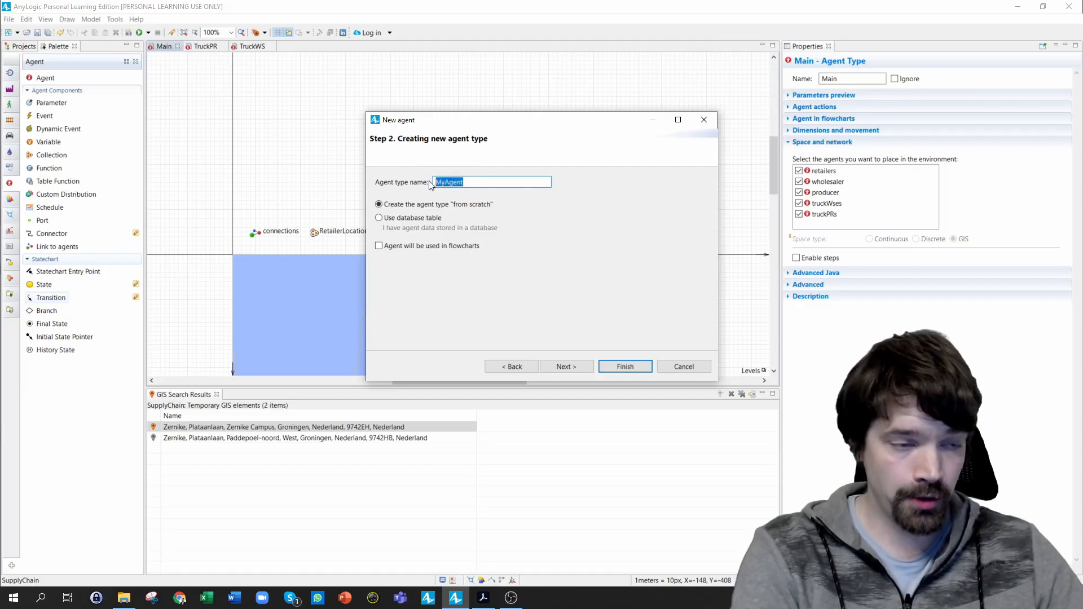
type("Order")
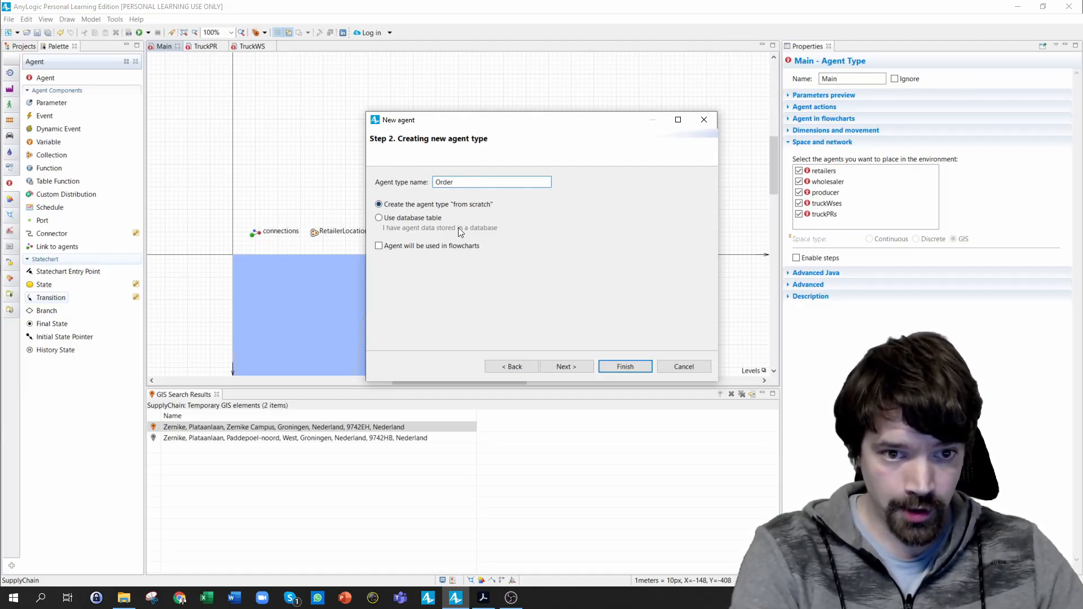
left_click(564, 368)
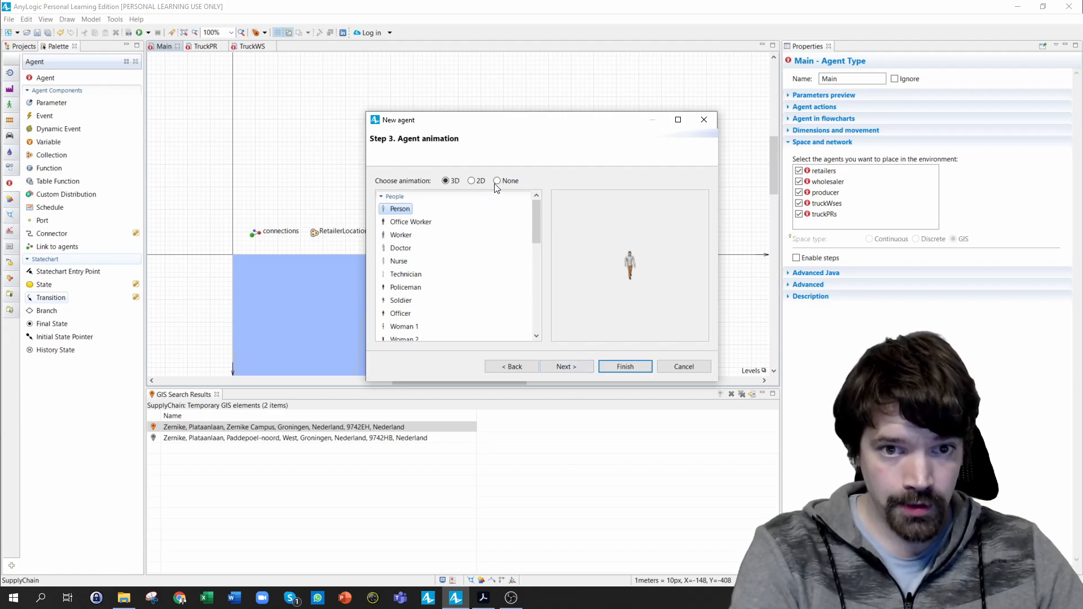
left_click(497, 181)
left_click(553, 364)
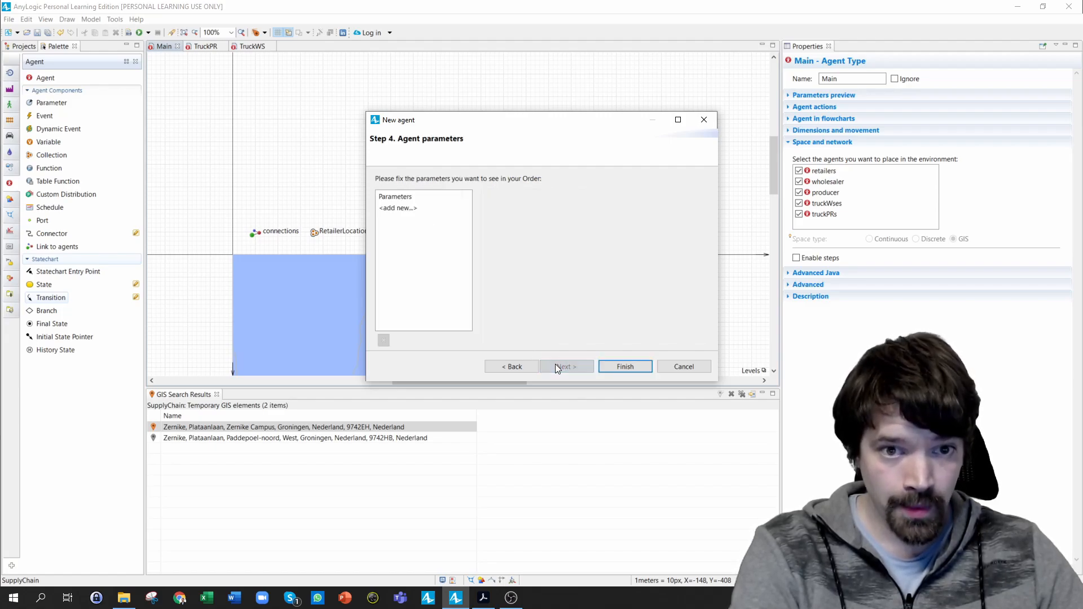
Add a parameter named customerRT to the Order agent type, using Other with Retailer as its type
left_click(396, 208)
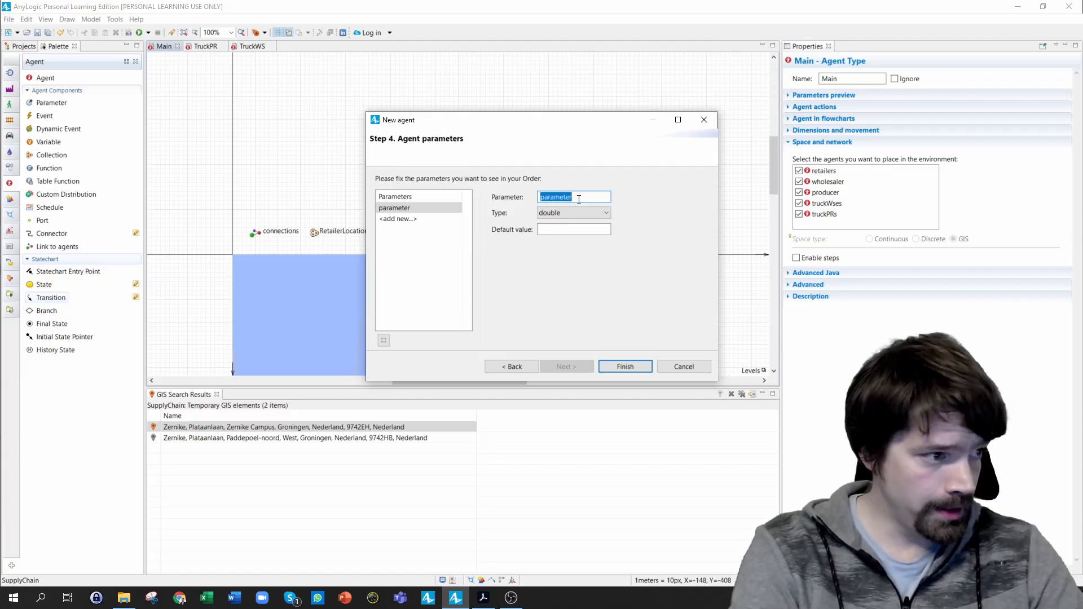
type("cu")
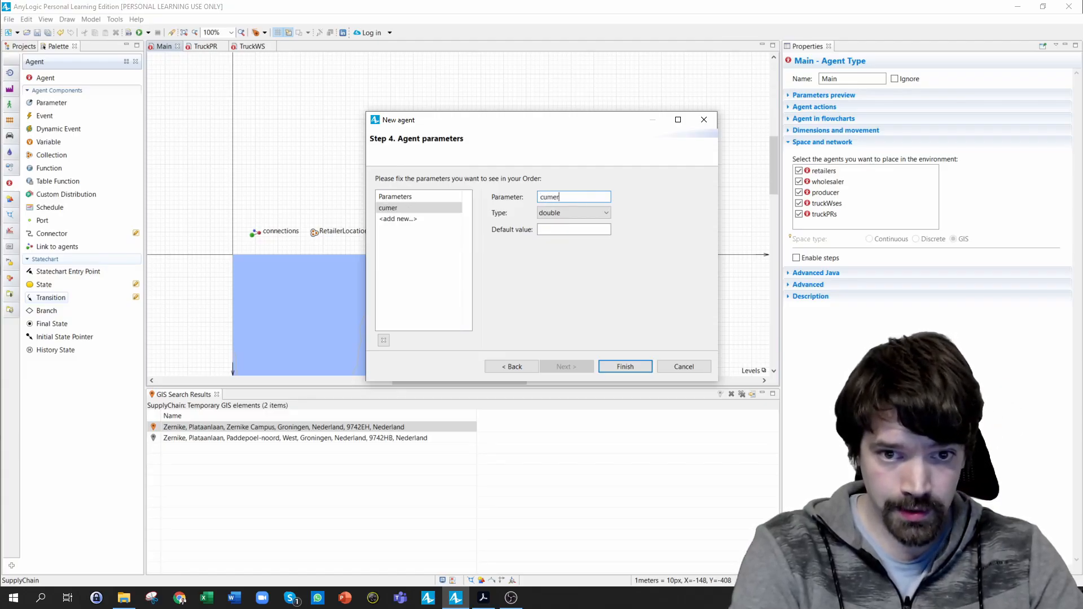
type("stomer")
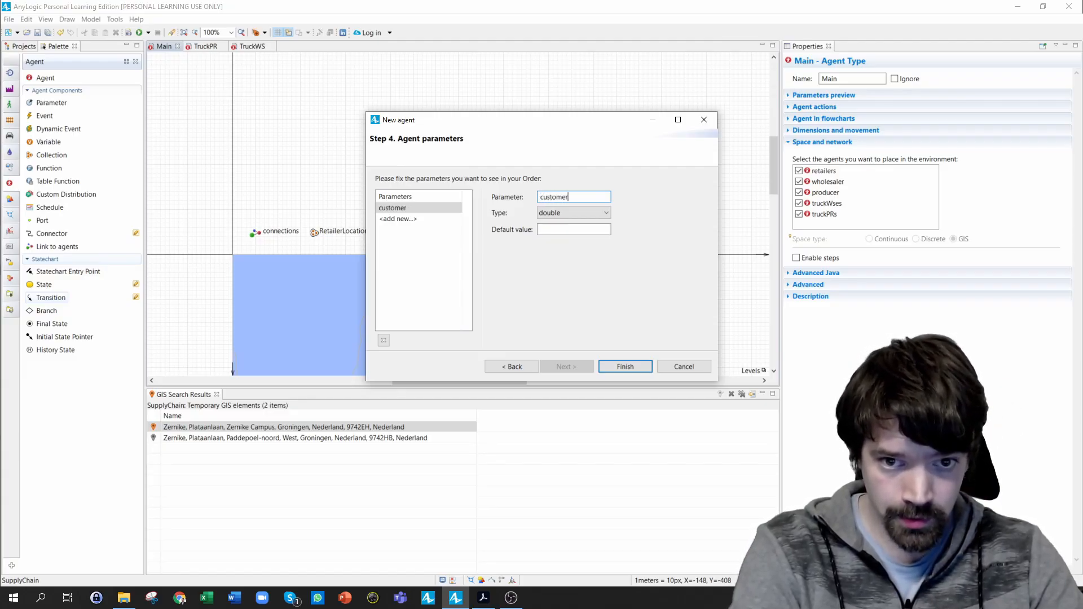
type("RT")
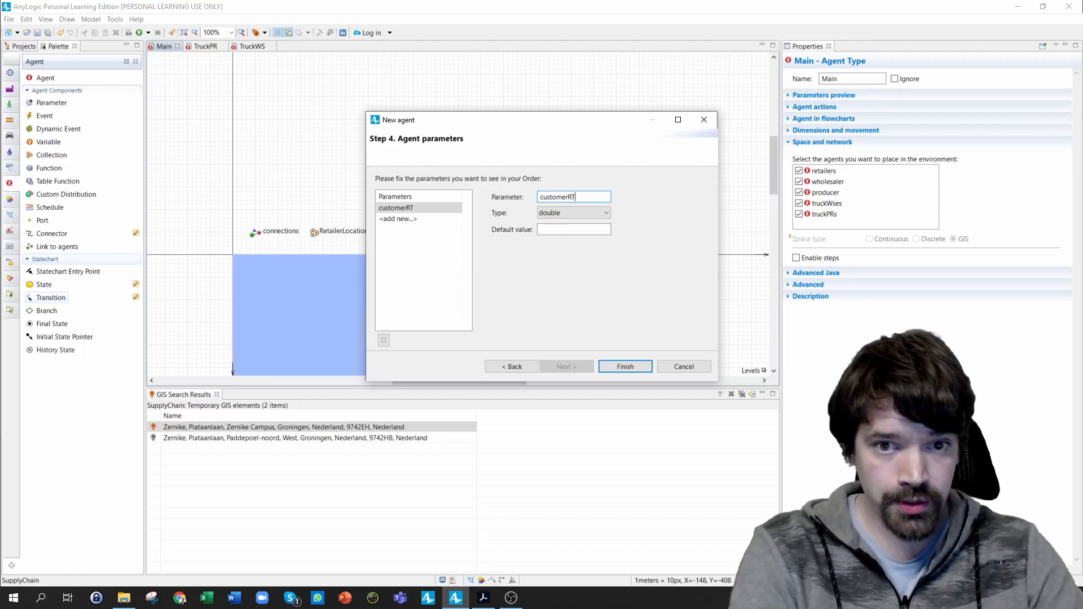
left_click(566, 212)
left_click(553, 358)
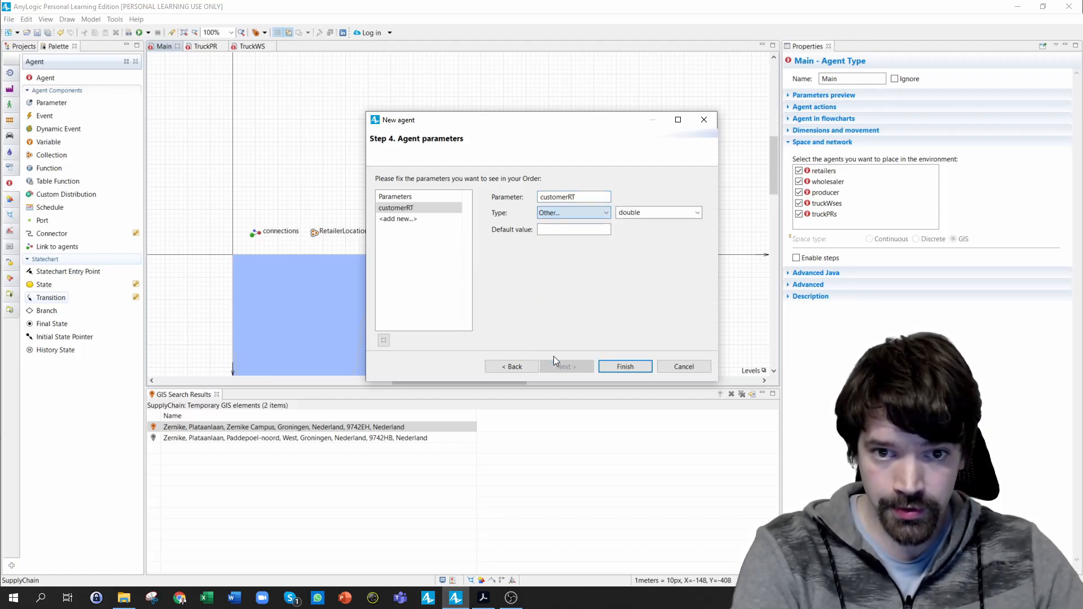
double_click(628, 213)
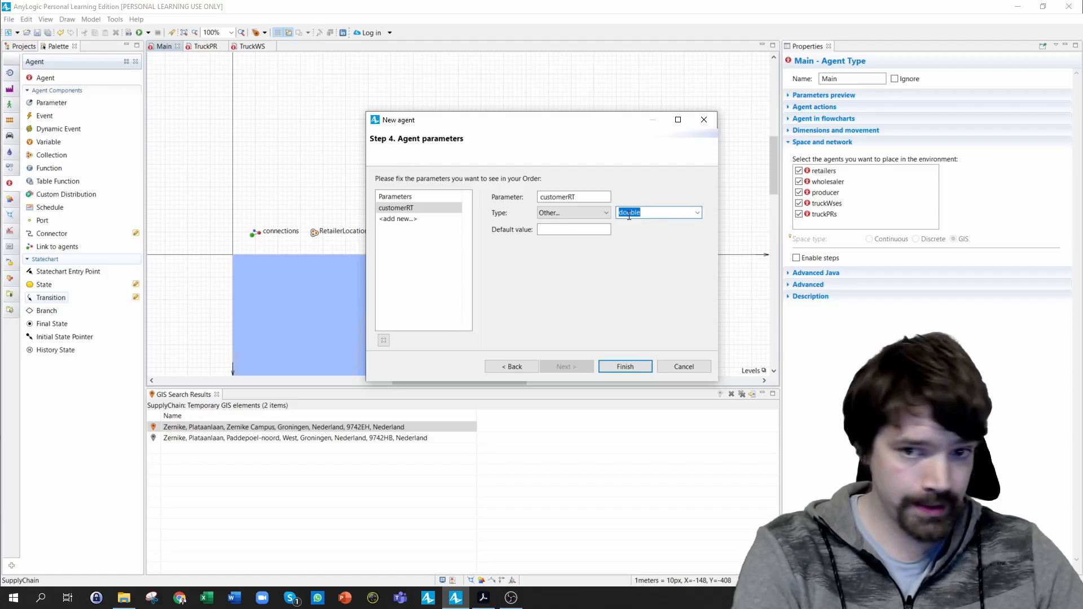
left_click(698, 213)
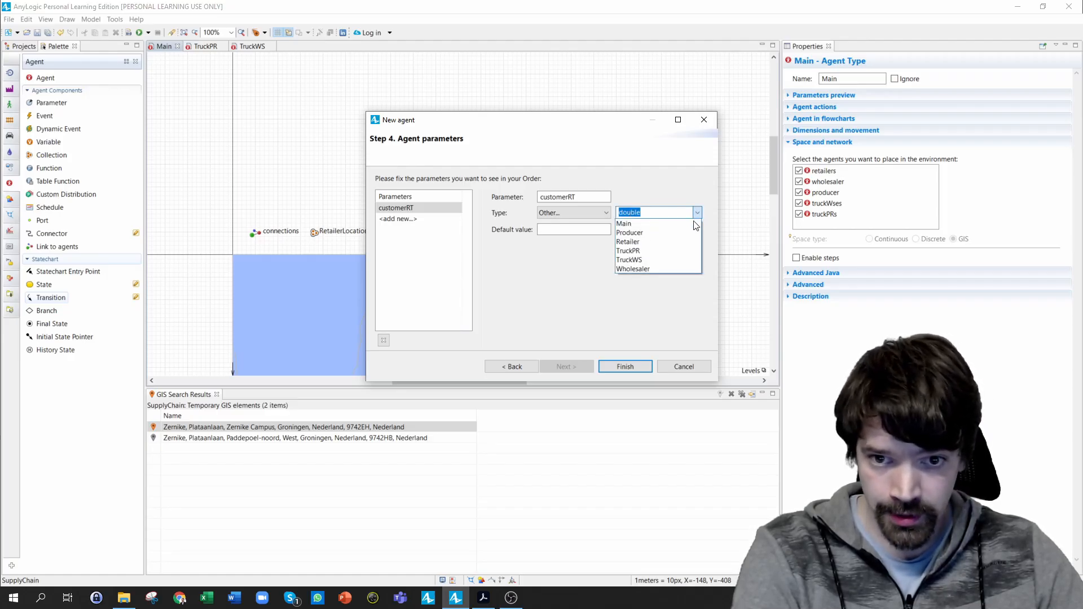
left_click(647, 247)
Add a parameter named prod_type of type int to the Order agent type
left_click(401, 220)
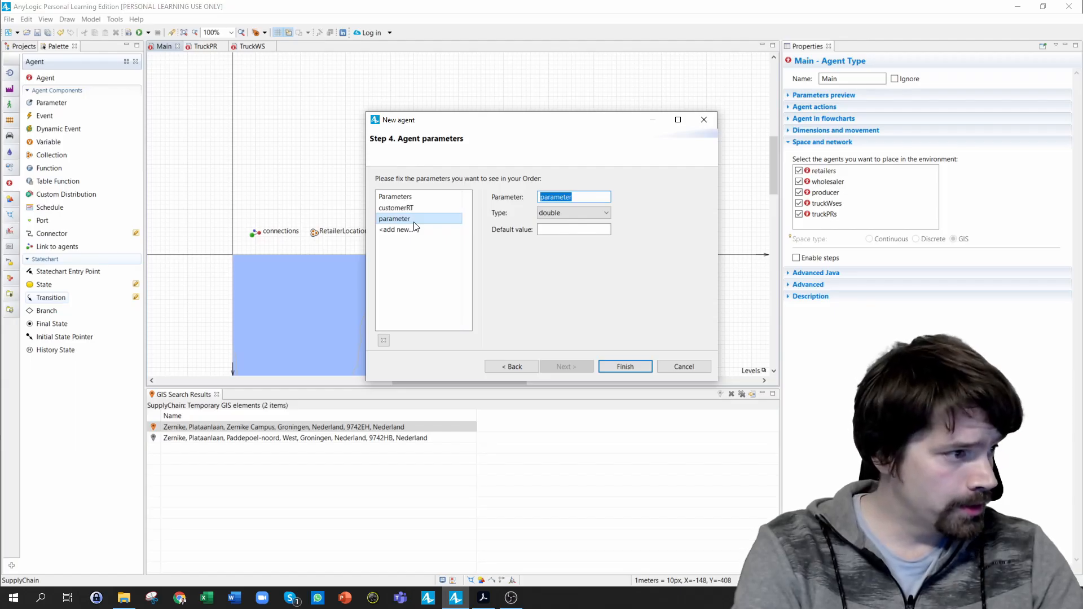
type("pro")
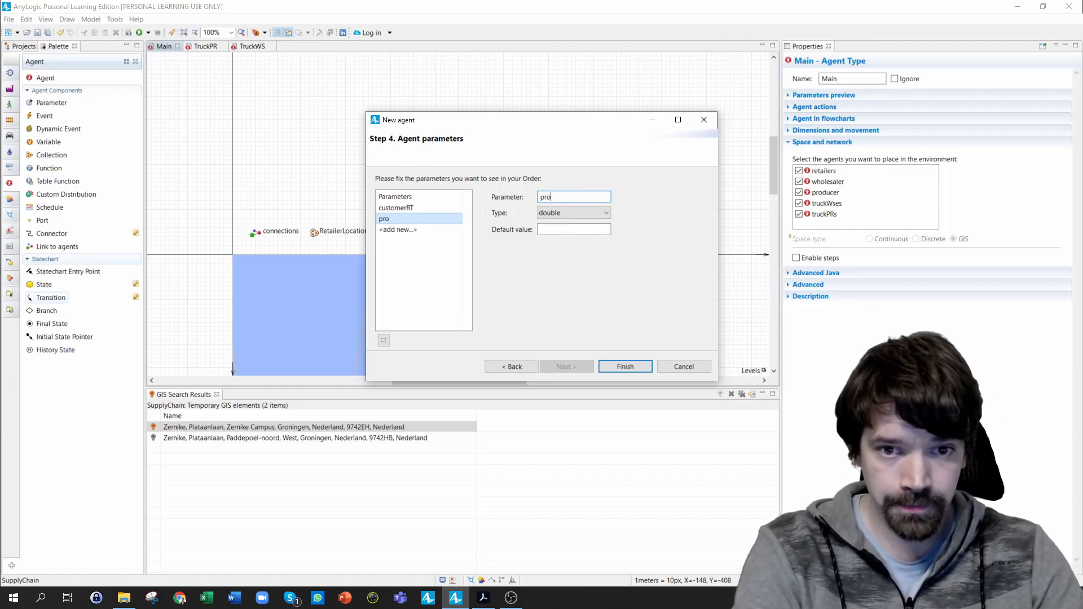
type("d")
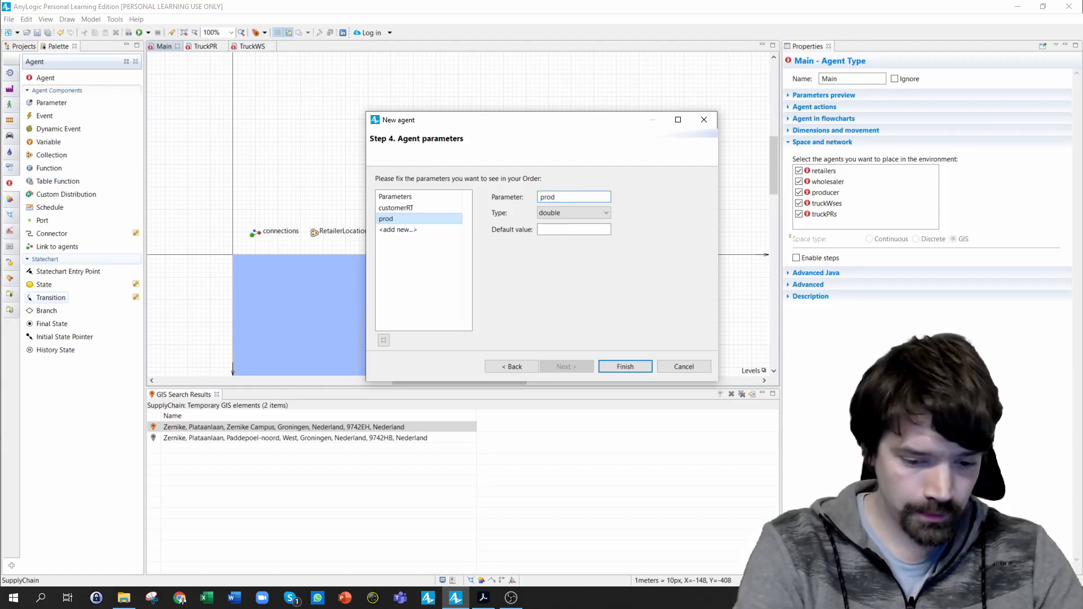
type("_type")
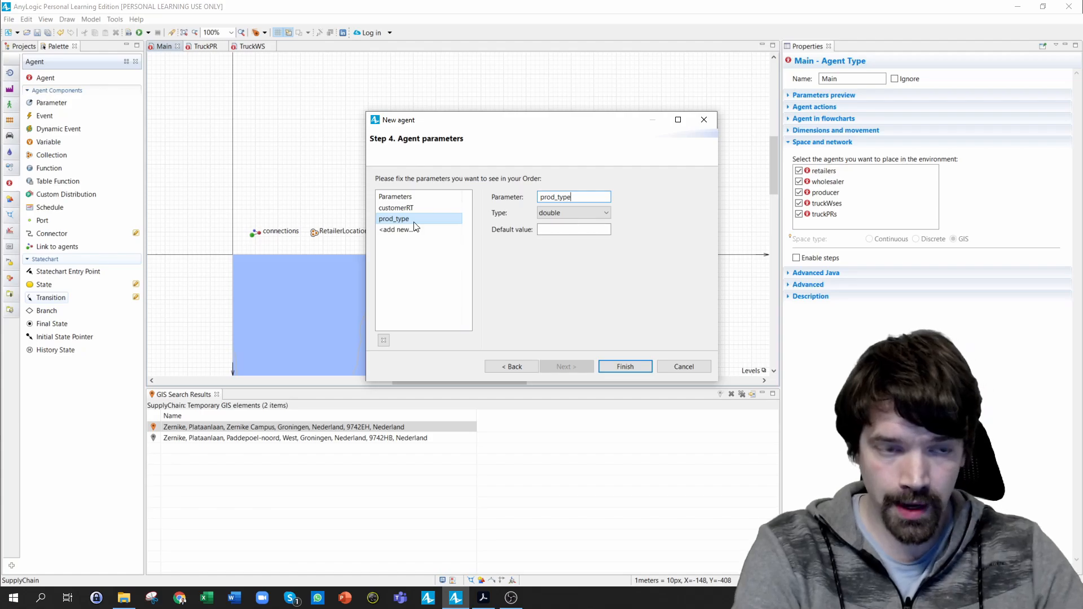
left_click(558, 213)
left_click(555, 224)
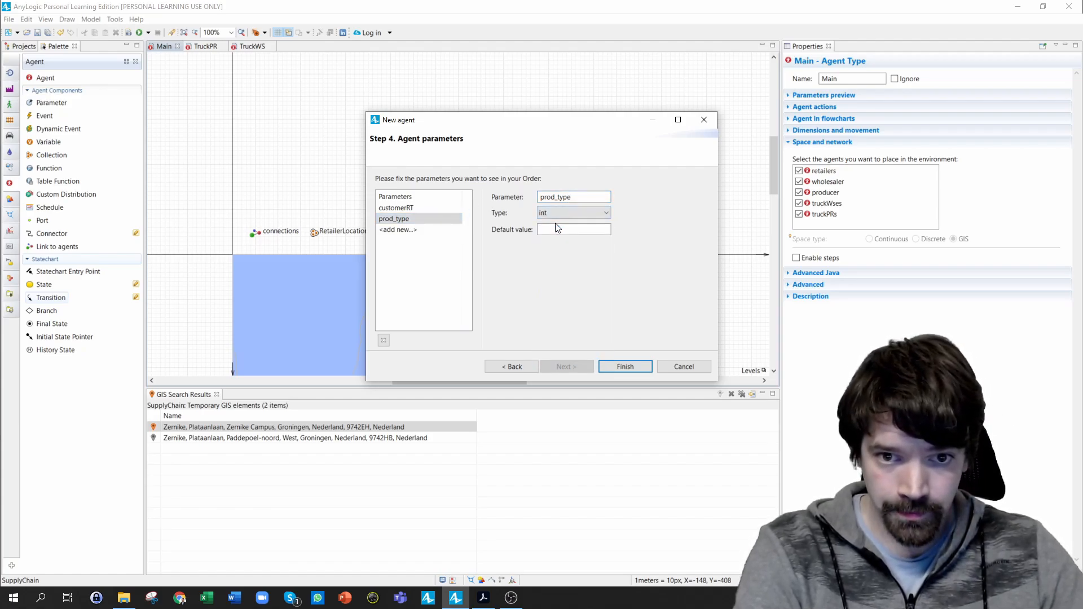
Add a parameter named quantity of type int to the Order agent type
left_click(398, 230)
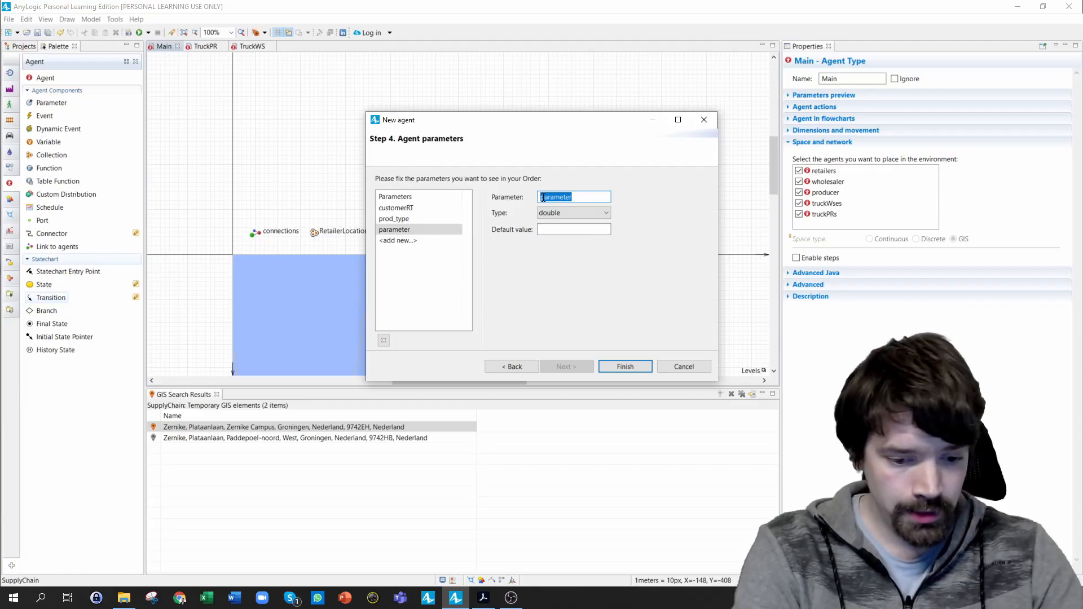
type("quantity")
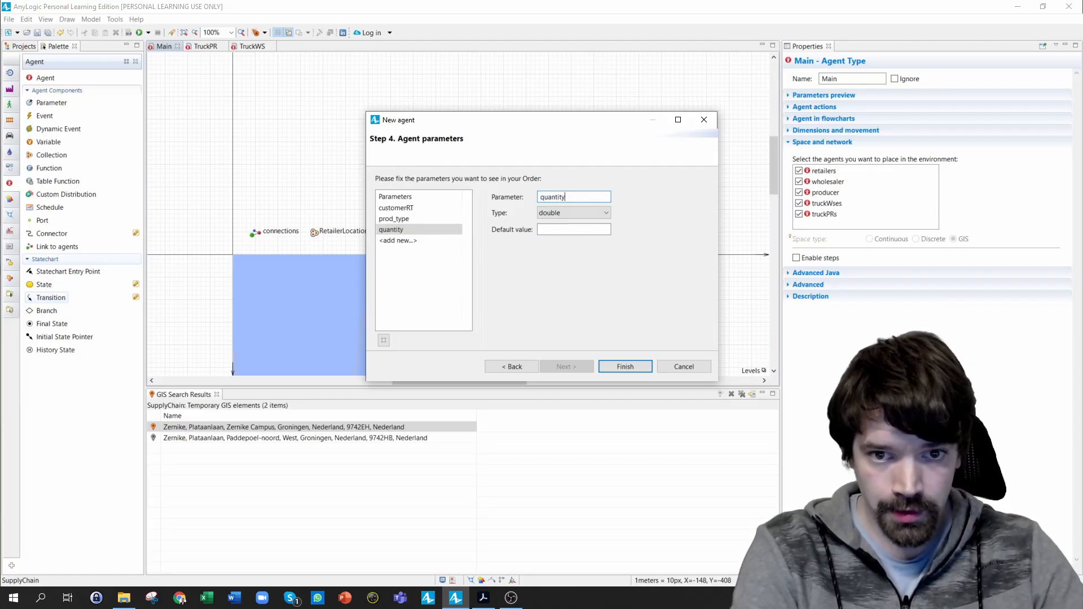
left_click(566, 212)
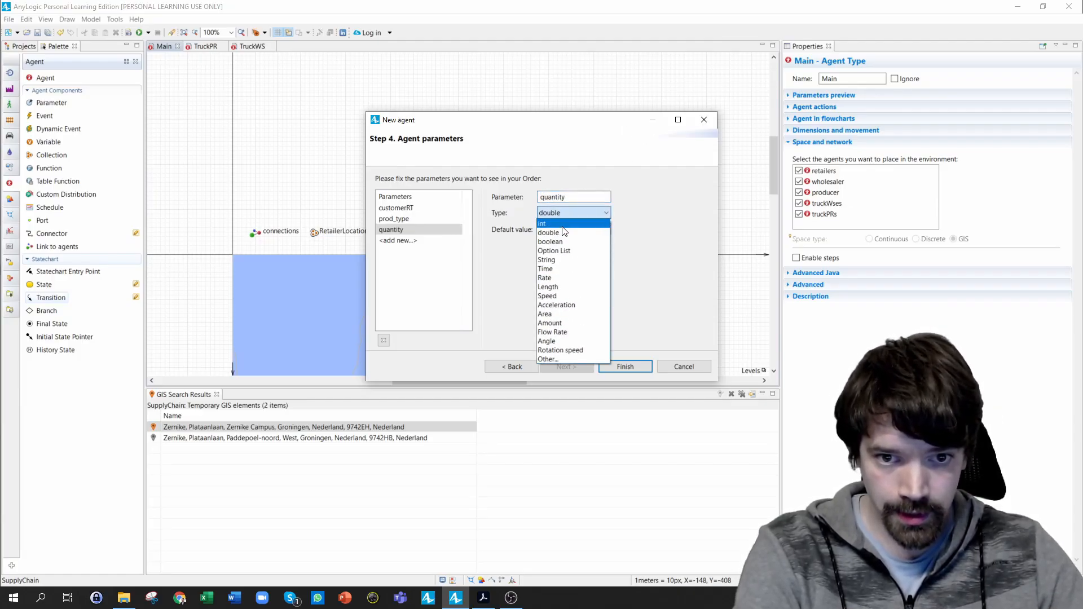
left_click(559, 224)
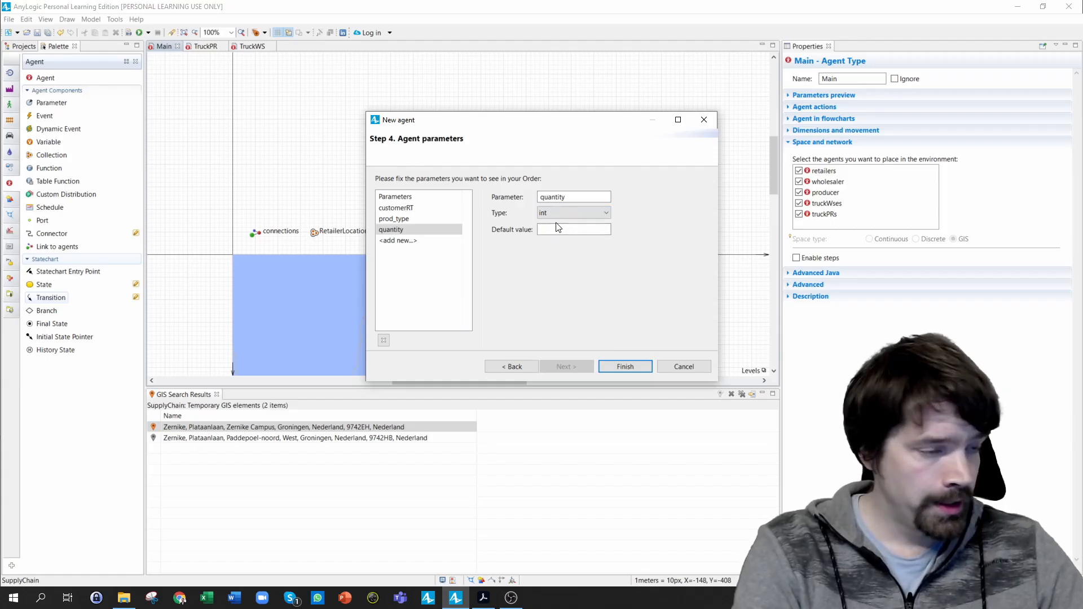
Add a parameter named arrival_time of type double and finish creating the Order agent type
left_click(400, 241)
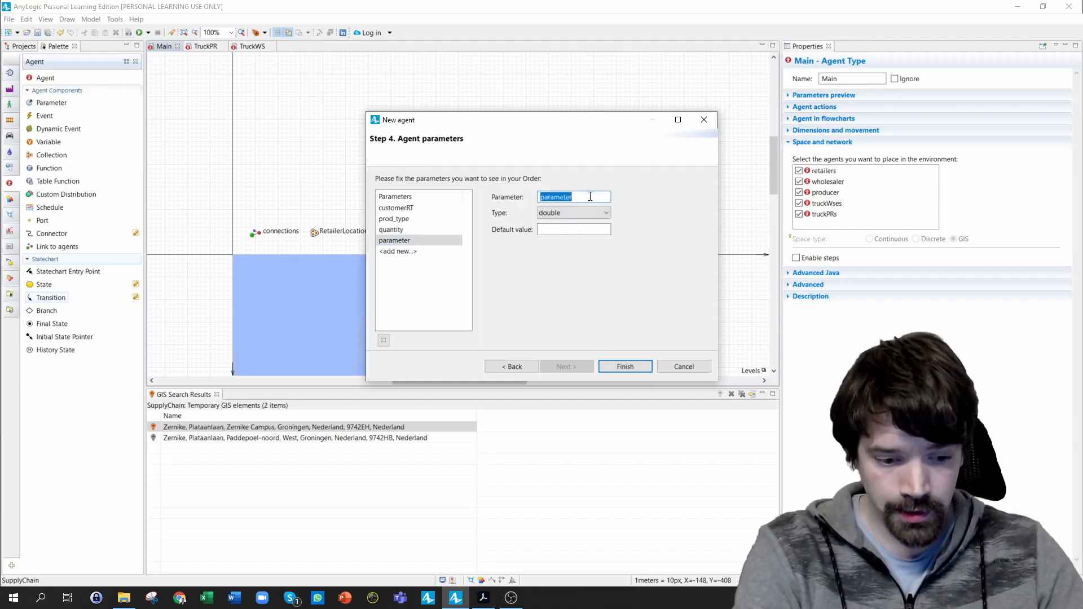
type("arrival")
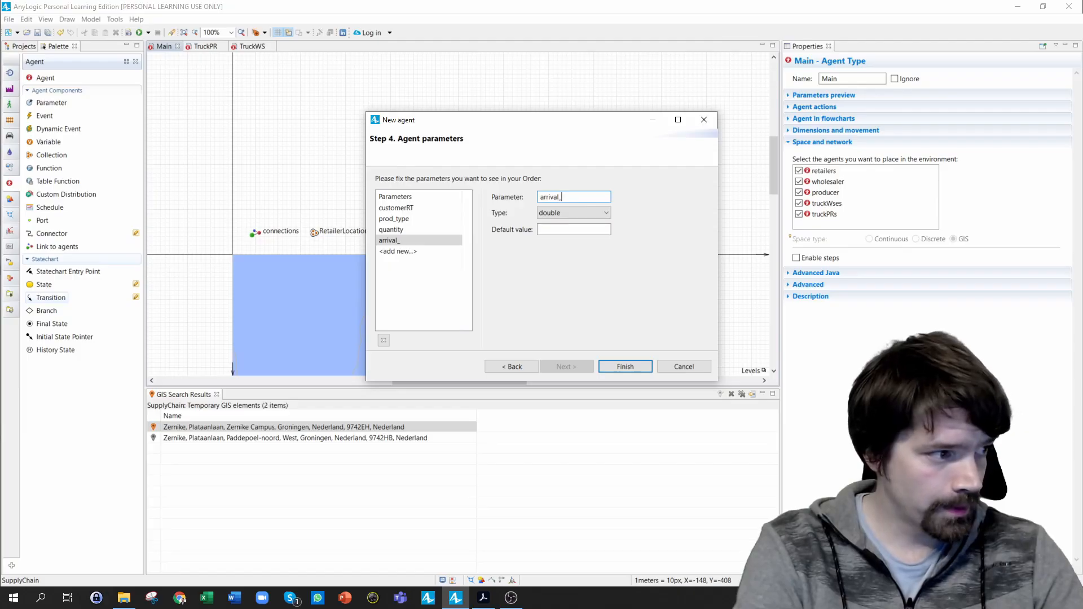
type("_time")
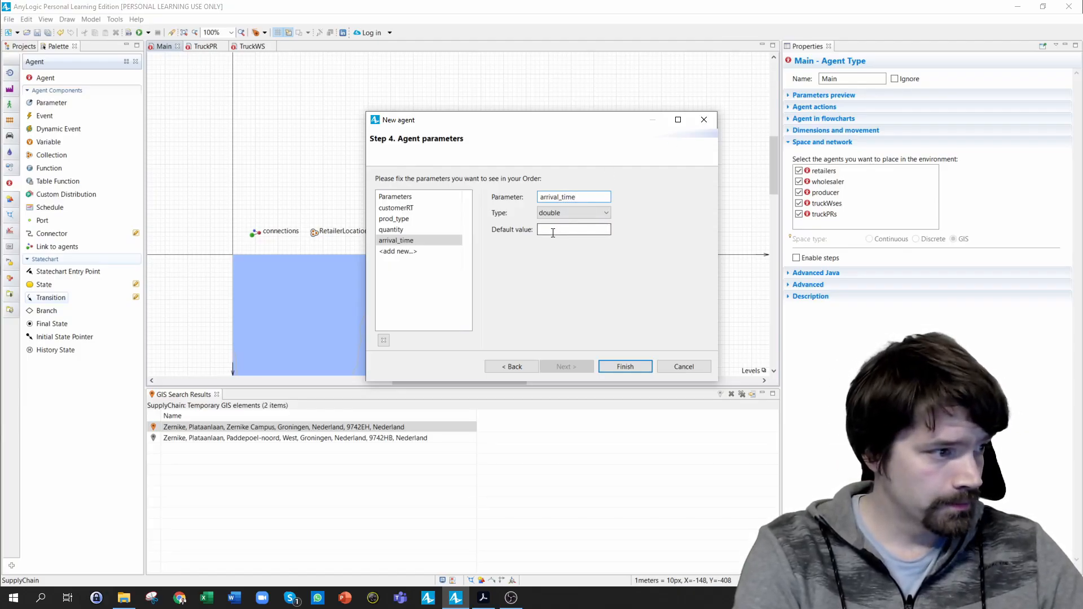
left_click(628, 364)
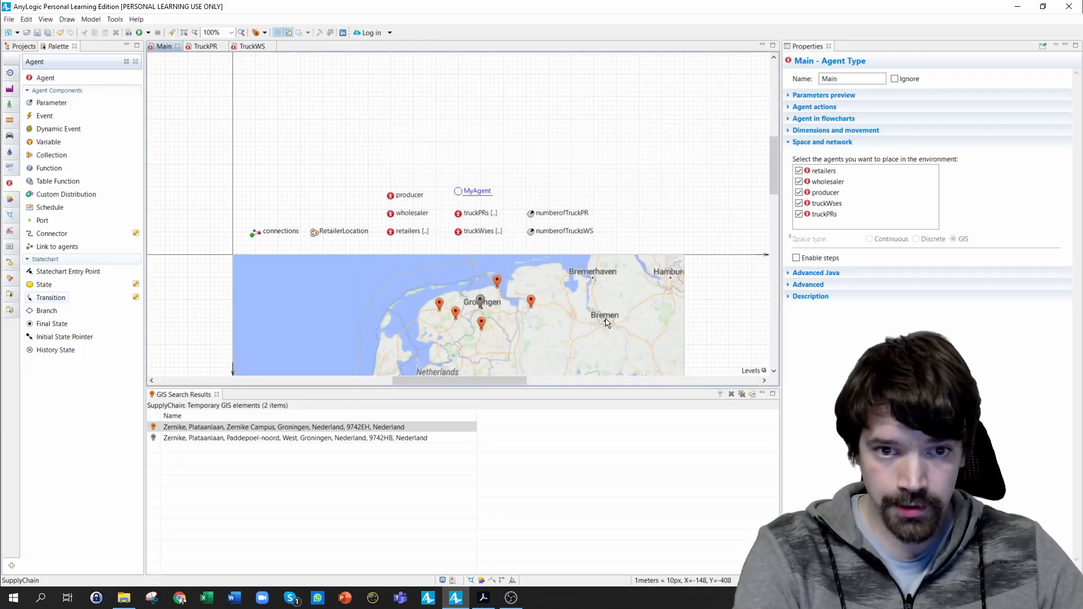
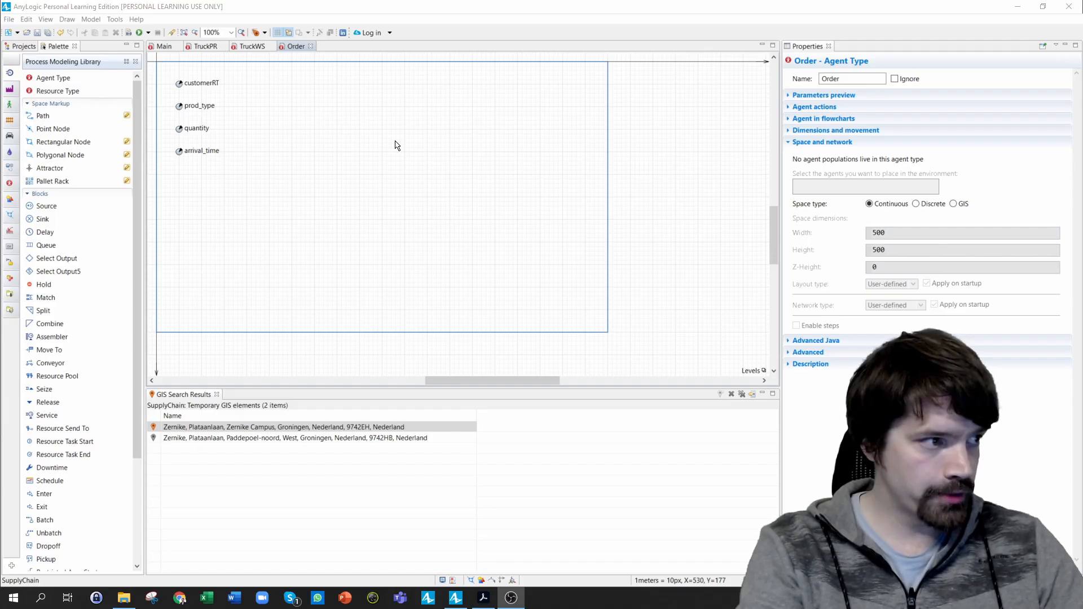
Add a Resource Pool block named trucksWS to the Wholesaler agent type
left_click(26, 48)
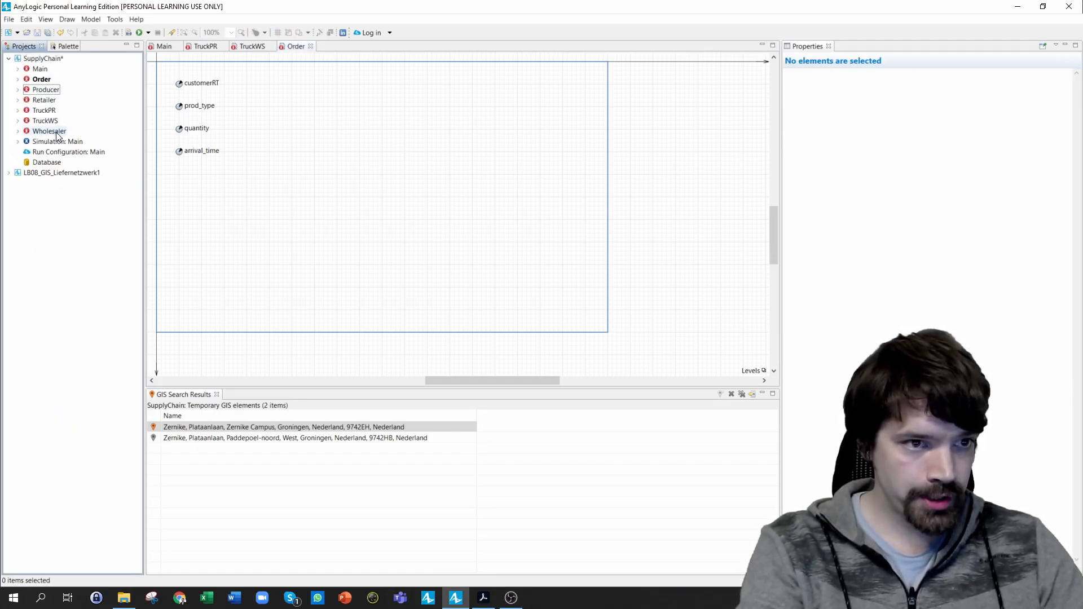
left_click(55, 133)
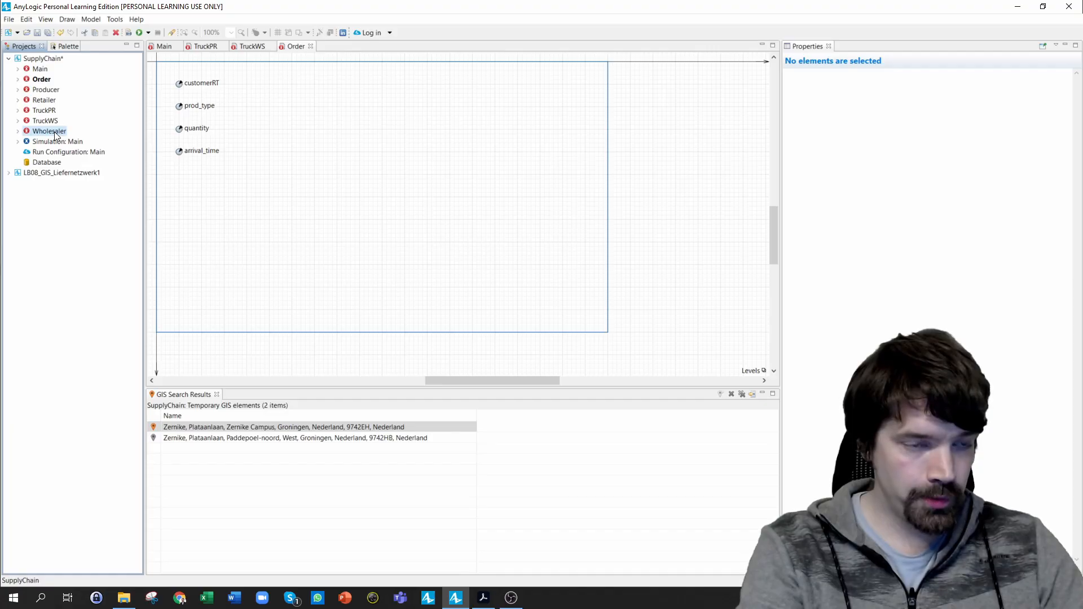
double_click(55, 133)
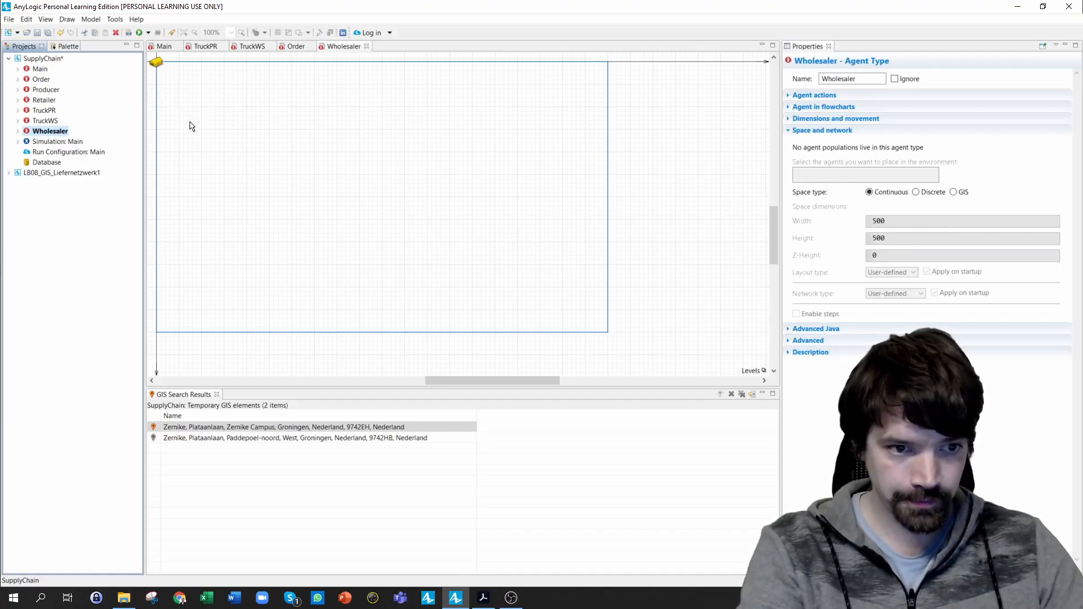
left_click(63, 46)
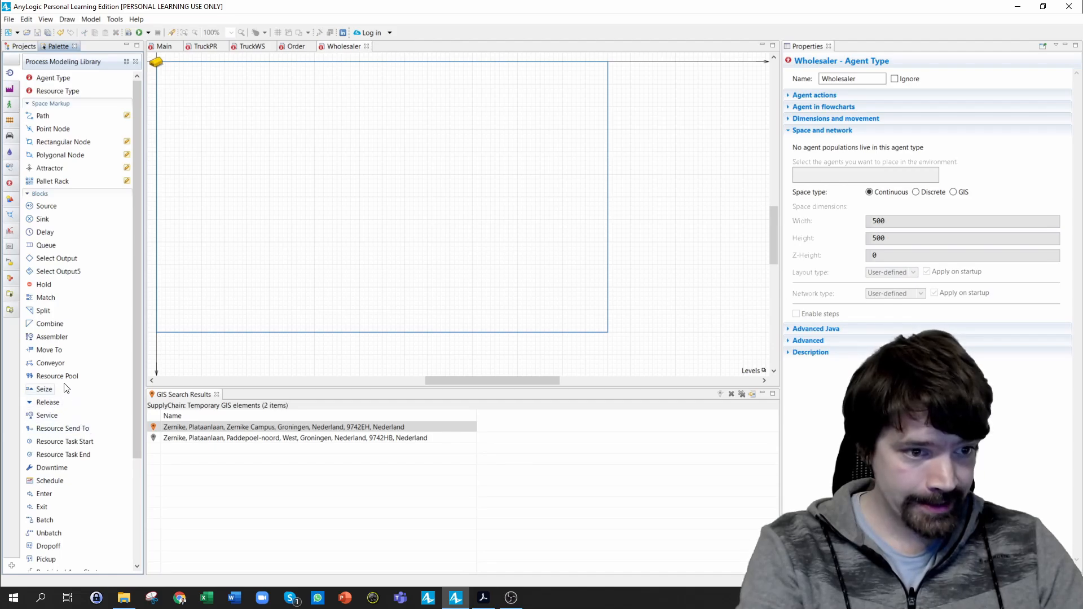
left_click_drag(69, 376, 189, 85)
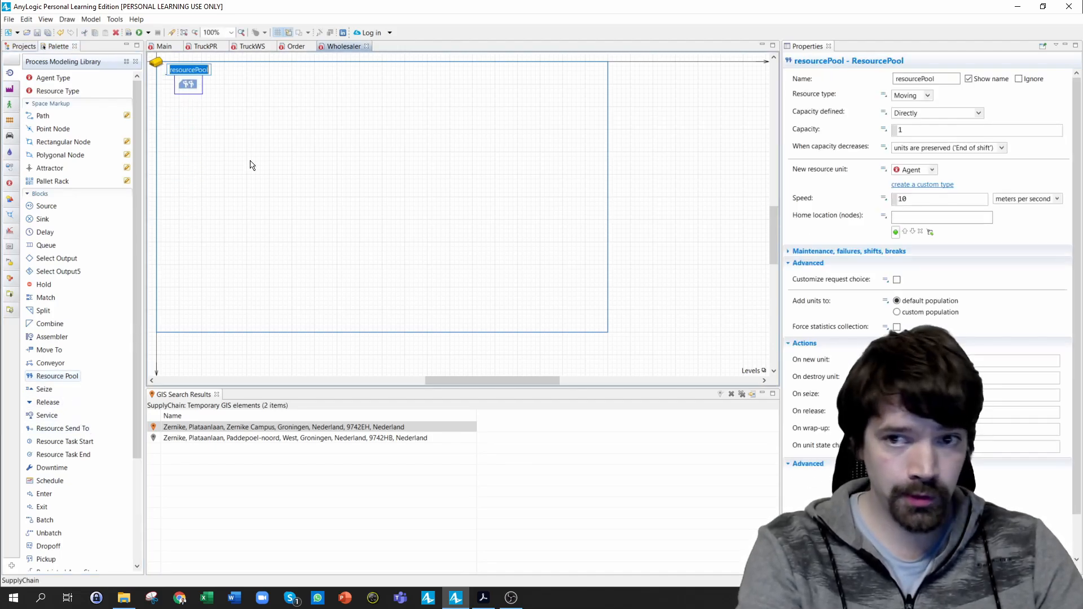
key("BackSpace")
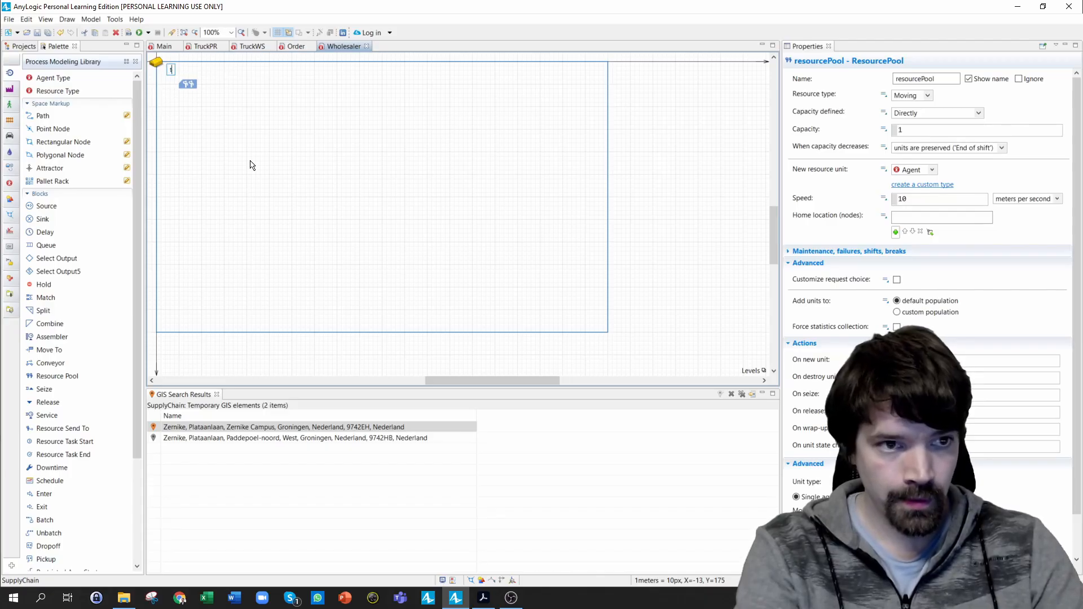
type("trucks")
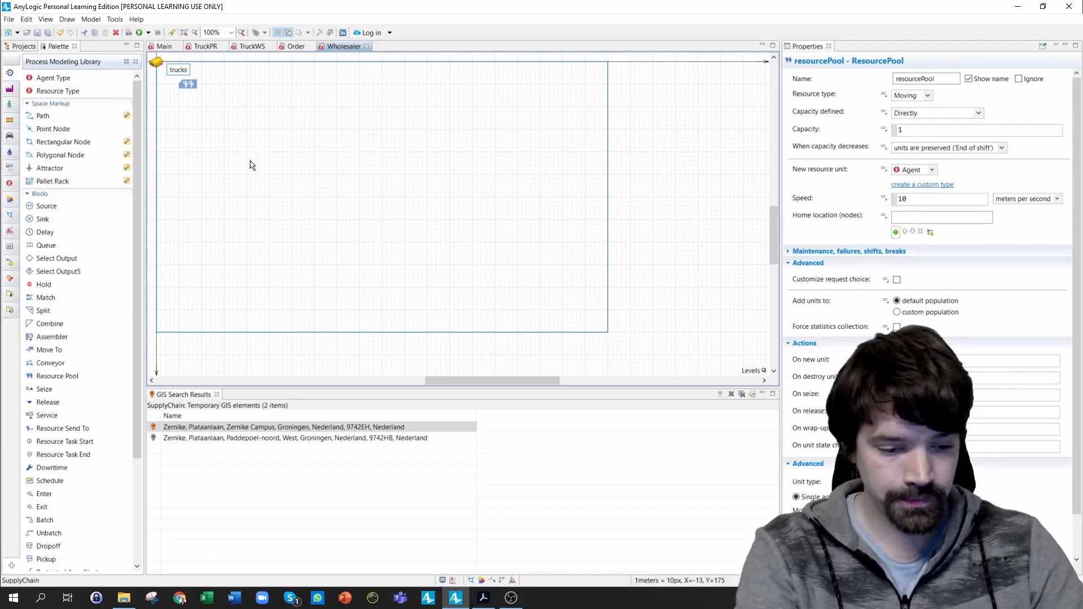
type("WS")
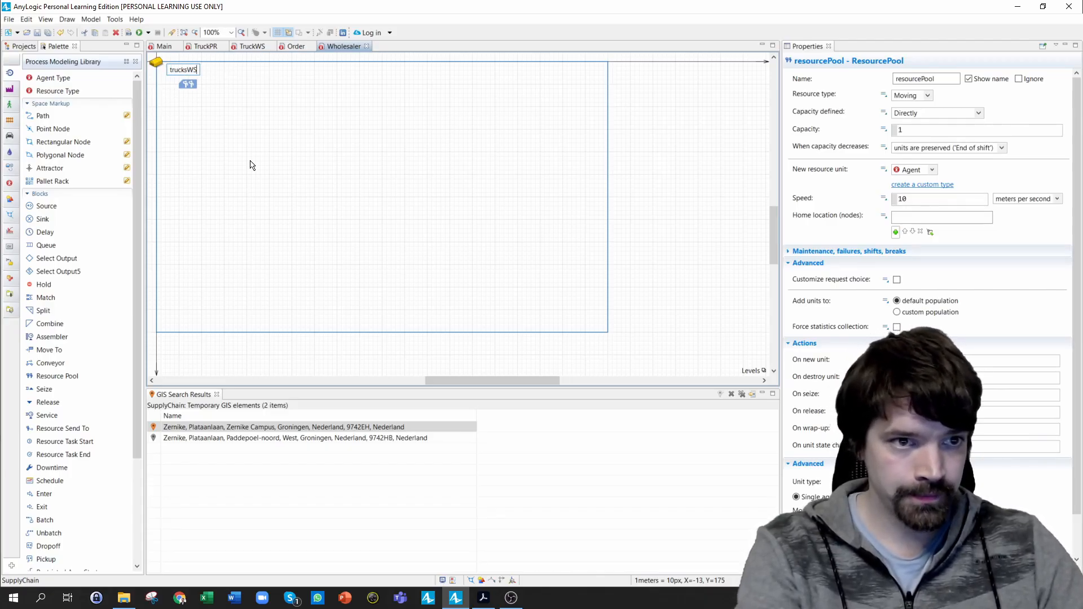
key("Return")
Set the capacity of the trucksWS resource pool to main.numberofTrucksWS
scroll(235, 149, "up", 3)
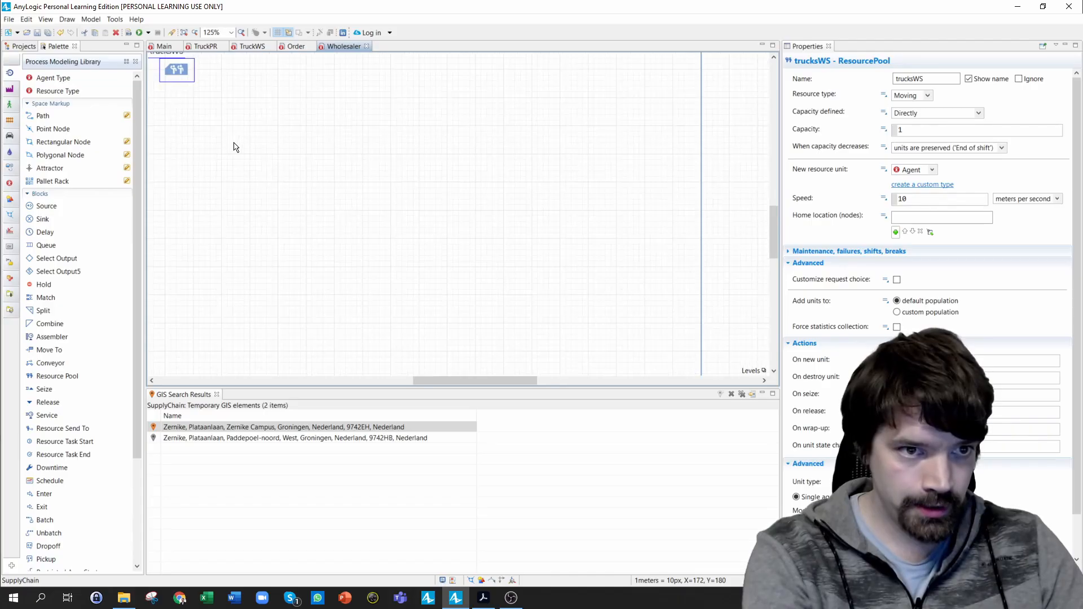
left_click_drag(236, 149, 389, 381)
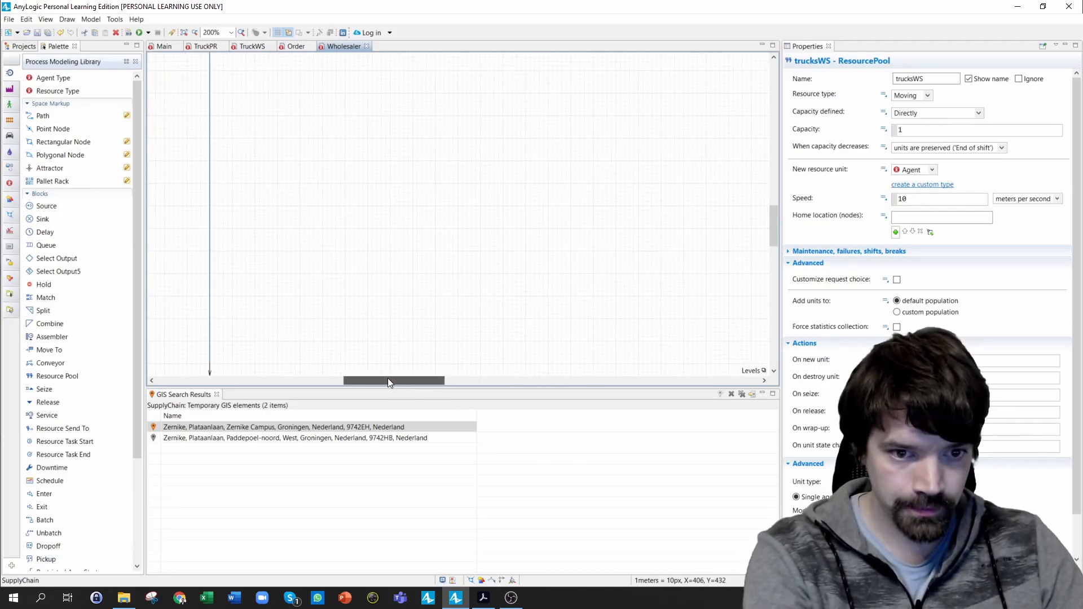
scroll(336, 281, "up", 3)
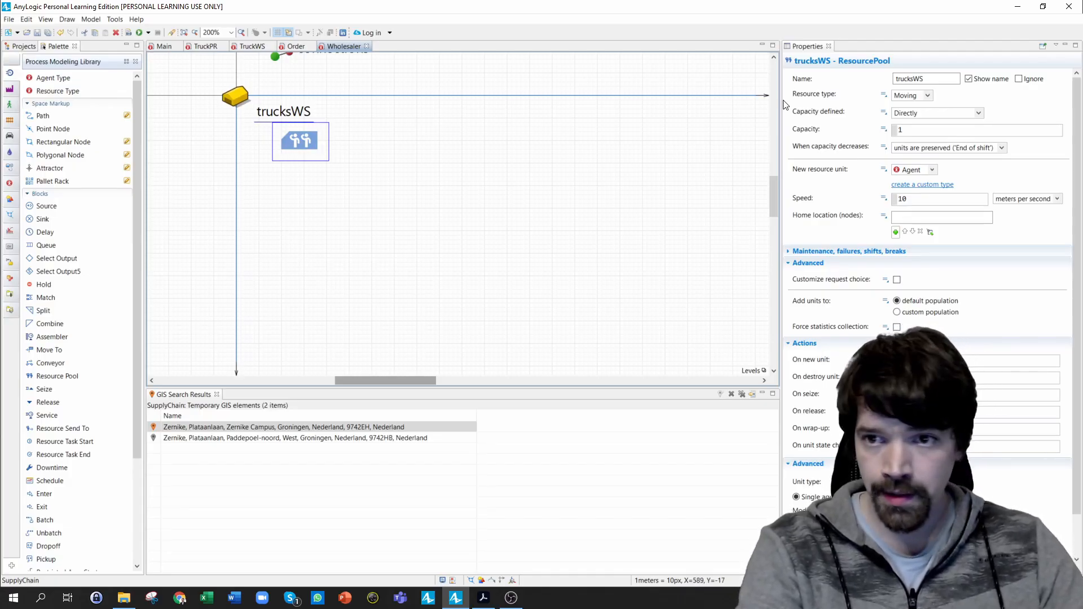
left_click(888, 130)
double_click(888, 131)
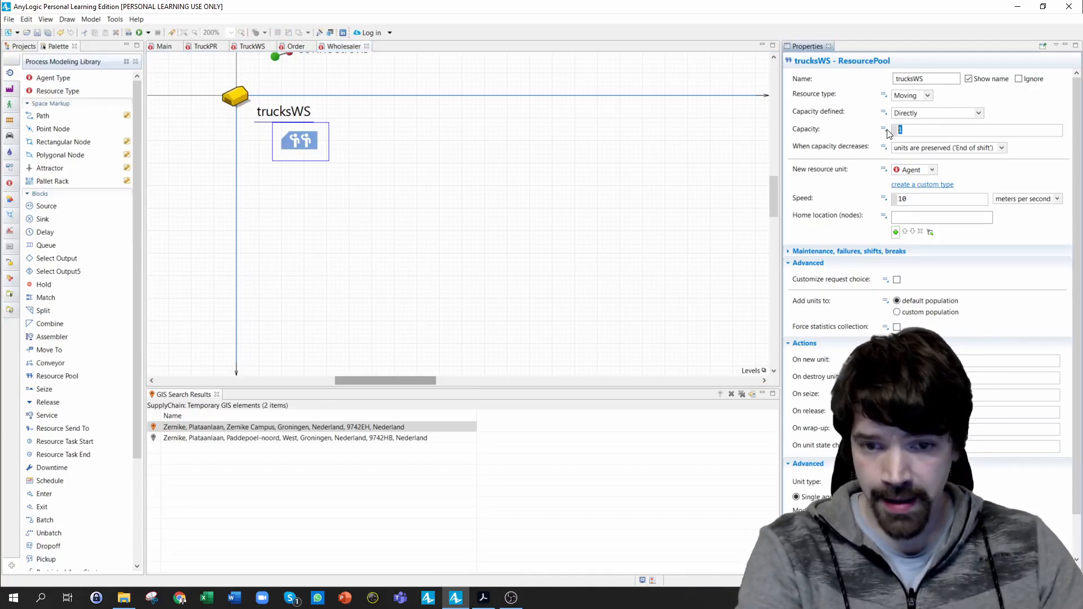
type("main")
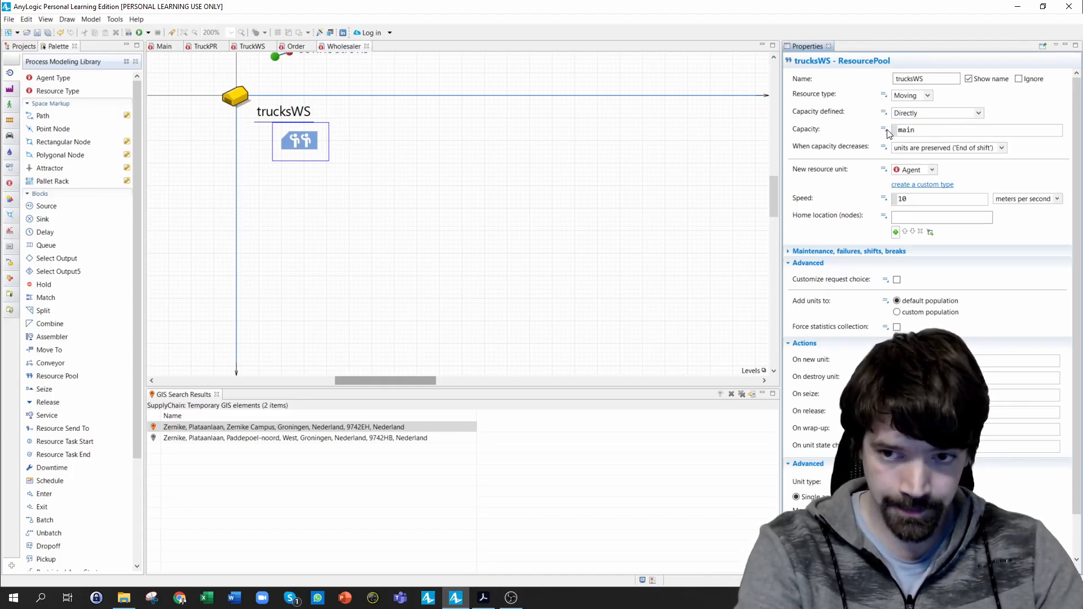
type(".number")
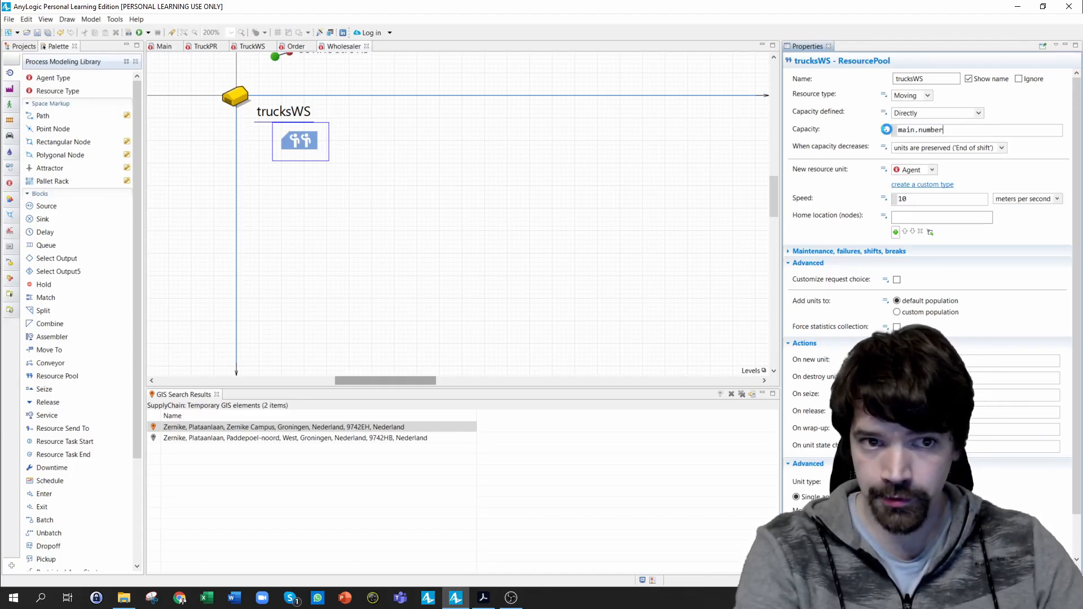
key("ctrl+space")
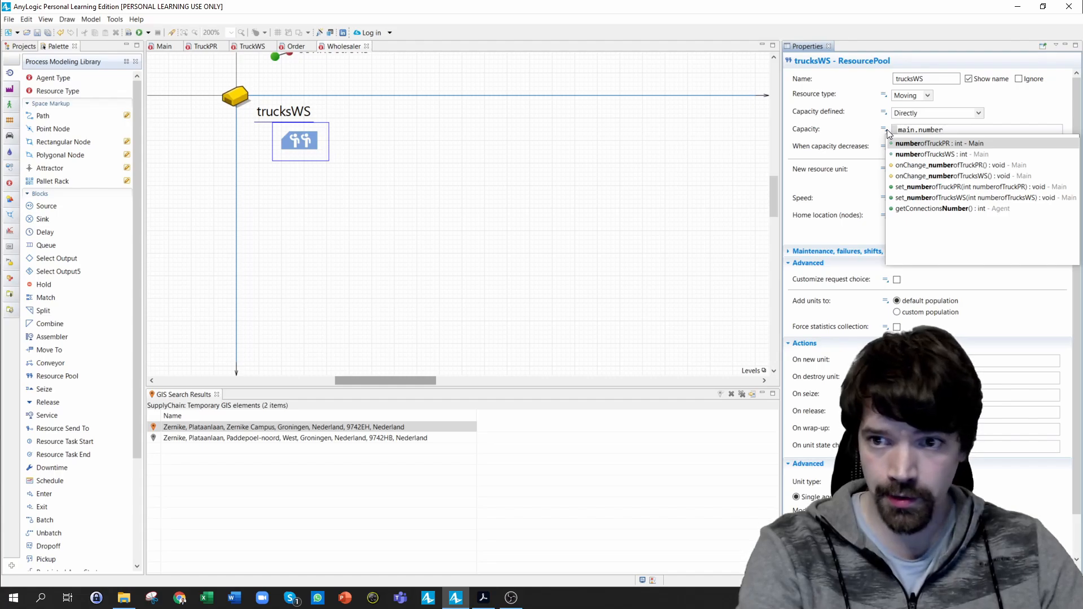
double_click(929, 155)
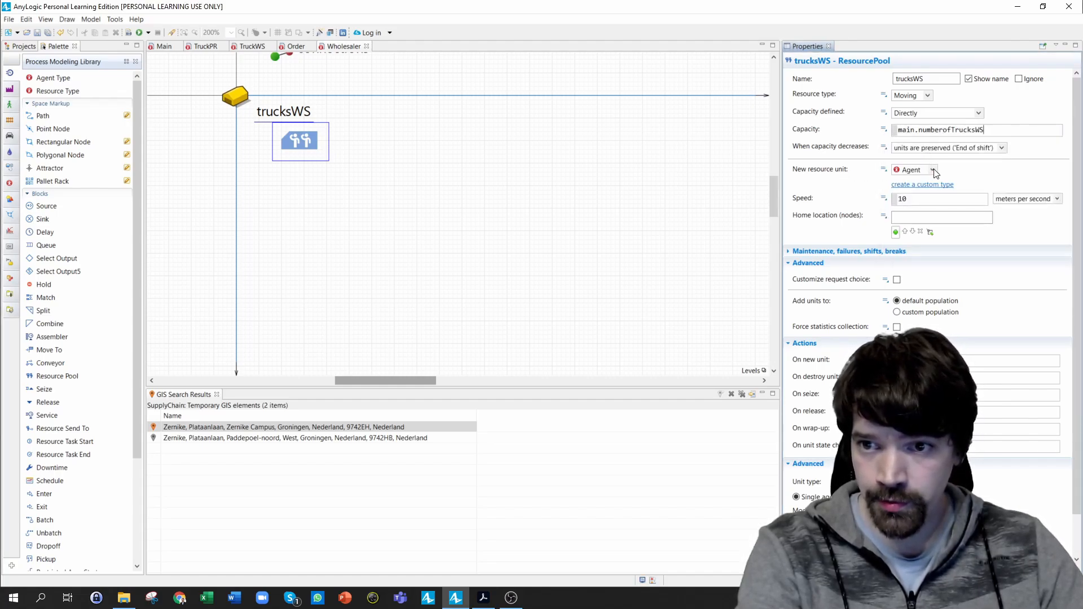
Set the trucksWS pool's new resource unit to TruckWS and its speed to 30 kilometers per hour
left_click(934, 171)
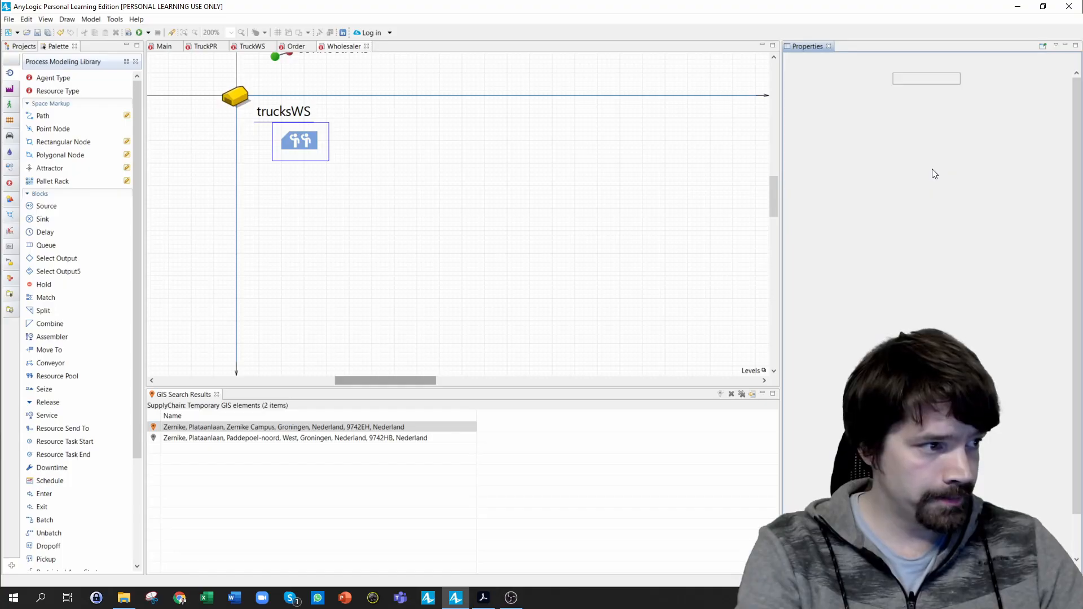
left_click(930, 173)
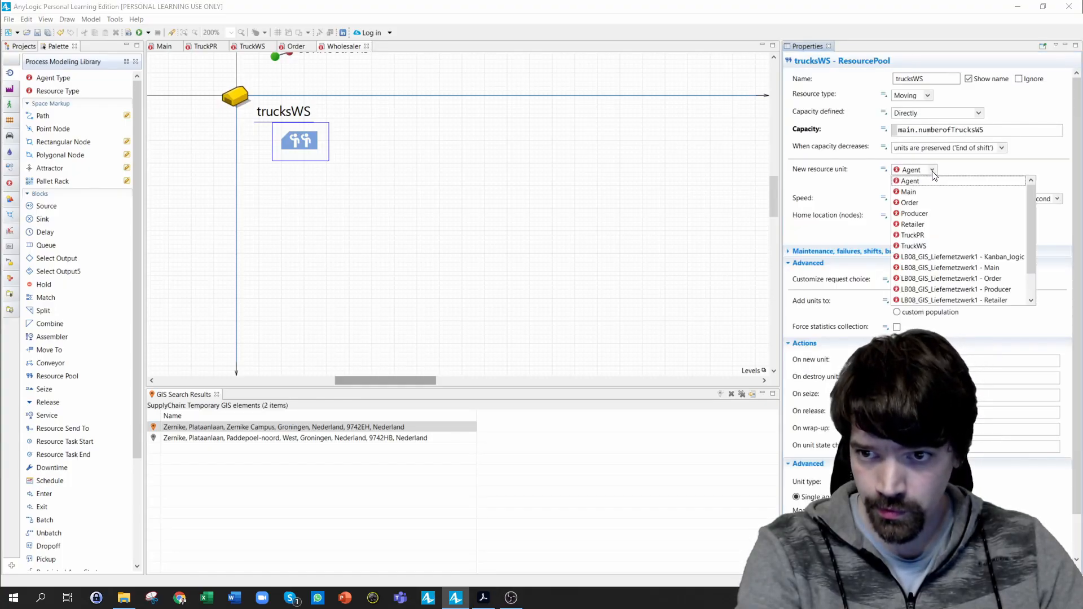
left_click(923, 246)
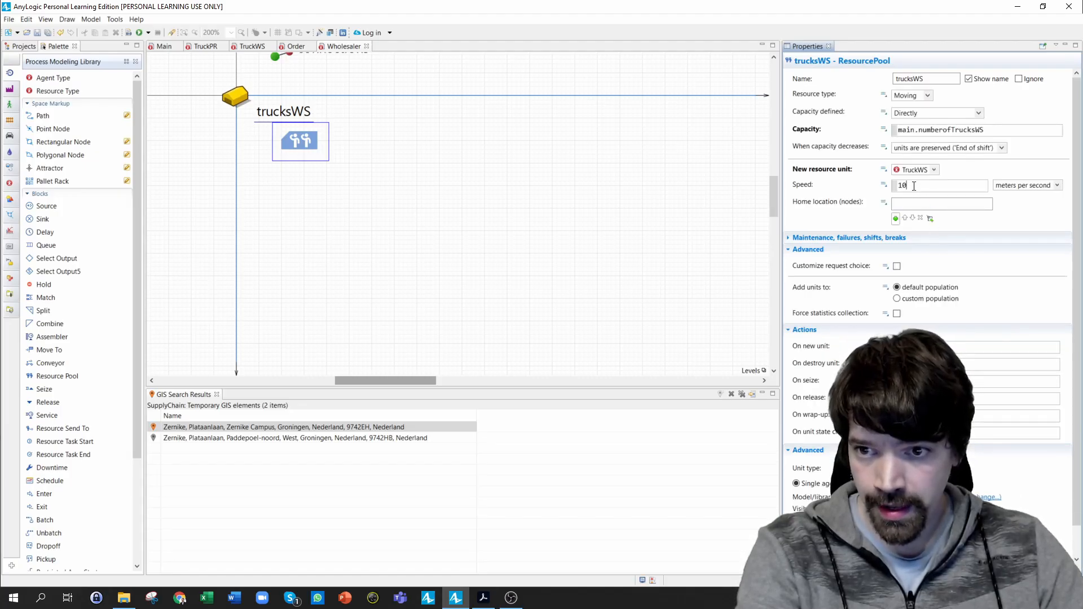
double_click(898, 186)
type("50")
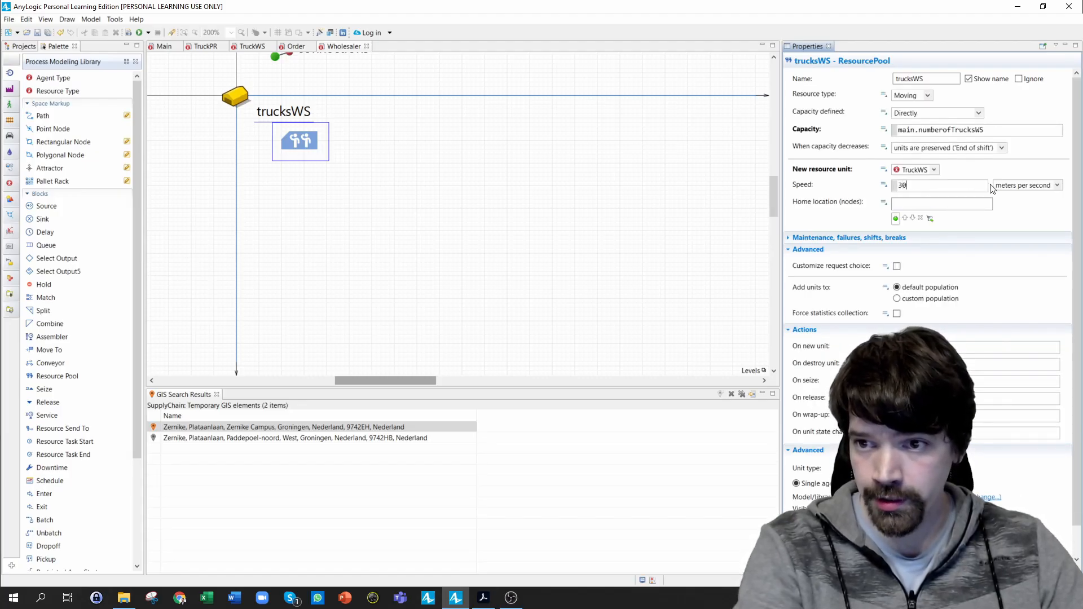
left_click(1015, 188)
left_click(1017, 187)
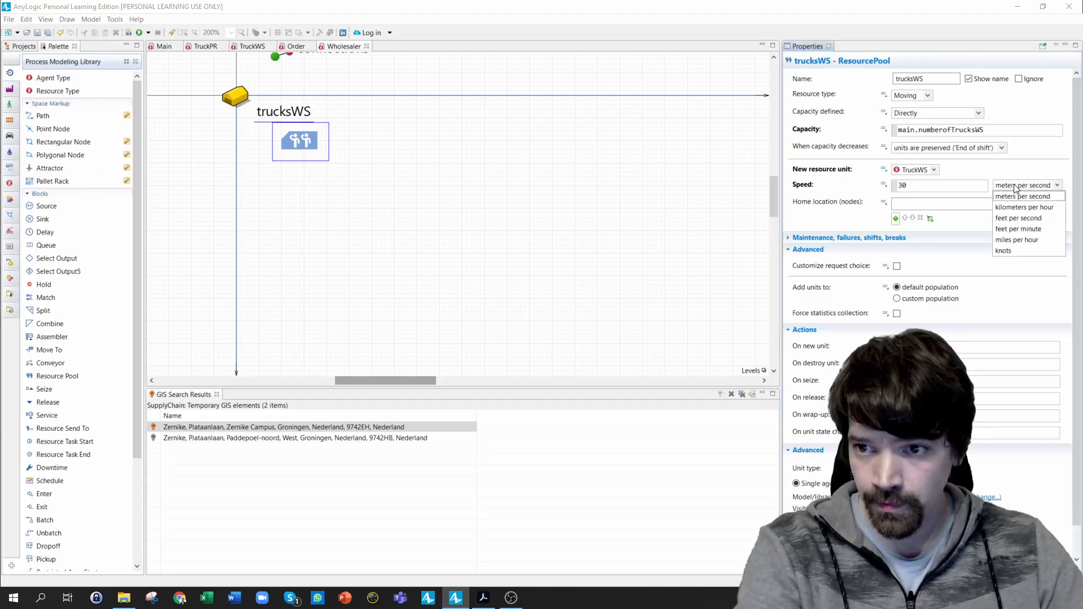
left_click(1017, 209)
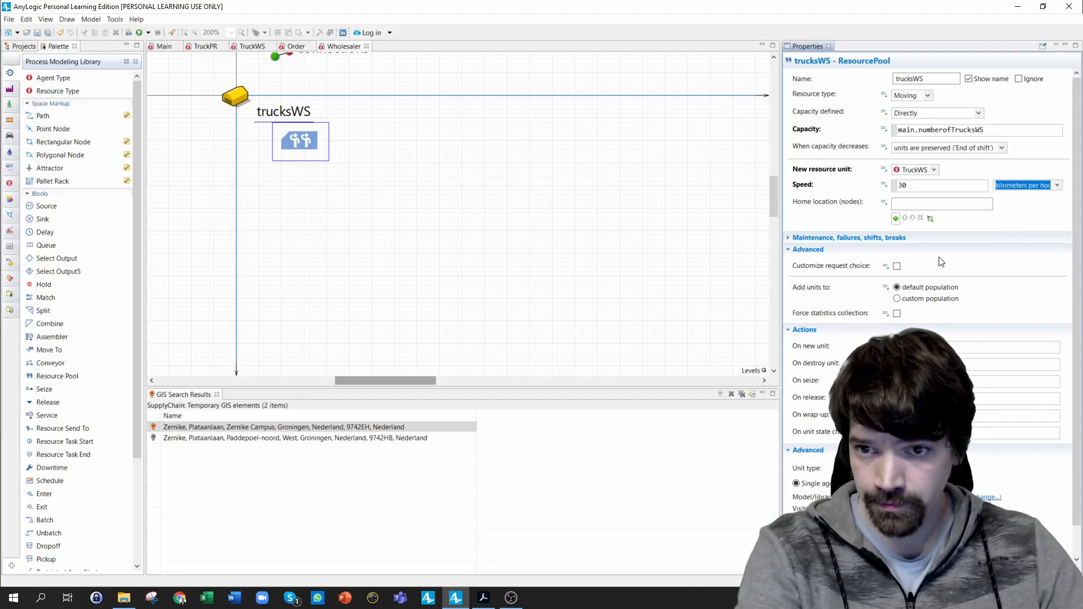
Add the trucksWS pool's units to a custom population, entering main.truckWses as the population expression
left_click(897, 299)
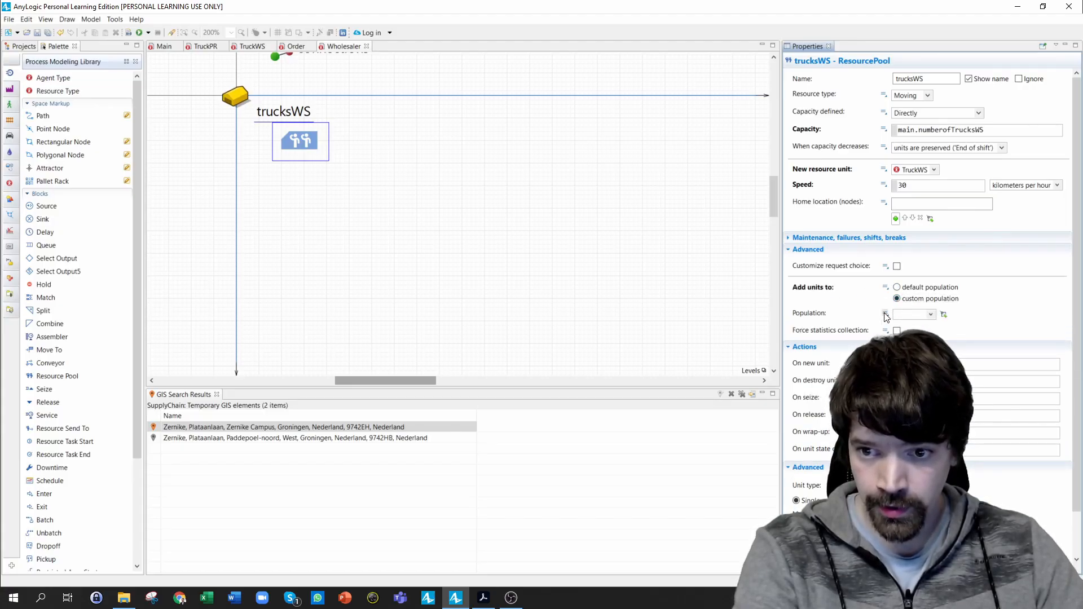
left_click(884, 314)
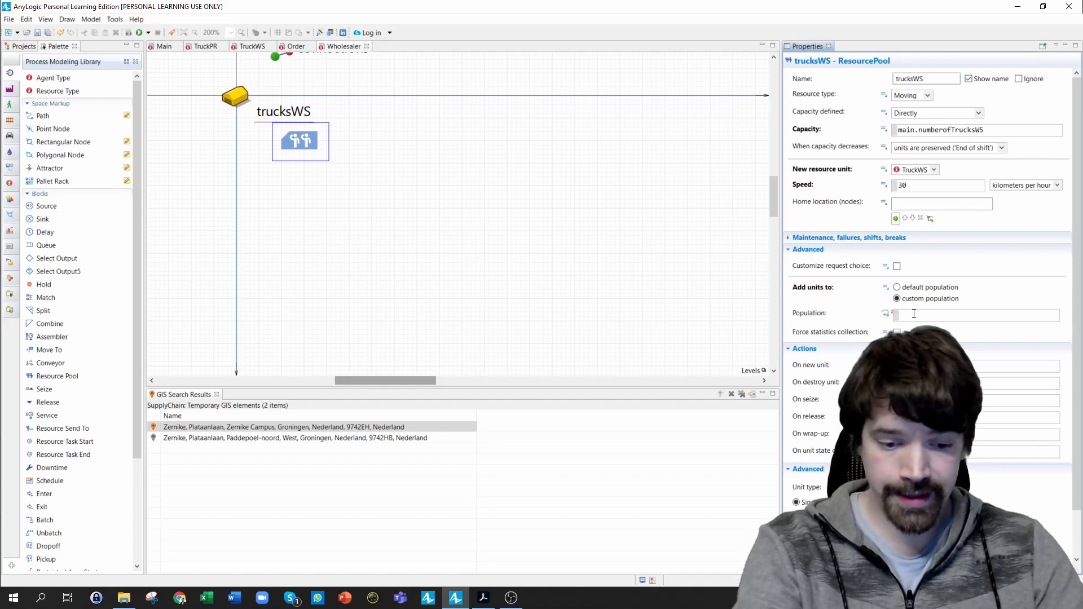
type("main")
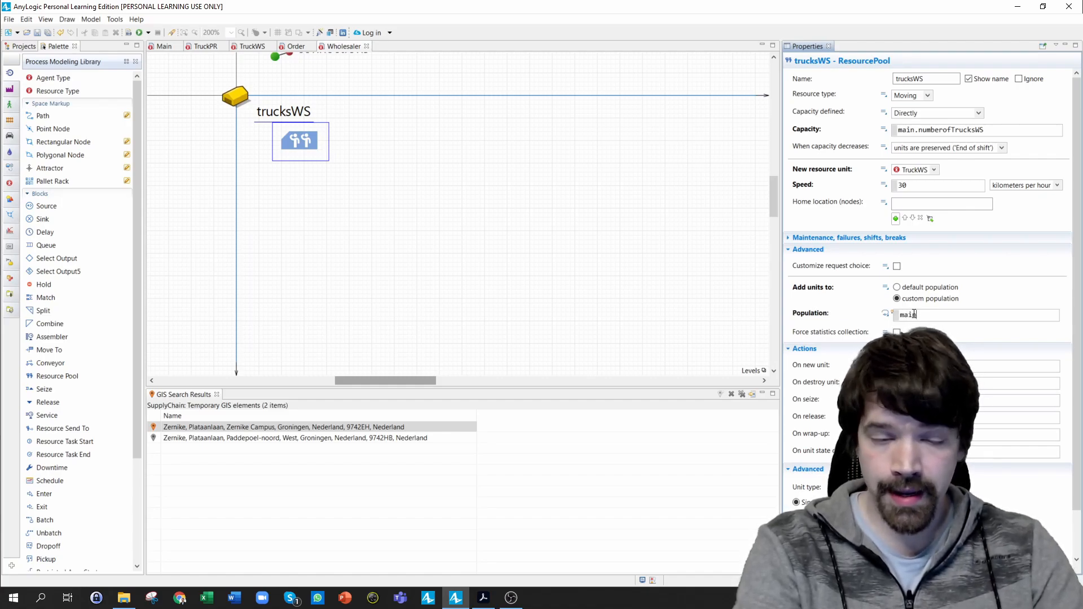
type(".")
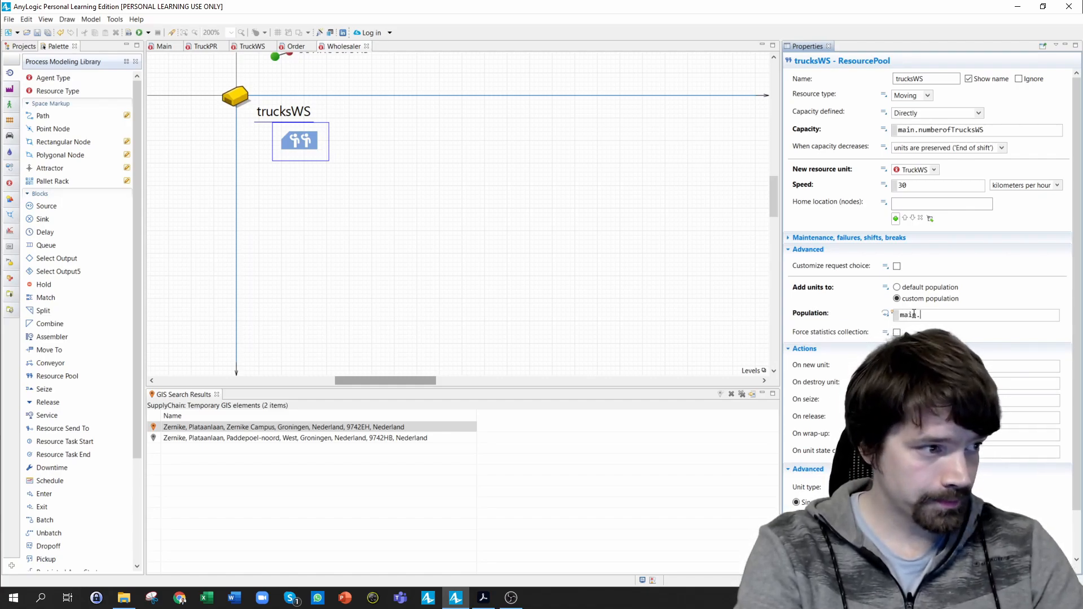
type("truck")
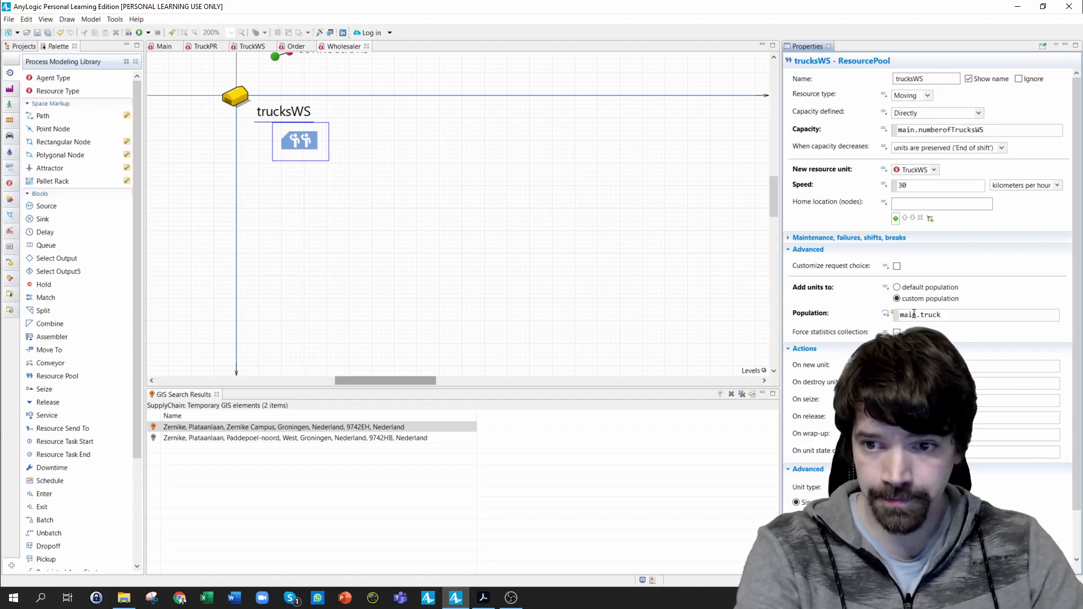
key("ctrl+space")
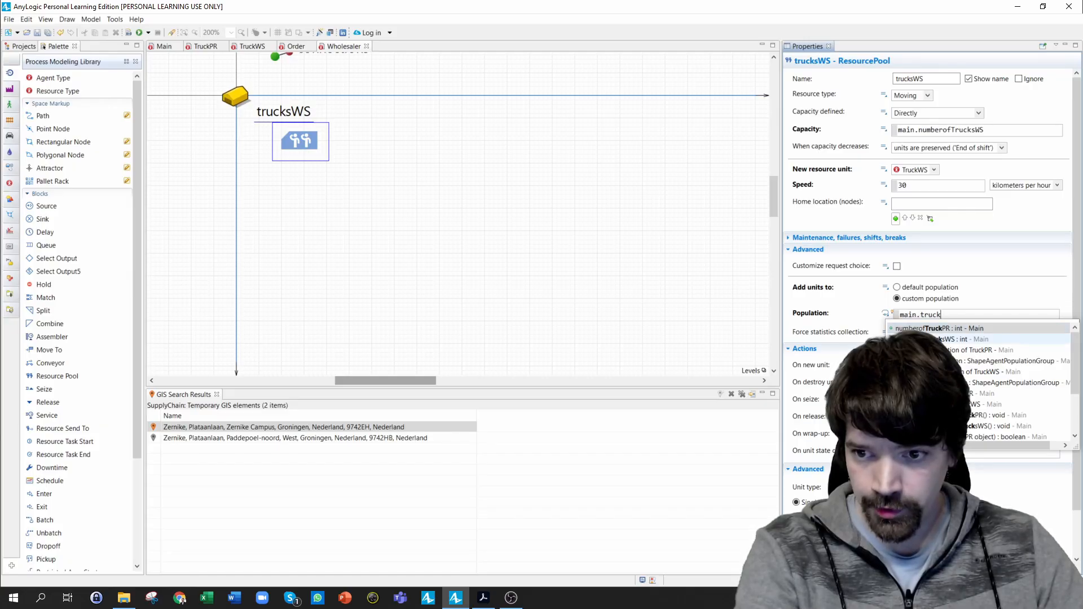
key("Down")
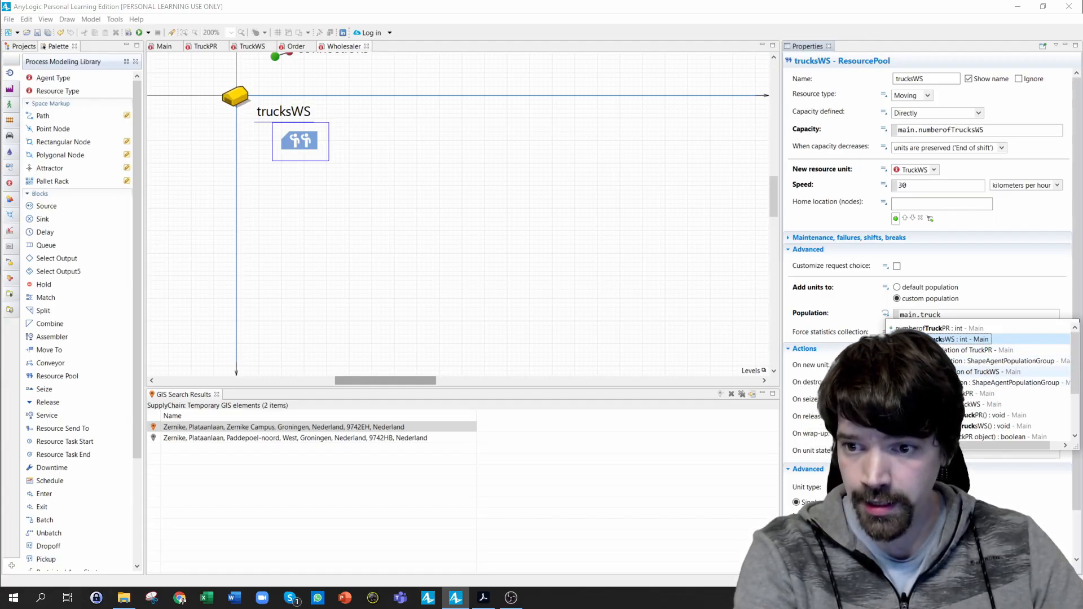
type("Wses")
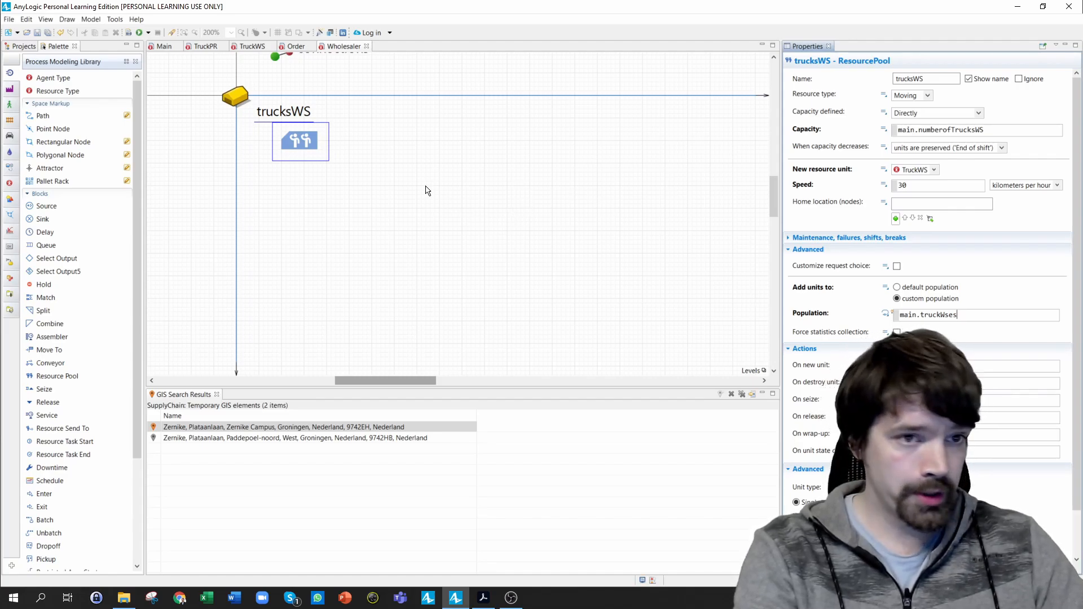
Open the Producer agent type and place a Resource Pool block near its origin
left_click(23, 46)
left_click(44, 132)
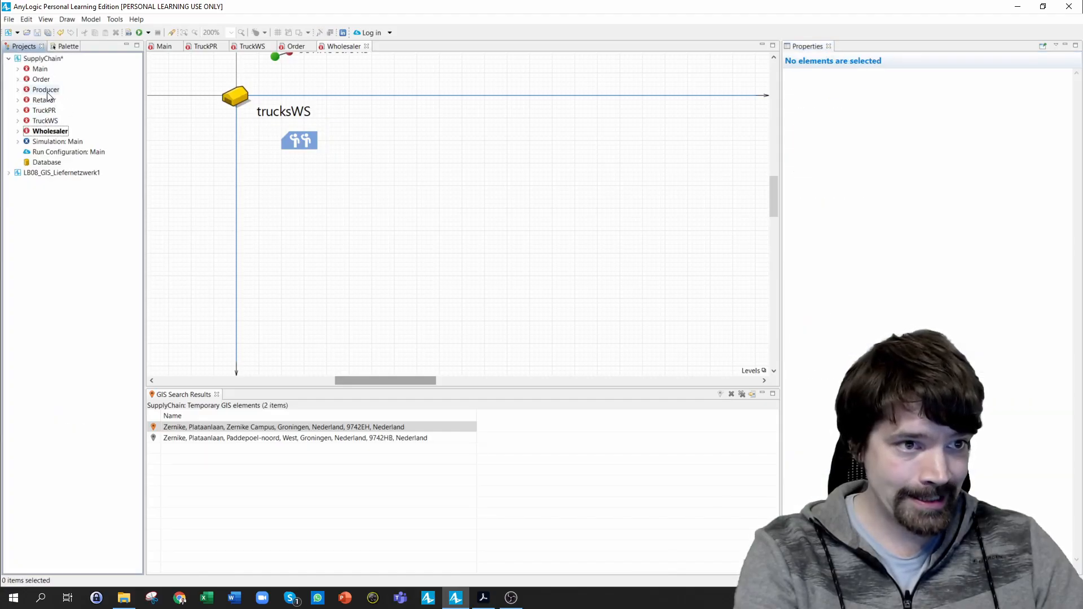
double_click(46, 91)
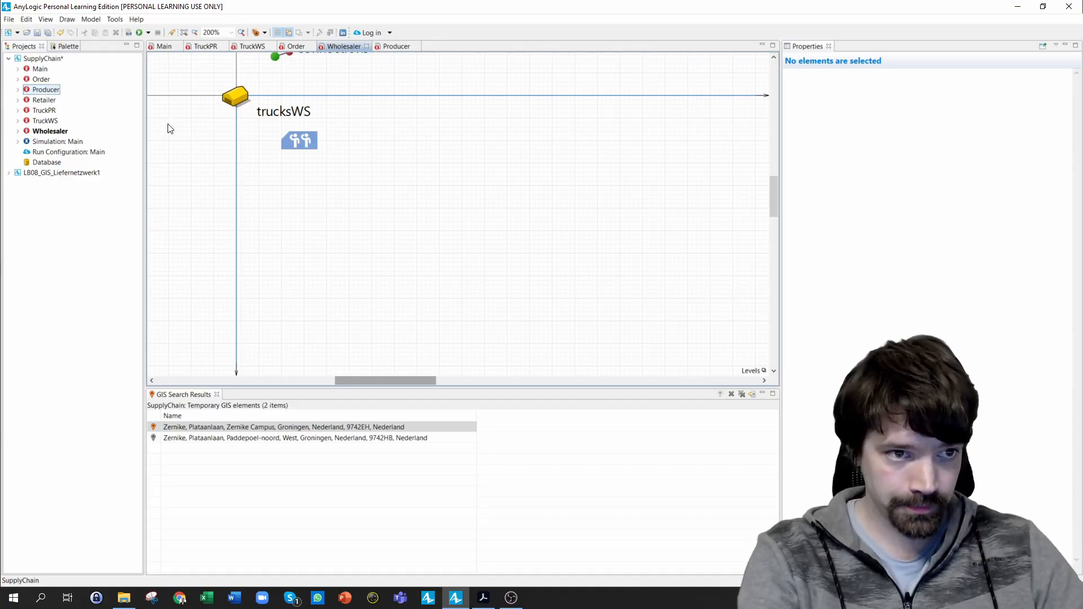
left_click(68, 46)
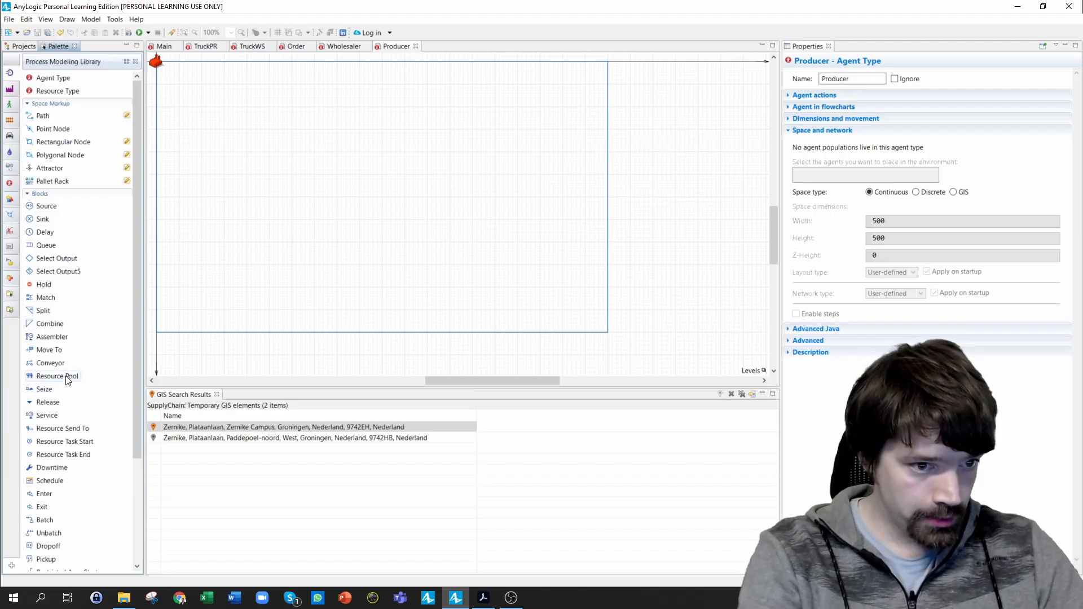
left_click_drag(66, 377, 186, 93)
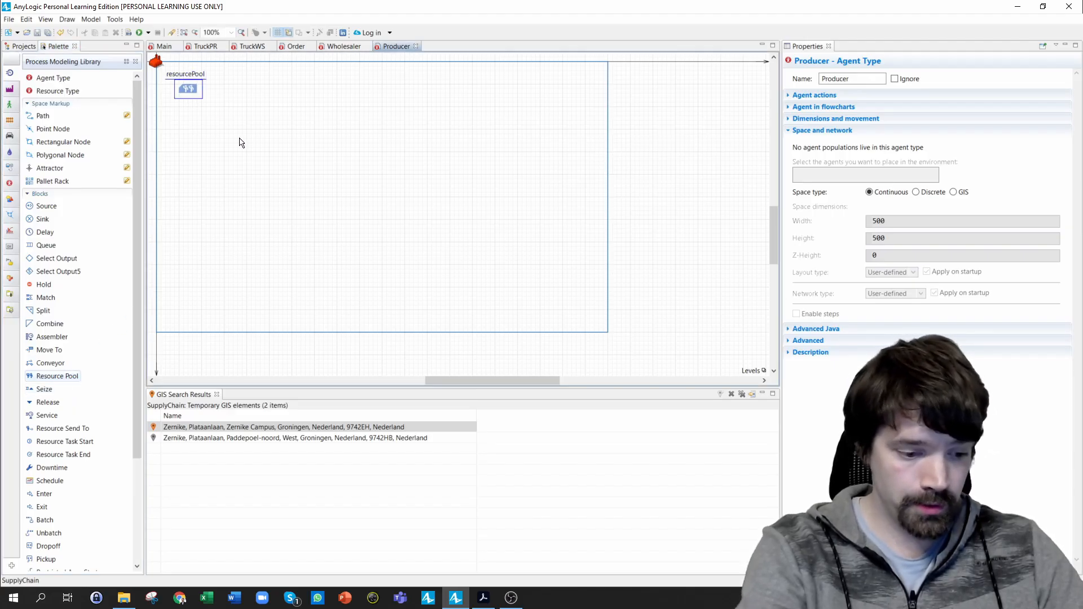
scroll(241, 128, "up", 2)
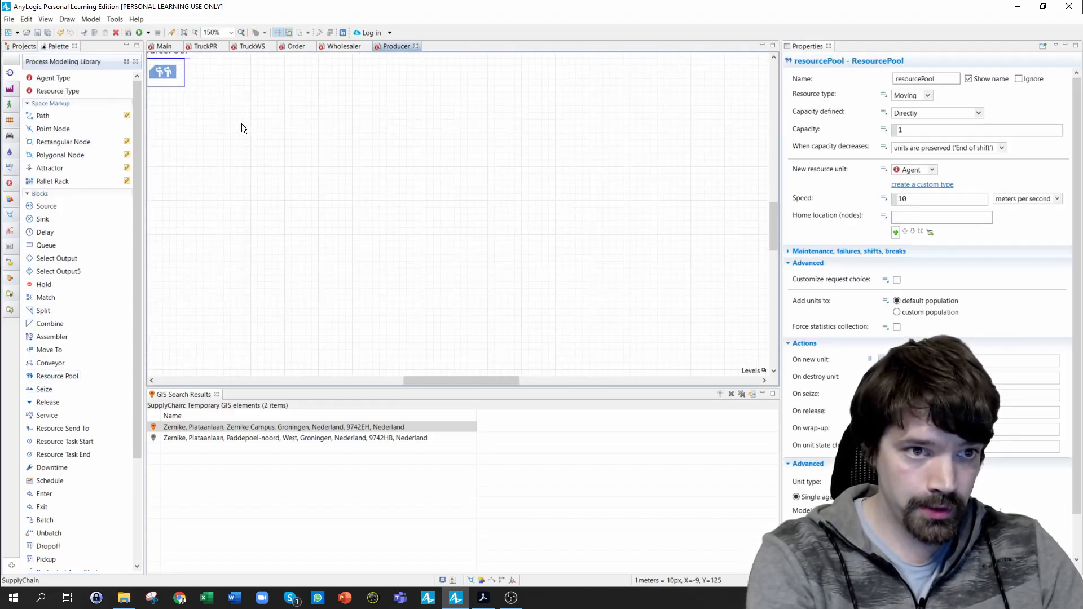
Rename the Producer's new resource pool to trucksPR
left_click_drag(438, 380, 395, 381)
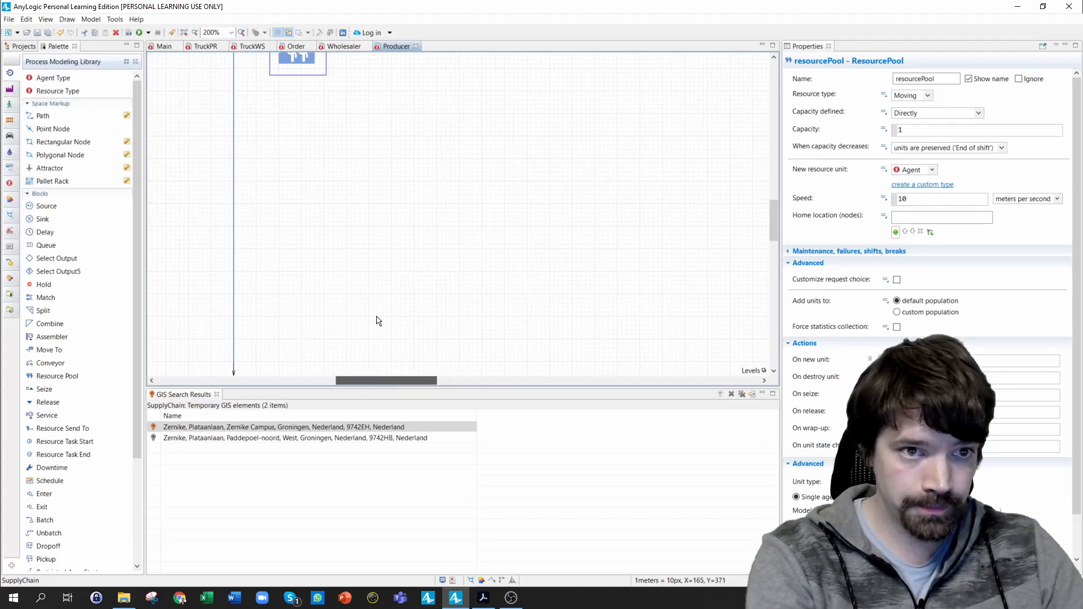
scroll(372, 303, "up", 2)
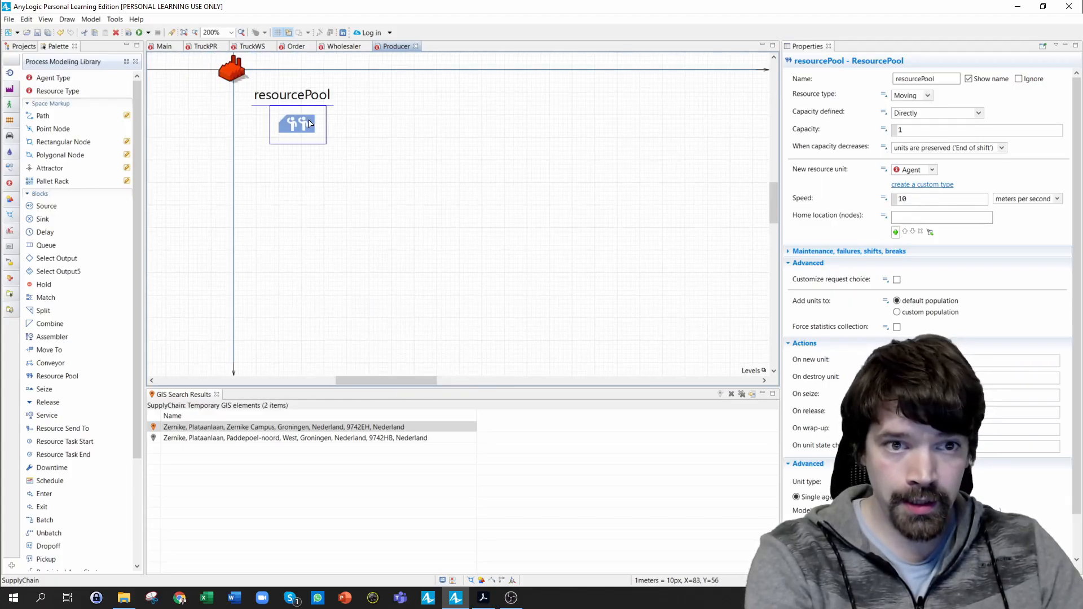
left_click_drag(952, 78, 884, 81)
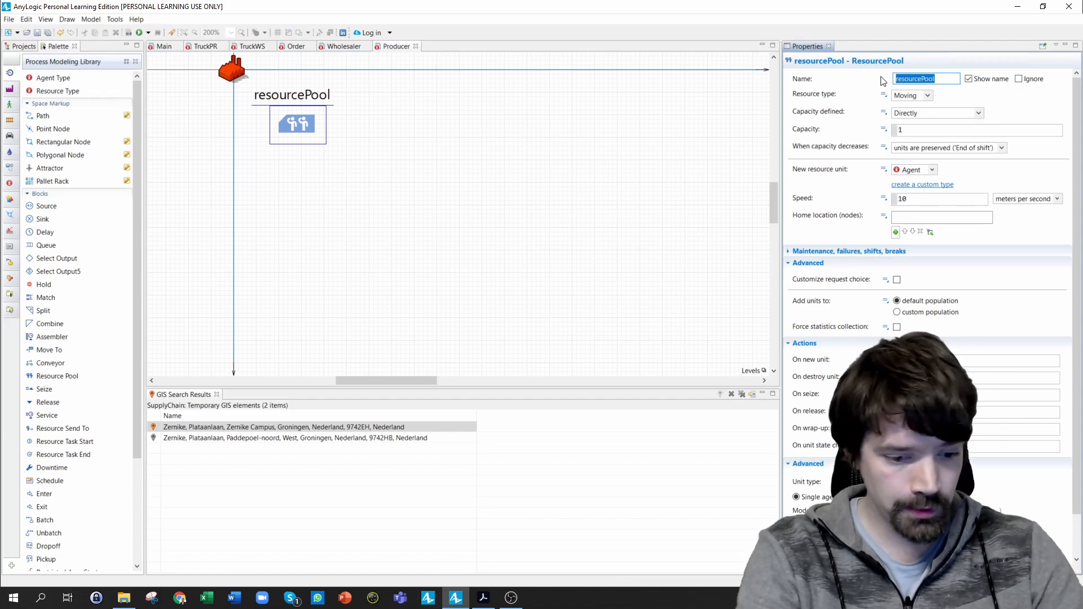
type("trucksPR")
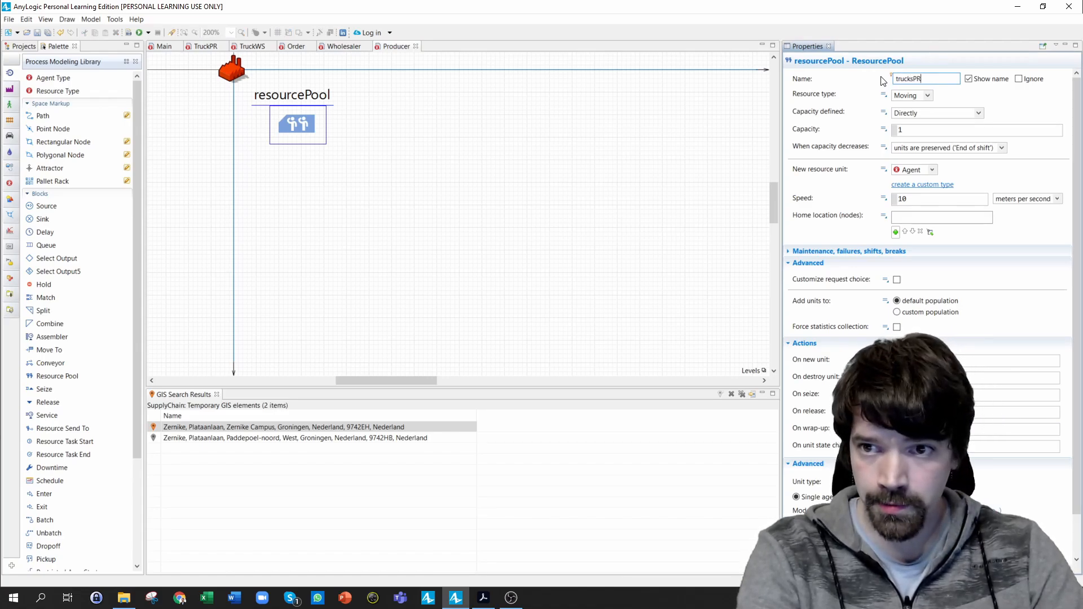
Set the capacity of the trucksPR resource pool to main.numberofTruckPR
left_click(909, 130)
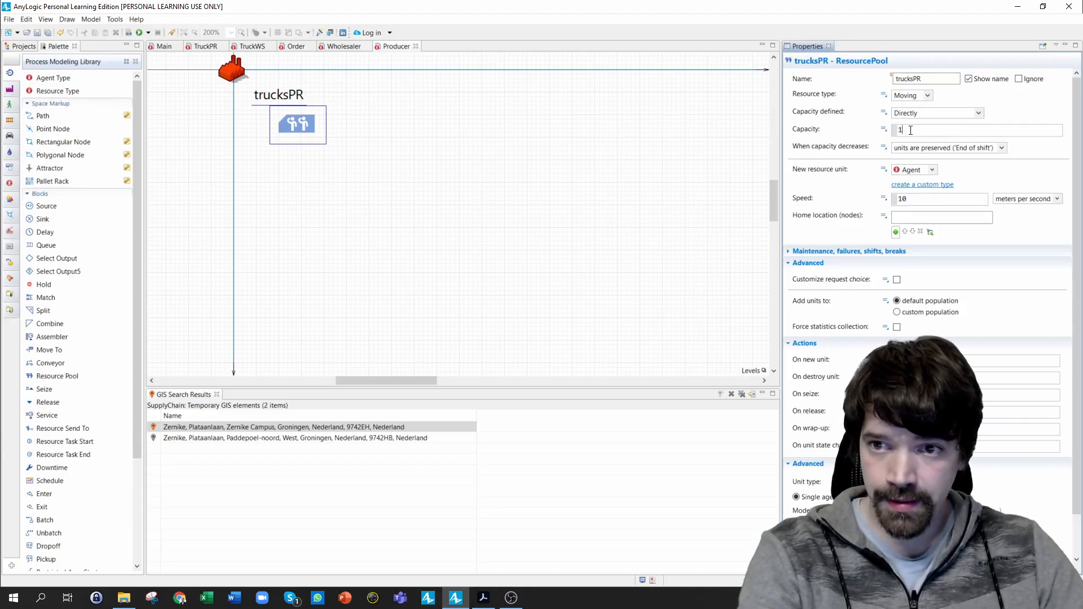
left_click_drag(909, 131, 893, 132)
type("main.n")
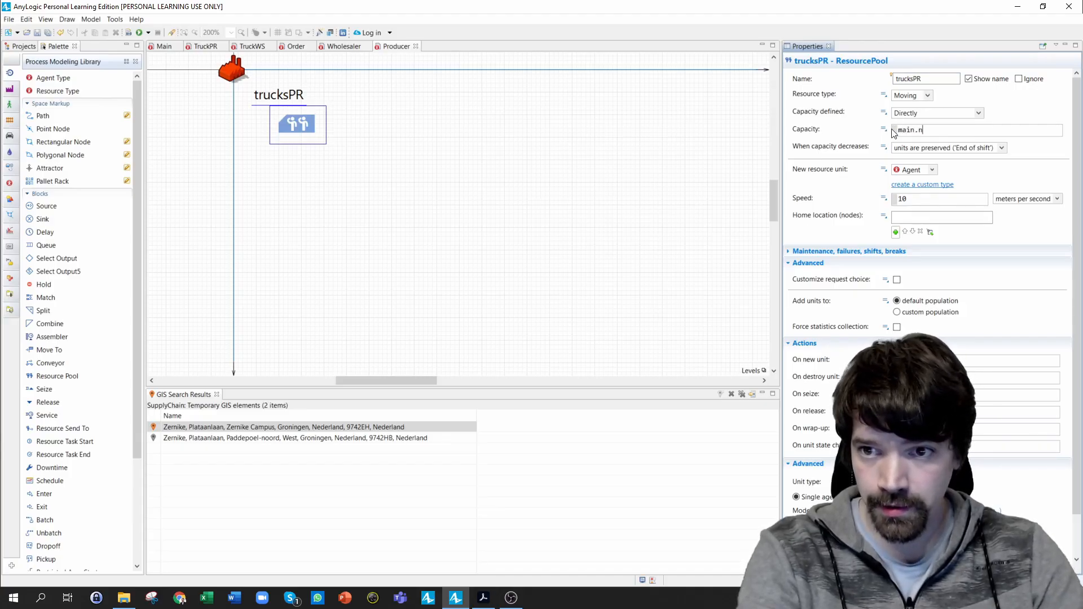
type("umber")
key("ctrl+space")
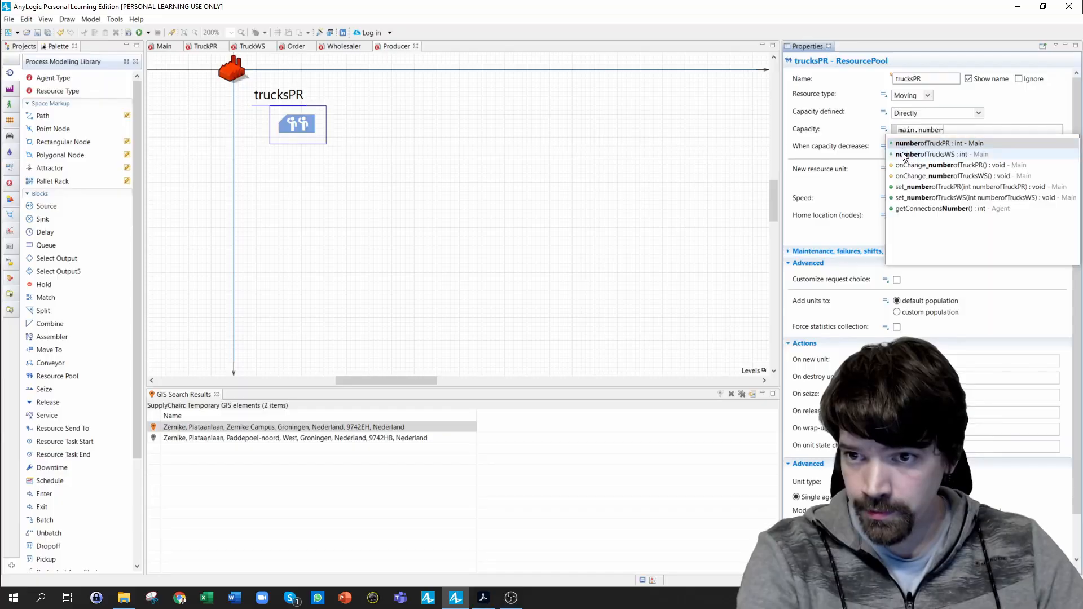
double_click(901, 148)
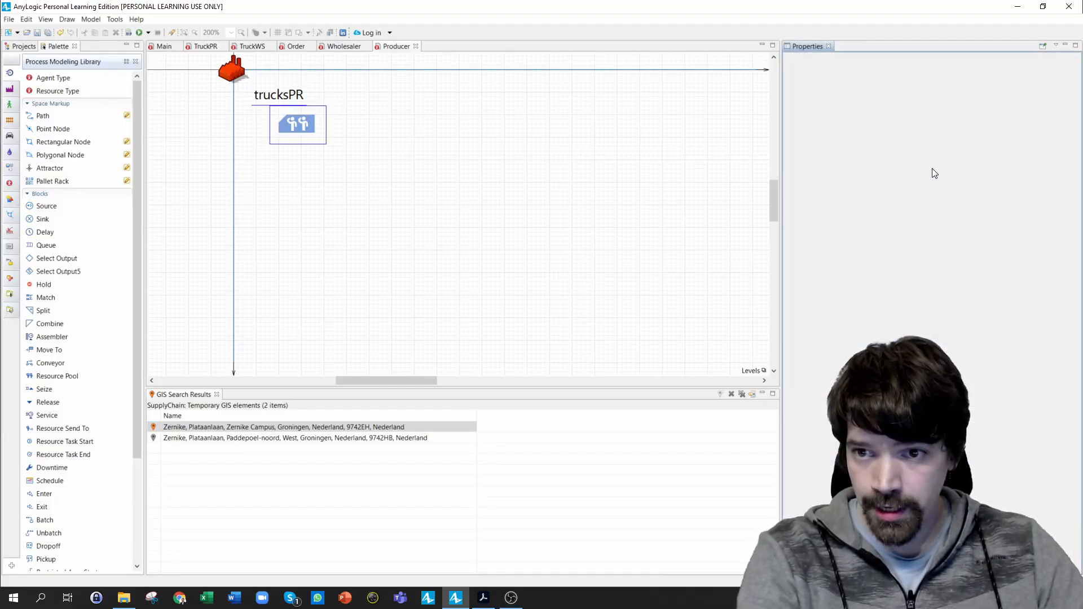
Set the trucksPR pool's new resource unit to TruckPR and its speed to 30 kilometers per hour
left_click(932, 169)
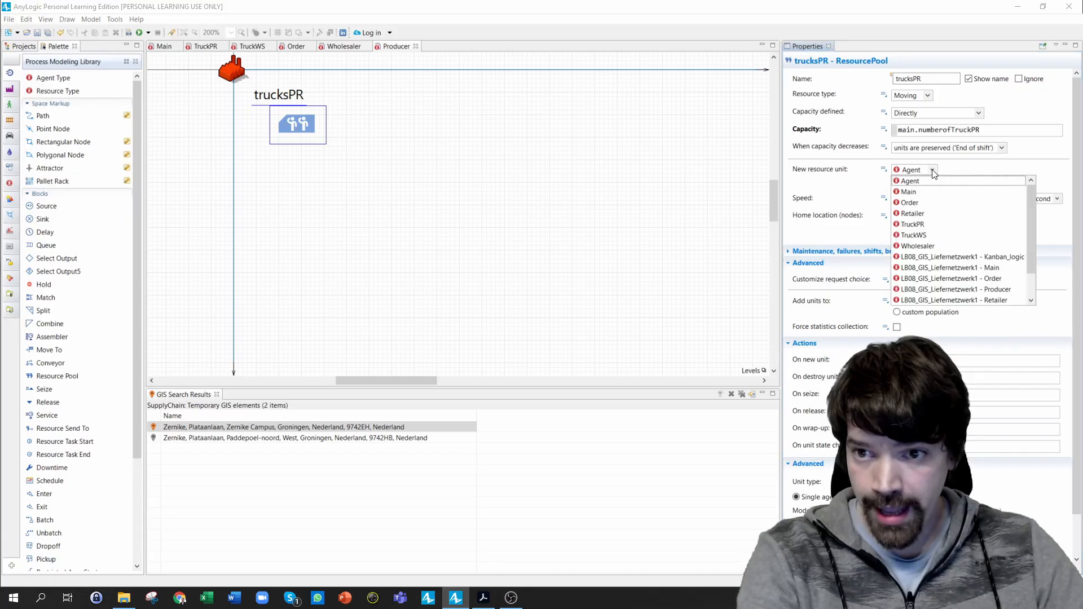
left_click(915, 225)
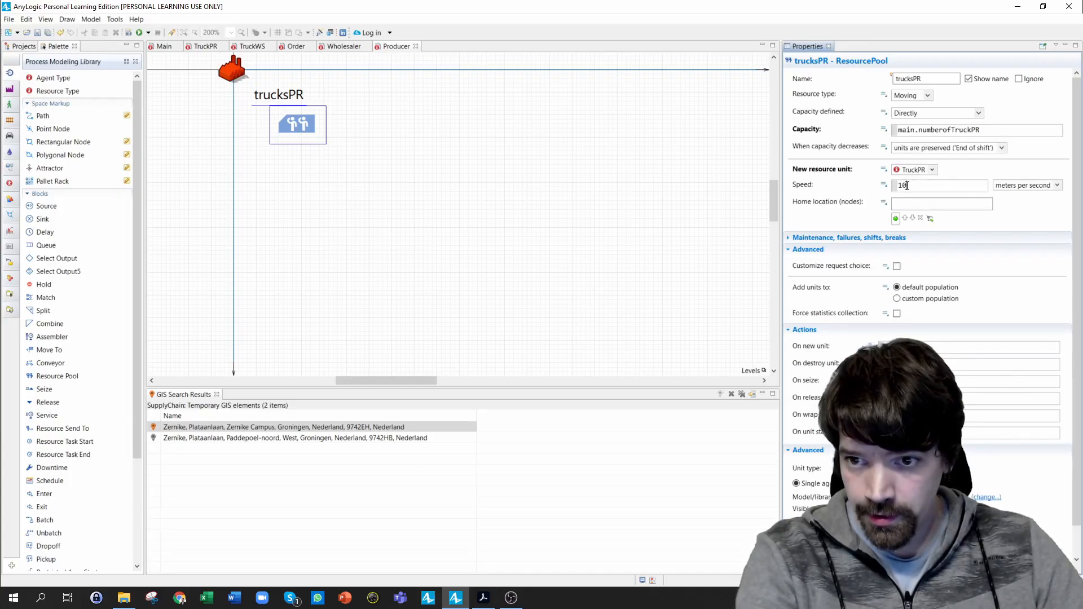
left_click_drag(916, 184, 897, 186)
type("80")
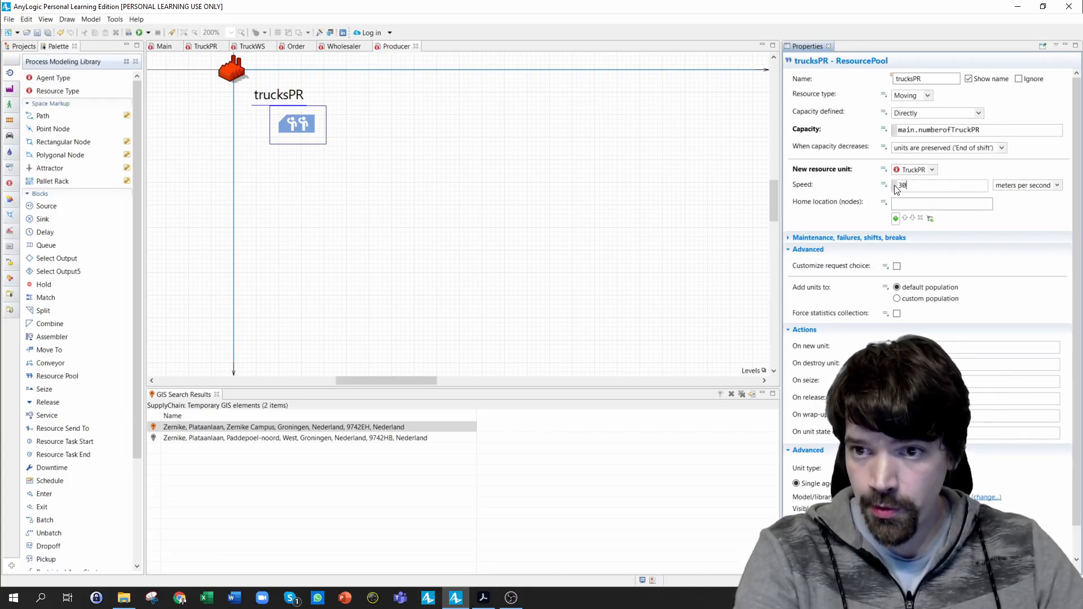
left_click(1017, 187)
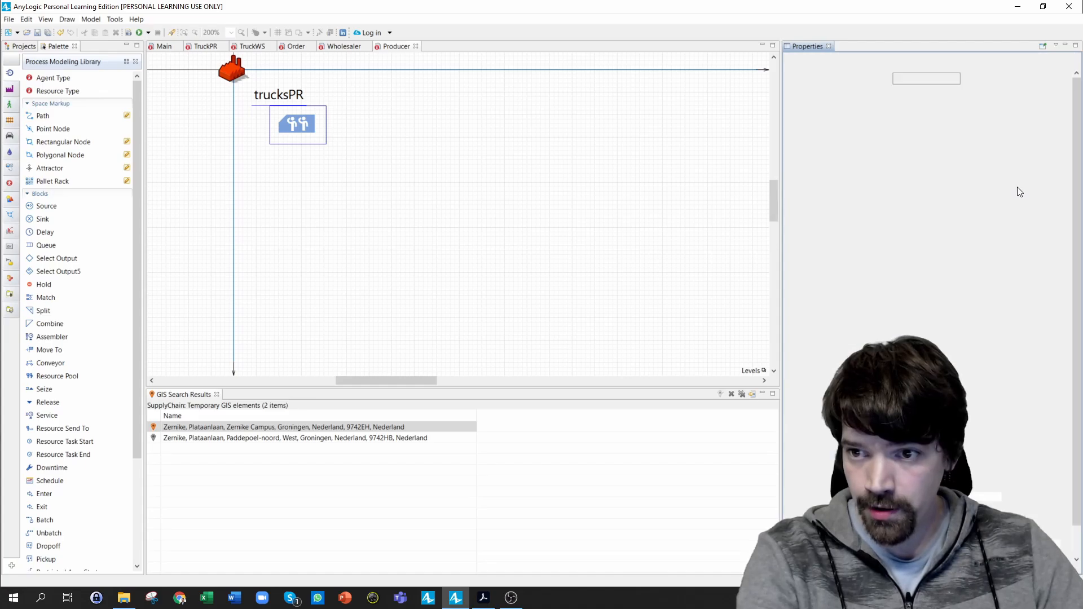
left_click(1019, 186)
left_click(1016, 207)
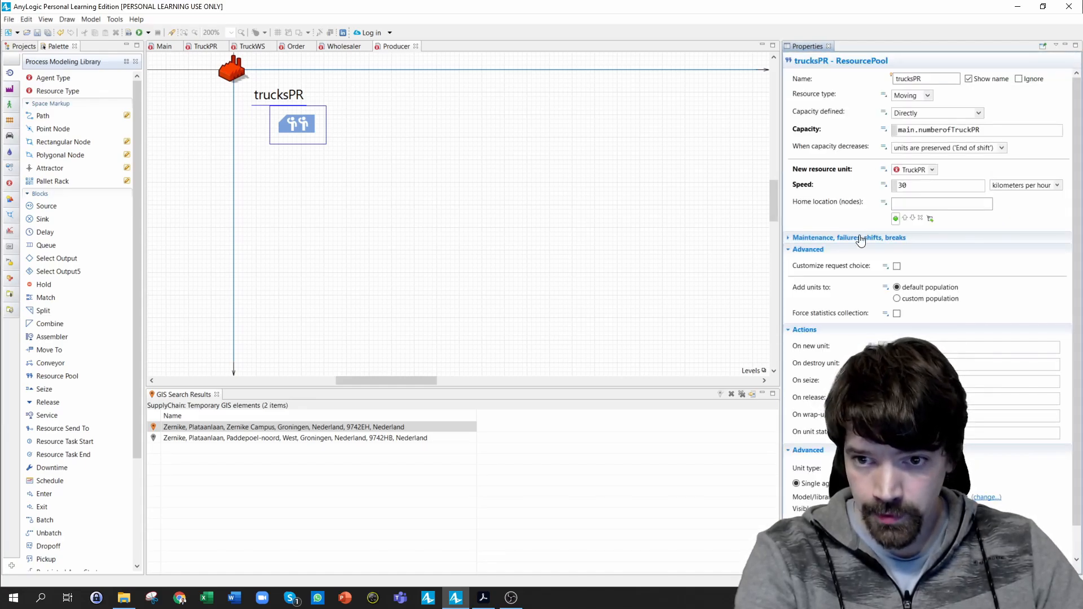
Add the trucksPR pool's units to a custom population, entering main.truckPRs as the population expression
left_click(898, 299)
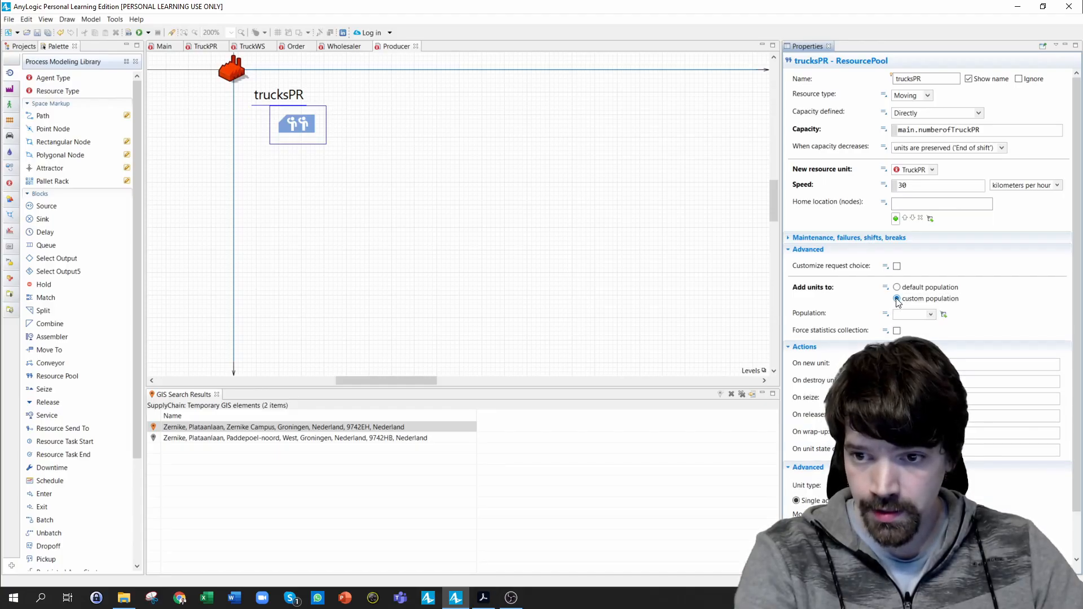
left_click(885, 315)
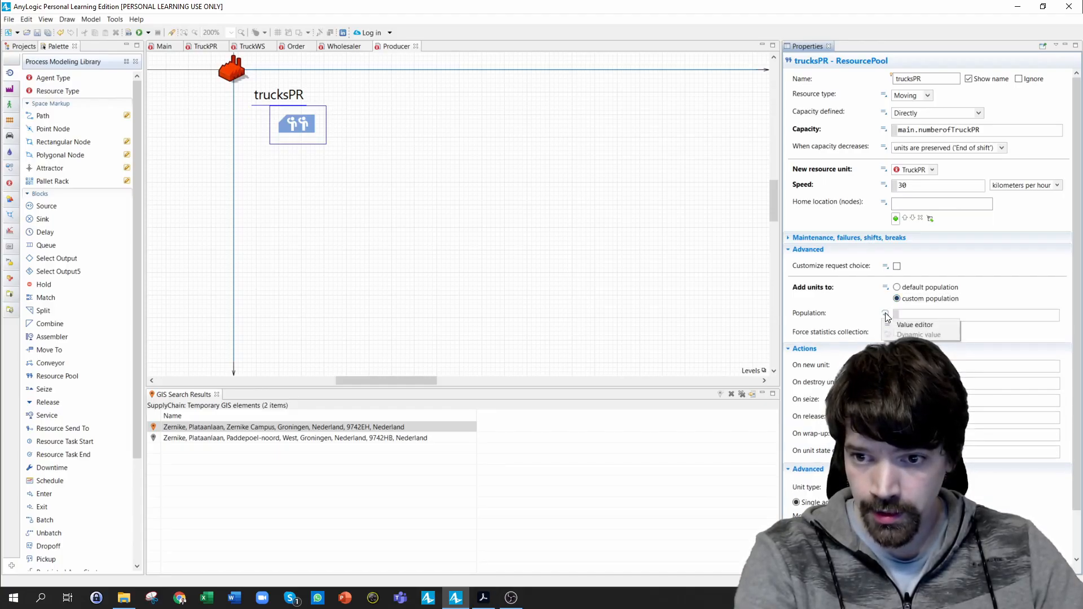
left_click(902, 325)
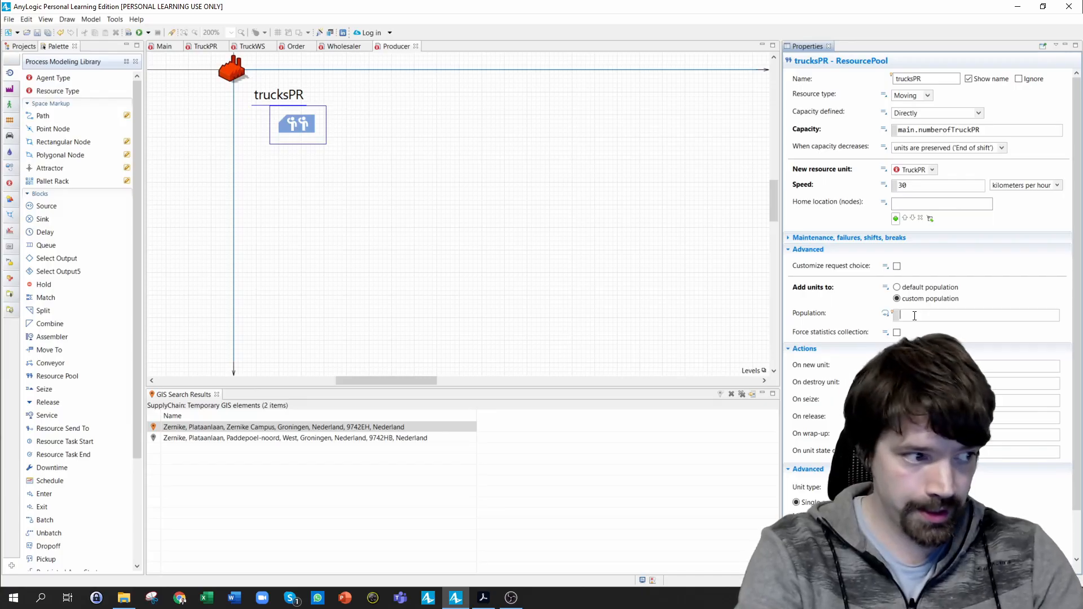
type("main.tru")
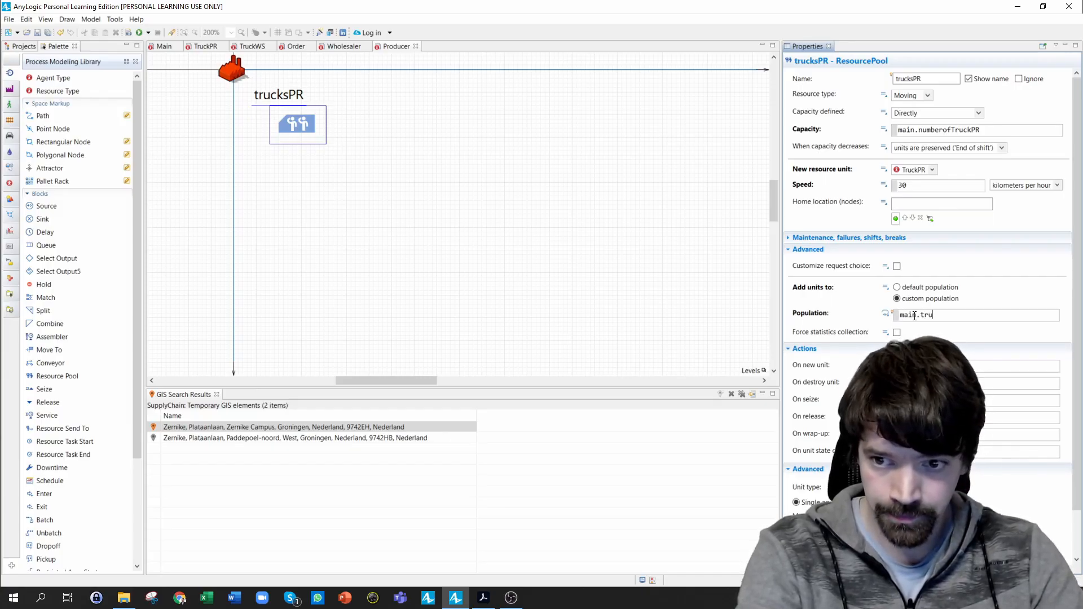
type("cks")
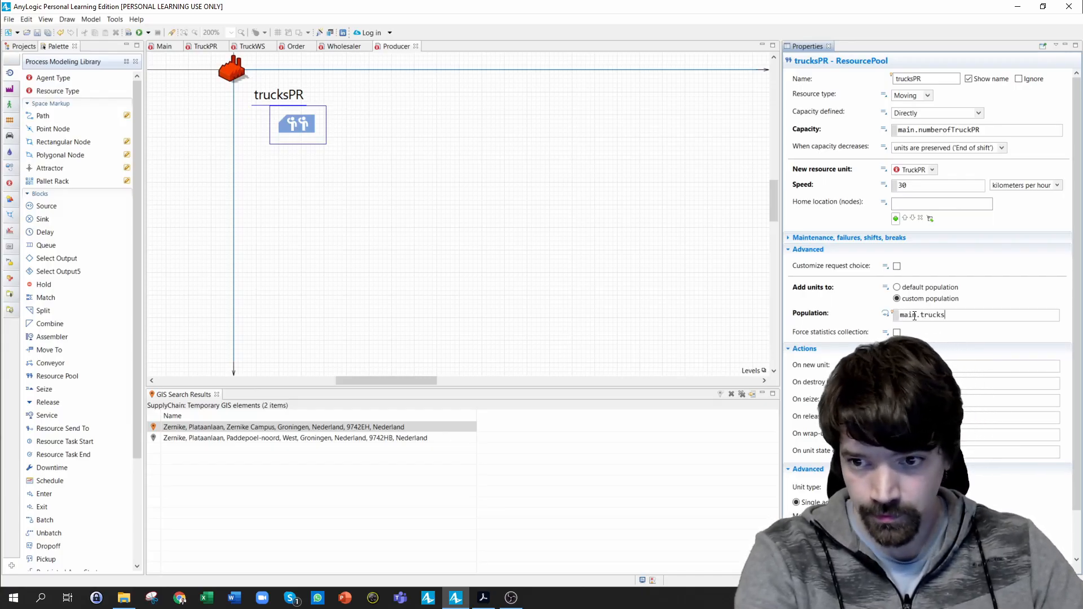
key("ctrl+space")
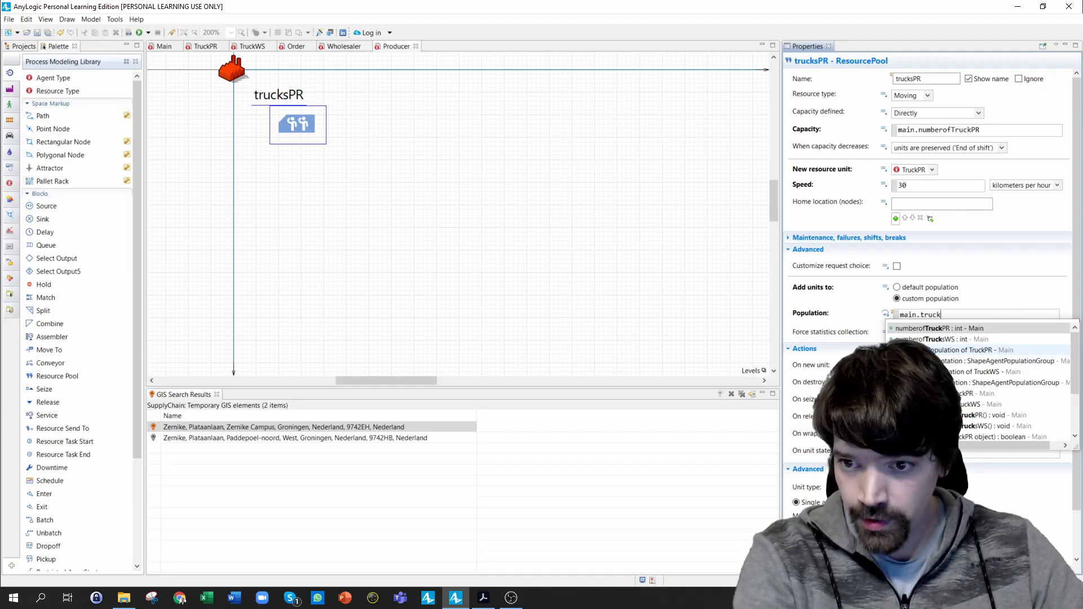
double_click(943, 351)
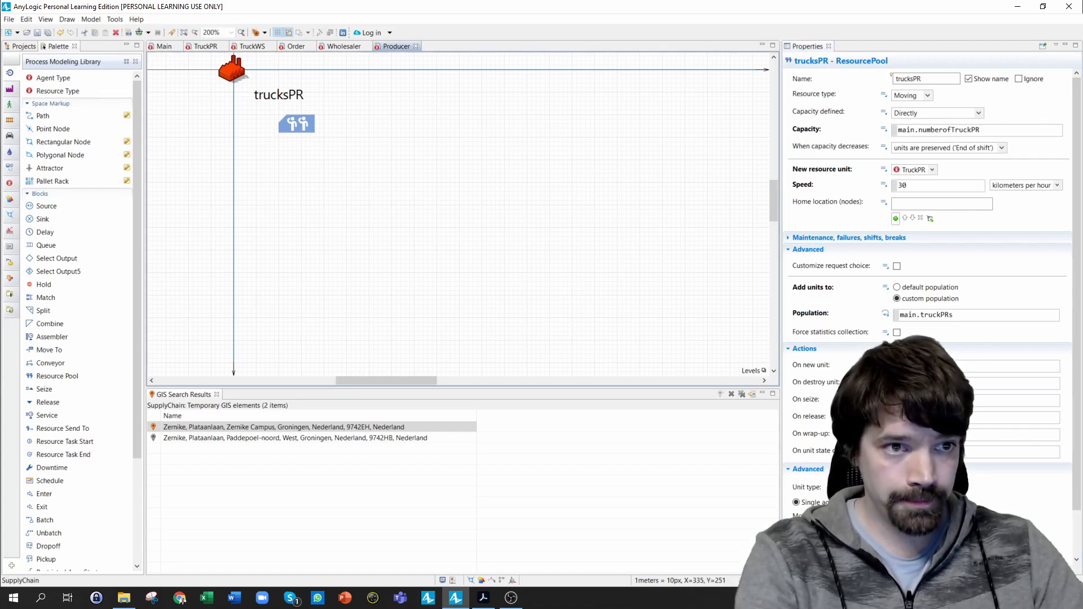
Run the SupplyChain simulation, check the agents' locations on the GIS map, and close the simulation window
left_click(141, 33)
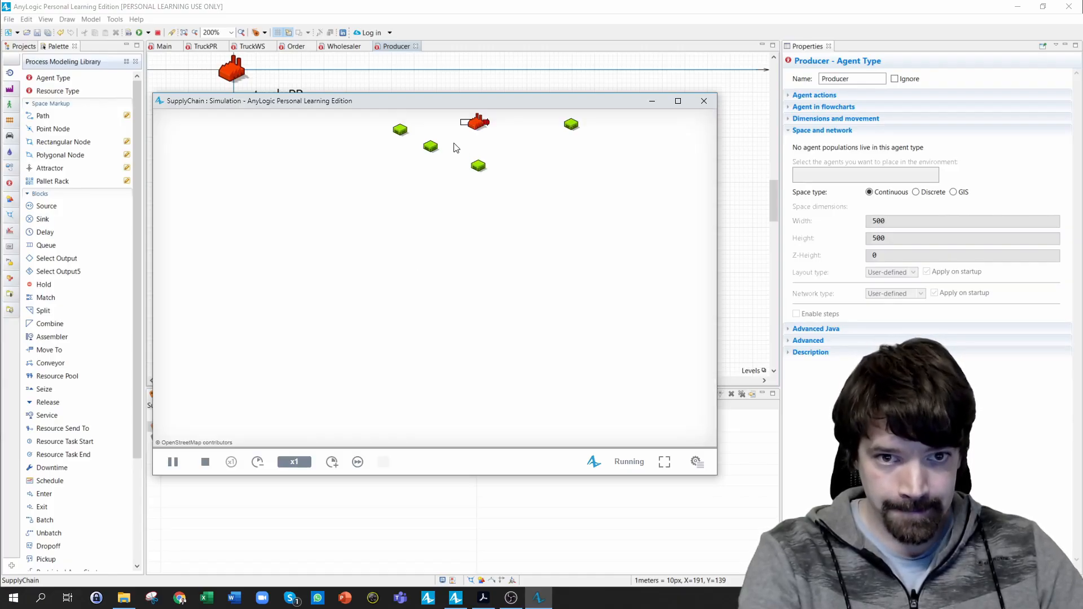
left_click_drag(449, 165, 438, 252)
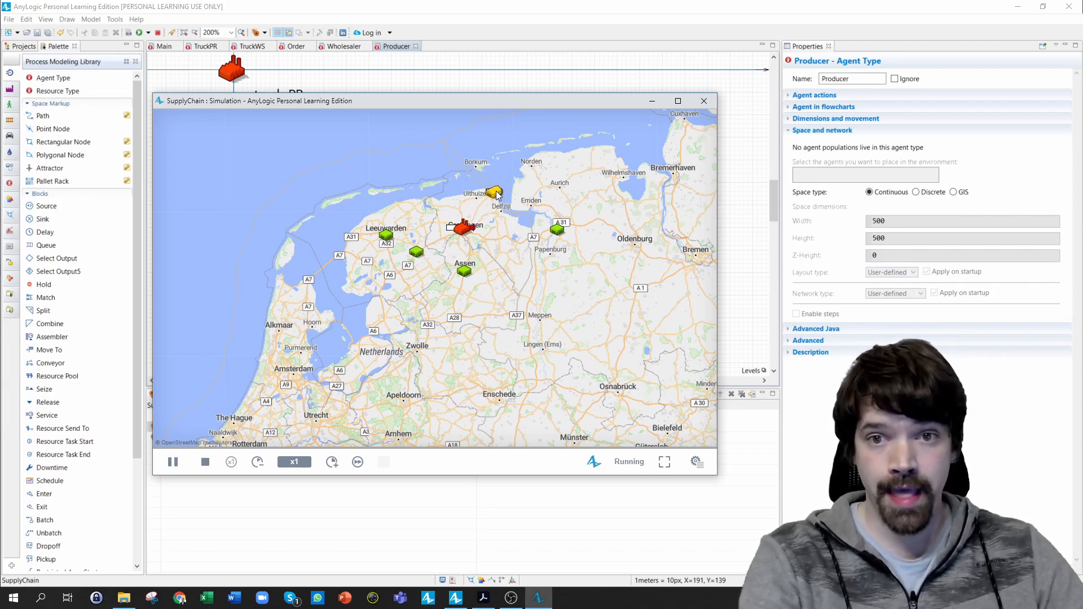
left_click(704, 101)
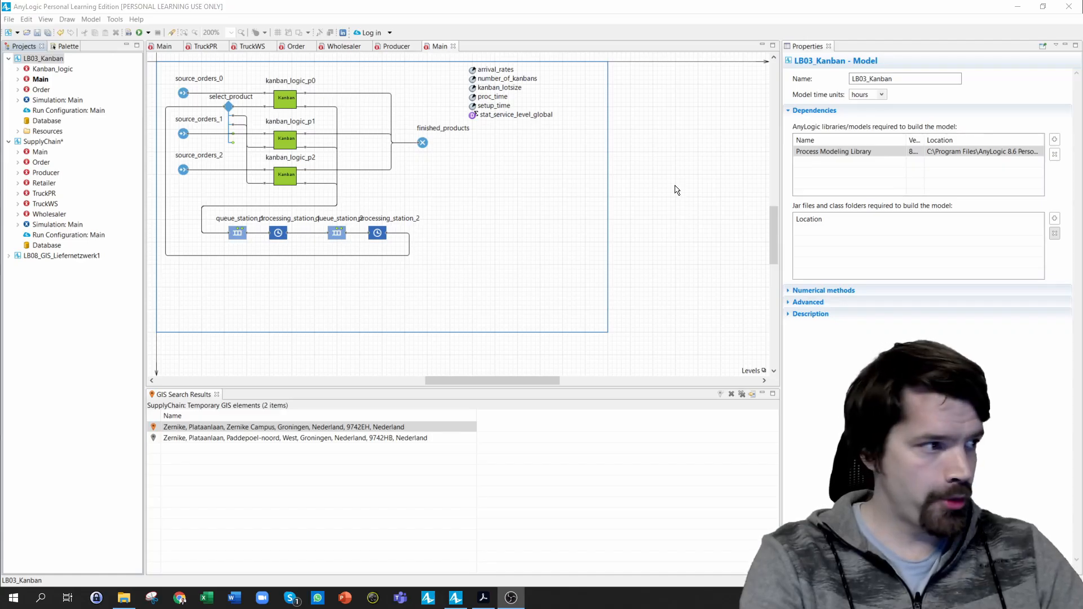
Copy the Kanban_logic agent type from the LB03_Kanban model into the SupplyChain model
left_click(61, 70)
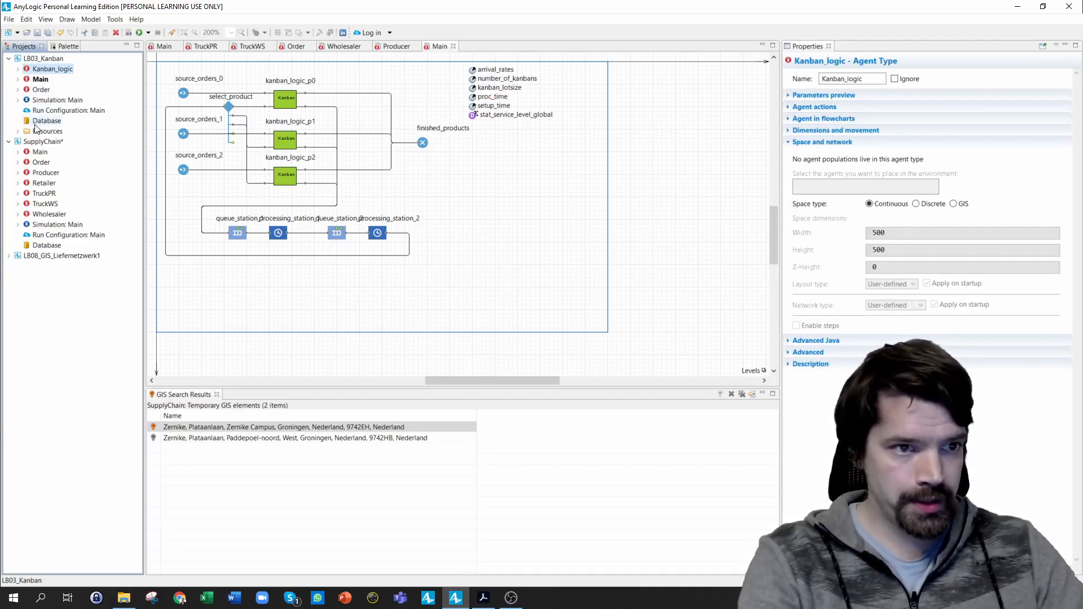
left_click(40, 141)
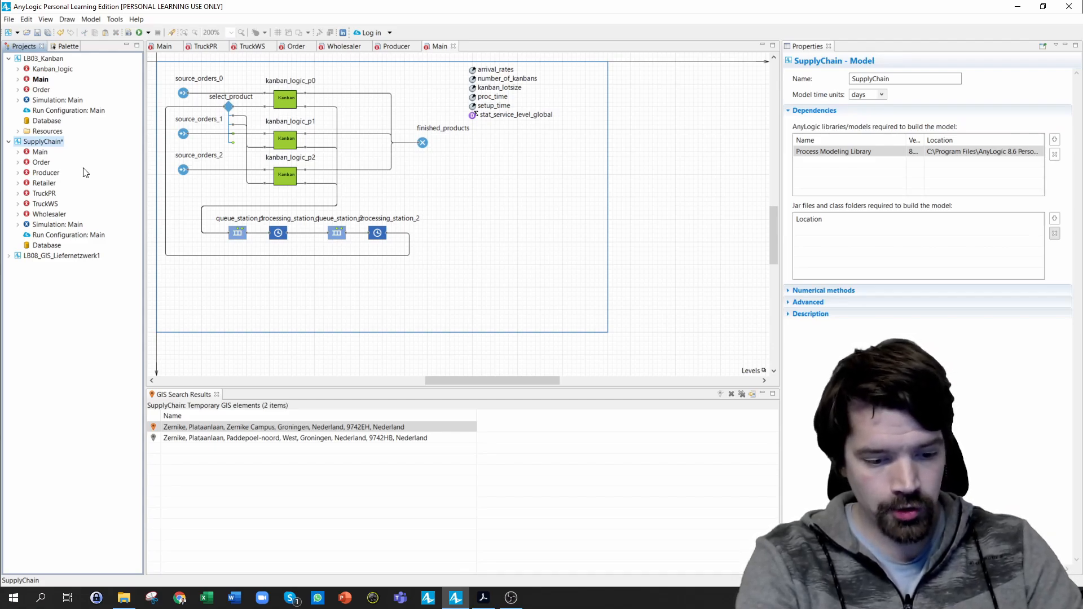
key("ctrl+v")
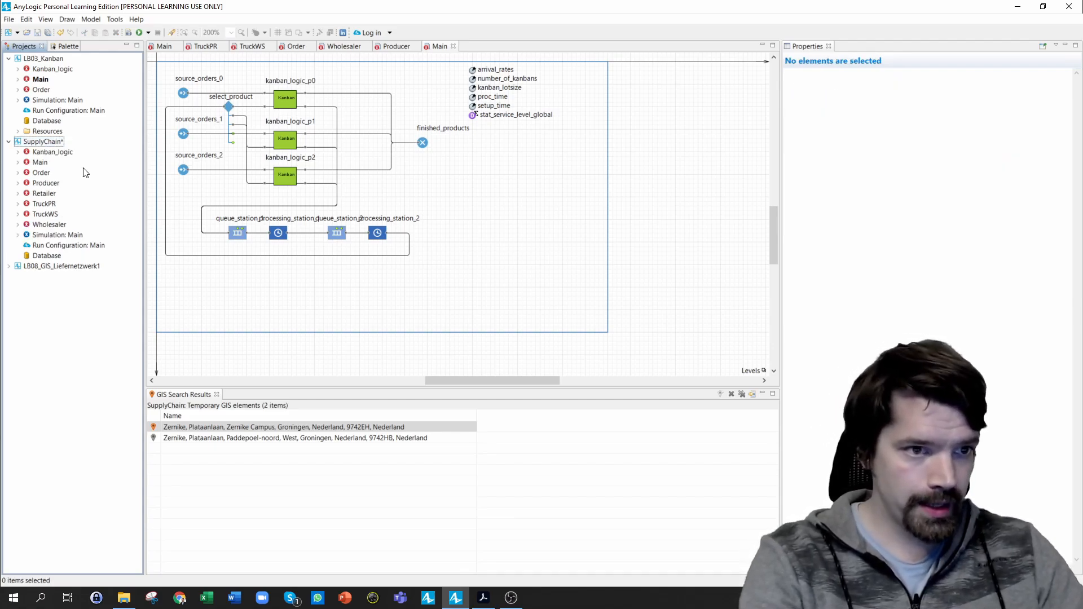
In SupplyChain's Kanban_logic, set both the new agent and the agent type of the initial_inventory source to Order
left_click(51, 153)
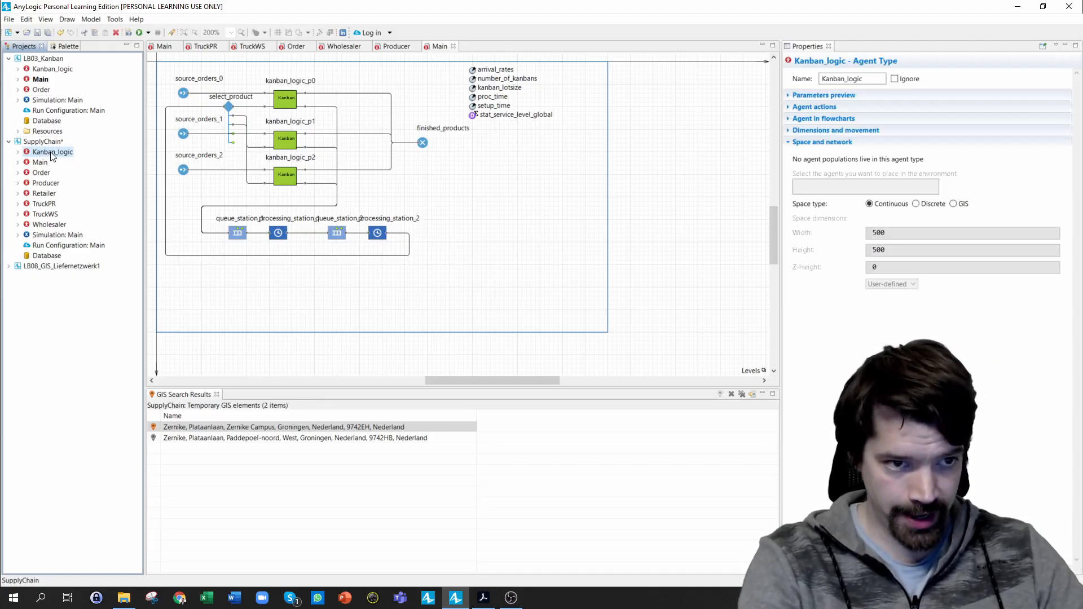
double_click(51, 153)
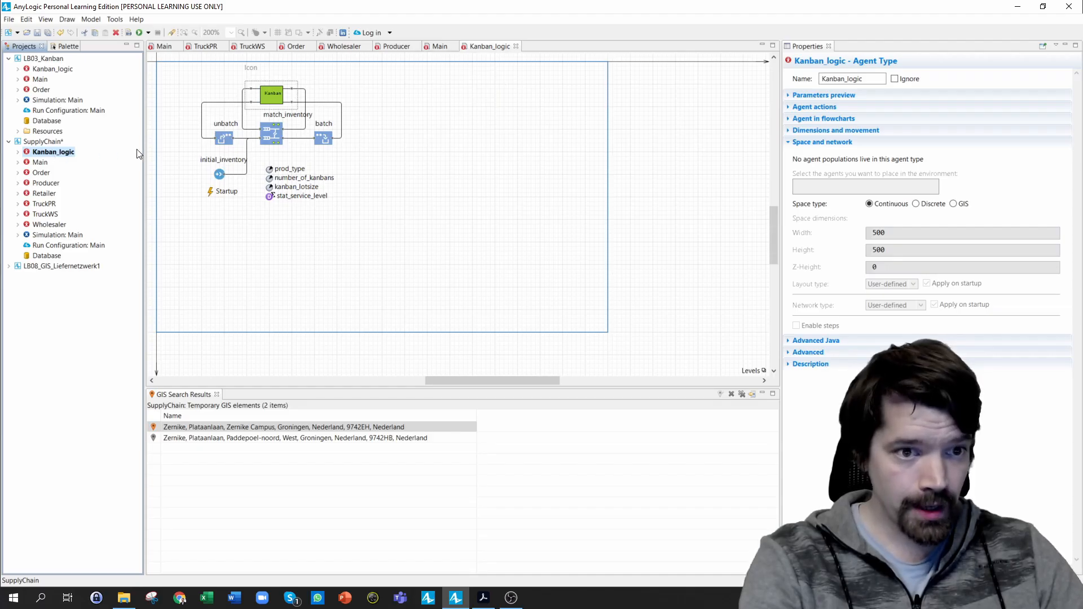
left_click(219, 175)
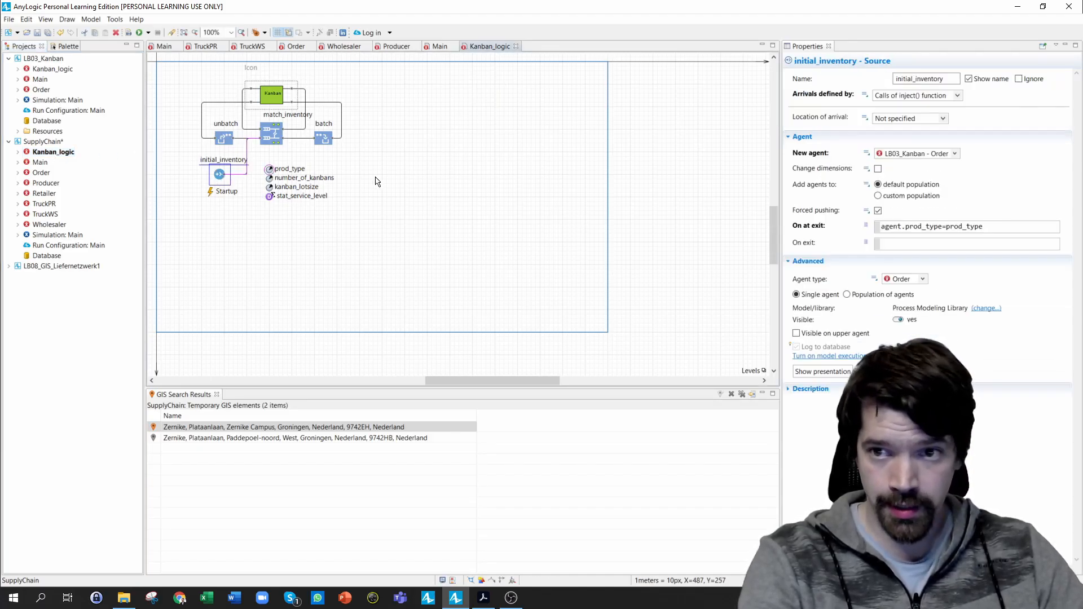
left_click(903, 154)
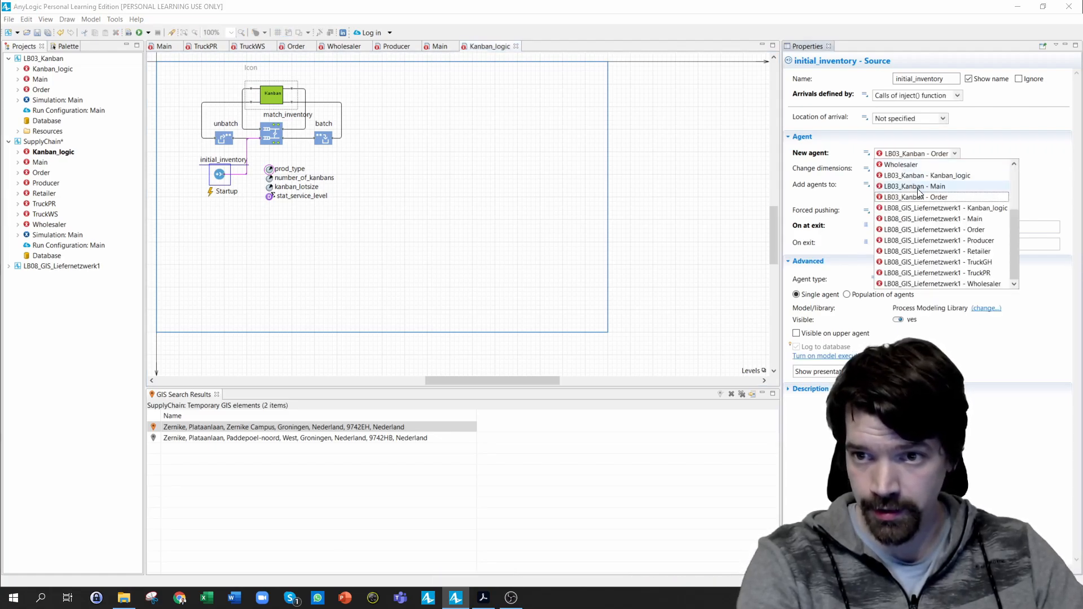
left_click(892, 188)
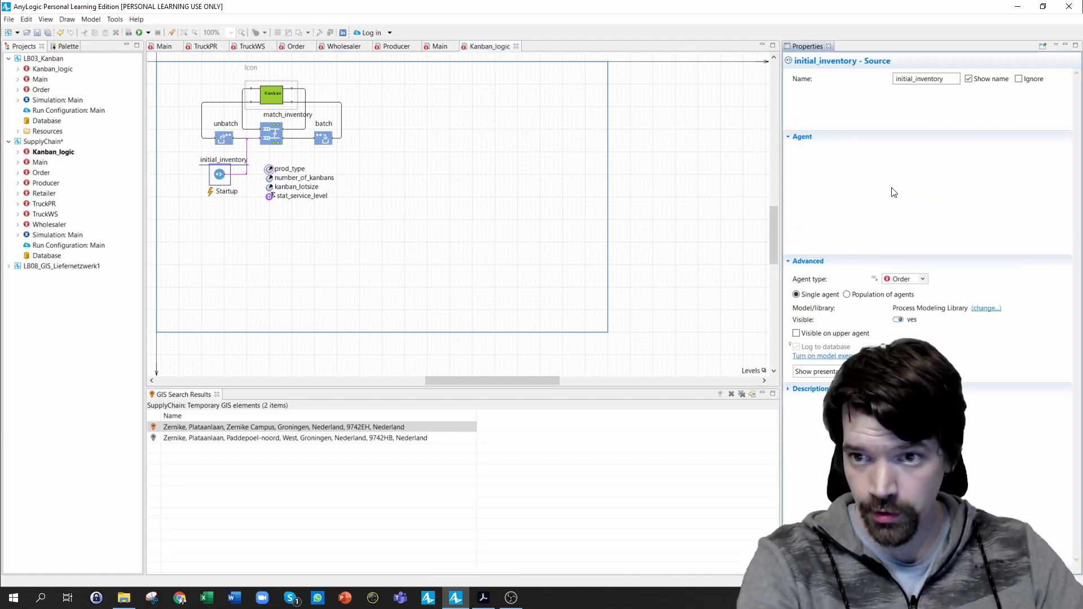
left_click(923, 278)
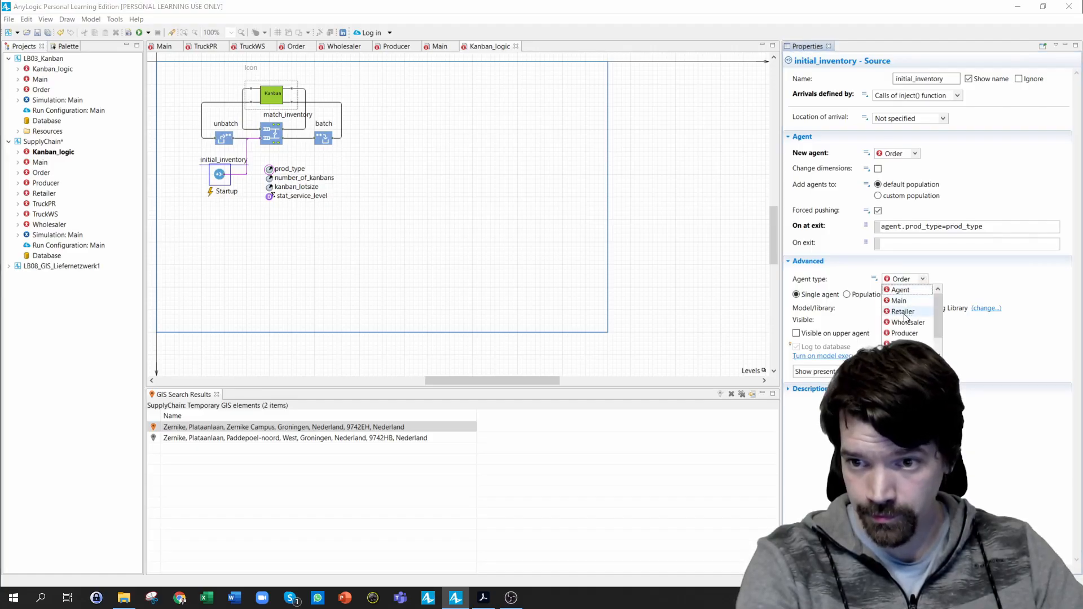
scroll(904, 317, "down", 1)
left_click(903, 344)
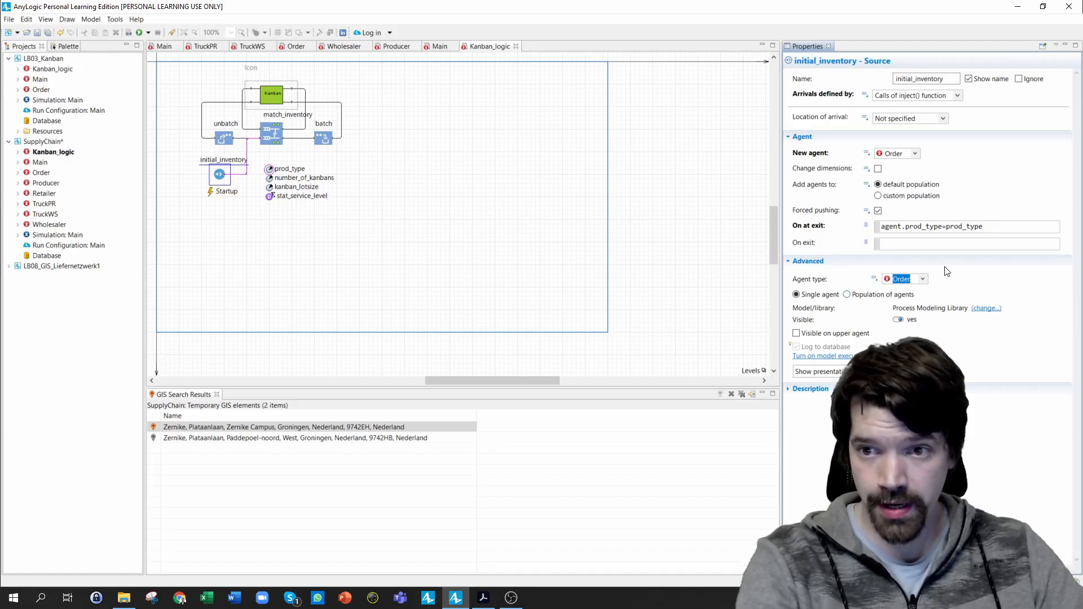
Check the match_inventory block's settings and set the batch block's new batch type to SupplyChain's own Order
left_click(279, 140)
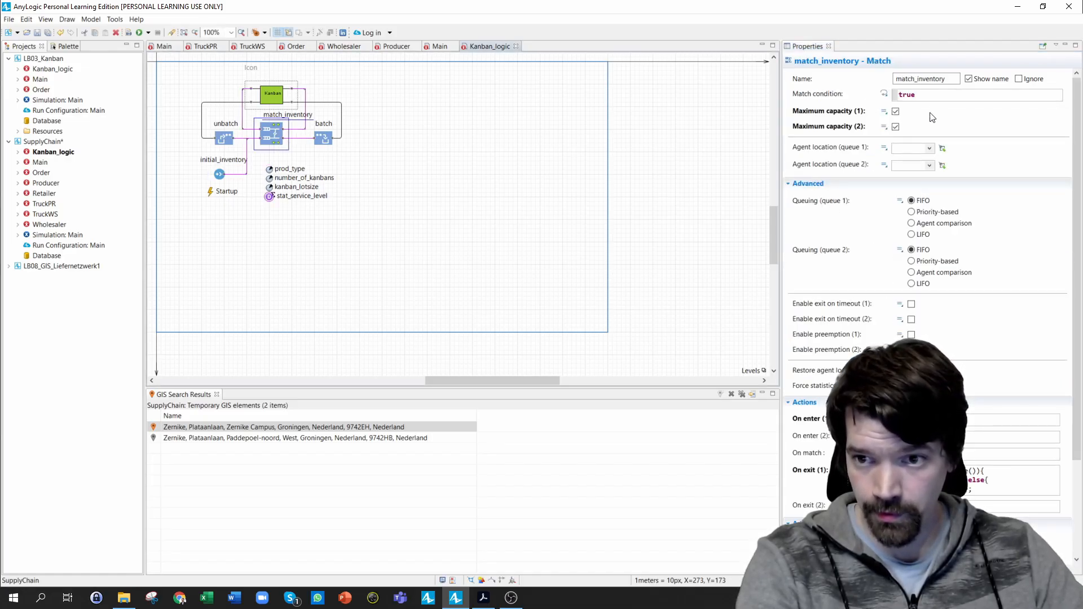
scroll(861, 190, "down", 3)
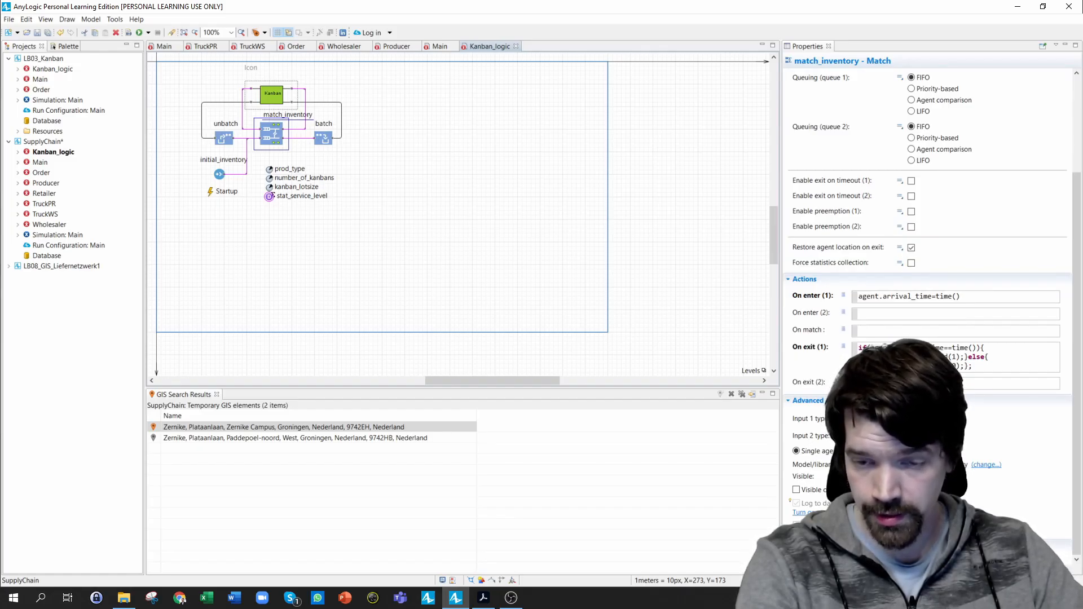
left_click(325, 144)
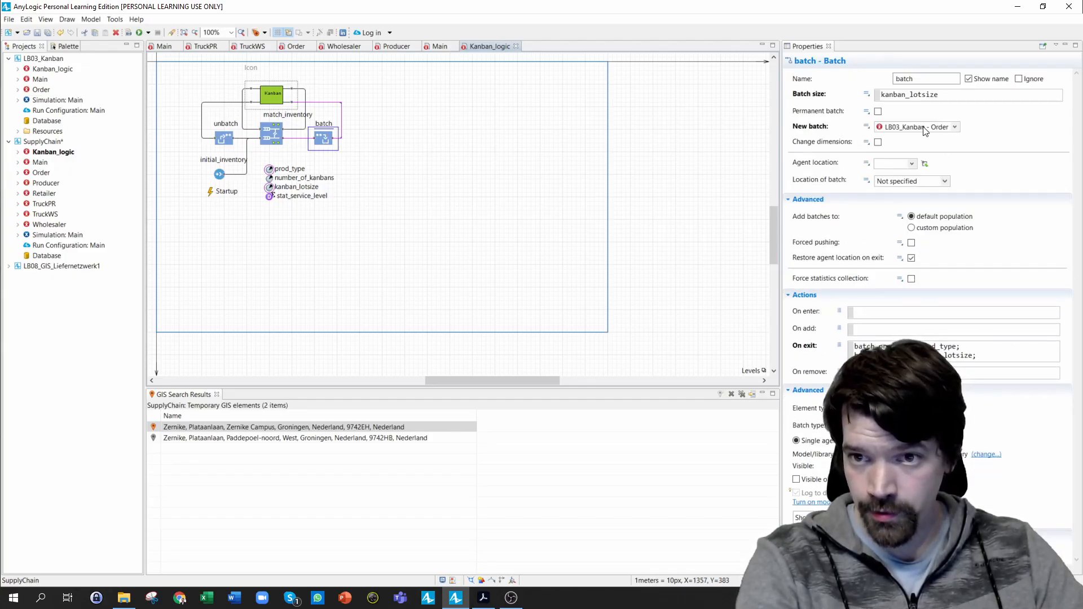
left_click(902, 127)
scroll(908, 169, "up", 3)
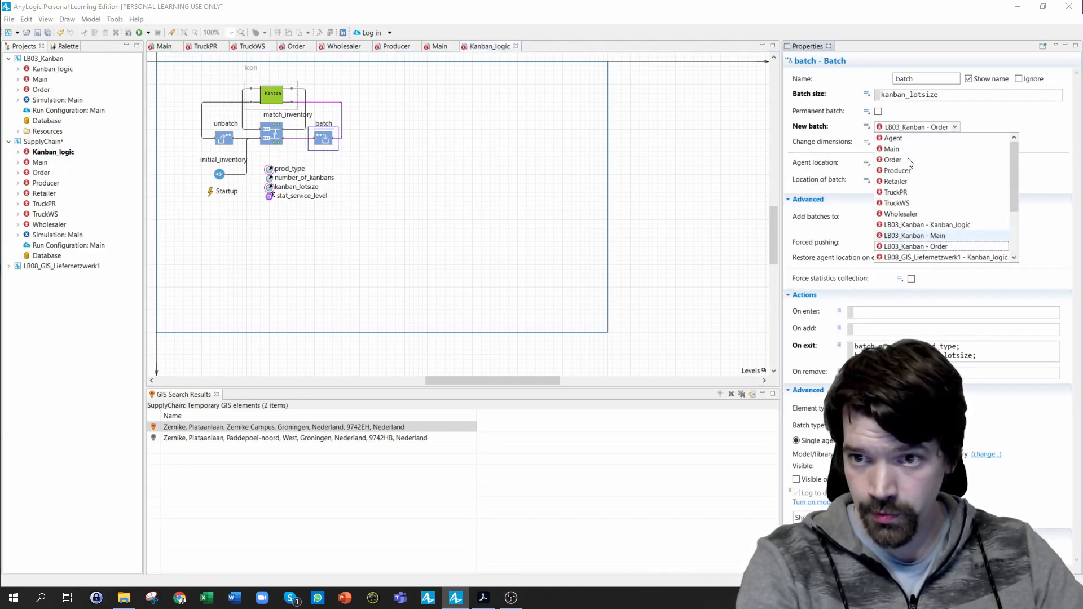
left_click(893, 160)
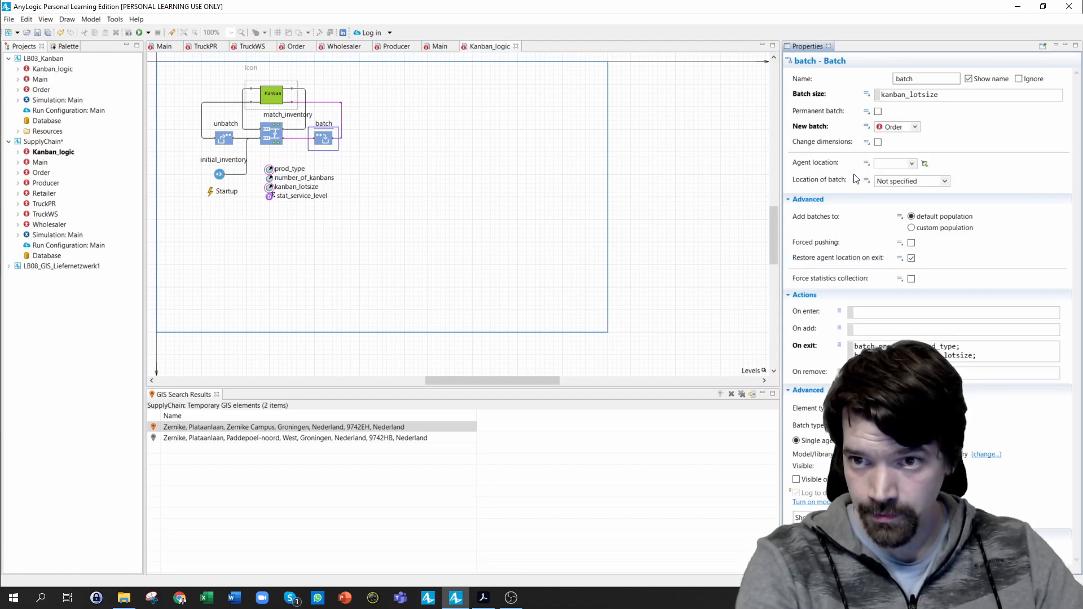
Set both the batch type and the element type of the unbatch block to Order
left_click(226, 140)
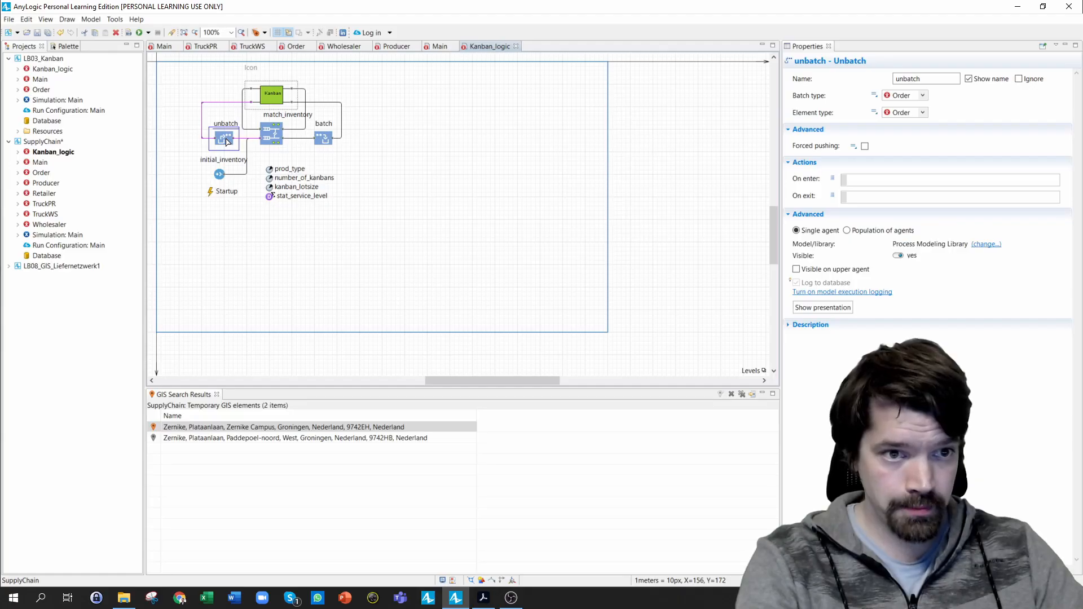
left_click(906, 97)
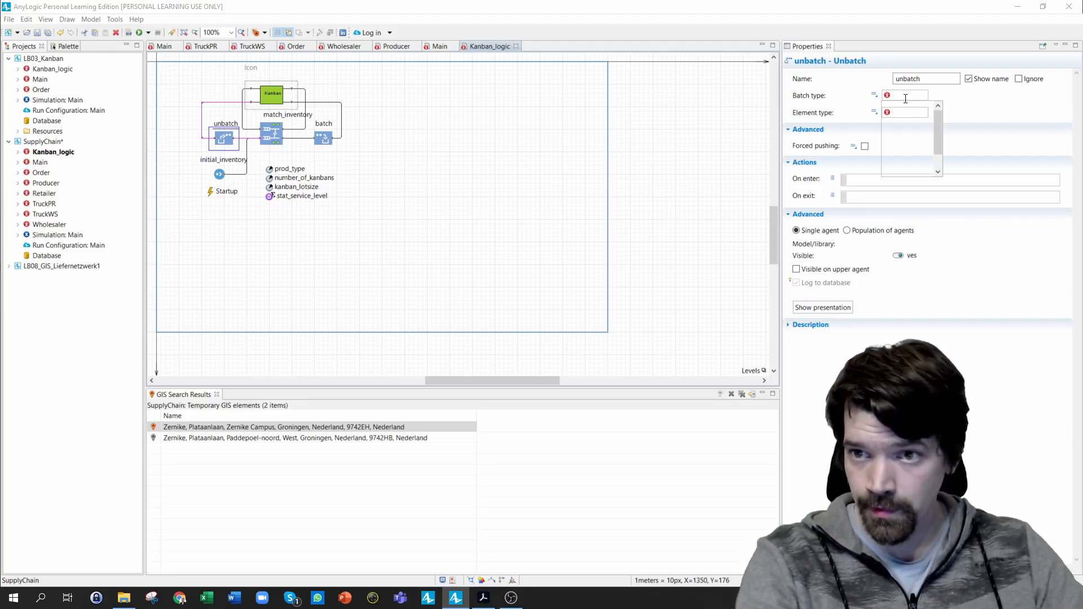
scroll(902, 120, "down", 1)
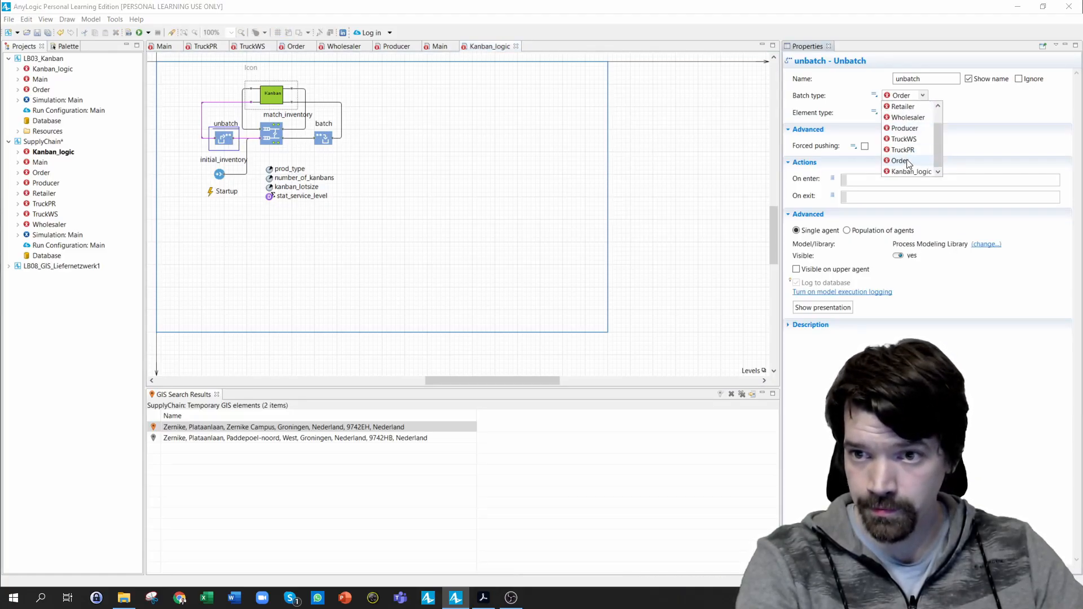
left_click(907, 162)
left_click(923, 113)
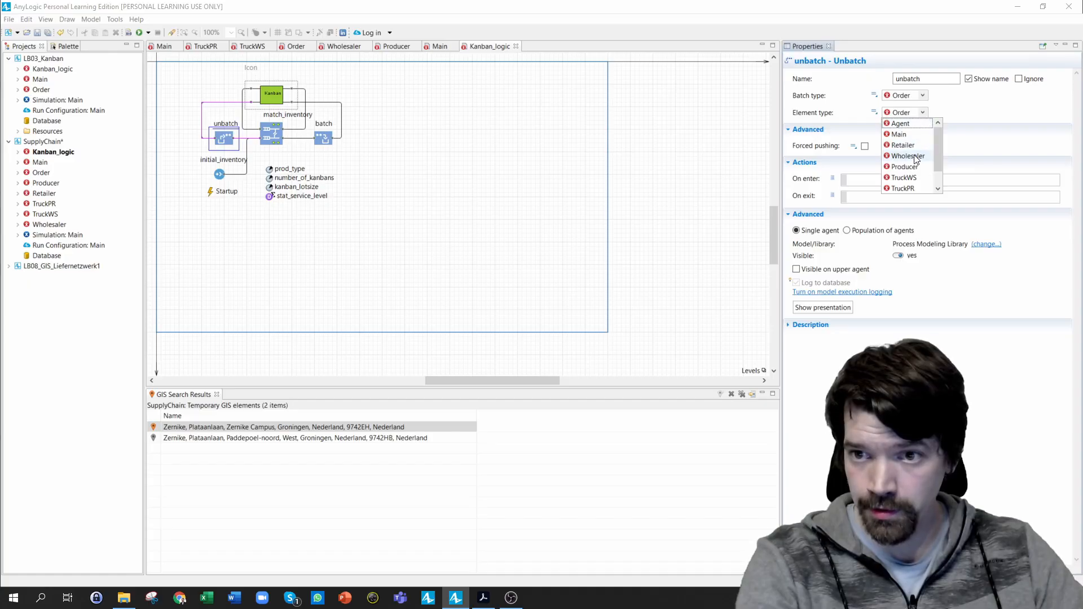
scroll(904, 169, "down", 1)
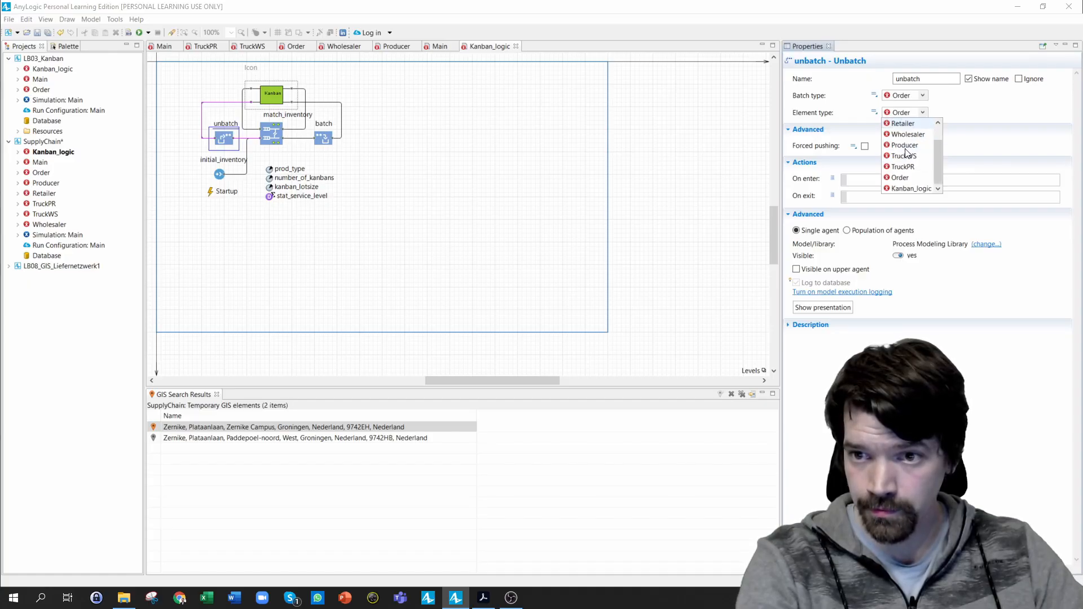
left_click(902, 177)
left_click(309, 208)
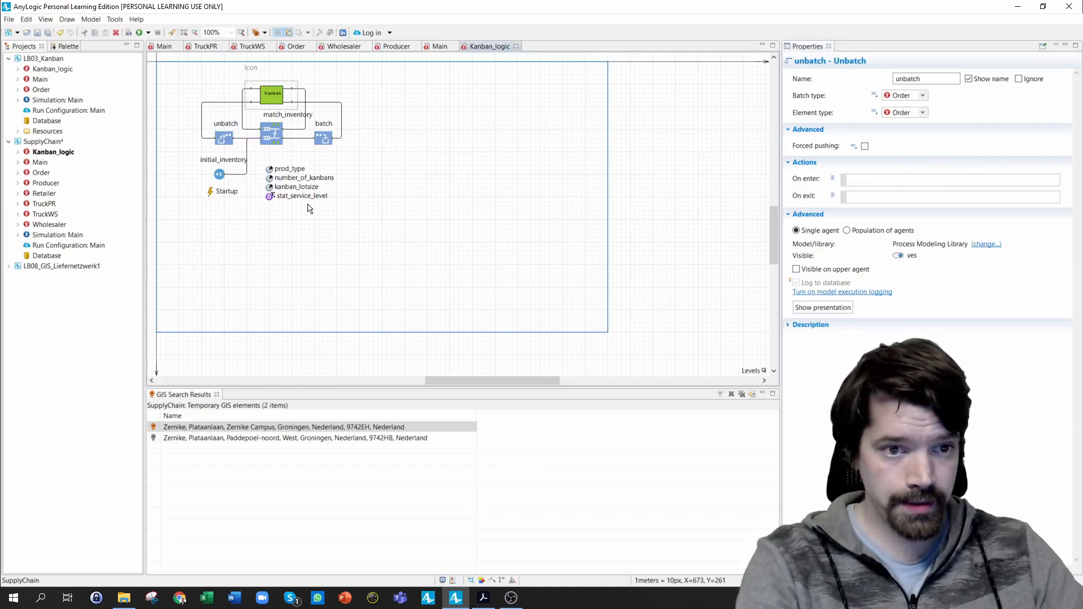
left_click(378, 168)
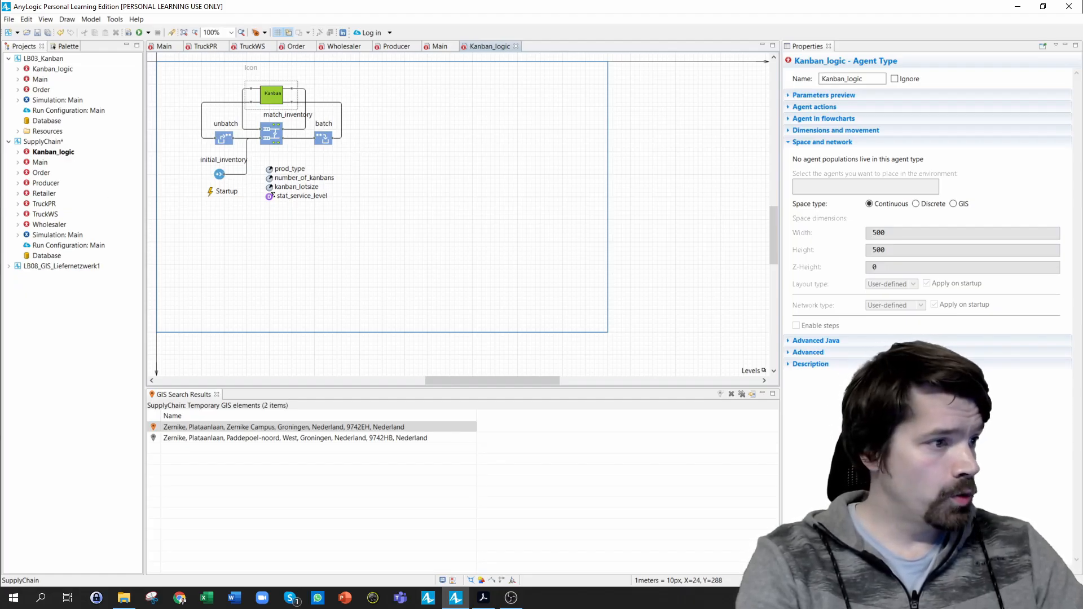
Remove the LB03_Kanban dependency from the SupplyChain model and build the model
left_click(42, 142)
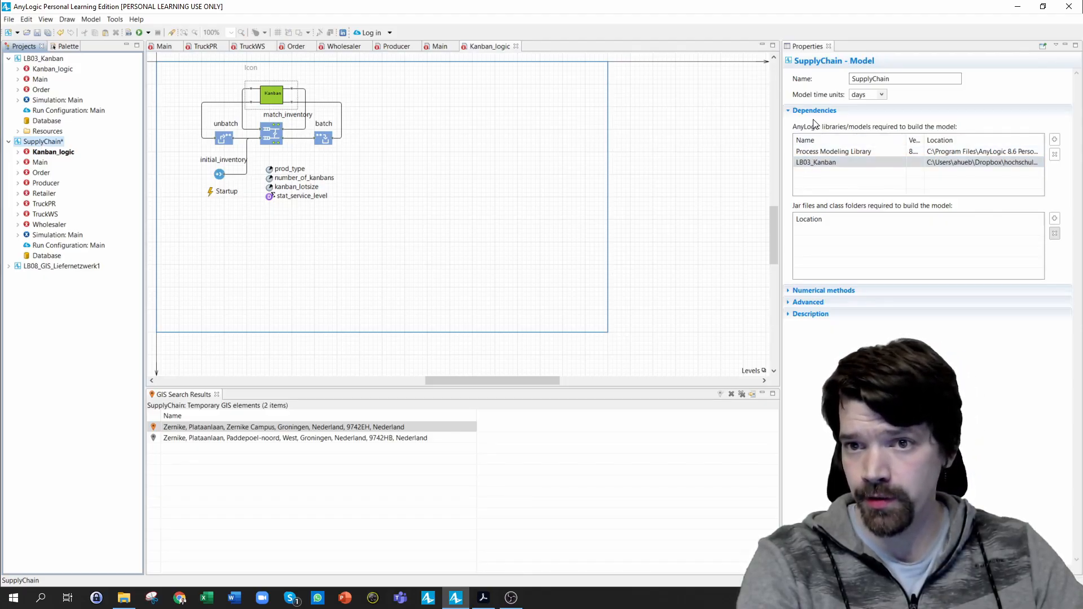
left_click(805, 165)
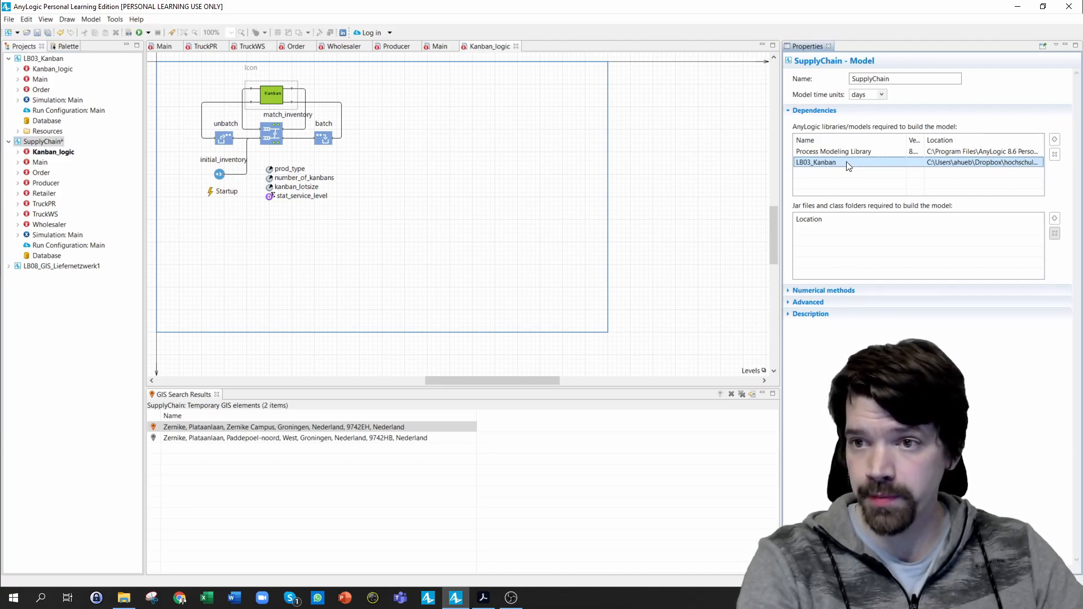
left_click(1055, 155)
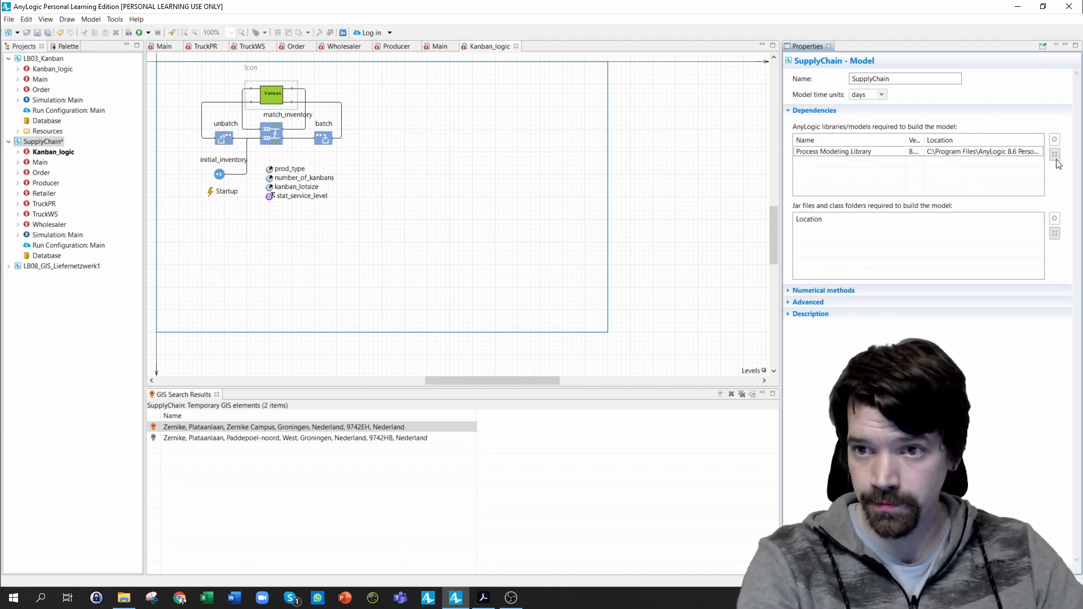
left_click(130, 33)
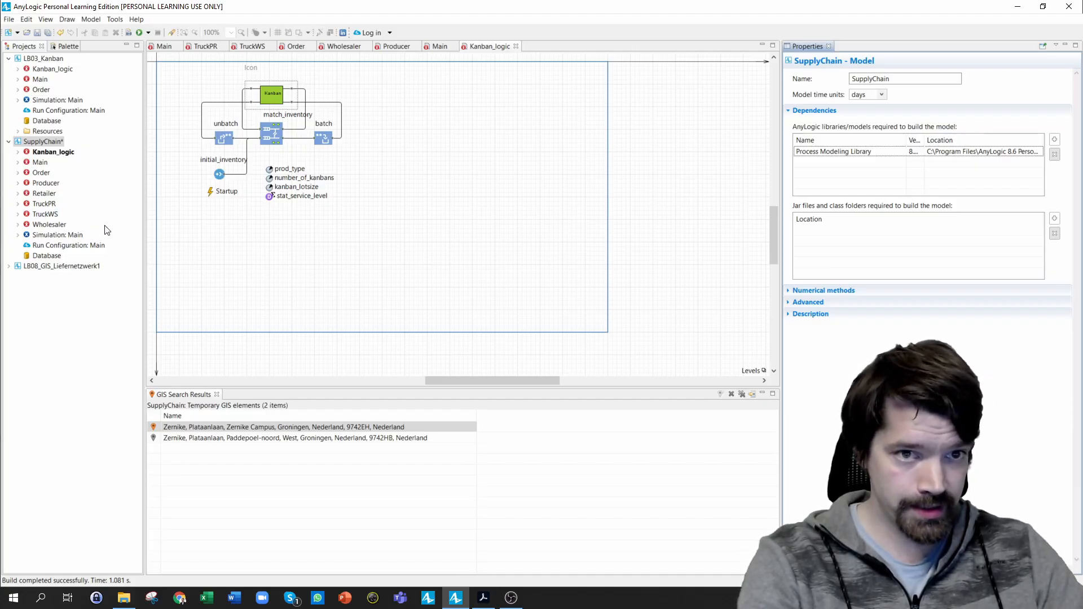
Open the Retailer agent type and place a single Kanban_logic agent from SupplyChain in the upper middle of its frame
double_click(44, 193)
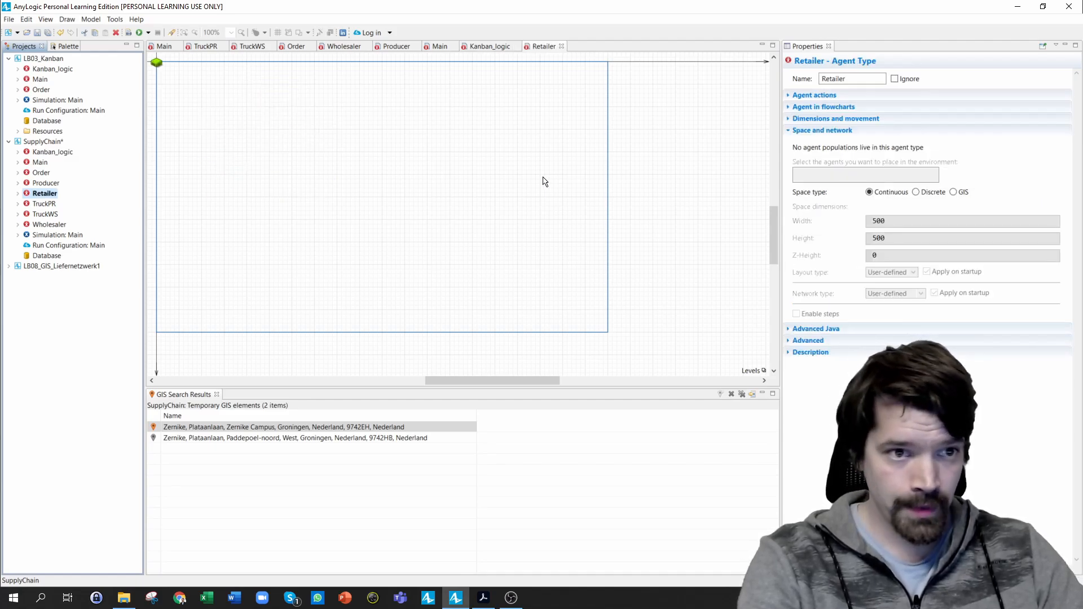
left_click(103, 154)
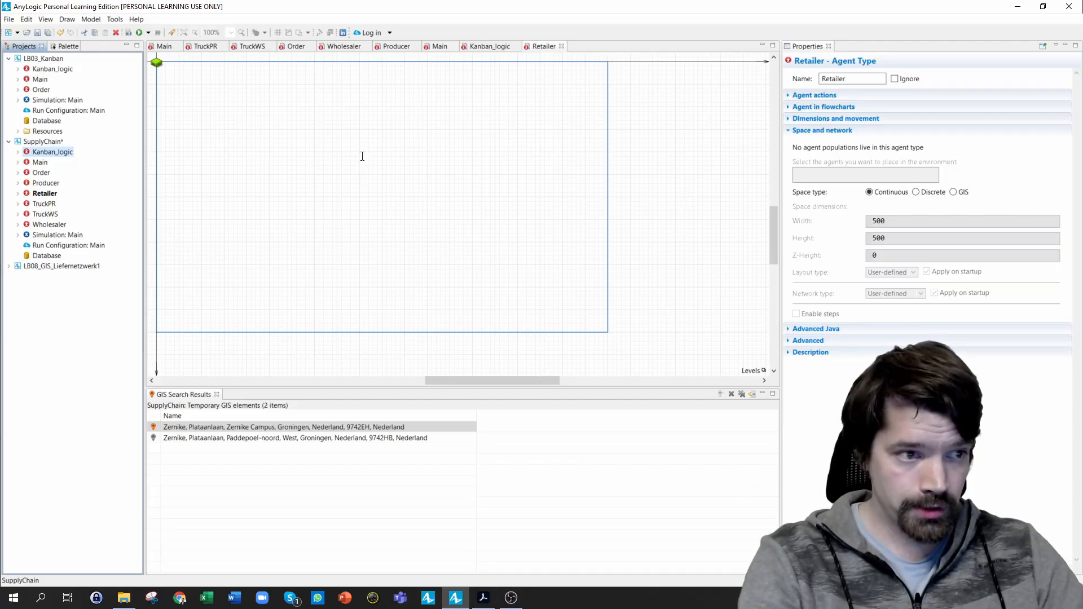
left_click_drag(362, 157, 363, 160)
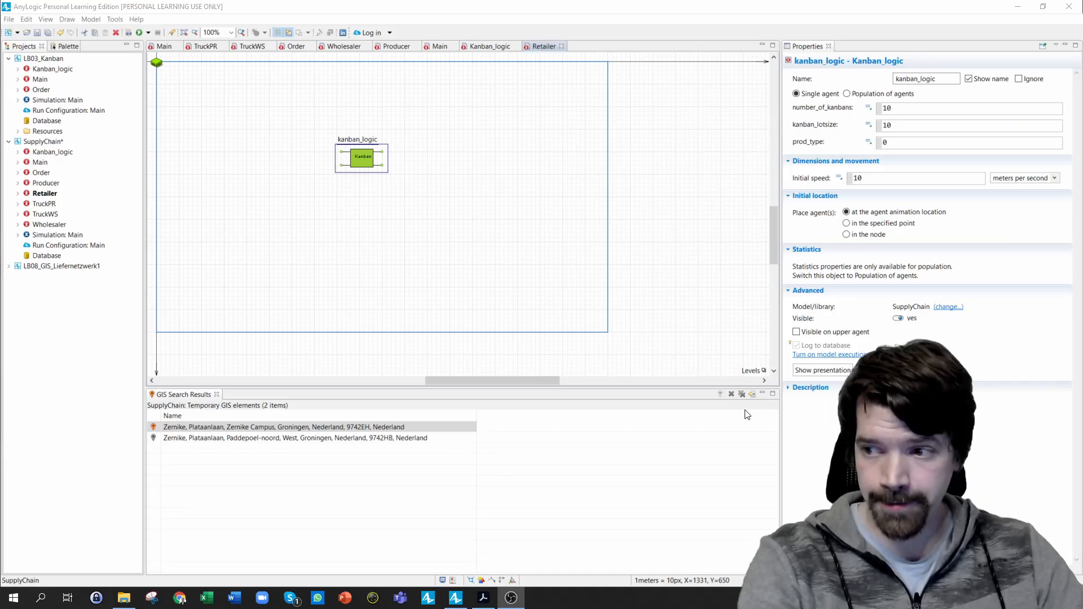
Add a Source block connected to kanban_logic's upper input and name it source1
left_click(66, 48)
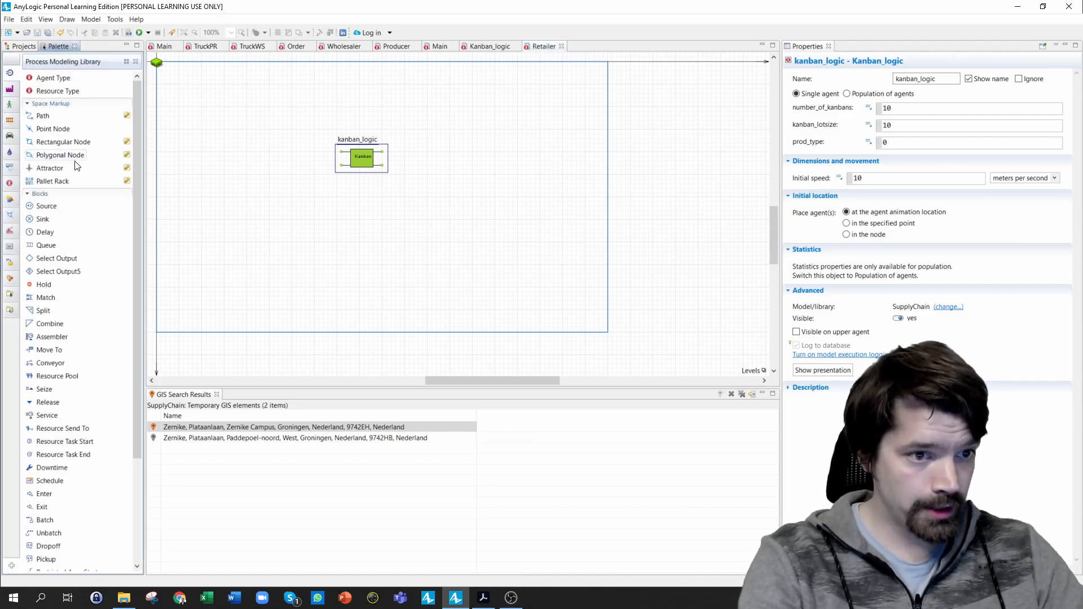
left_click_drag(46, 206, 308, 151)
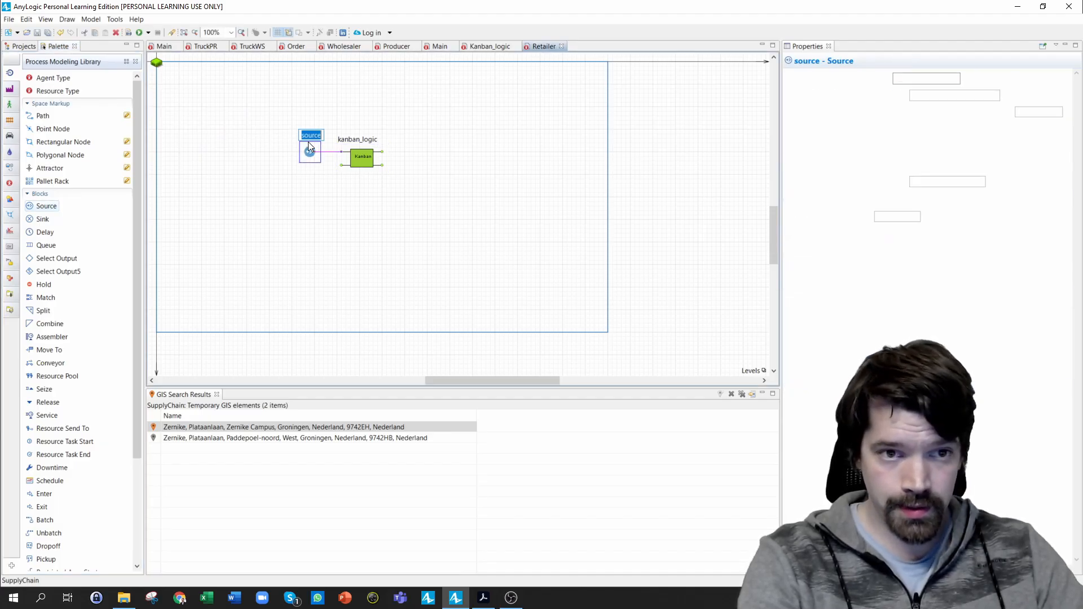
type("1")
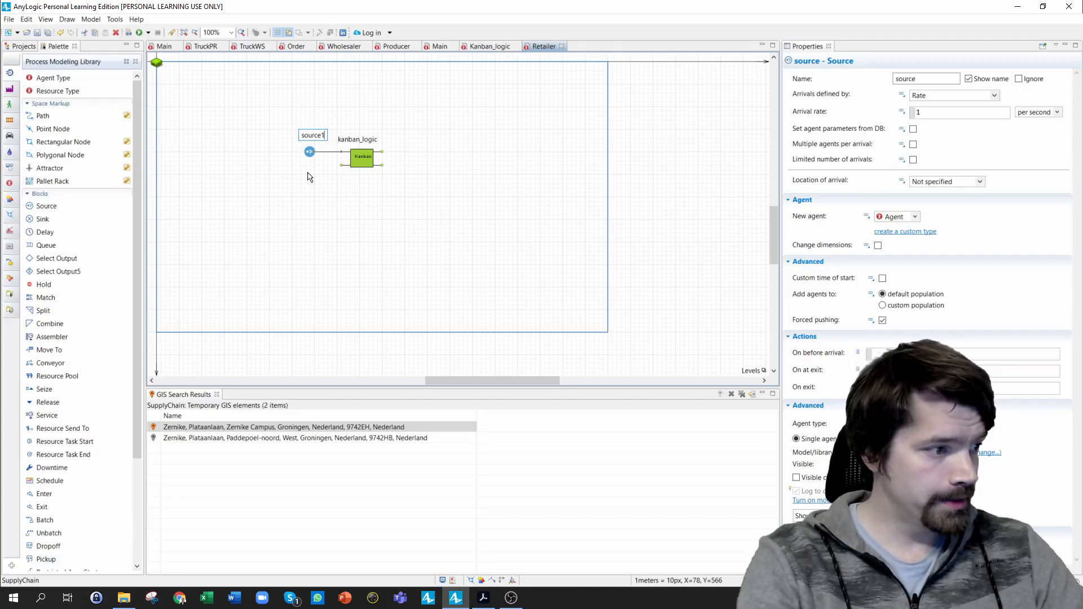
left_click(310, 153)
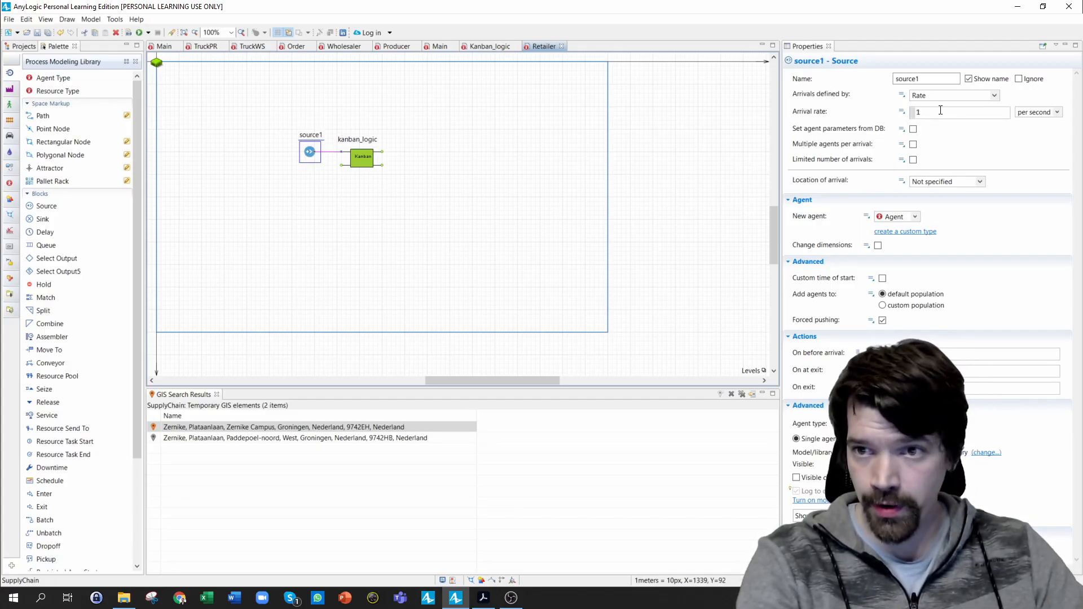
Set source1's arrival rate to 7 per day and its new agent to Order
left_click(912, 112)
key("BackSpace")
type("7")
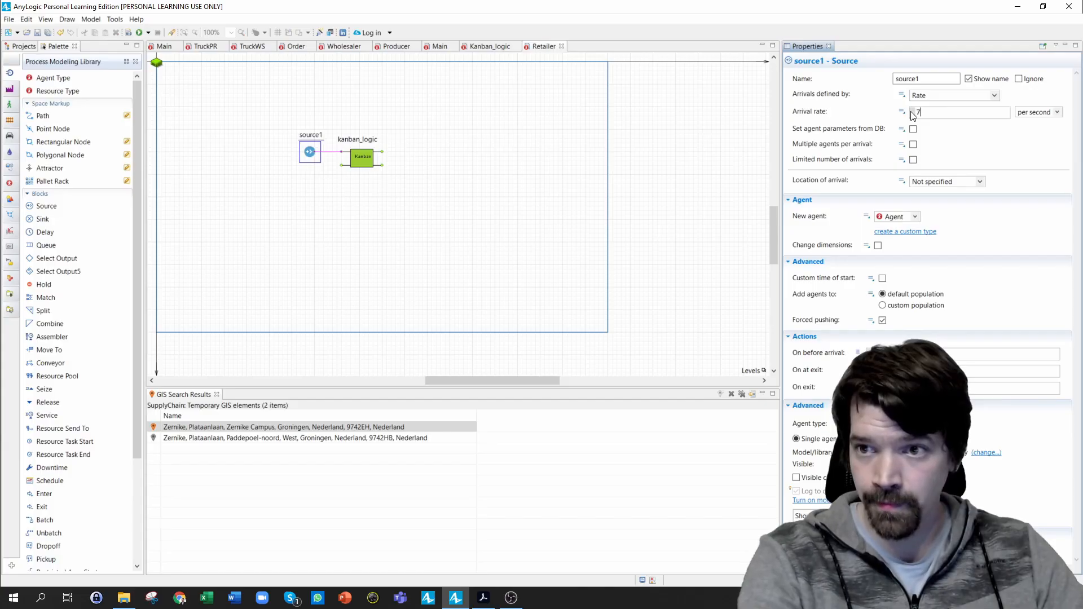
left_click(1042, 115)
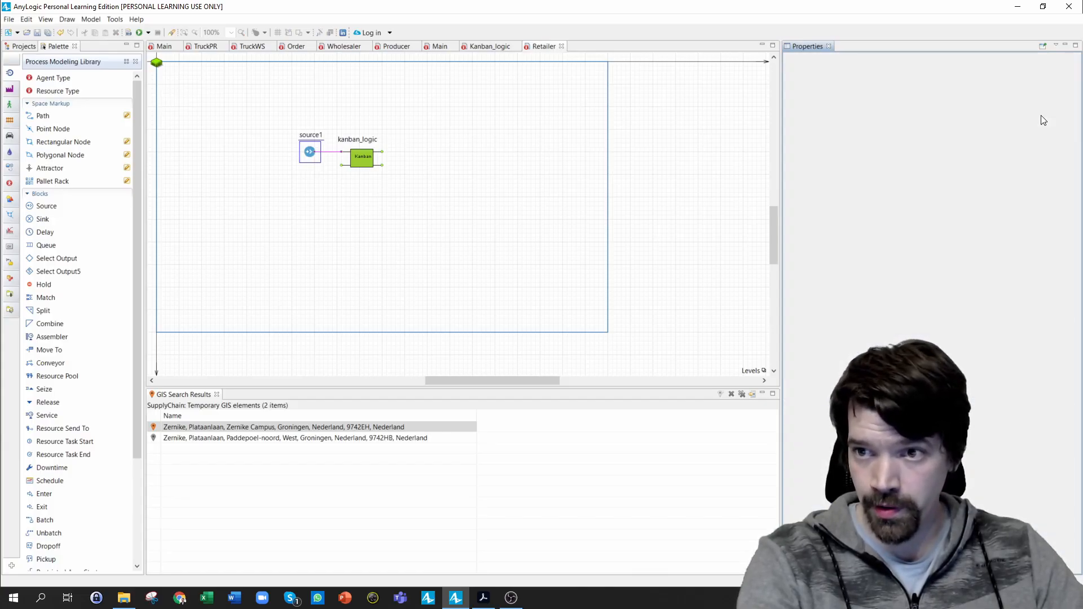
left_click(1041, 116)
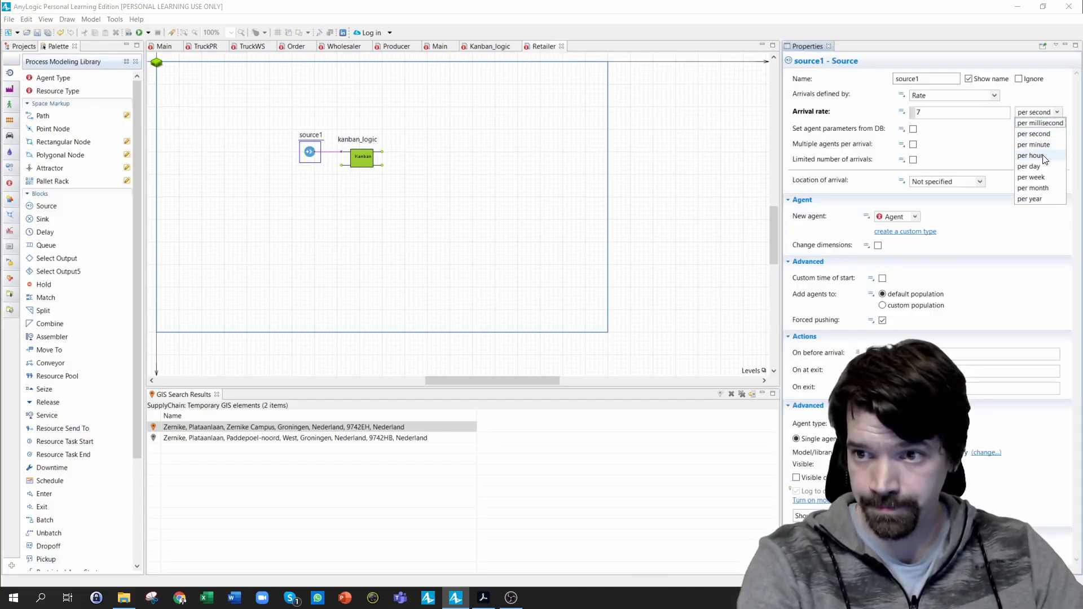
left_click(1030, 166)
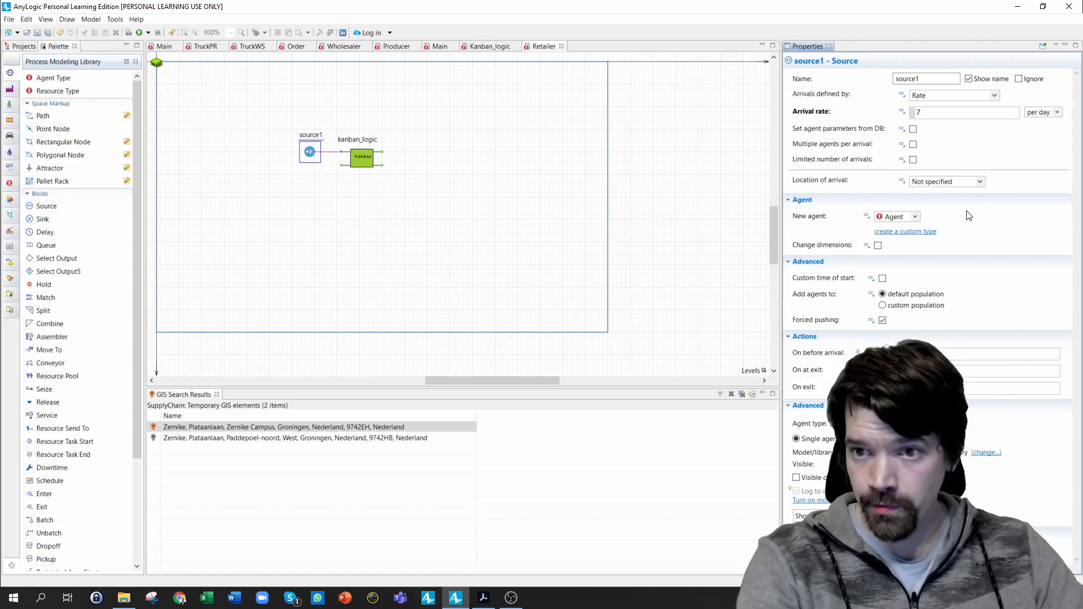
left_click(915, 218)
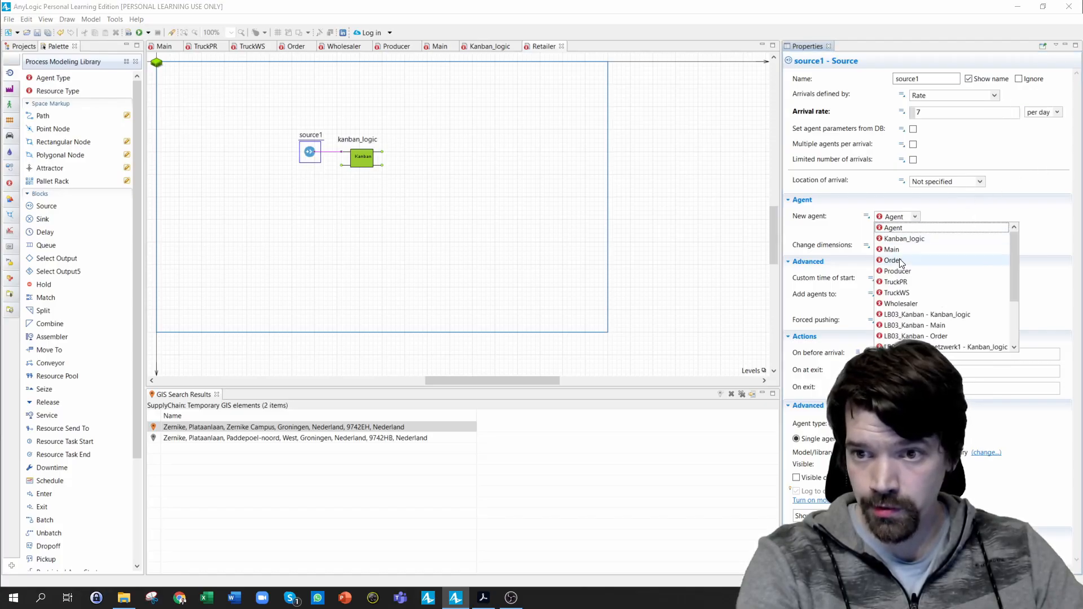
left_click(892, 260)
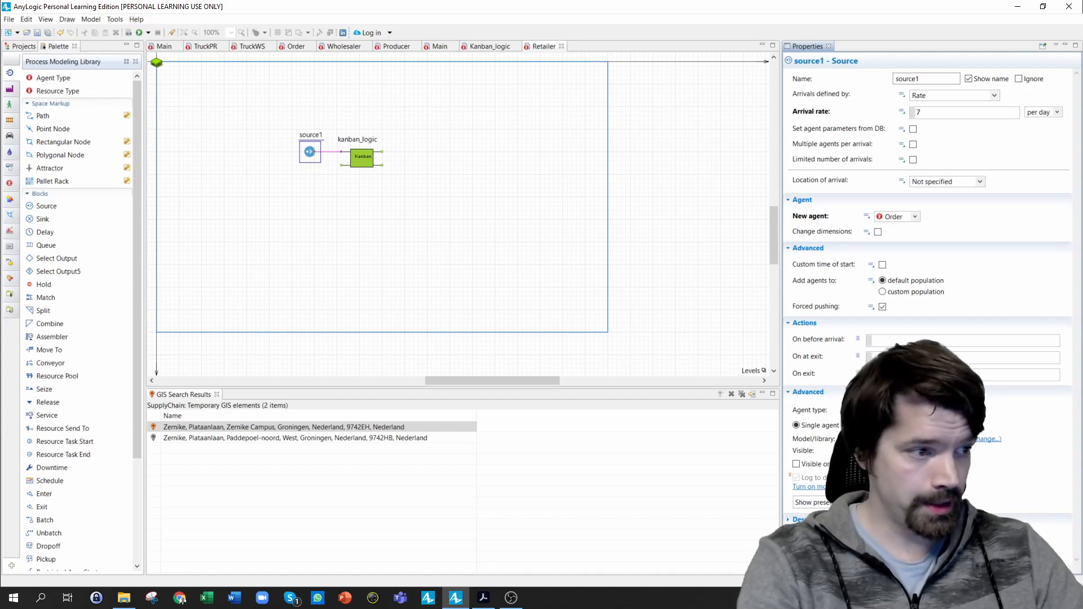
Add a Sink block connected to kanban_logic's upper output and name it sink1
left_click_drag(39, 220, 416, 156)
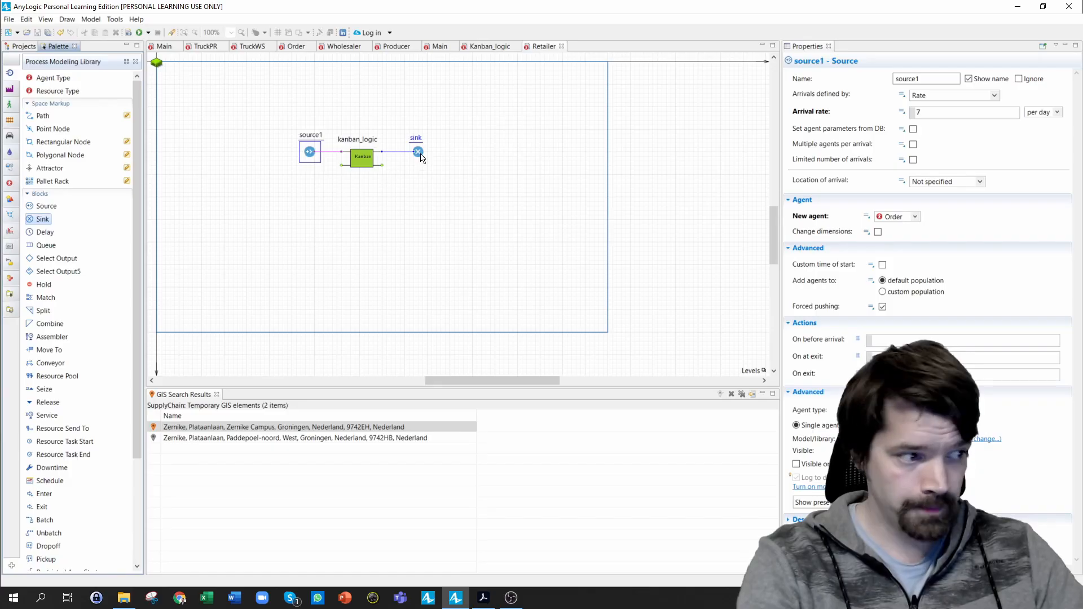
left_click(423, 138)
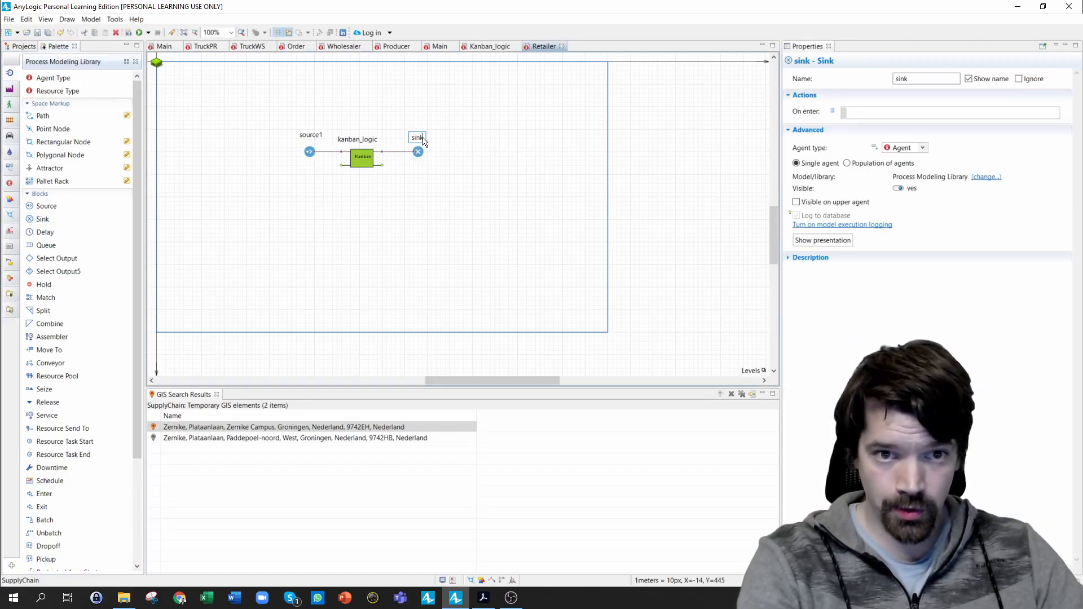
type("1")
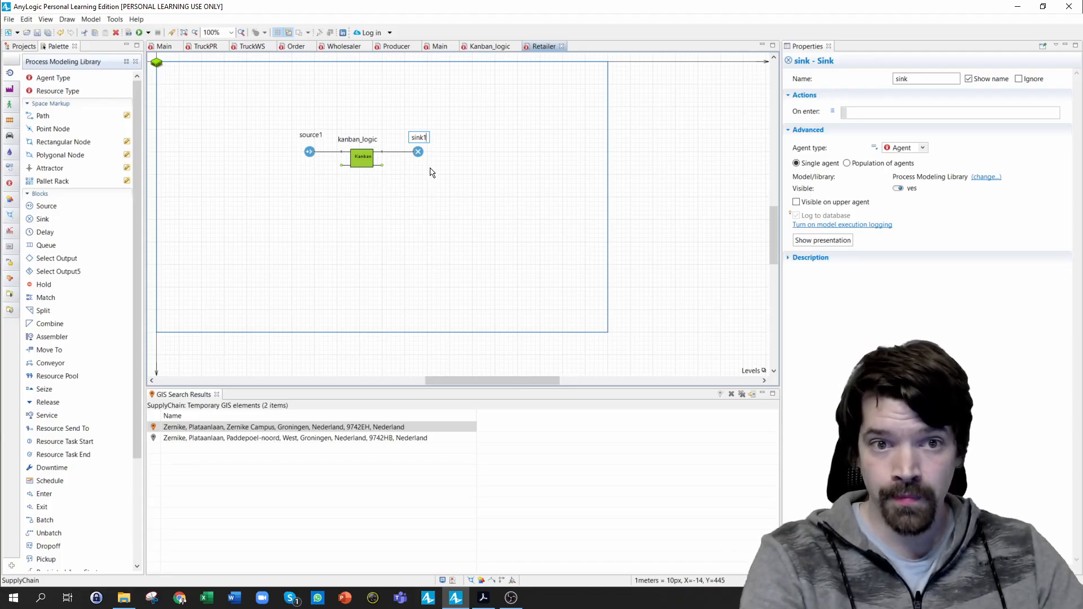
key("Return")
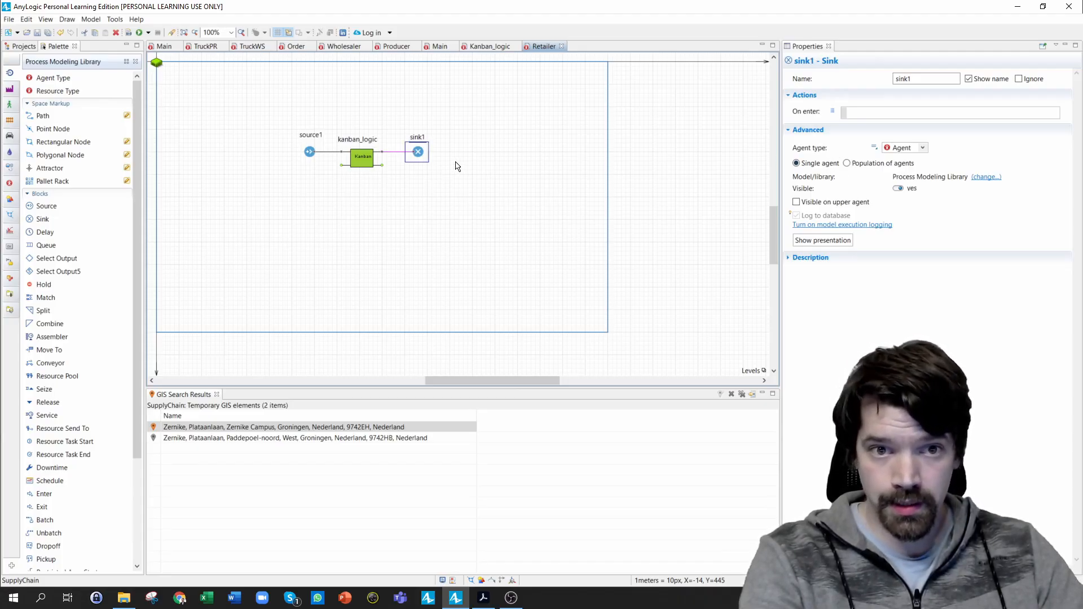
Set sink1's agent type to Order
left_click(908, 149)
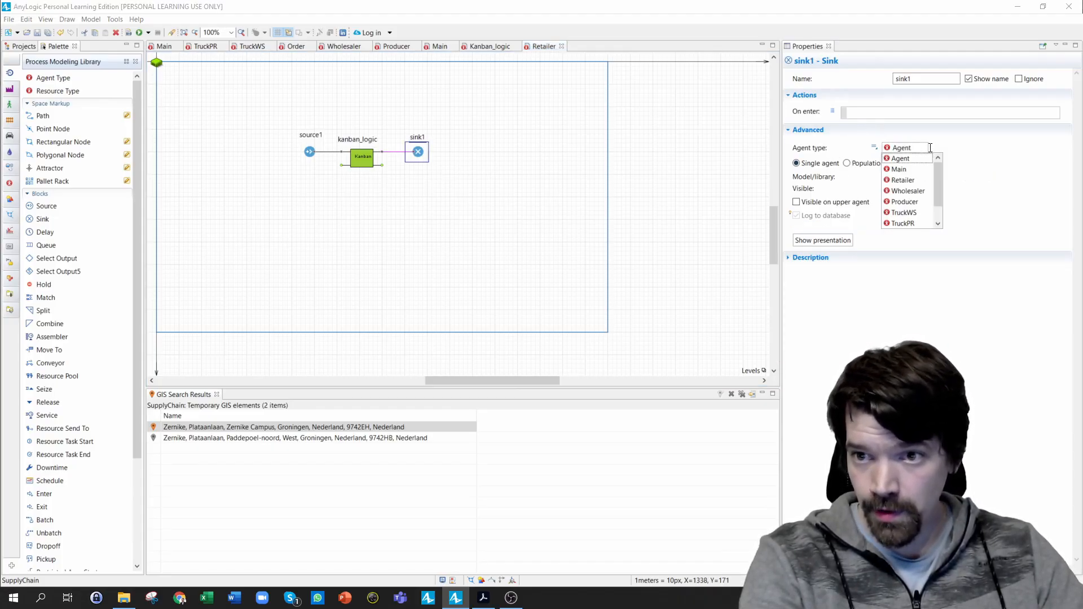
scroll(909, 186, "down", 2)
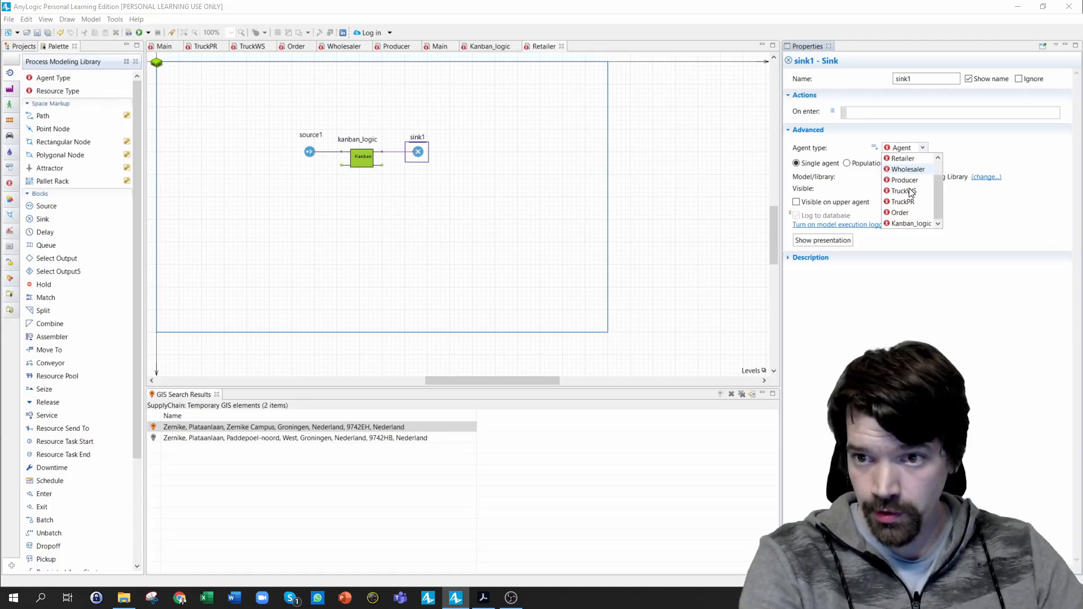
left_click(903, 213)
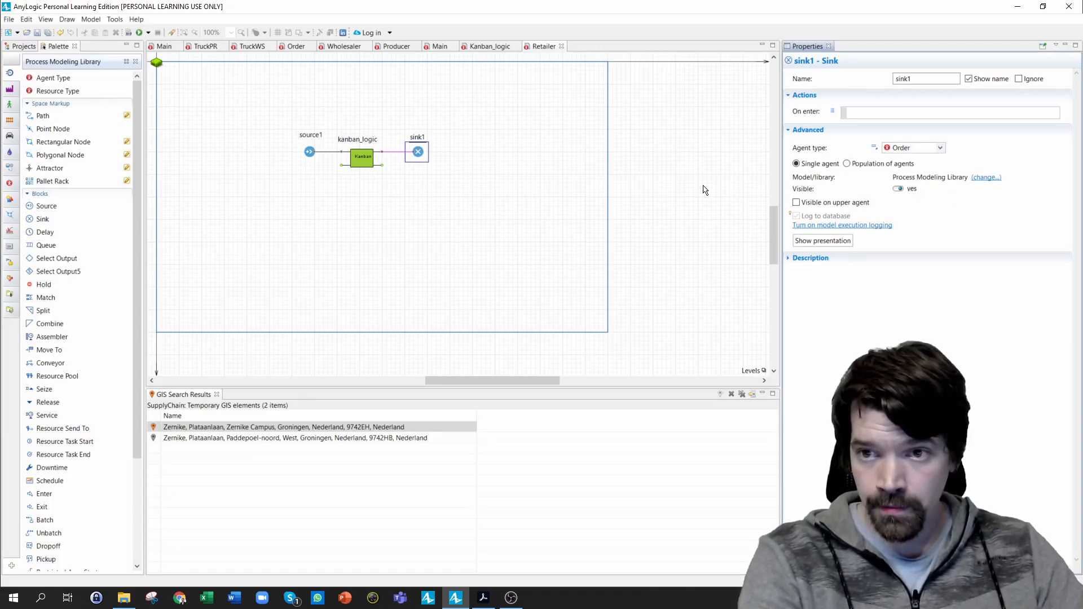
left_click(478, 220)
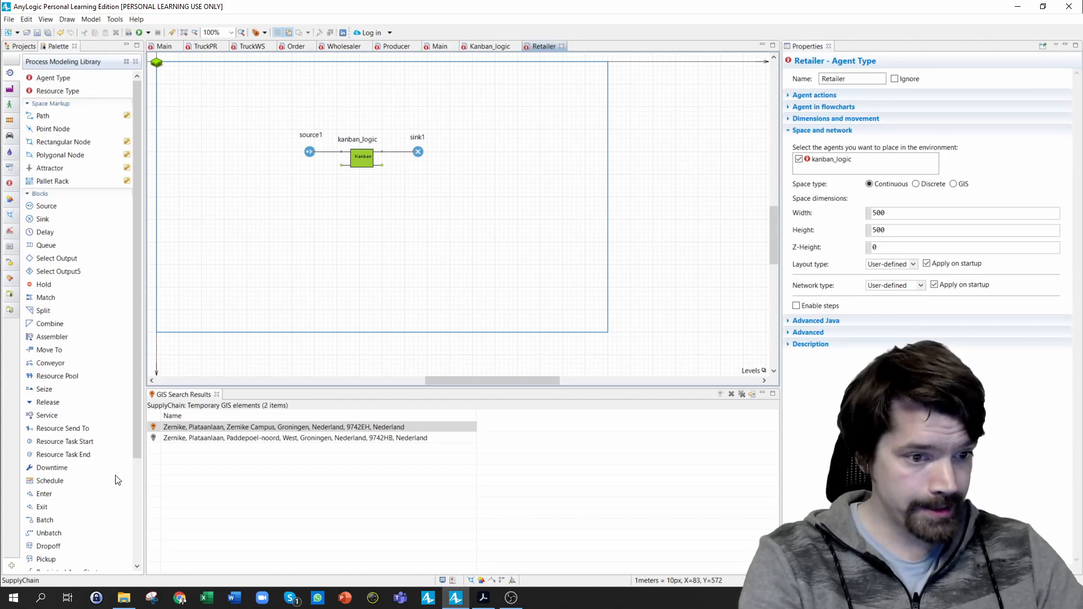
Place an Enter block below source1 and connect its output to kanban_logic's lower input with a right-angled connector
left_click_drag(44, 501, 314, 219)
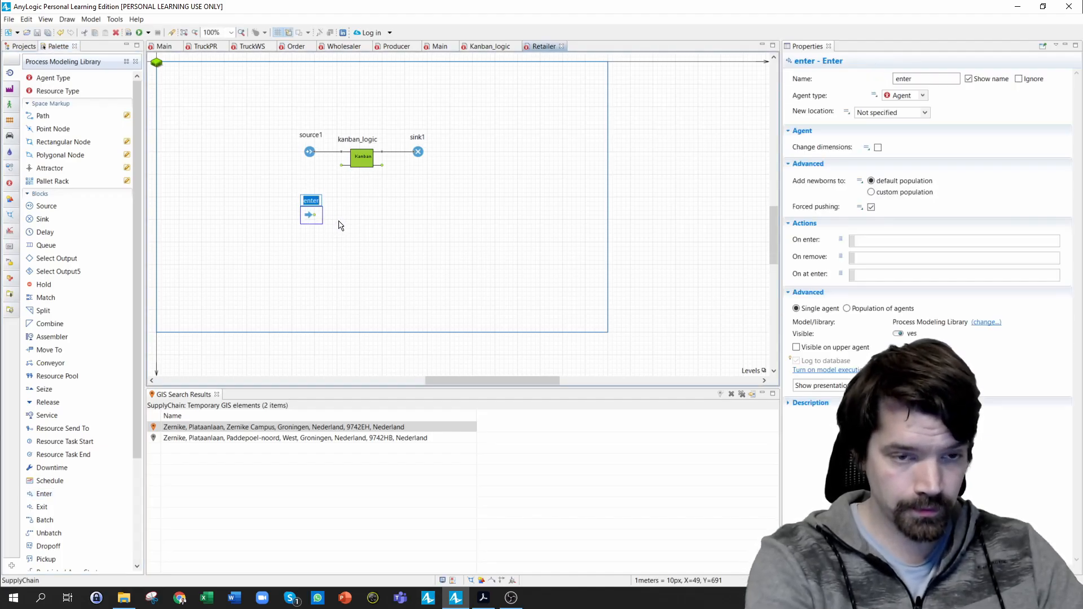
scroll(339, 224, "up", 2)
scroll(338, 225, "up", 1)
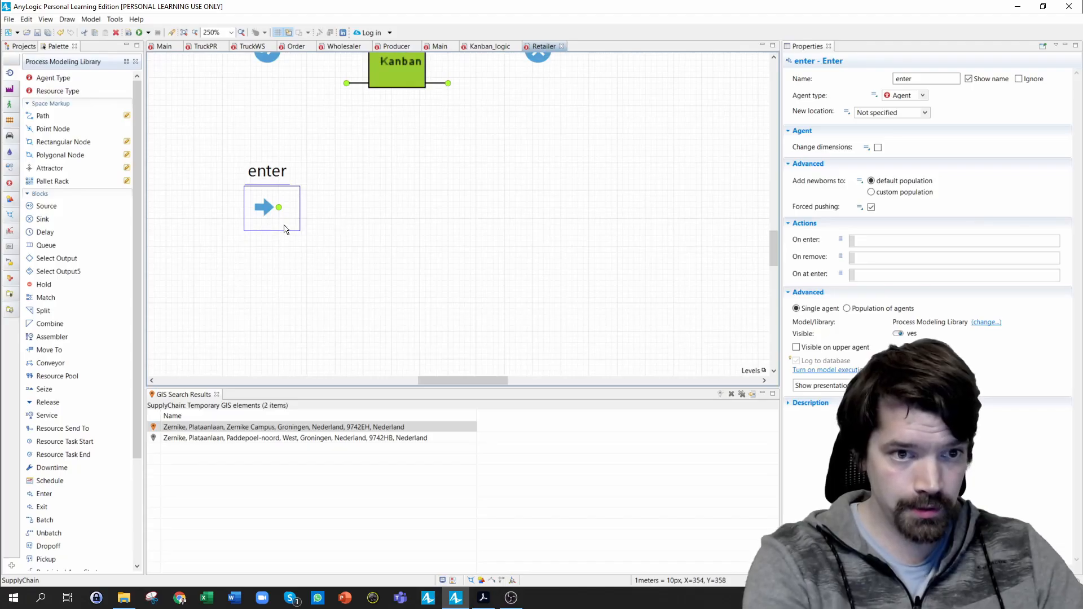
left_click_drag(279, 208, 317, 212)
left_click(317, 207)
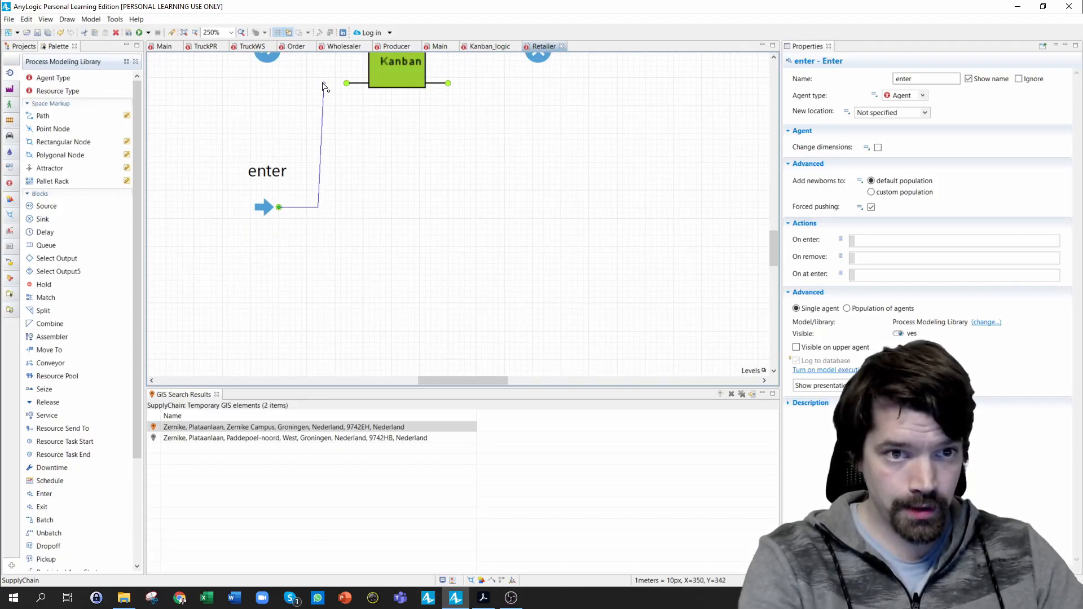
left_click(318, 83)
left_click(347, 83)
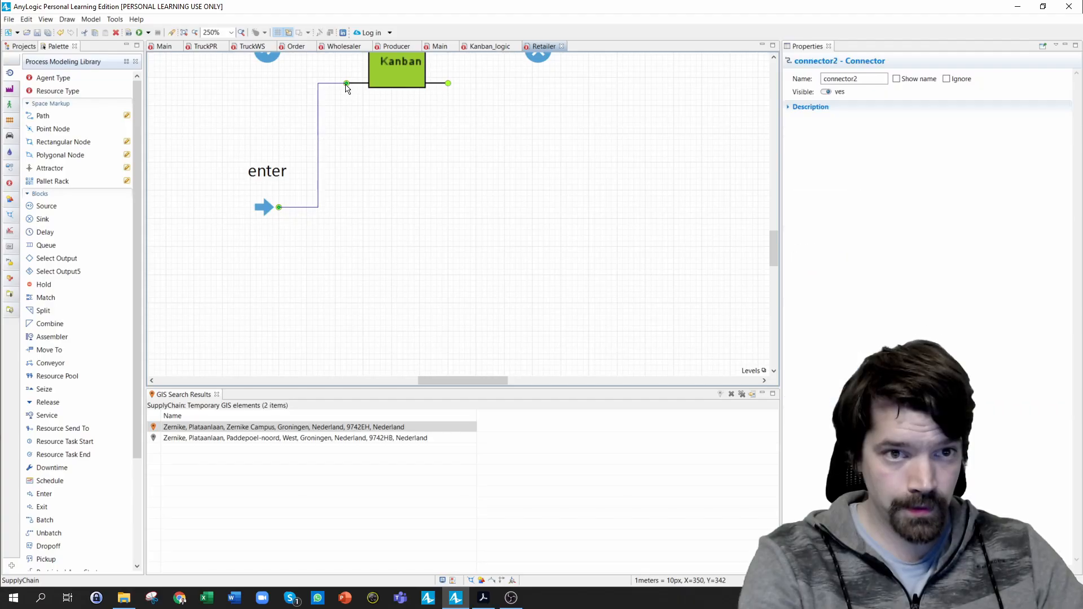
Rename the Enter block to enterWS and set its agent type to Order
left_click(265, 210)
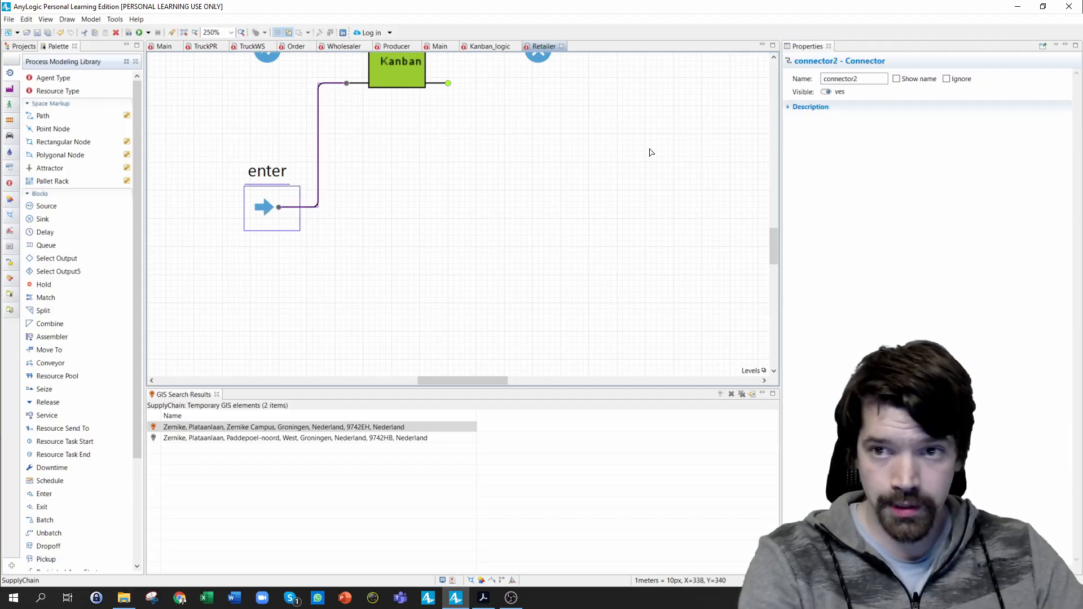
left_click(920, 79)
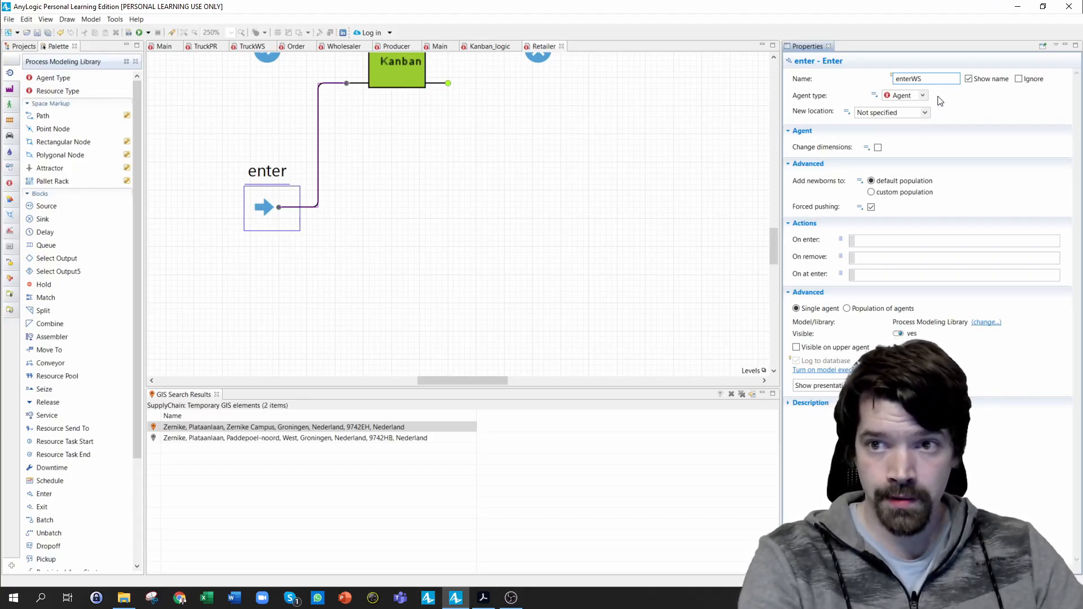
left_click(922, 96)
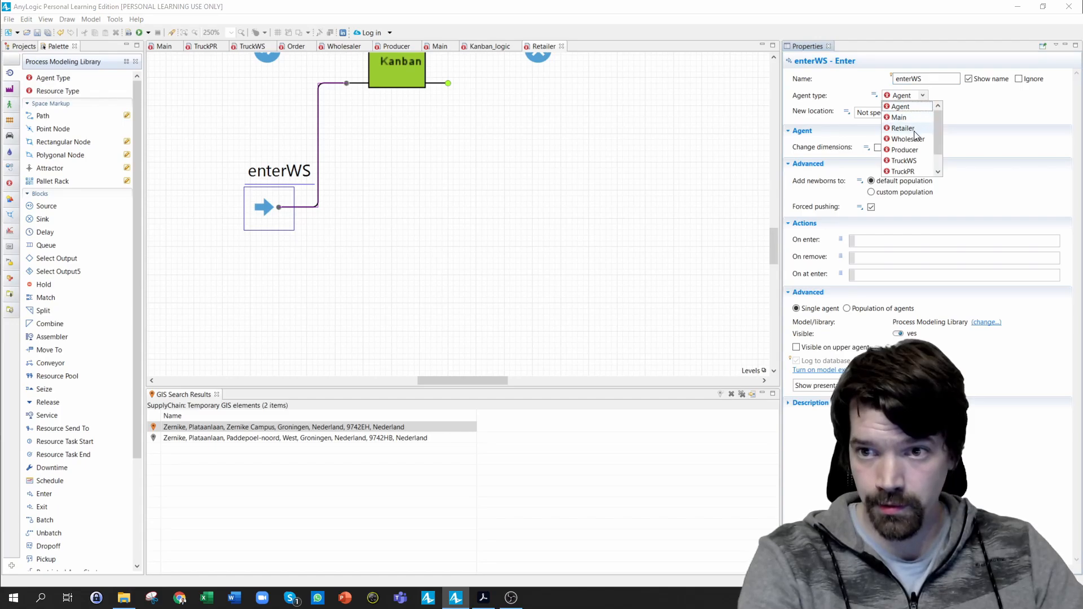
left_click(902, 161)
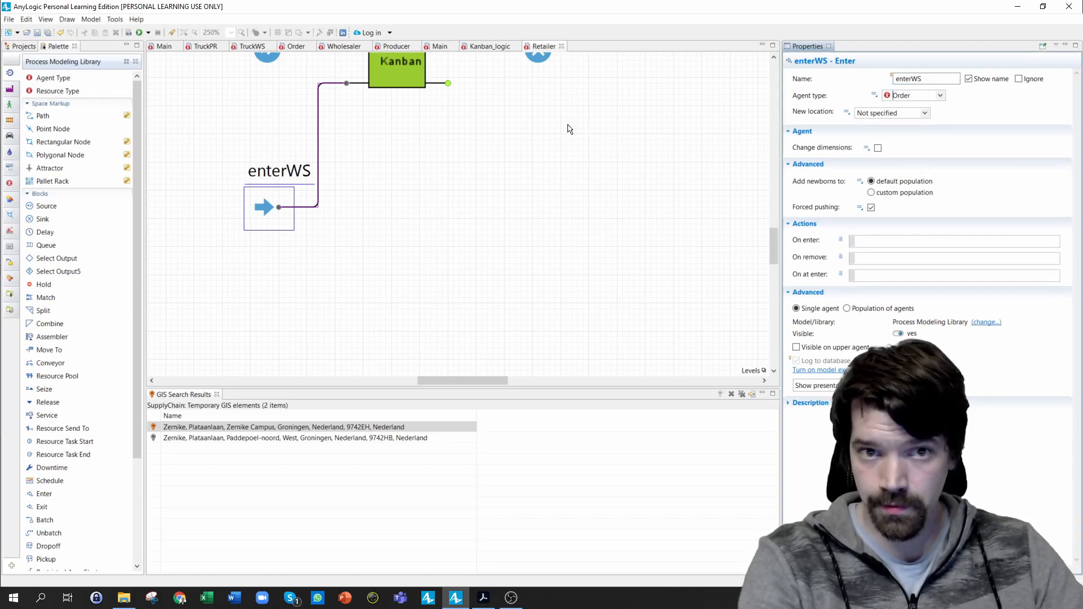
left_click(477, 145)
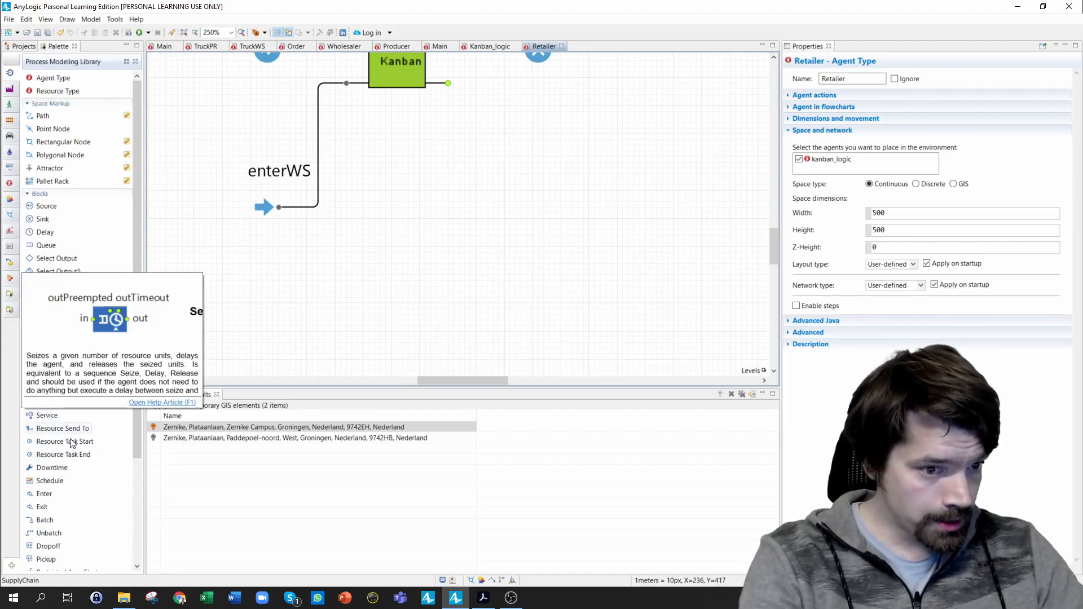
Add an Exit block below sink1, connected to kanban_logic's lower output, and name it exitWS
left_click_drag(371, 330, 542, 215)
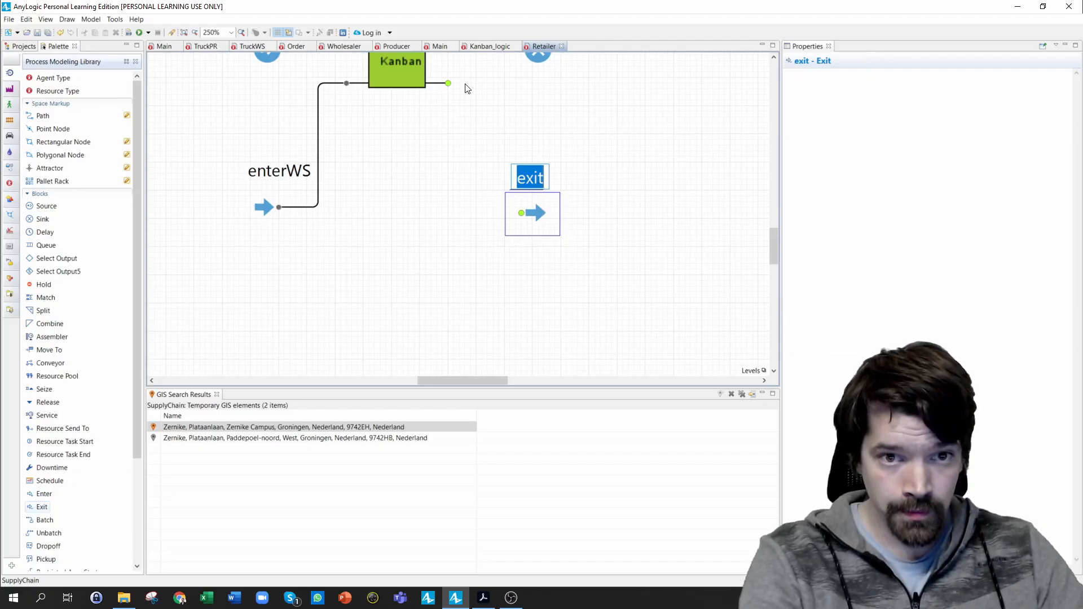
left_click_drag(448, 83, 483, 88)
left_click(482, 84)
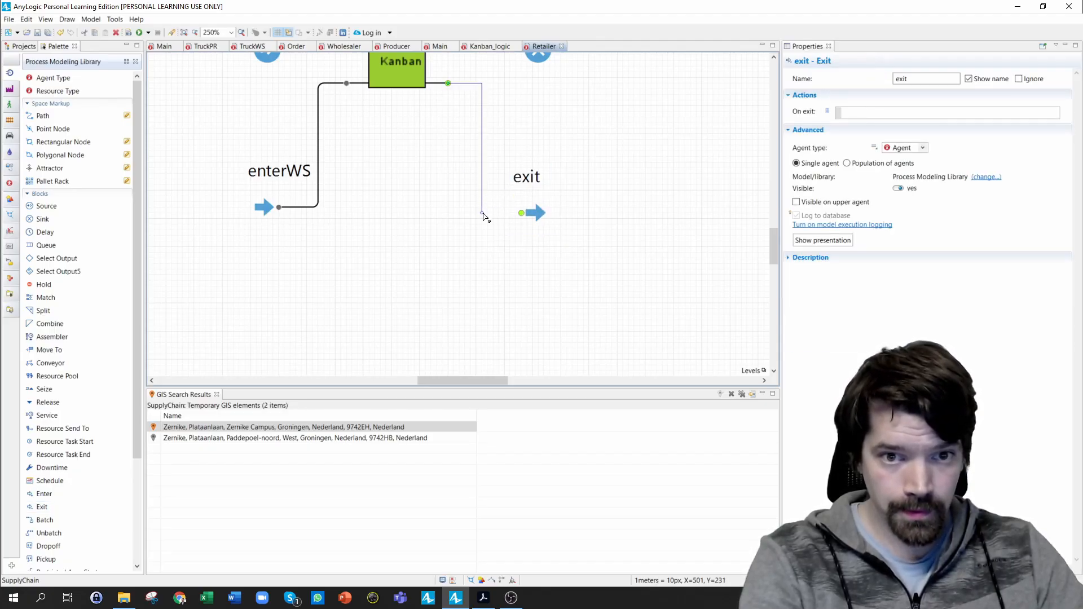
left_click(483, 213)
left_click(521, 213)
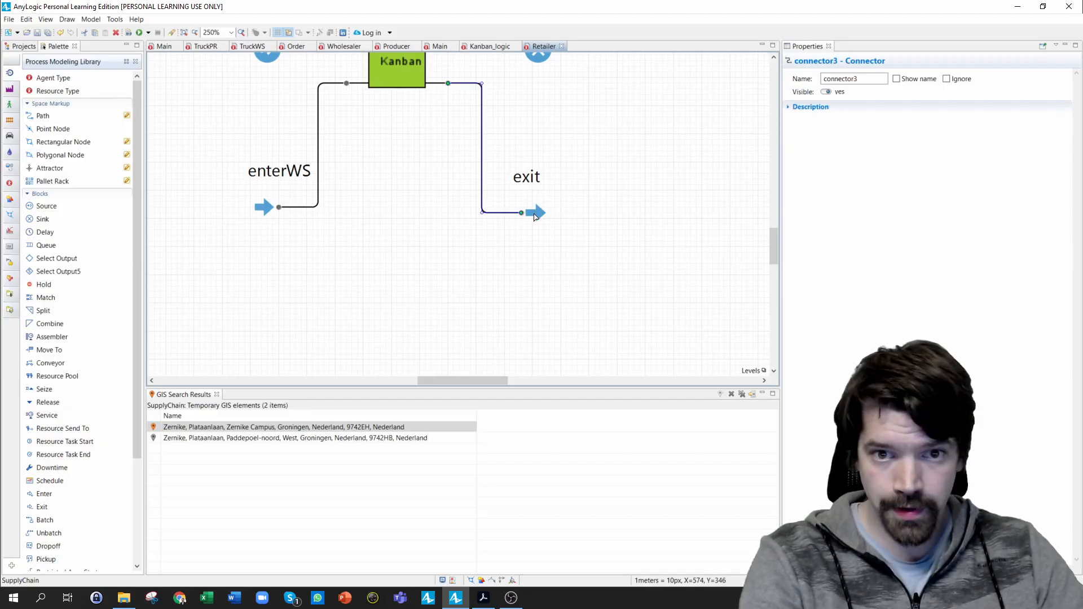
left_click(560, 202)
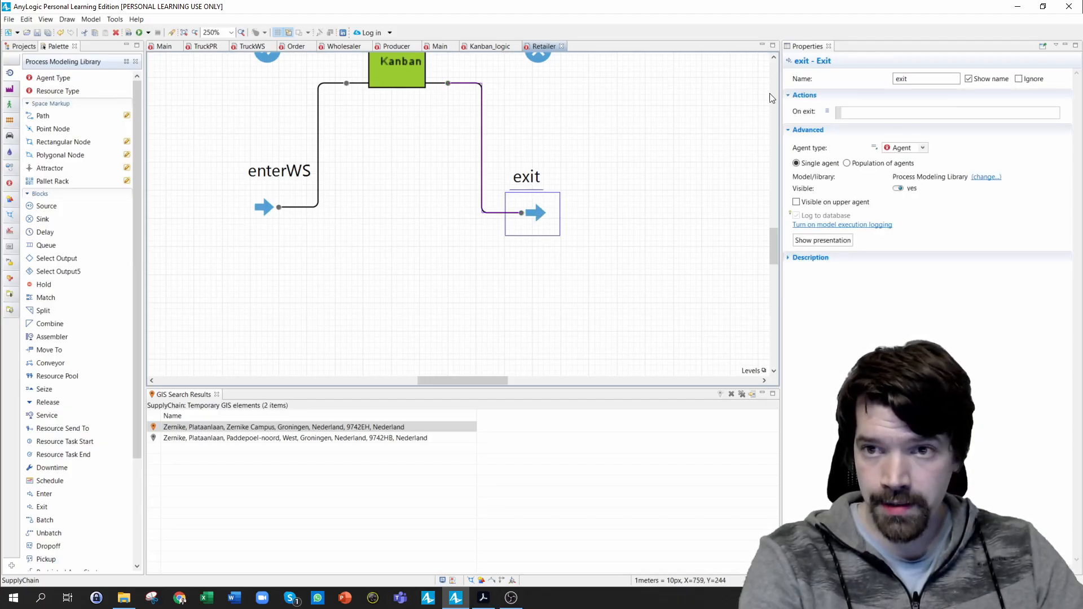
left_click(921, 81)
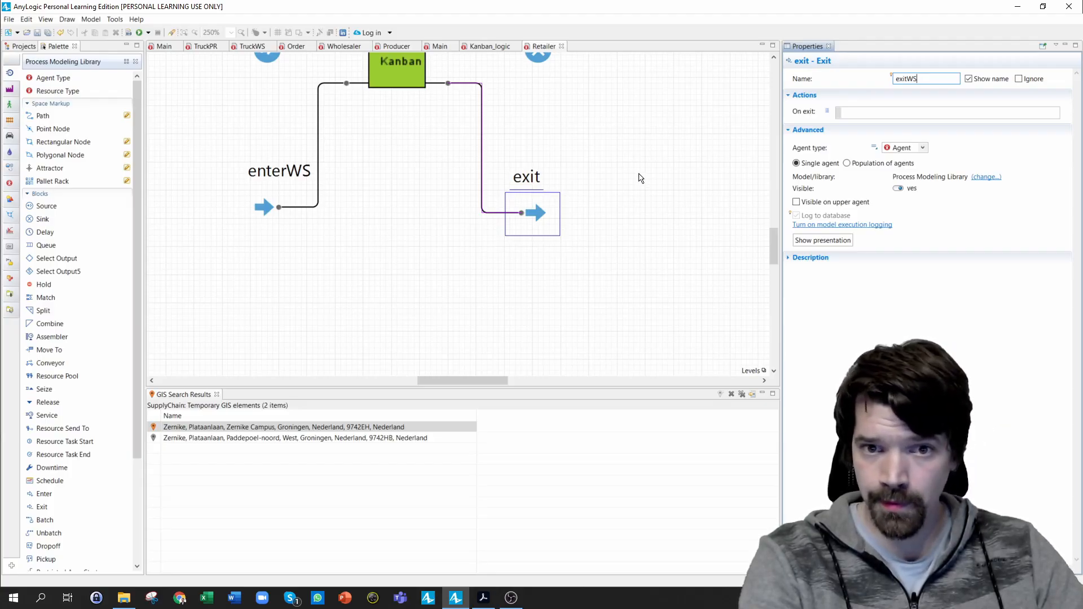
Begin the On exit action of the exitWS block with the code agent.customer
left_click(861, 115)
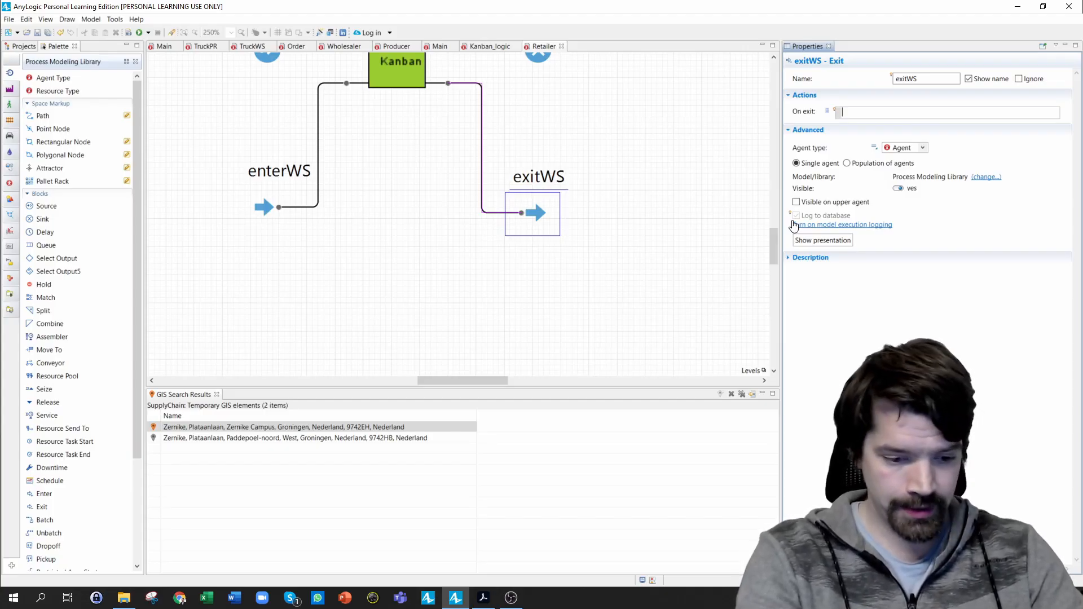
type("agen")
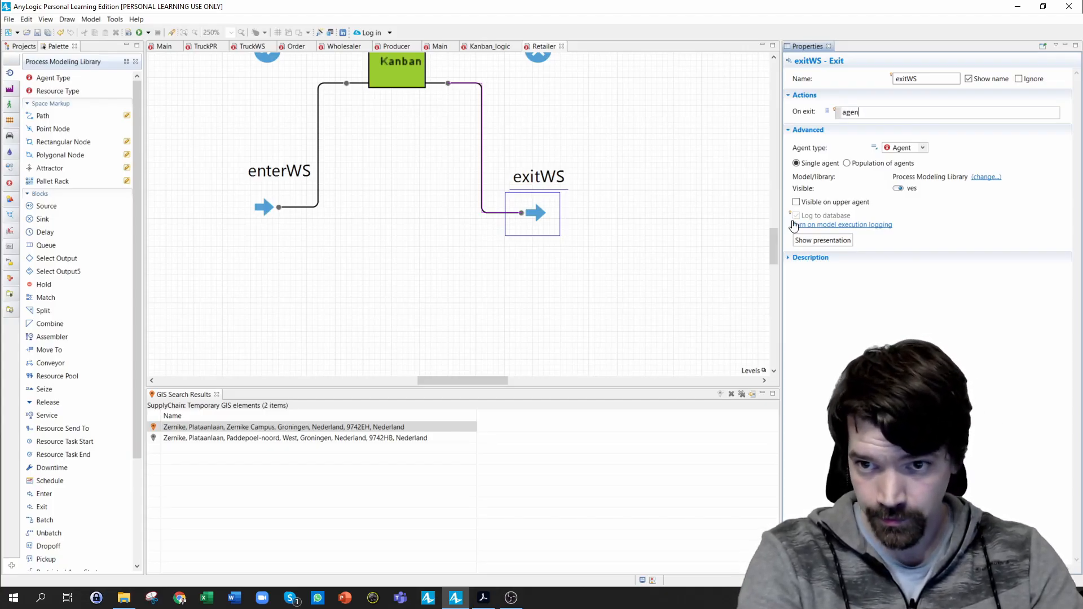
type("t.")
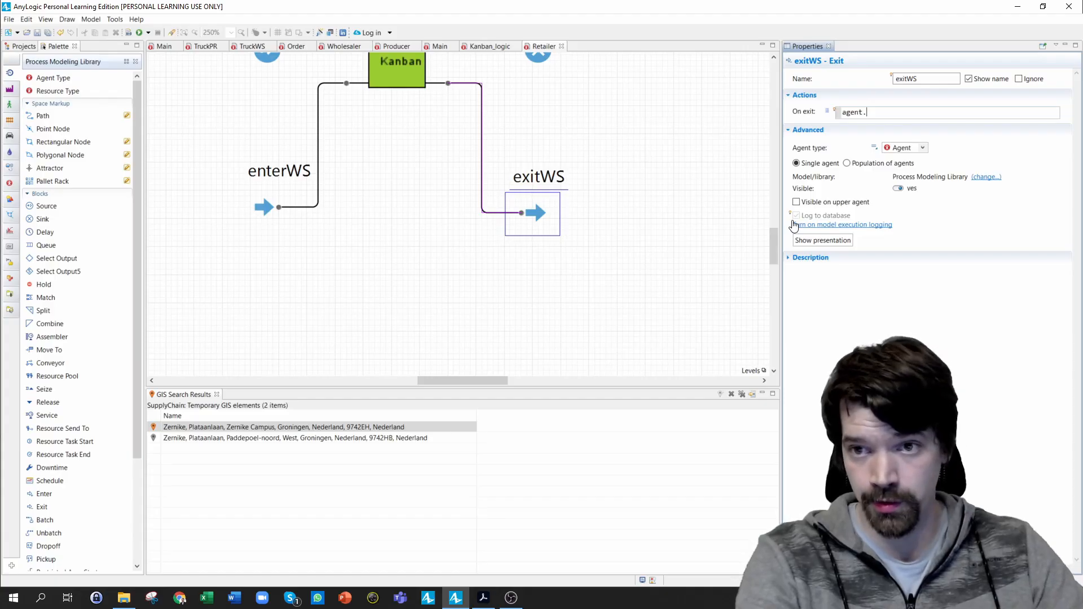
key("ctrl+space")
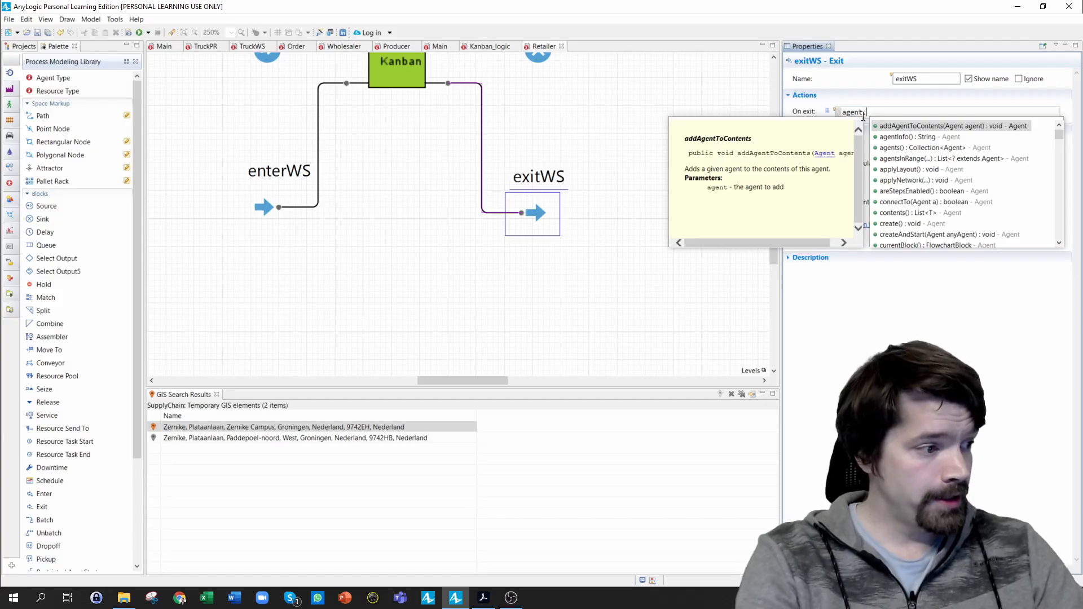
scroll(903, 161, "down", 1)
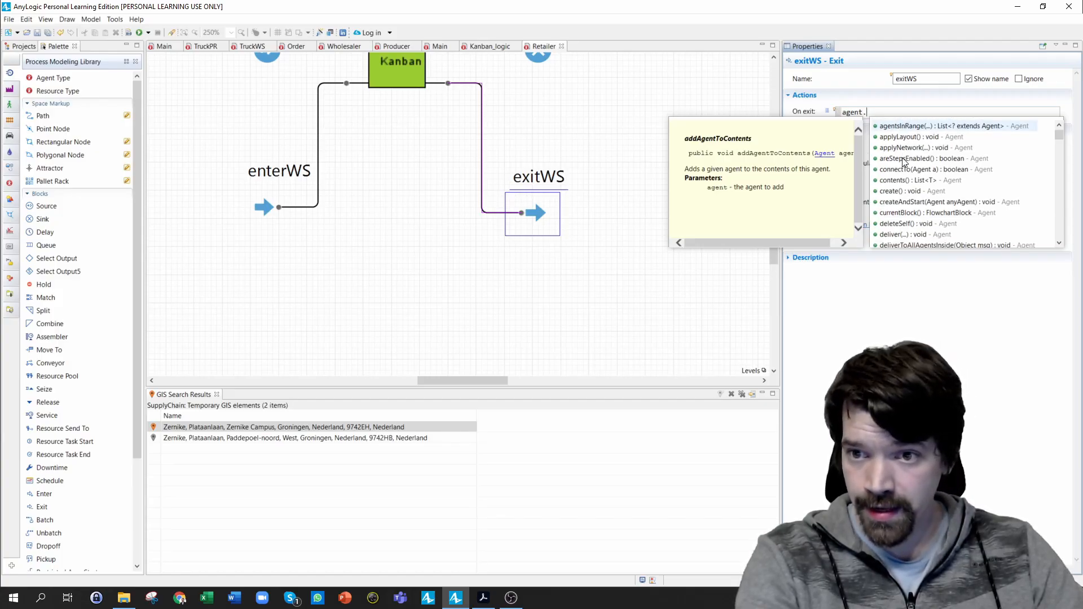
scroll(904, 162, "up", 1)
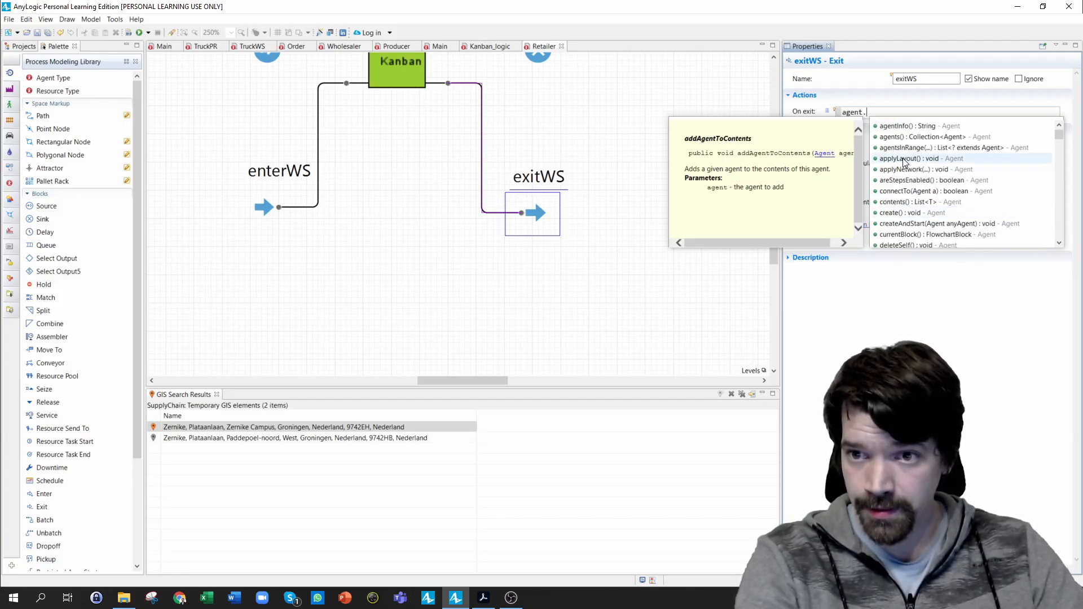
type("cu")
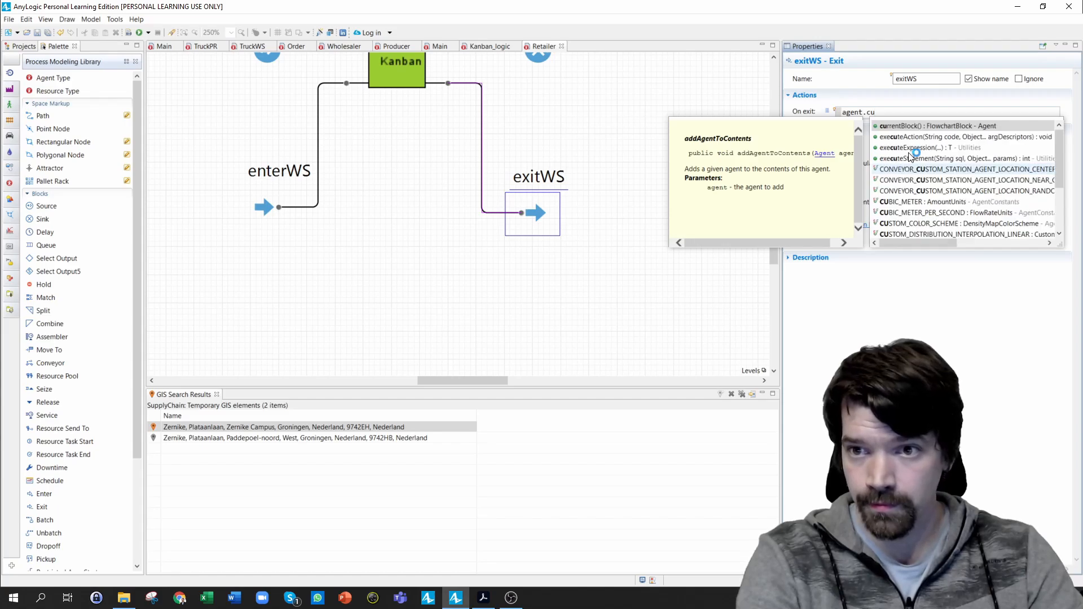
type("s")
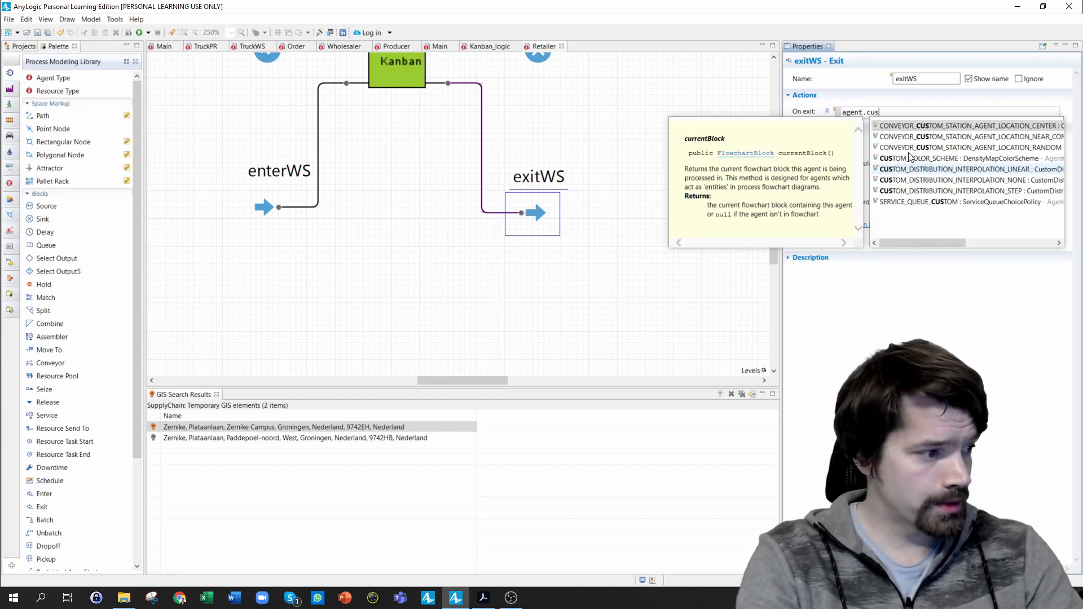
type("tomer")
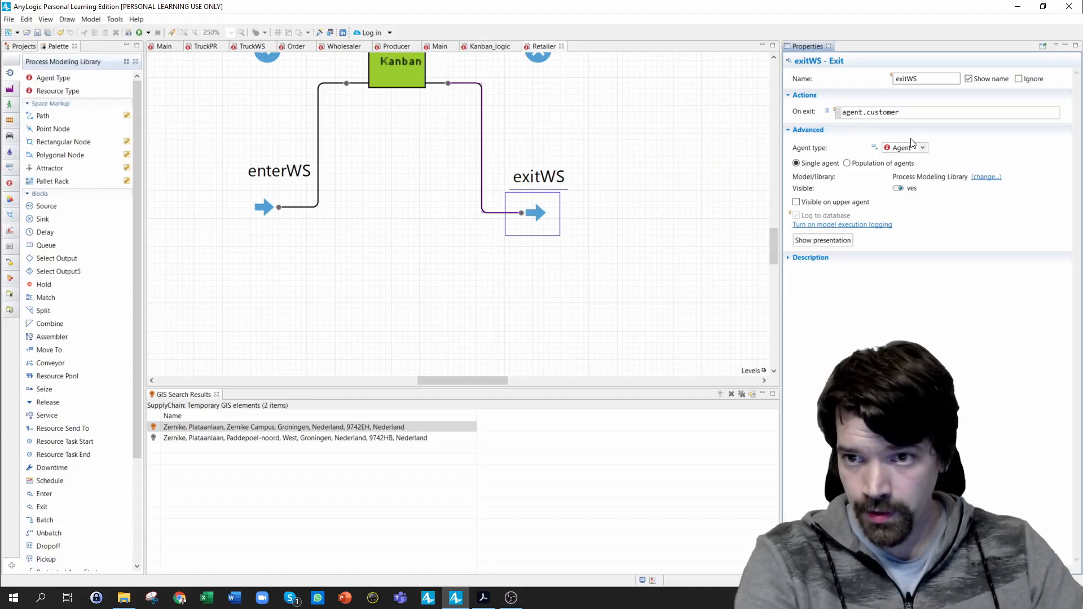
Set the exitWS agent type to Order and complete the first On exit line as "agent.customerRT =this;"
left_click(922, 148)
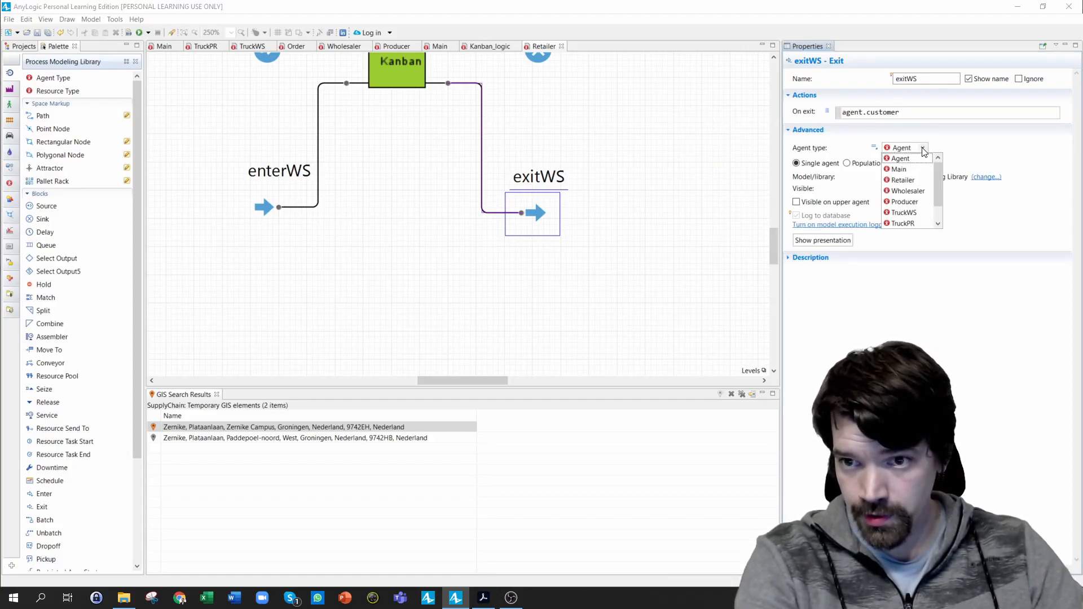
left_click(901, 212)
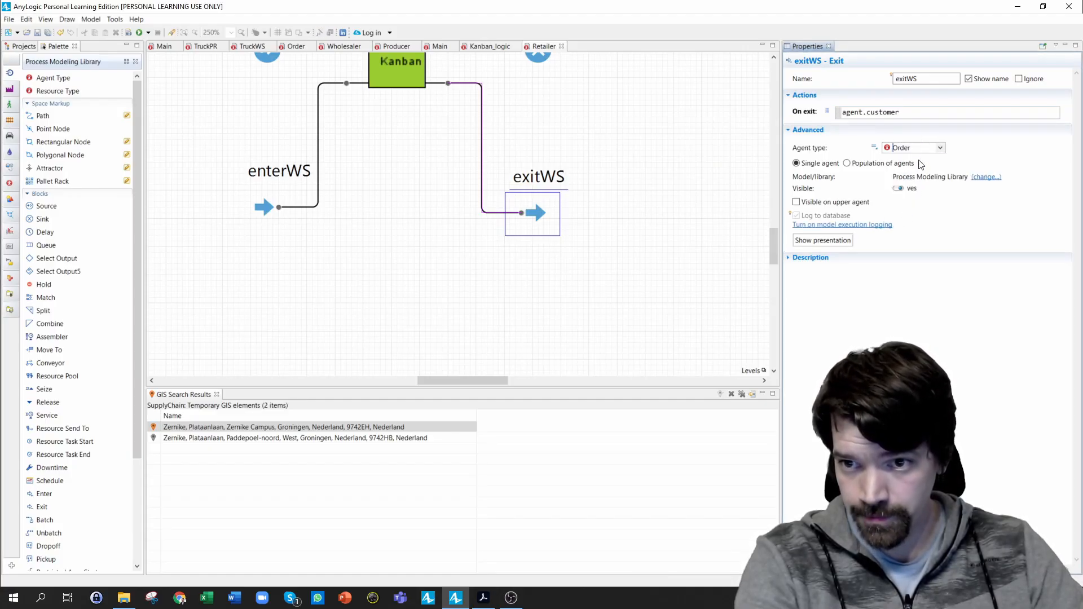
key("ctrl+space")
left_click(910, 128)
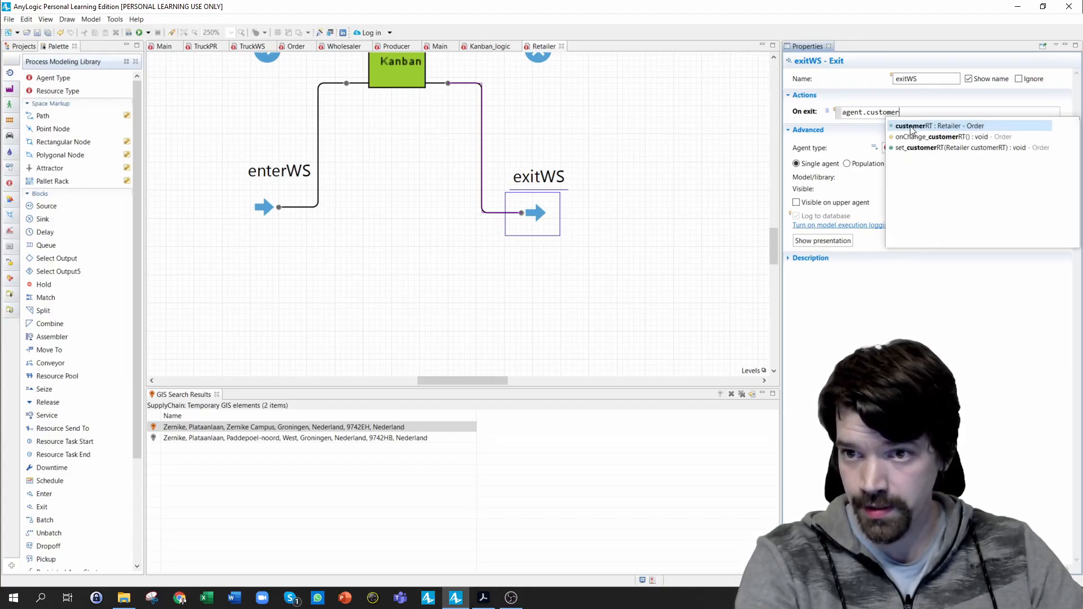
double_click(913, 126)
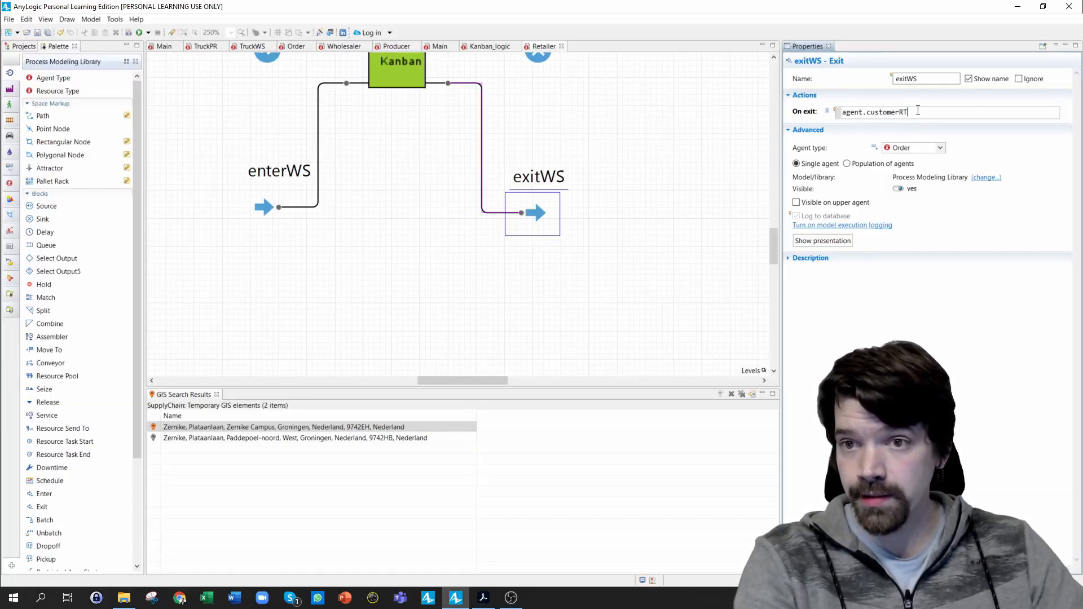
type("=")
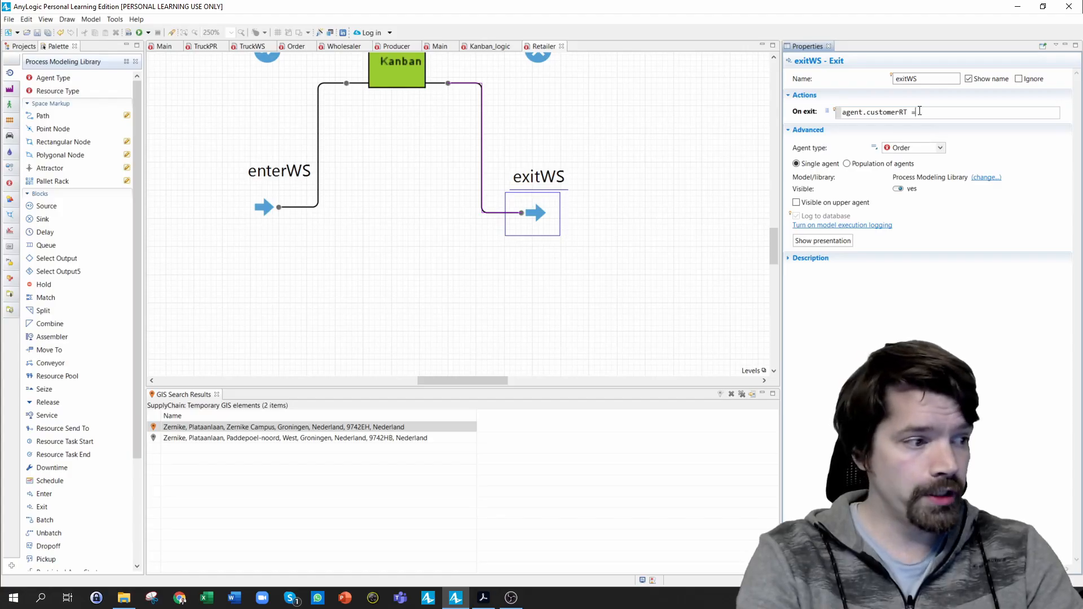
type("this")
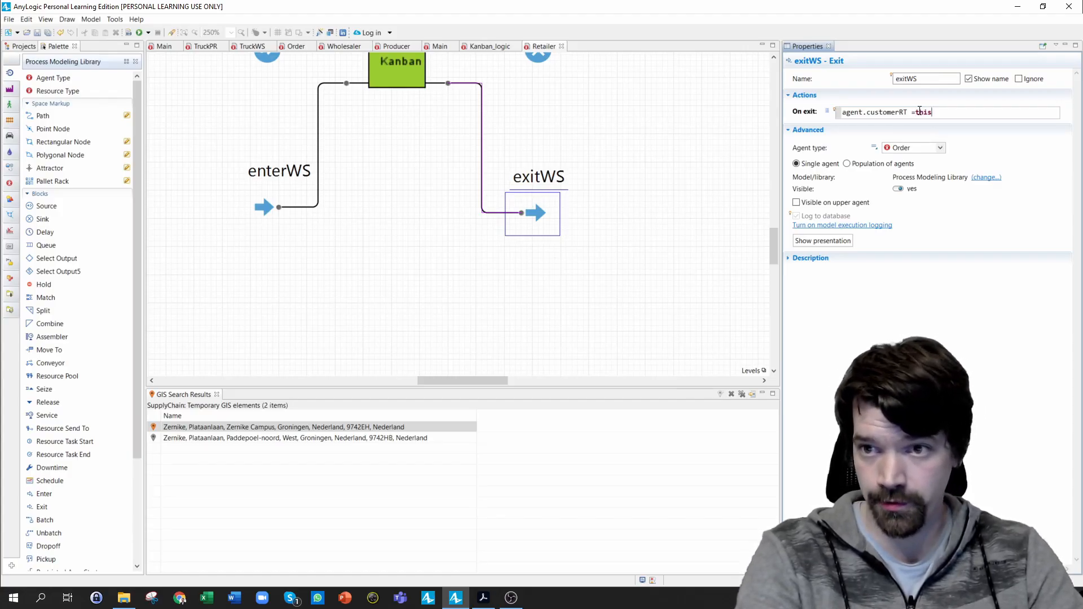
type(";")
key("Return")
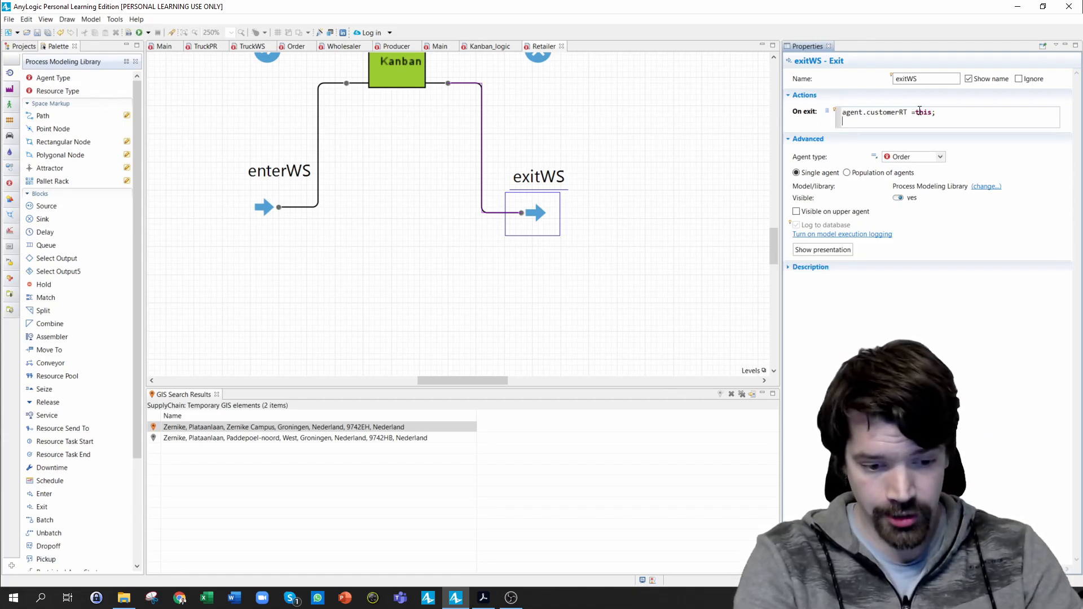
Add "get_Main().wholesaler.enterRT.take(agent);" as the second line of the exitWS block's On exit action
type("get_Main")
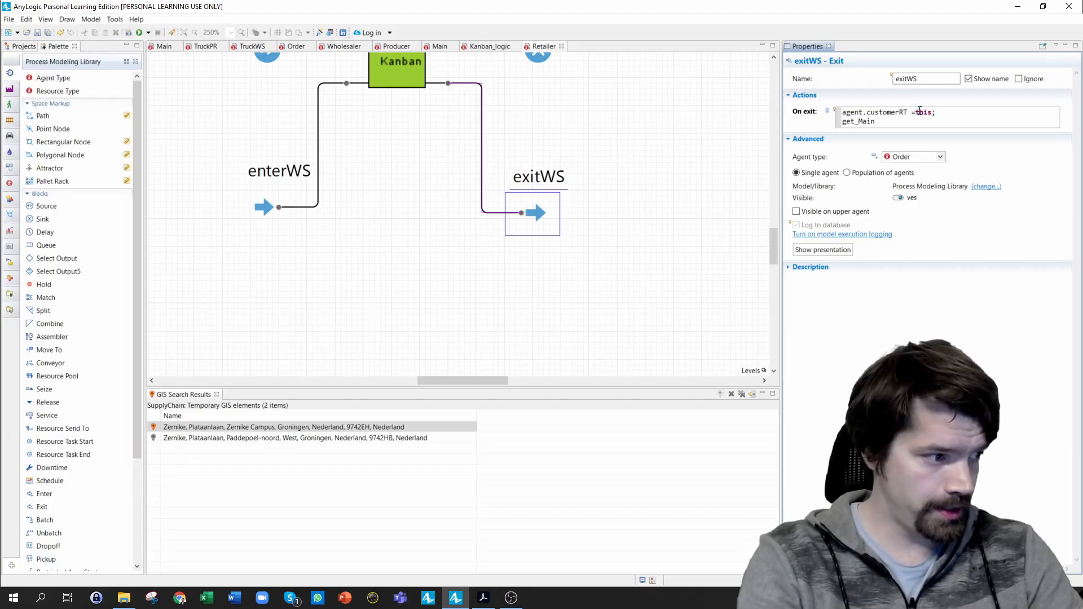
type("()")
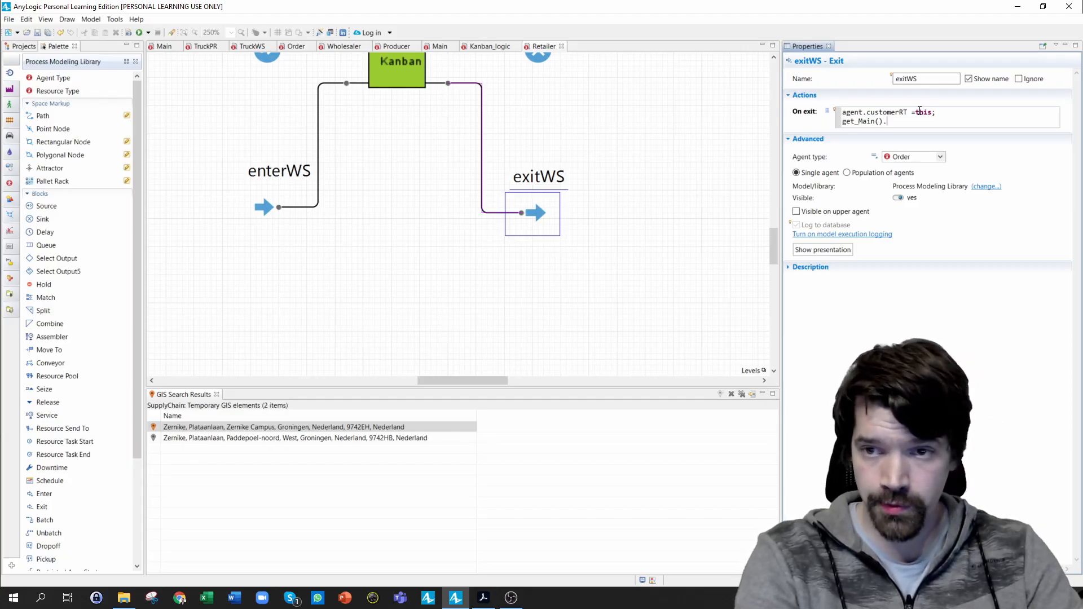
type(".")
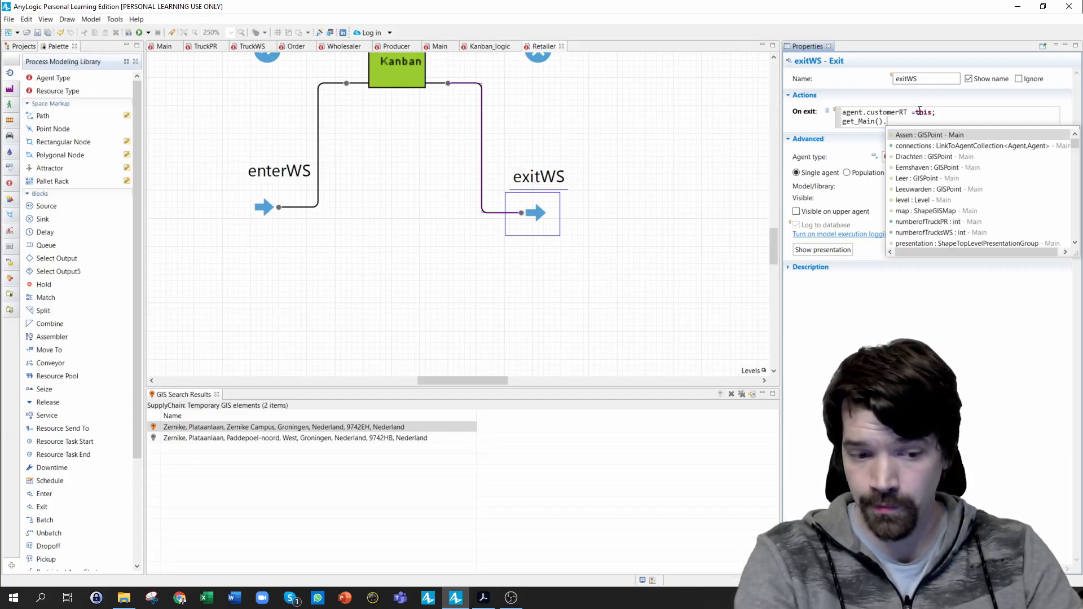
type("w")
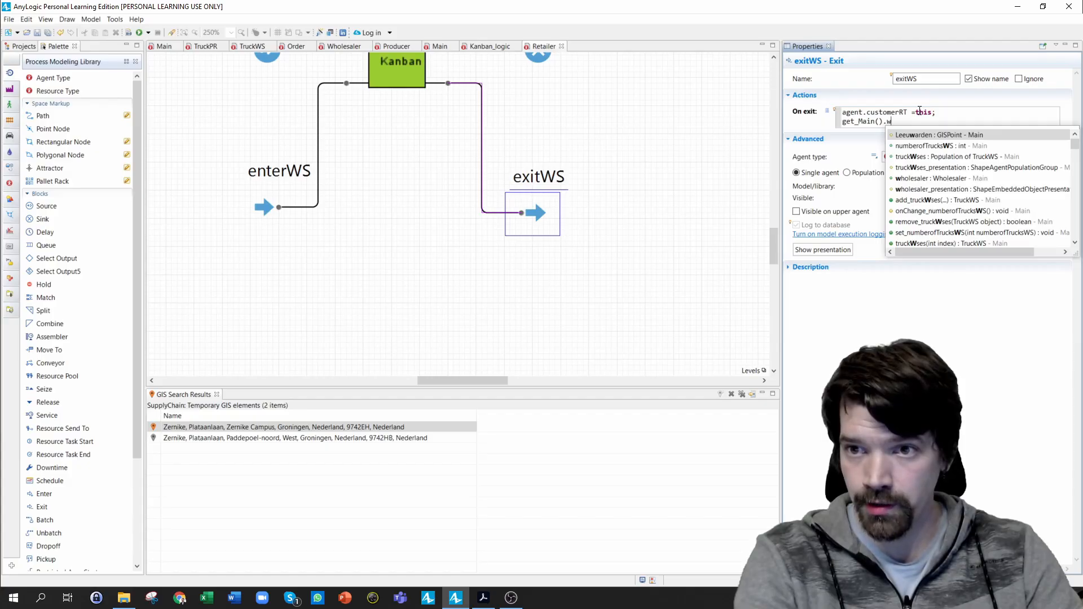
type("h")
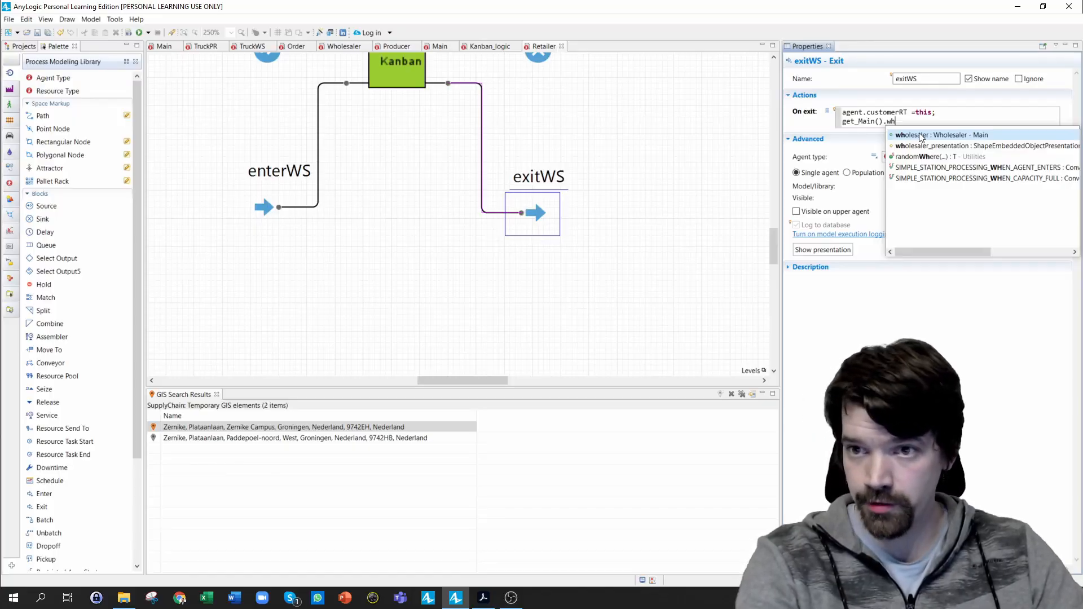
double_click(921, 137)
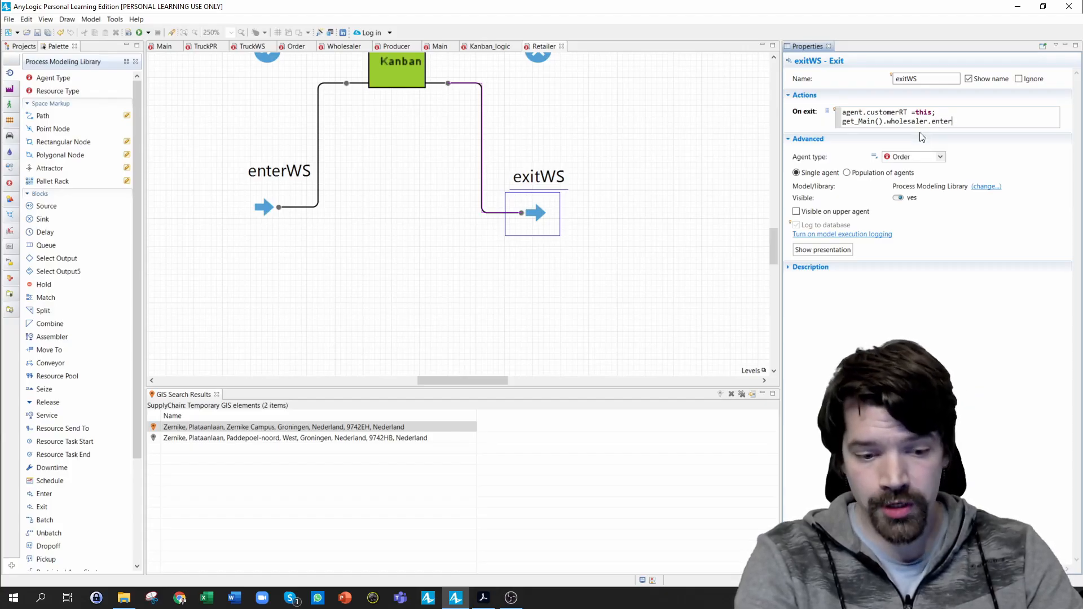
type(".enterRT")
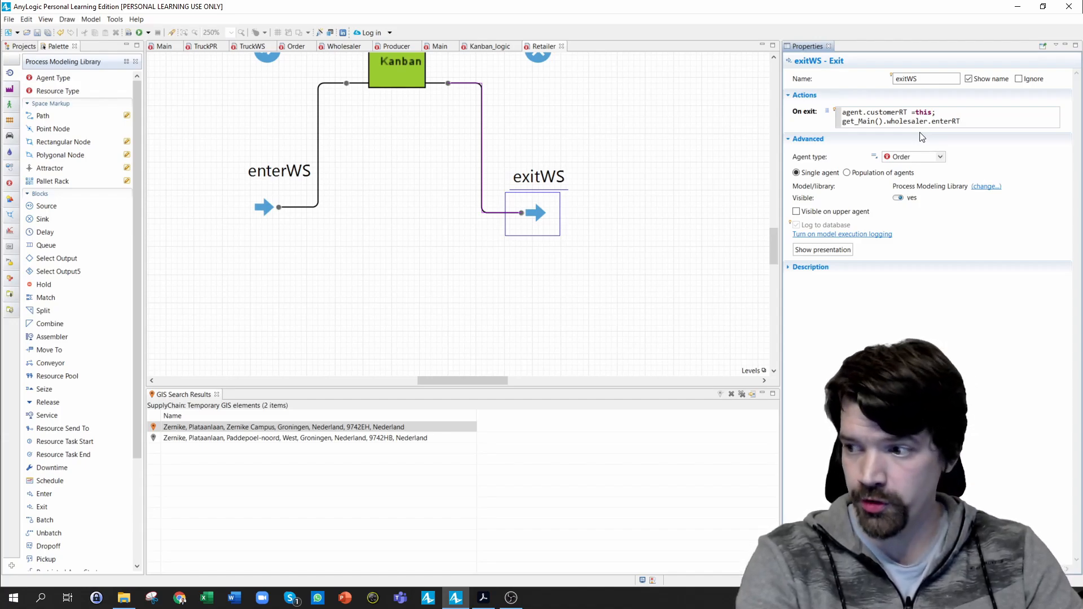
type(".")
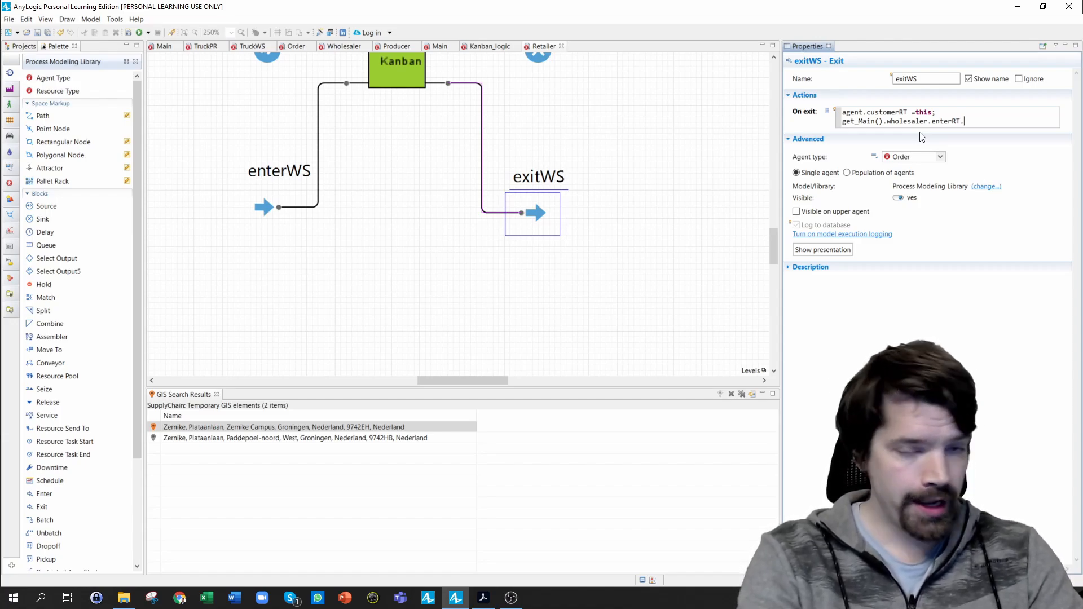
type("take")
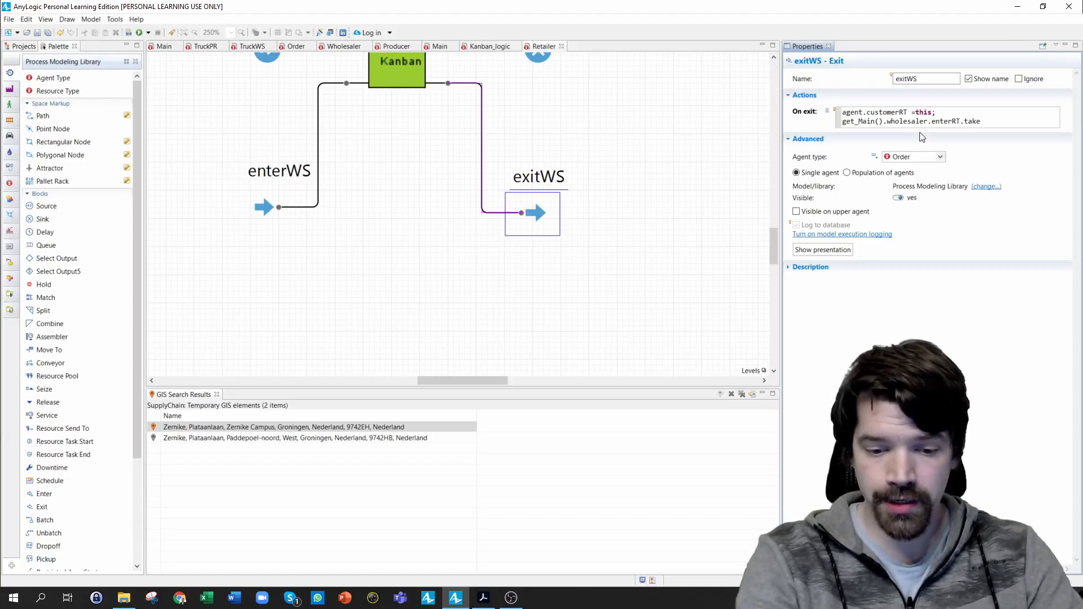
type("(agent);")
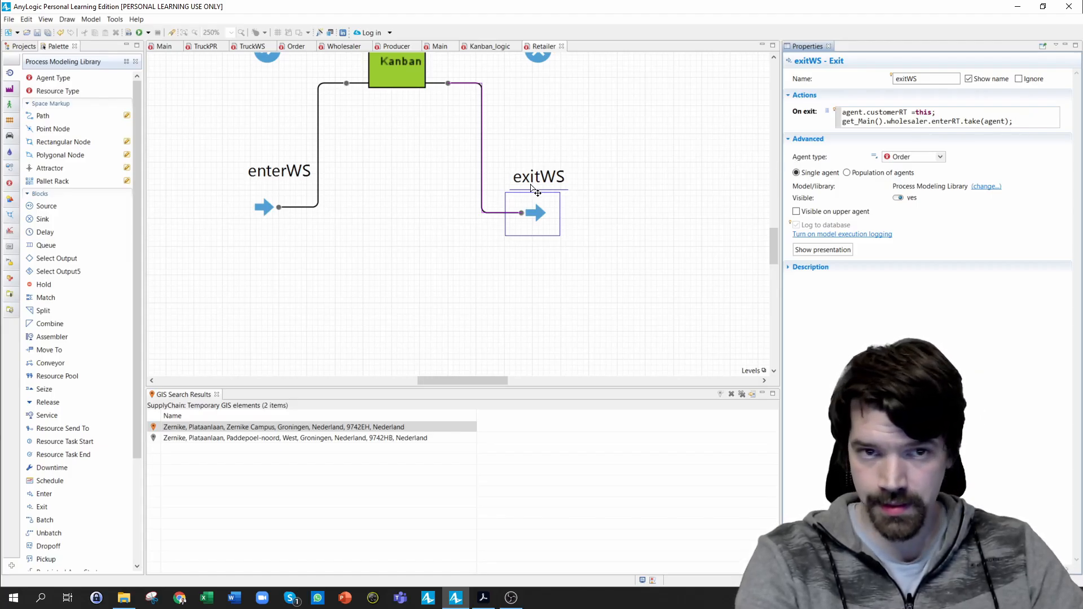
Set number_of_kanbans to 1 and kanban_lotsize to 1 for the kanban_logic block in the Retailer agent
scroll(533, 189, "up", 2)
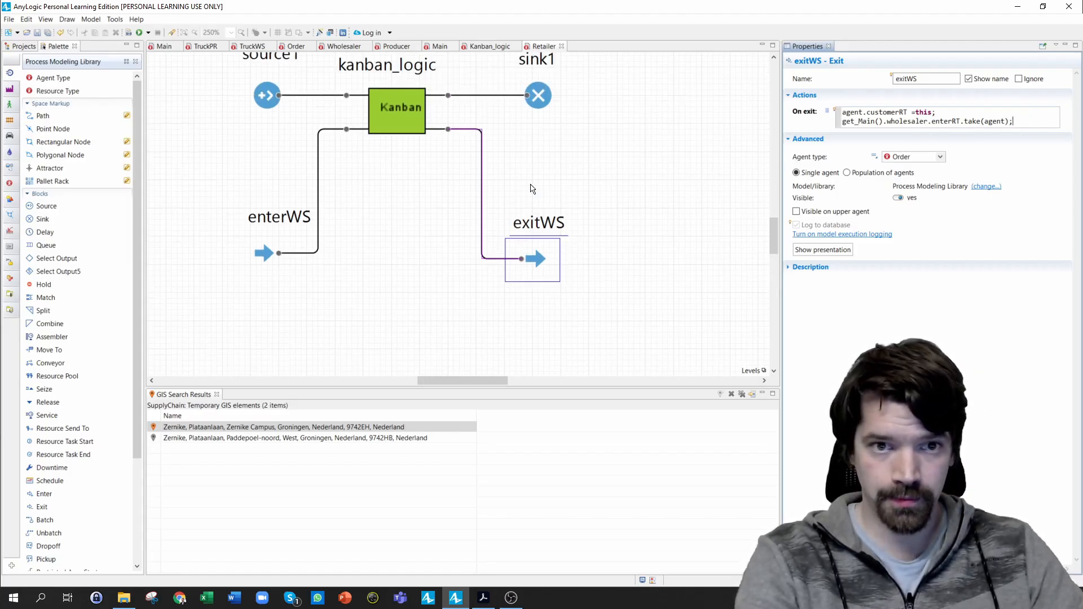
left_click(393, 121)
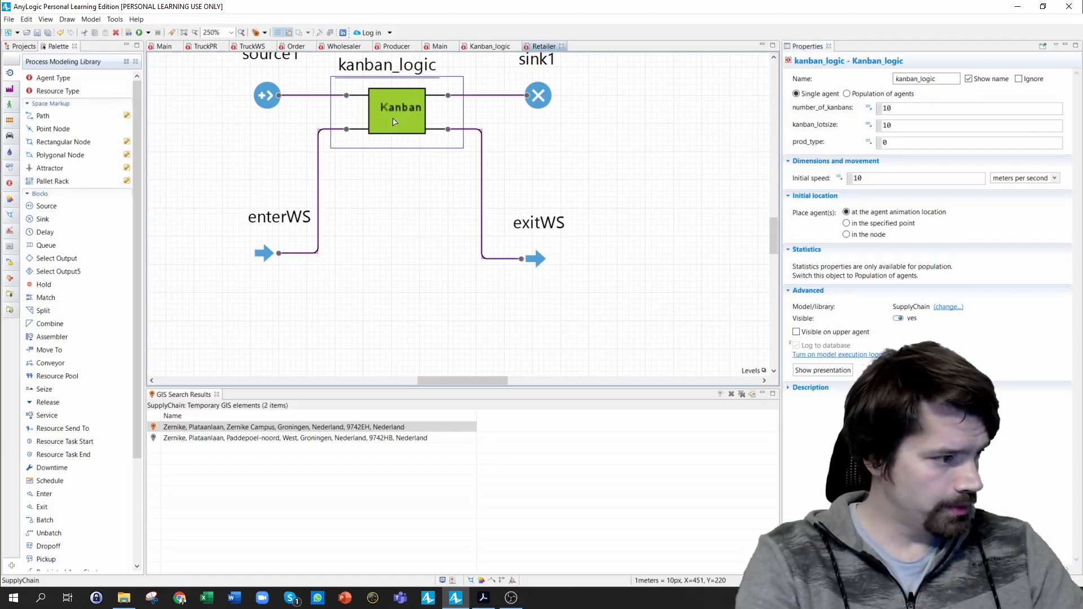
left_click(912, 108)
left_click(868, 107)
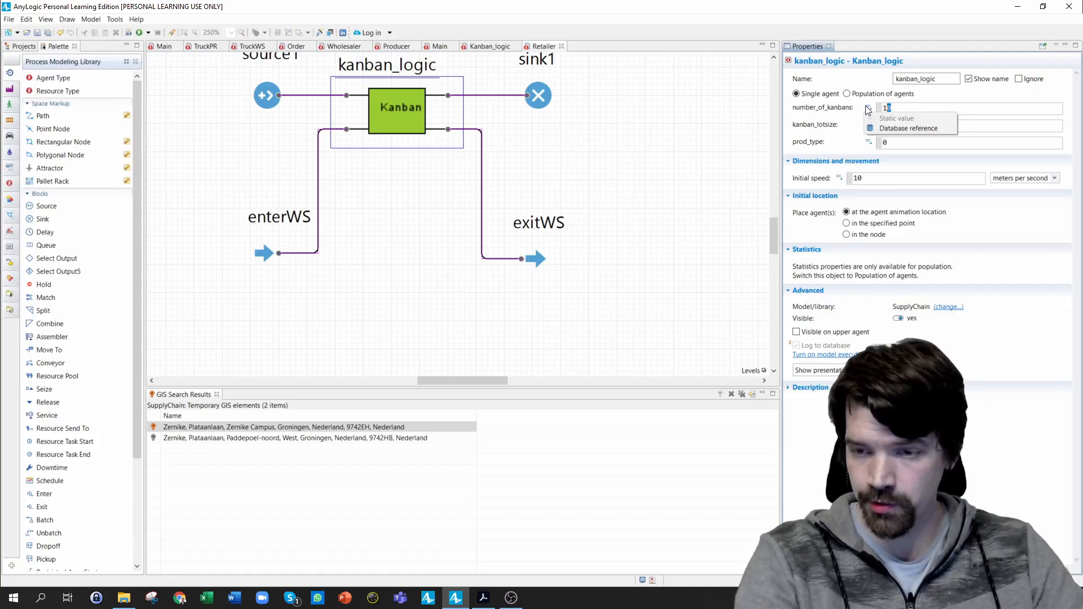
left_click(868, 109)
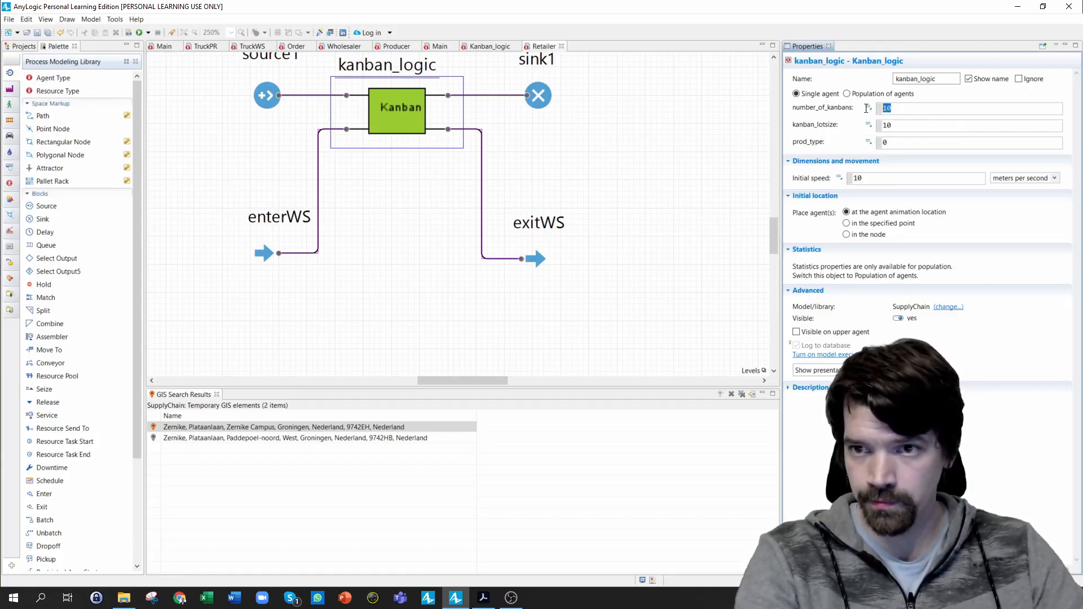
type("1")
left_click(881, 126)
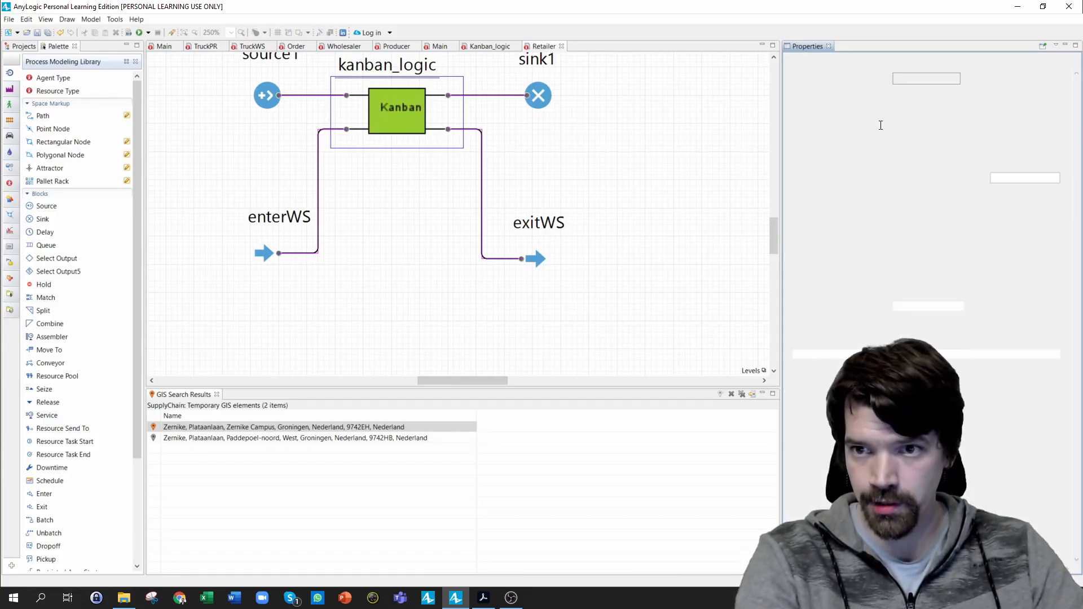
double_click(889, 125)
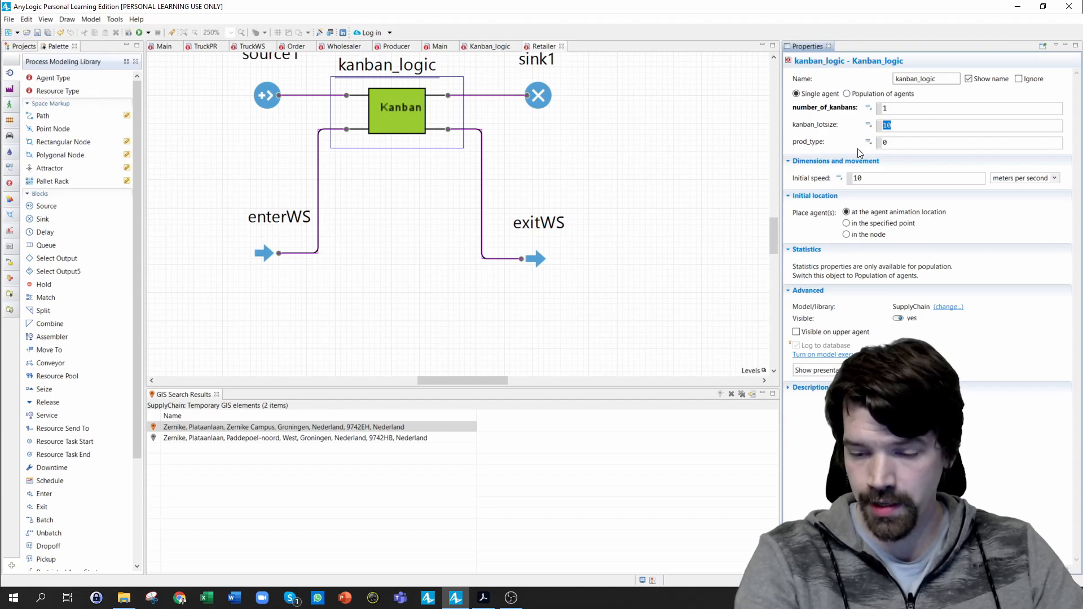
type("1")
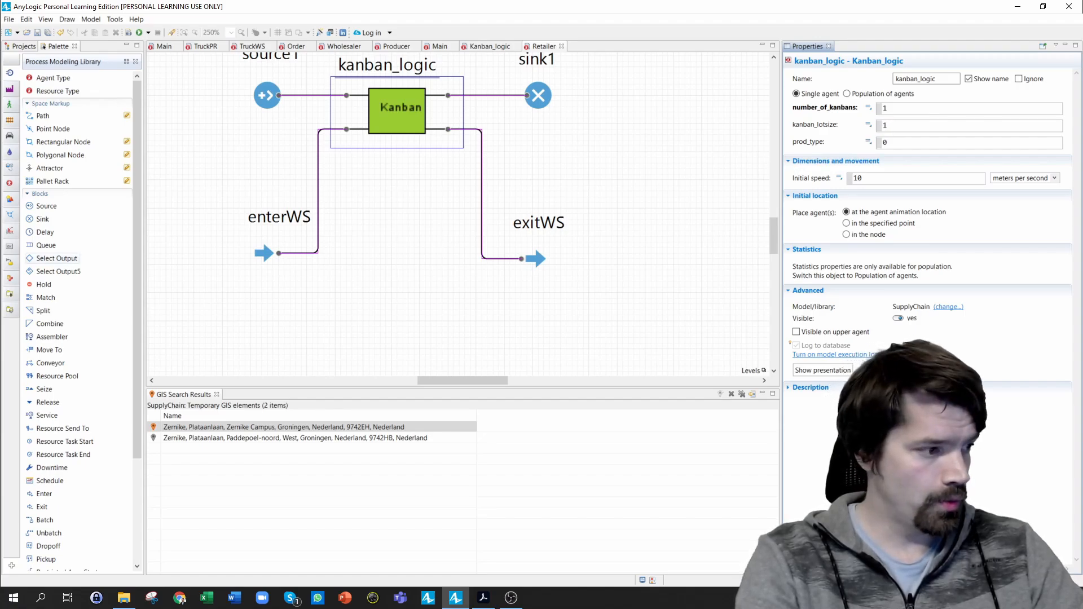
Build the SupplyChain model to check it for errors
mouse_move(56, 258)
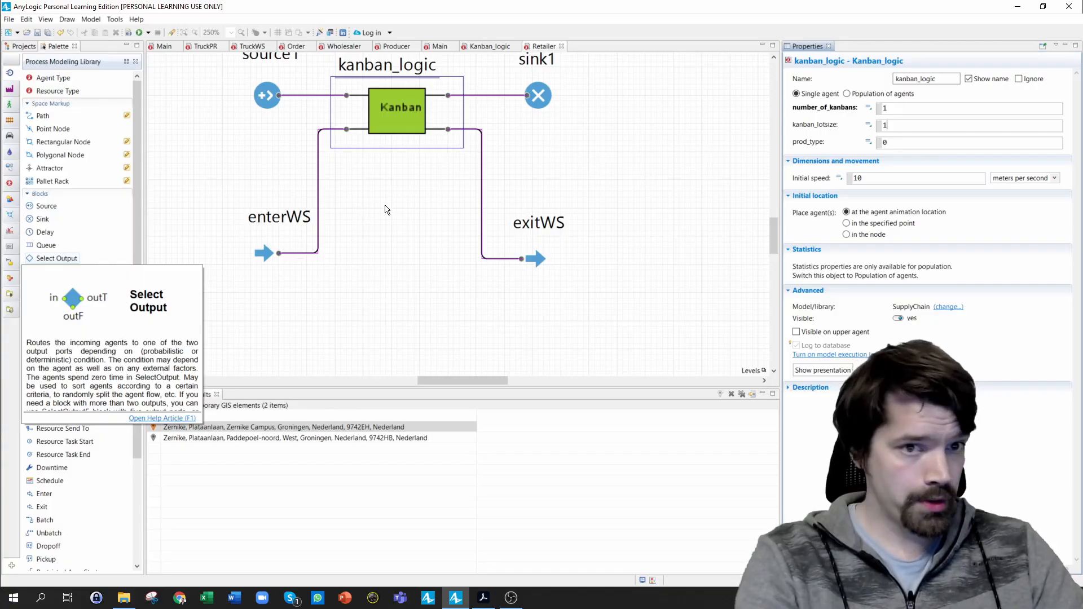
left_click(134, 34)
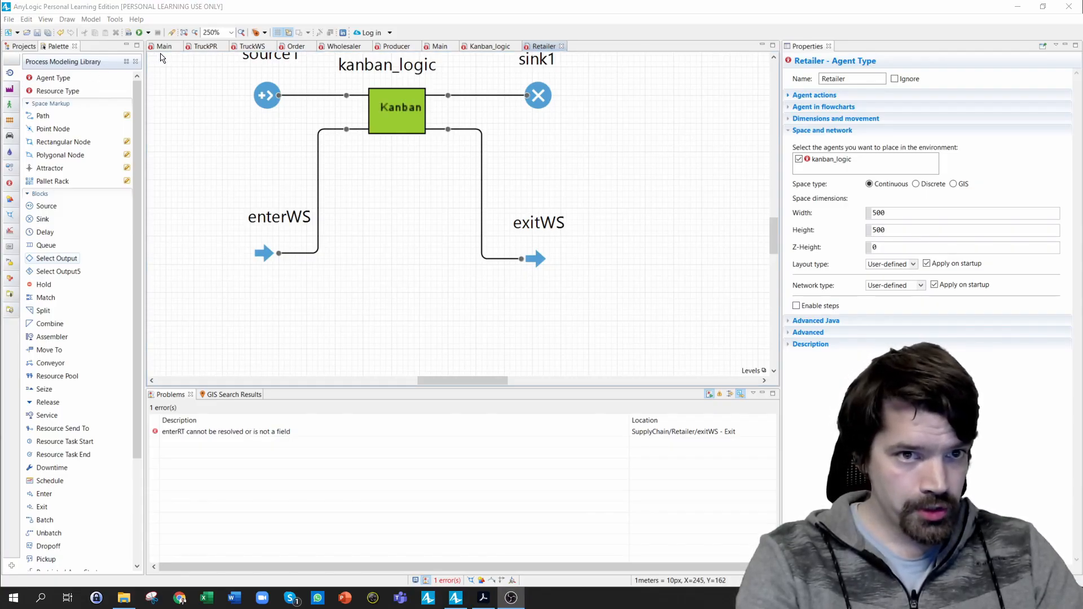
Place a Kanban_logic agent from the SupplyChain model in the Wholesaler agent, below and beside the trucksWS resource pool
left_click(340, 46)
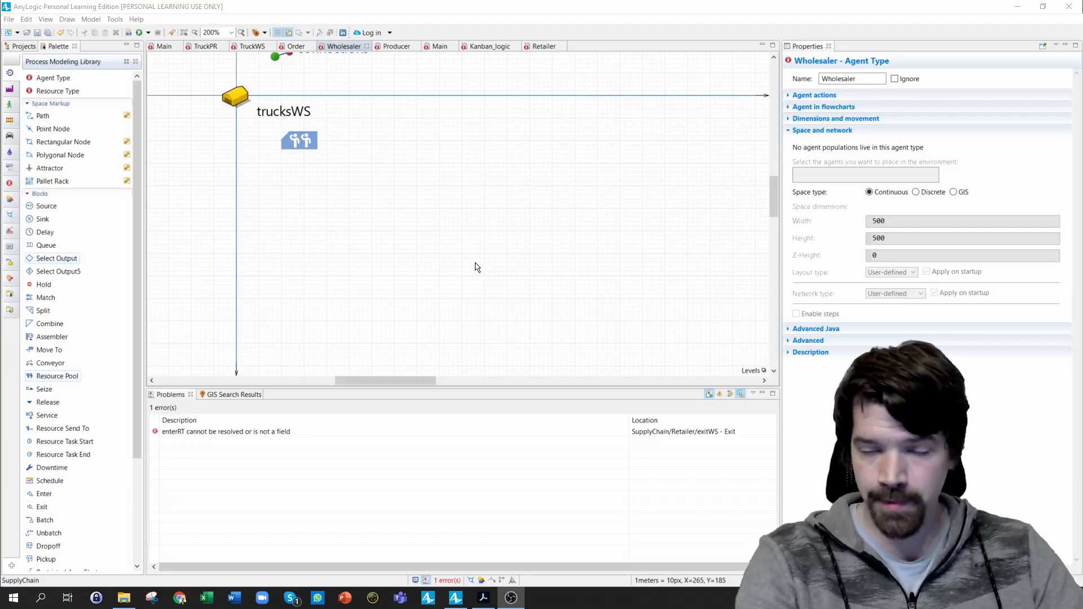
left_click(19, 47)
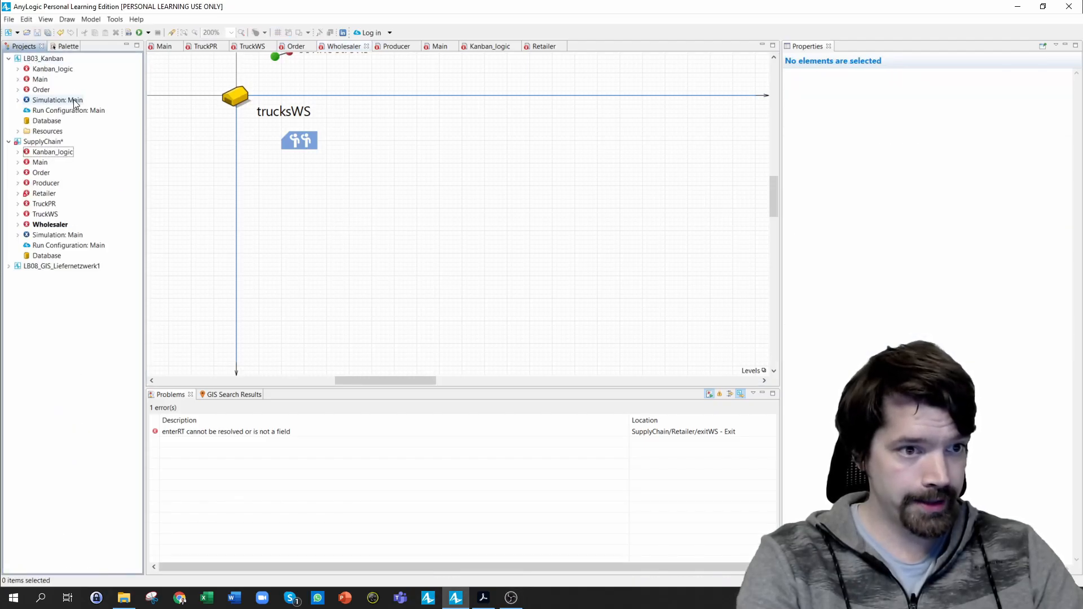
left_click(42, 152)
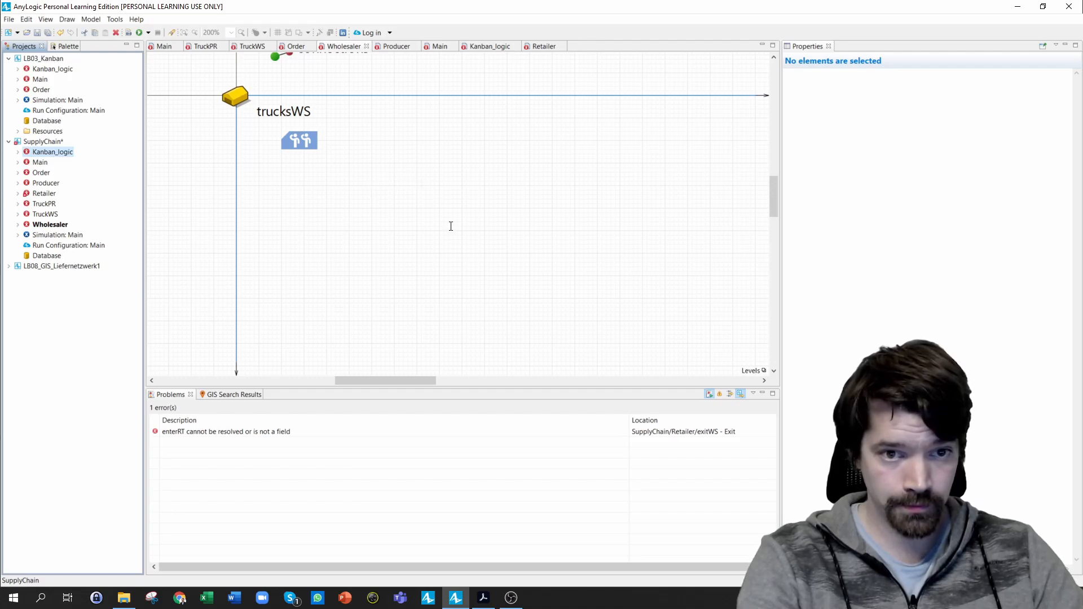
left_click_drag(451, 231, 452, 231)
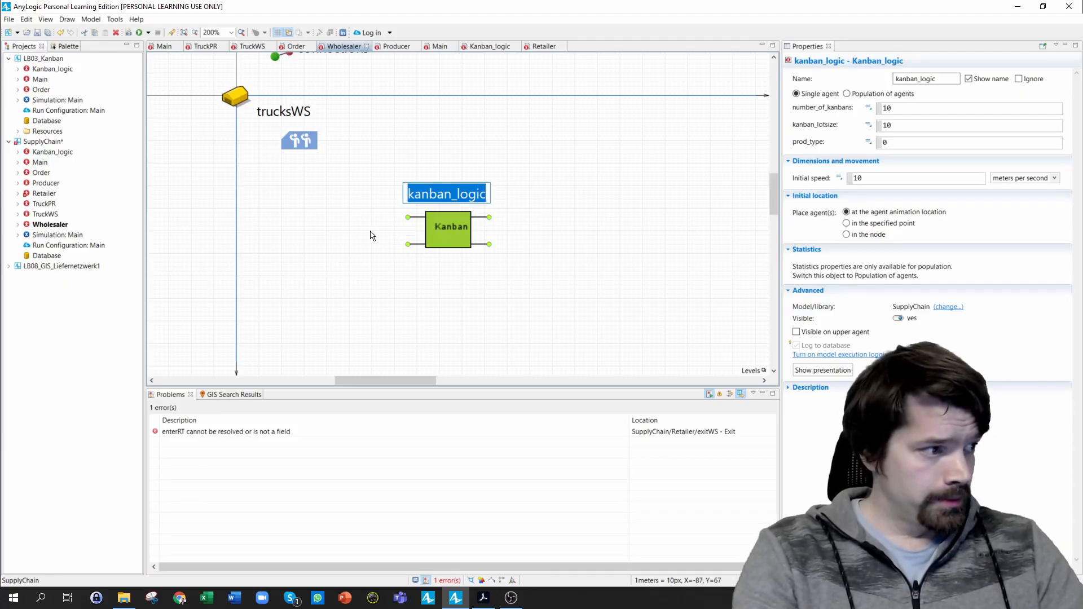
Add an Enter block named enterRT in front of the Wholesaler's kanban_logic, connected to its upper input port
left_click(63, 48)
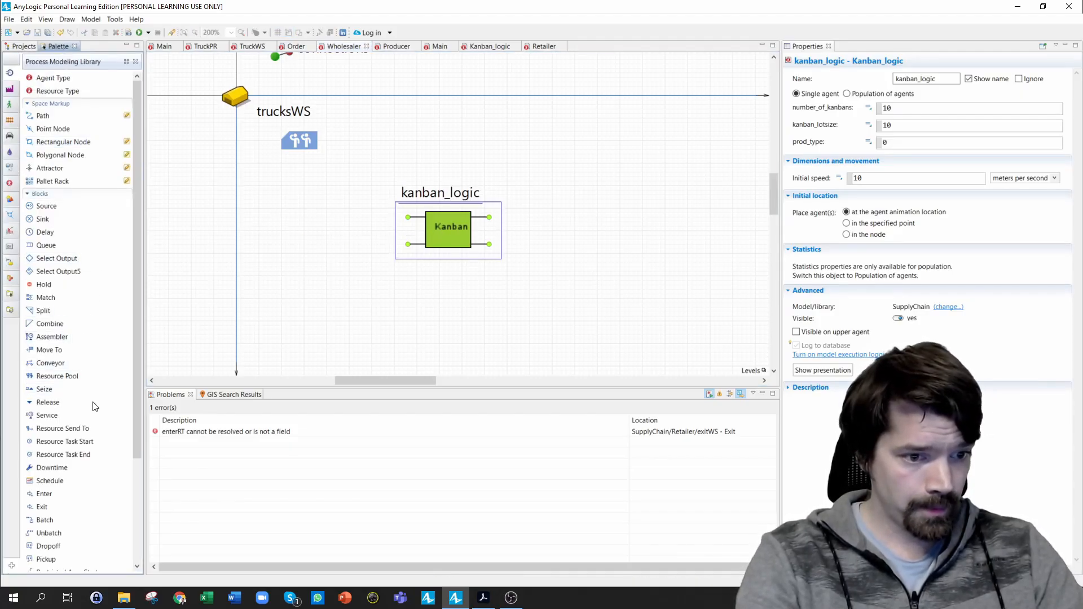
left_click_drag(49, 494, 357, 223)
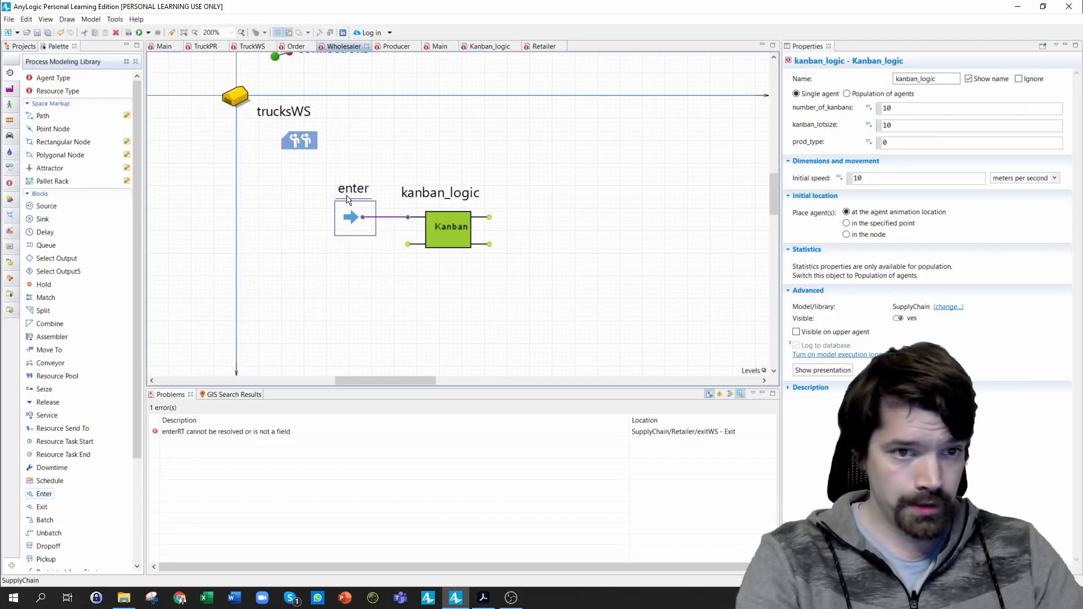
double_click(349, 190)
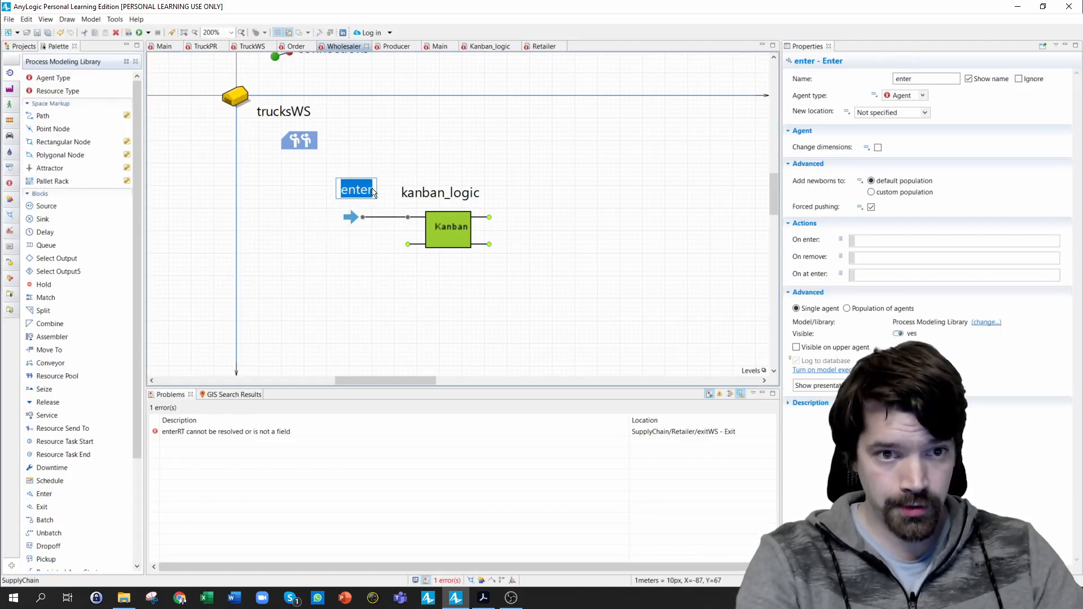
left_click(372, 191)
type("RT")
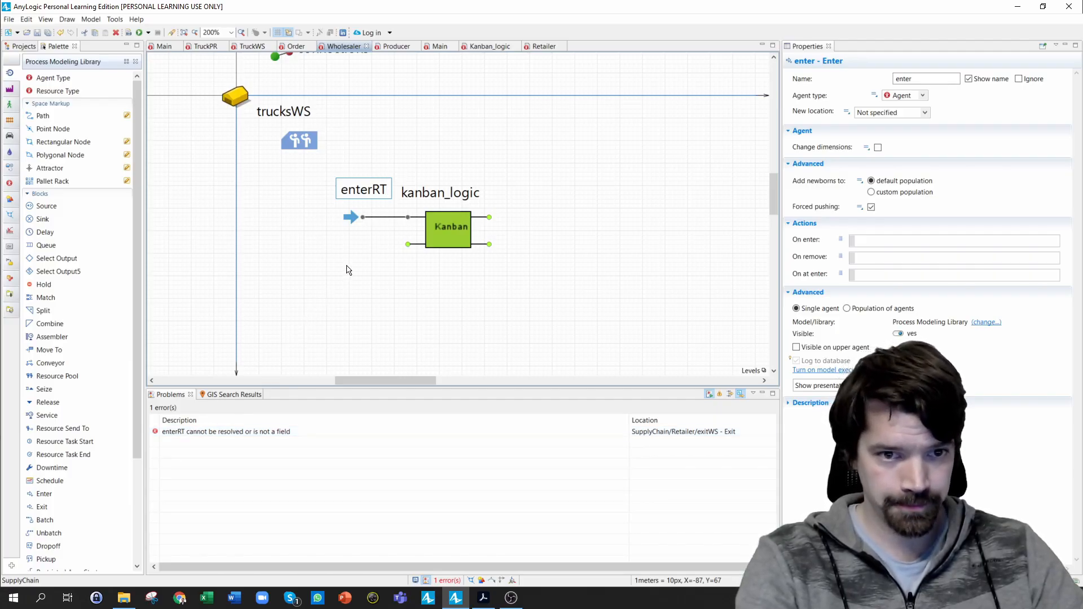
key("Return")
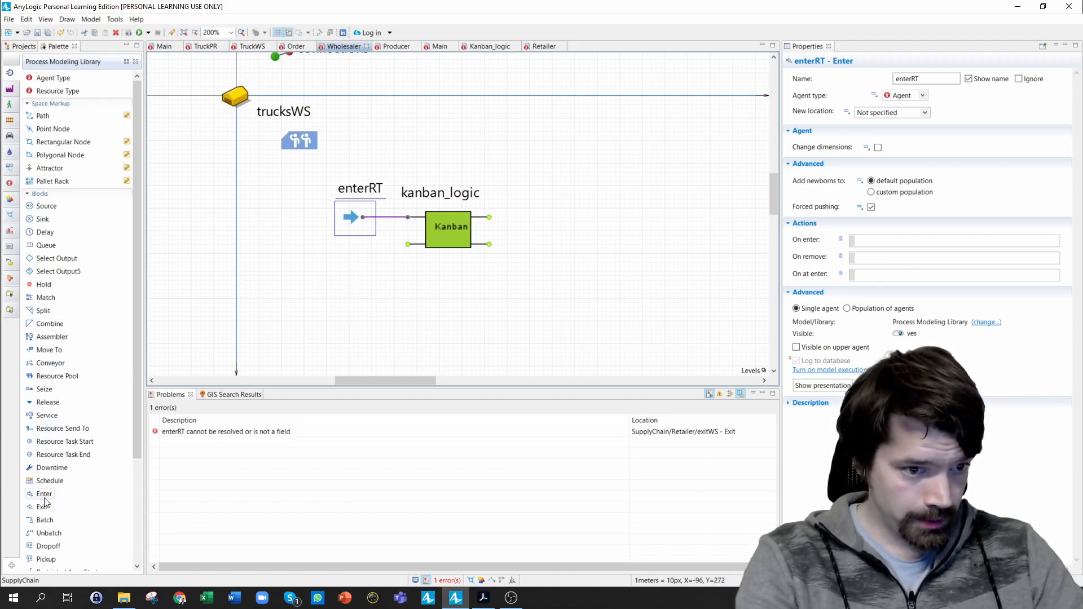
Add a second Enter block named enterPR below enterRT, connected to kanban_logic's lower input port
left_click_drag(45, 501, 361, 283)
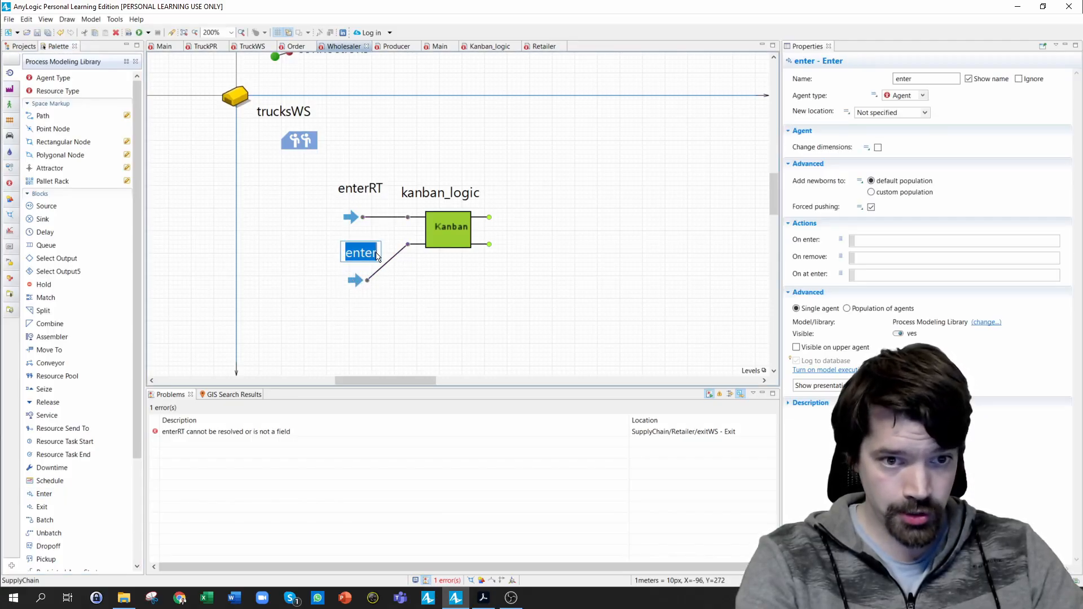
type("PR")
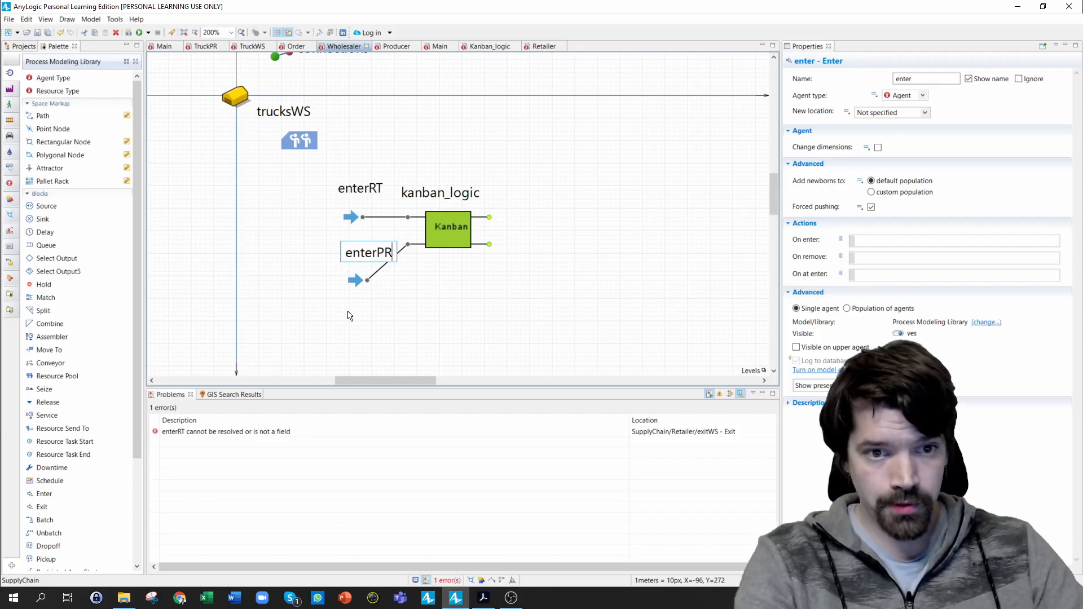
key("Return")
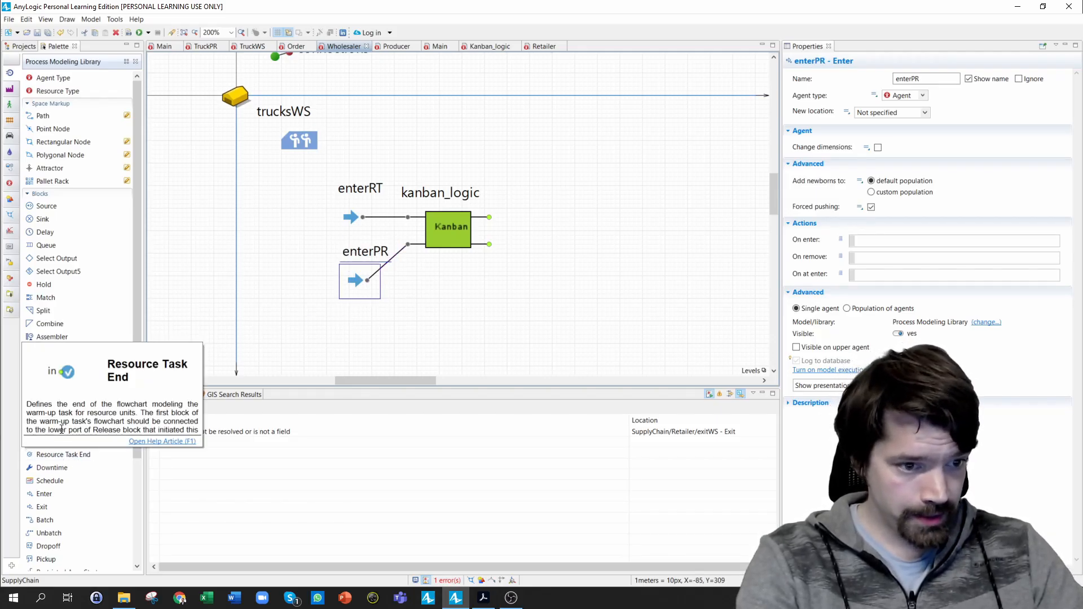
Add an Exit block named exitPR, connected to the lower output port of the Wholesaler's kanban_logic
left_click_drag(57, 509, 524, 276)
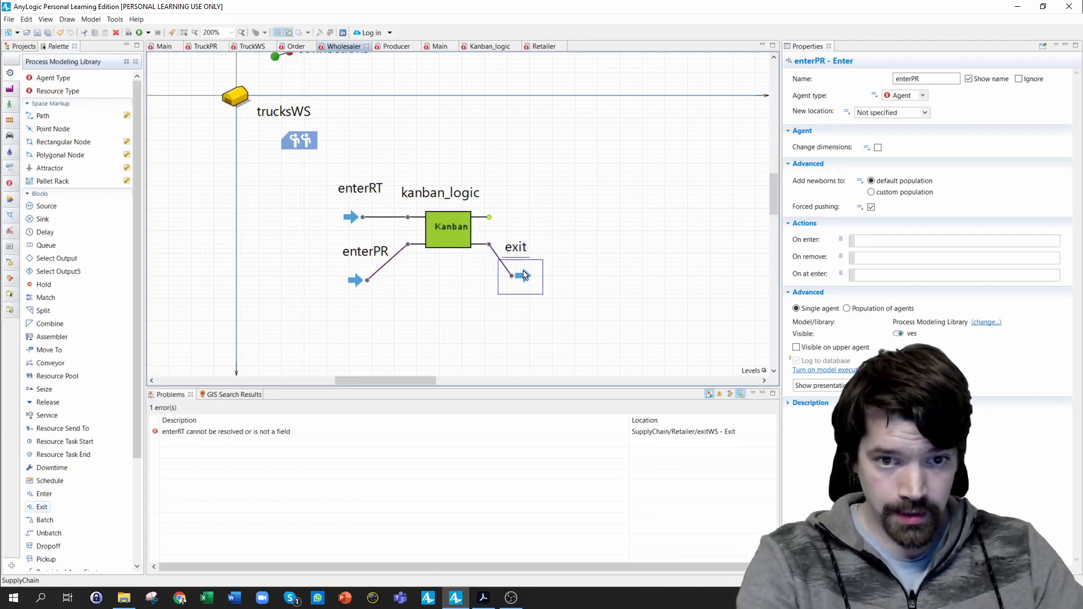
double_click(516, 248)
type("exit")
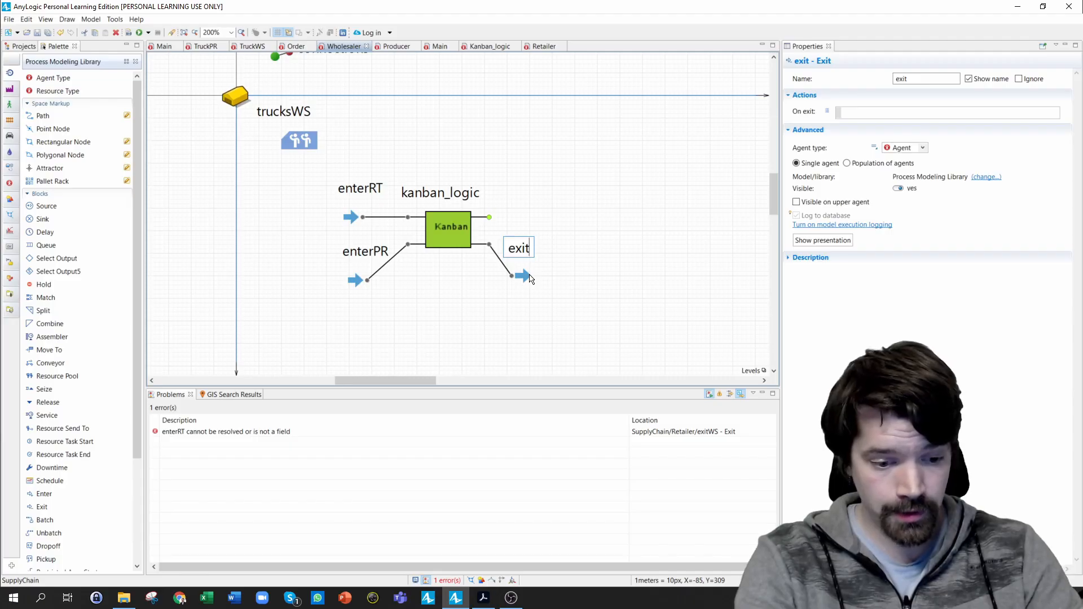
type("PPR")
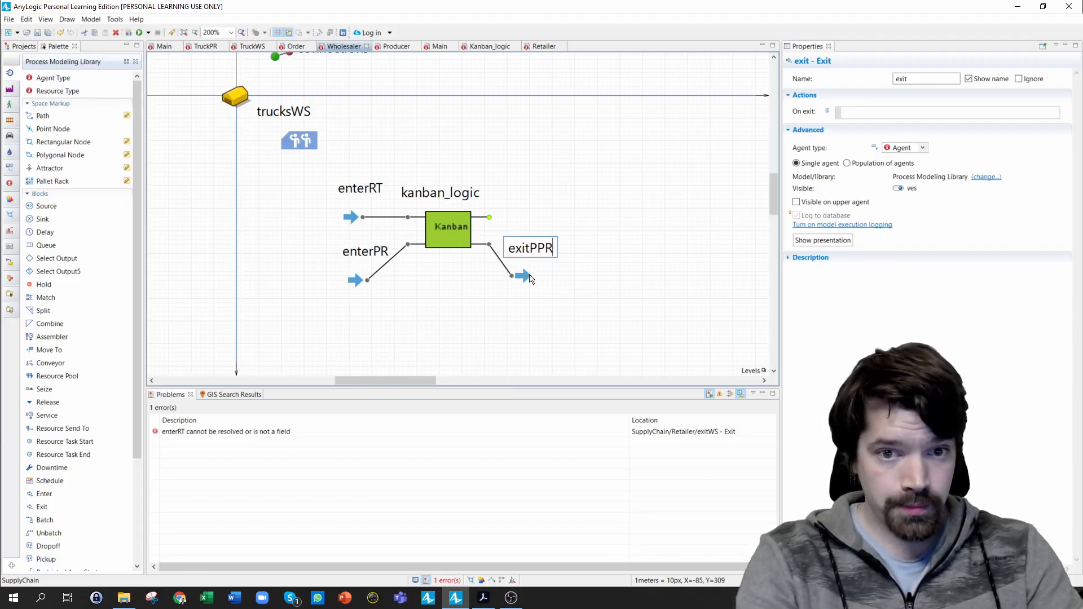
key("BackSpace")
key("BackSpace")
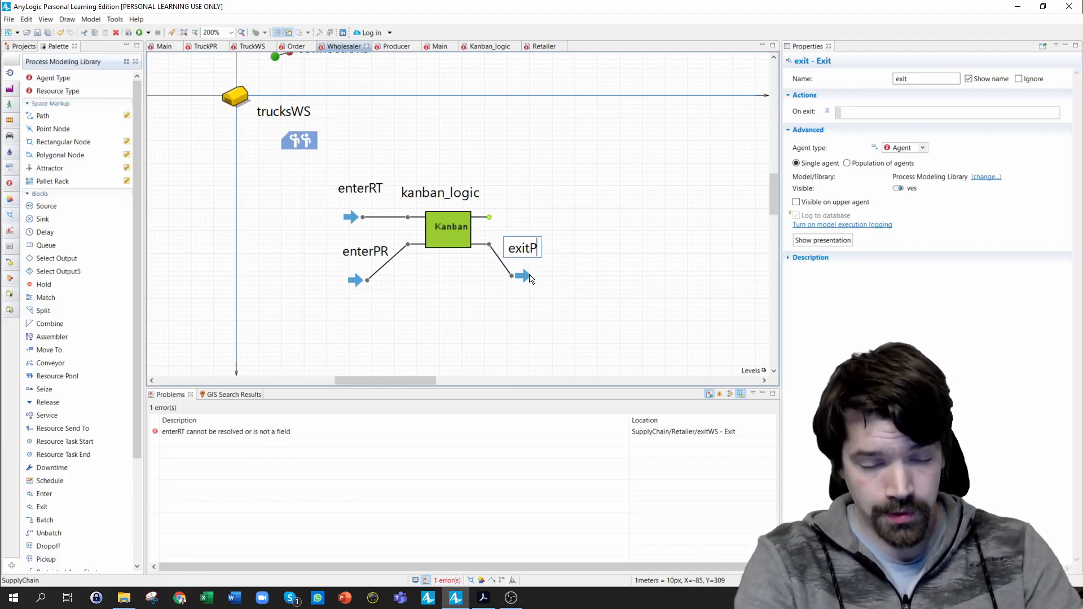
type("R")
key("Return")
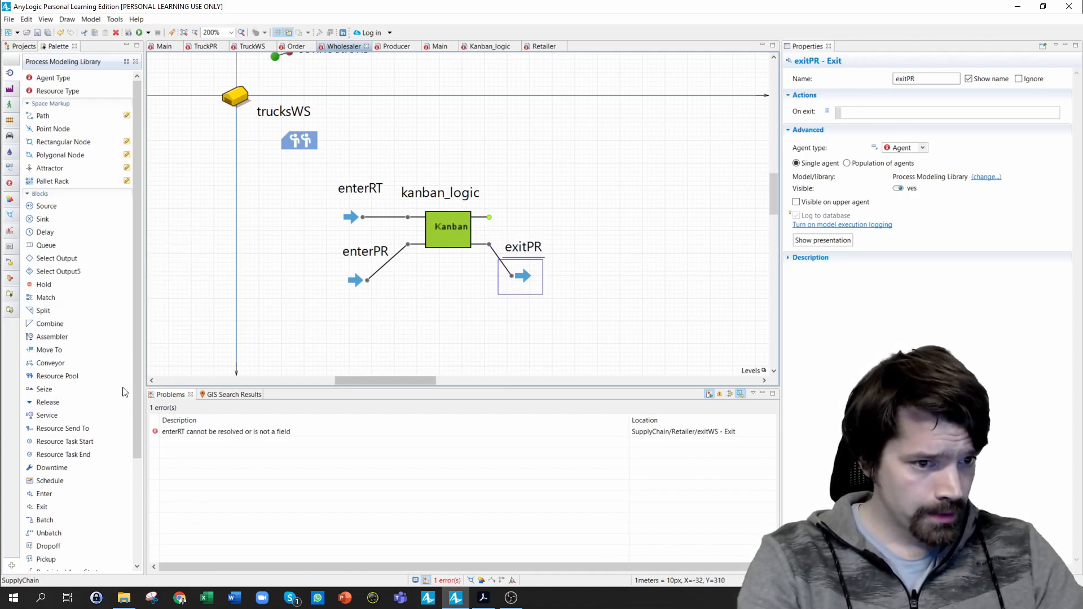
Add a Seize block some distance after kanban_logic and connect kanban_logic's upper output port to it
left_click_drag(125, 391, 630, 218)
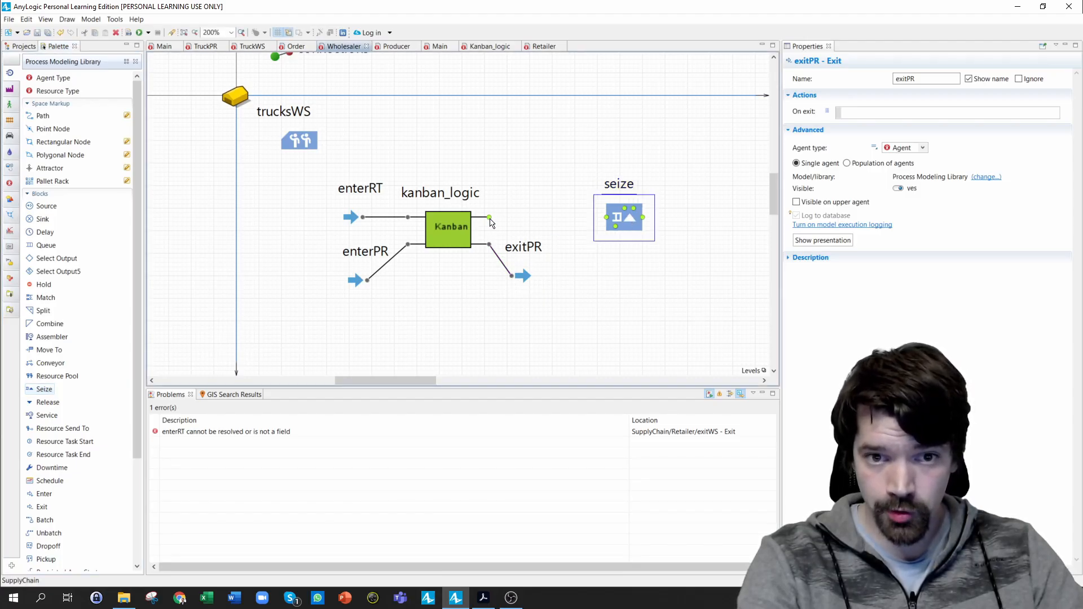
left_click(602, 218)
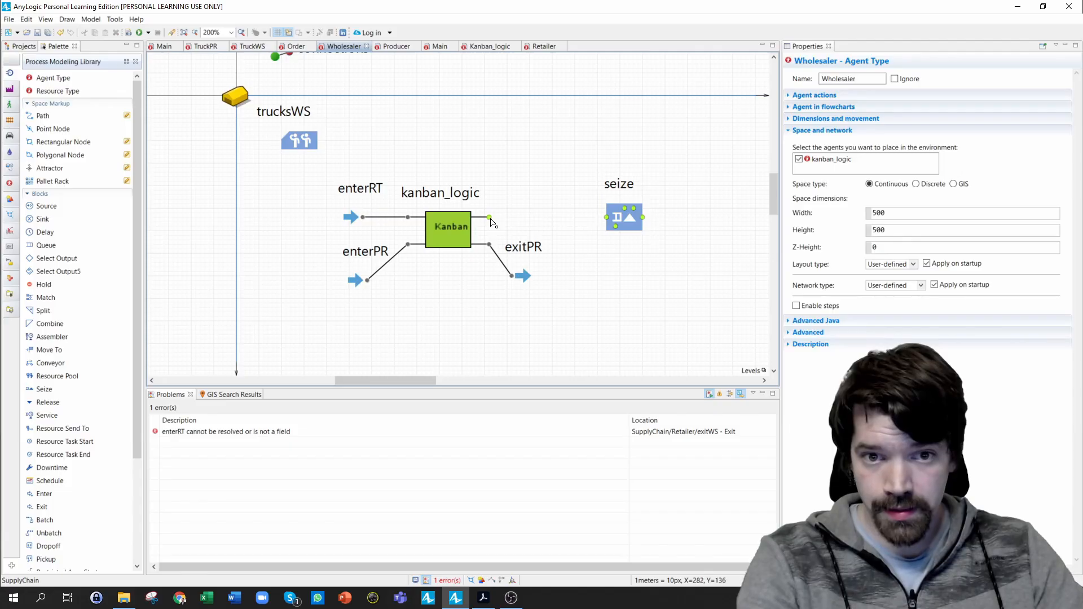
left_click_drag(485, 223, 606, 219)
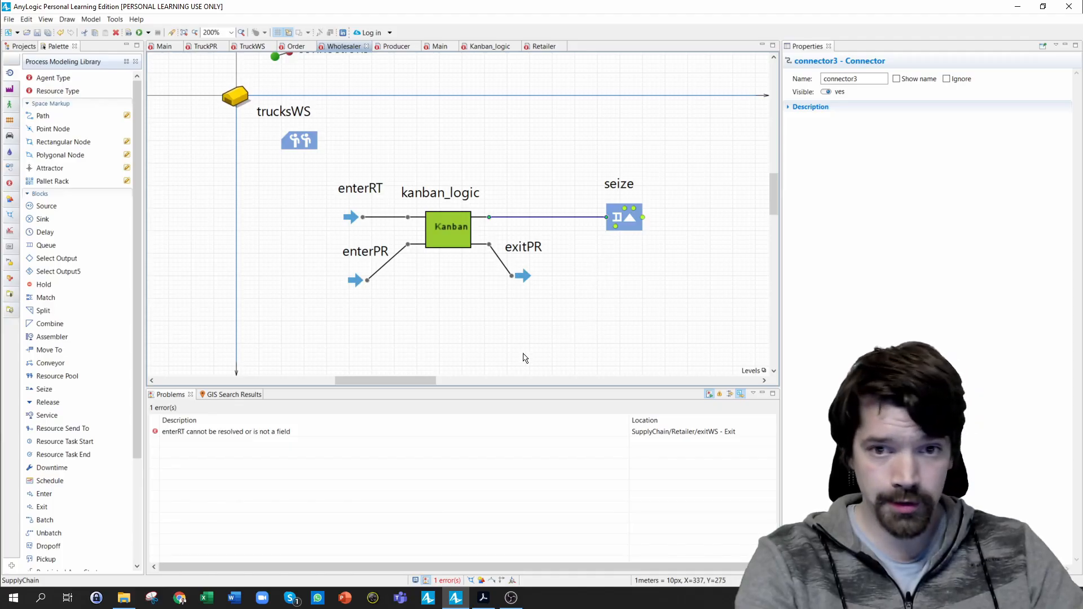
Extend the flow after seize with a Delay block named unpacking, followed by a connected Release block
left_click_drag(48, 234, 700, 218)
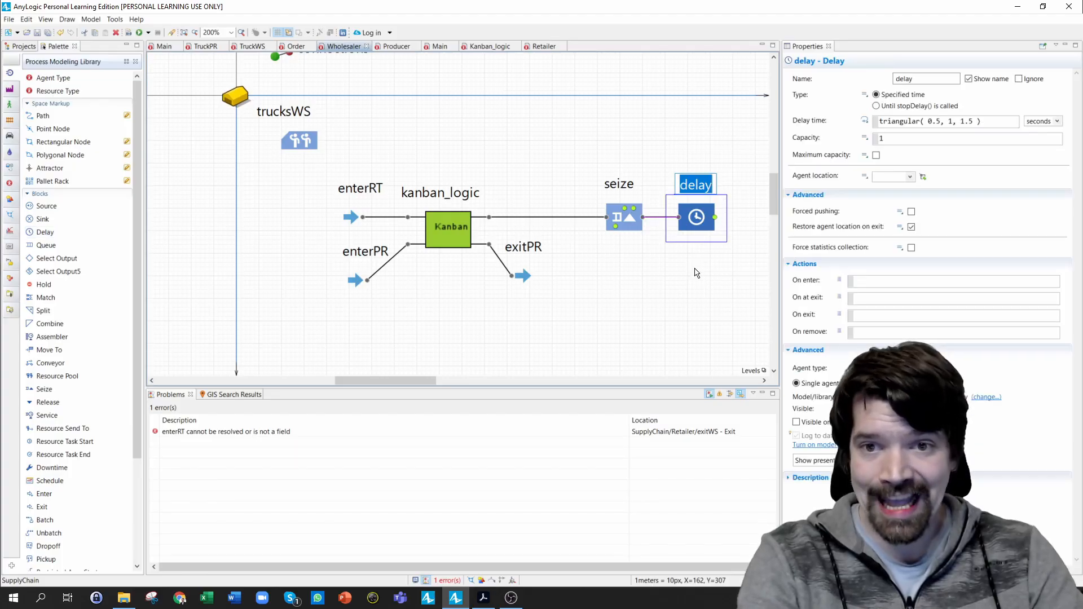
type("unpacking")
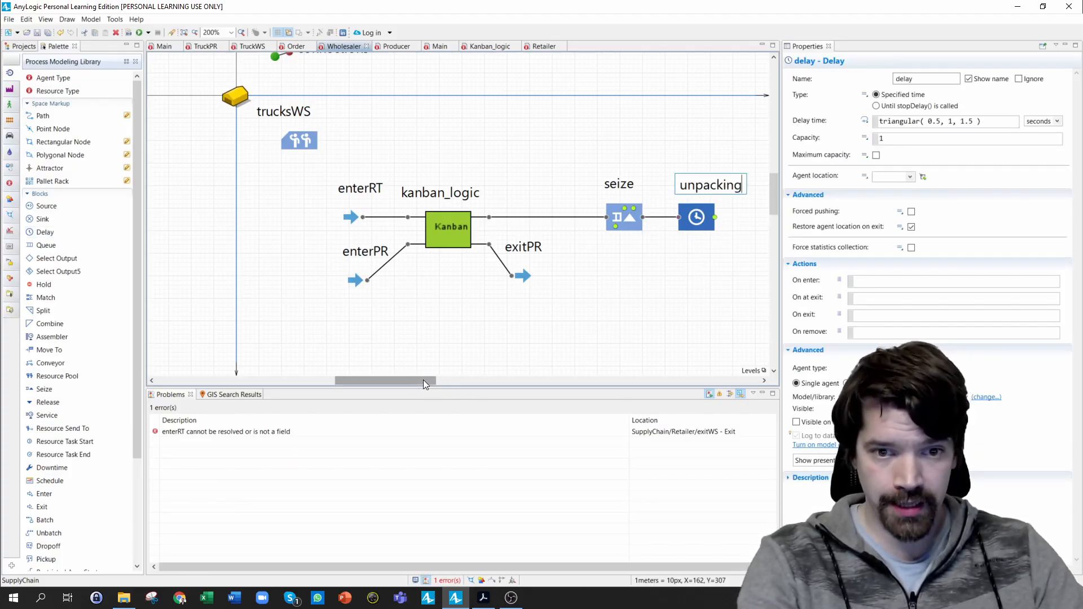
left_click_drag(423, 380, 519, 377)
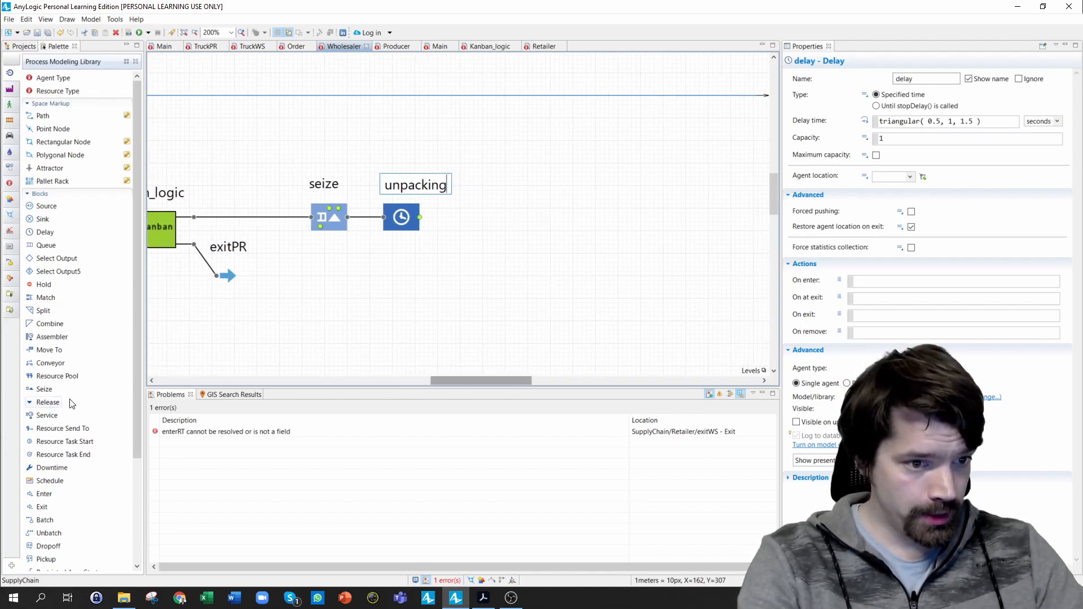
left_click_drag(49, 403, 493, 217)
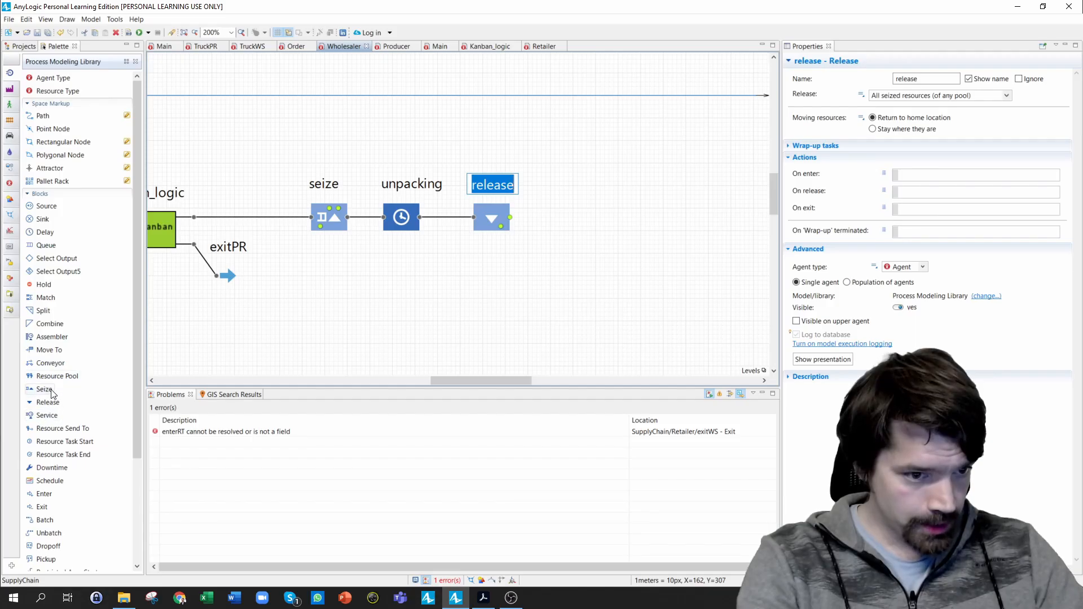
Add an Exit block named exitRT after the release block and align it with the flow line
left_click_drag(477, 290, 574, 224)
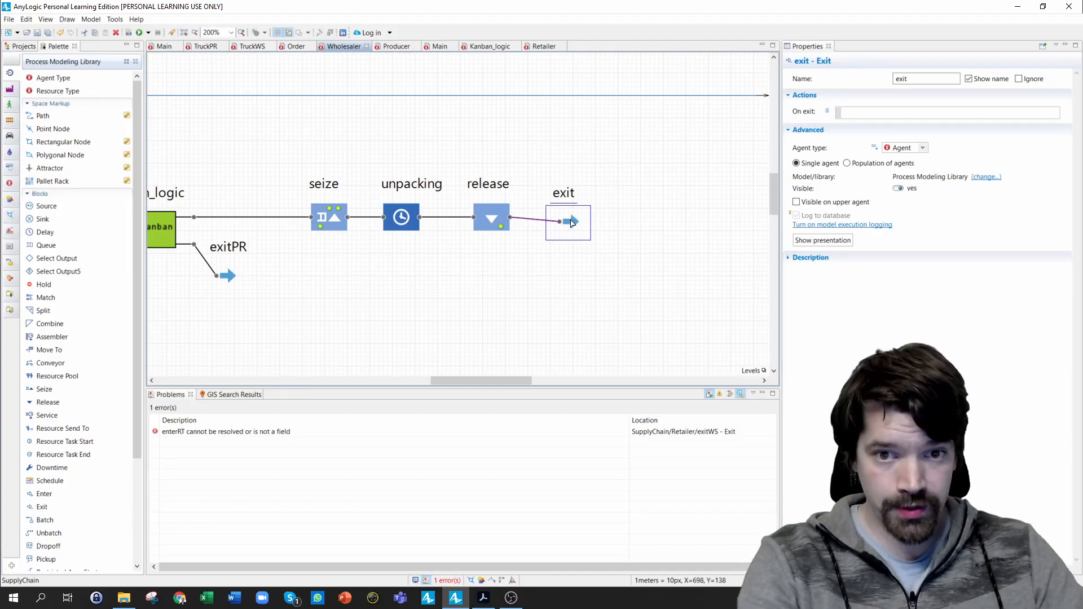
left_click_drag(571, 225, 573, 217)
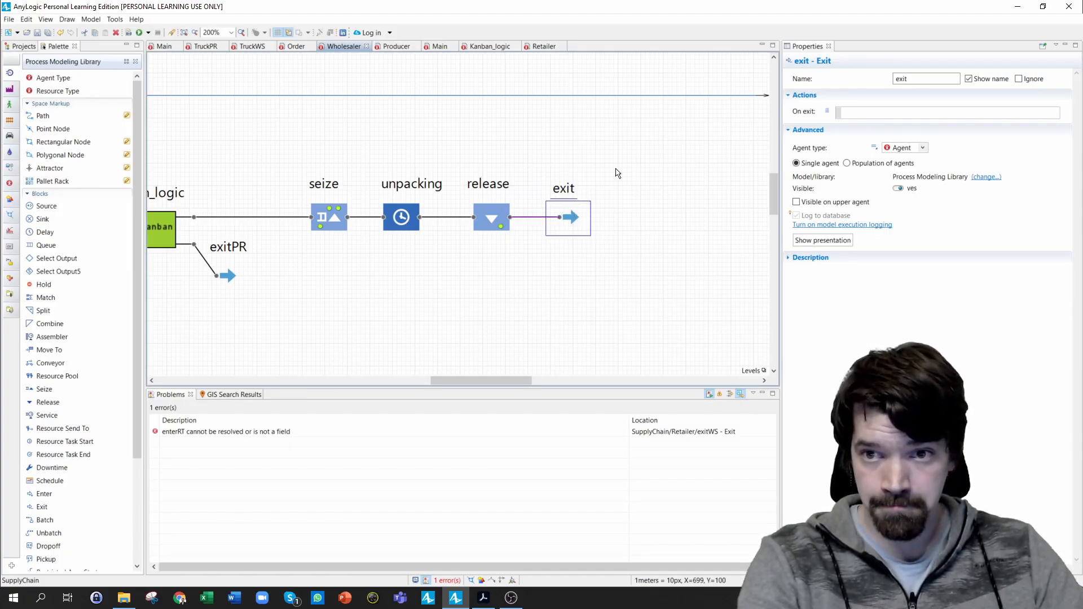
left_click(921, 80)
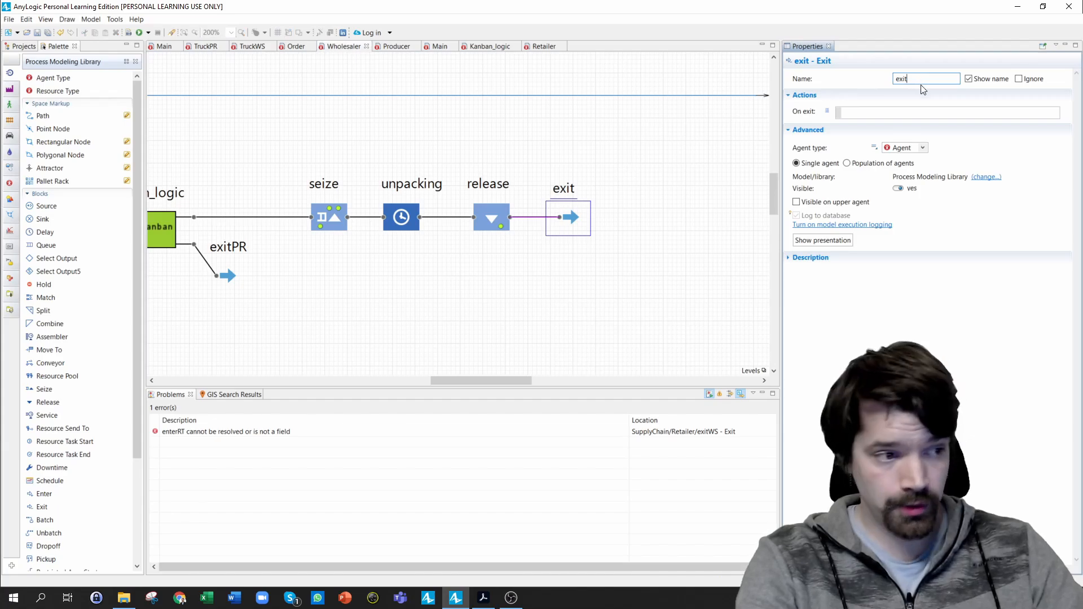
type("RT")
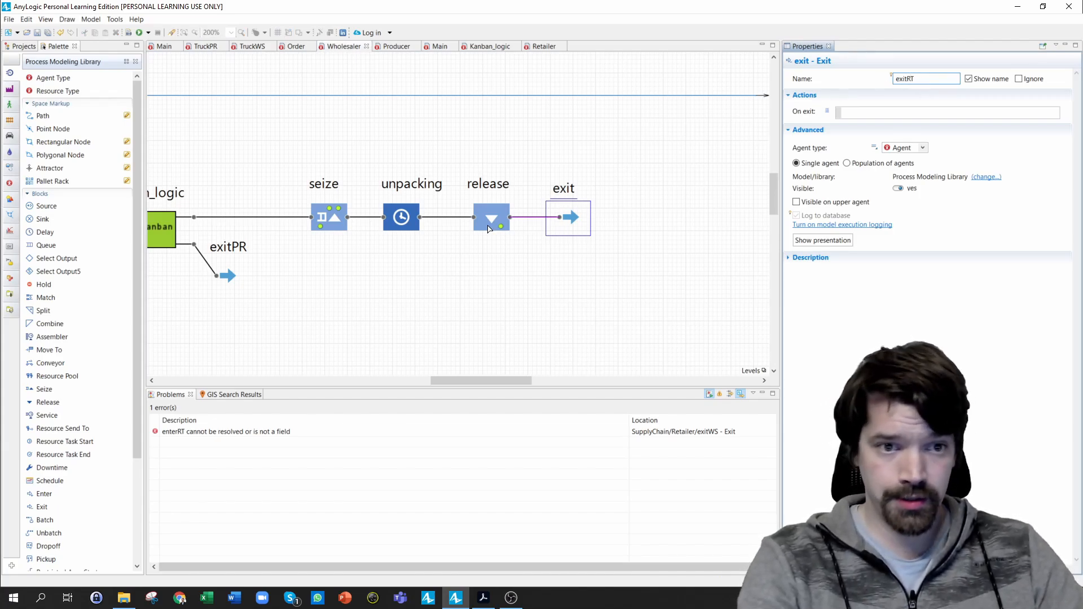
Place a Move To block below exitRT and connect the release block's lower port to its input
scroll(459, 260, "down", 2)
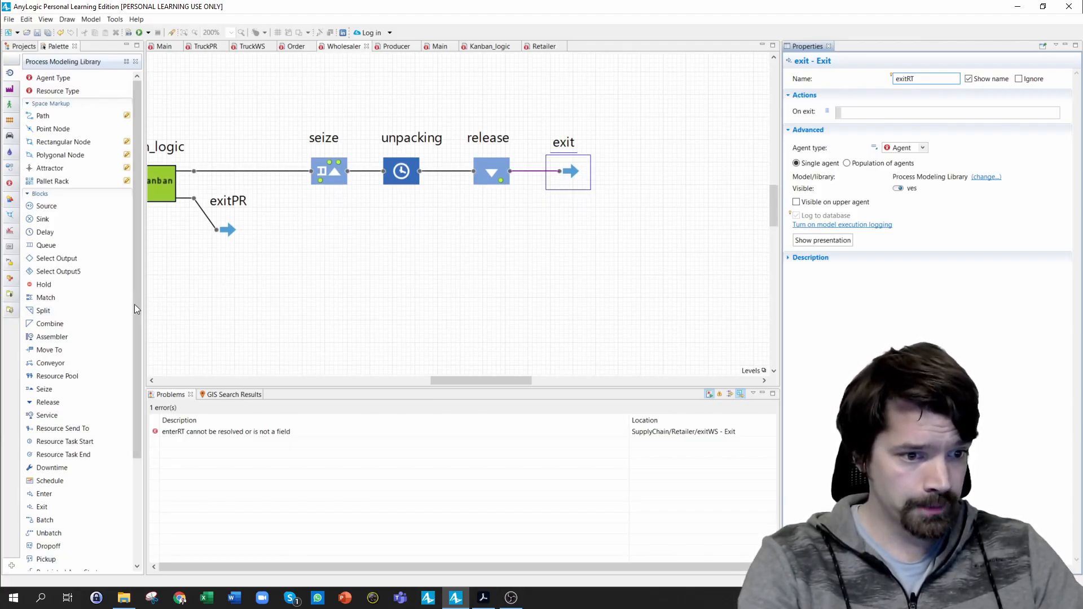
mouse_move(125, 316)
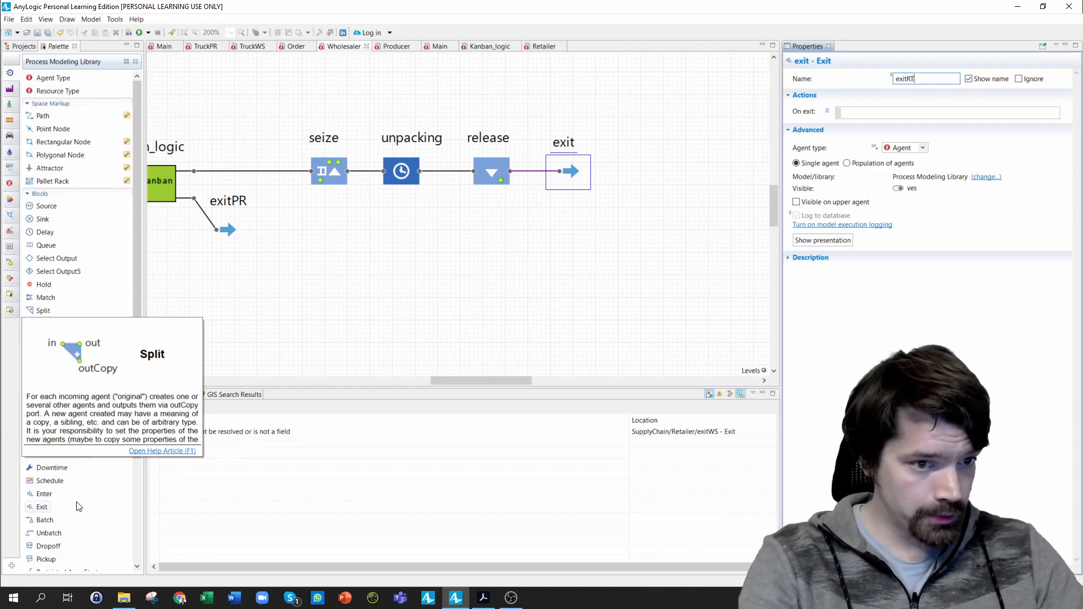
left_click_drag(137, 237, 138, 265)
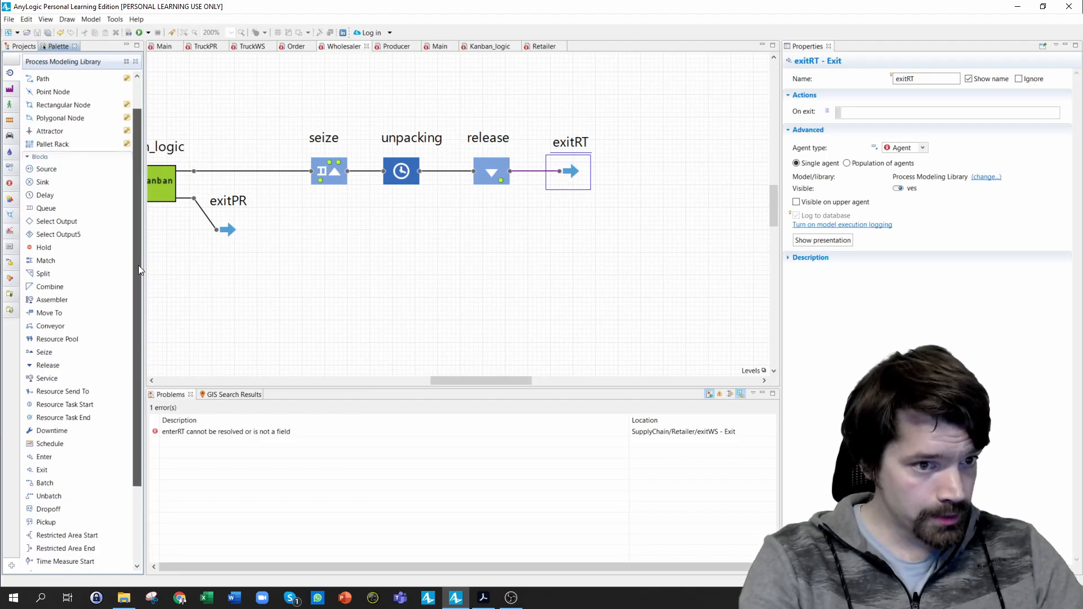
left_click_drag(48, 313, 546, 274)
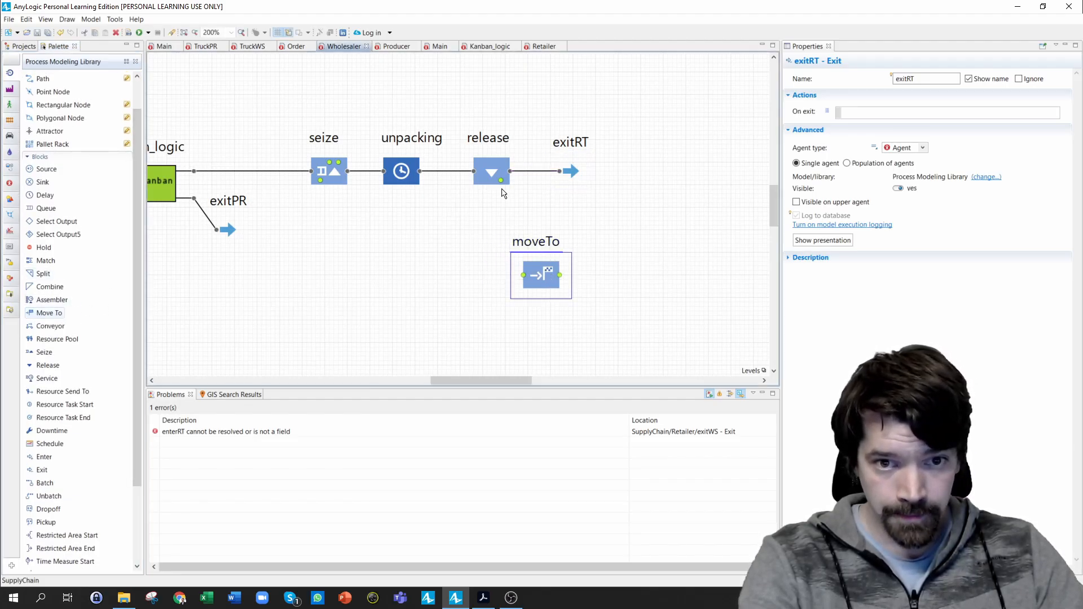
left_click_drag(502, 185, 524, 275)
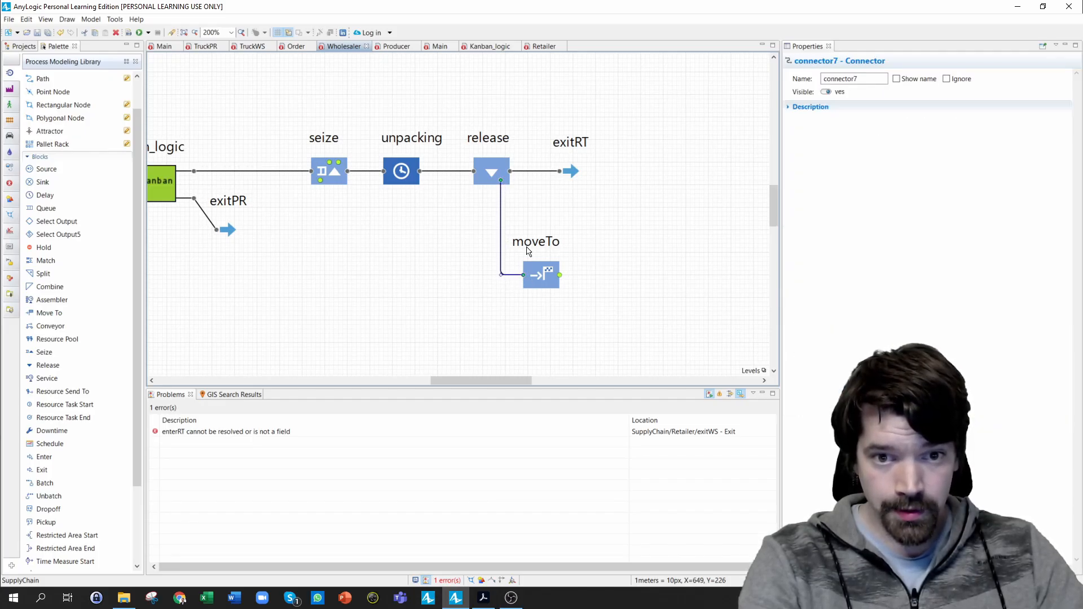
Rename the Move To block below exitRT as toWholesaler and connect a Resource Task End block after it
left_click(533, 261)
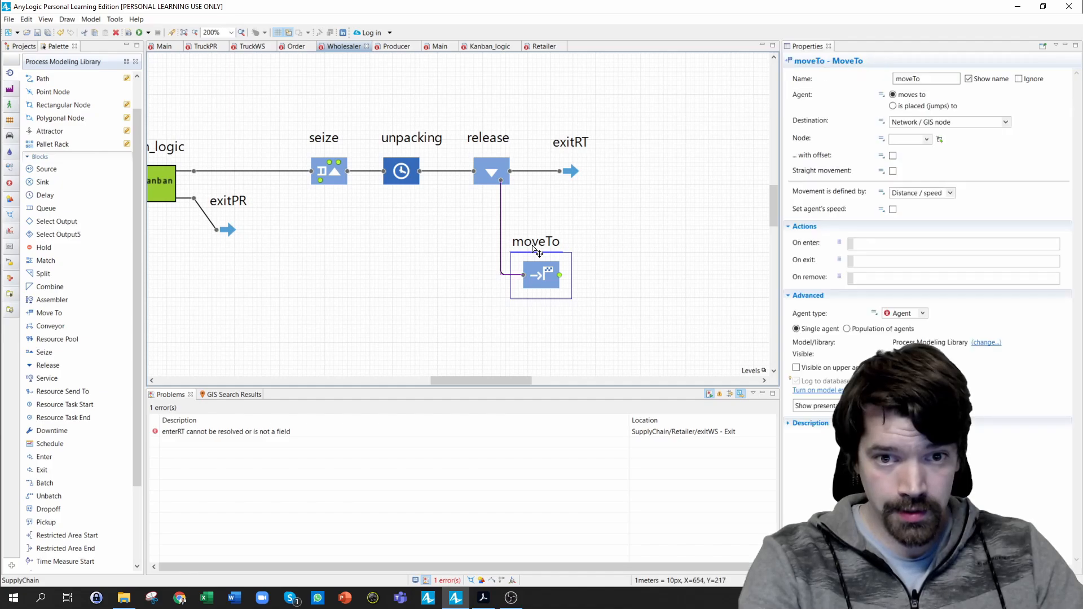
left_click_drag(927, 78, 872, 80)
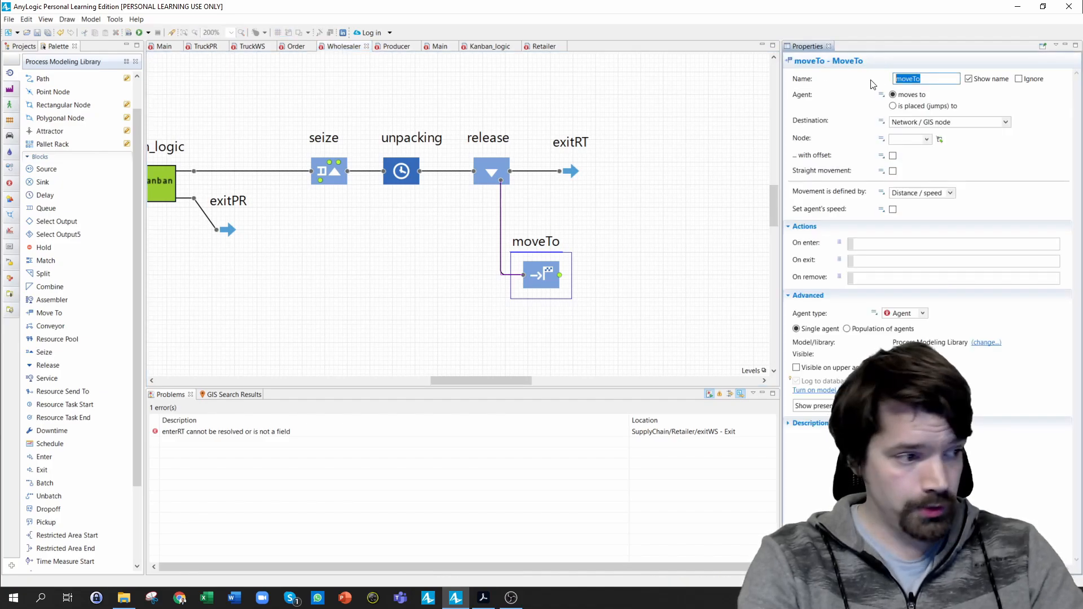
type("to")
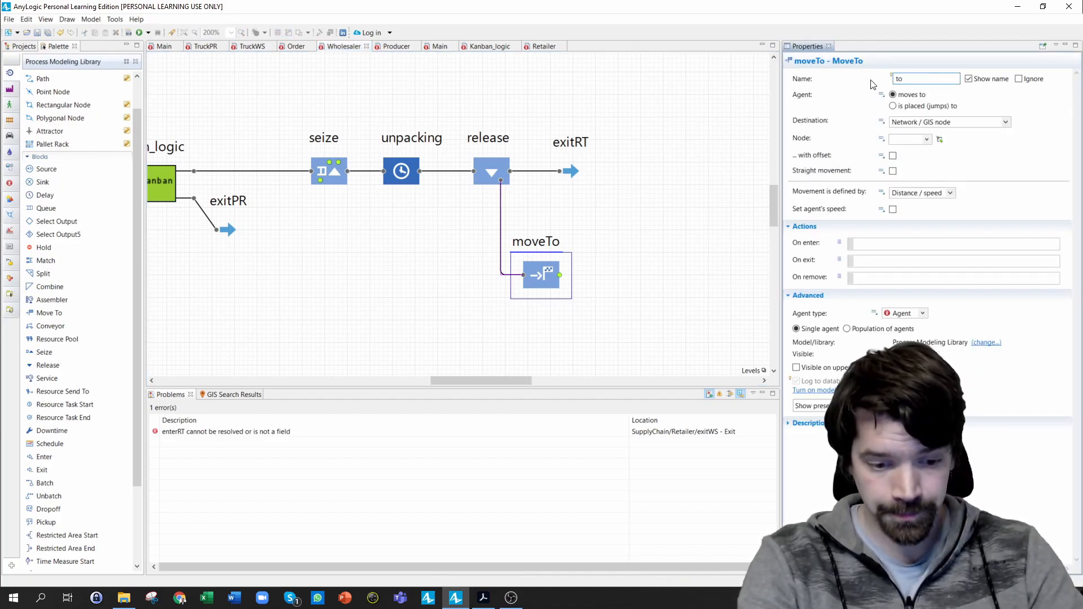
type("Whol")
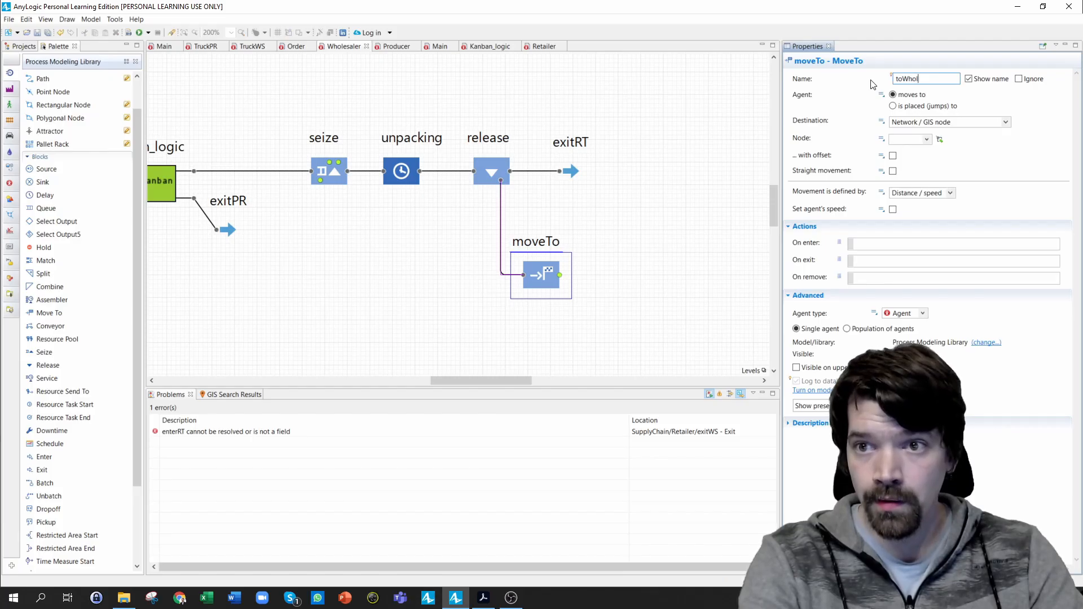
type("esaler")
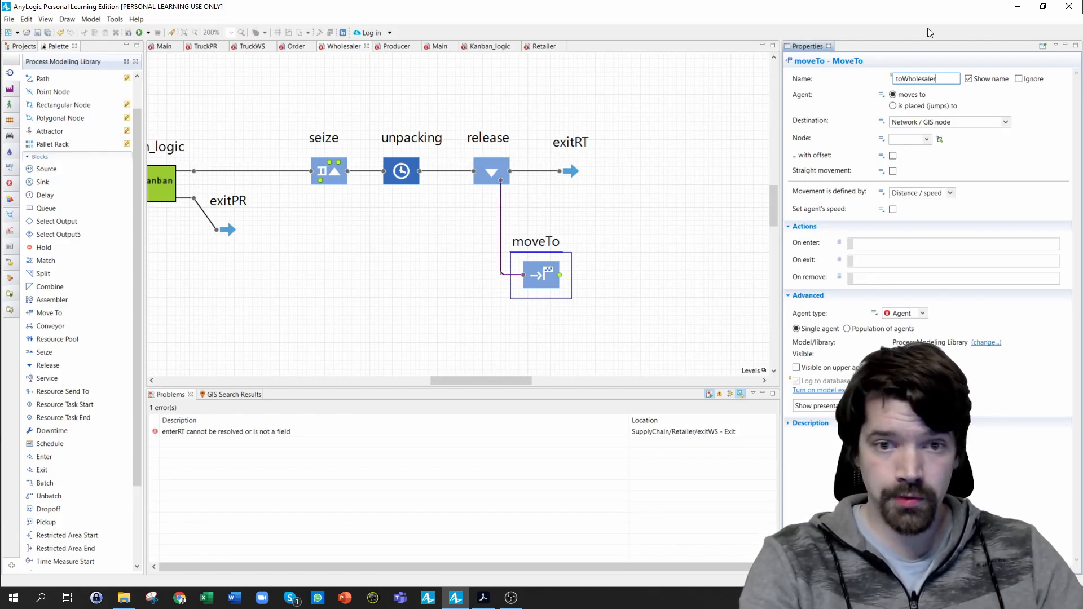
left_click(623, 219)
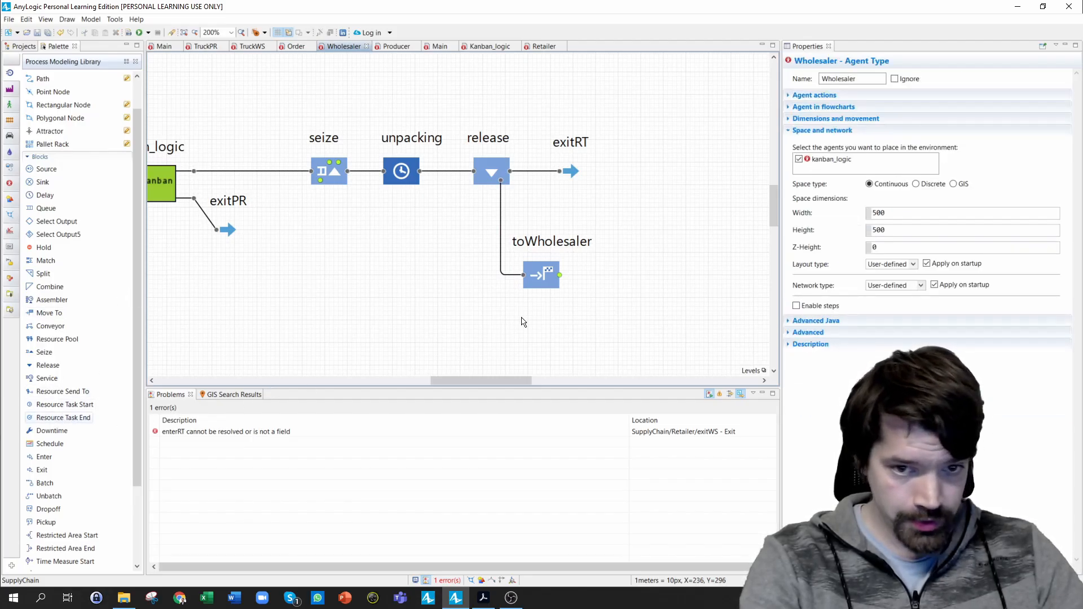
left_click_drag(524, 321, 657, 277)
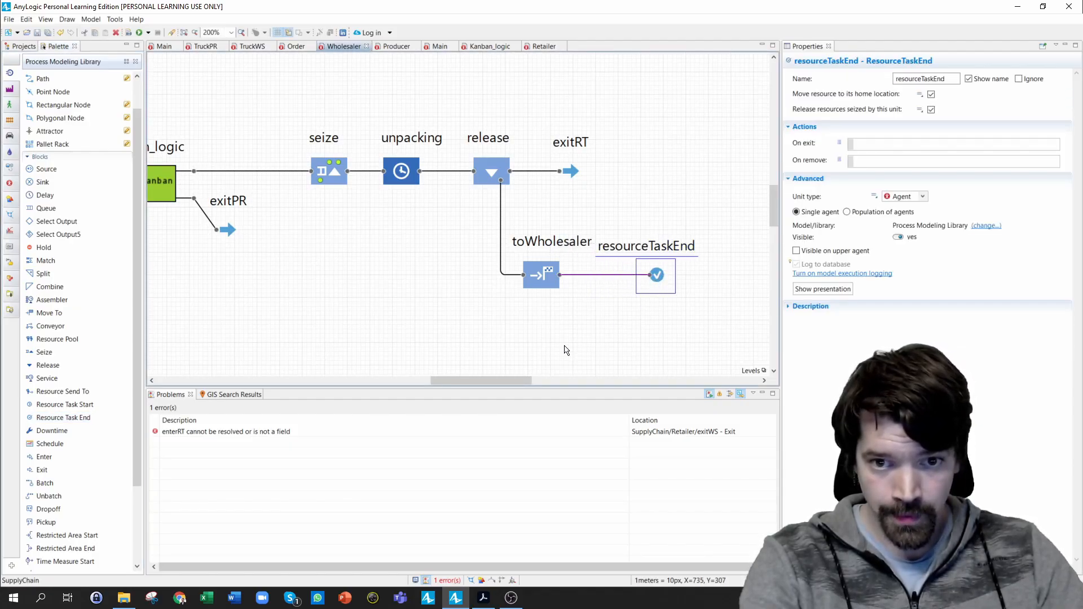
Below kanban_logic, add a Resource Task Start block and a Delay block named packing, and connect the two
left_click_drag(475, 381, 423, 376)
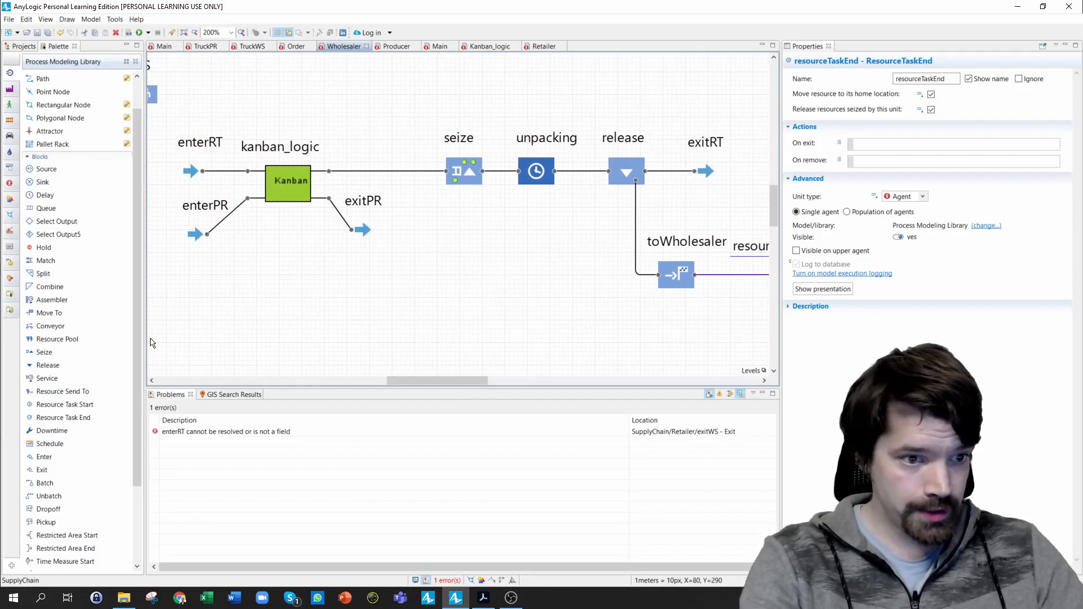
left_click_drag(62, 404, 303, 325)
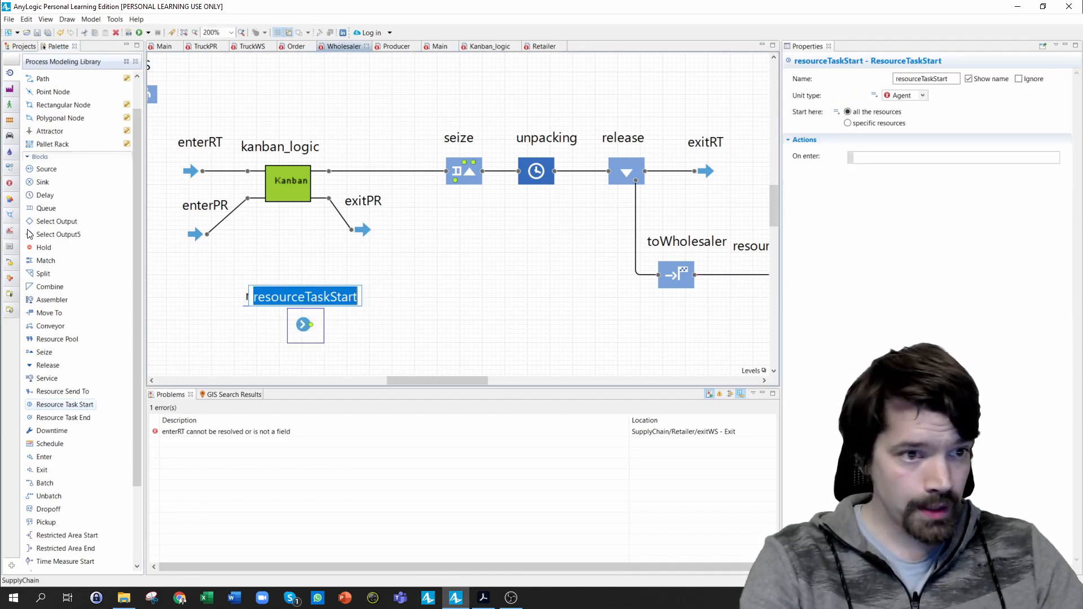
left_click_drag(44, 195, 419, 325)
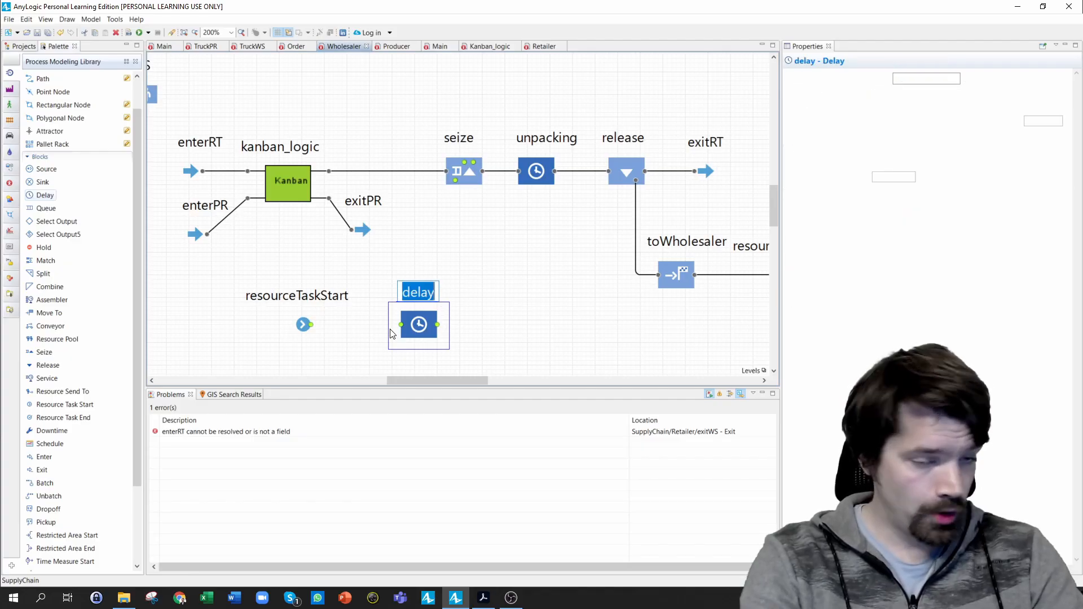
type("packing")
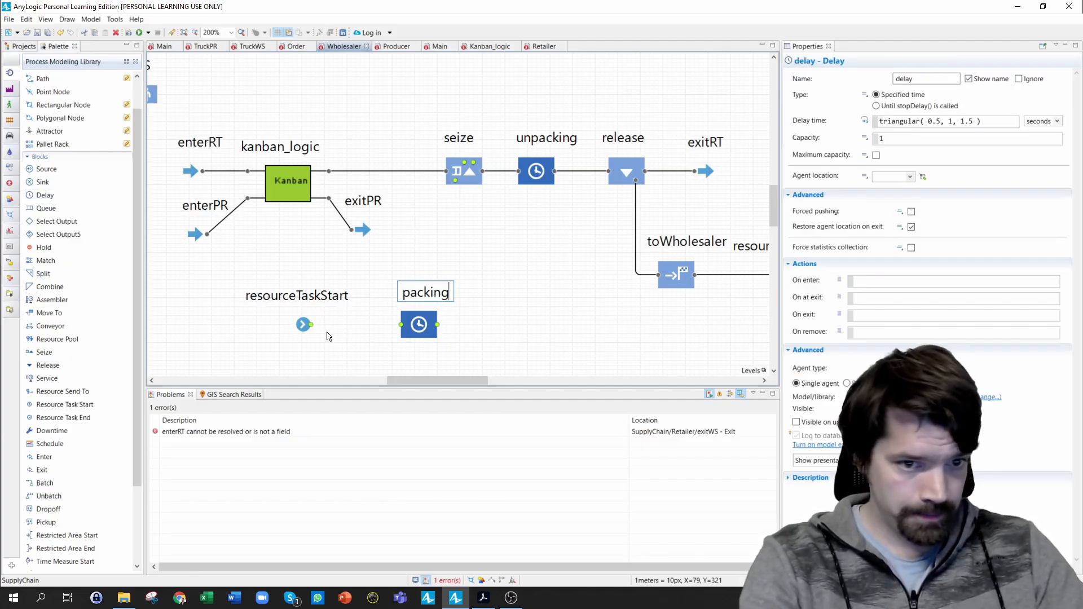
key("Return")
left_click_drag(305, 324, 401, 326)
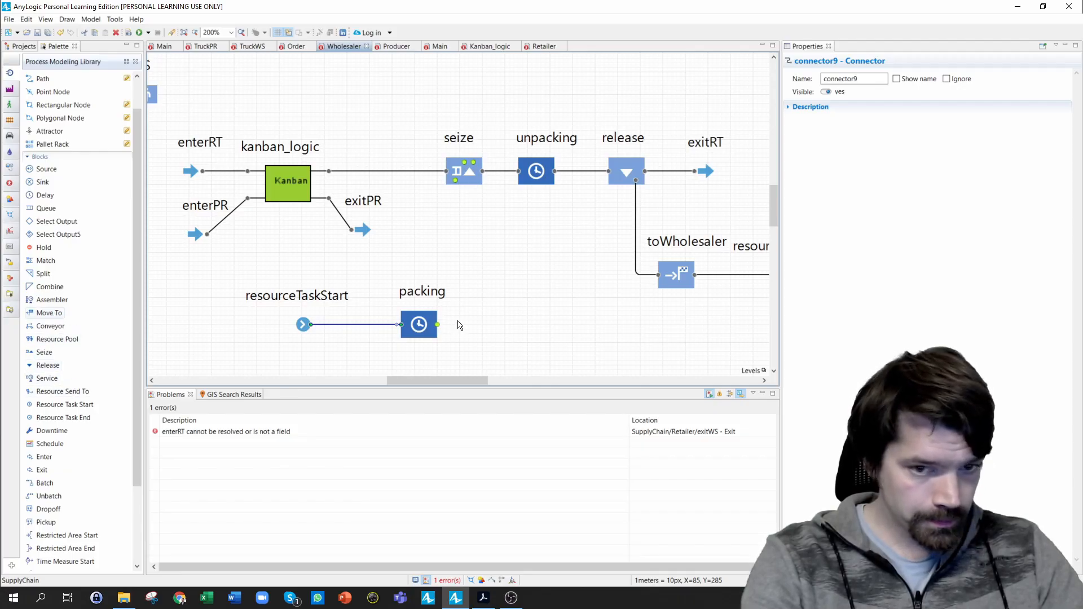
Add a Move To block connected after the packing delay and name it toRetailer
left_click_drag(458, 321, 515, 322)
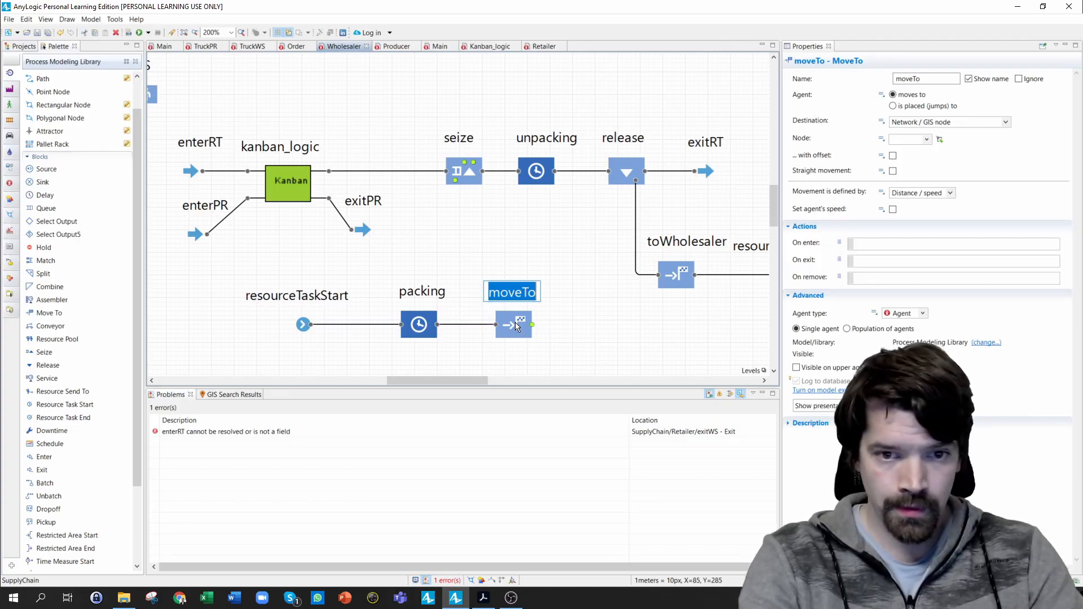
type("toRetailer")
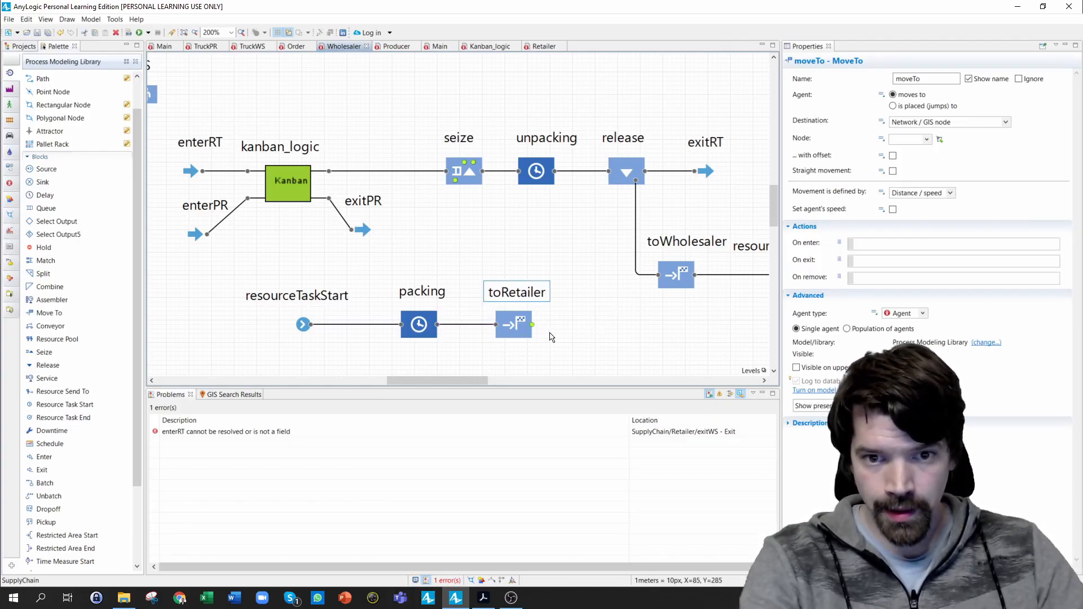
left_click(535, 331)
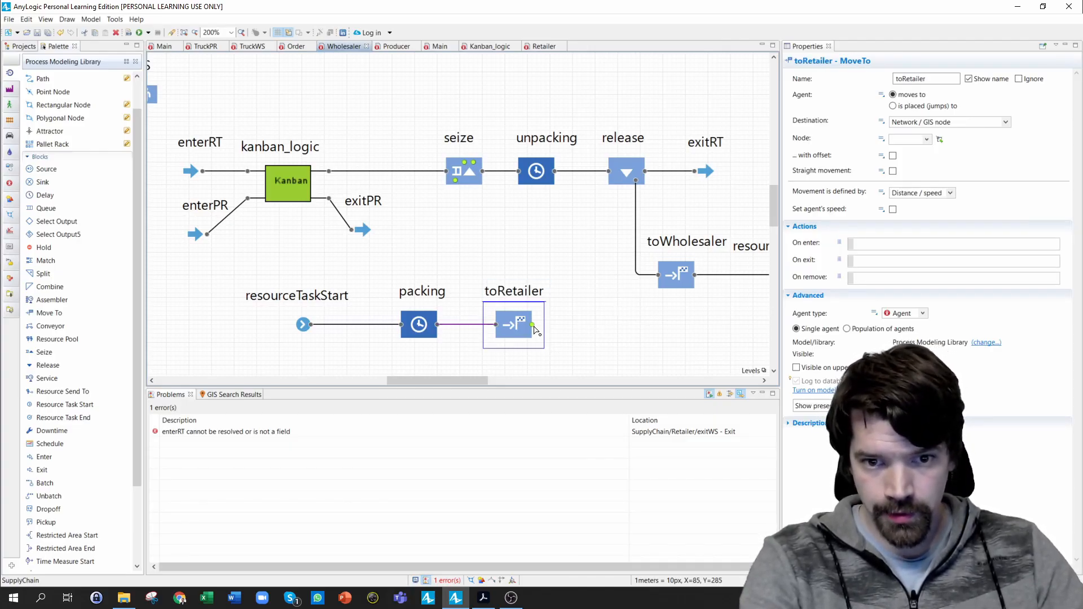
left_click(570, 327)
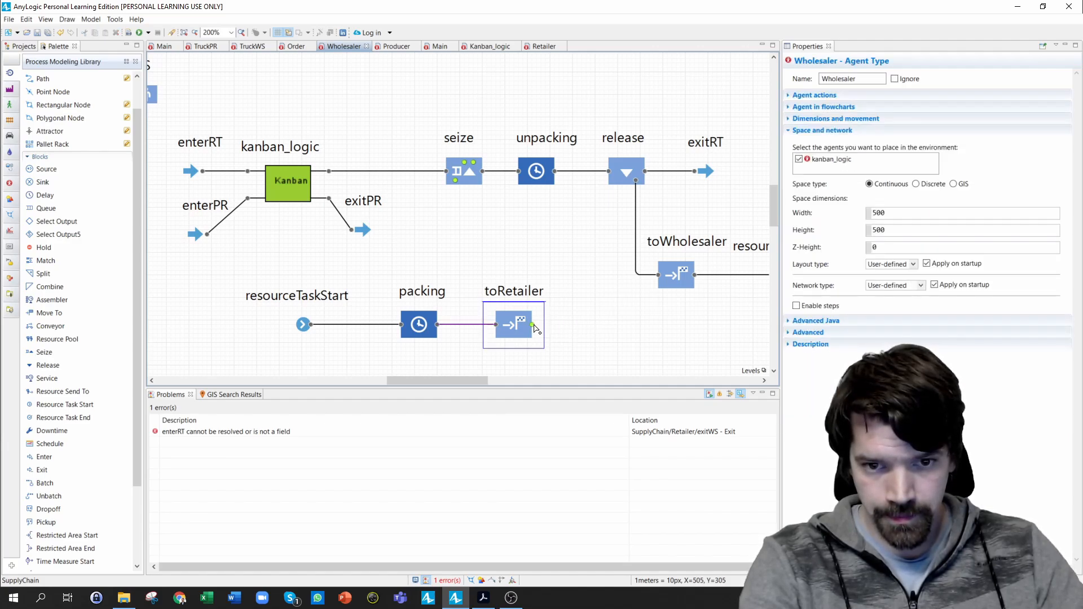
Connect toRetailer's output to the seize block's lower port with a connector routed up and around at right angles
left_click_drag(534, 329, 578, 324)
left_click(576, 324)
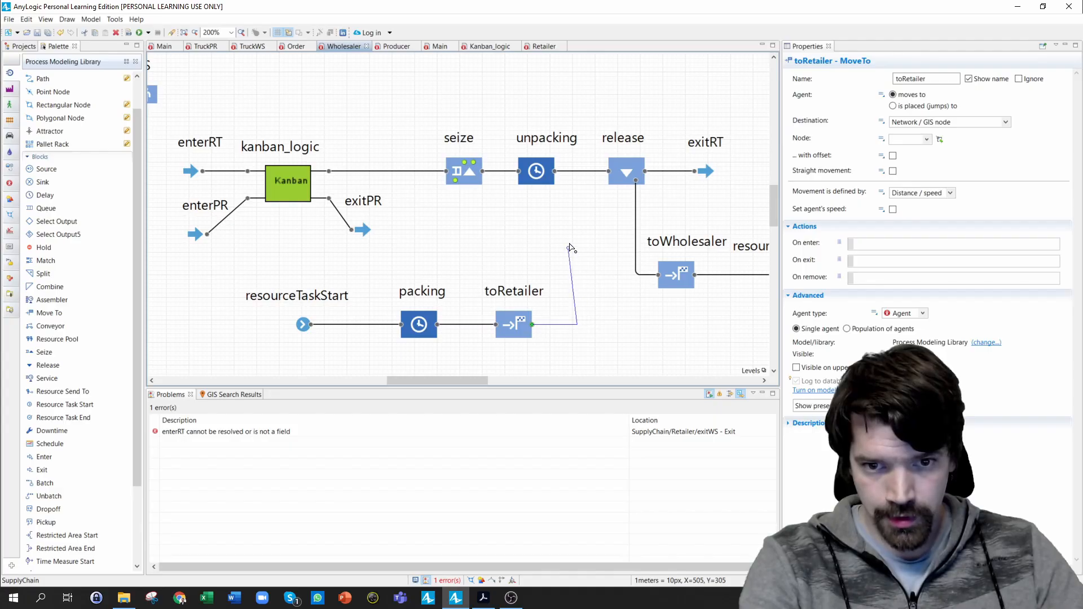
left_click(576, 243)
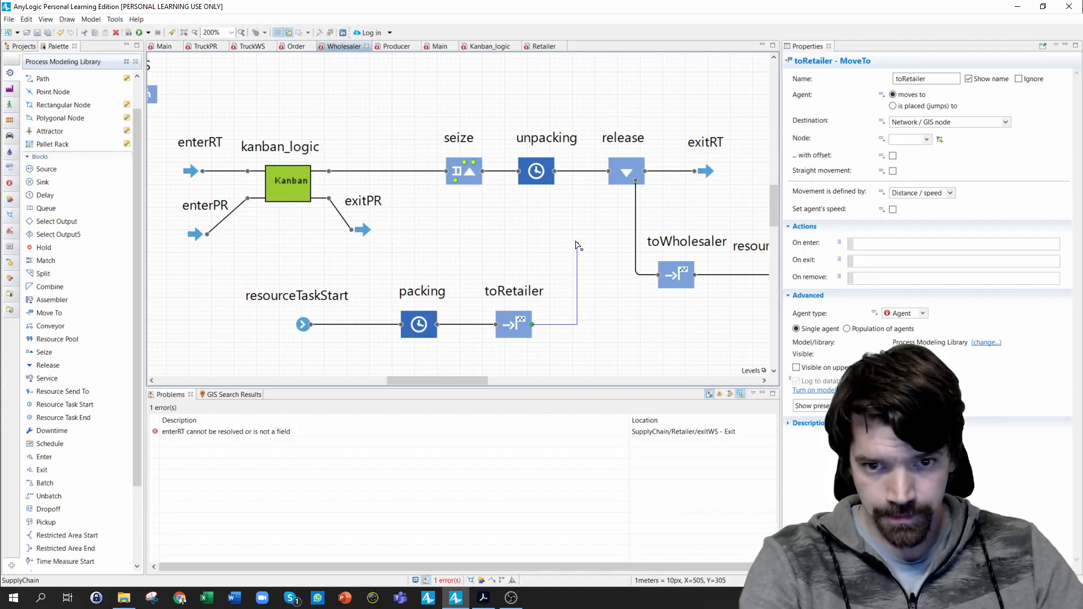
left_click(456, 242)
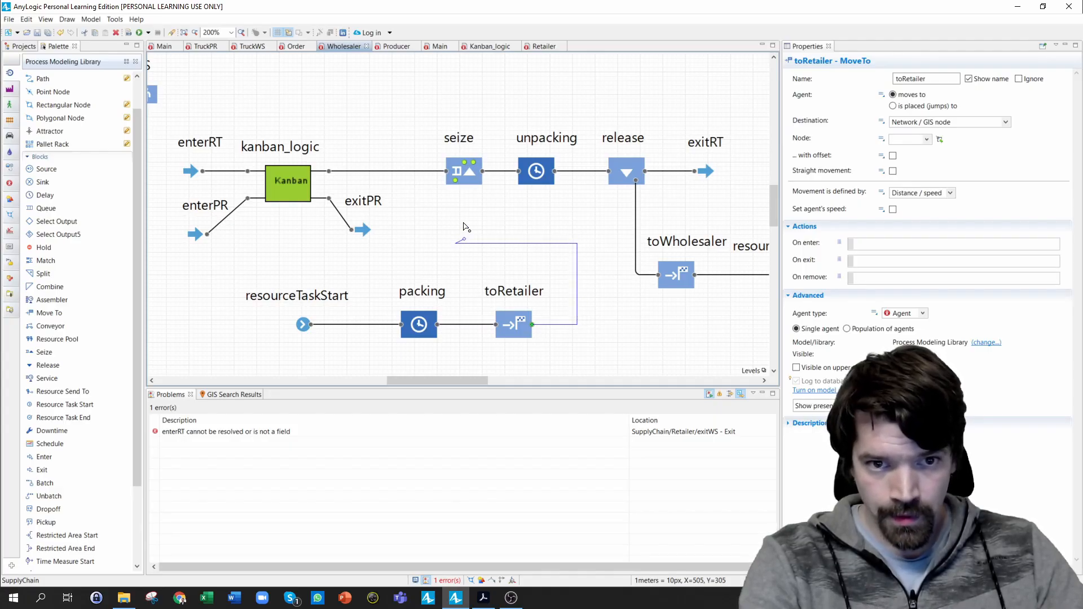
left_click(455, 182)
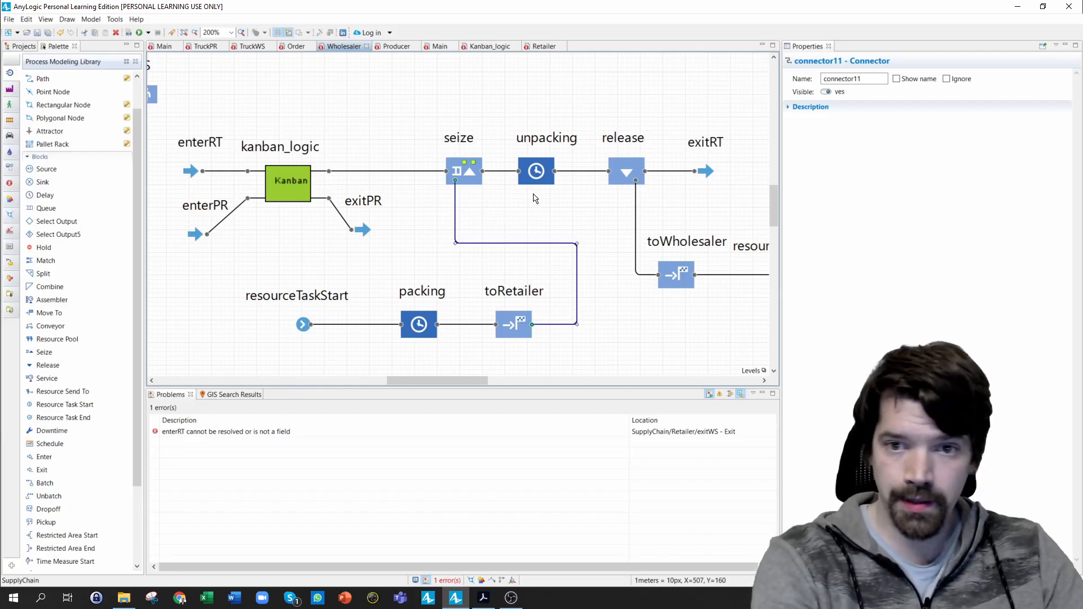
Set the agent type of the enterRT block to Order
scroll(535, 199, "down", 1)
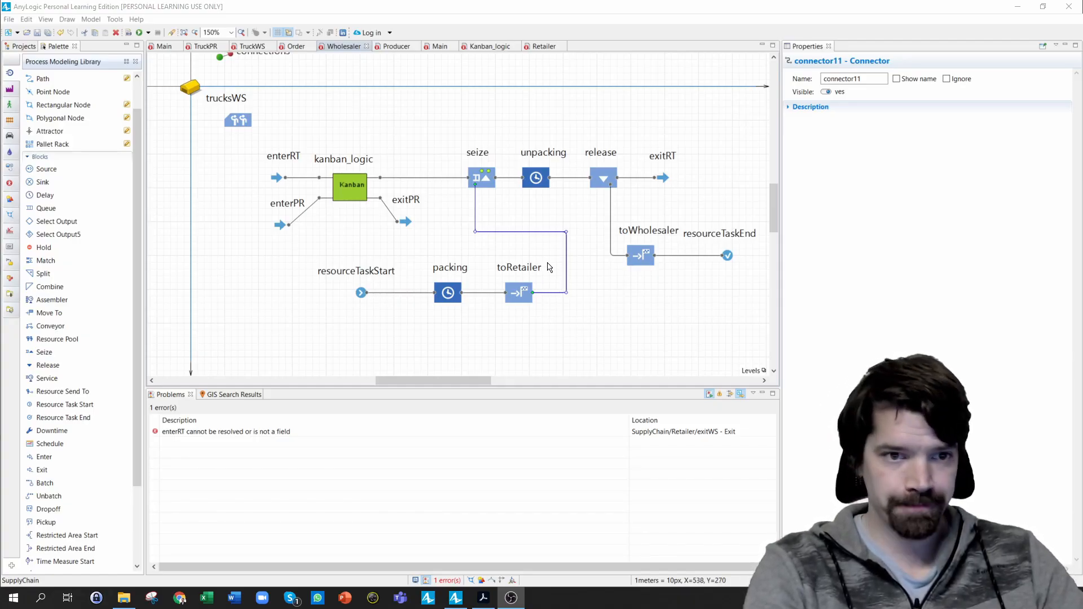
left_click(282, 182)
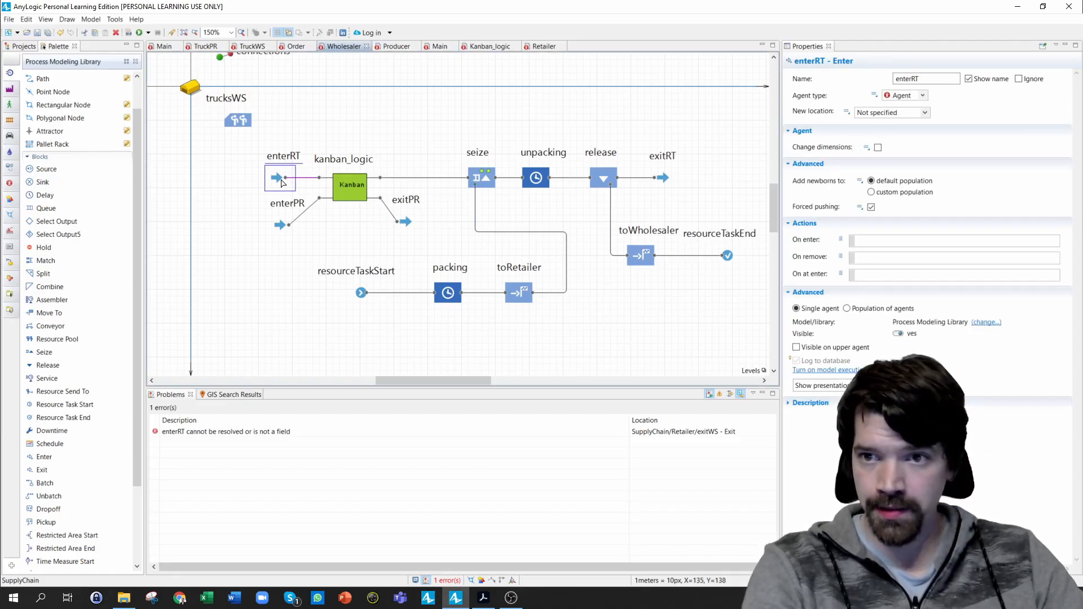
left_click(922, 97)
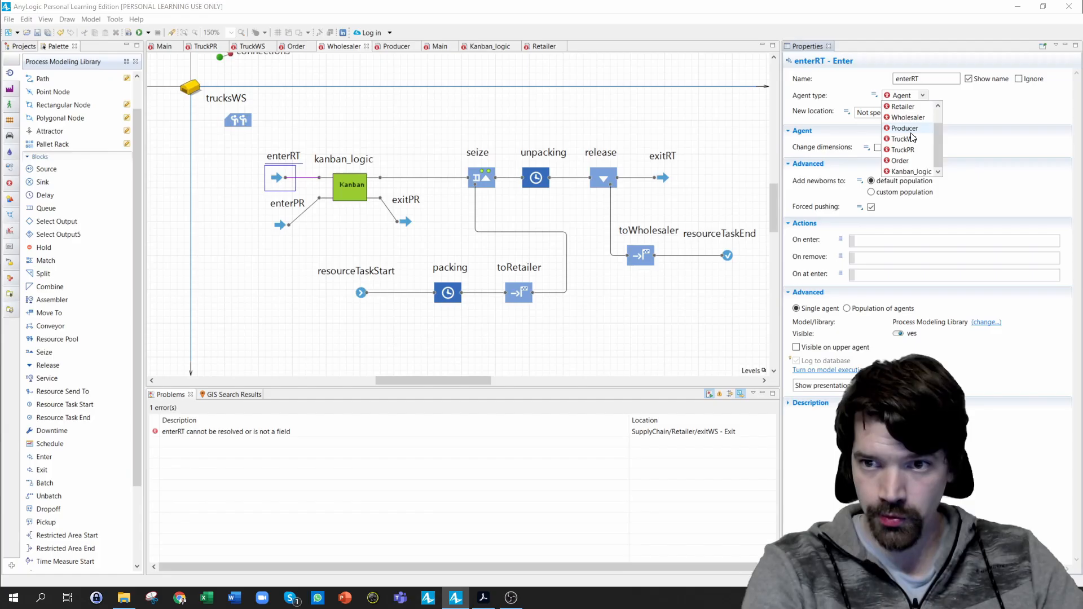
left_click(901, 160)
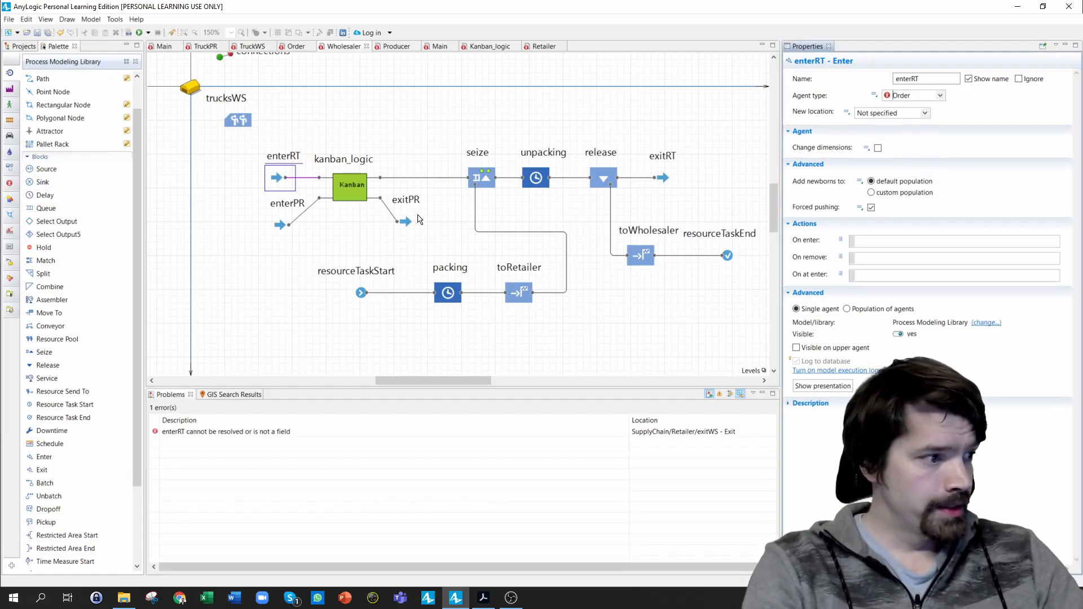
Set the seize block to use the trucksWS resource set and enable its maximum queue capacity
left_click(486, 180)
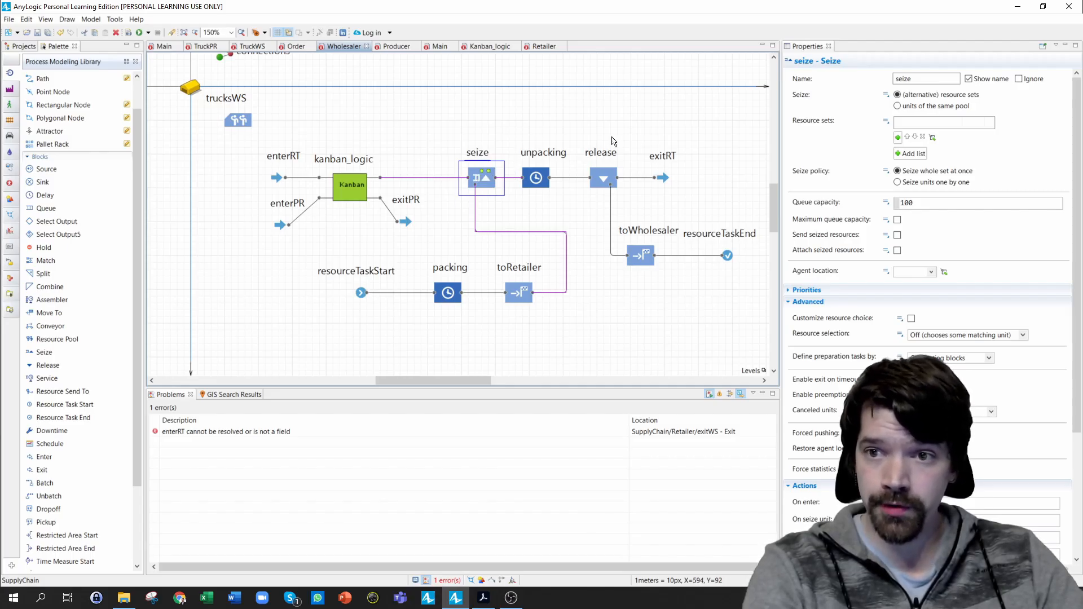
left_click(910, 154)
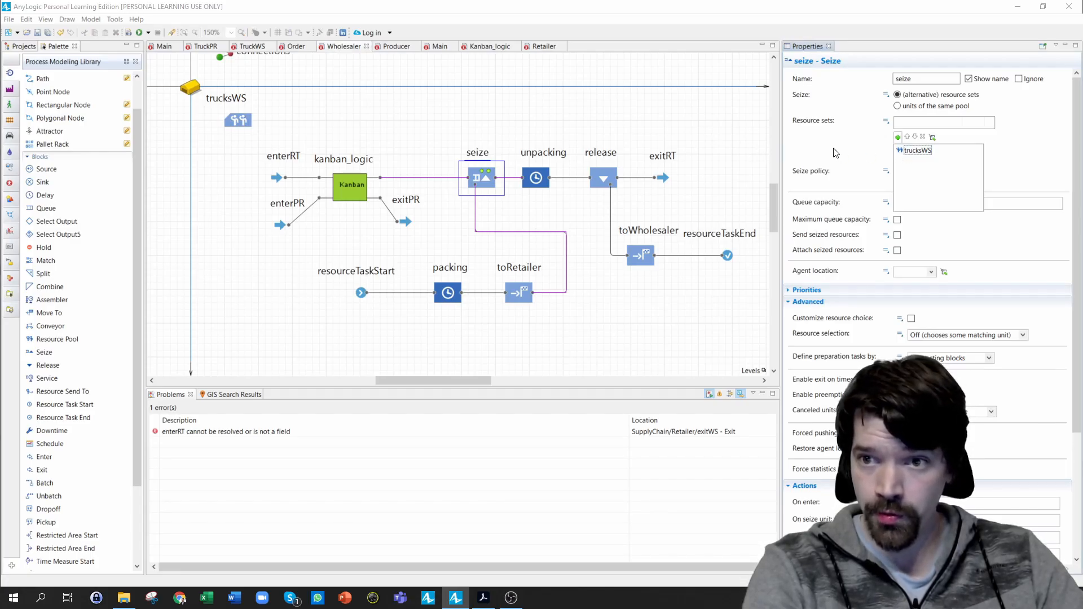
left_click(917, 150)
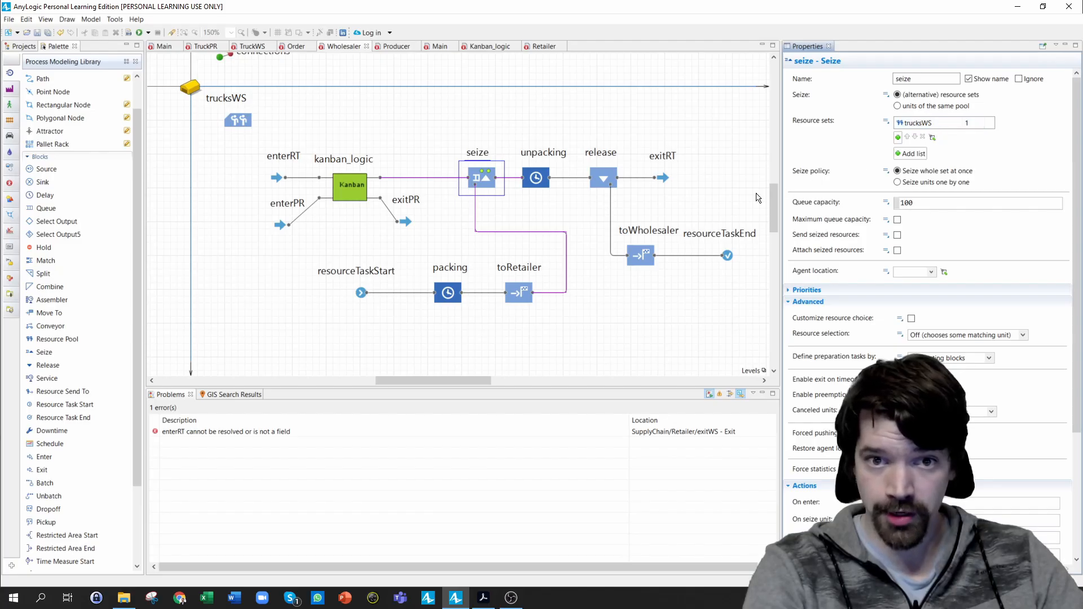
left_click(897, 219)
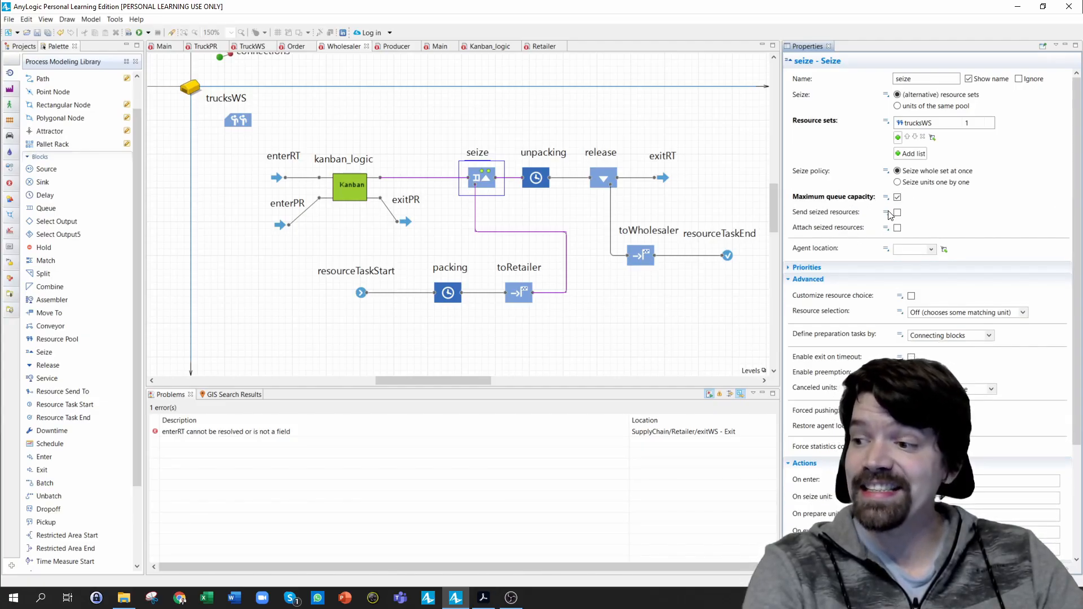
left_click(887, 213)
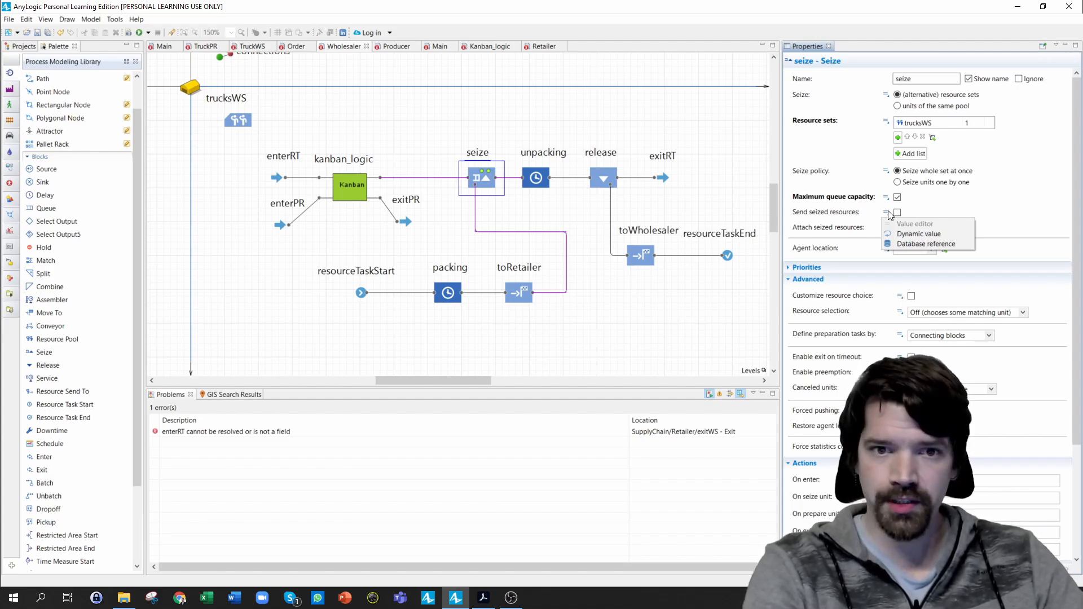
left_click(470, 240)
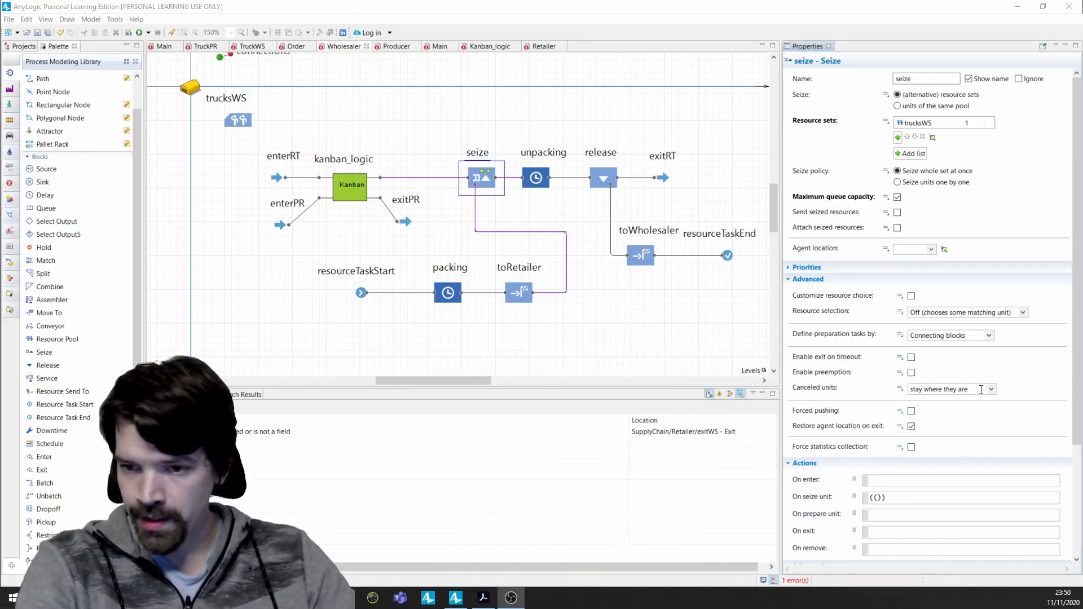
Enter ((TruckWS)unit).client = agent.custom as the start of the seize block's on-seize-unit action
left_click(879, 498)
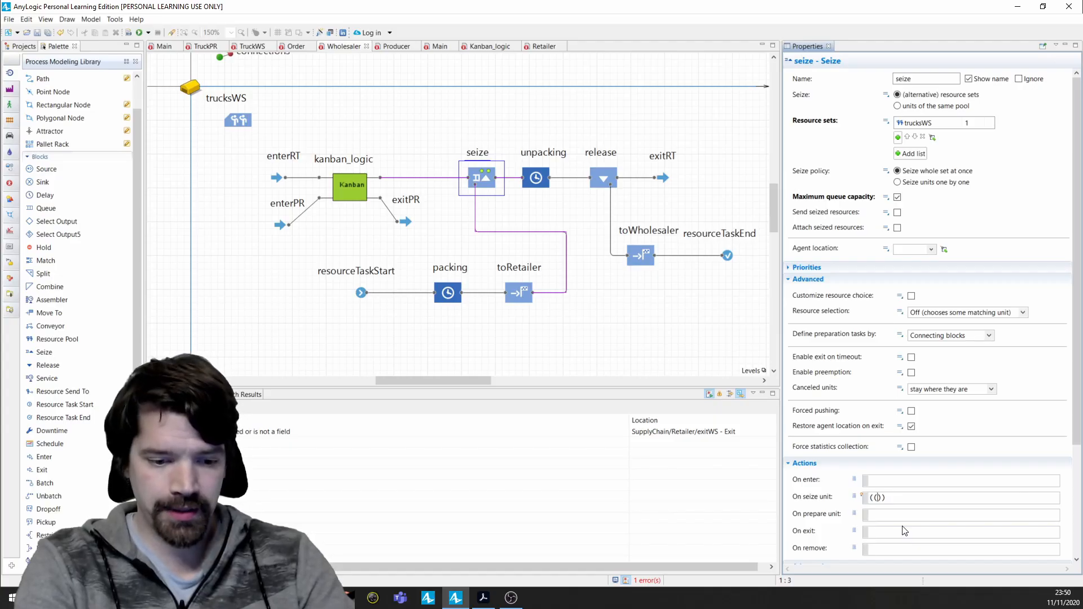
type("Tr")
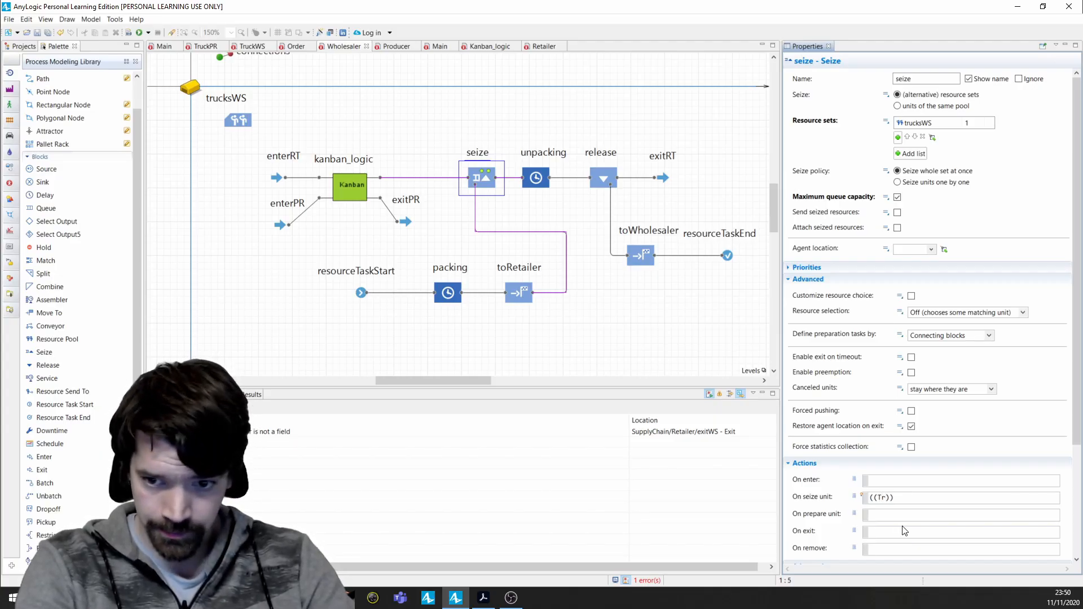
type("uckWS")
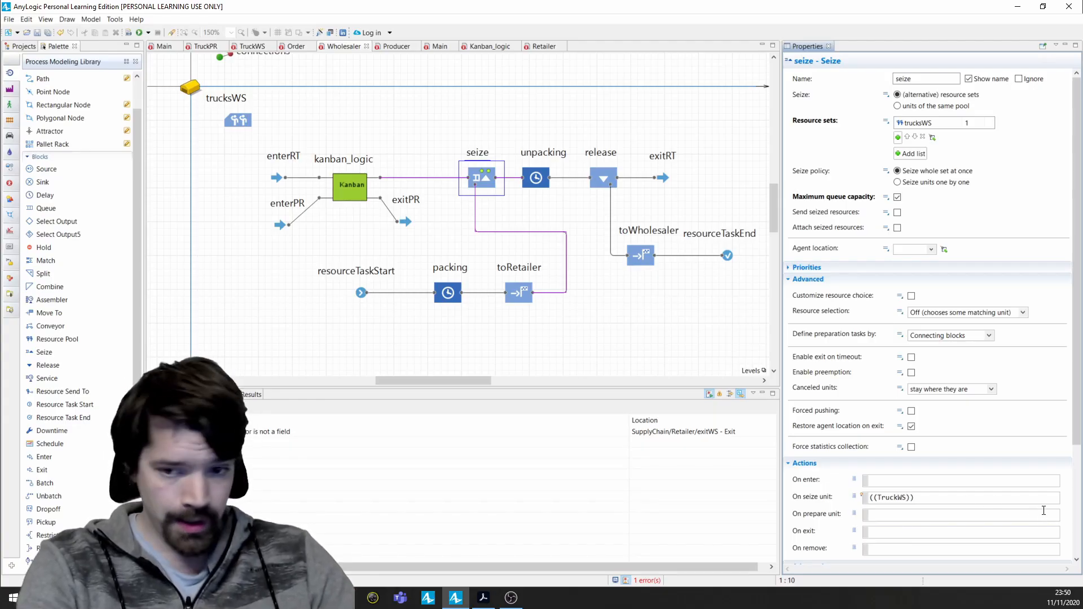
left_click(910, 498)
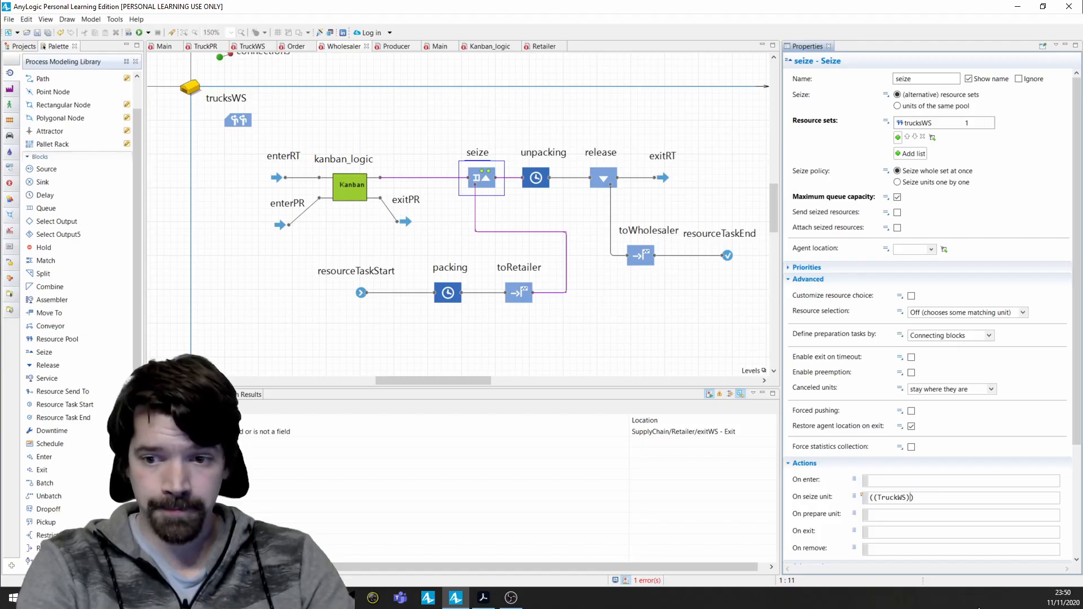
type("unit")
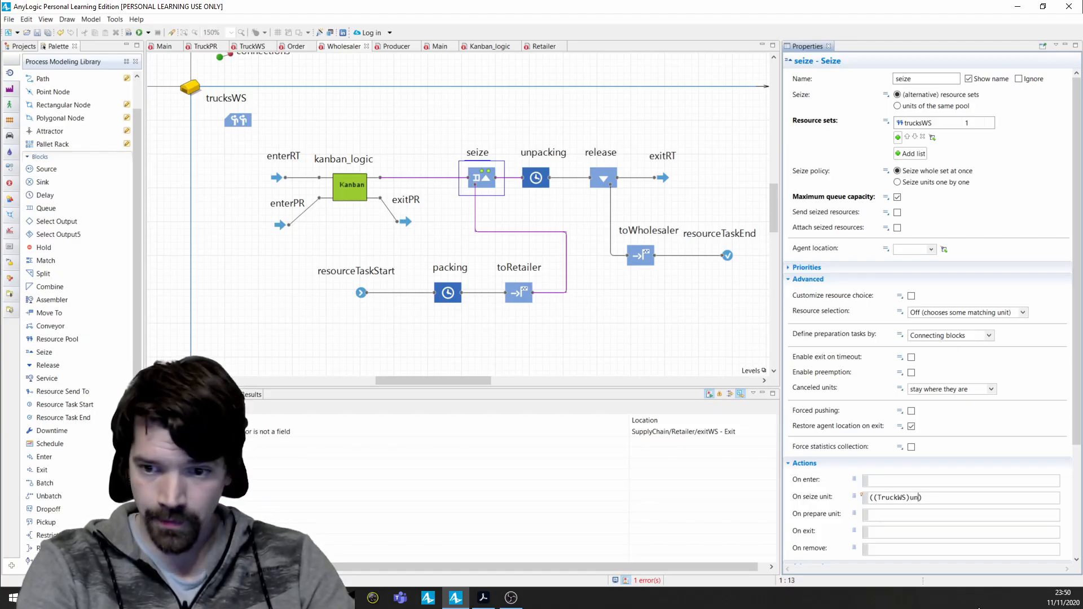
left_click(954, 501)
type(".client = a")
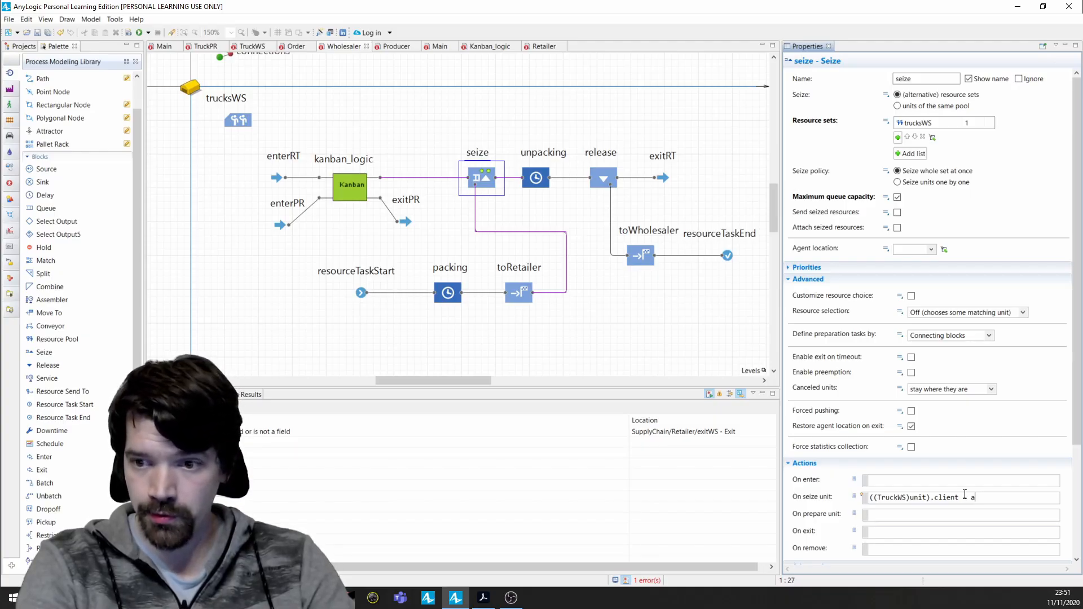
type("gent.")
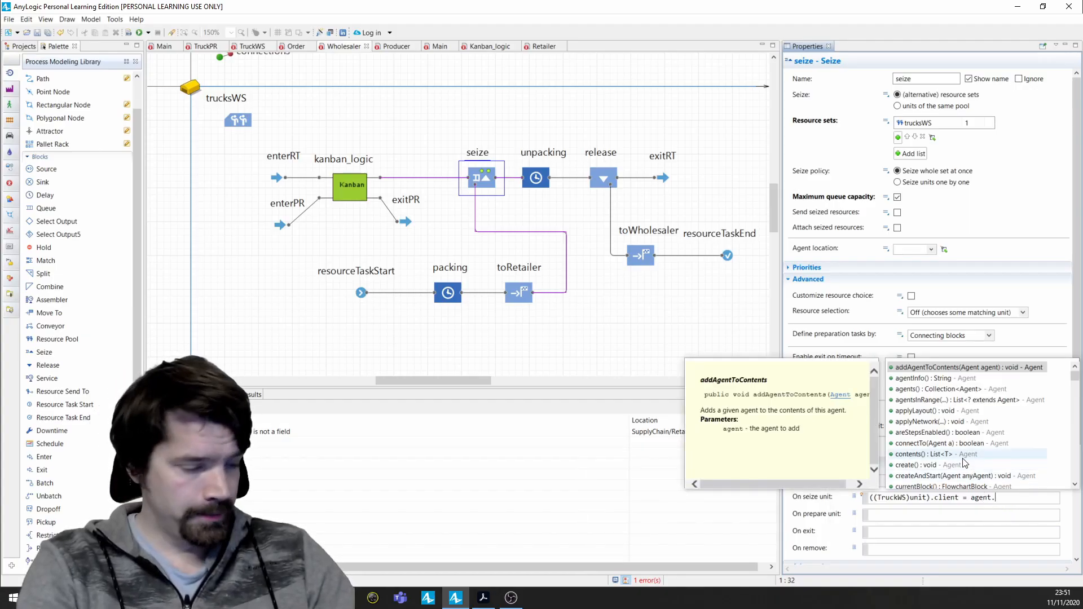
type("cu")
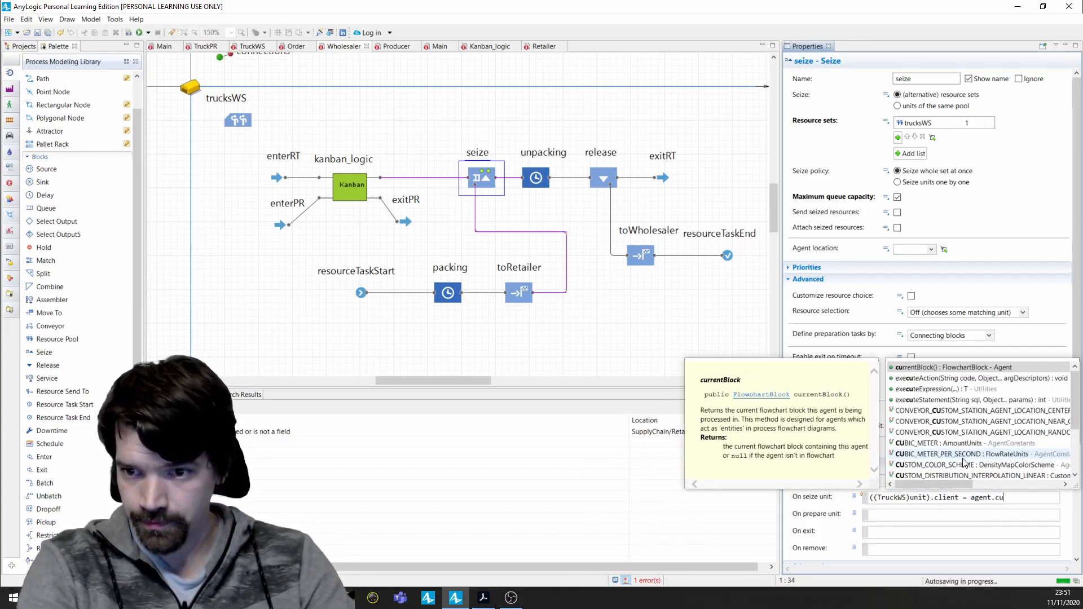
type("stom")
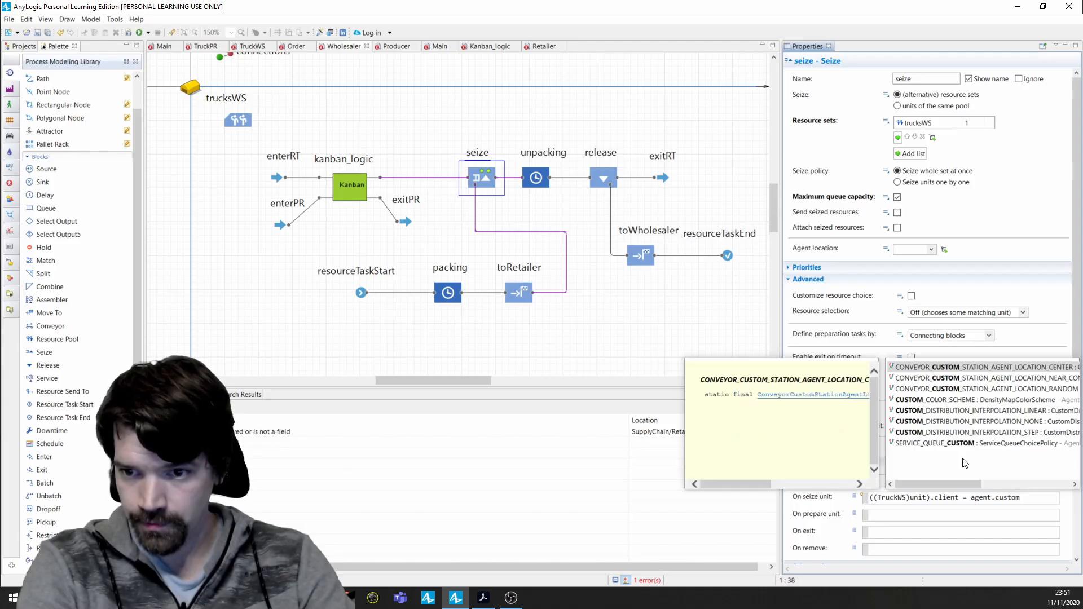
key("Escape")
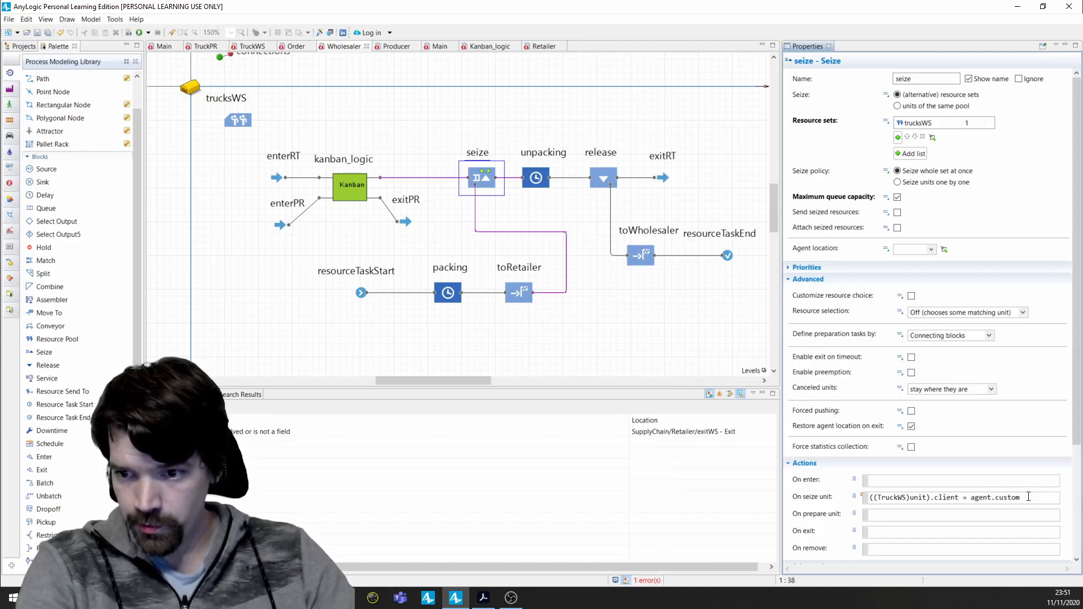
Set the agent type of the seize block to Order
scroll(1022, 496, "down", 5)
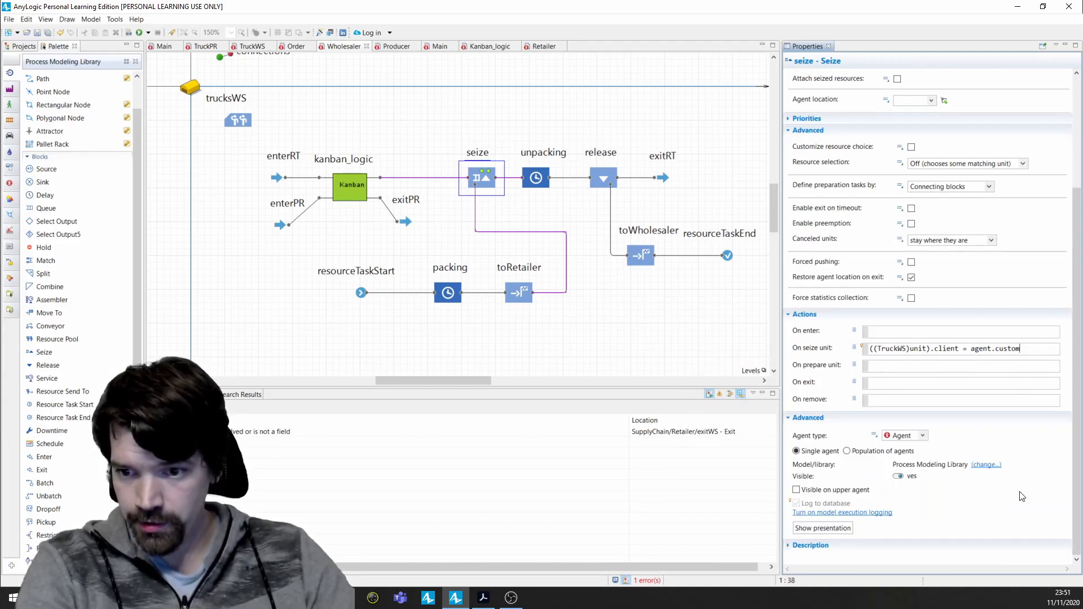
left_click(925, 438)
left_click(927, 446)
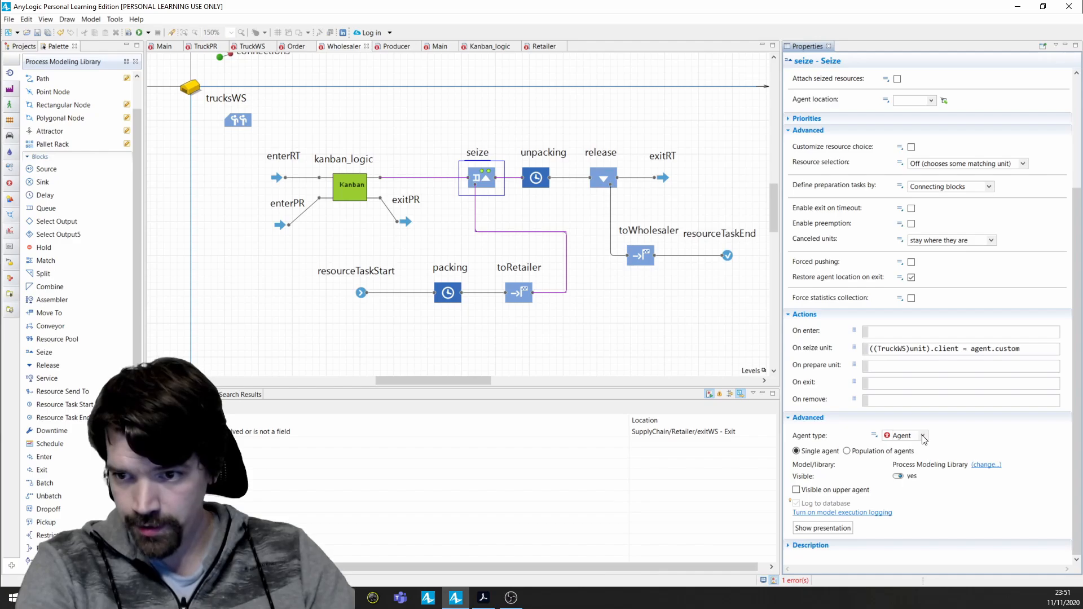
left_click(923, 436)
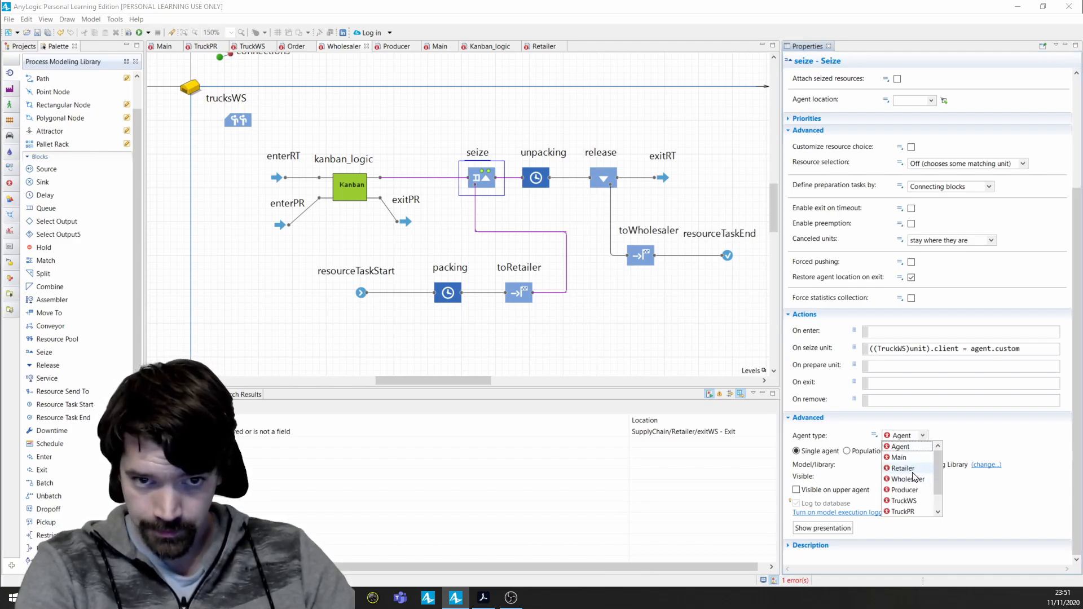
scroll(911, 477, "down", 2)
left_click(909, 496)
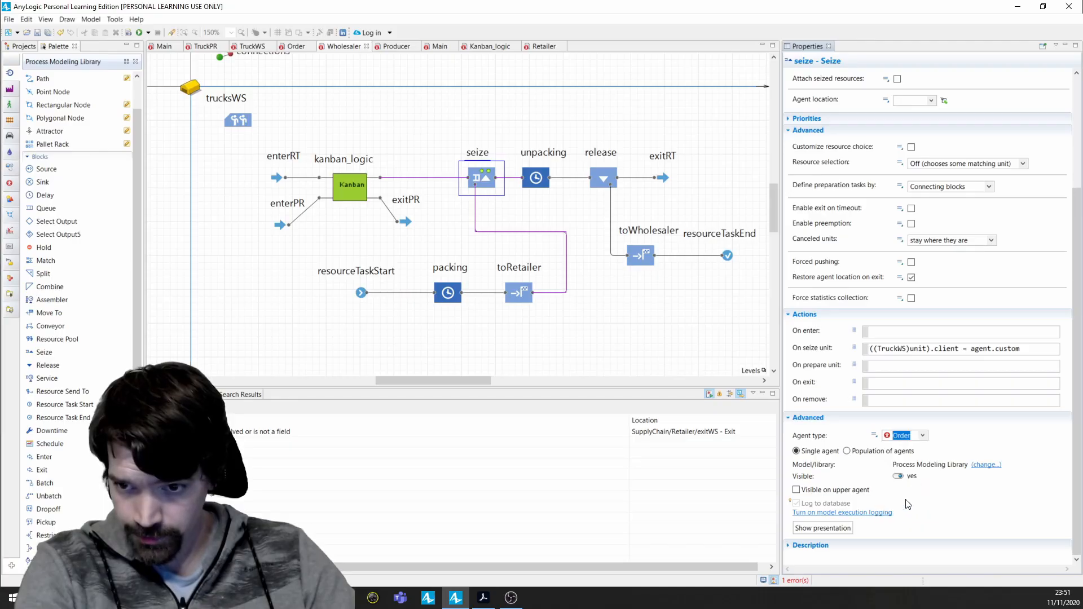
Complete the seize block's on-seize-unit expression with the order's customerRT parameter, so it reads ((TruckWS)unit).client = agent.customerRT
left_click(1025, 349)
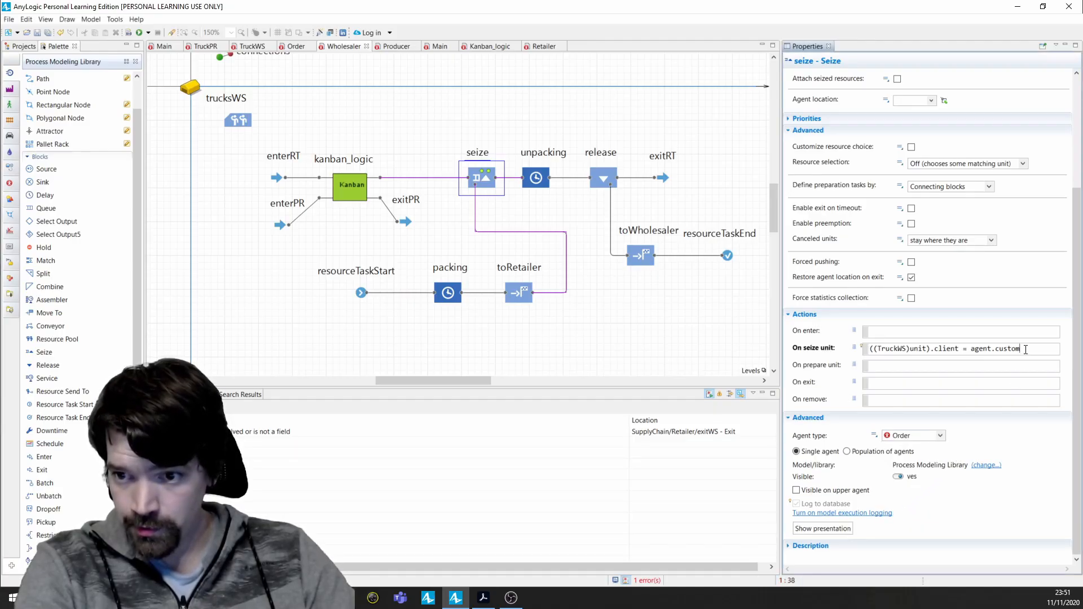
key("ctrl+space")
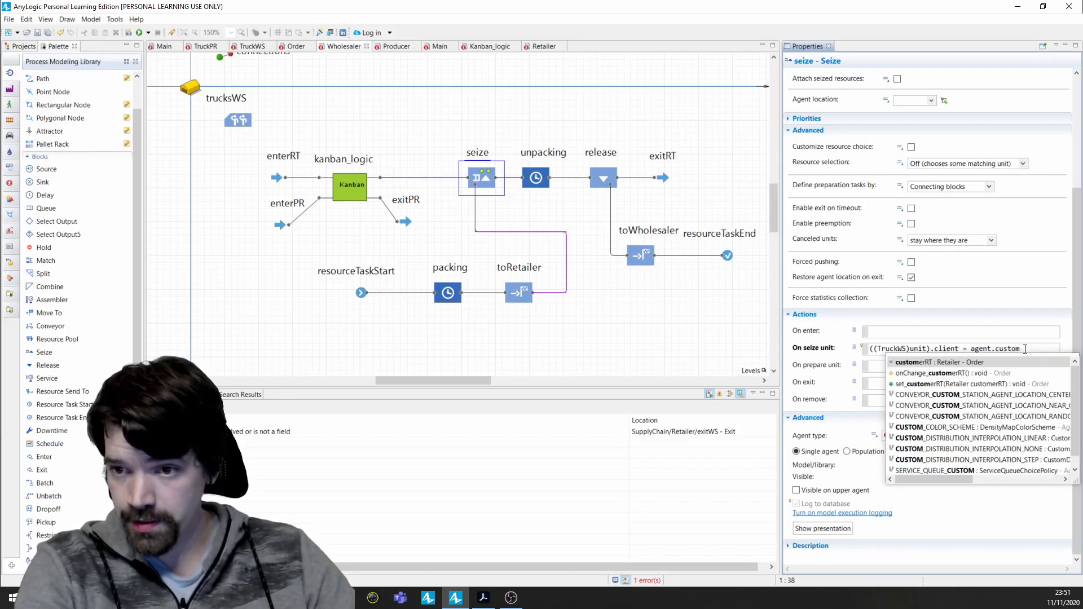
left_click(911, 364)
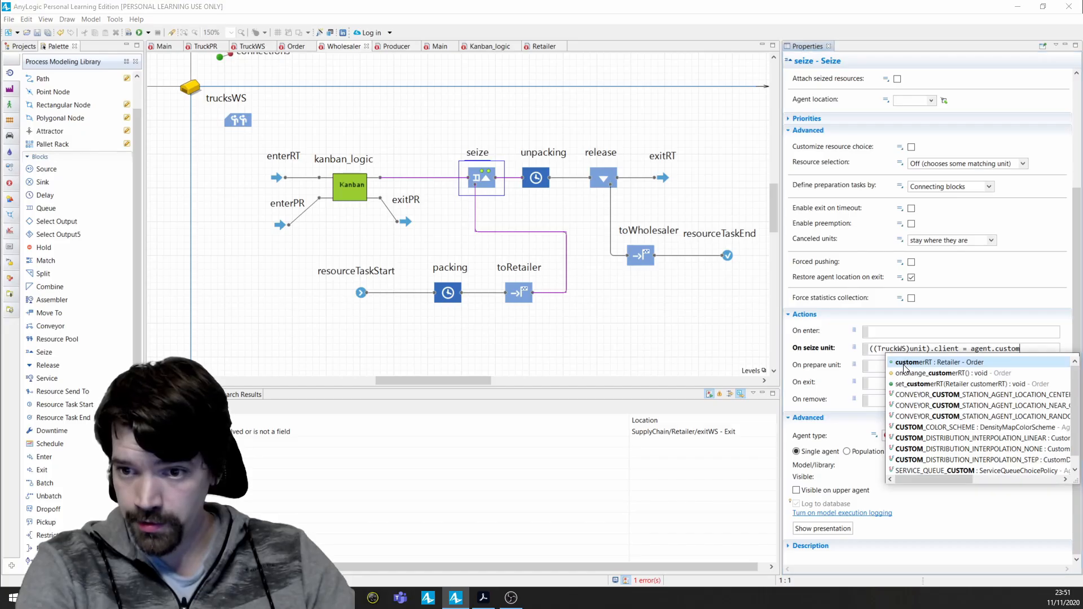
double_click(910, 364)
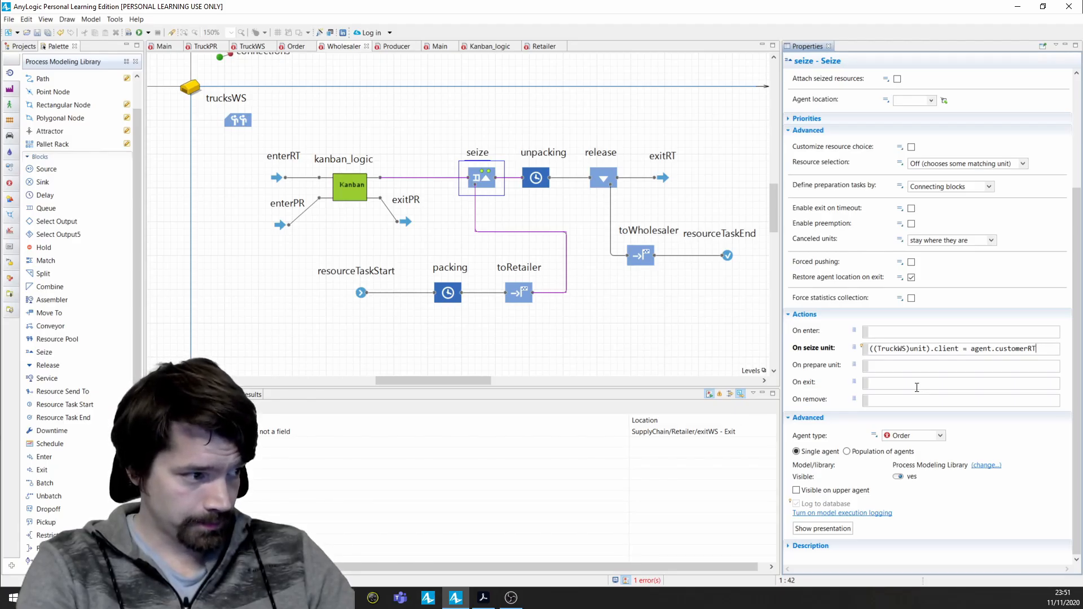
Set the unpacking block's delay time to uniform(2,3) hours and enable its maximum capacity
left_click(543, 186)
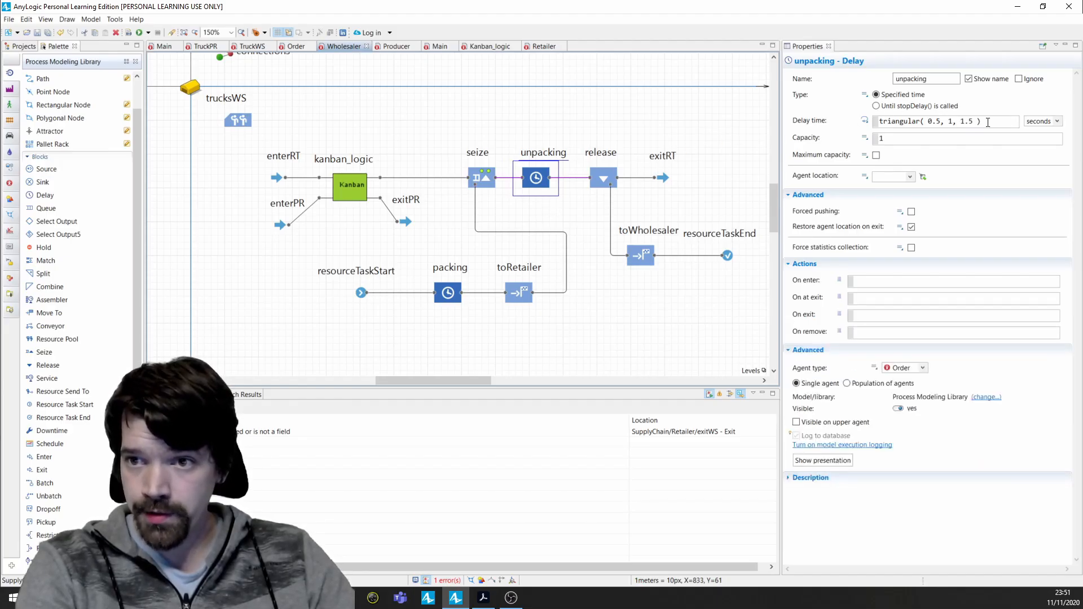
left_click_drag(988, 123, 857, 120)
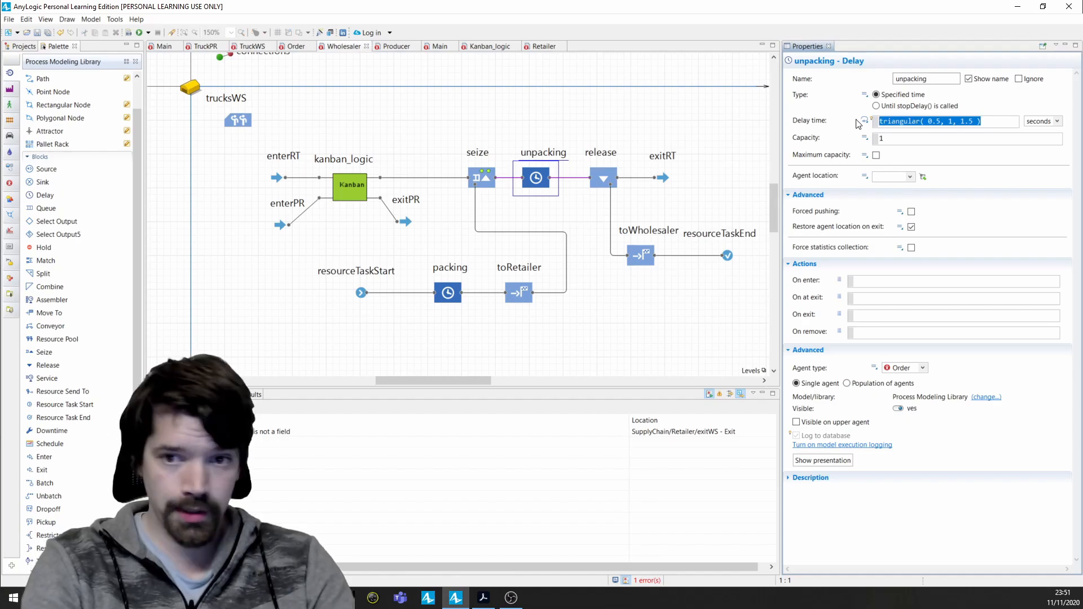
type("uni")
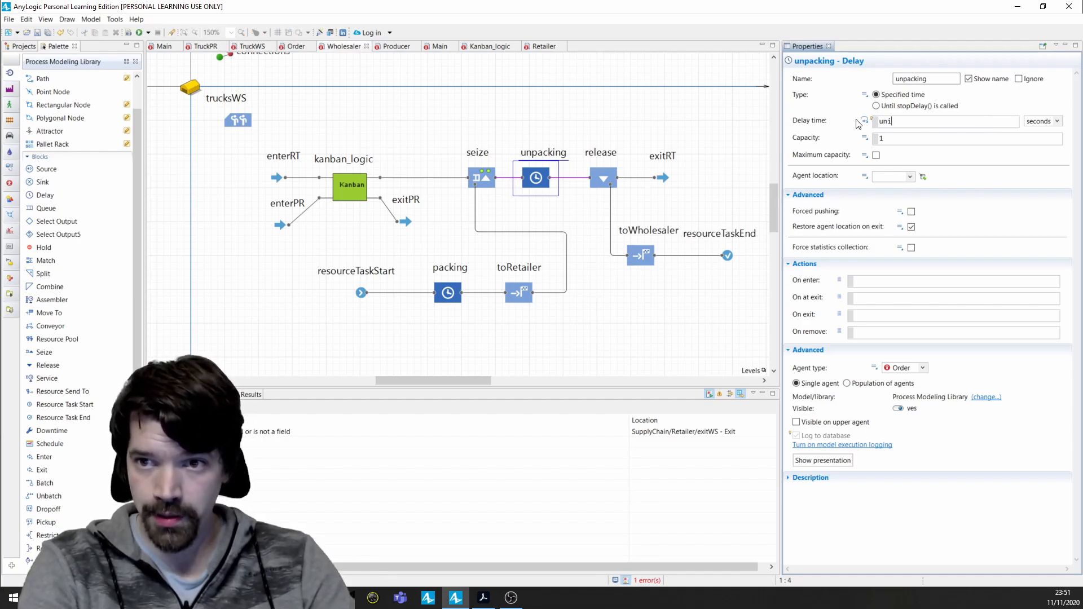
type("form")
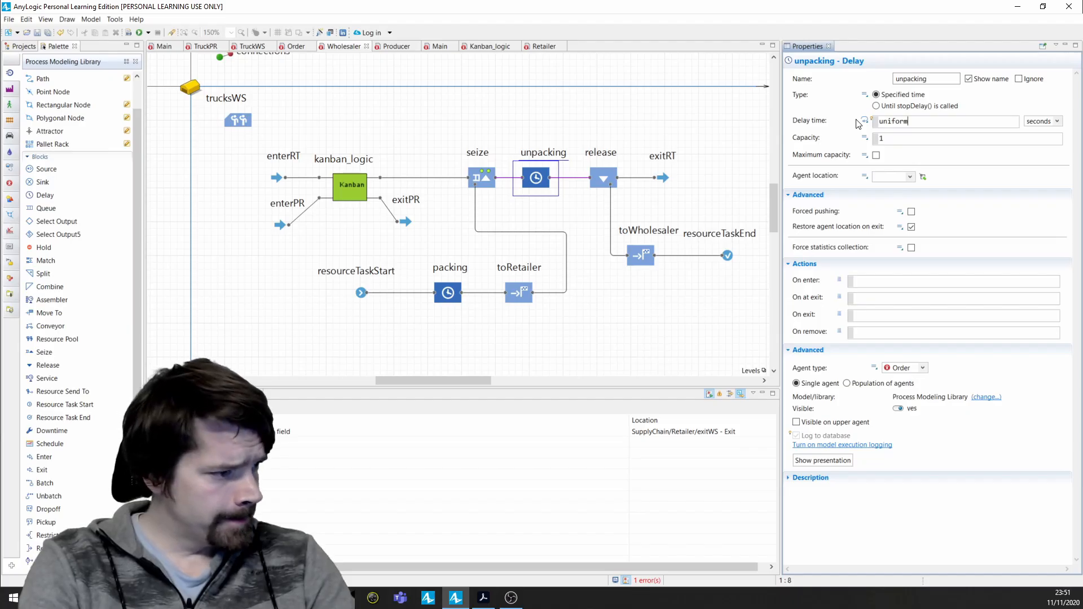
type("(")
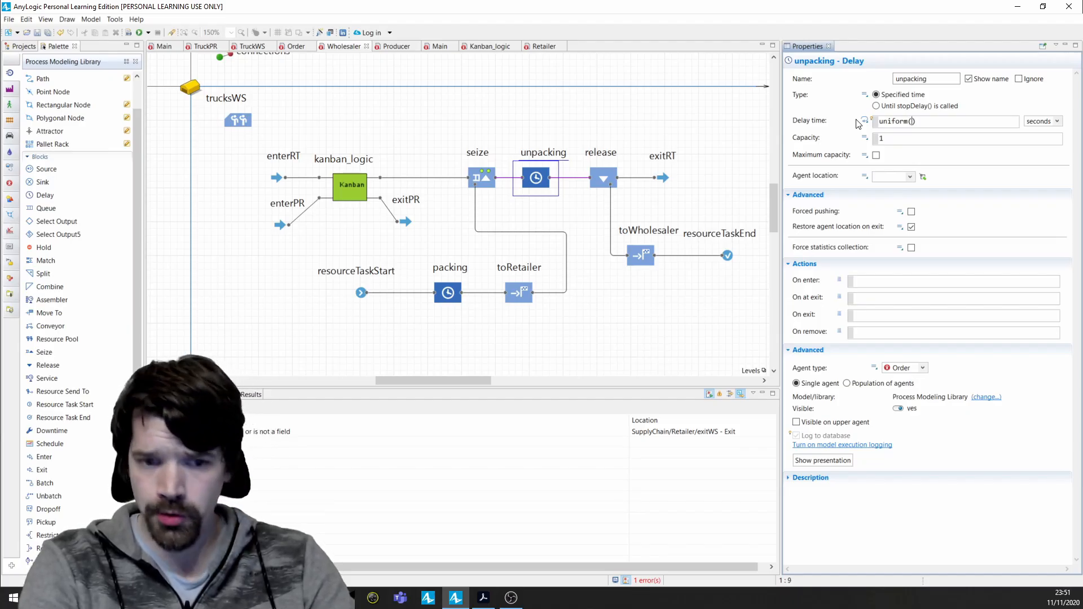
type("2,3")
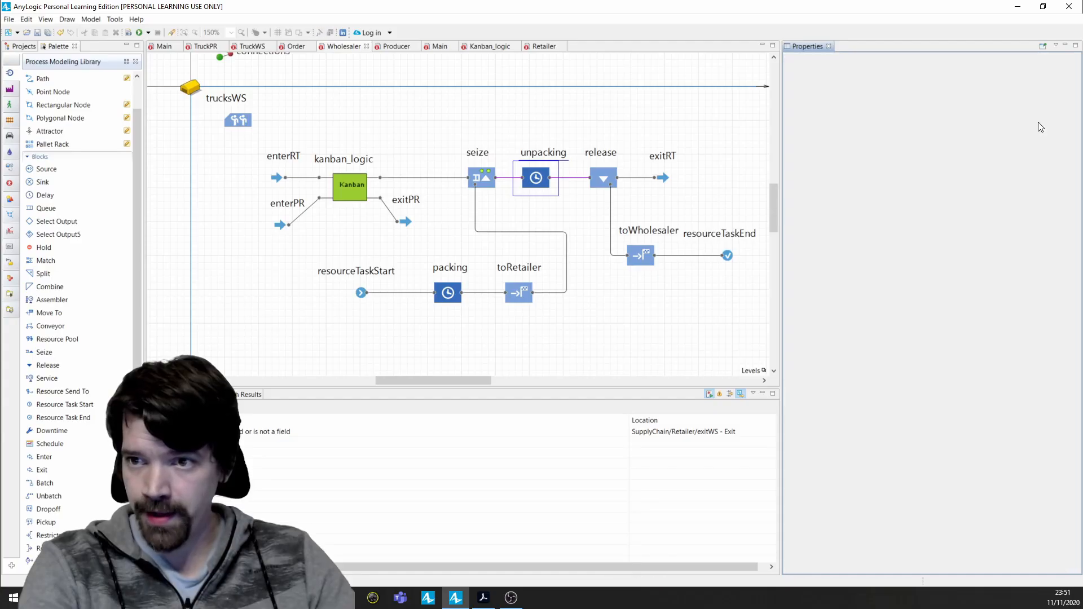
left_click(1045, 122)
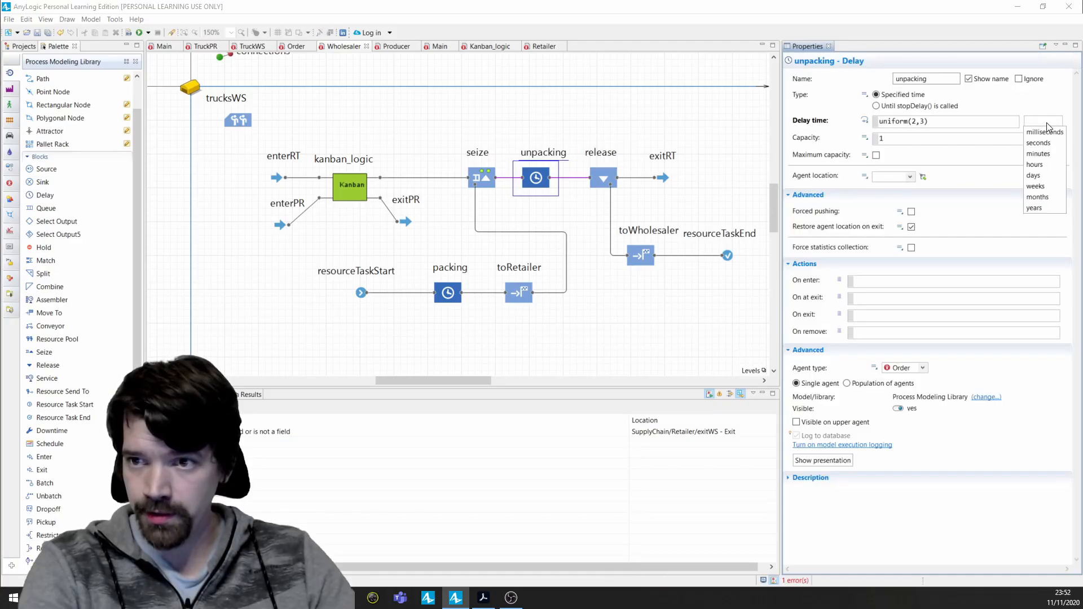
left_click(1041, 165)
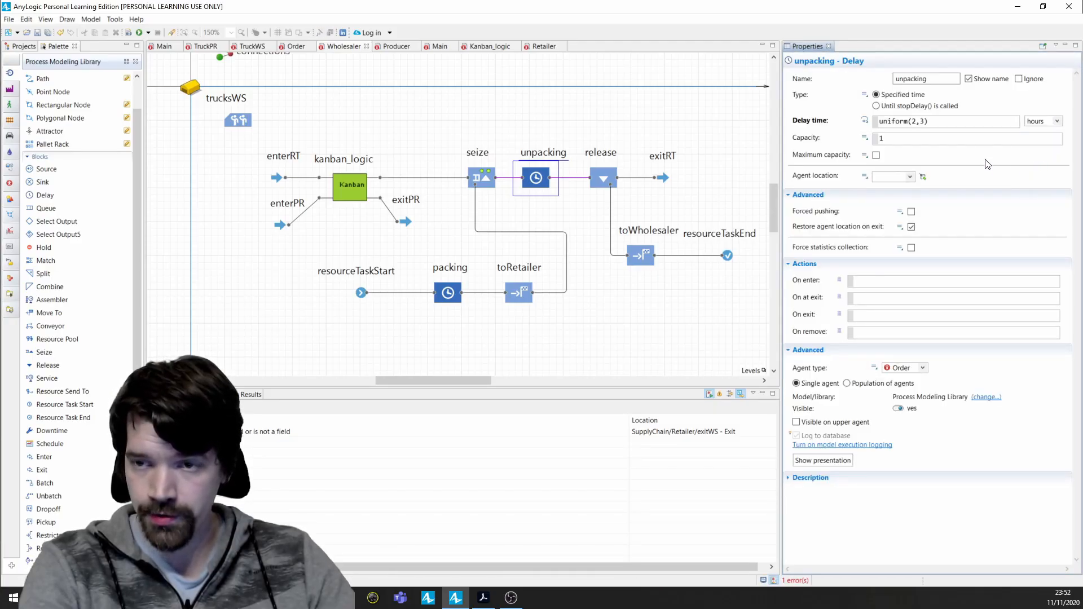
left_click(876, 156)
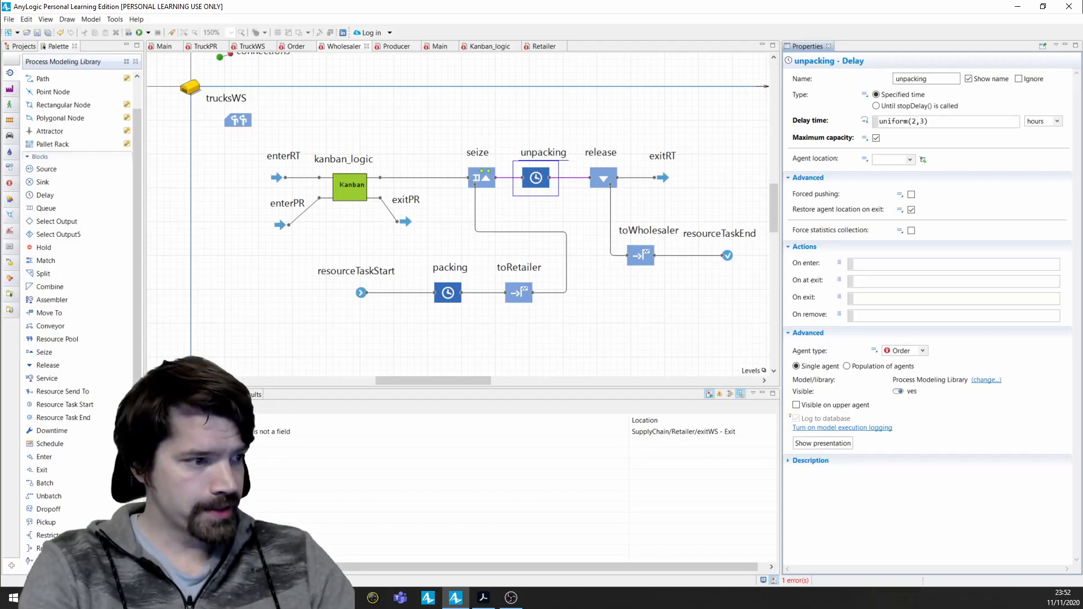
Set the unit type of the resourceTaskStart block to TruckWS
left_click(363, 294)
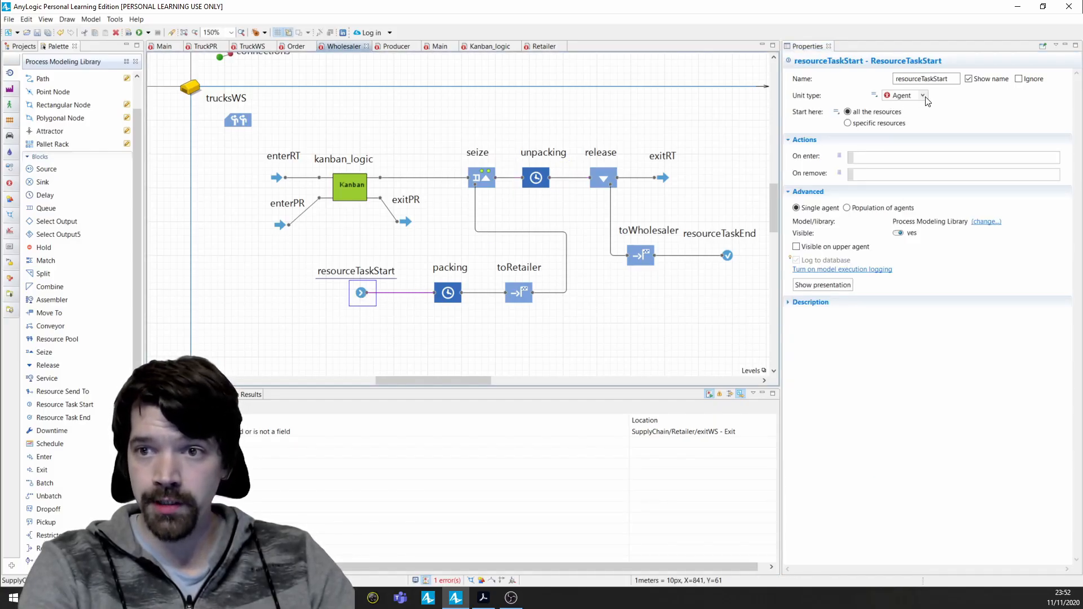
left_click(924, 96)
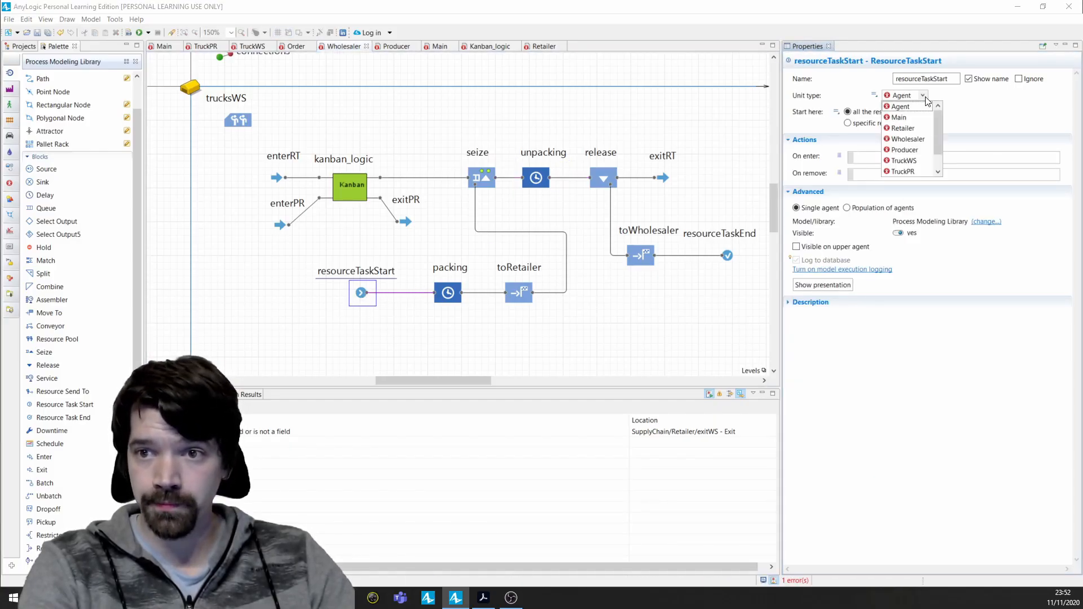
left_click(902, 161)
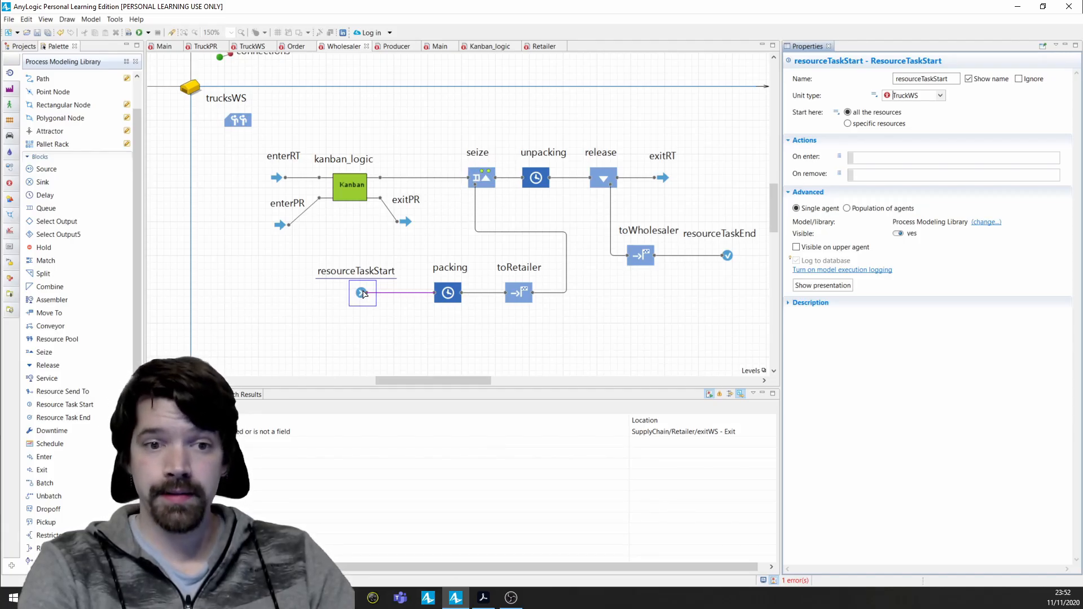
Set the packing block's delay time to uniform(2,3) hours and enable its maximum capacity
left_click(445, 295)
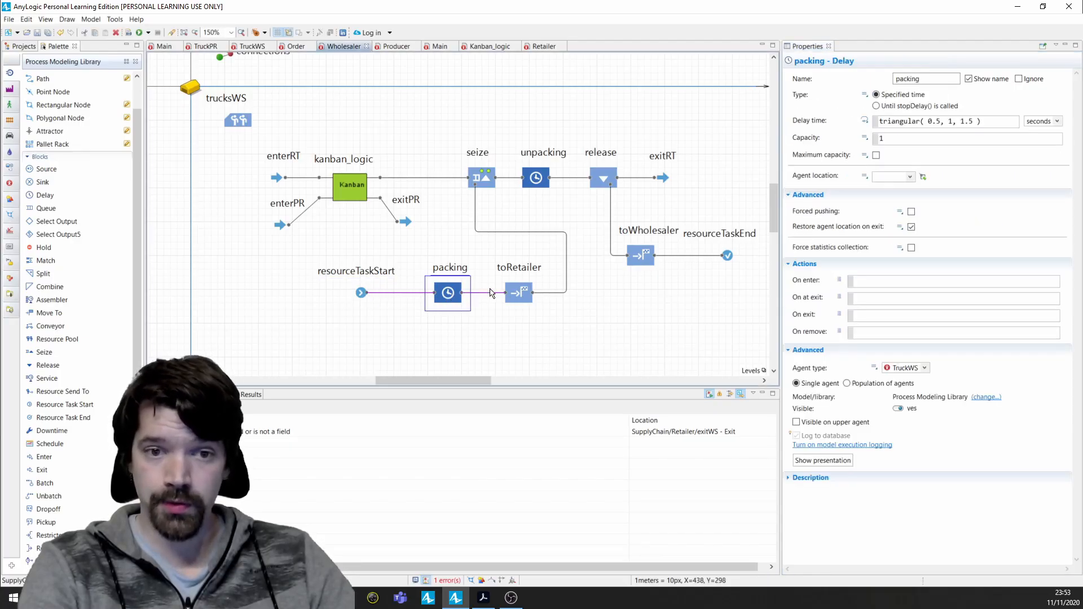
left_click_drag(984, 121, 852, 129)
type("u")
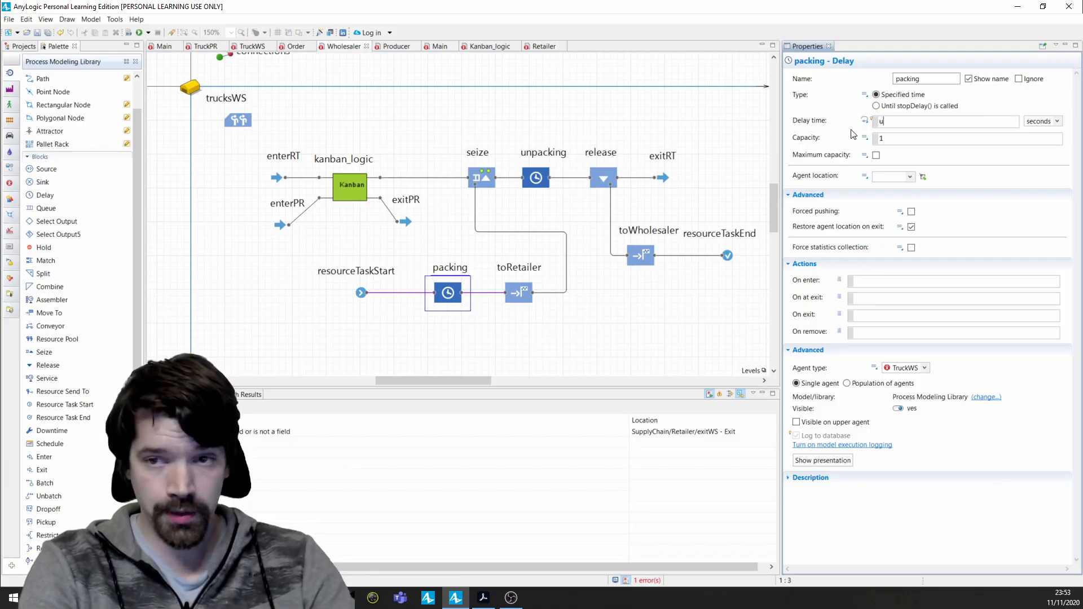
type("niform()")
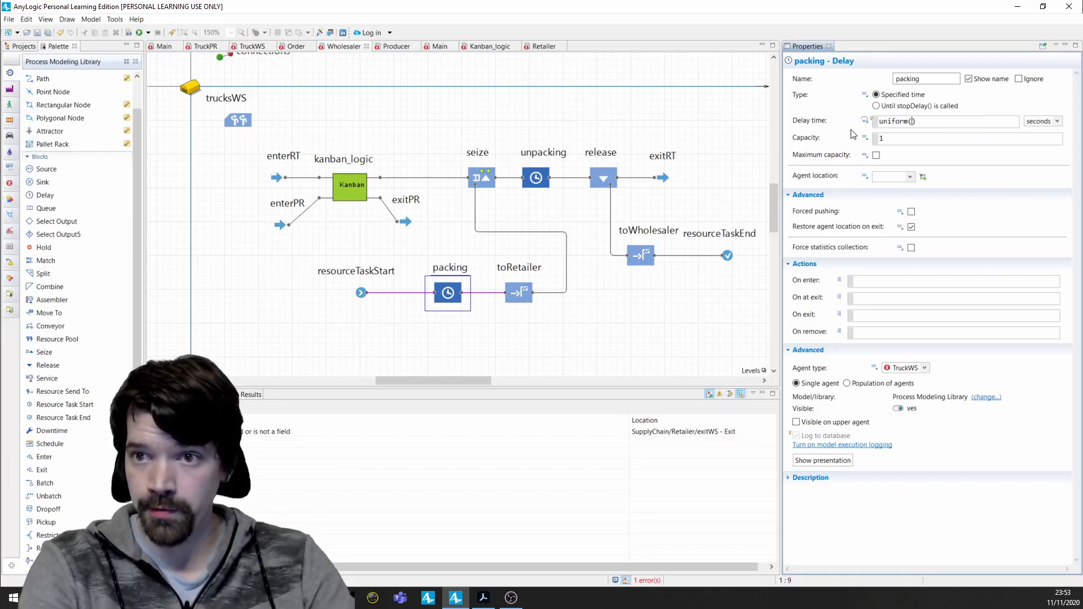
type("2,3")
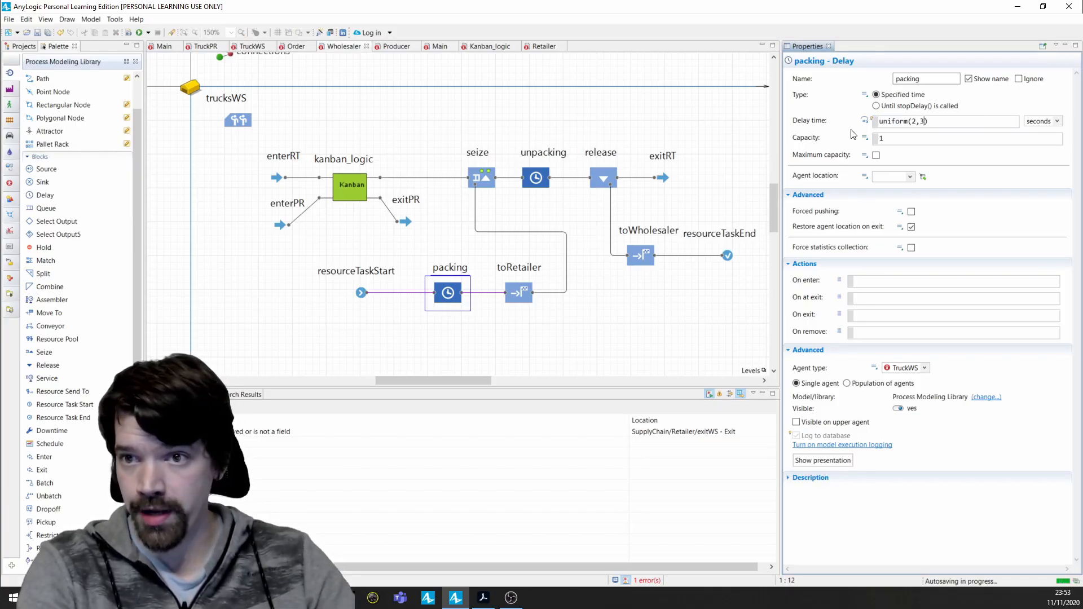
left_click(1039, 122)
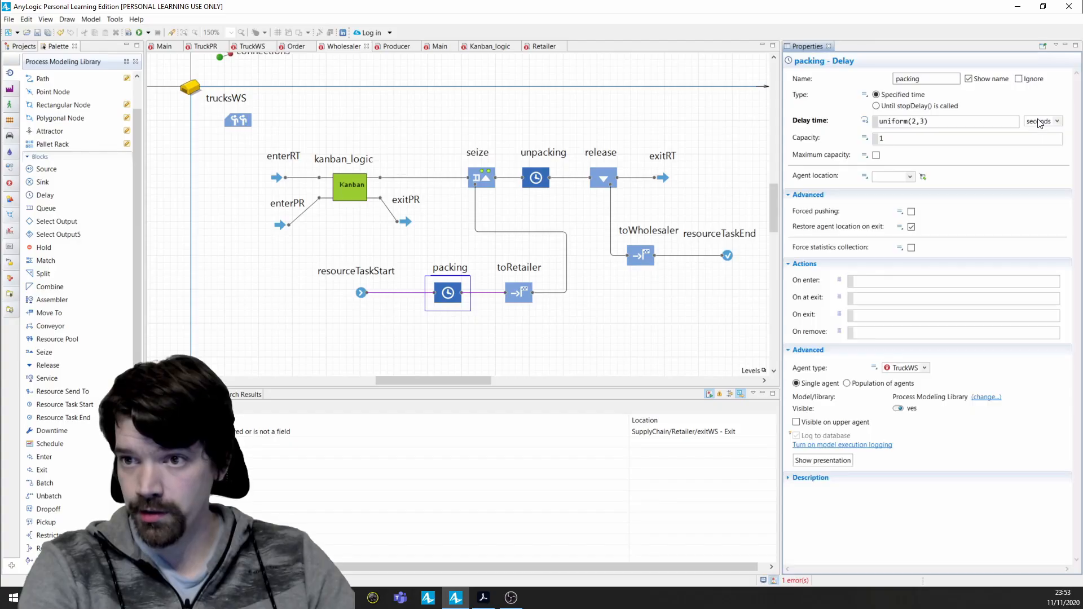
left_click(1040, 121)
left_click(1035, 164)
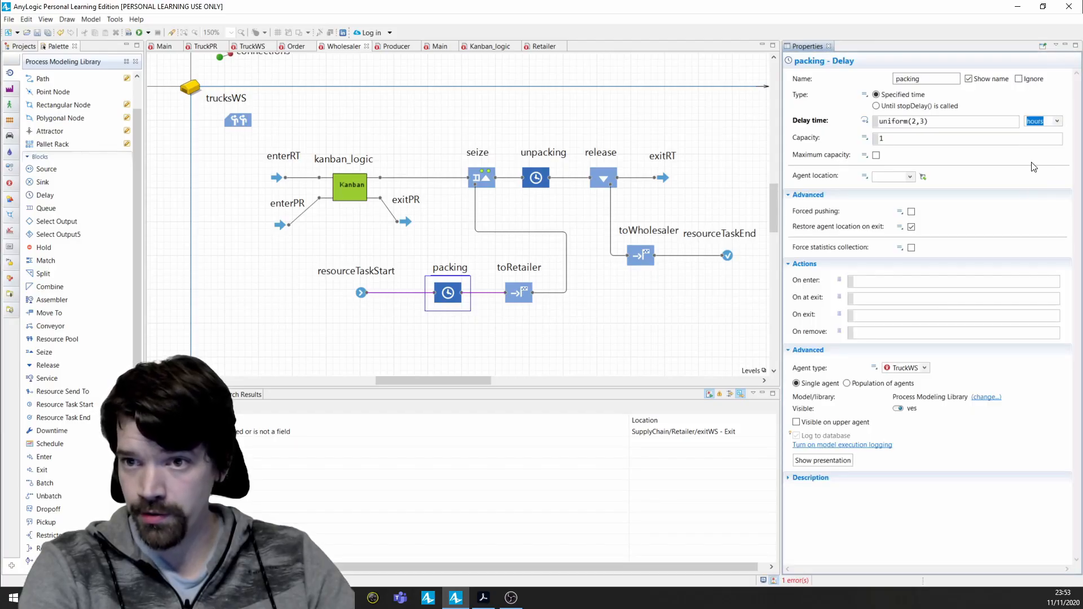
left_click(876, 156)
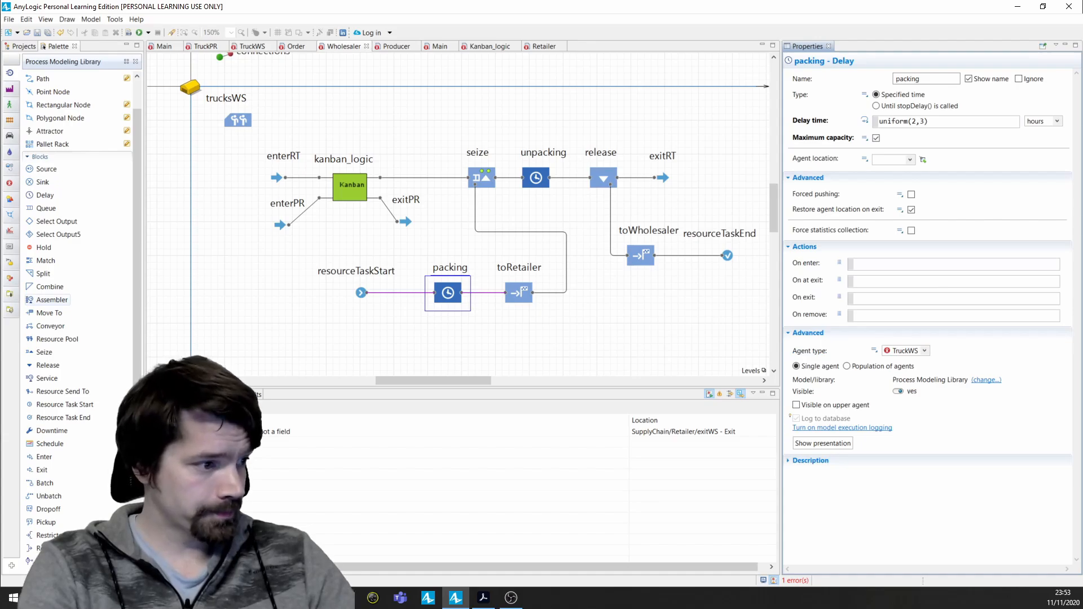
Set the toRetailer block's destination to Agent / unit, with agent.client as the agent to move to
mouse_move(51, 300)
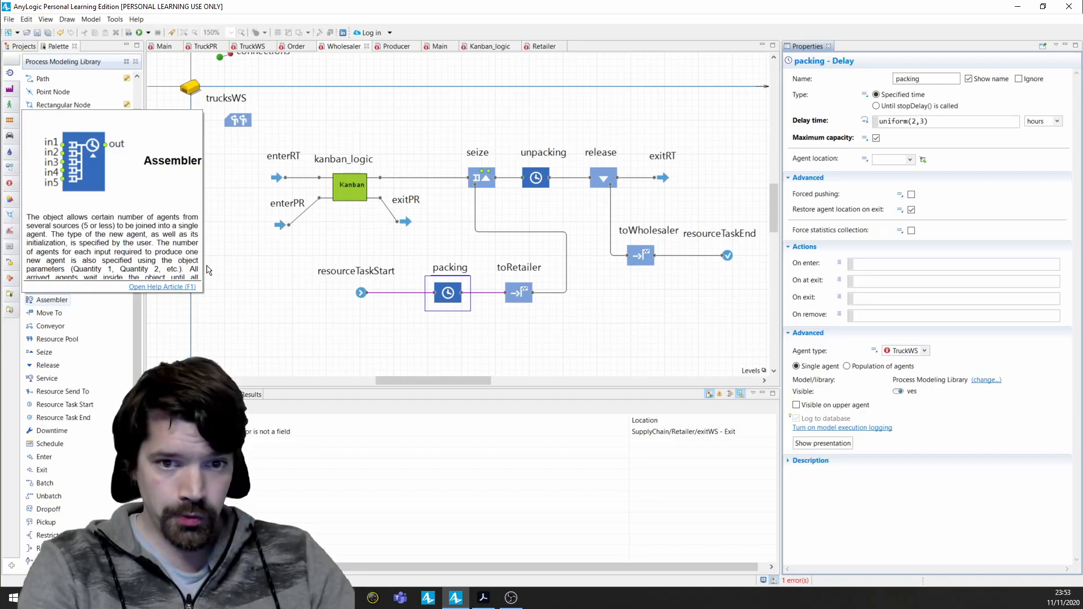
left_click(528, 295)
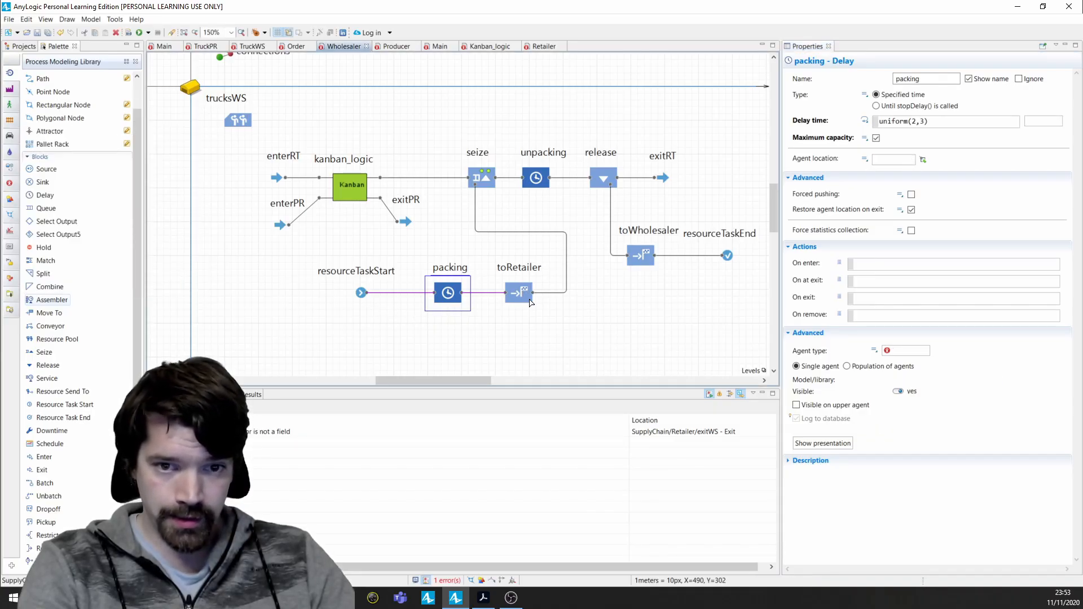
left_click(520, 299)
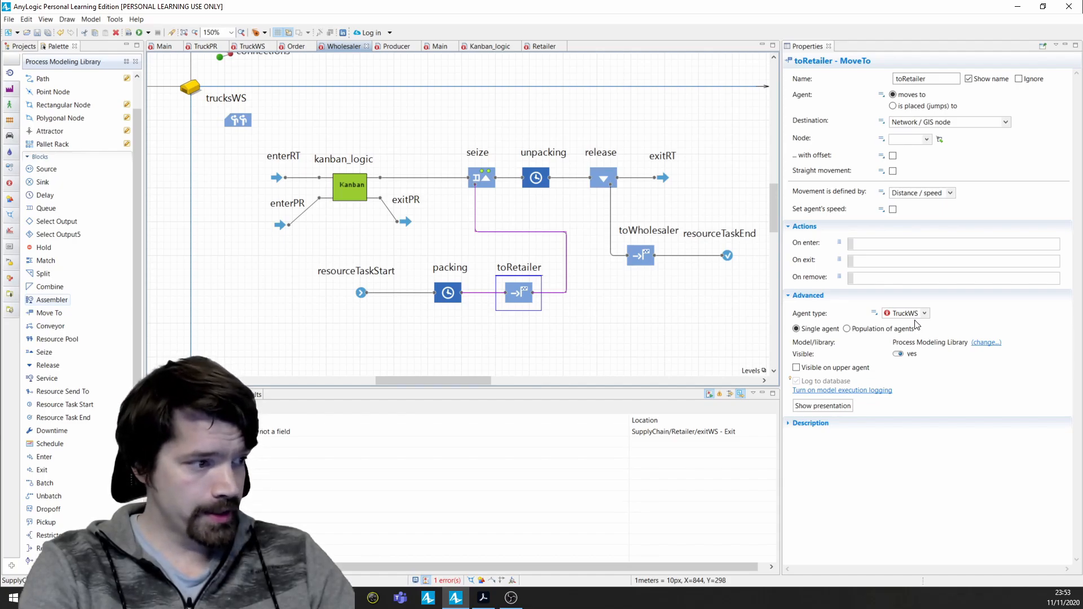
left_click(911, 123)
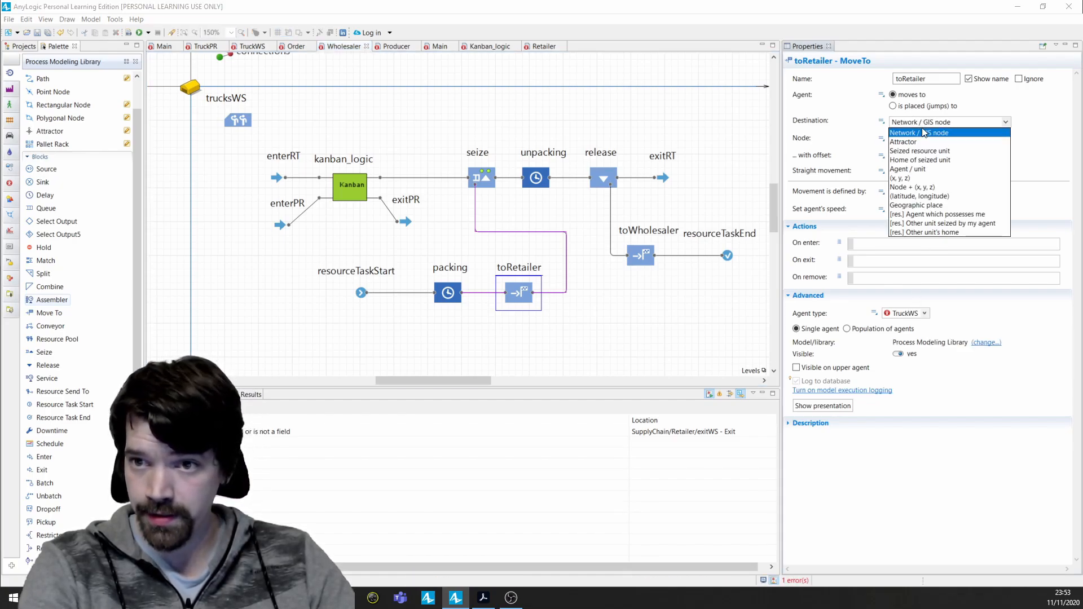
left_click(919, 169)
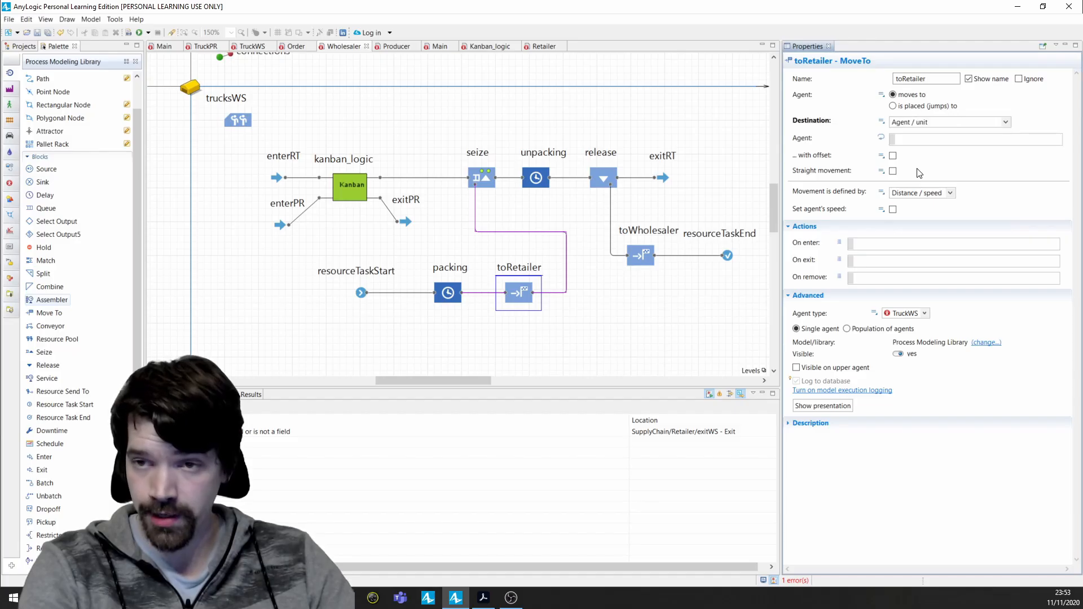
left_click(909, 140)
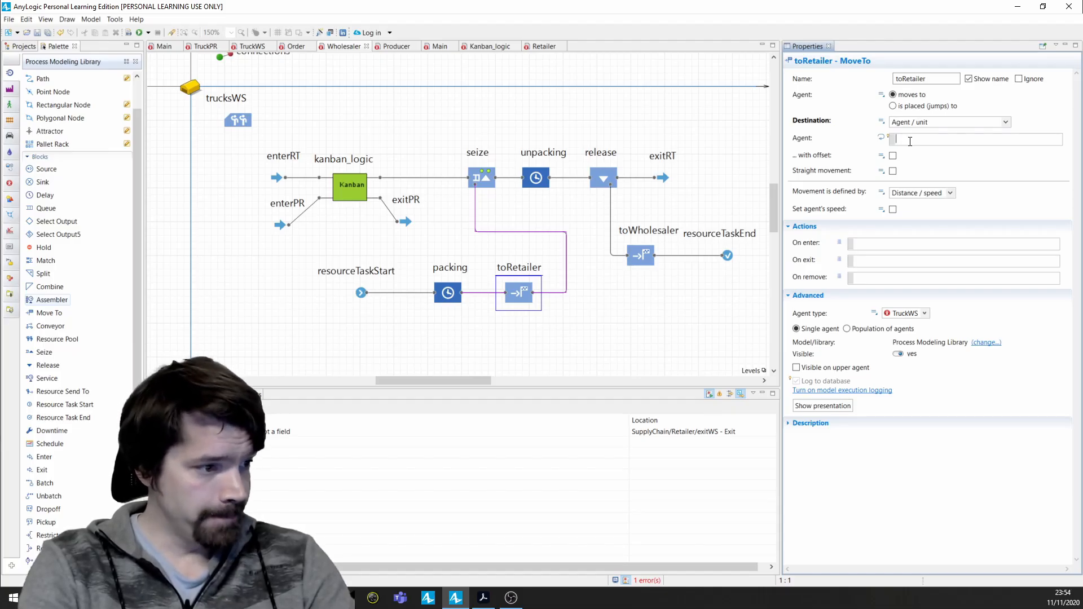
type("agen")
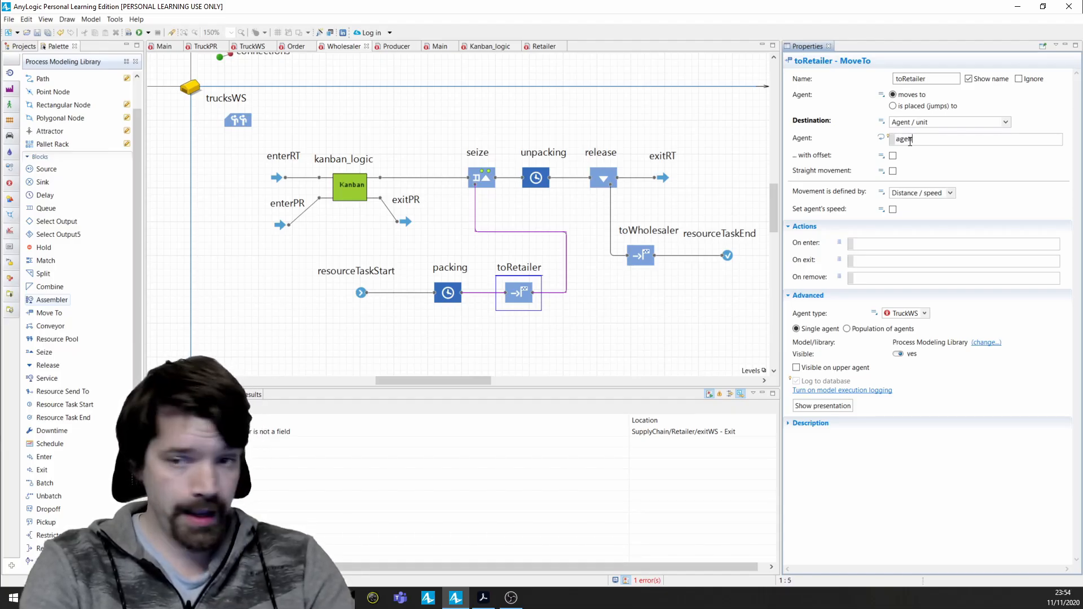
type("t.")
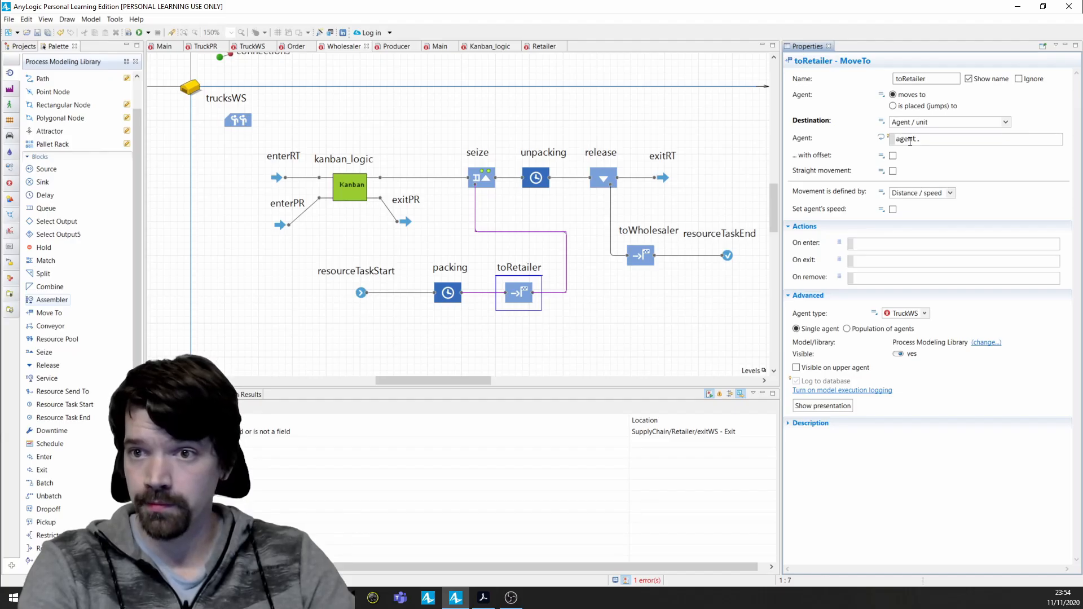
key("ctrl+space")
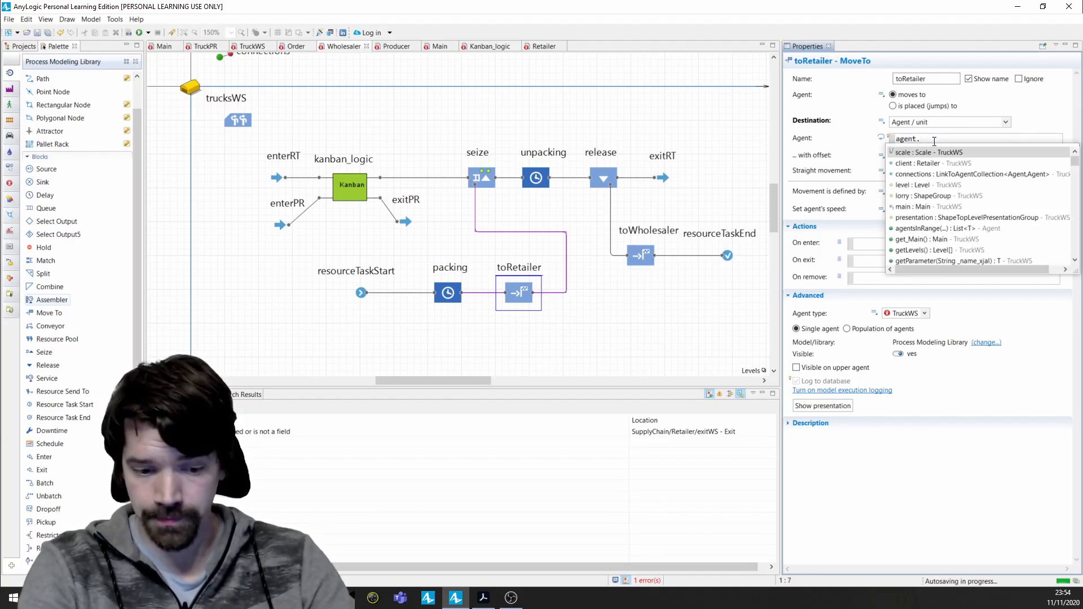
type("cl")
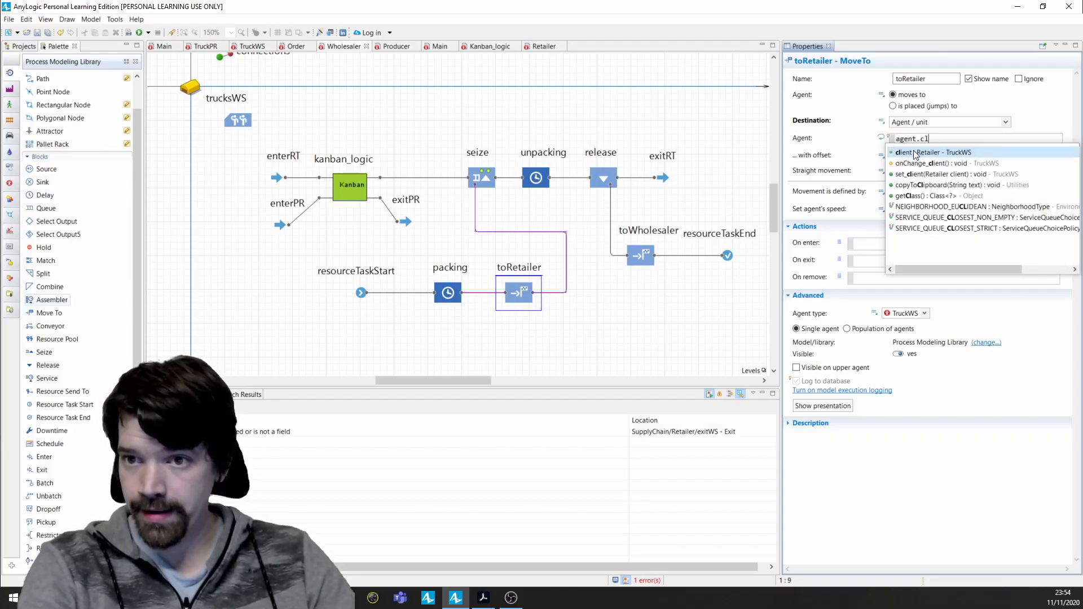
double_click(916, 153)
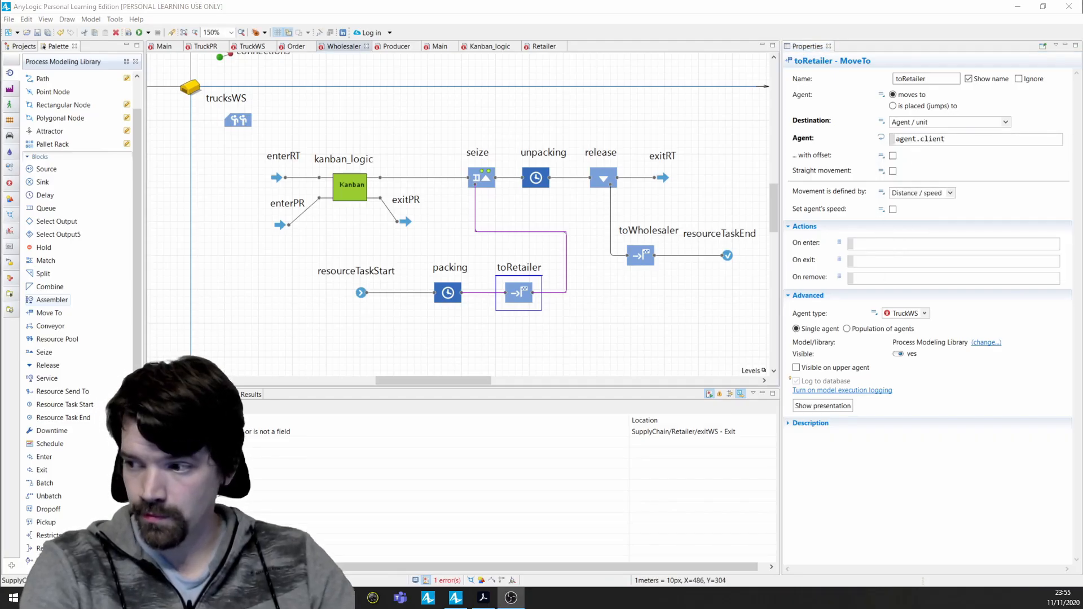
Enter the exitRT block's on-exit action agent.customerRT.enterWS.take(agent); to pass the order to the retailer
left_click(663, 178)
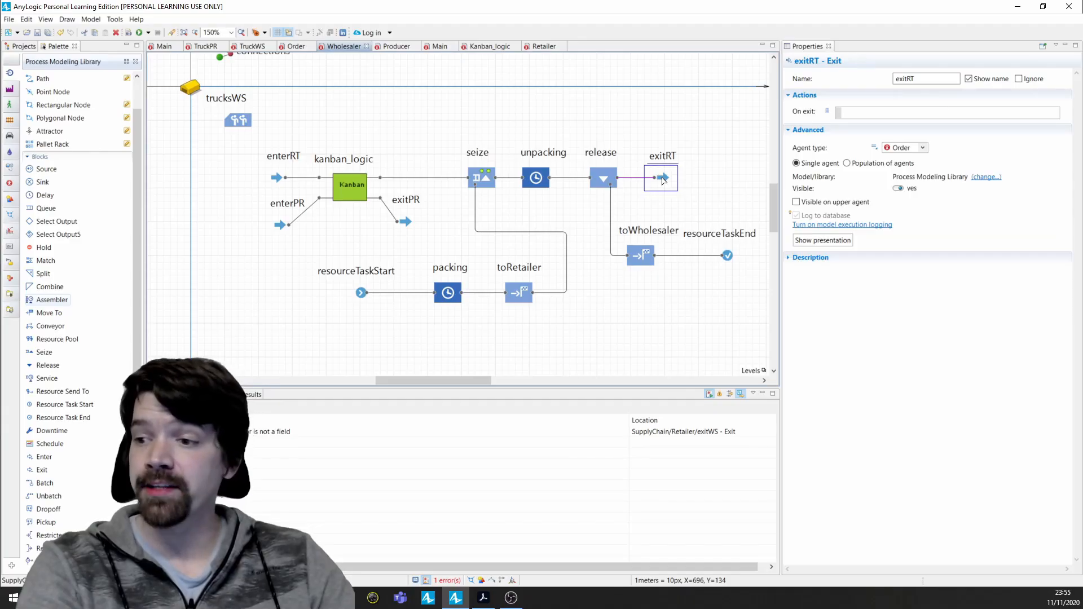
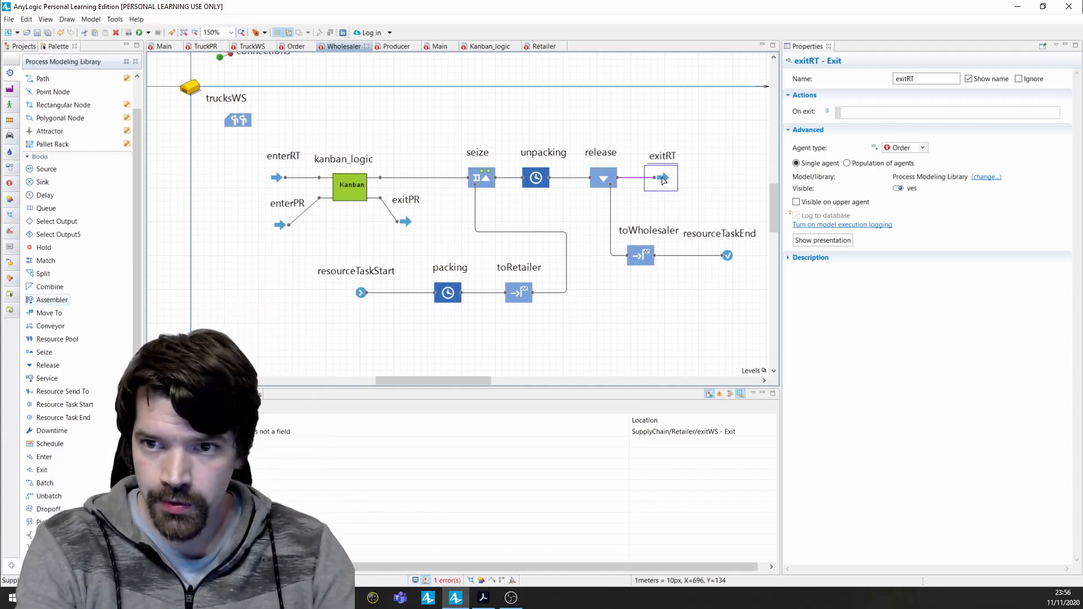
left_click(918, 114)
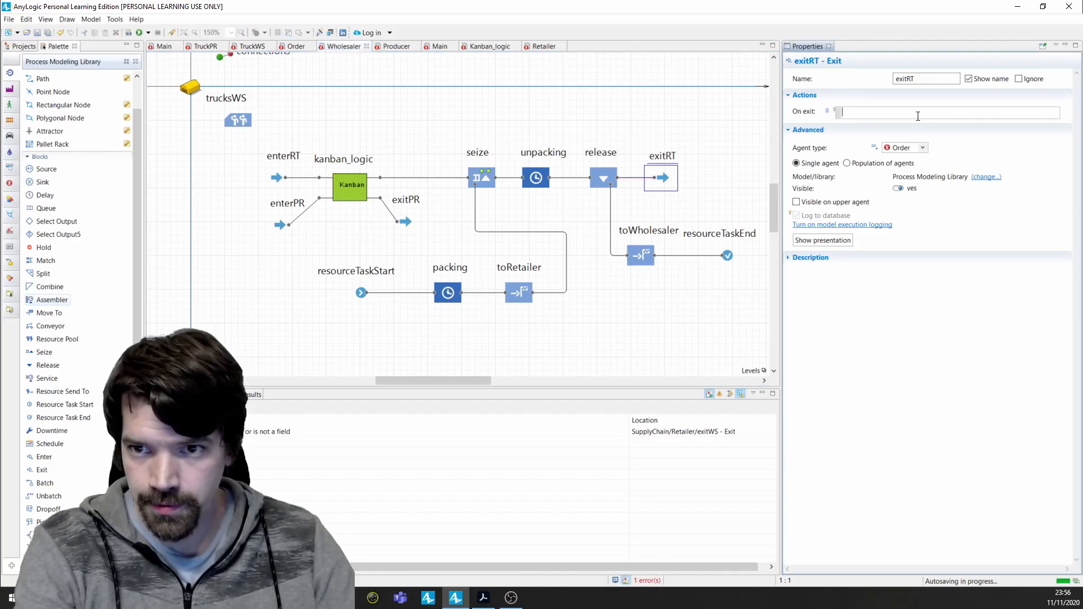
type("anget")
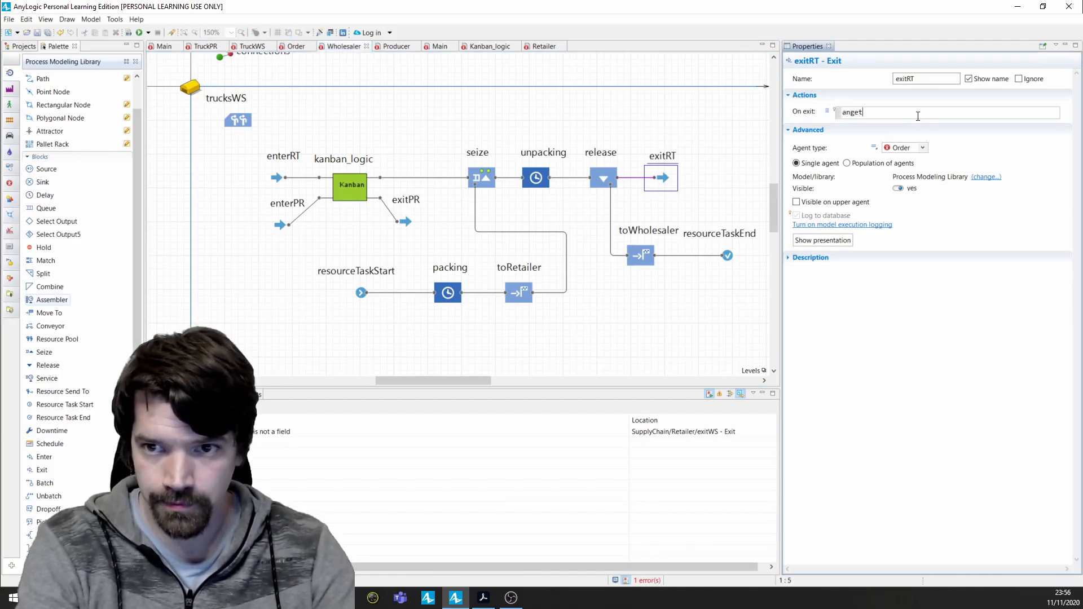
key("BackSpace")
key("BackSpace")
key("BackSpace")
key("BackSpace")
type("gent.")
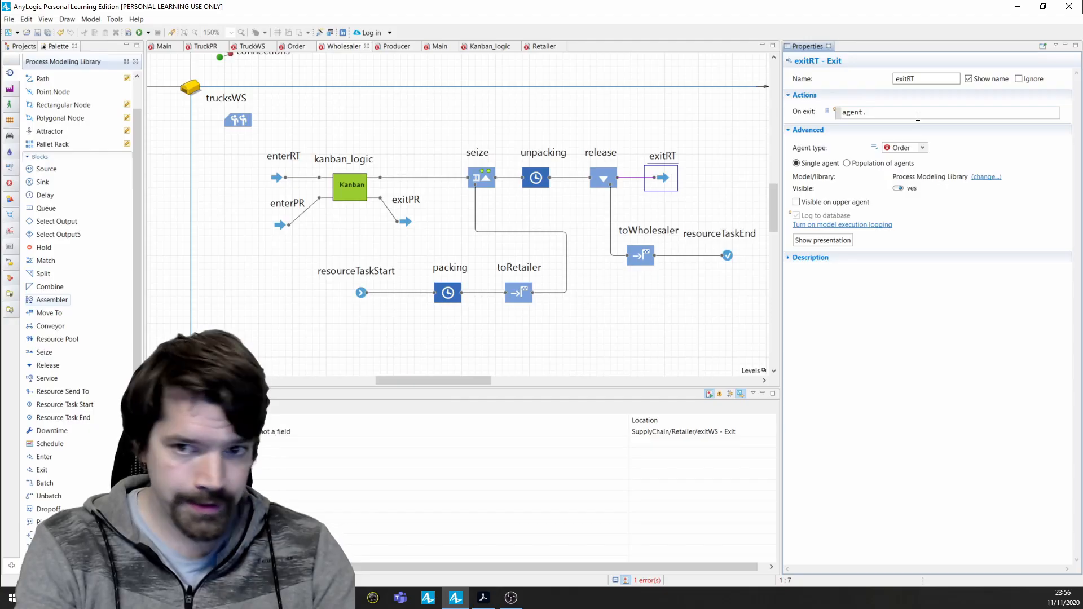
type("cu")
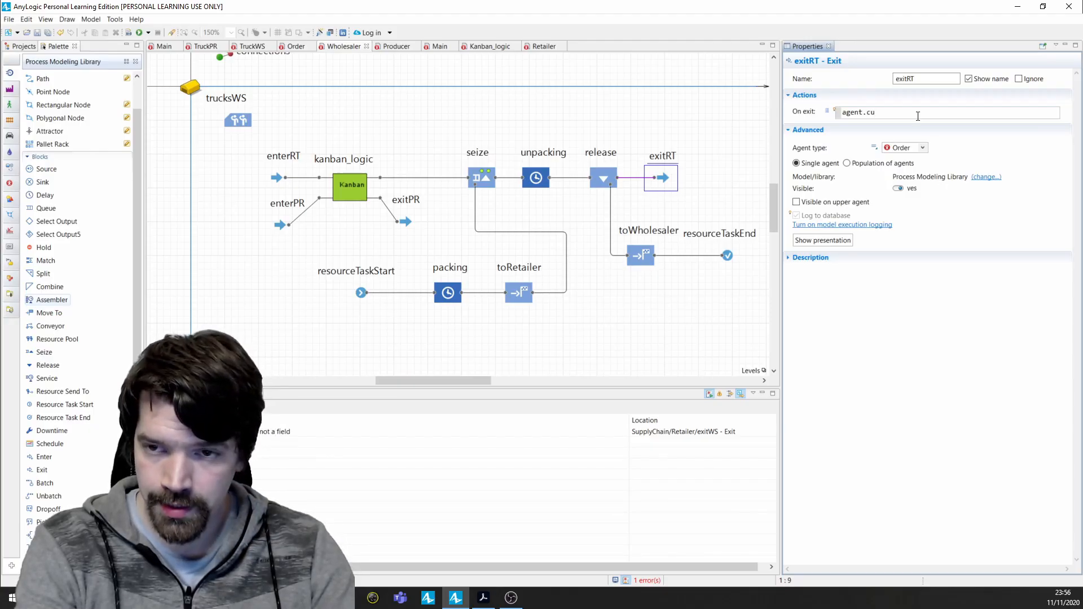
key("ctrl+space")
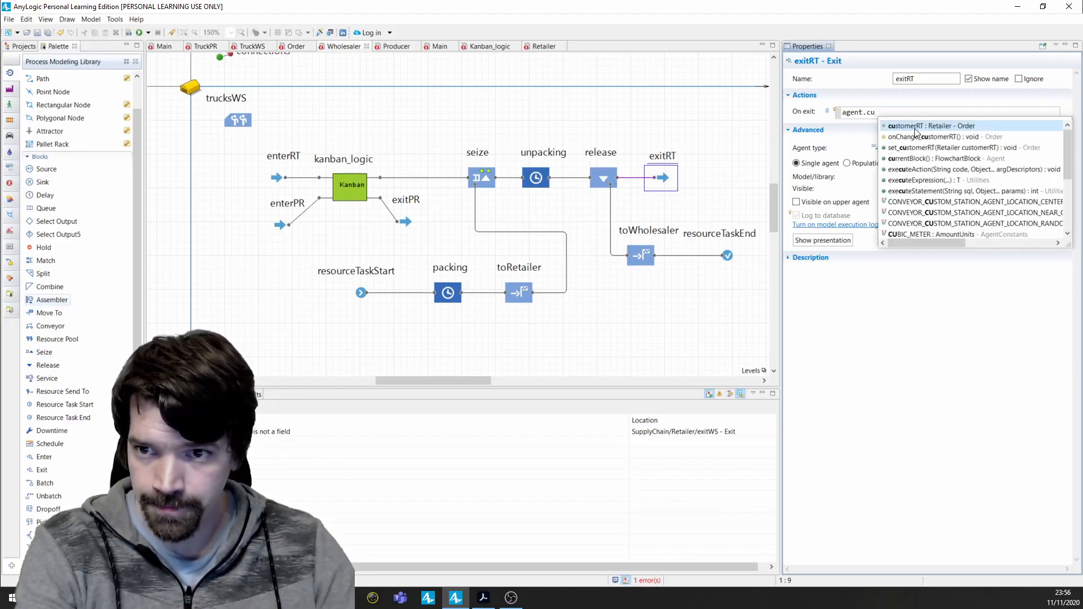
key("Return")
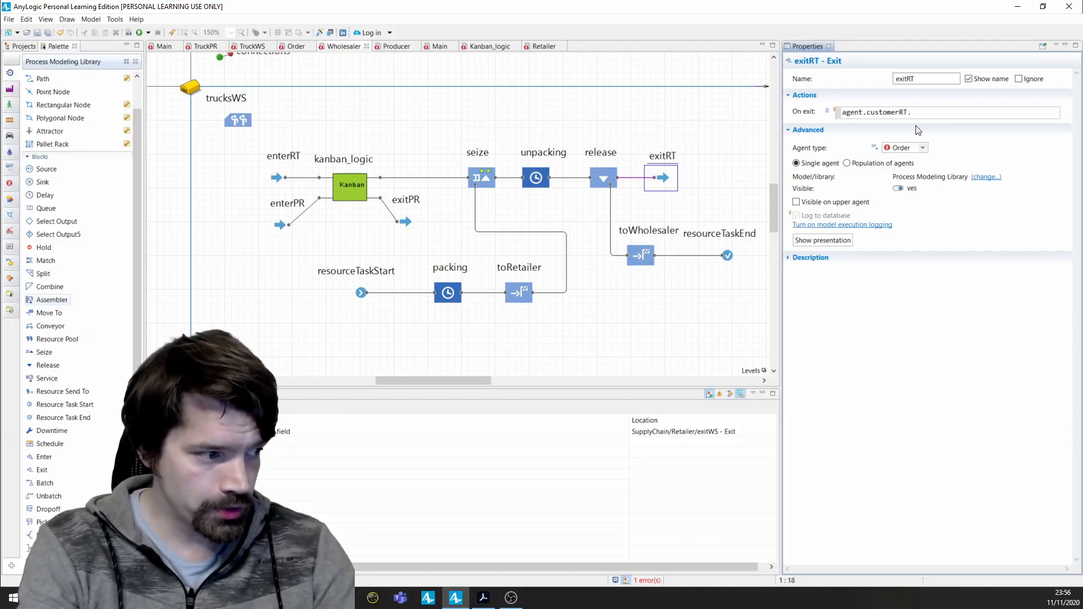
type("enter")
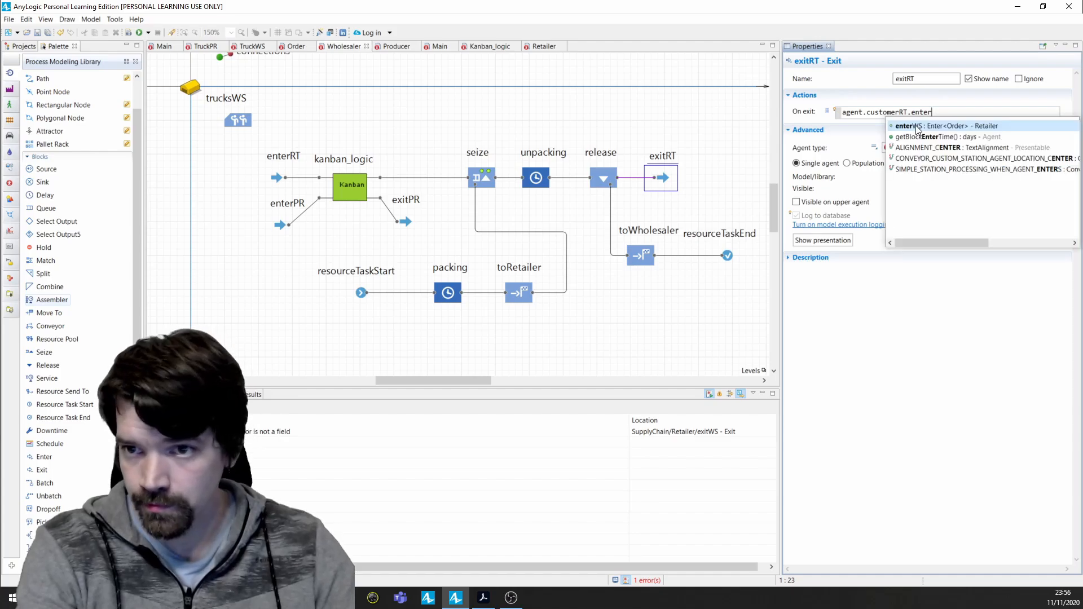
double_click(916, 127)
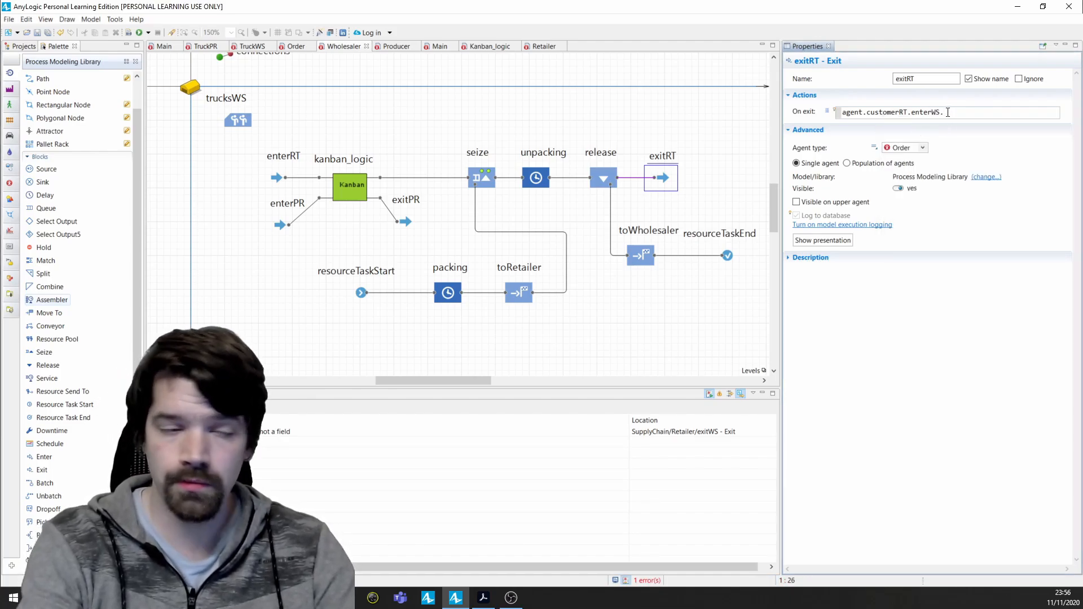
type(".ta")
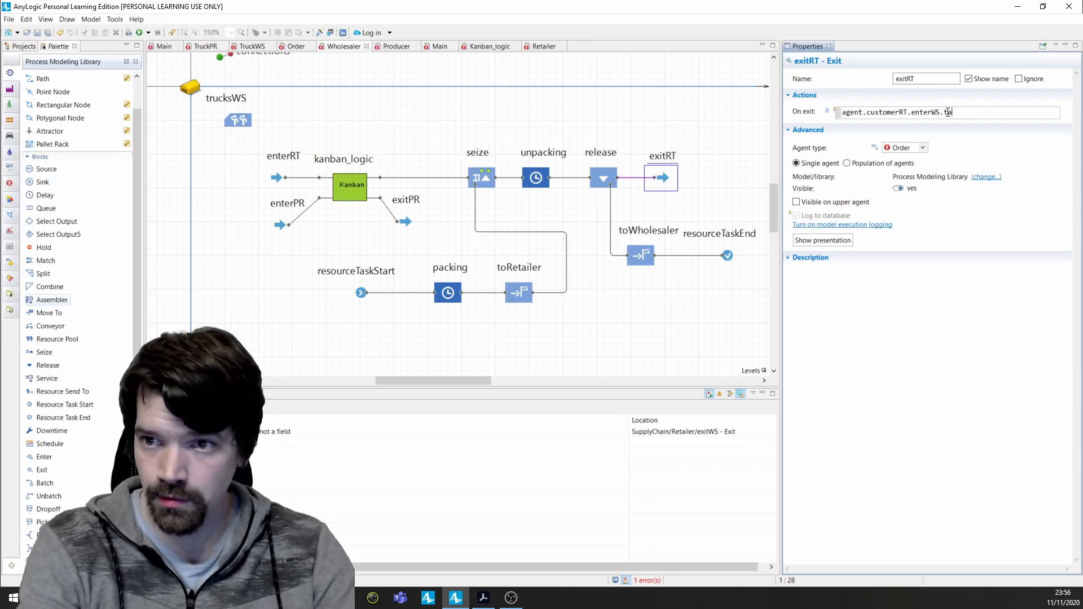
type("ke(agent);")
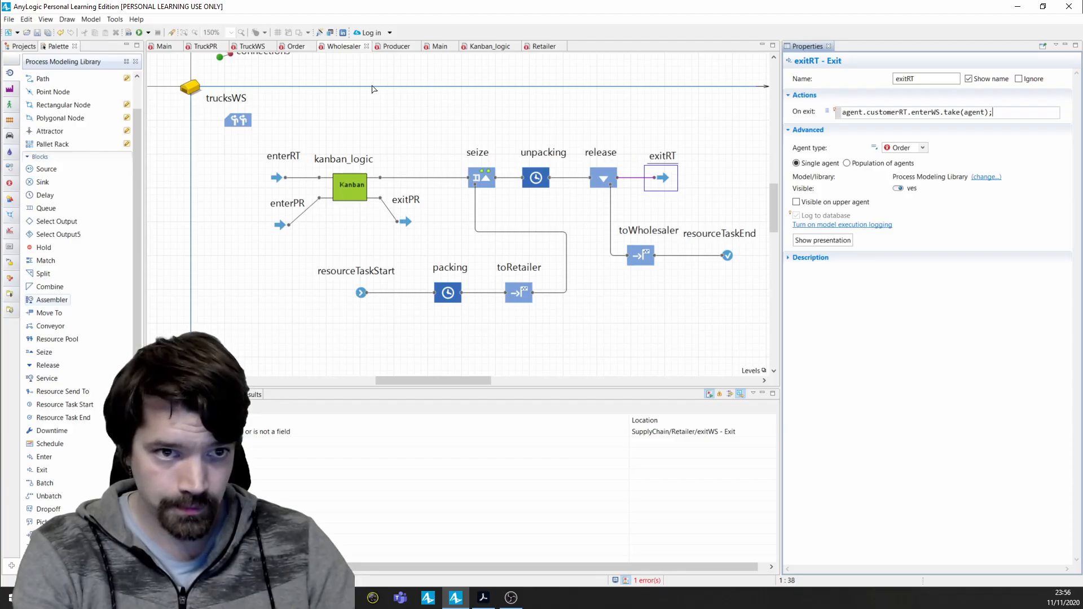
Check the Retailer flow, then set the agent type of the Wholesaler's exitPR block to Order
left_click(543, 46)
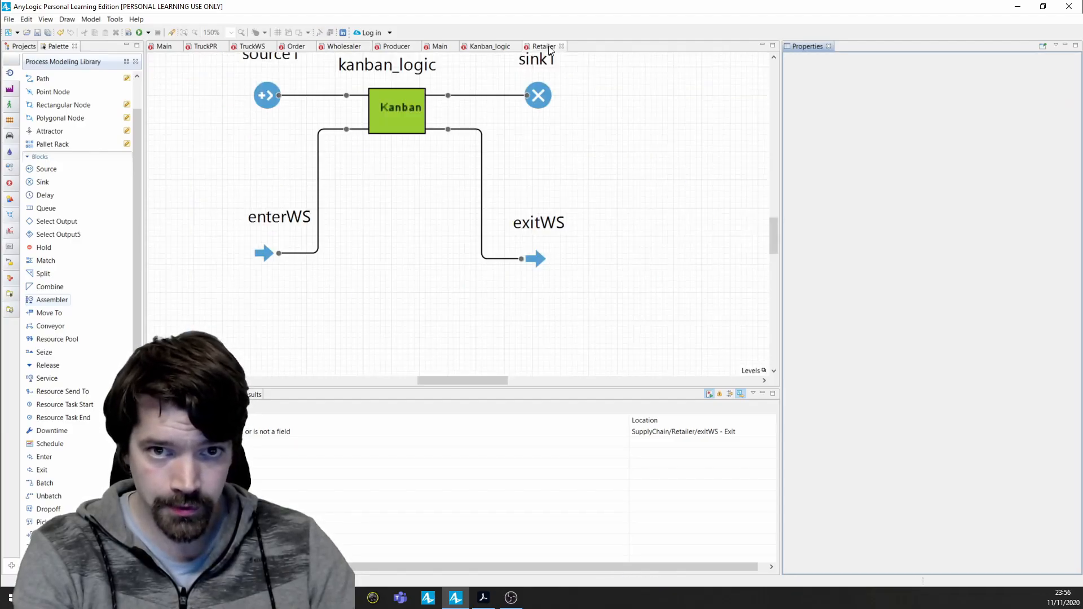
left_click(533, 195)
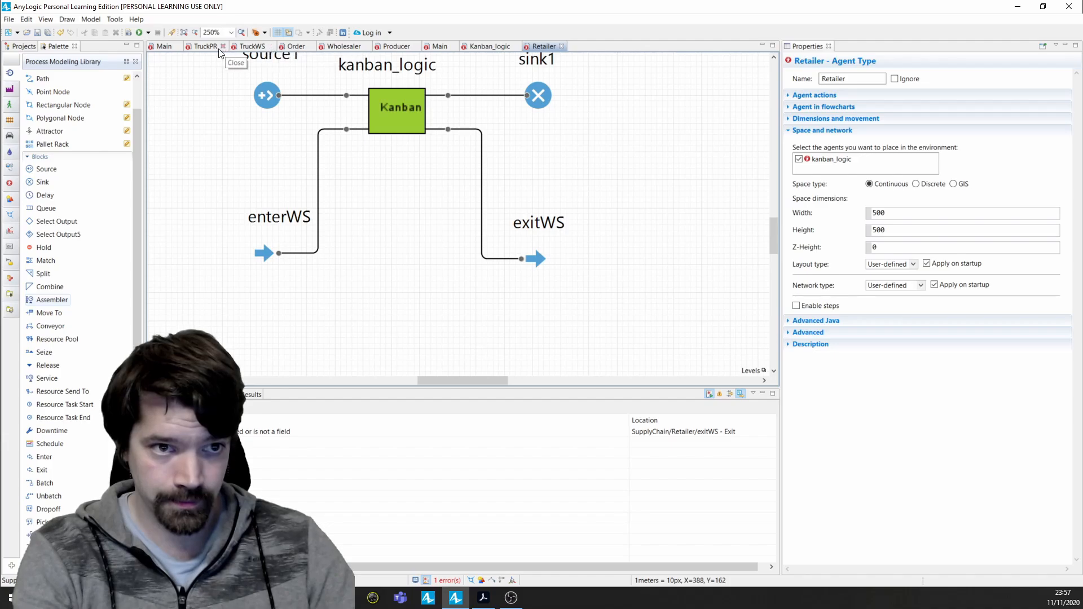
left_click(350, 50)
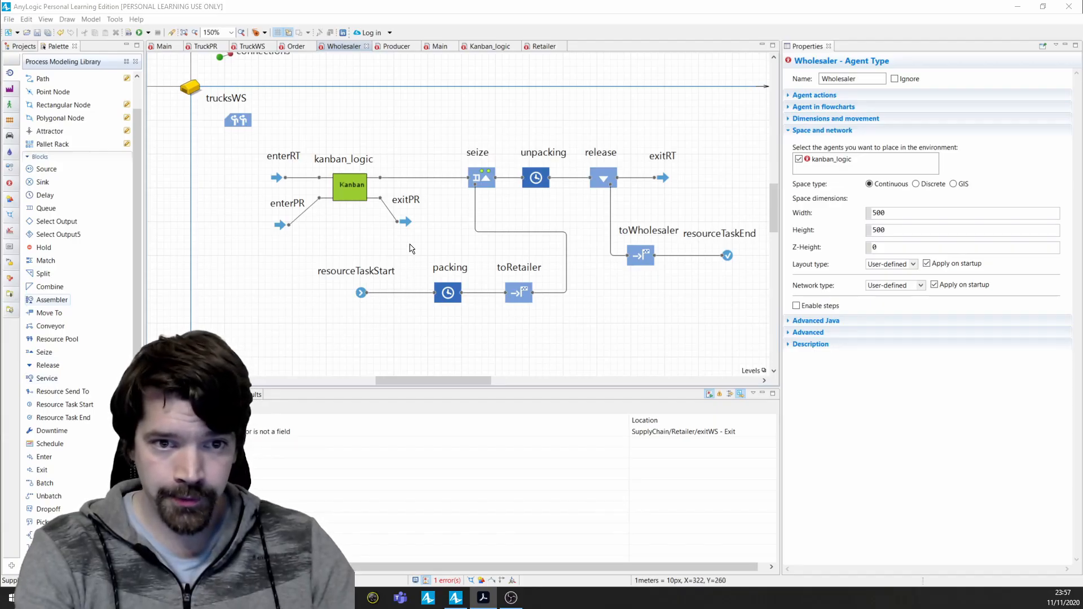
left_click(409, 224)
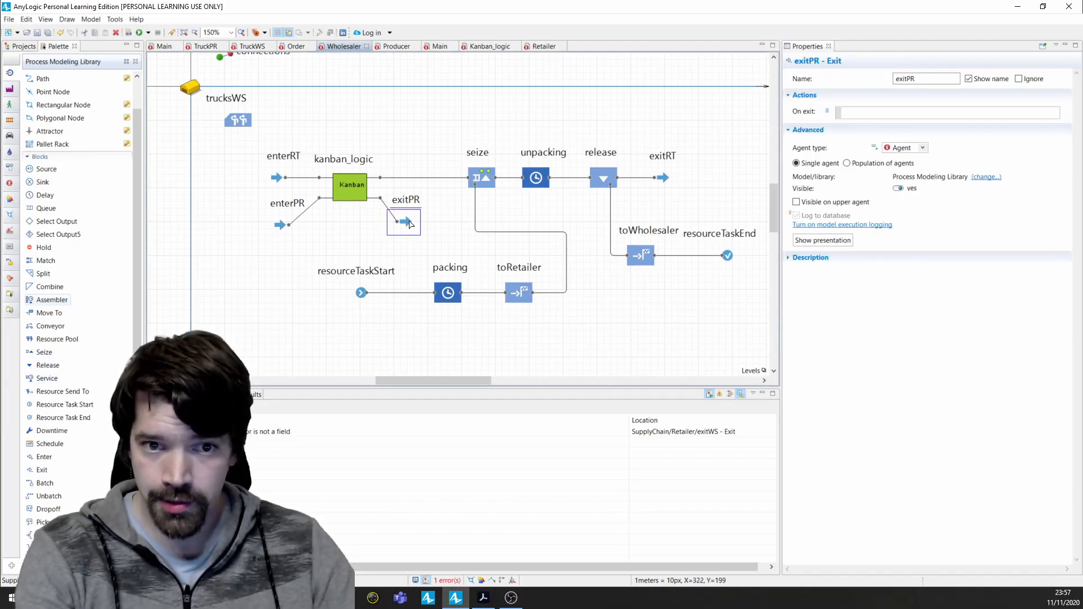
left_click(924, 148)
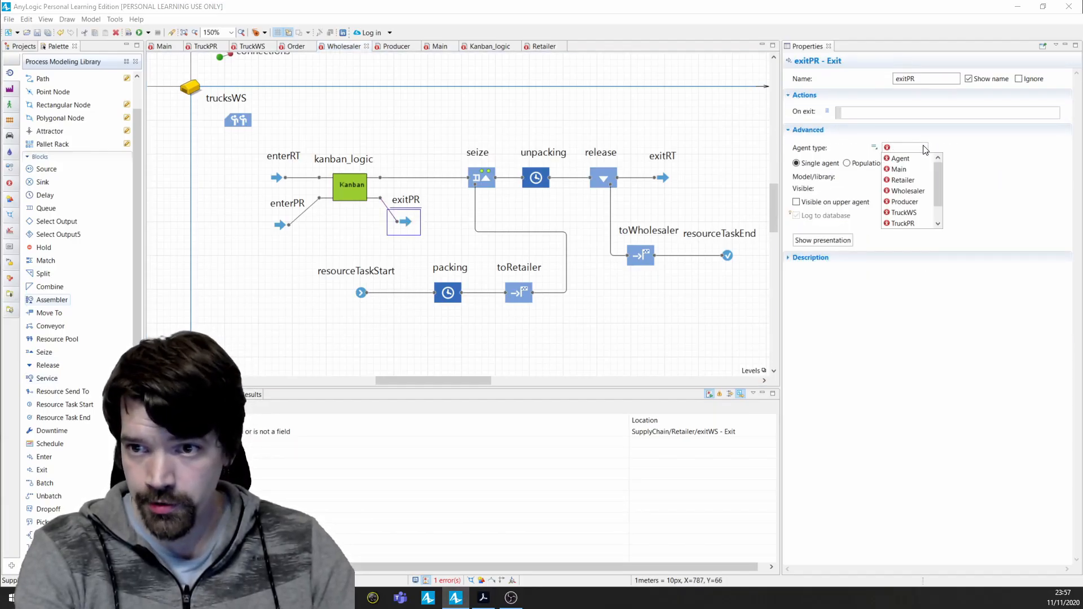
scroll(917, 187, "down", 1)
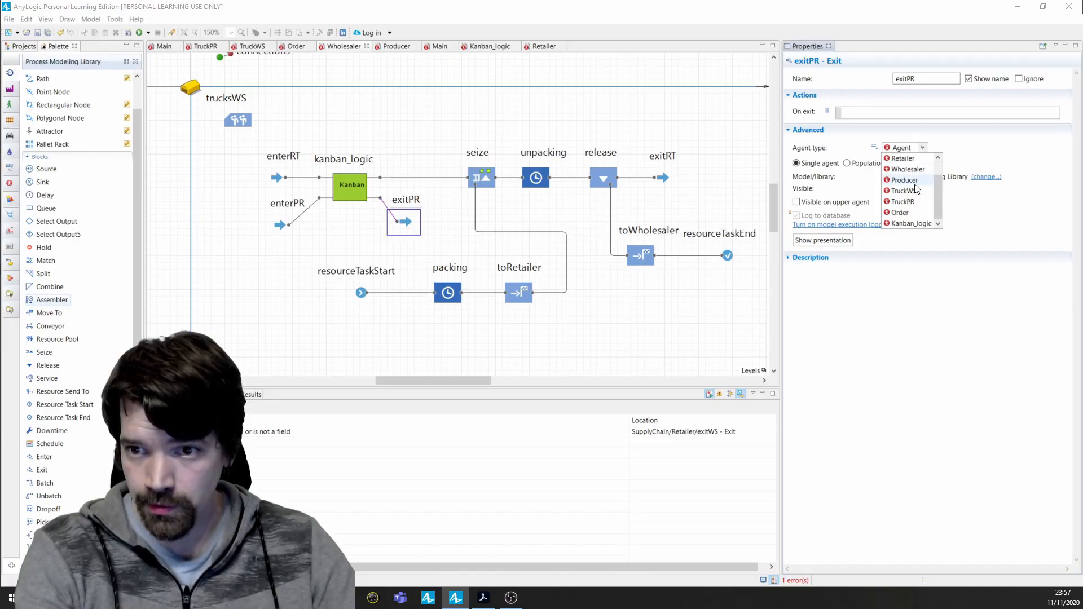
left_click(901, 213)
Enter the exitPR block's on-exit action main.producer.enterWS.take(agent); to pass the order to the producer
left_click(851, 112)
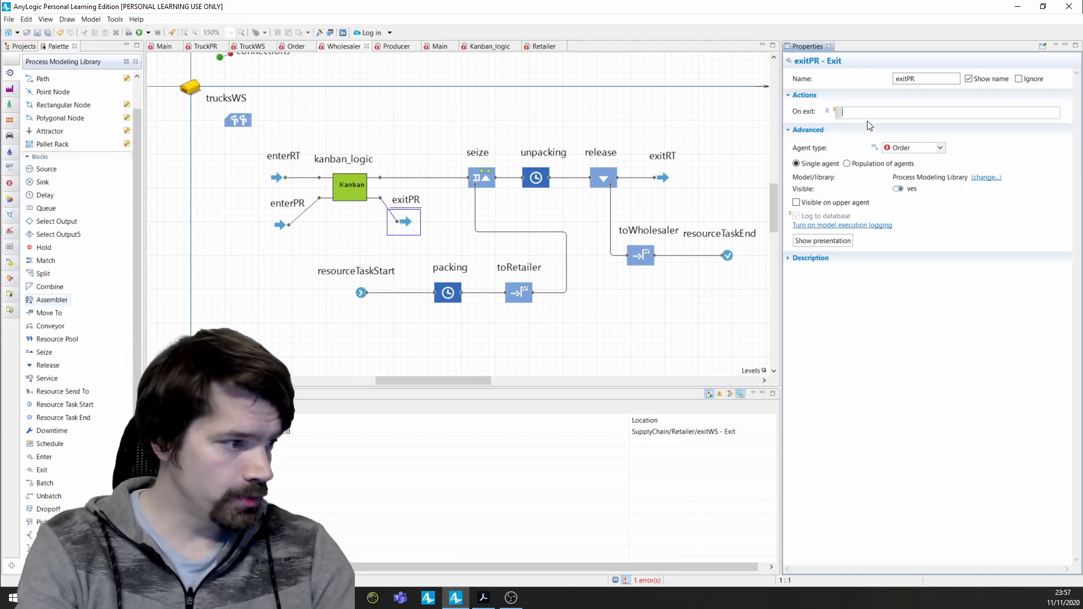
type("main.prod")
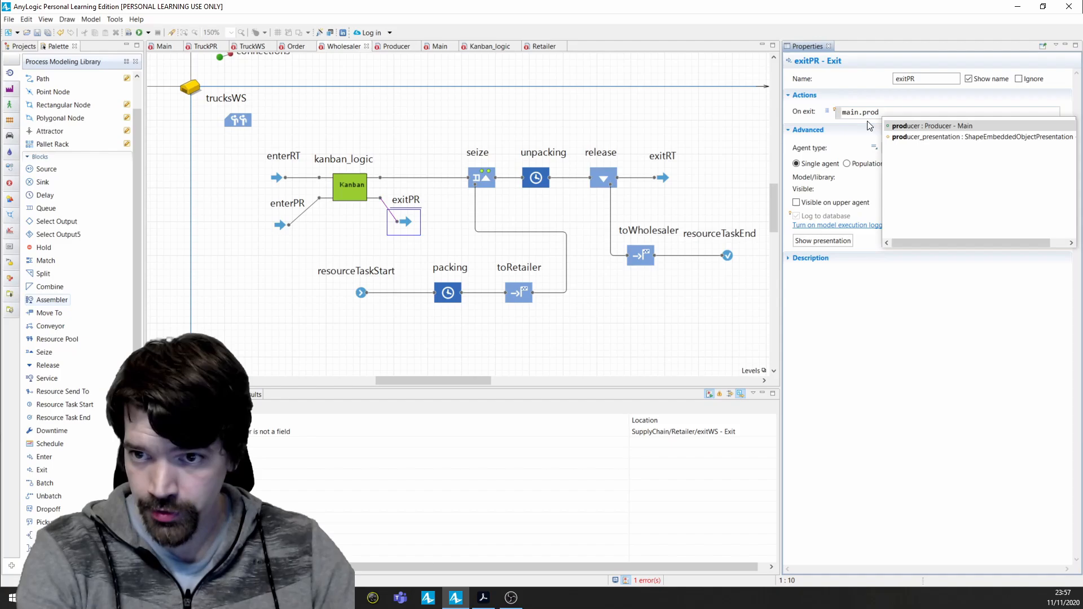
double_click(903, 127)
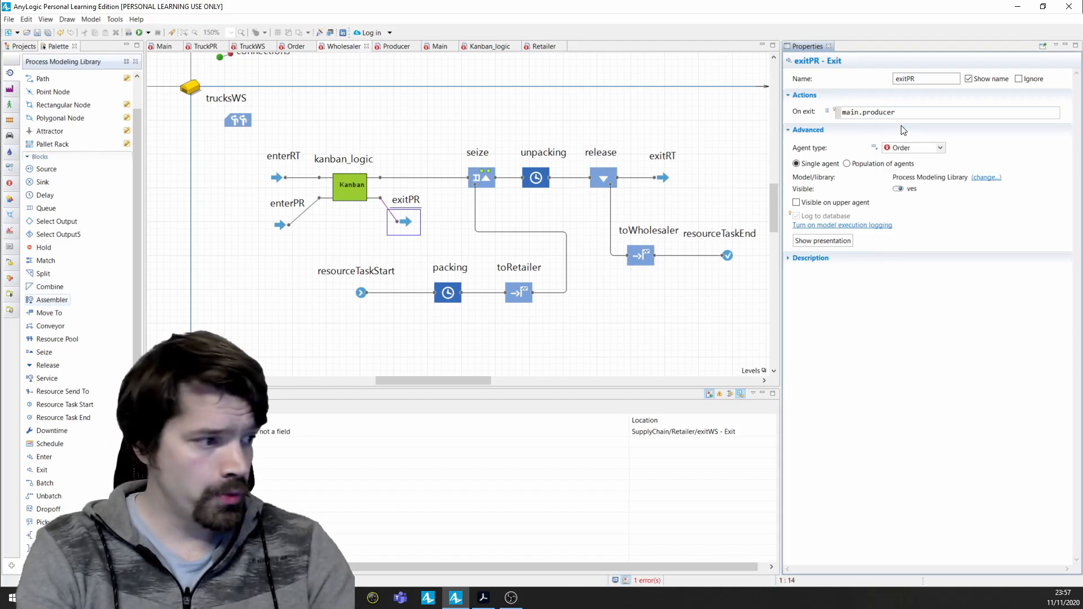
type(".enter")
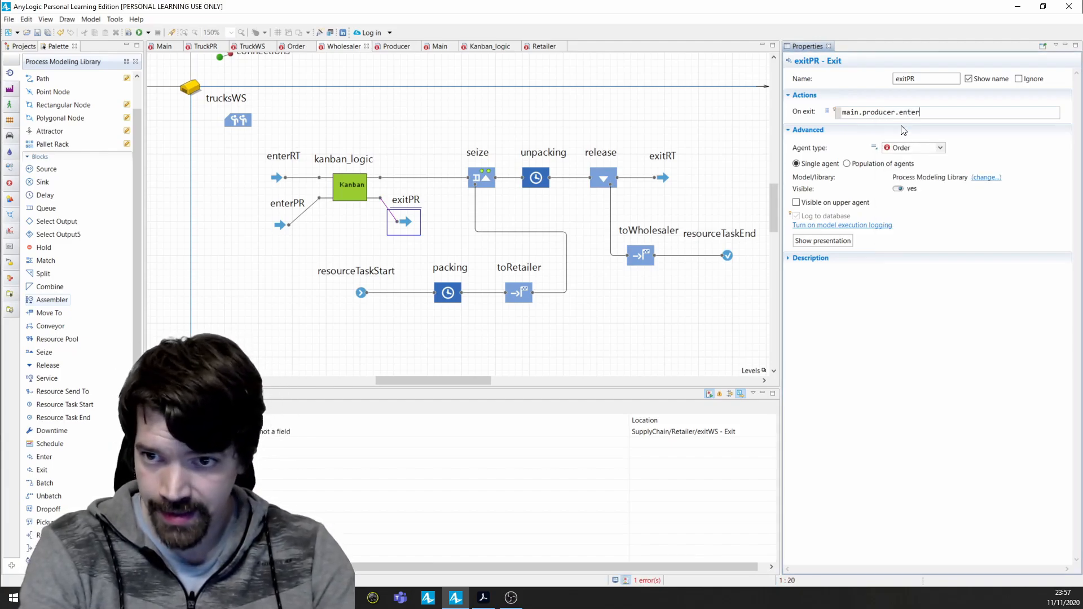
type("WS")
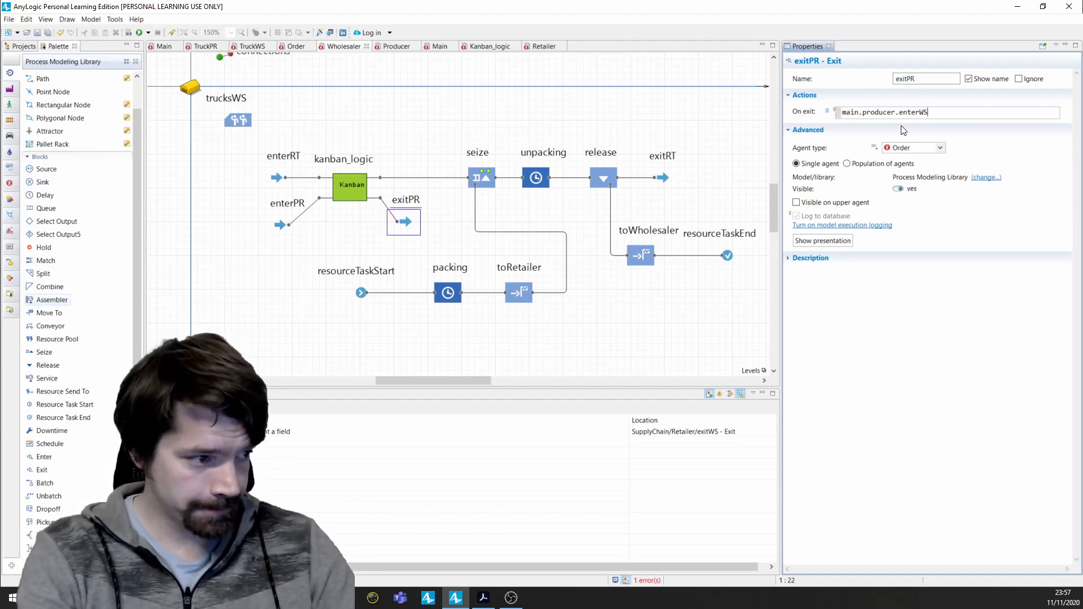
type(".tak")
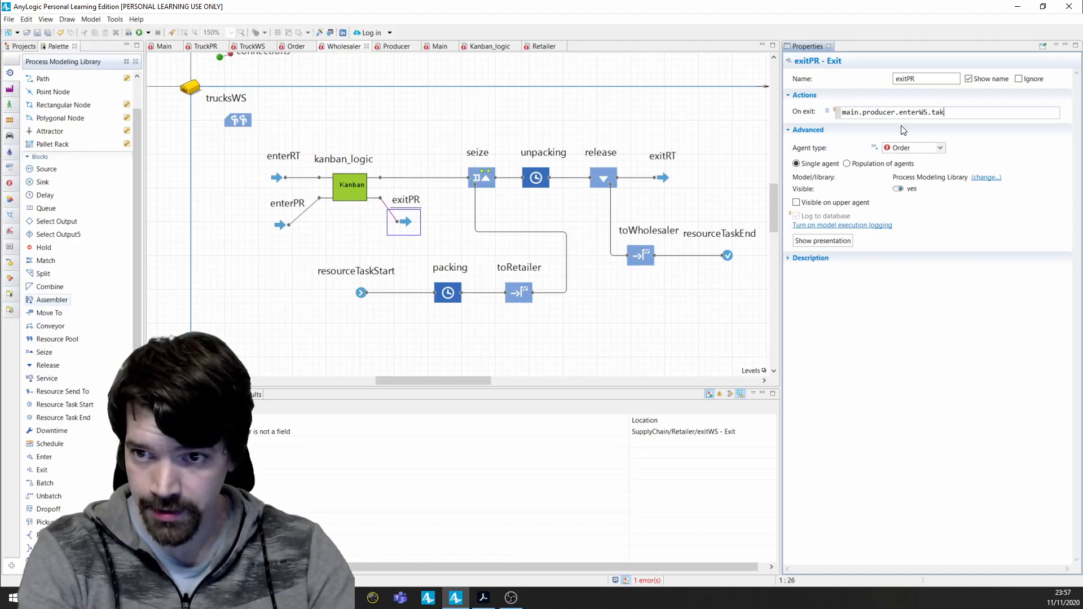
type("e(age")
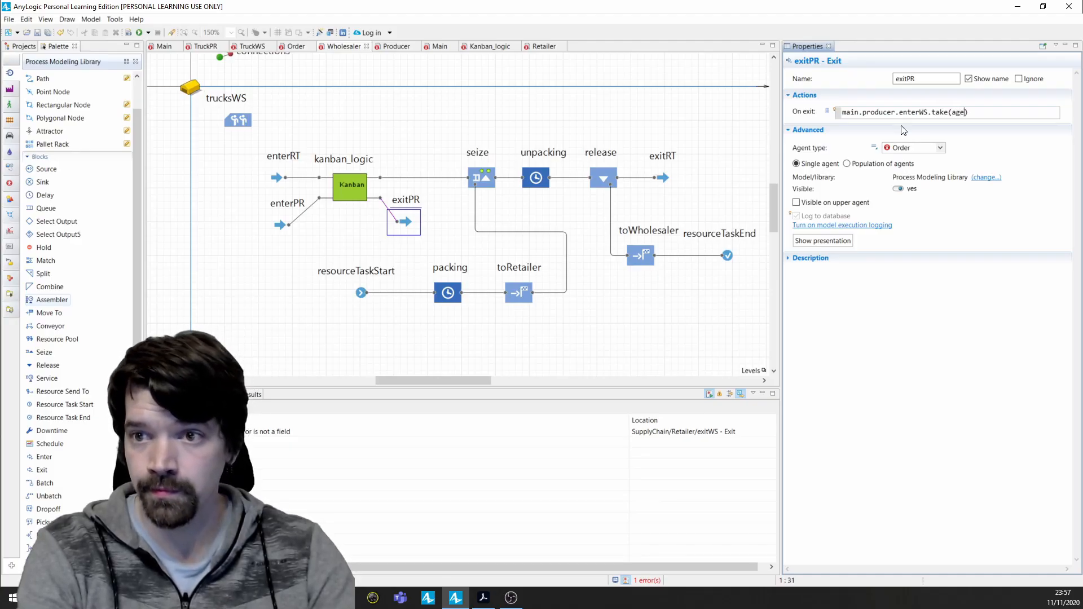
type("nt")
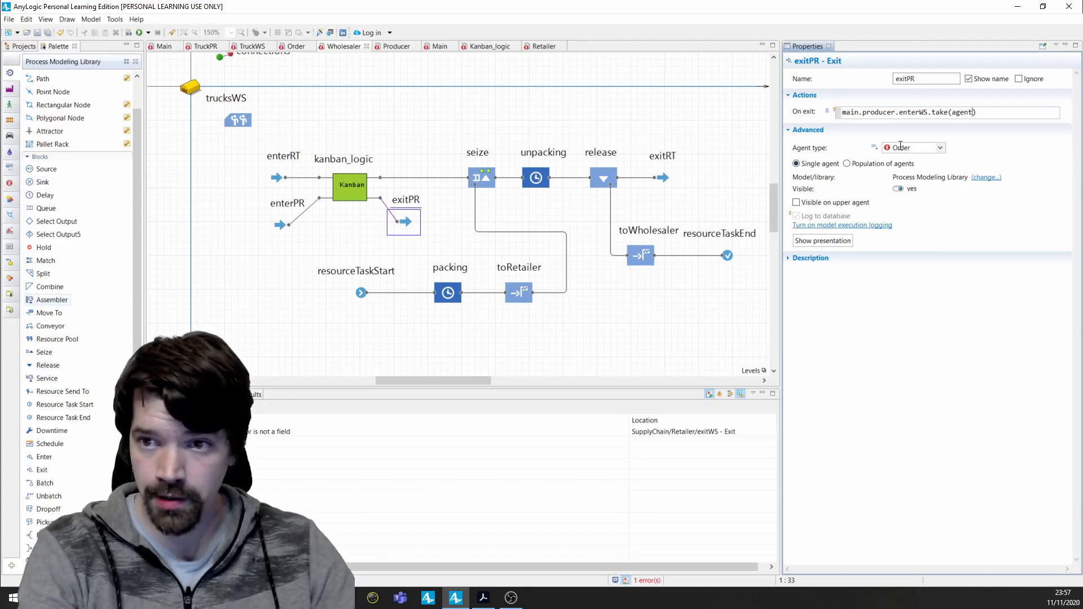
left_click(981, 116)
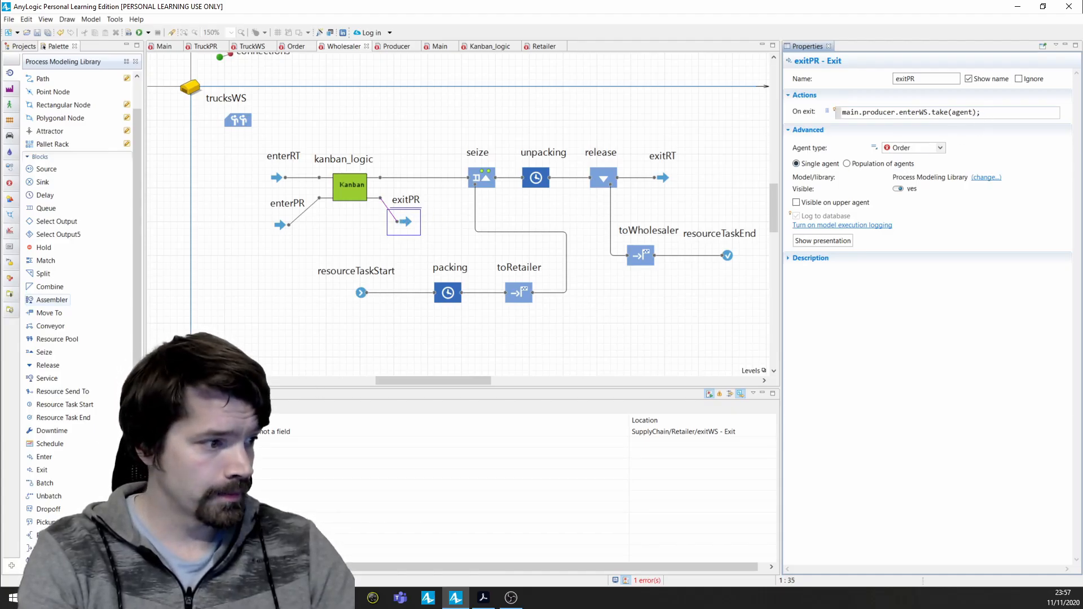
Open the number_of_kanbans value of the Wholesaler's kanban_logic block for editing
left_click(349, 195)
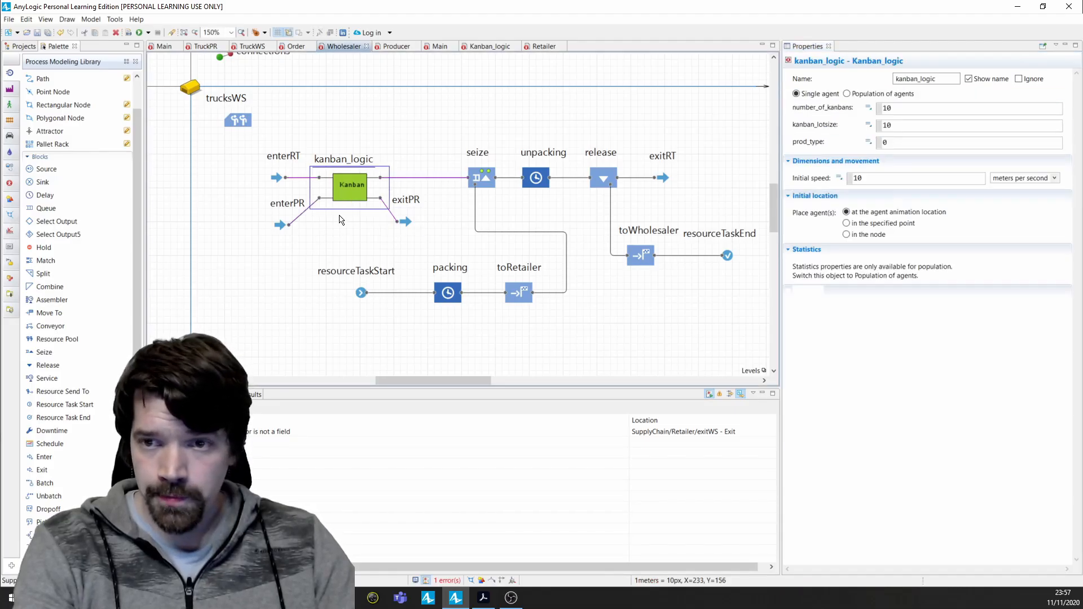
left_click(897, 111)
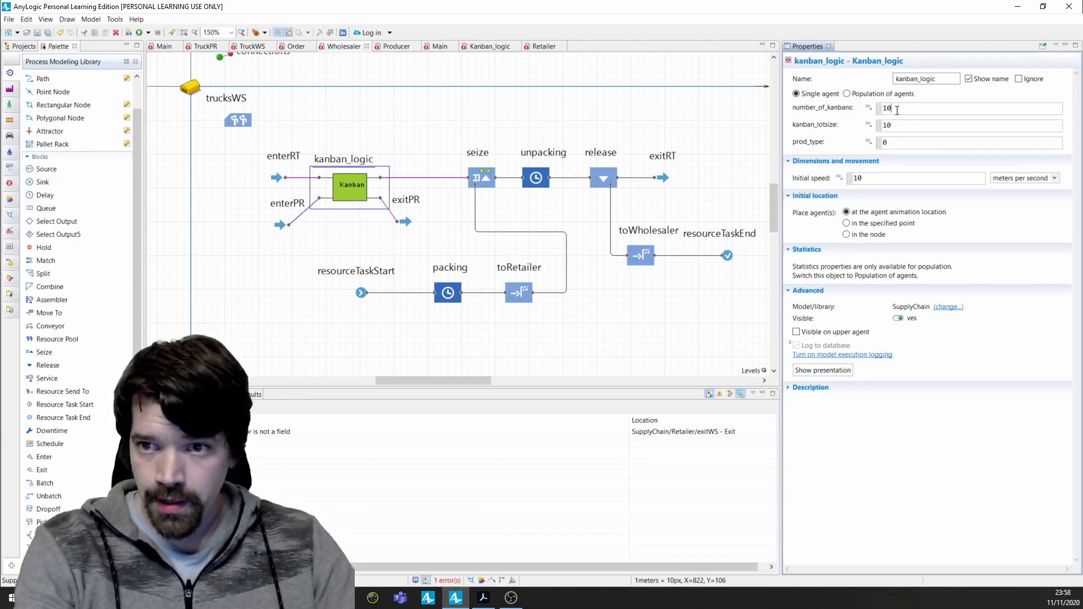
double_click(883, 109)
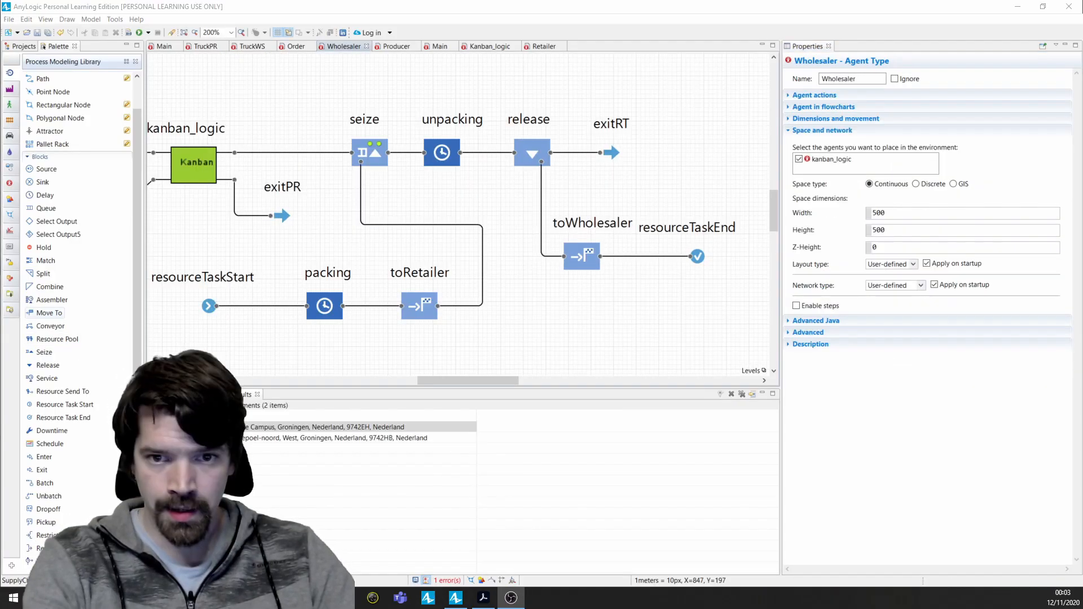
Select TruckWS as the agent type of the toWholesaler block
left_click(581, 262)
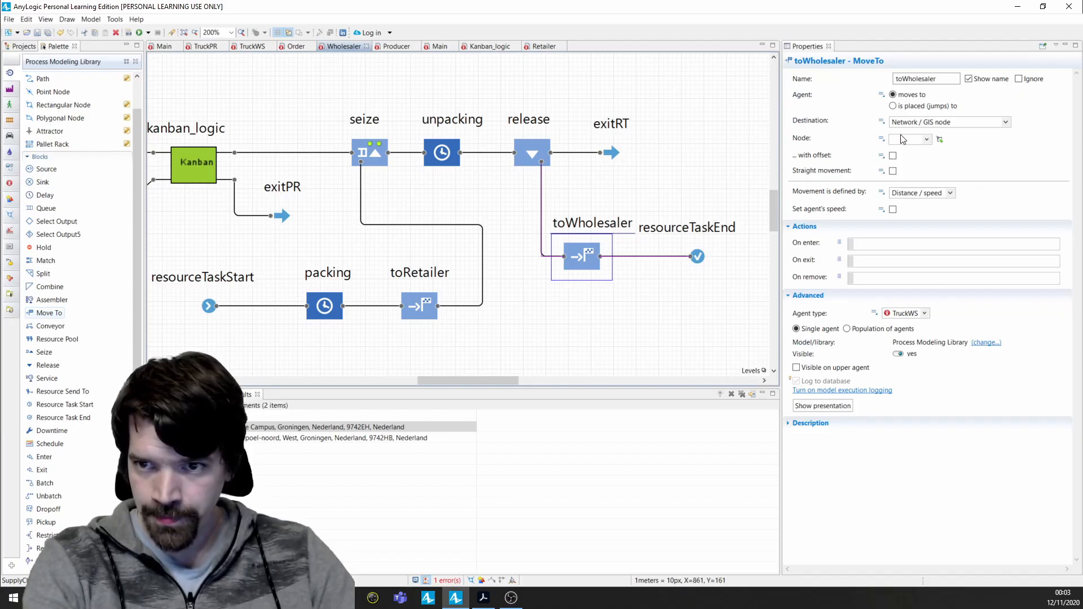
left_click(893, 313)
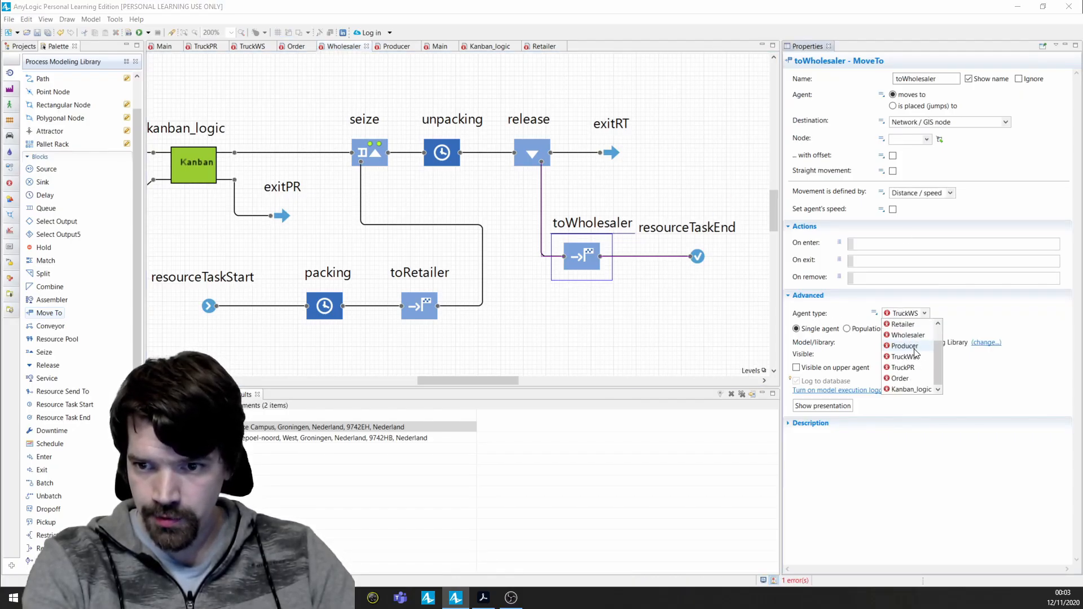
left_click(904, 357)
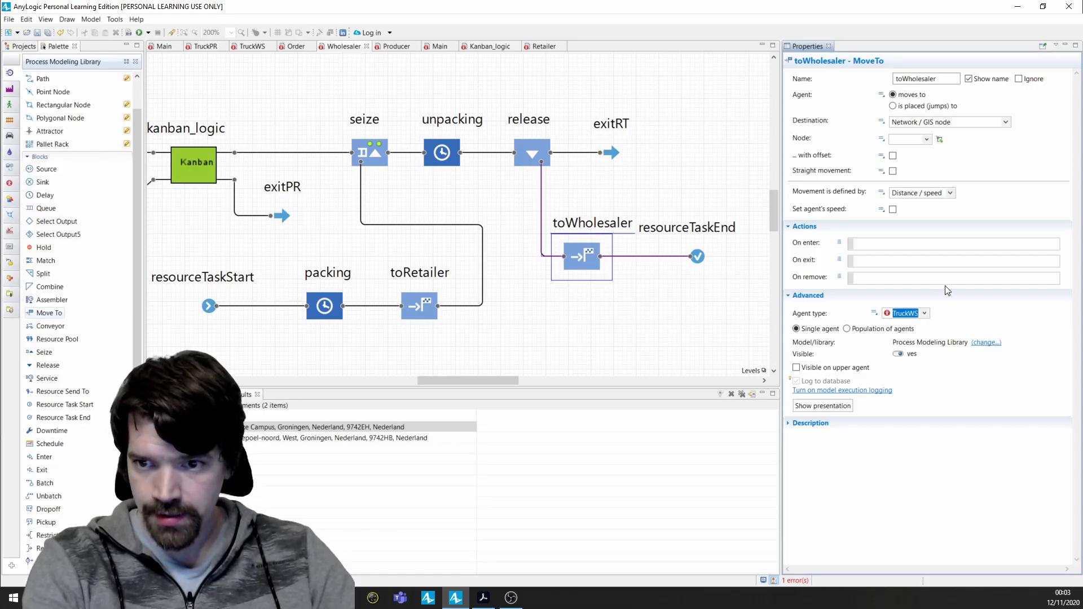
Set the toWholesaler block's destination to Agent / unit, with main.wholesaler as the agent to move to
left_click(908, 125)
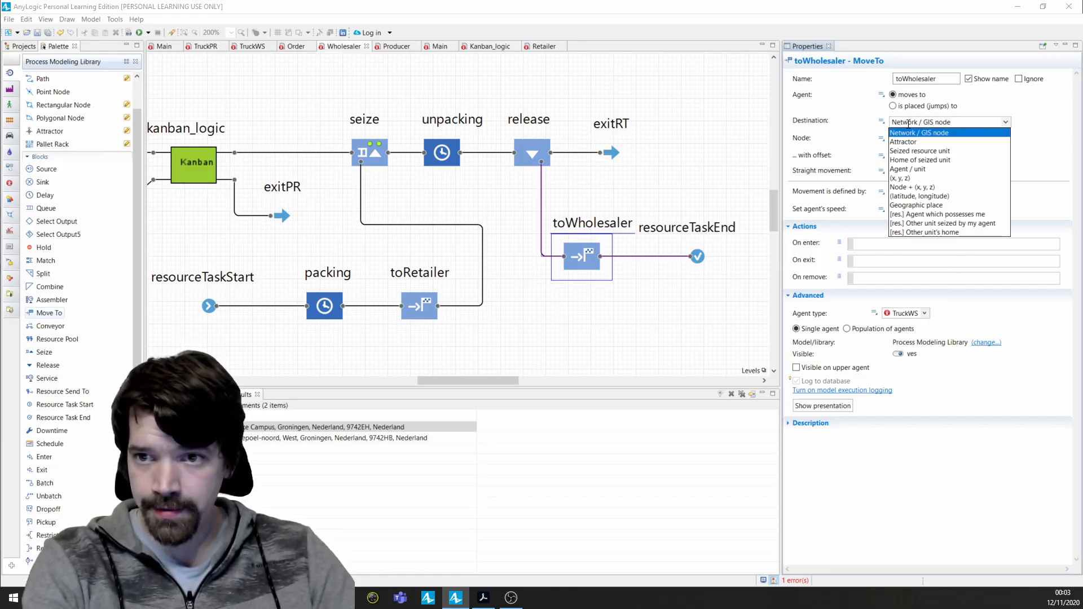
left_click(909, 169)
left_click(911, 140)
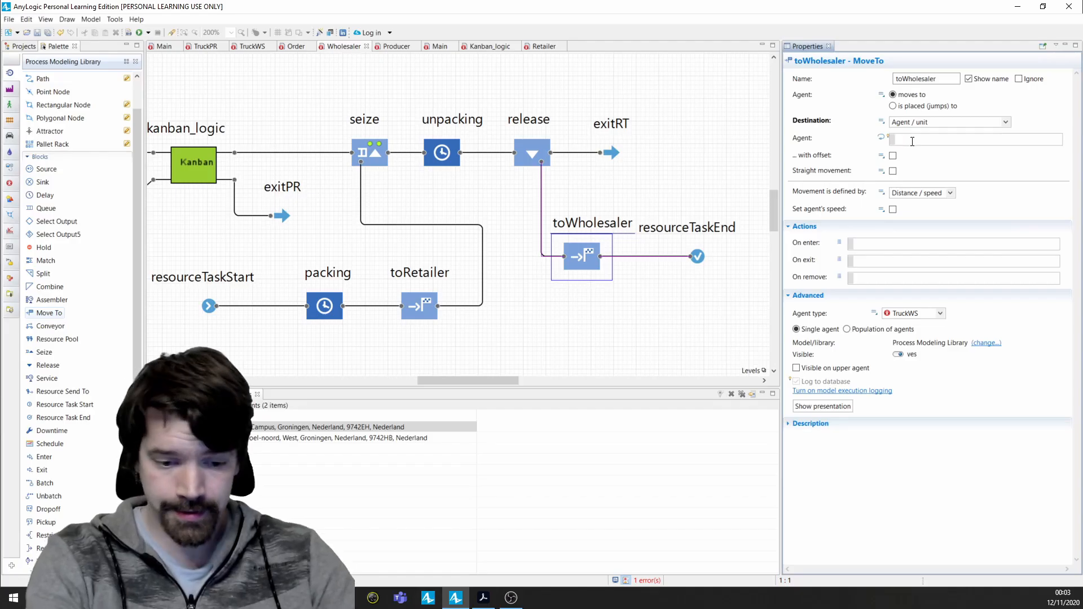
type("ma")
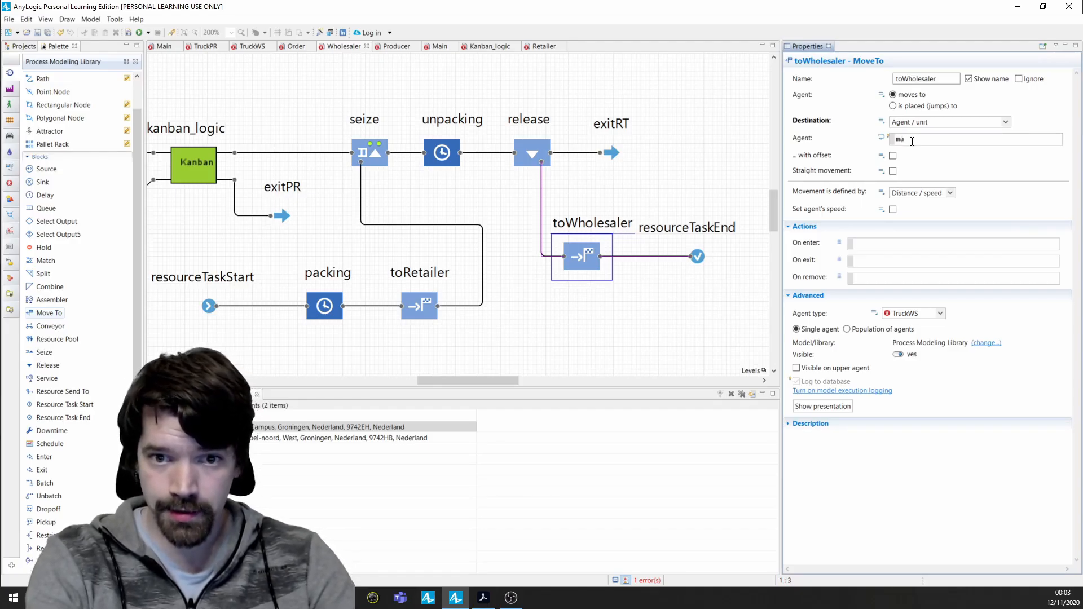
type("in.wo")
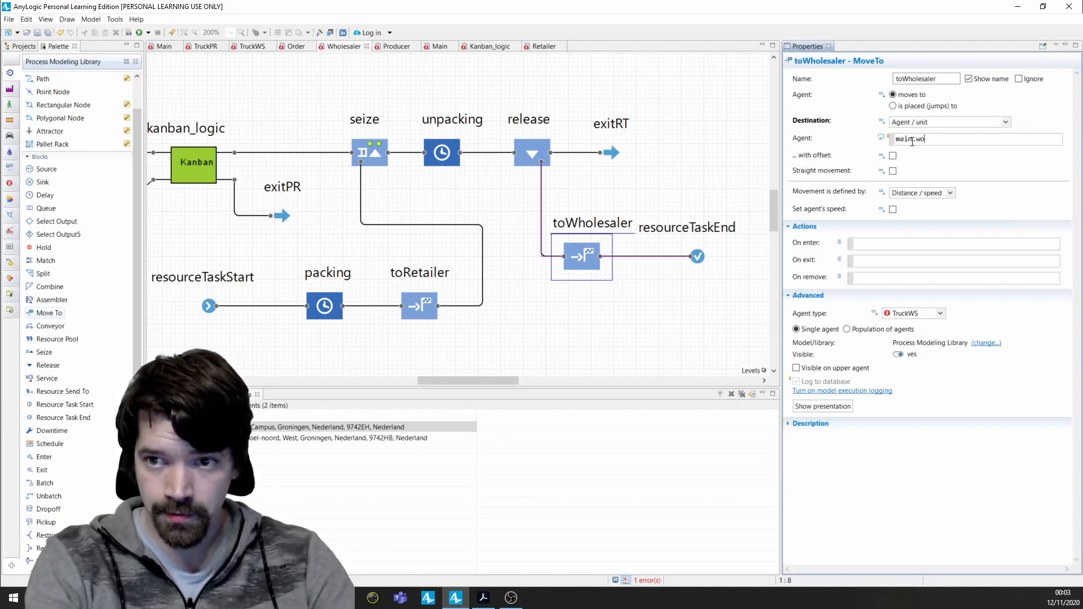
key("BackSpace")
type("hole")
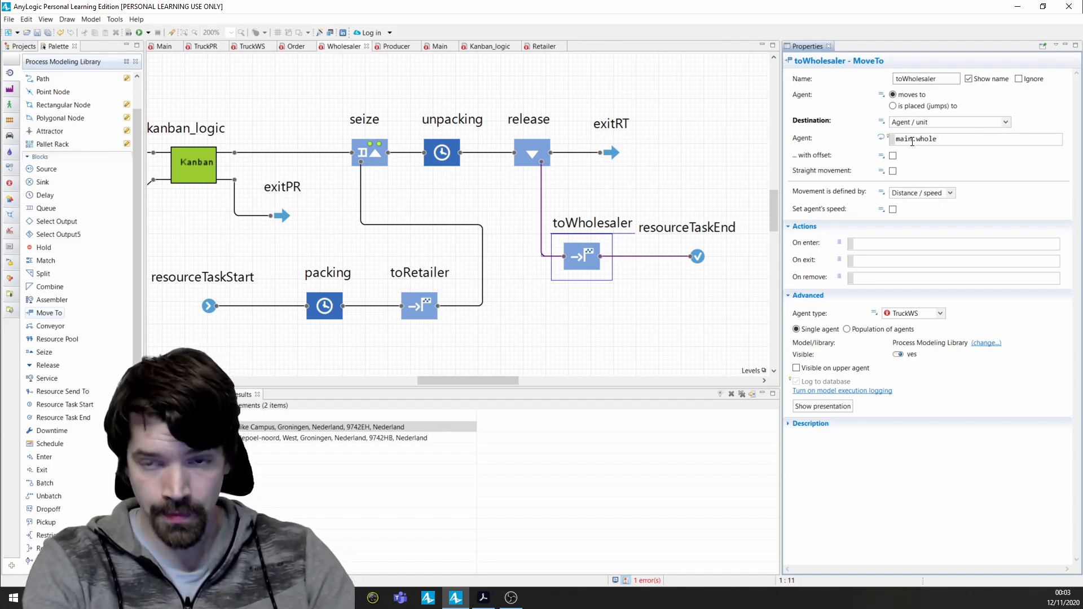
key("ctrl+space")
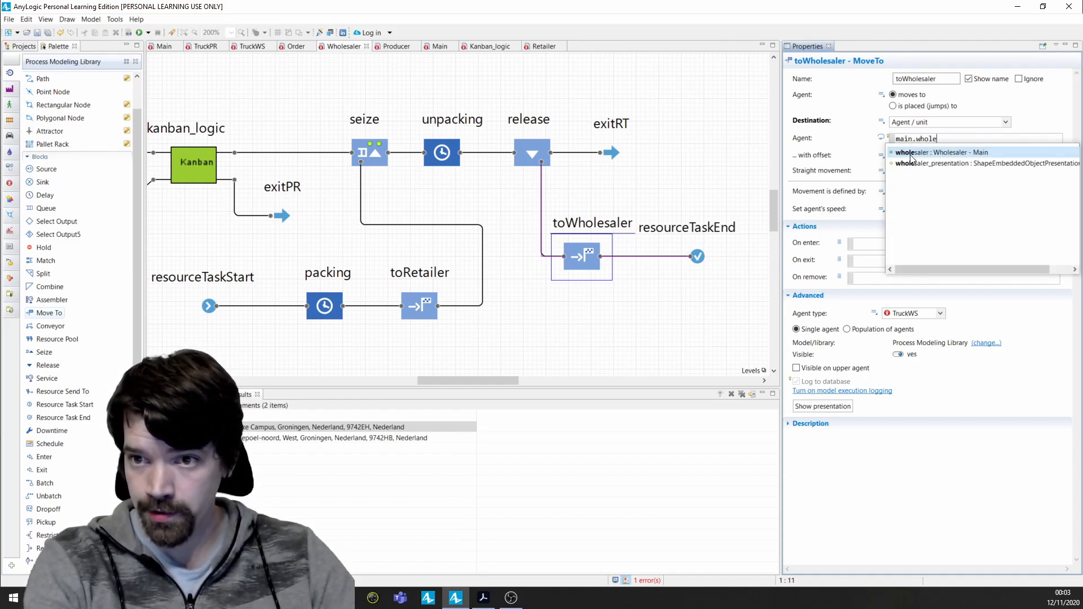
left_click(911, 155)
left_click(911, 155)
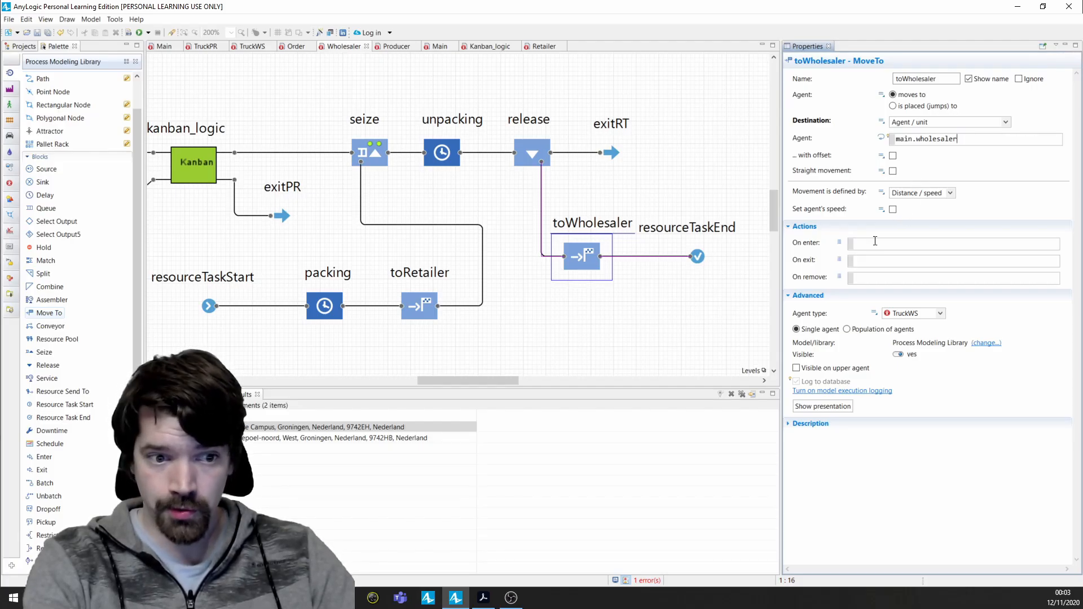
Build the model and connect a new Sink block to kanban_logic's lower output in place of exitPR, deleting the old connector
left_click(127, 32)
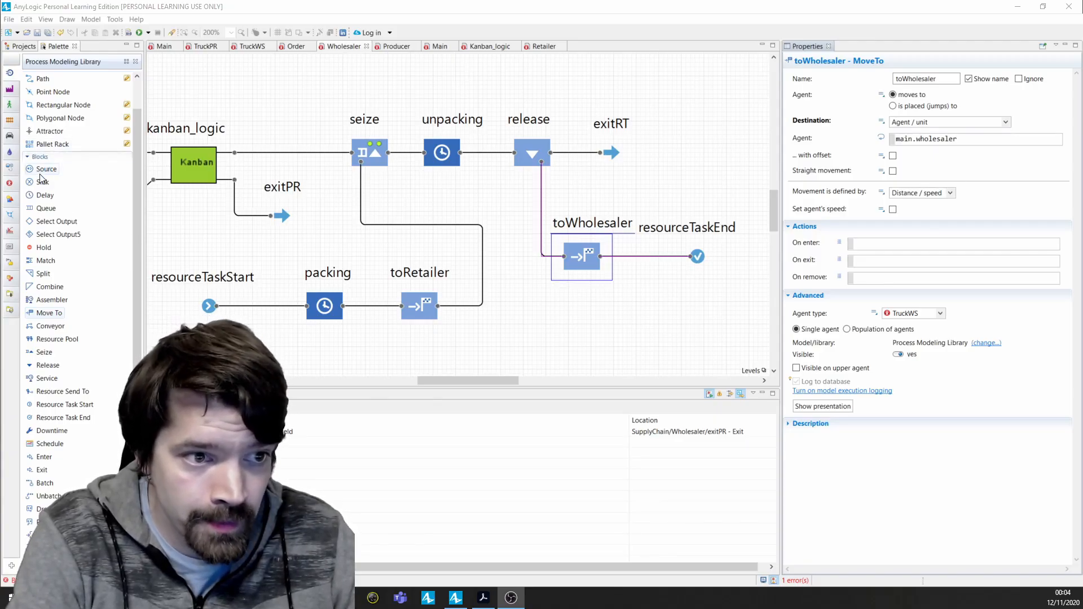
mouse_move(42, 172)
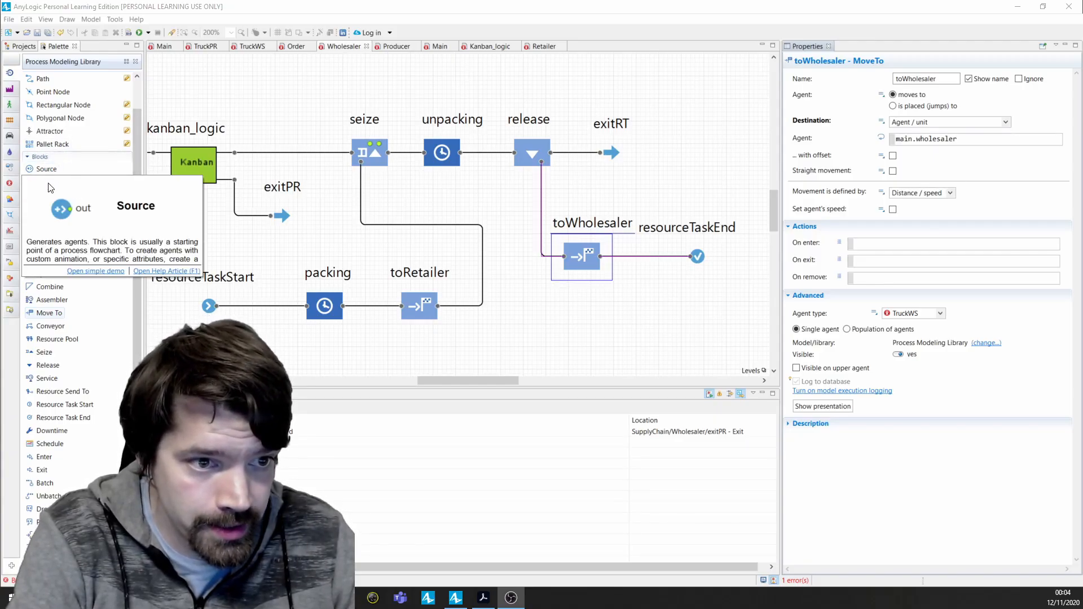
left_click_drag(45, 182, 269, 199)
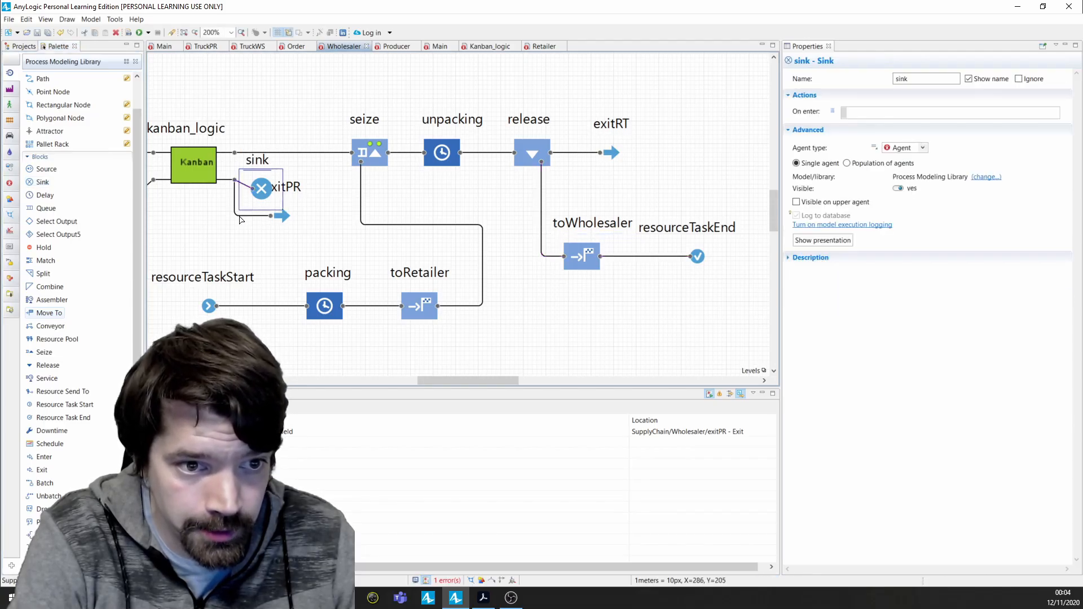
left_click(240, 216)
key("Delete")
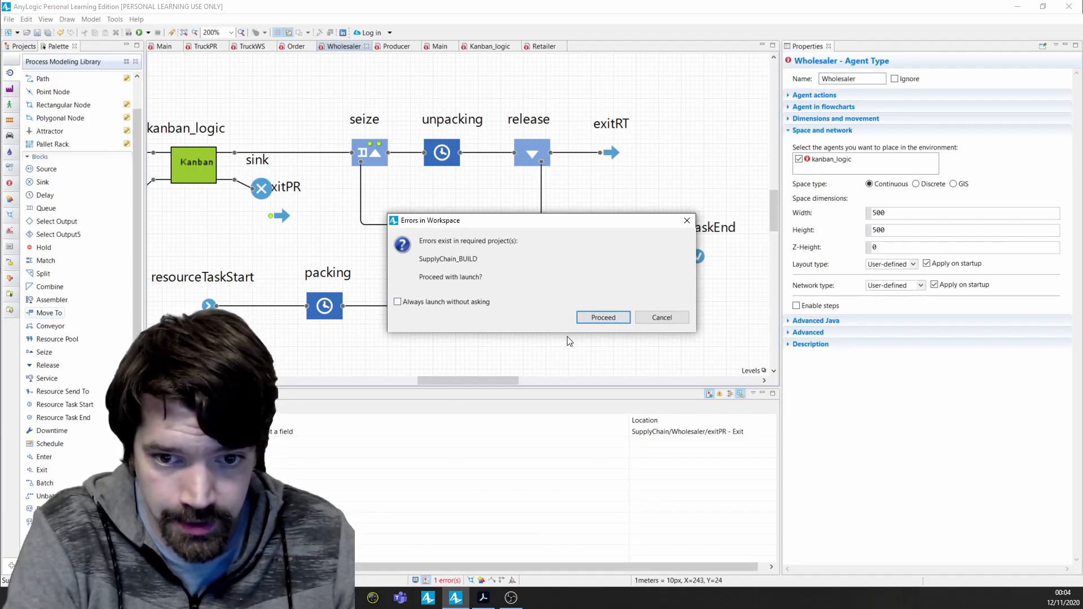
Launch the SupplyChain simulation despite the workspace errors and centre the map on the supply chain locations around Groningen
left_click(584, 316)
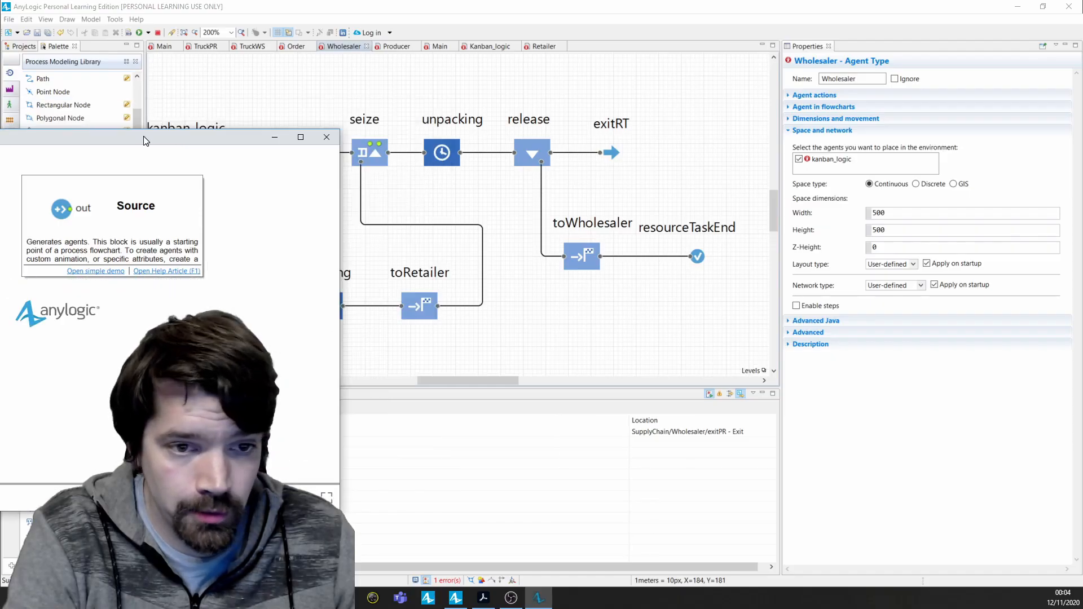
left_click_drag(146, 141, 647, 68)
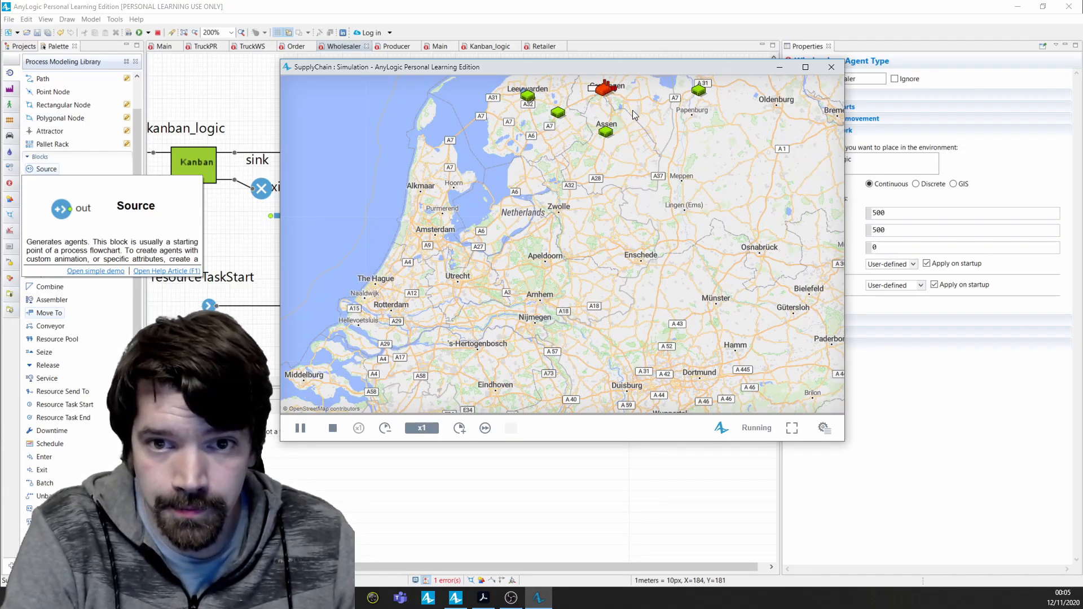
left_click_drag(631, 110, 557, 270)
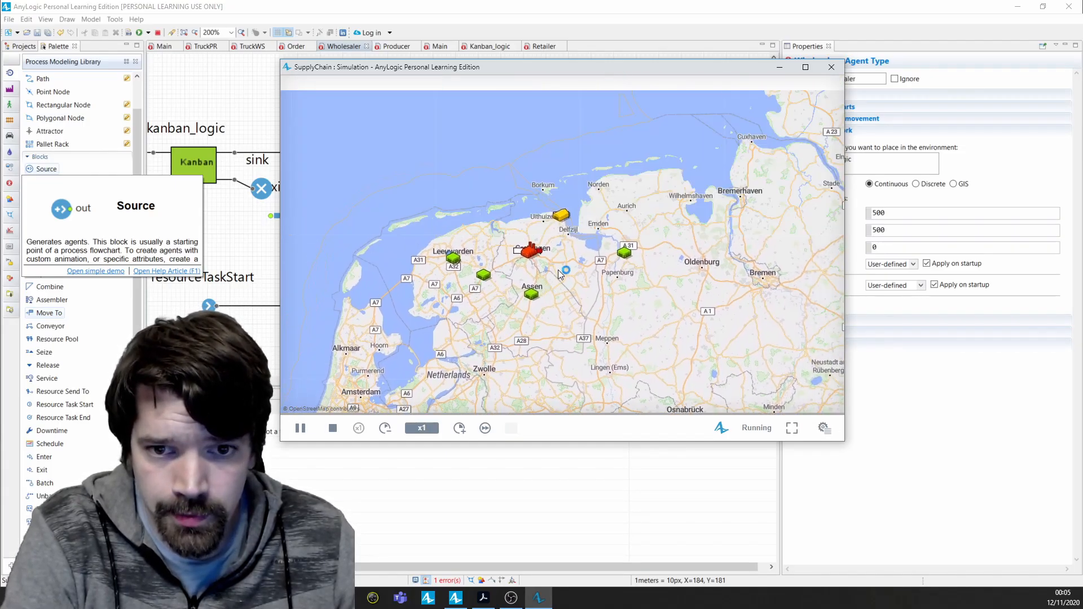
Stop the simulation and rerun it at x1/2 speed, centring the map on the supply chain locations around Groningen
left_click(332, 428)
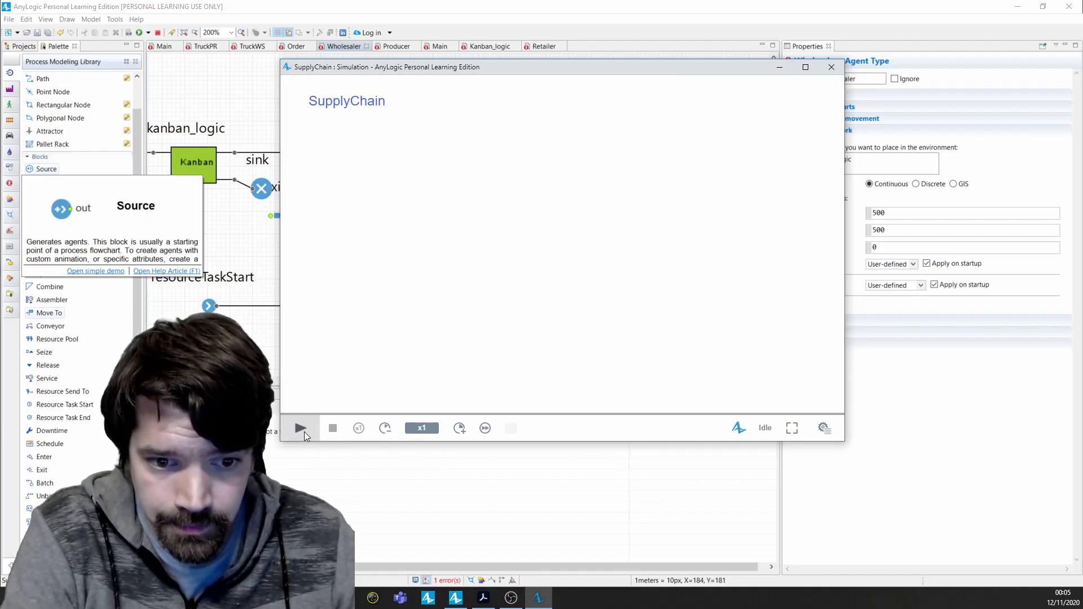
left_click(385, 428)
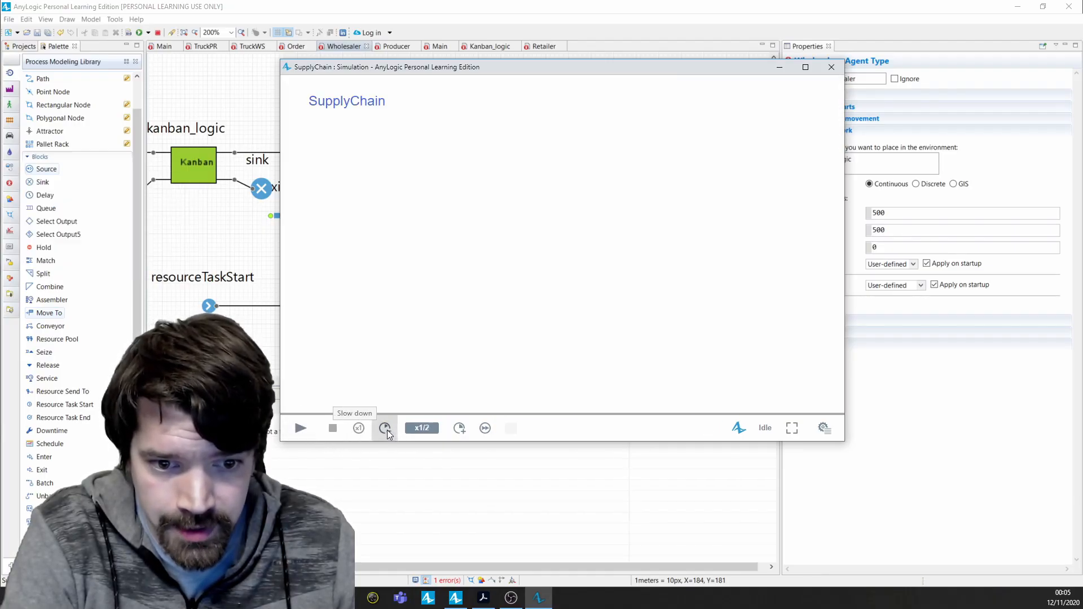
left_click(302, 430)
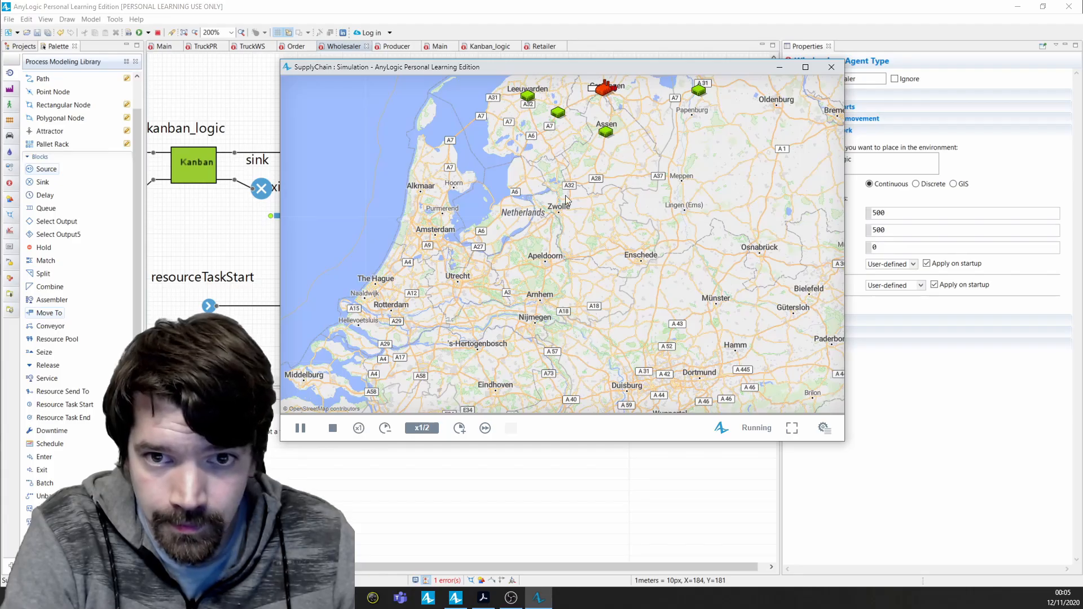
left_click_drag(630, 191, 567, 293)
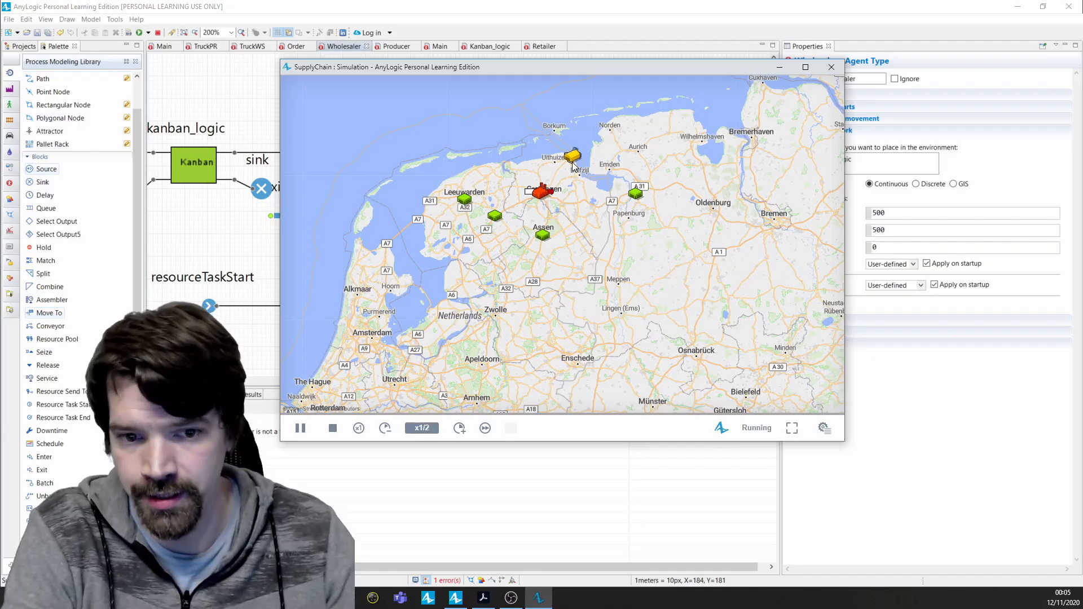
Show the developer controls in the running simulation and inspect the flowchart inside the wholesaler agent
left_click(825, 430)
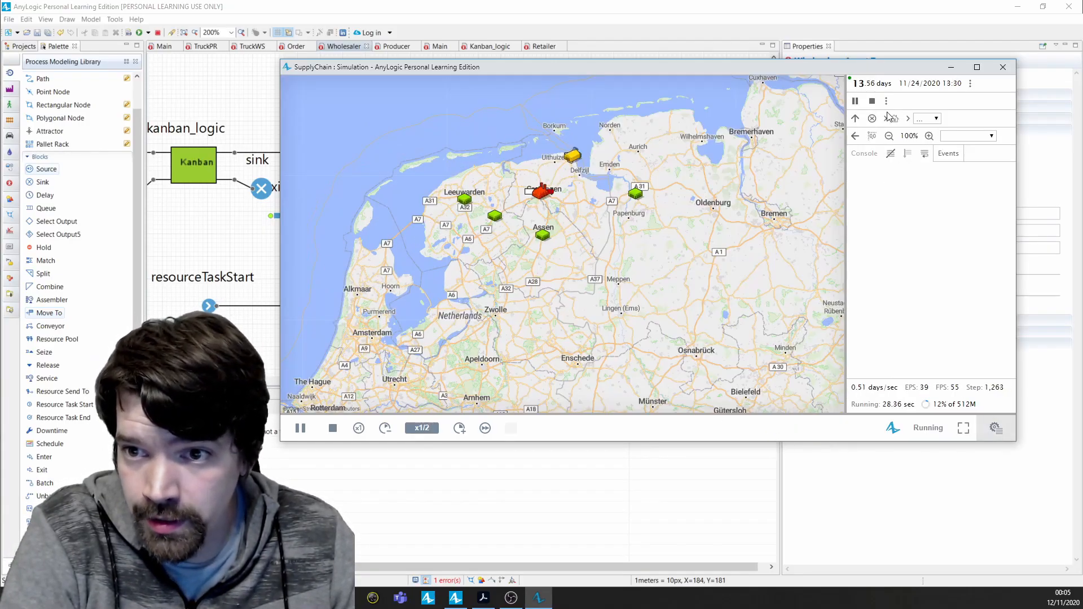
left_click(936, 118)
left_click(940, 154)
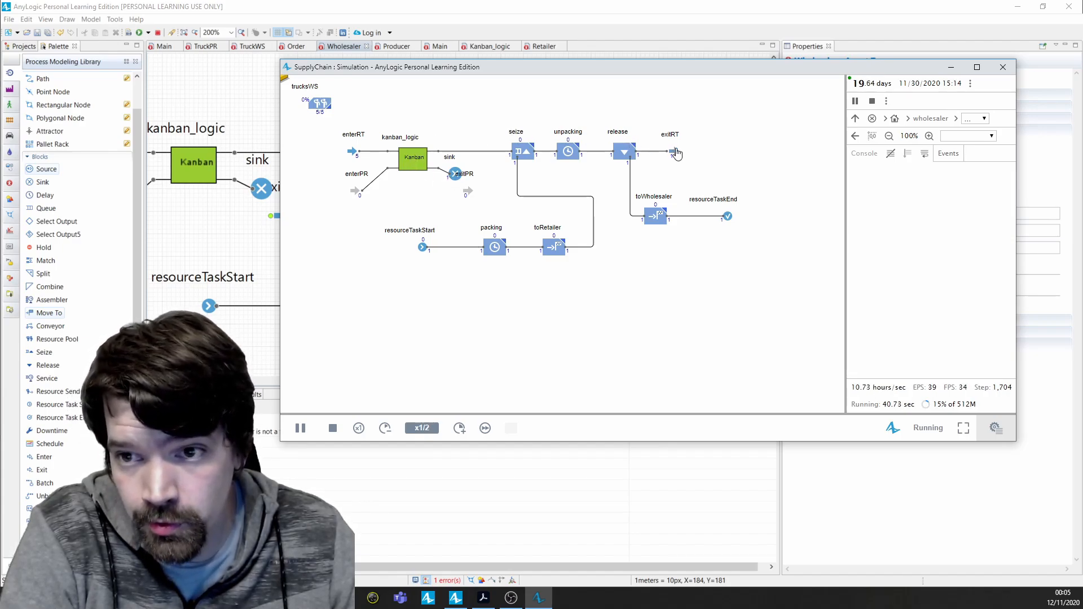
Inspect the running flowcharts of retailers 0 through 3 and close the simulation
left_click(857, 119)
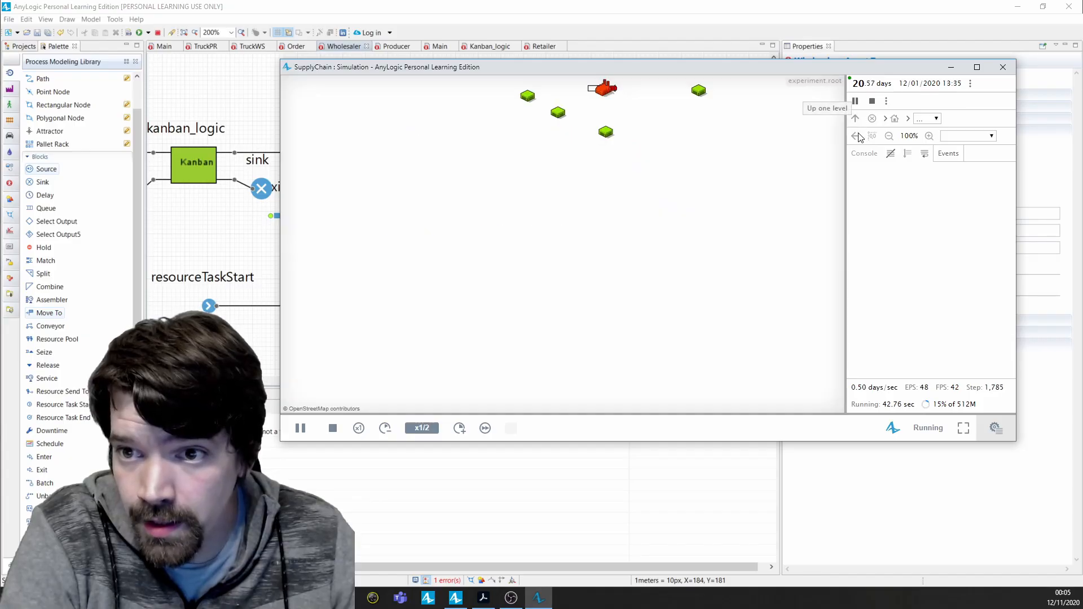
left_click(931, 120)
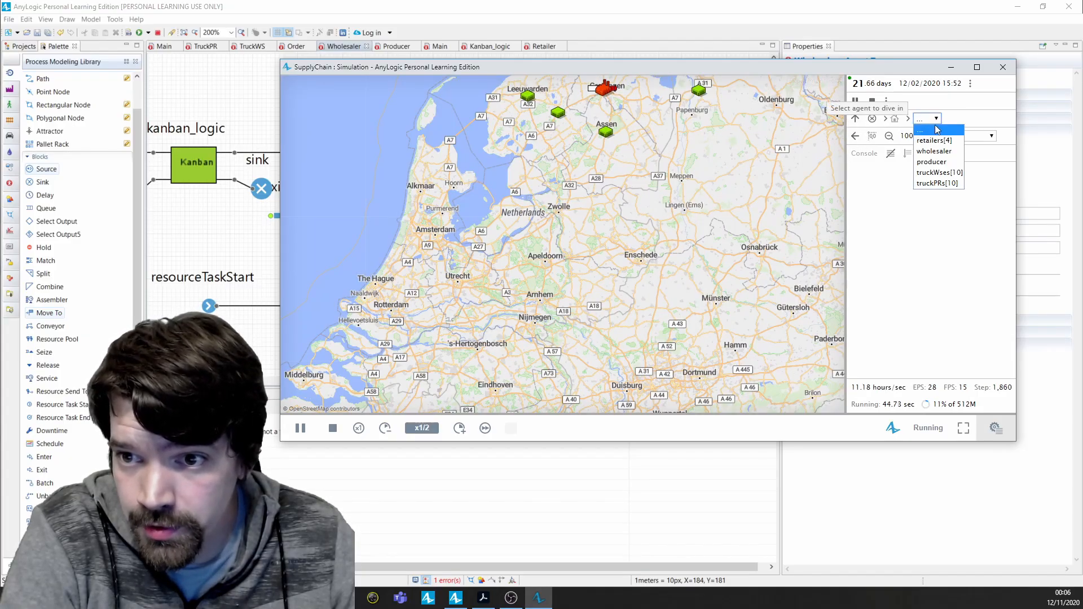
left_click(935, 145)
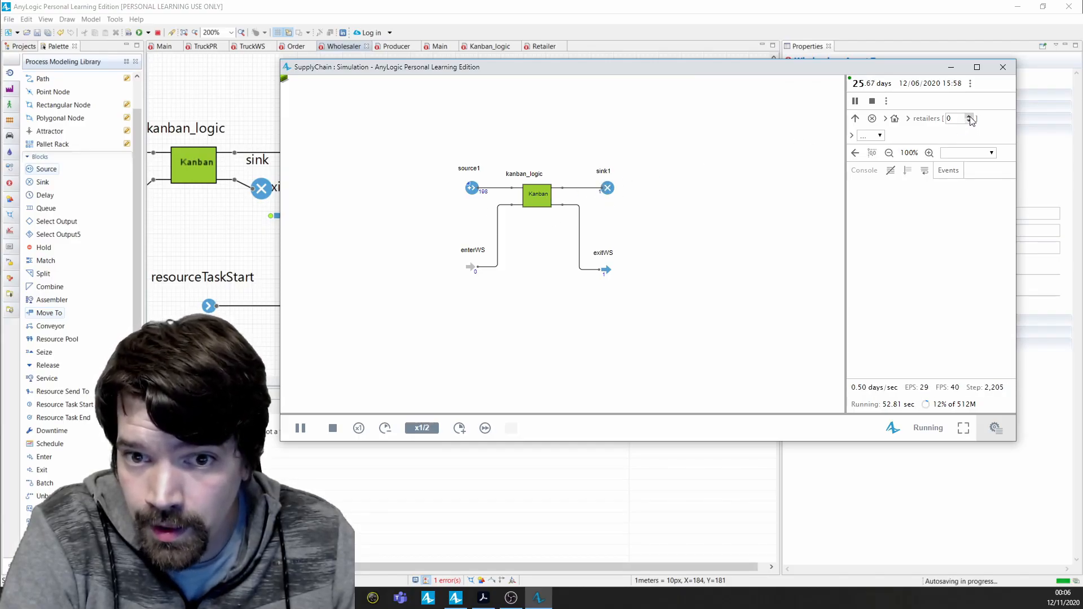
left_click(969, 116)
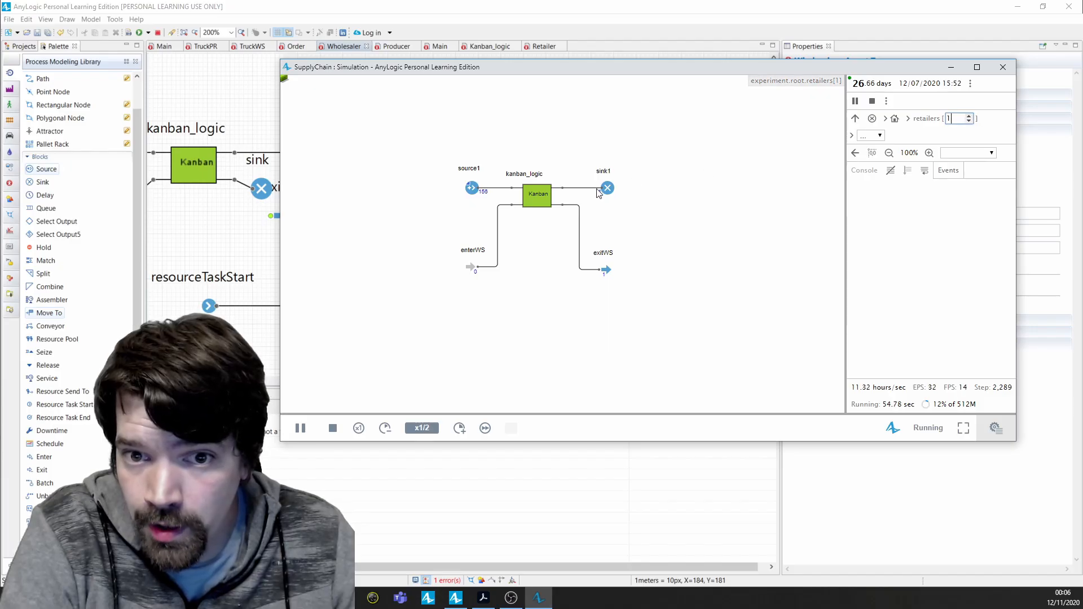
left_click(968, 116)
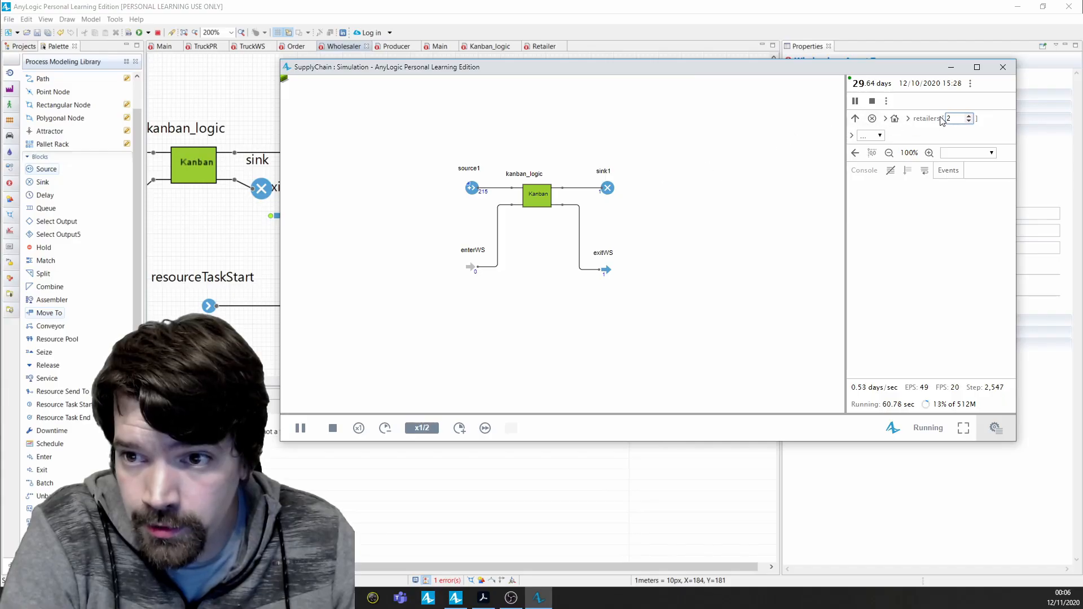
left_click(968, 115)
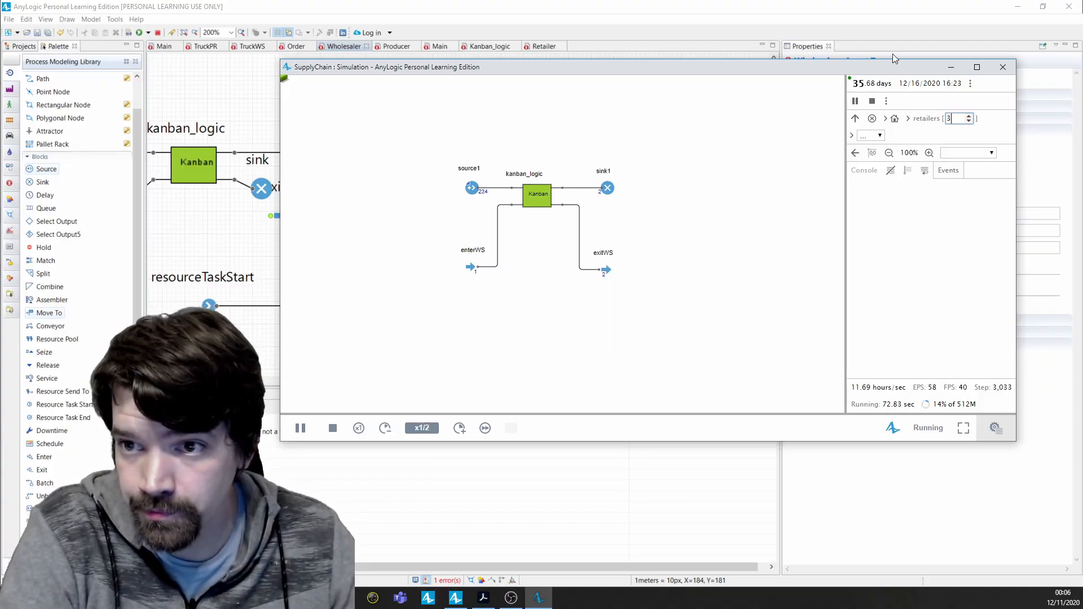
left_click(1002, 67)
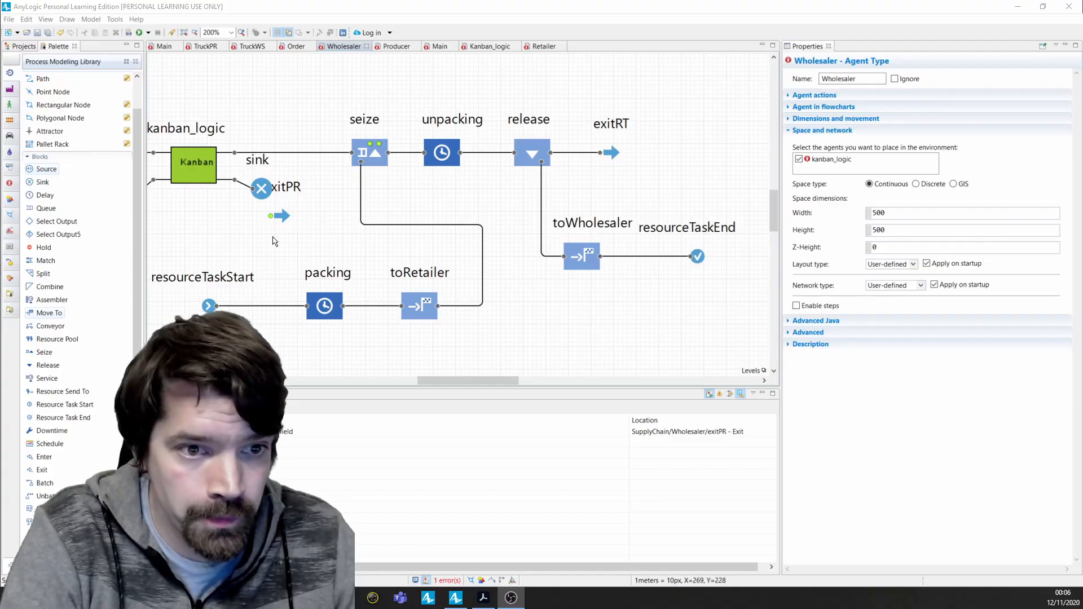
Delete the sink block at kanban_logic's lower output and the dangling connector12 from the Wholesaler
left_click(267, 194)
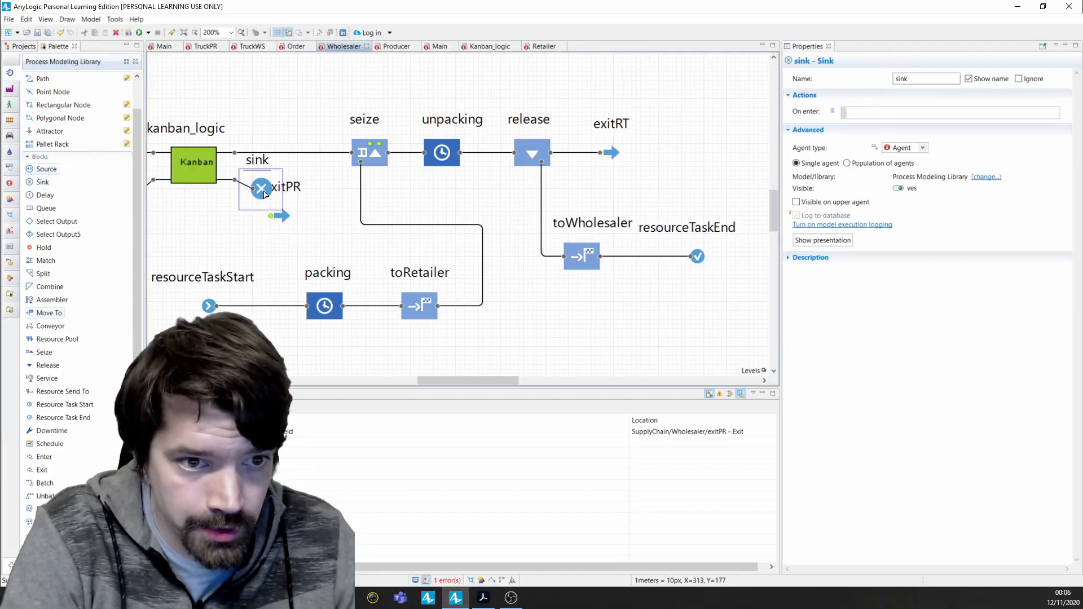
key("Delete")
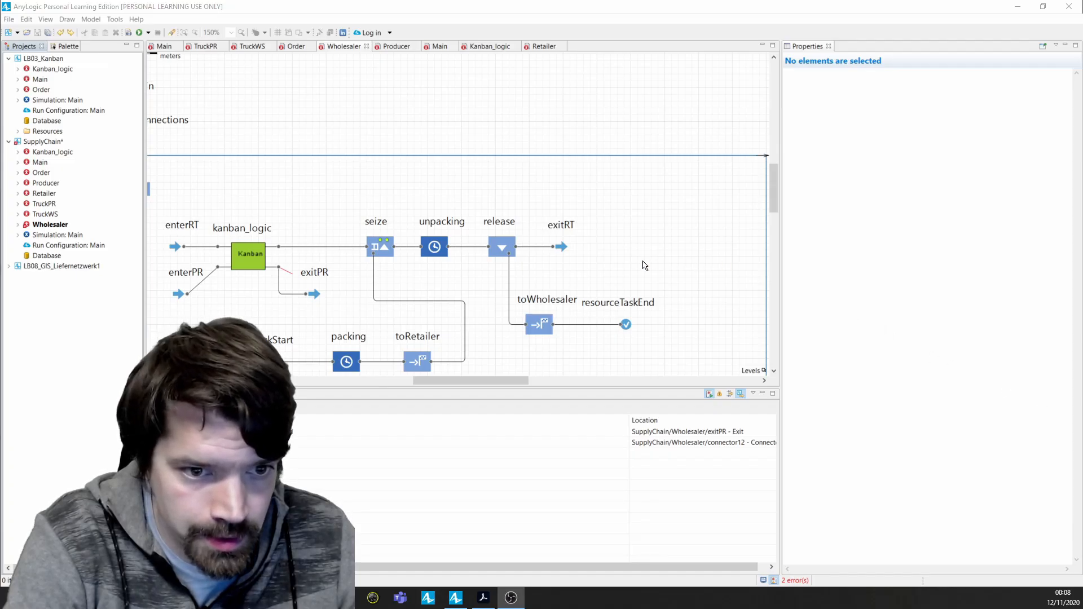
left_click(18, 225)
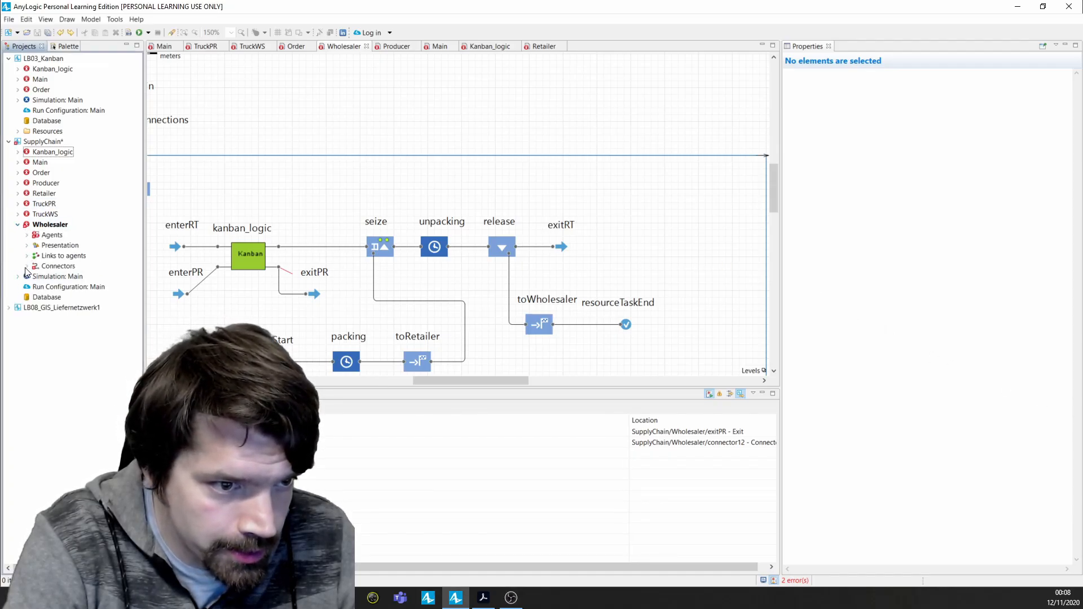
left_click(27, 266)
left_click(65, 319)
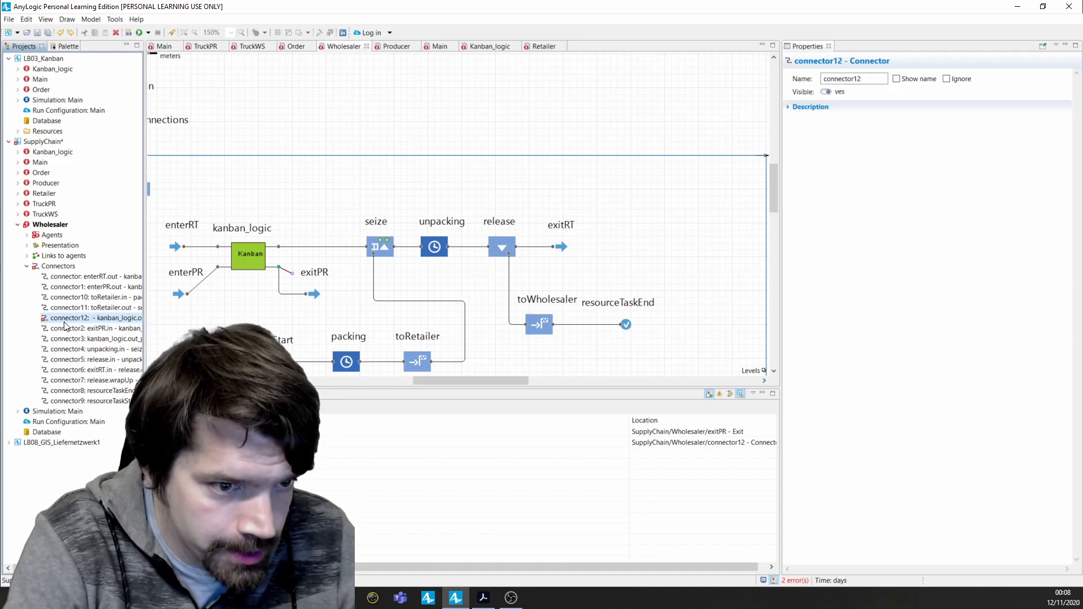
key("Delete")
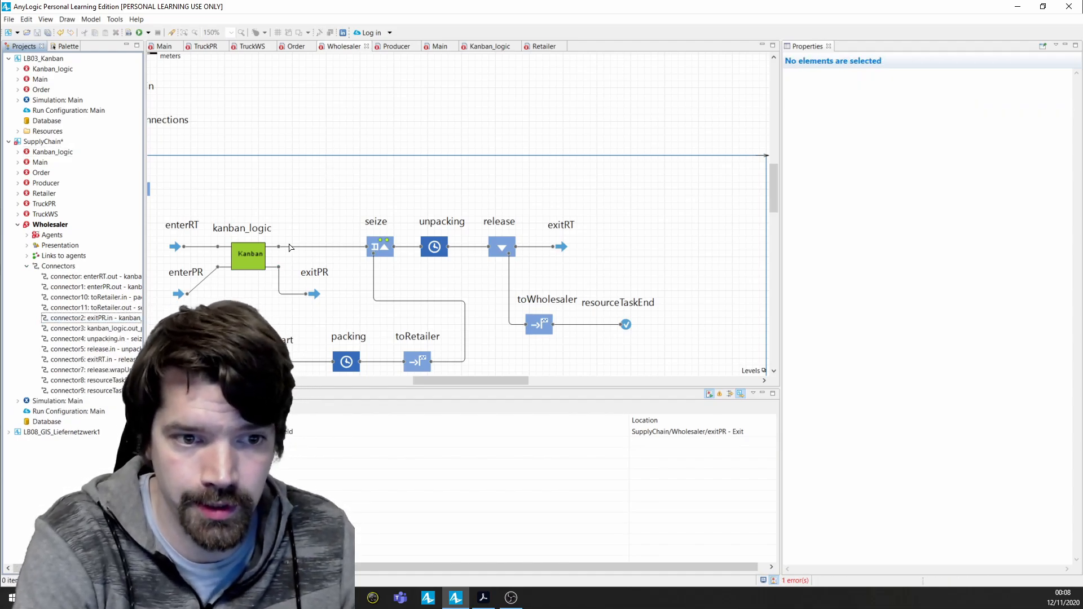
Save the SupplyChain model
scroll(331, 133, "down", 2)
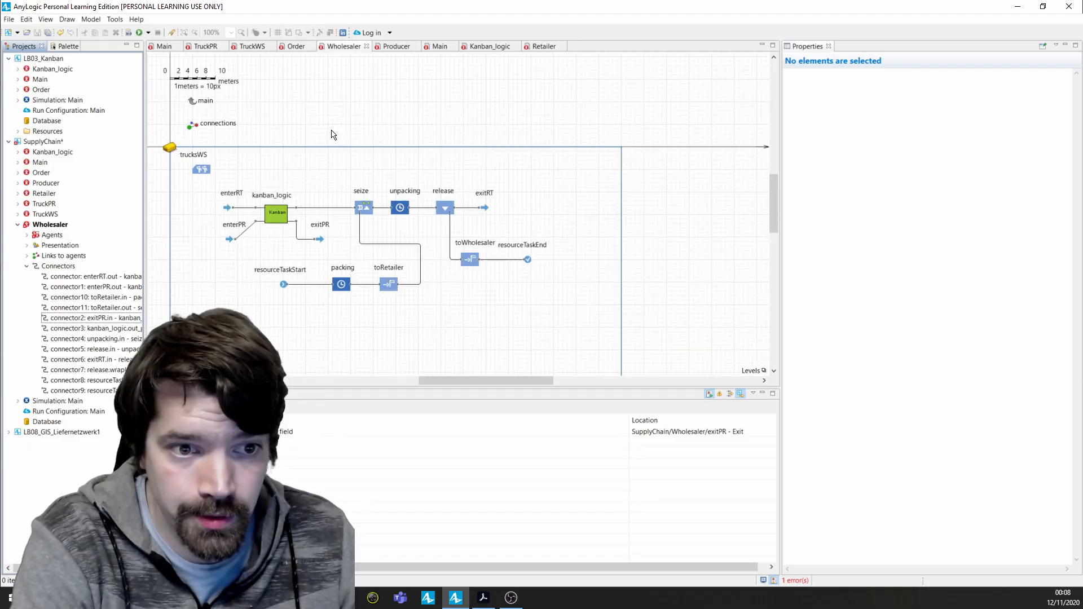
left_click(49, 140)
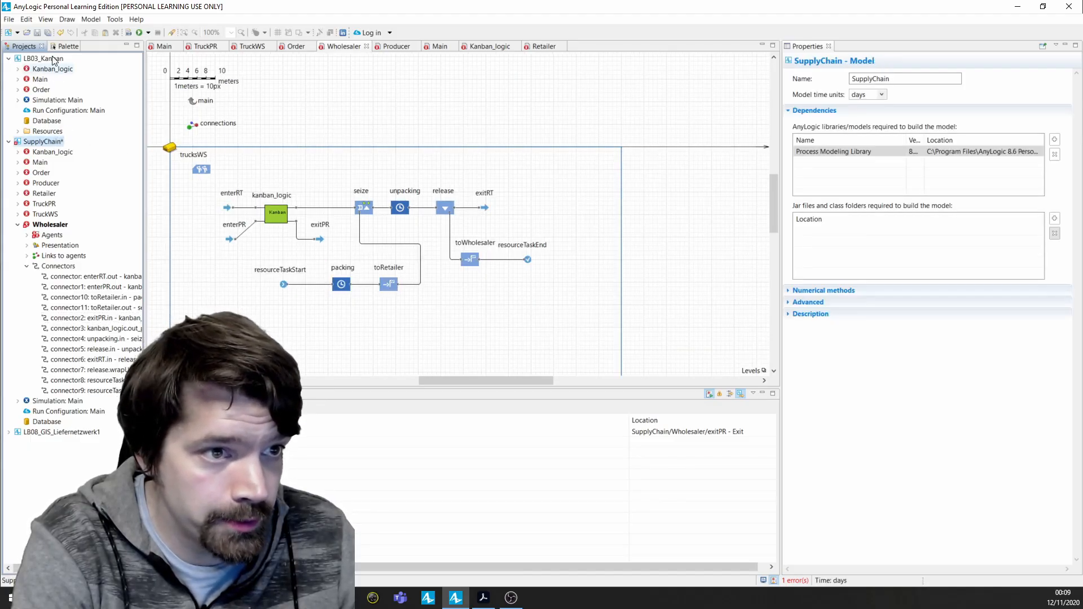
left_click(38, 33)
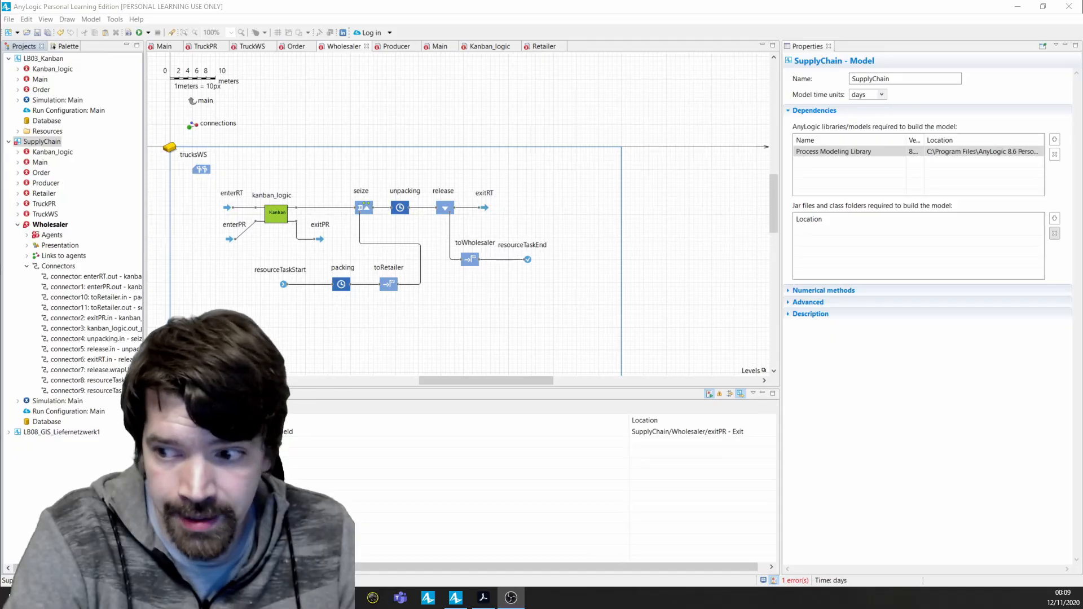
Copy the Wholesaler's whole flowchart except trucksWS into the Producer agent and place it below trucksPR
left_click(593, 339)
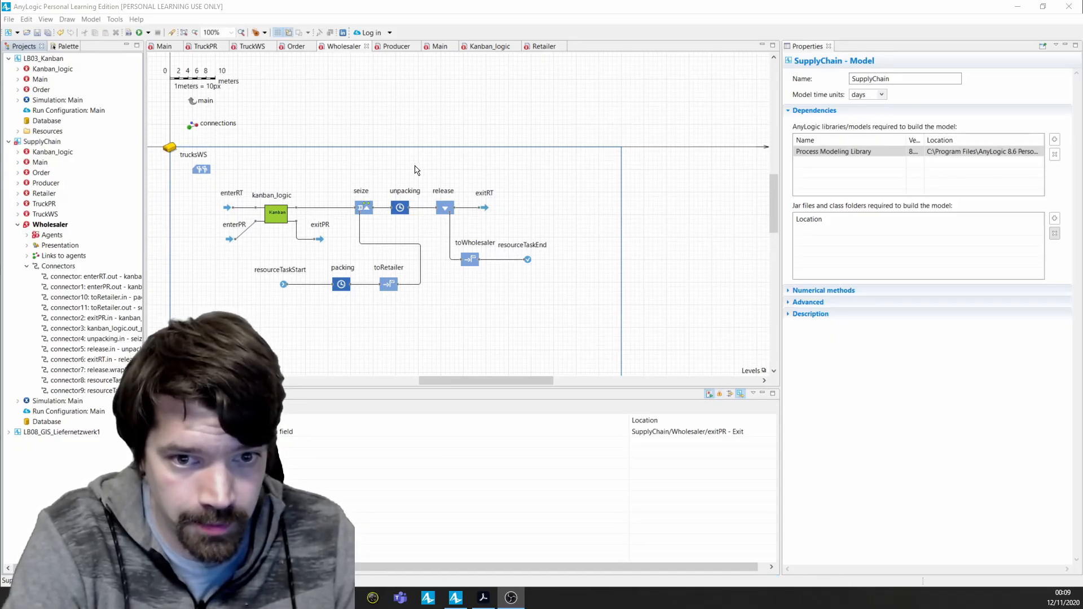
left_click(588, 287)
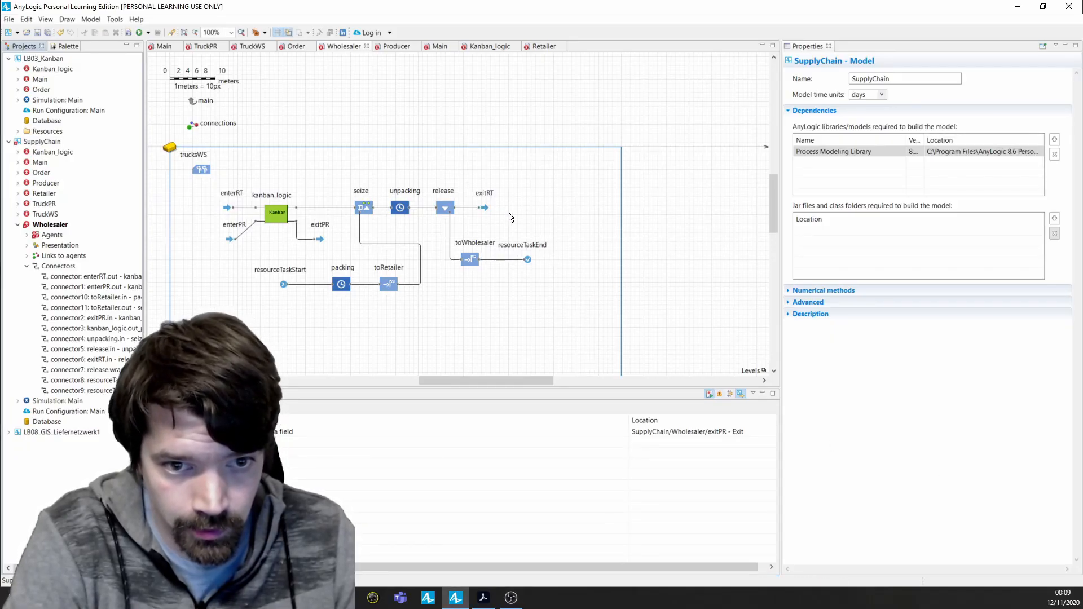
left_click(204, 187)
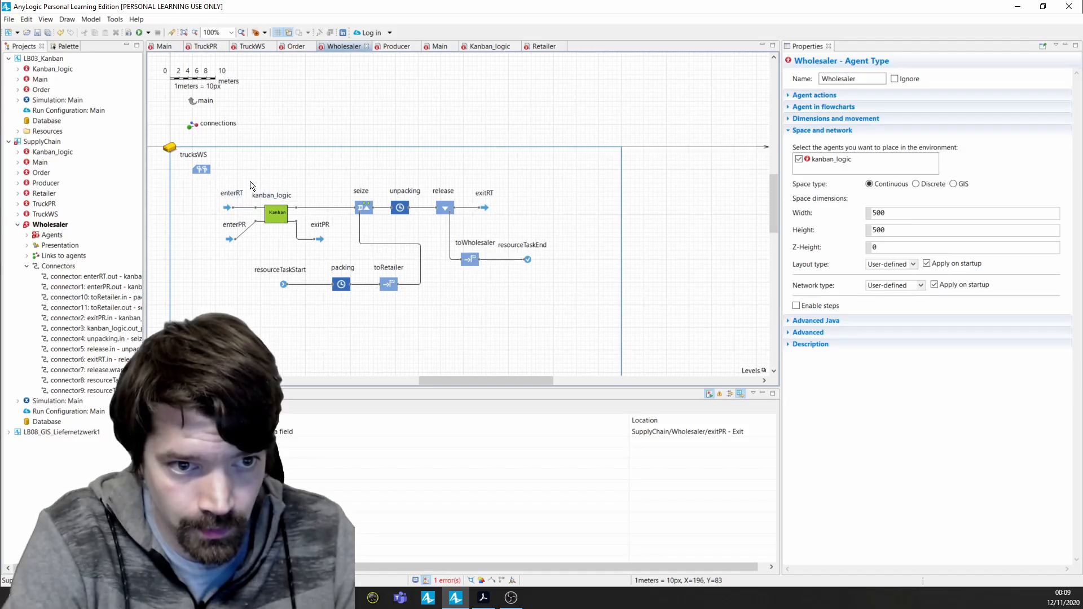
left_click_drag(206, 184, 583, 320)
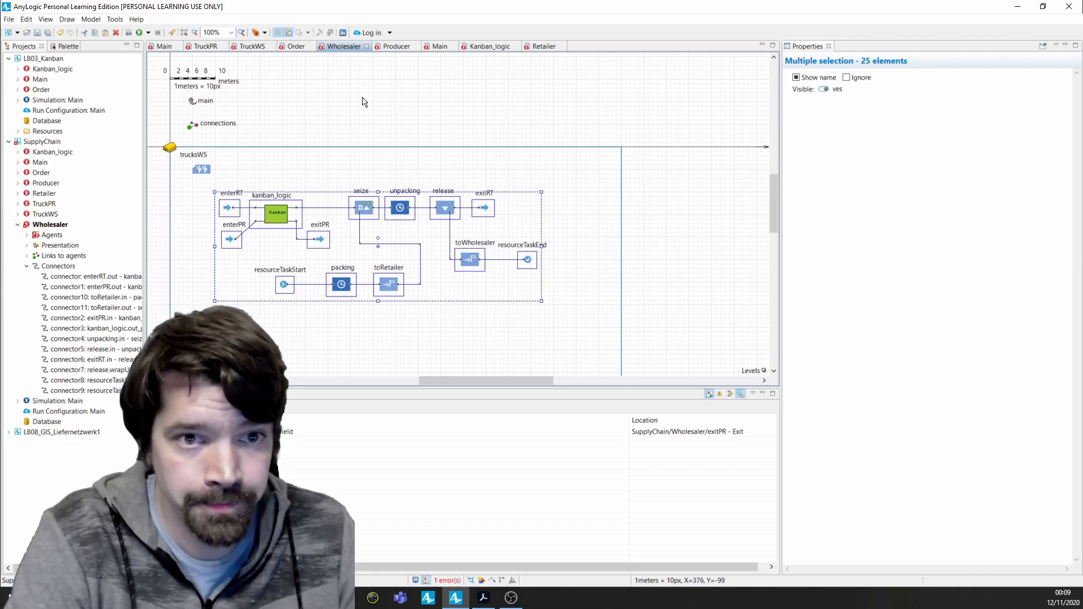
left_click(393, 46)
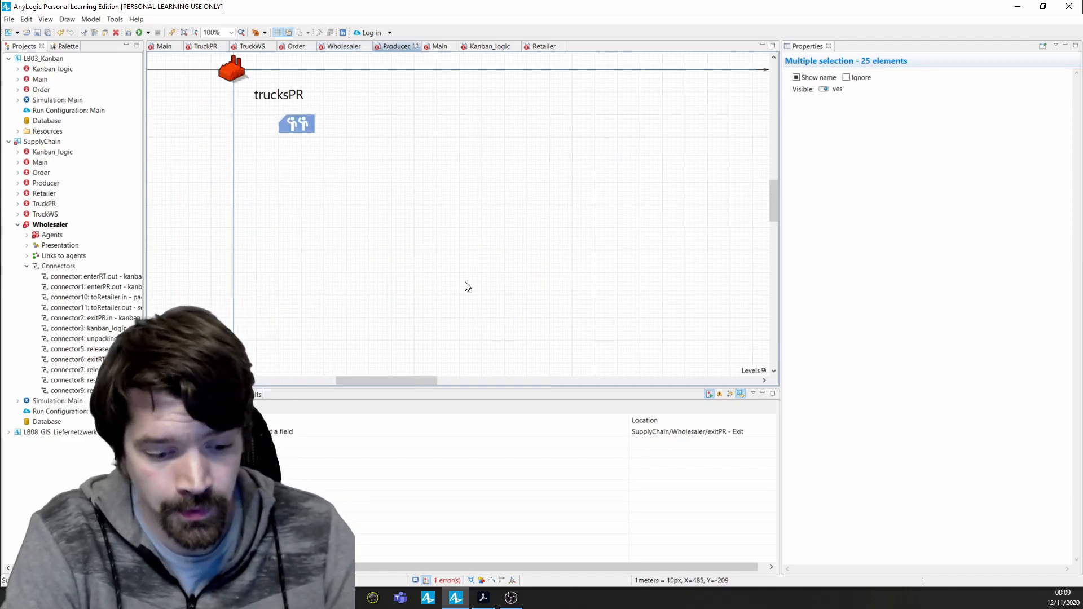
key("ctrl+v")
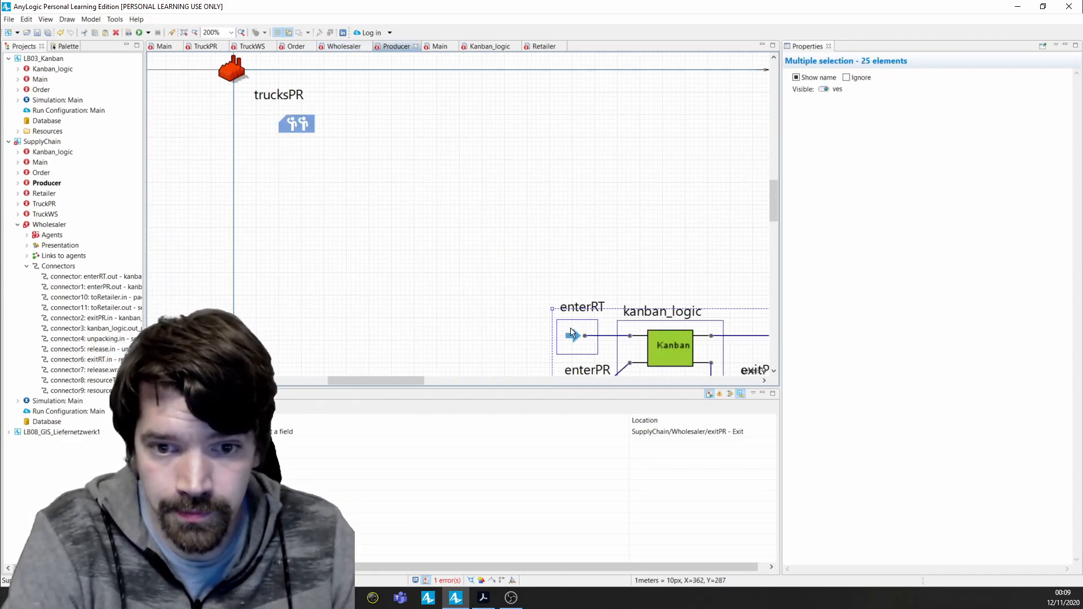
left_click_drag(666, 346, 361, 222)
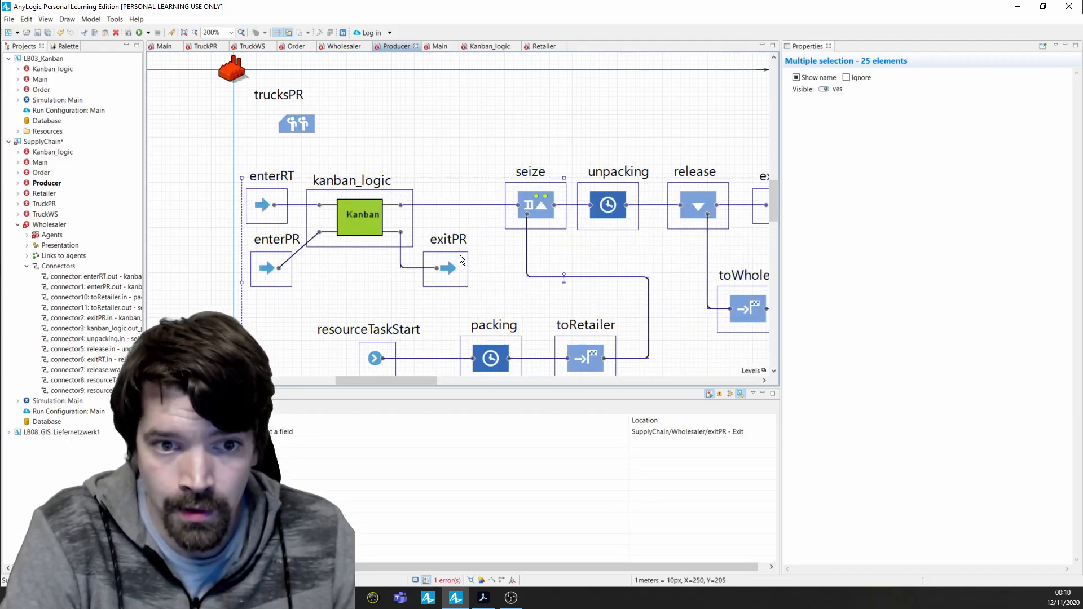
Move the Producer's resourceTaskStart, packing and toRetailer blocks above the main kanban row, beside trucksPR
scroll(508, 294, "down", 1)
scroll(511, 296, "down", 1)
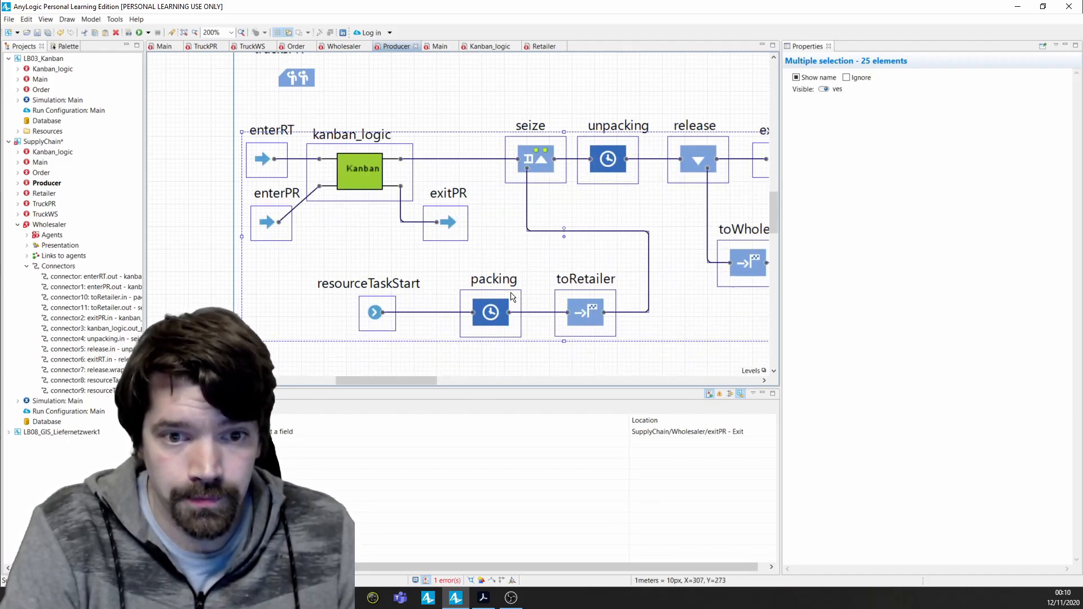
scroll(511, 296, "up", 1)
left_click(319, 291)
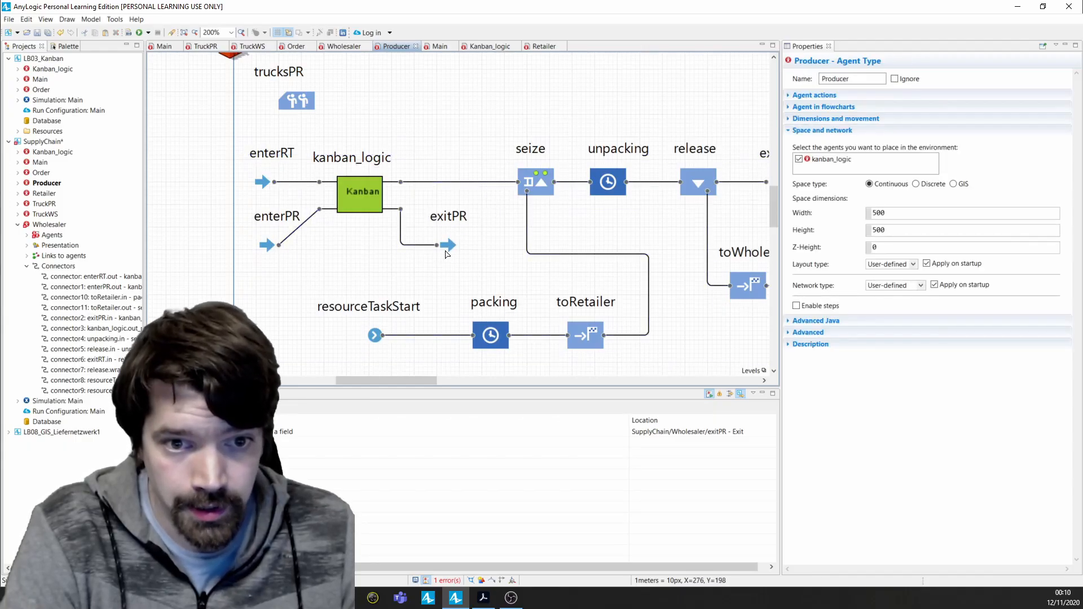
left_click_drag(303, 284, 637, 367)
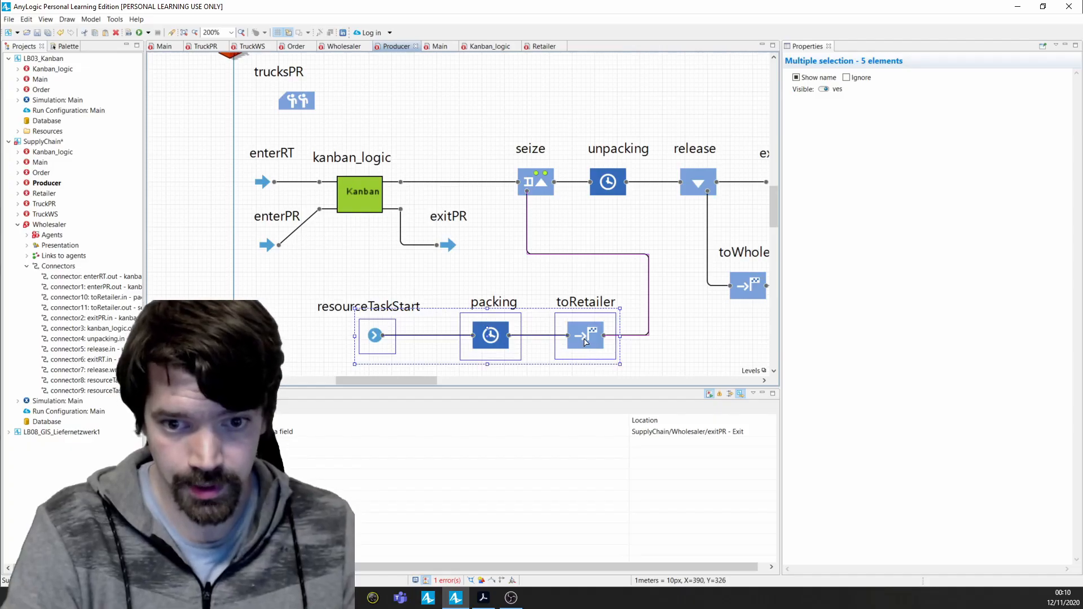
left_click_drag(585, 331, 573, 98)
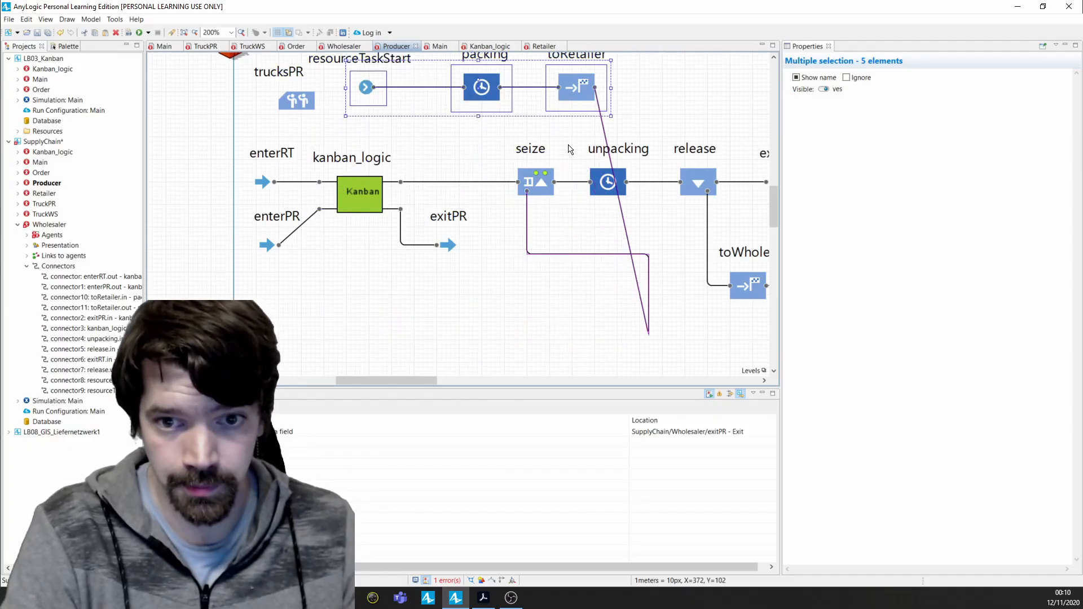
Replace the stray connector between the Producer's seize and toRetailer blocks with one routed between the two rows, from seize's lower port to toRetailer's output
left_click(609, 255)
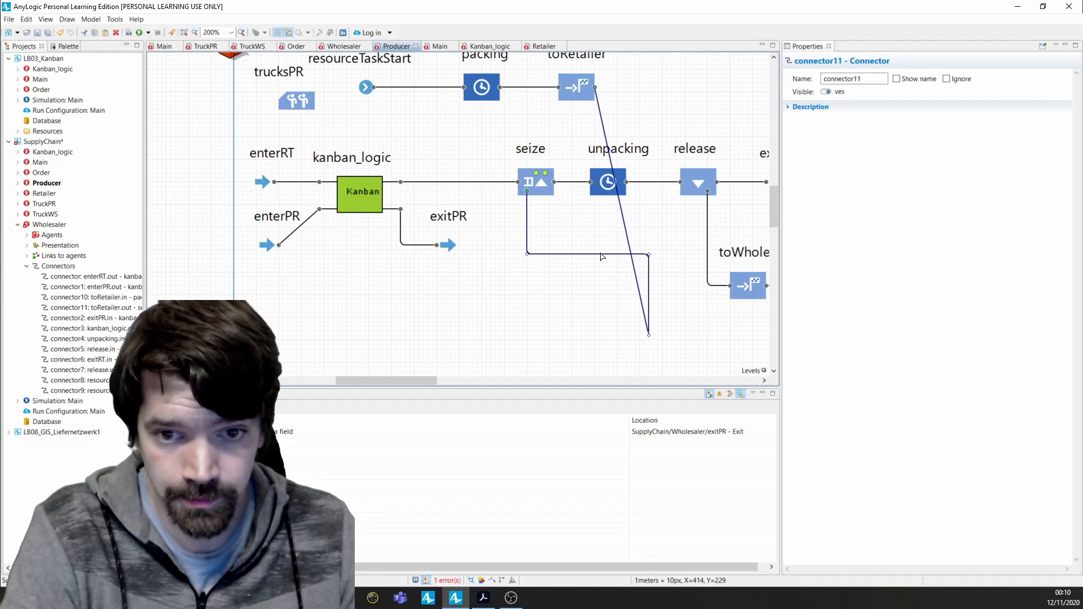
key("Delete")
left_click(528, 195)
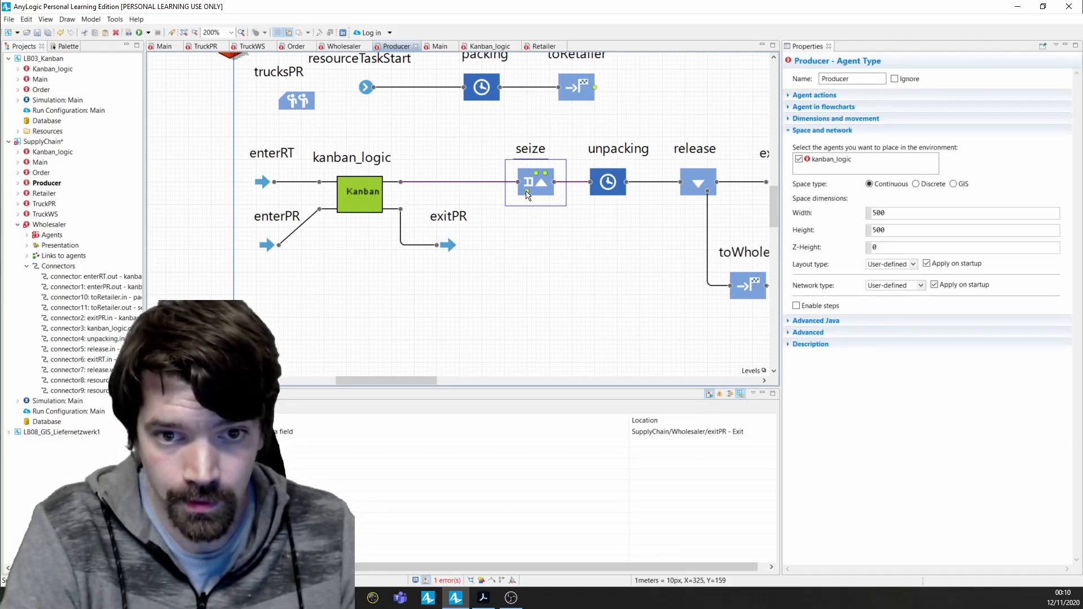
left_click(528, 195)
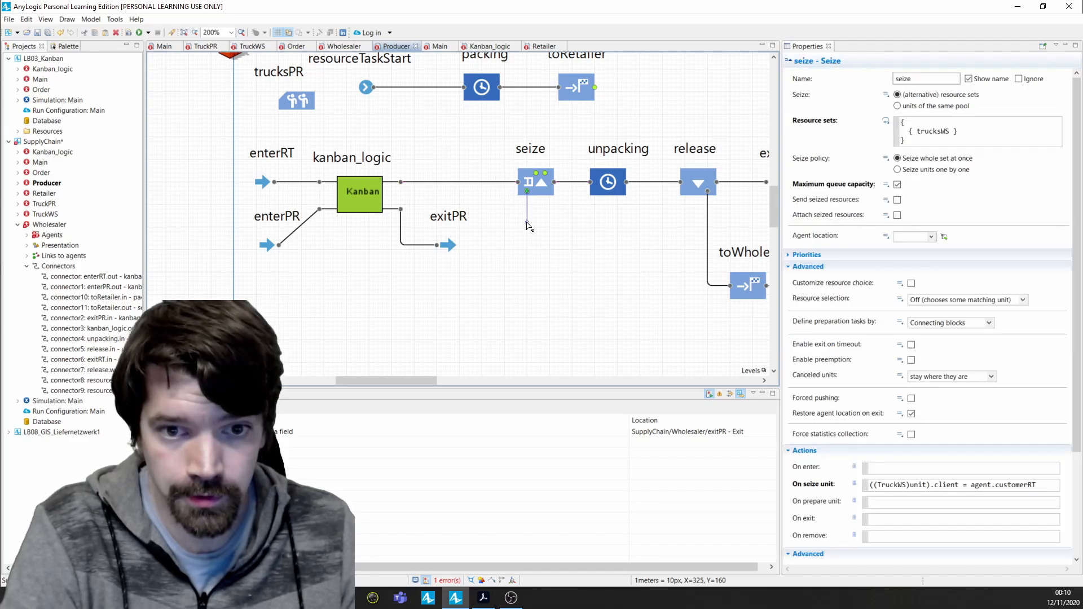
left_click(501, 124)
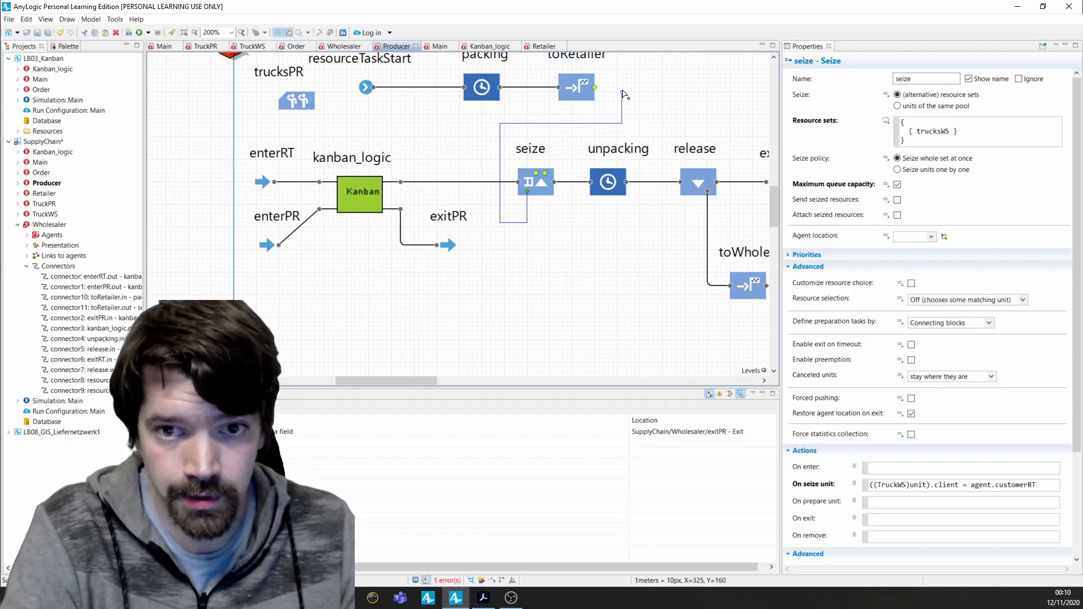
left_click(596, 89)
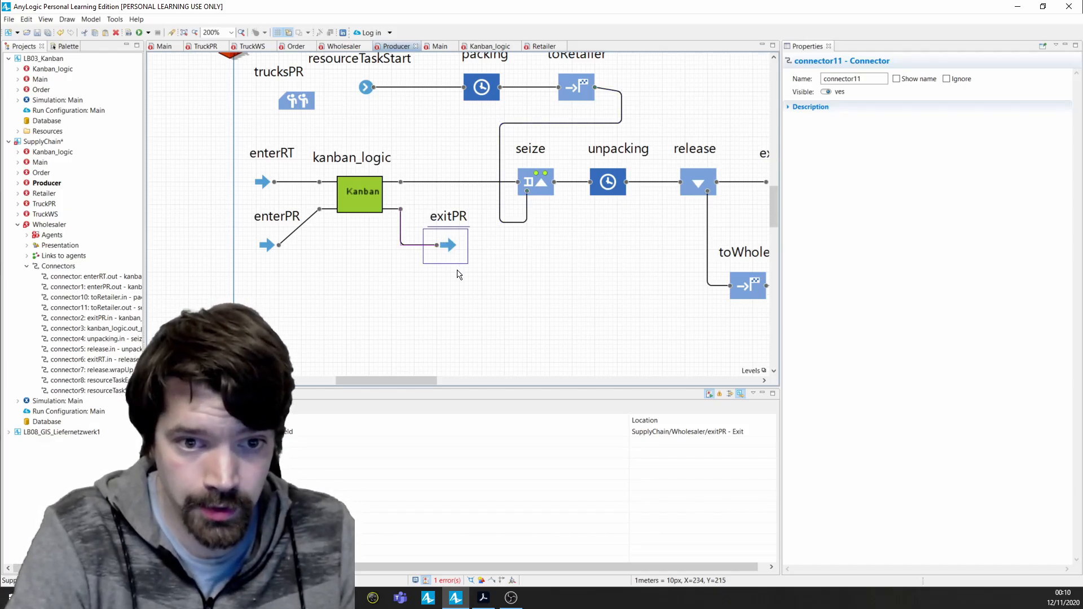
Delete the exitPR and enterPR blocks from the Producer along with the connectors left dangling at kanban_logic's lower ports
key("Delete")
left_click(407, 246)
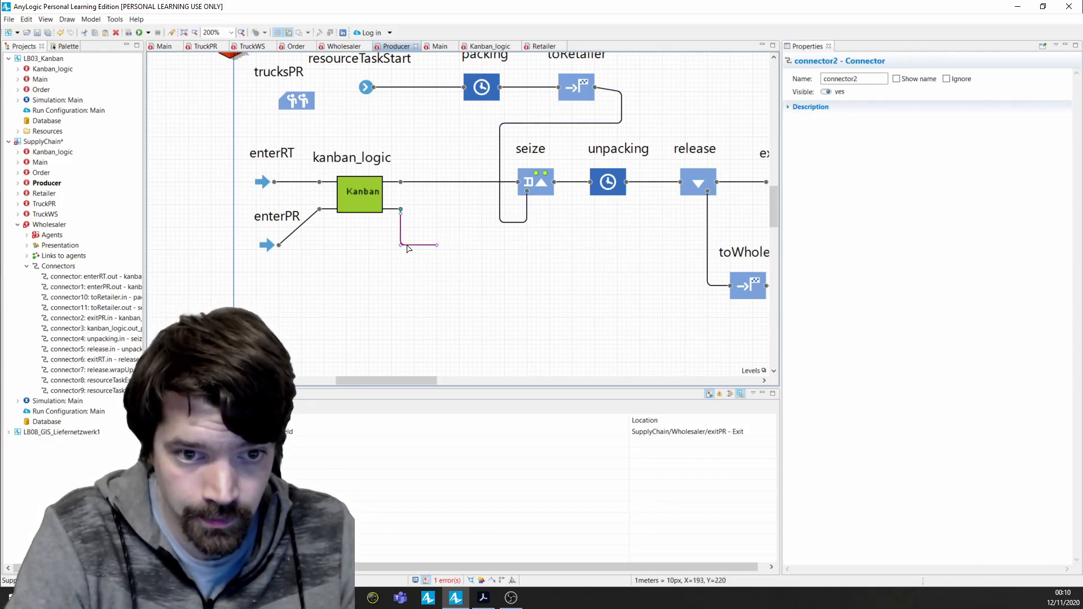
key("Delete")
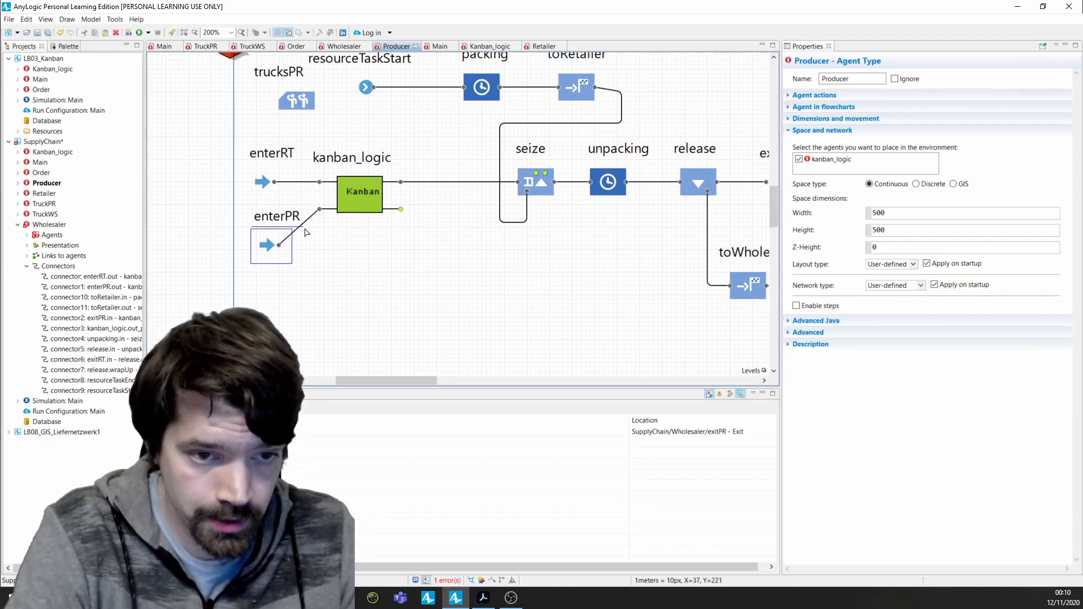
left_click(268, 250)
key("Delete")
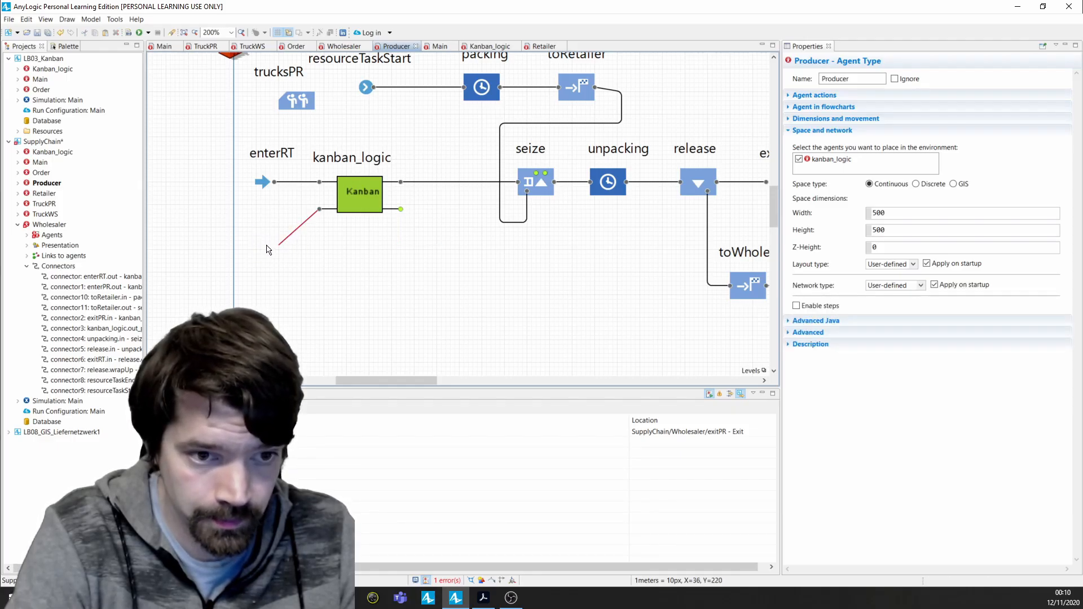
left_click(298, 233)
key("Delete")
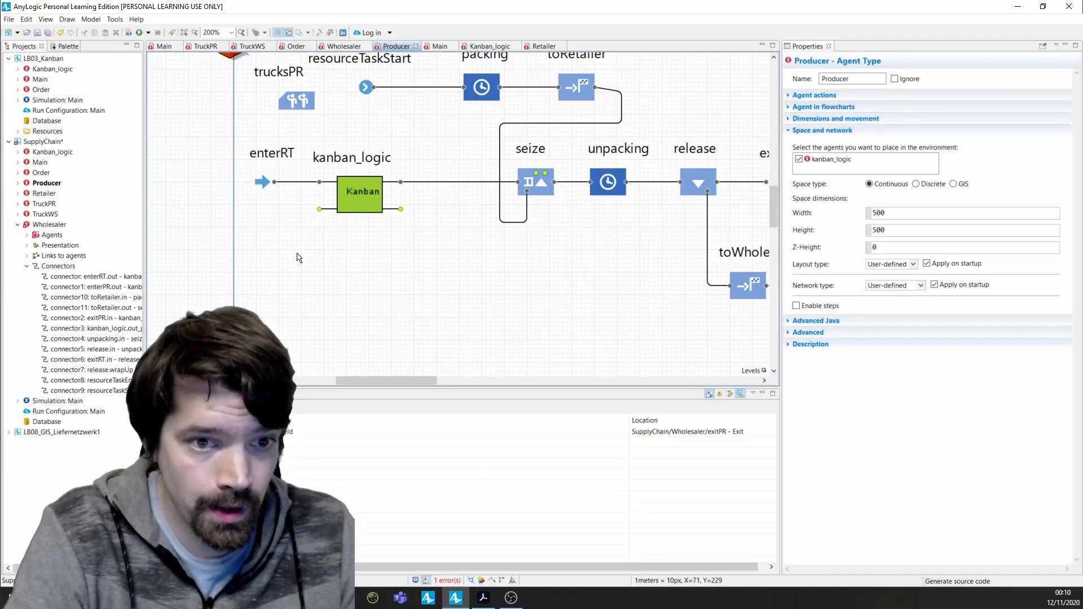
Add a Queue block below kanban_logic in the Producer and name it queue_station_1
left_click(68, 46)
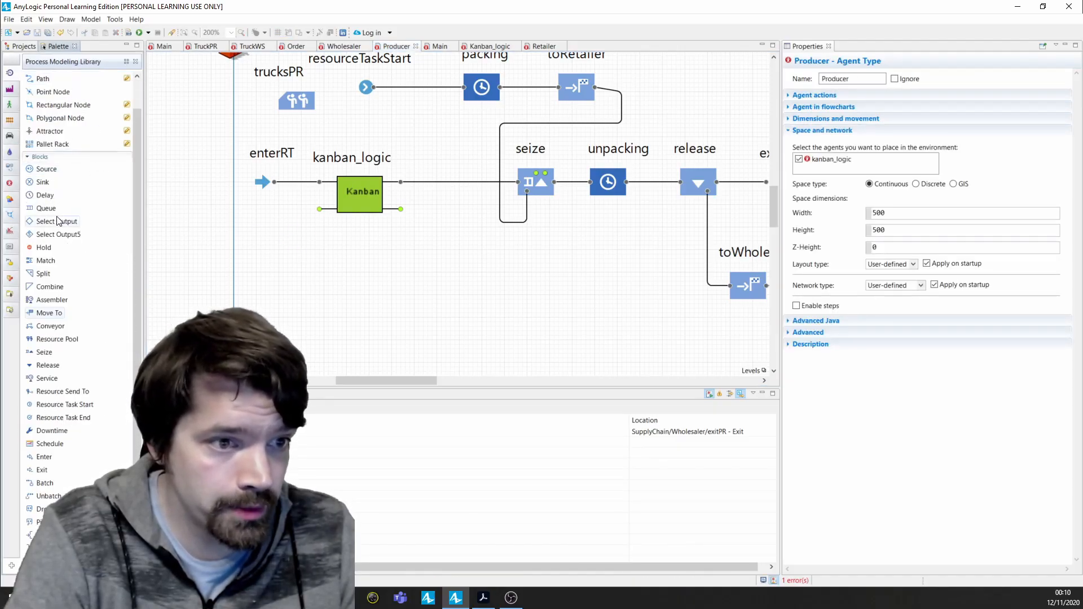
left_click_drag(46, 210, 306, 322)
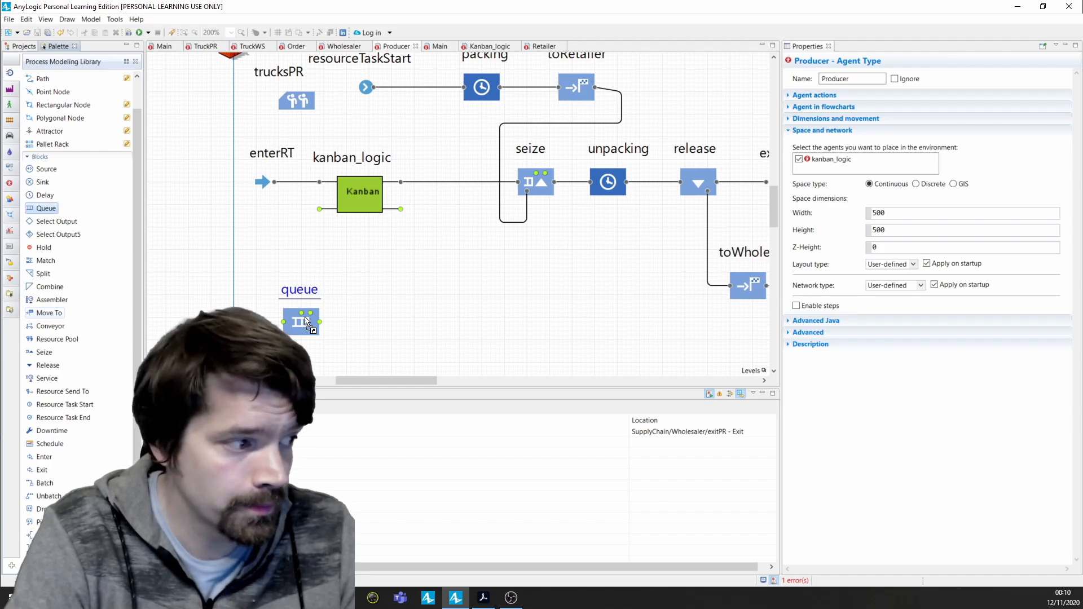
double_click(318, 290)
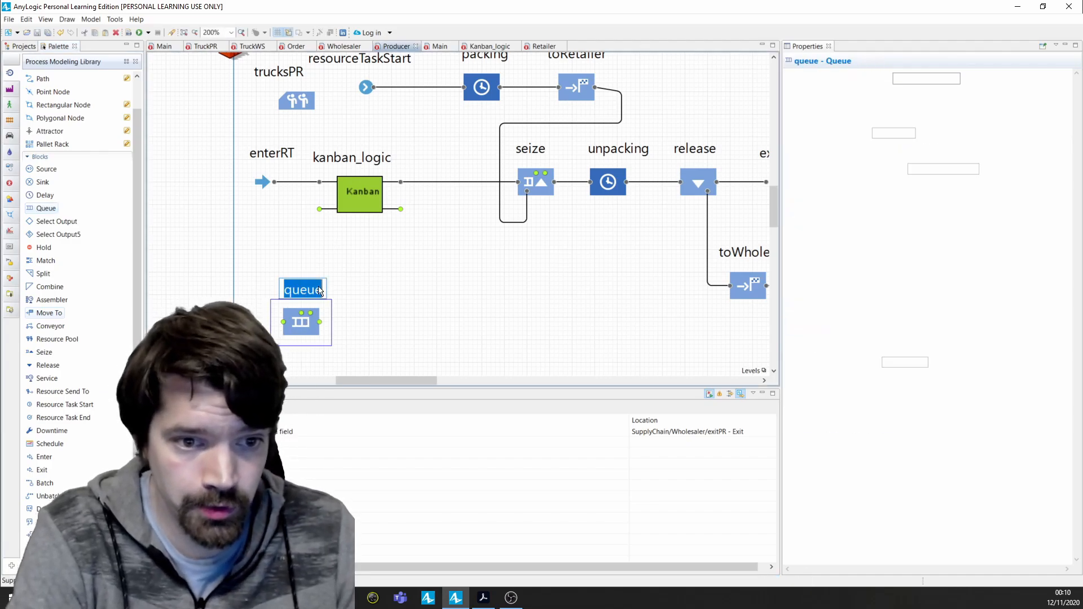
left_click(325, 297)
type("_")
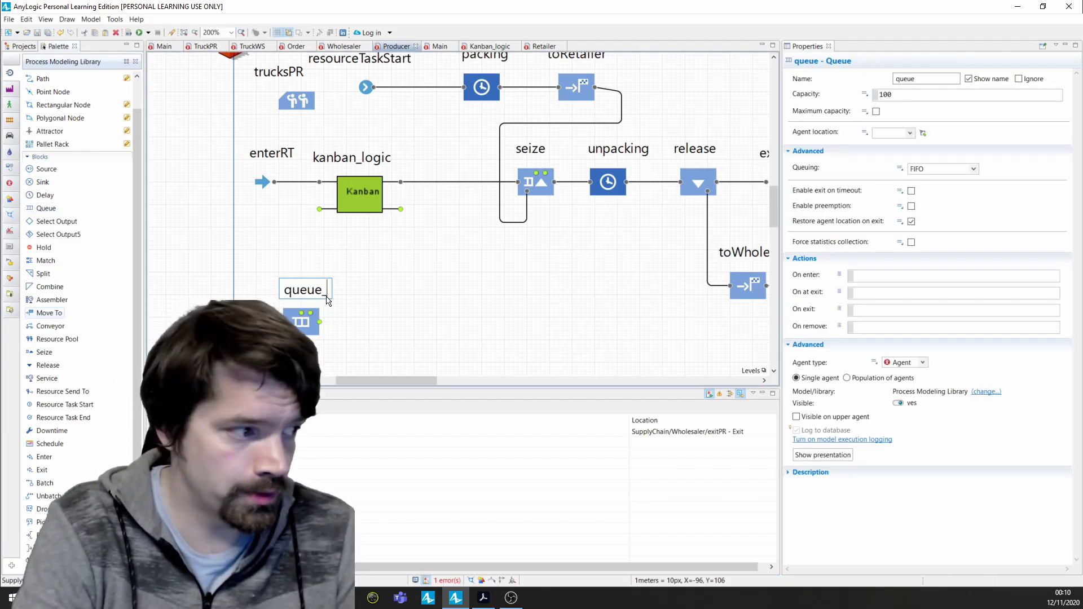
type("station_1")
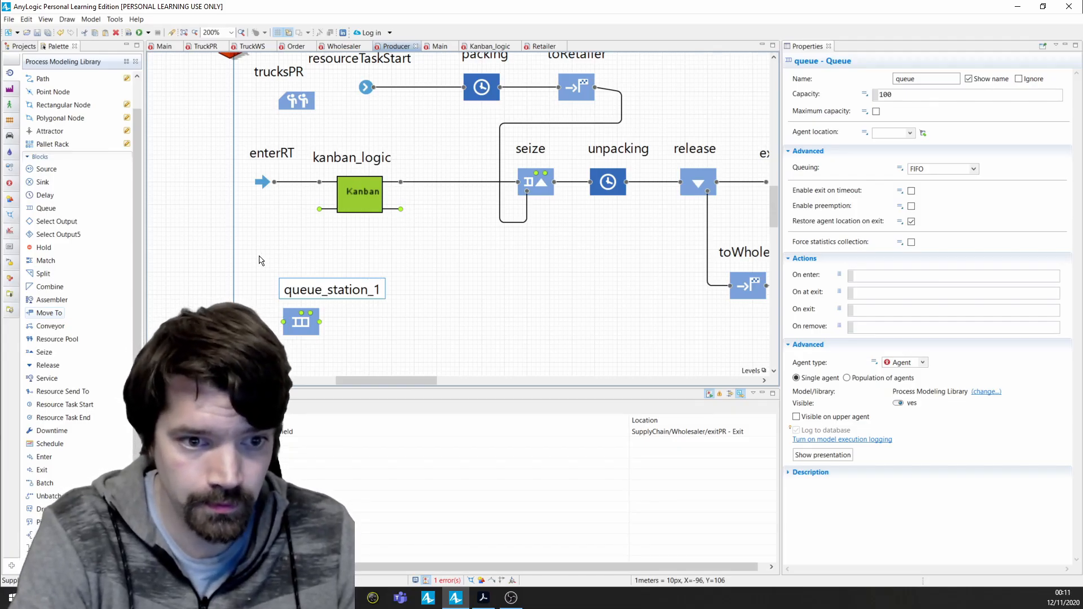
key("Return")
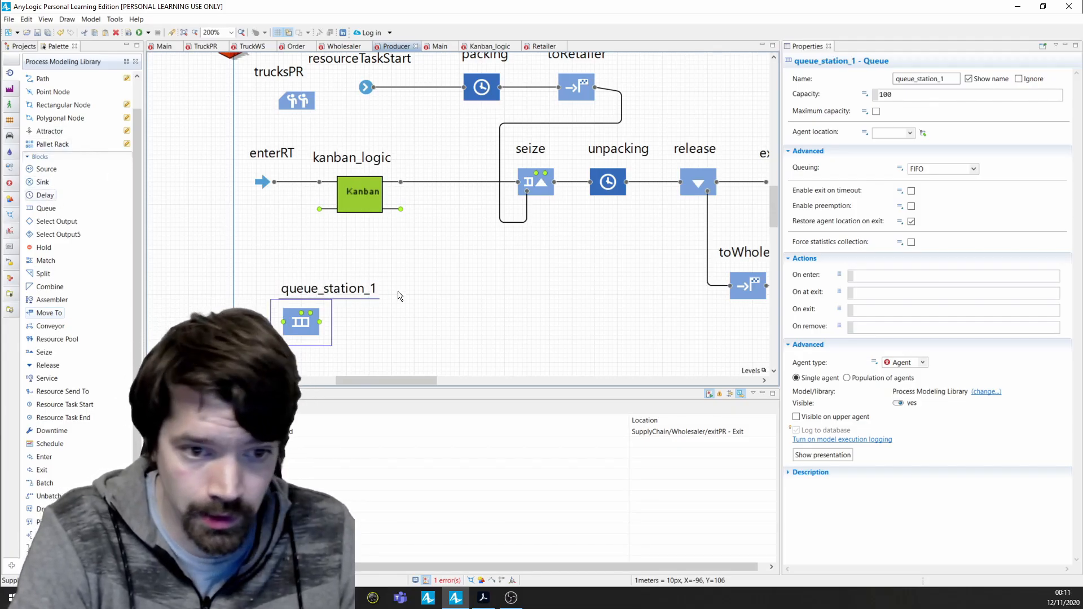
Add a Delay block beside queue_station_1 and name it procesing_station_1
left_click(433, 327)
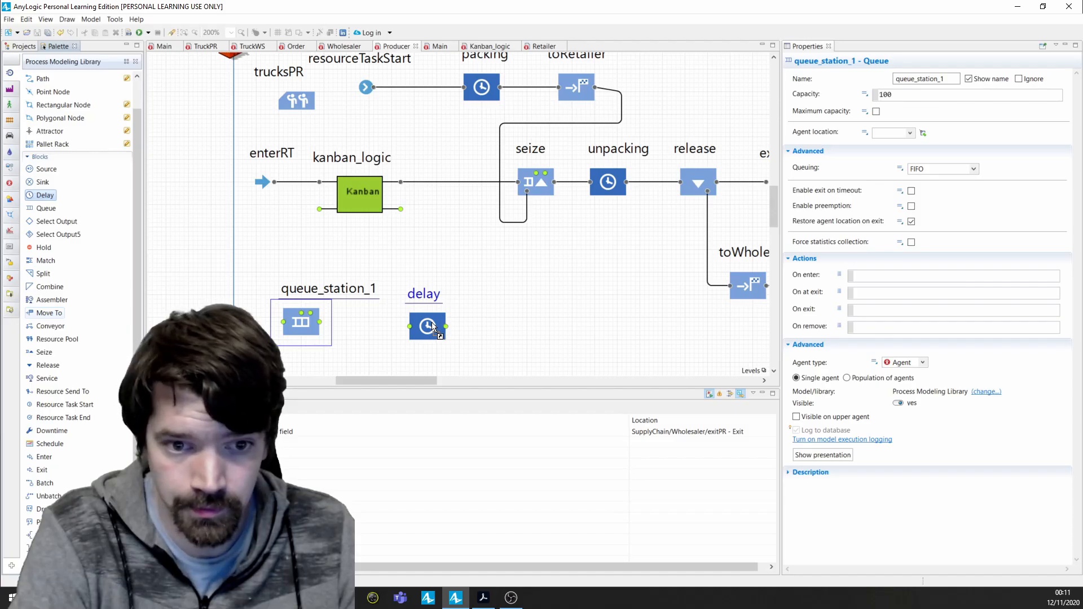
left_click(432, 327)
double_click(424, 293)
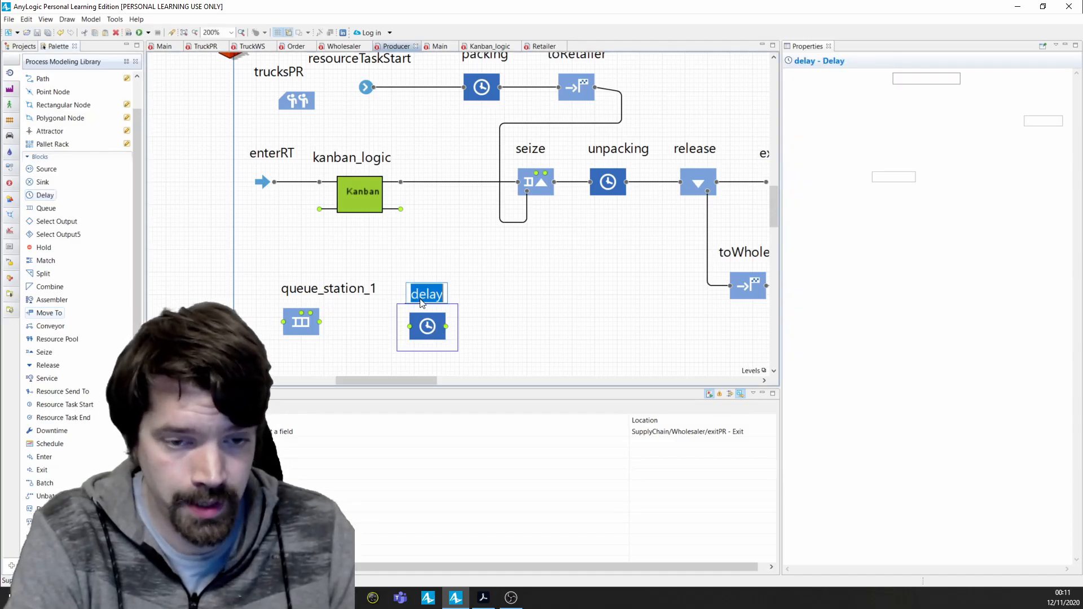
type("procesi")
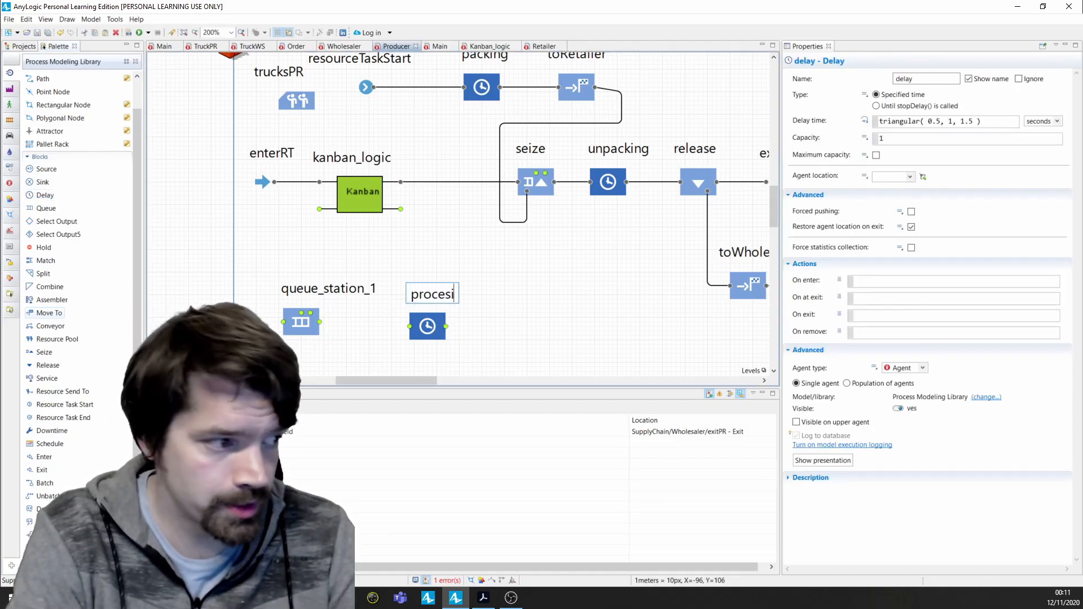
type("ng_station")
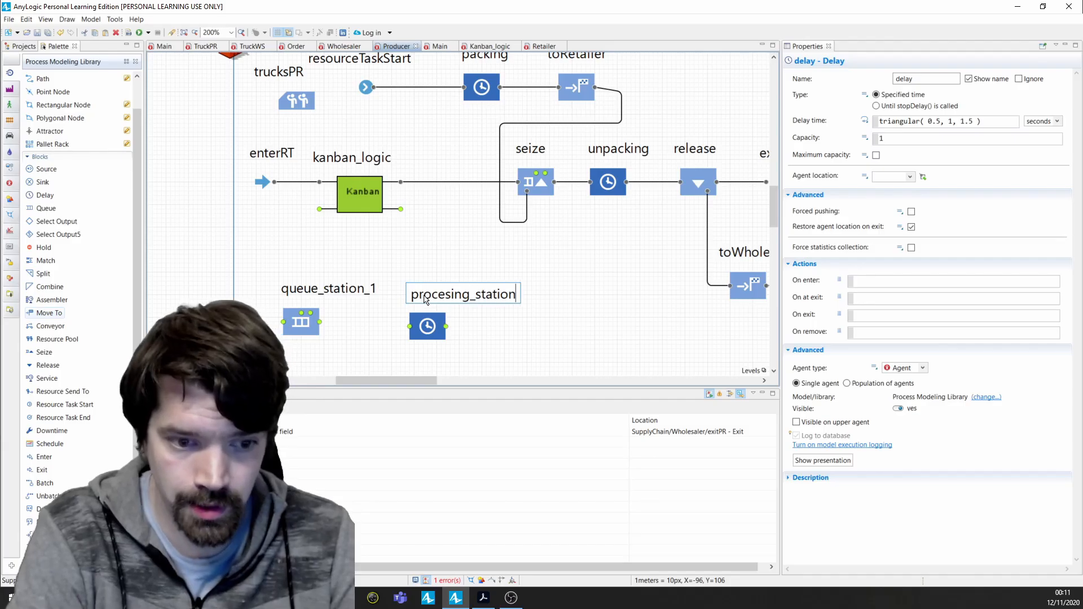
type("_1")
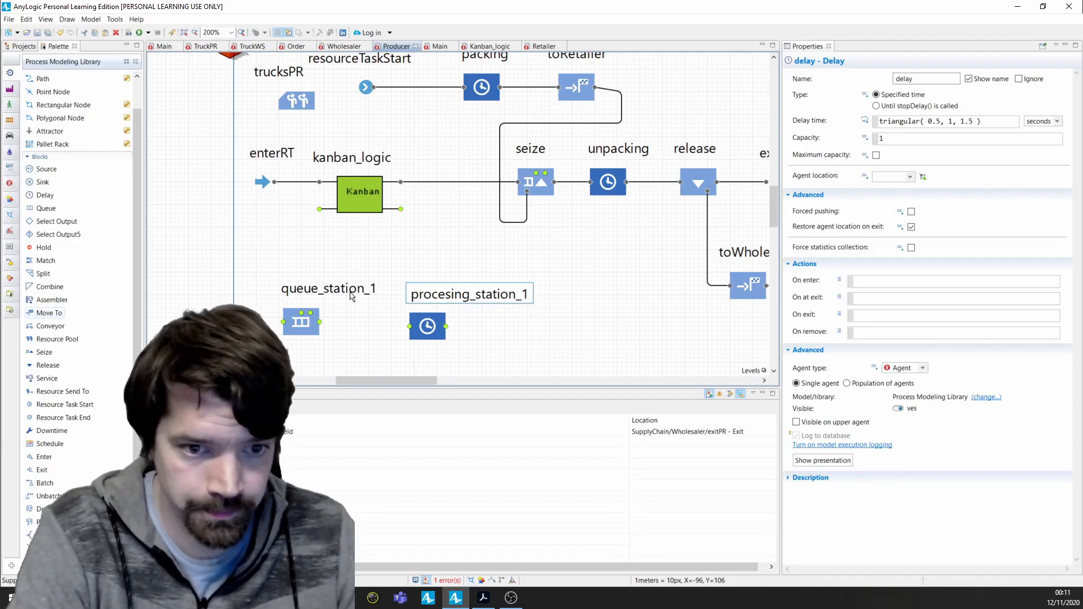
key("Return")
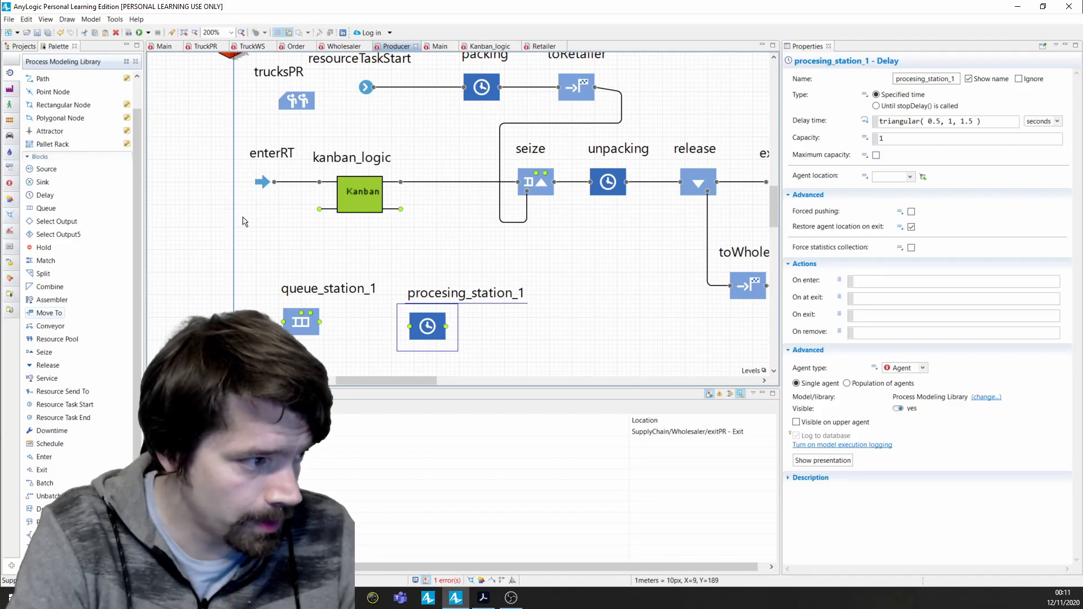
Draw a connector from kanban_logic's lower output to queue_station_1's input, and connect queue_station_1's output to procesing_station_1
left_click(404, 213)
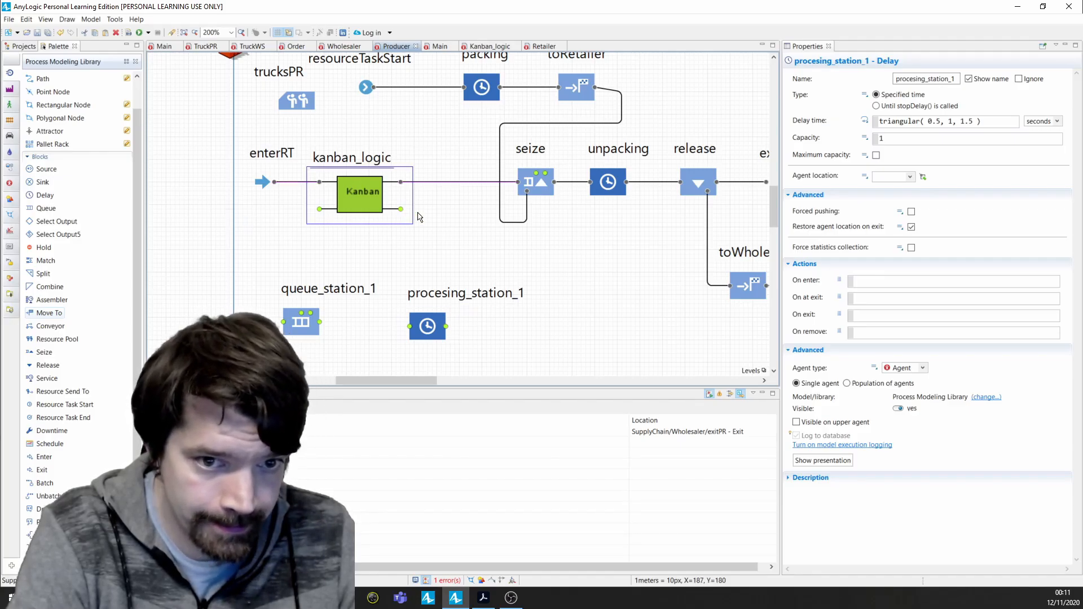
left_click(452, 223)
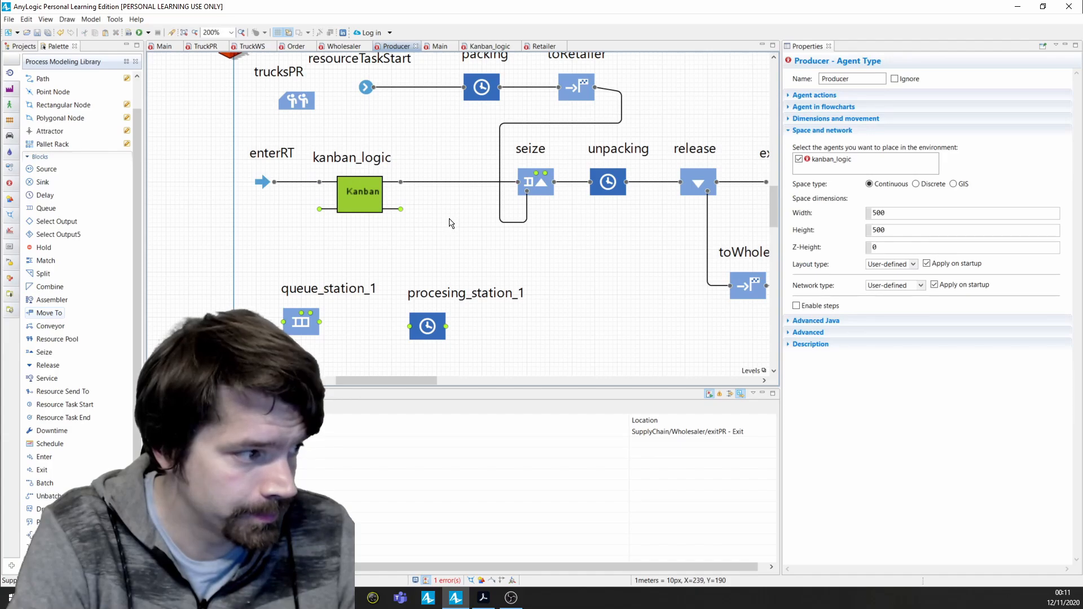
left_click(404, 213)
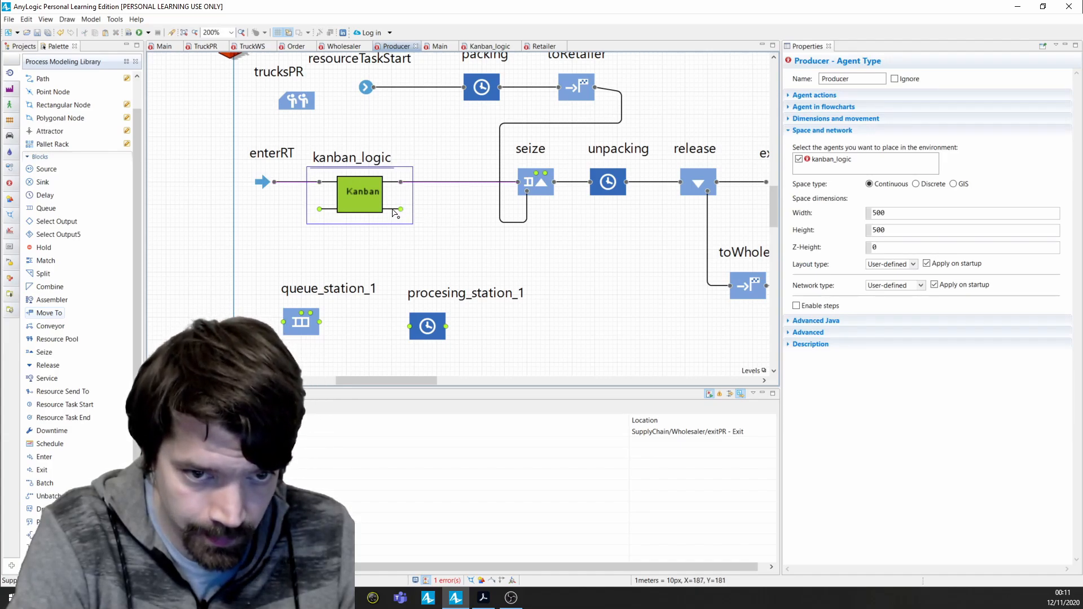
left_click(428, 250)
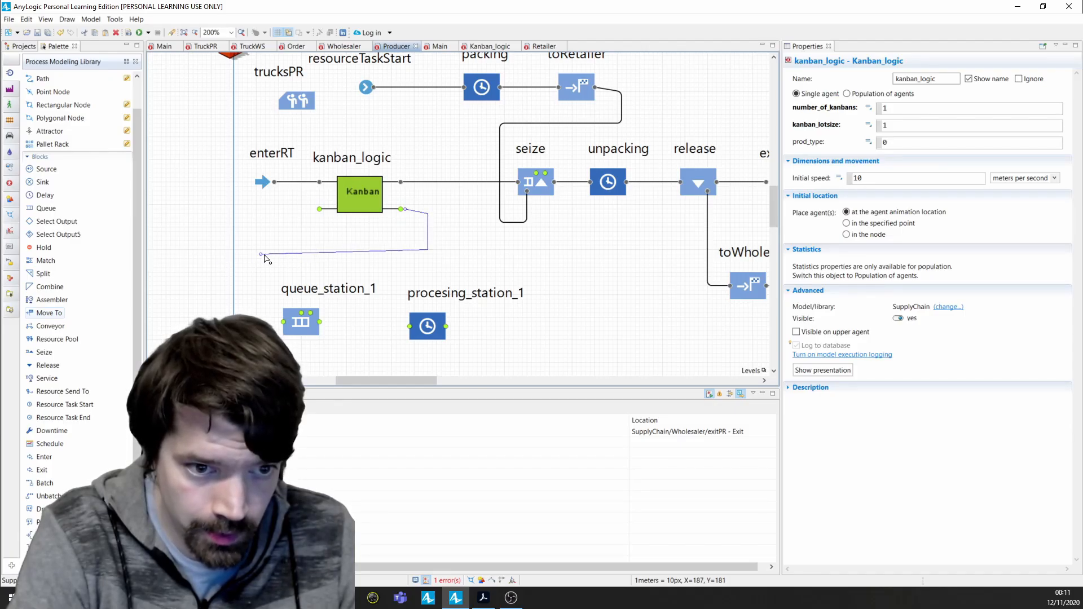
left_click(282, 325)
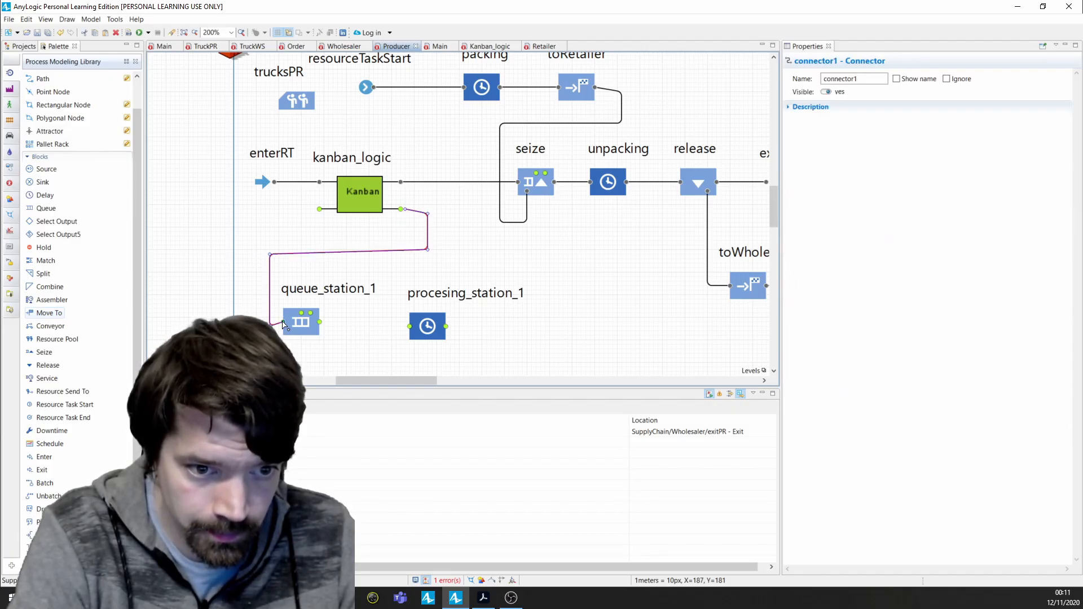
double_click(322, 323)
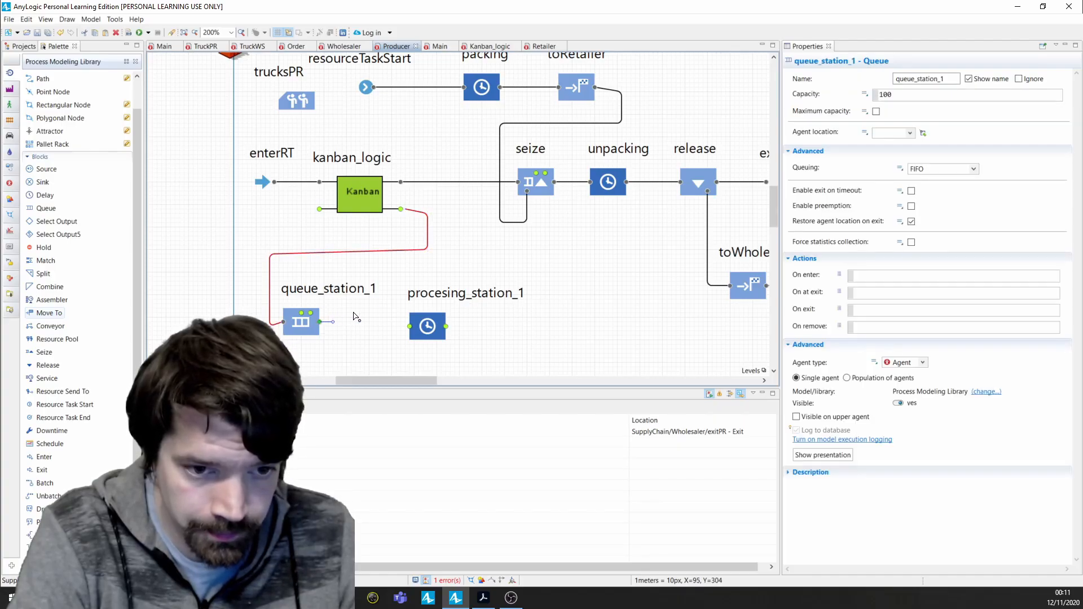
left_click(410, 326)
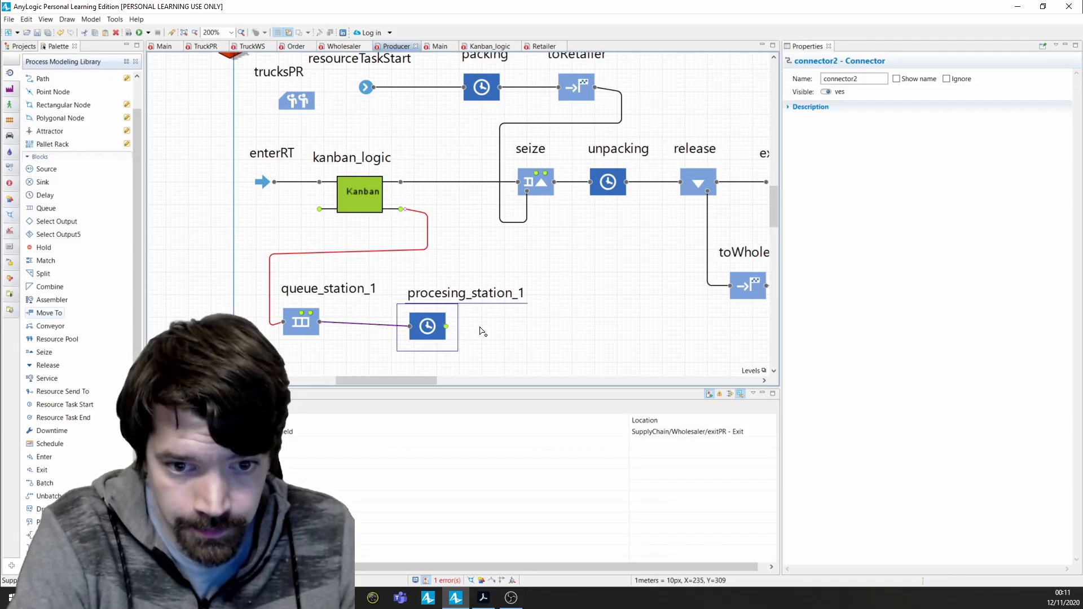
Route procesing_station_1's output back to kanban_logic's lower input, and attach the loose end of connector1 to kanban_logic's lower output
double_click(446, 326)
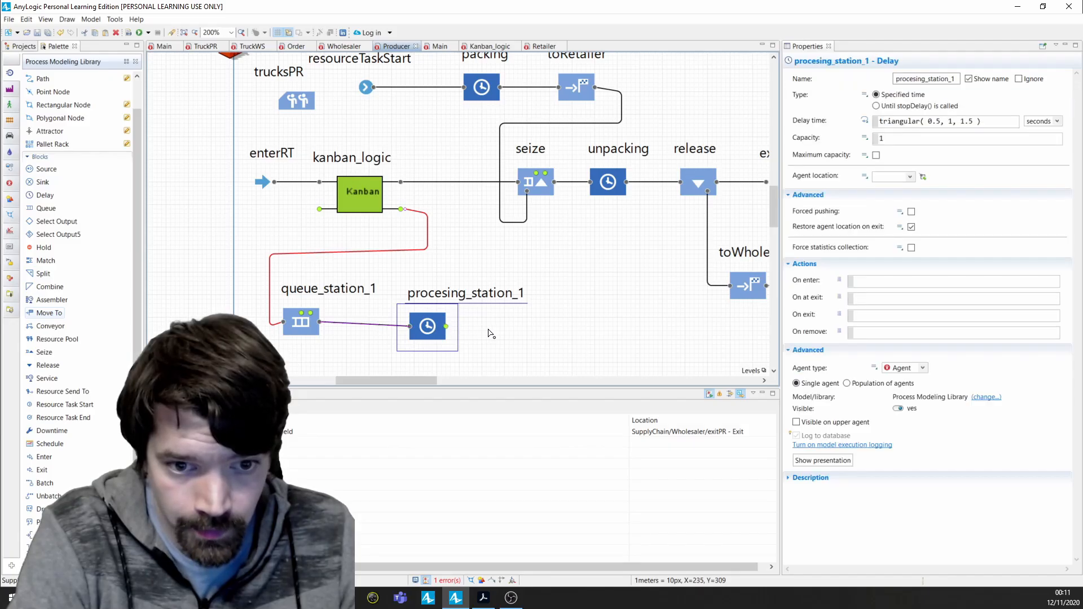
left_click(478, 362)
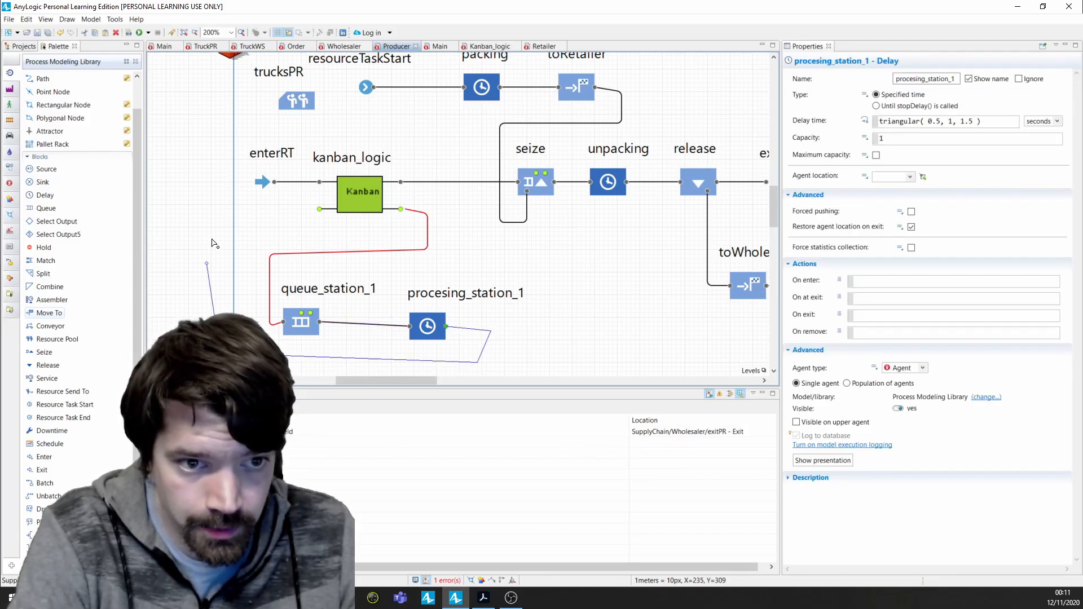
left_click(224, 205)
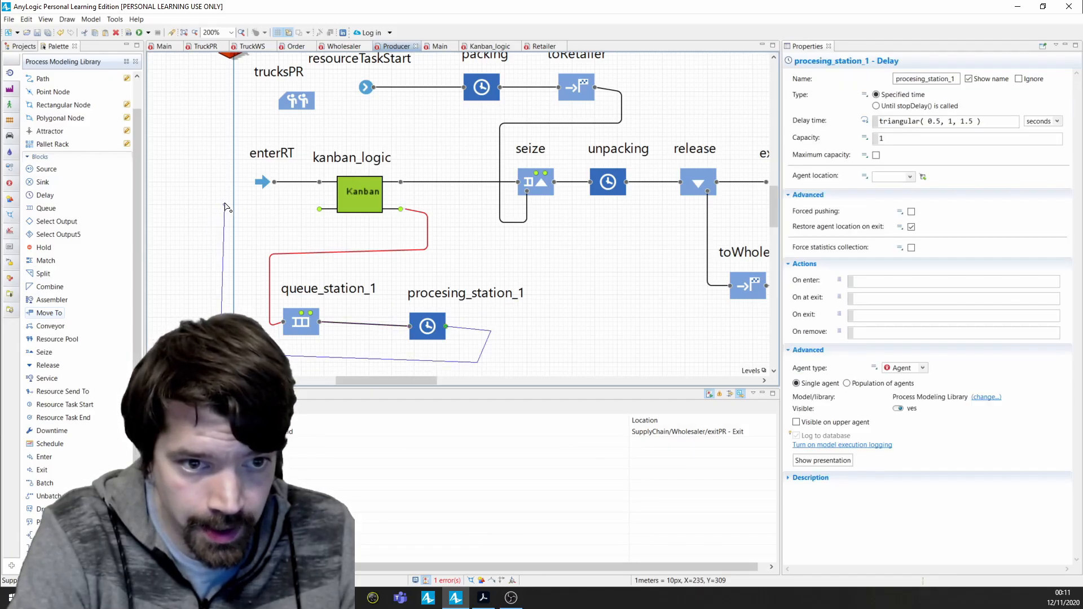
left_click(320, 209)
left_click(418, 213)
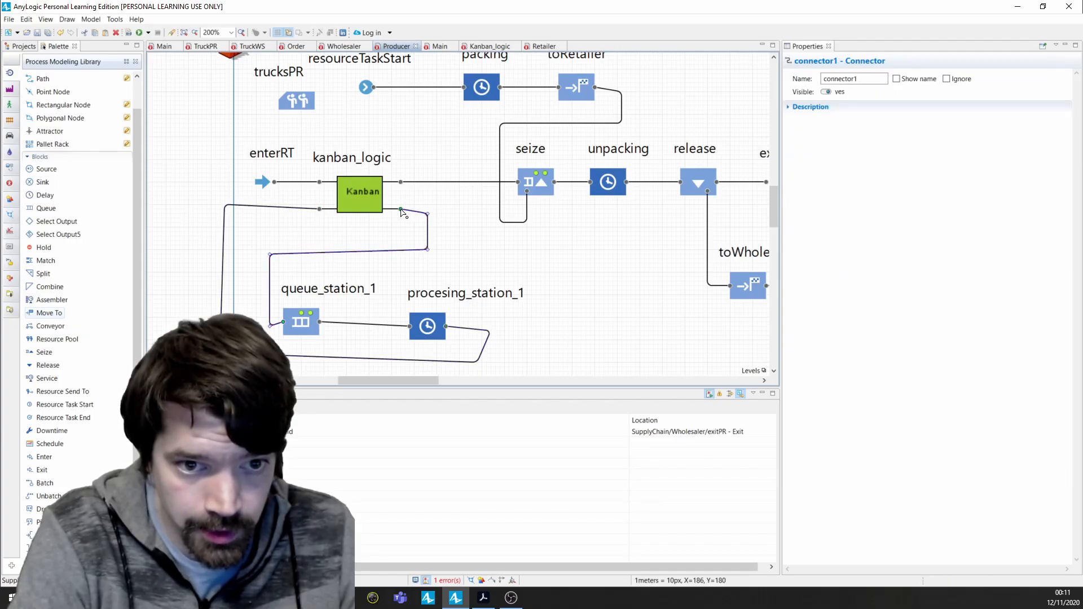
left_click(308, 269)
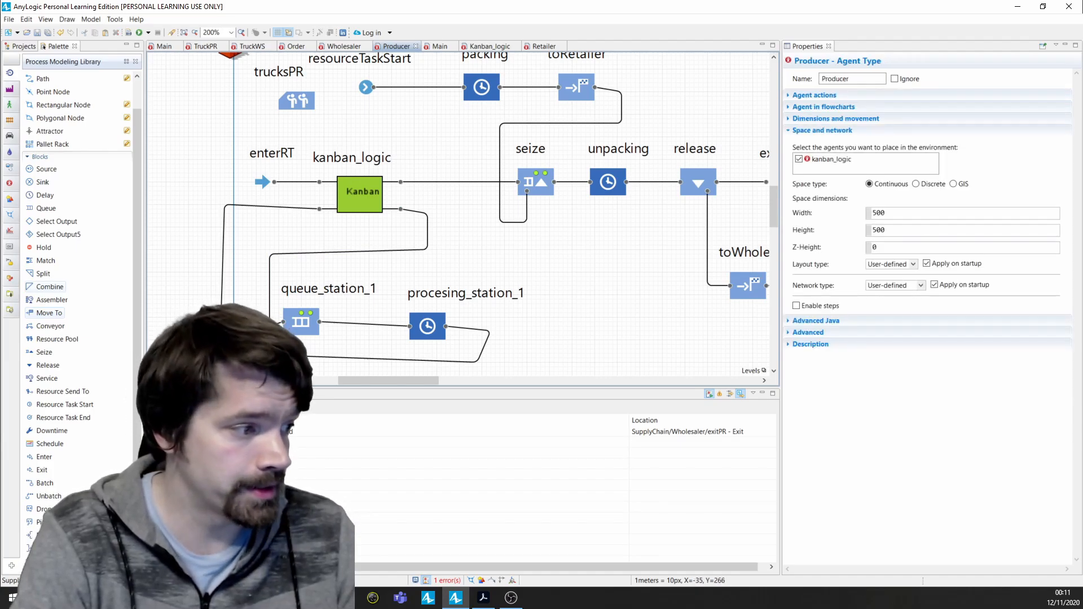
mouse_move(49, 286)
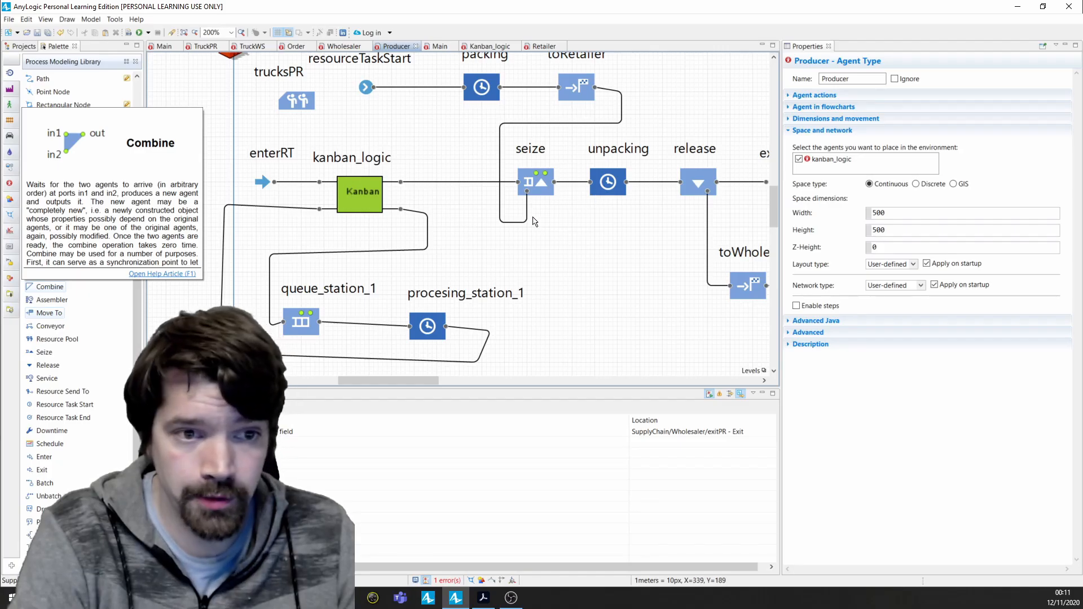
scroll(517, 221, "down", 3)
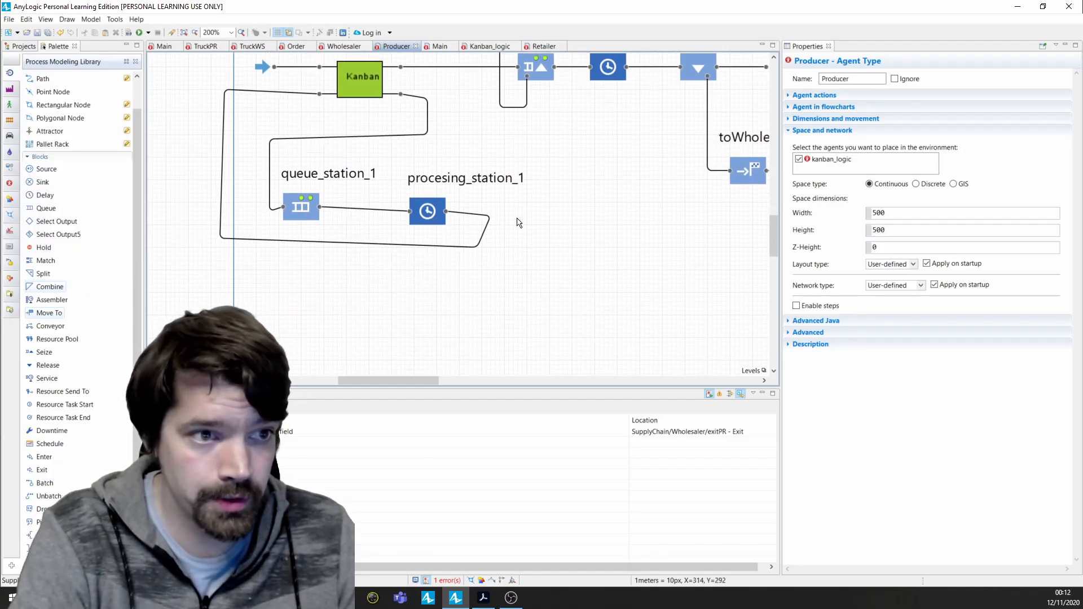
Add a parameter below the station loop in the Producer and name it kanban_lotsize_P1
left_click(11, 183)
left_click_drag(79, 109, 270, 283)
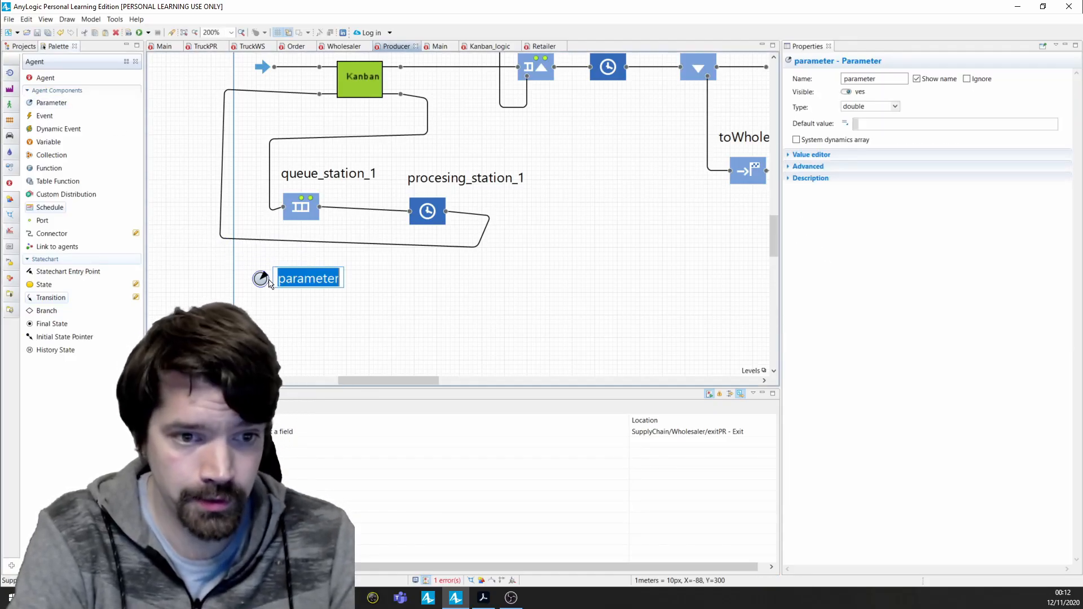
type("kanba")
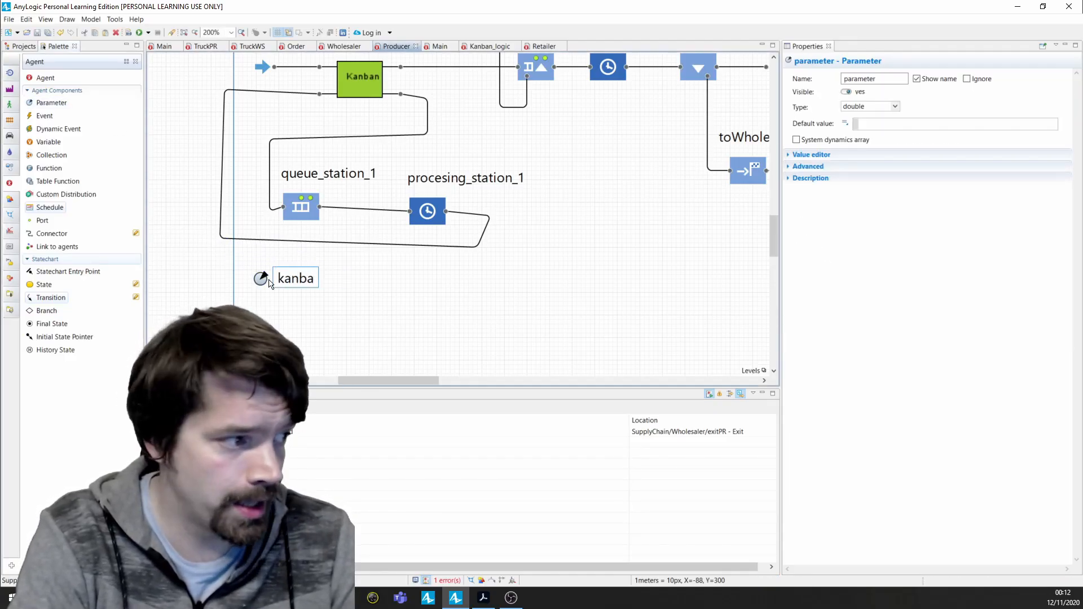
type("n_lotsiz")
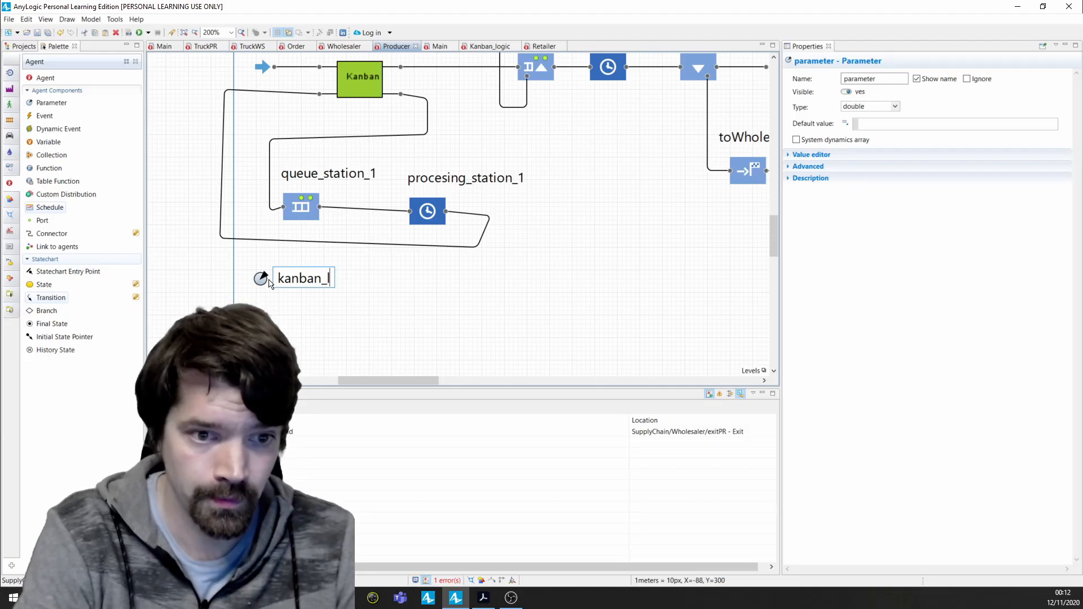
type("e")
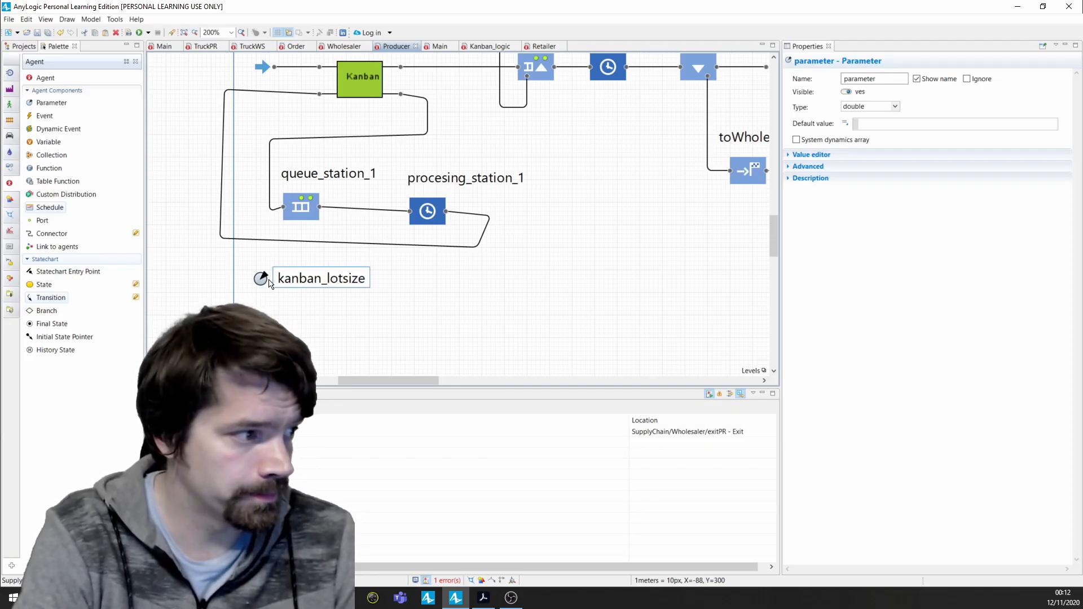
type("_P1")
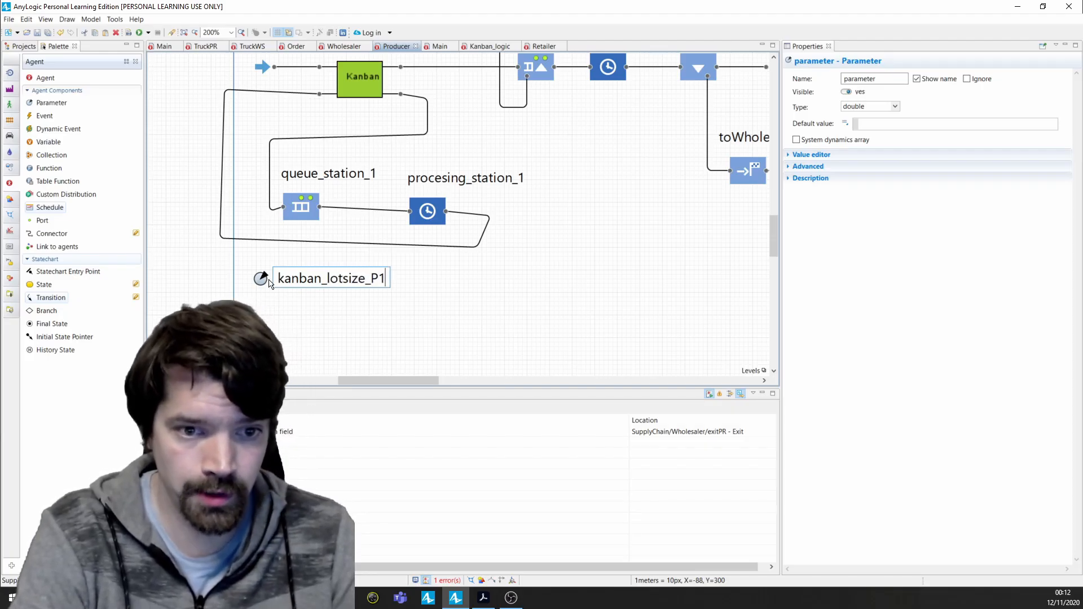
key("Return")
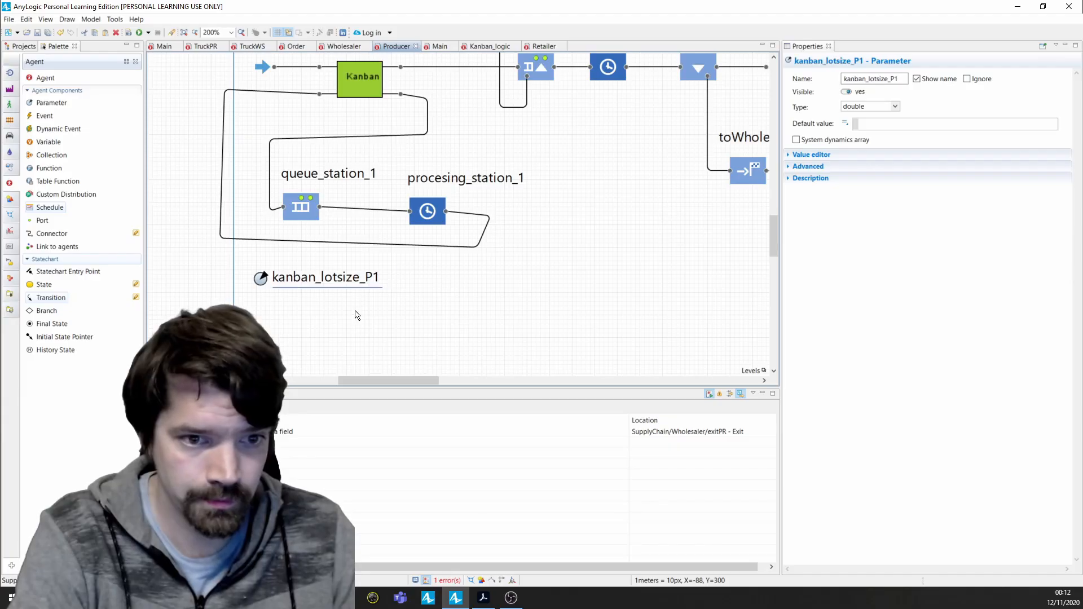
Add a second parameter below kanban_lotsize_P1 and name it proc_time_P1
left_click_drag(53, 102, 260, 313)
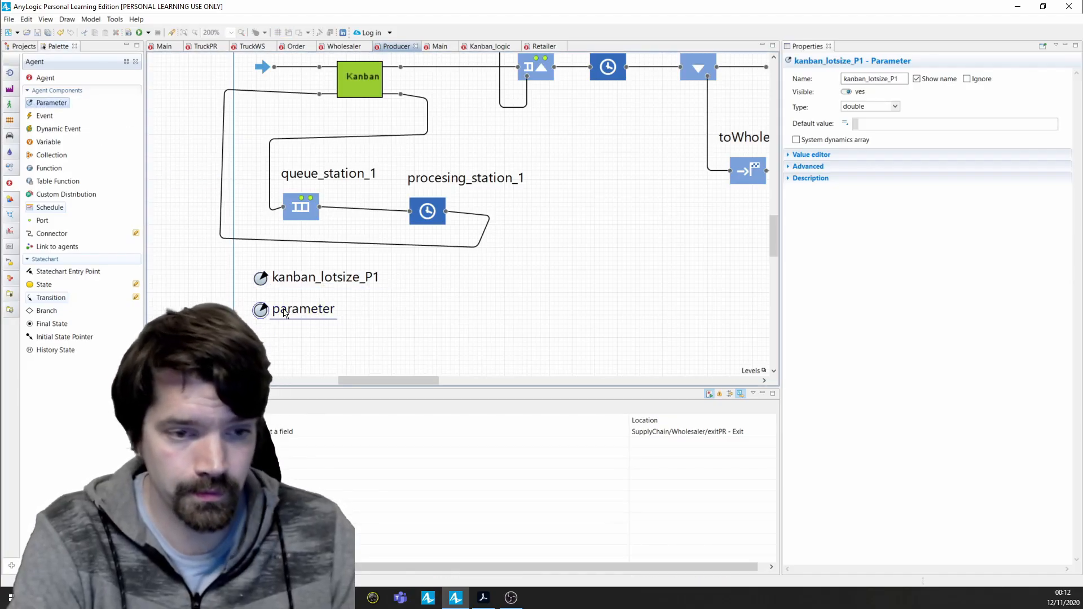
double_click(283, 309)
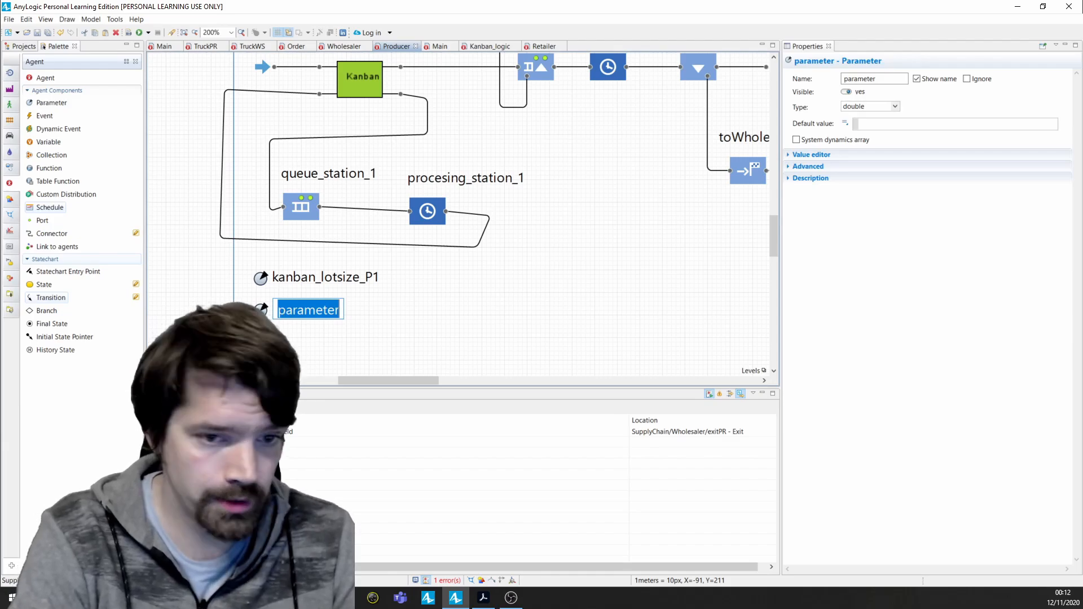
type("proc_")
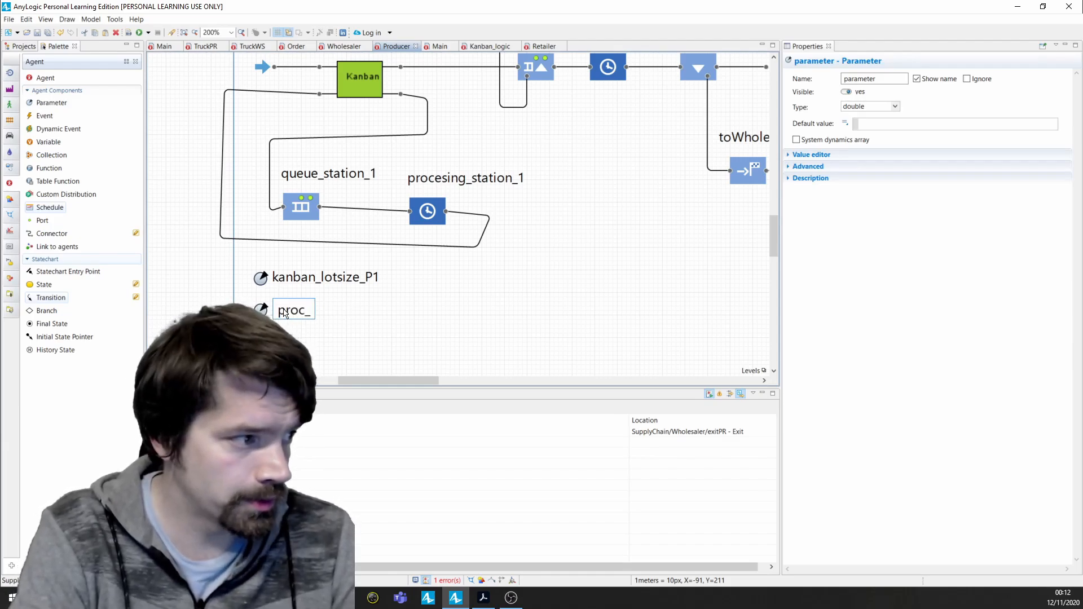
type("time_P1")
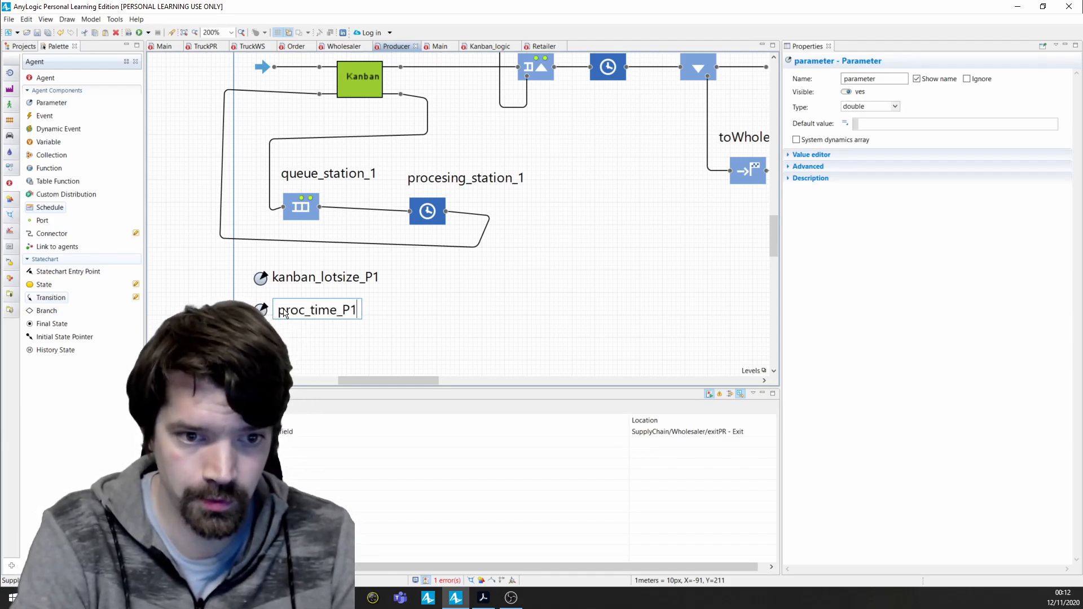
key("Return")
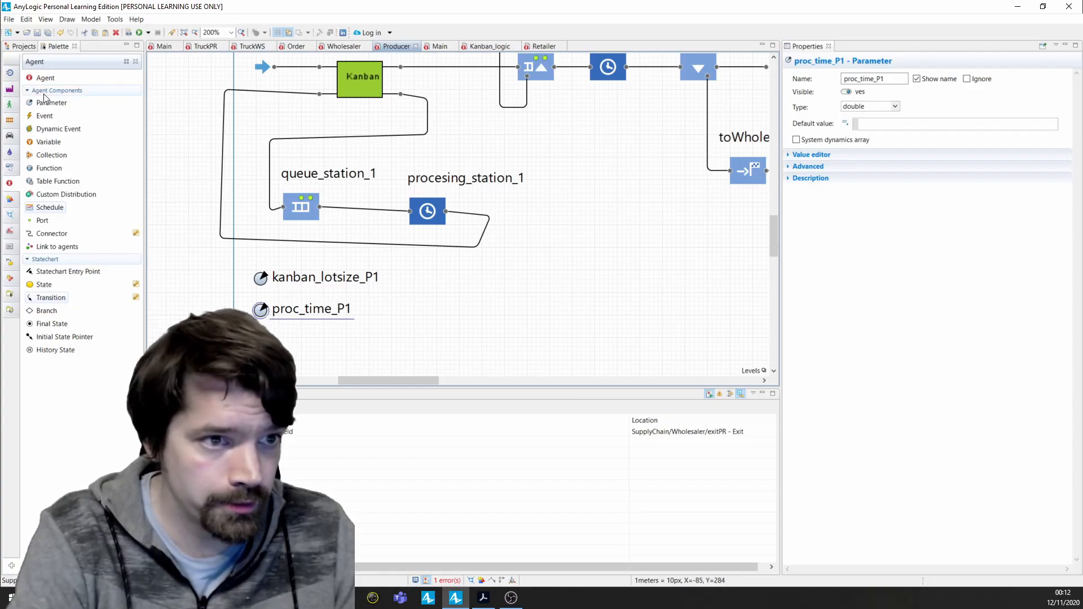
Add a third parameter below proc_time_P1 and name it setup_time_P1
left_click_drag(51, 103, 260, 342)
type("set")
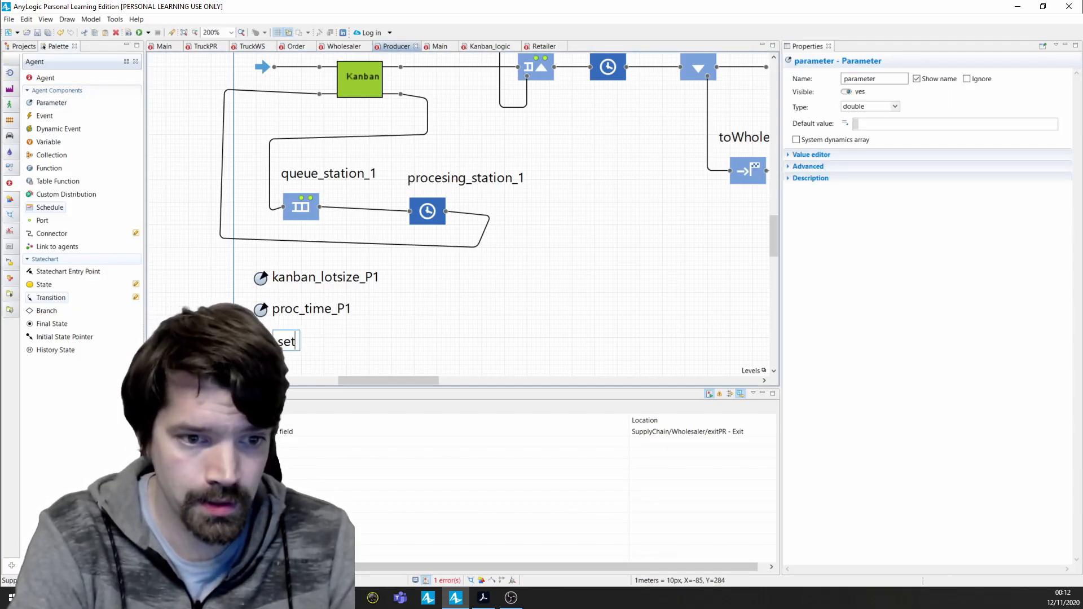
type("up_time_P1")
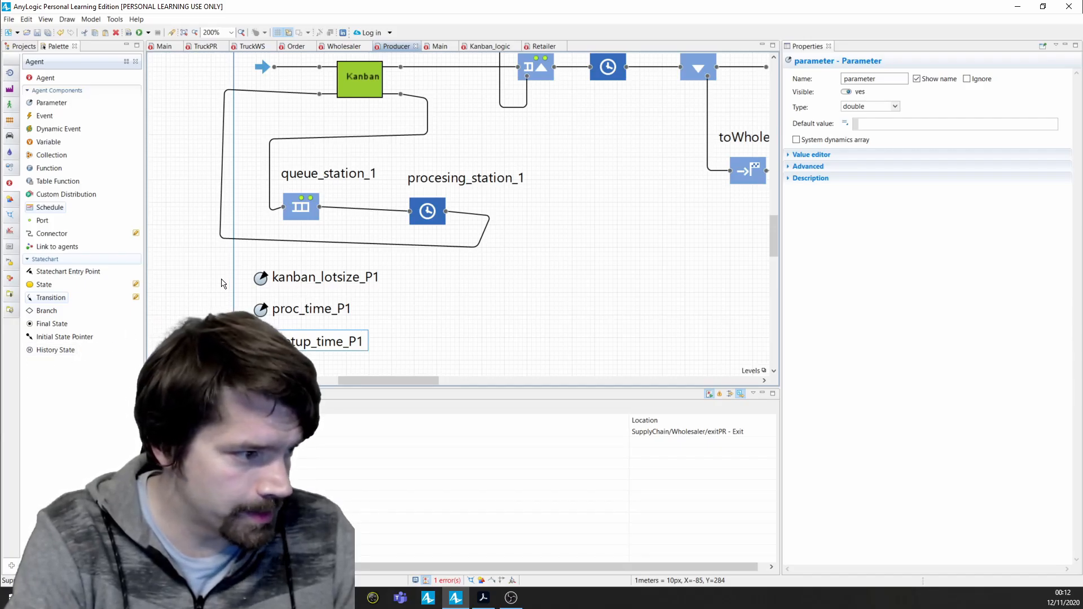
key("Return")
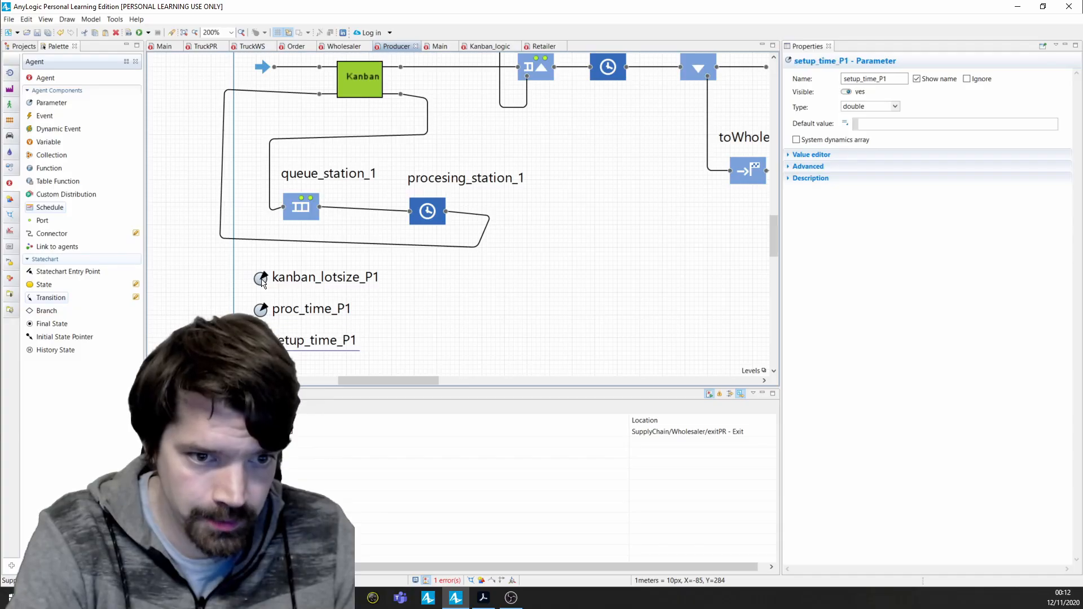
Set the kanban_lotsize_P1 parameter's type to int and its default value to 10
left_click(261, 281)
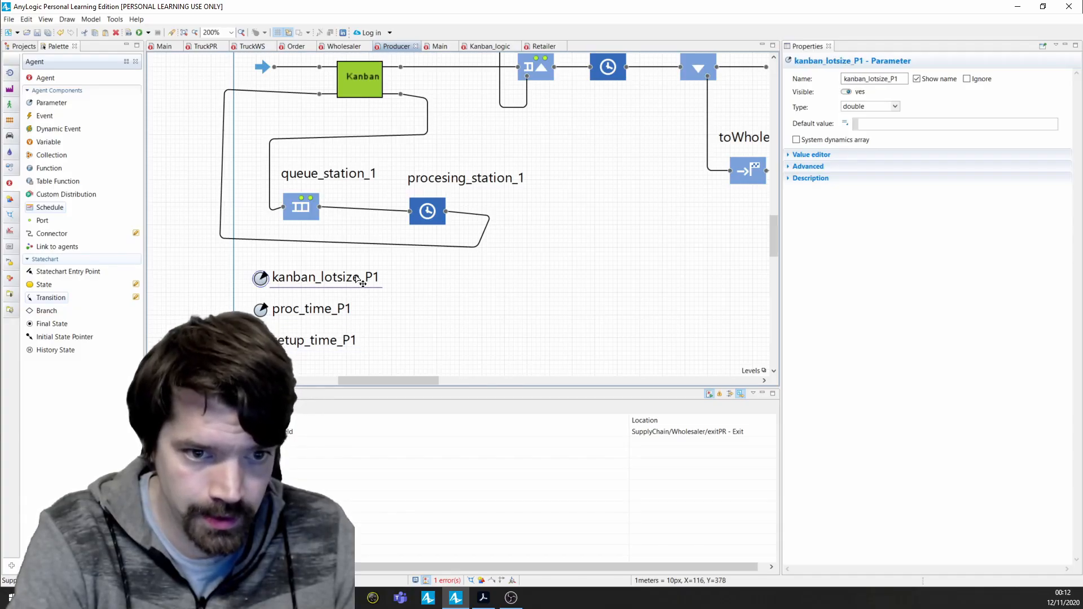
left_click(896, 107)
left_click(857, 125)
left_click(874, 123)
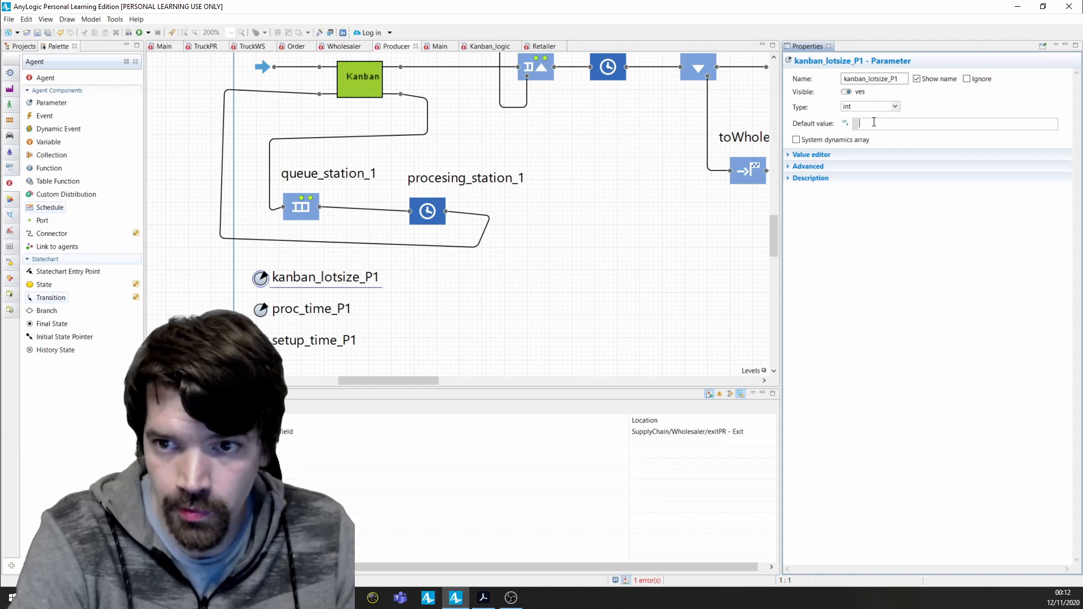
type("10")
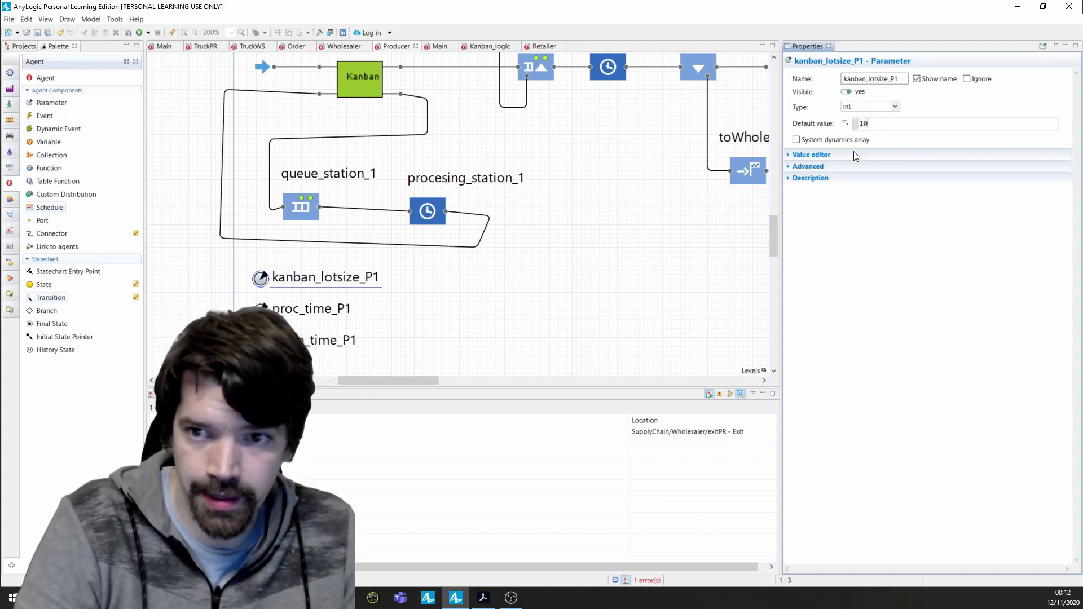
Set the default value of proc_time_P1 to 2 and of setup_time_P1 to 1
left_click(268, 311)
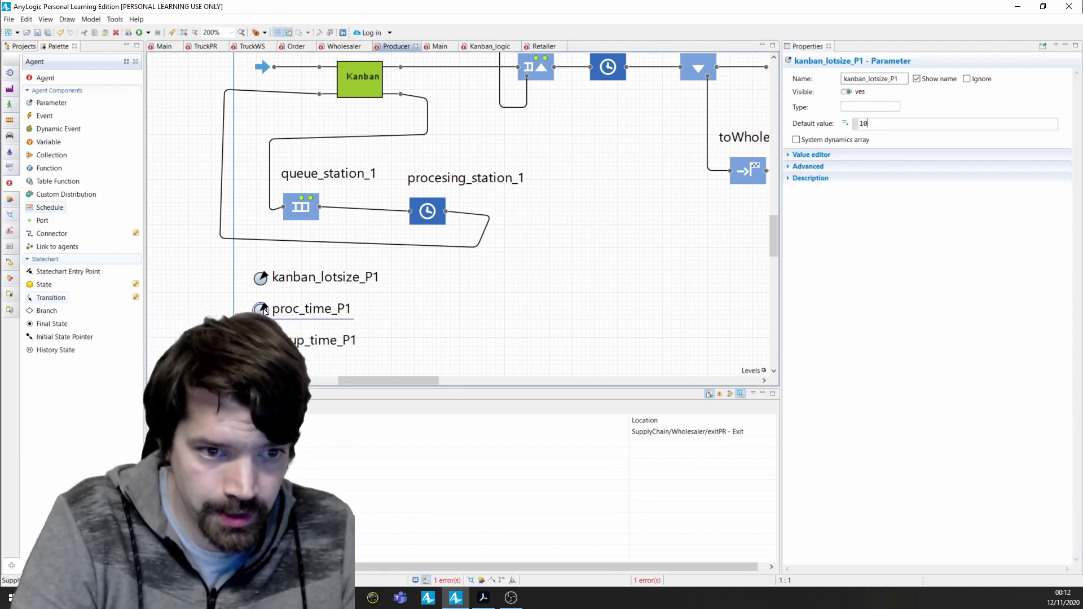
left_click(877, 125)
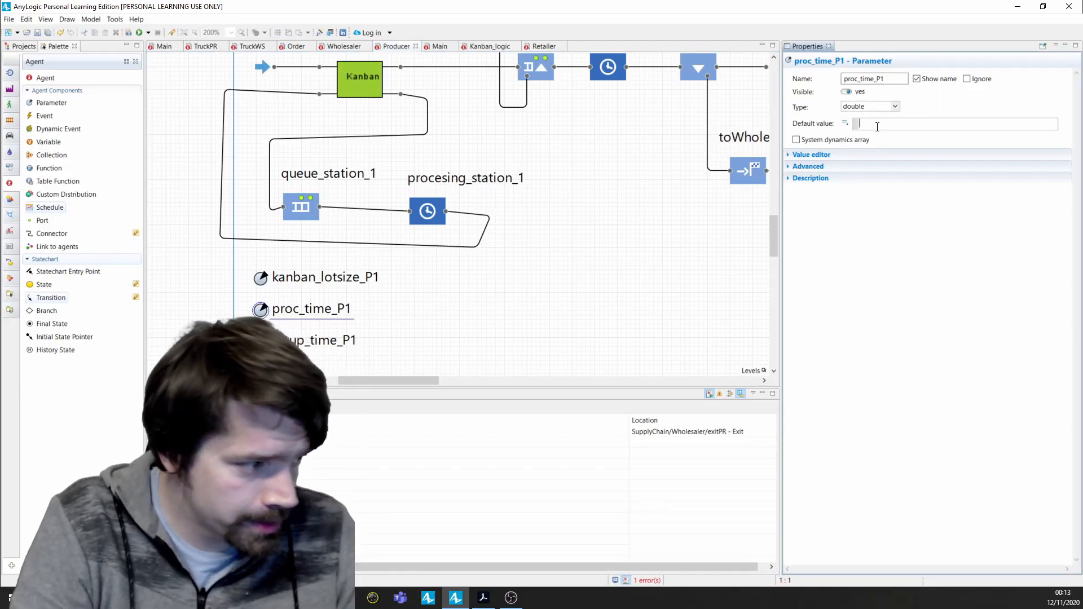
type("2")
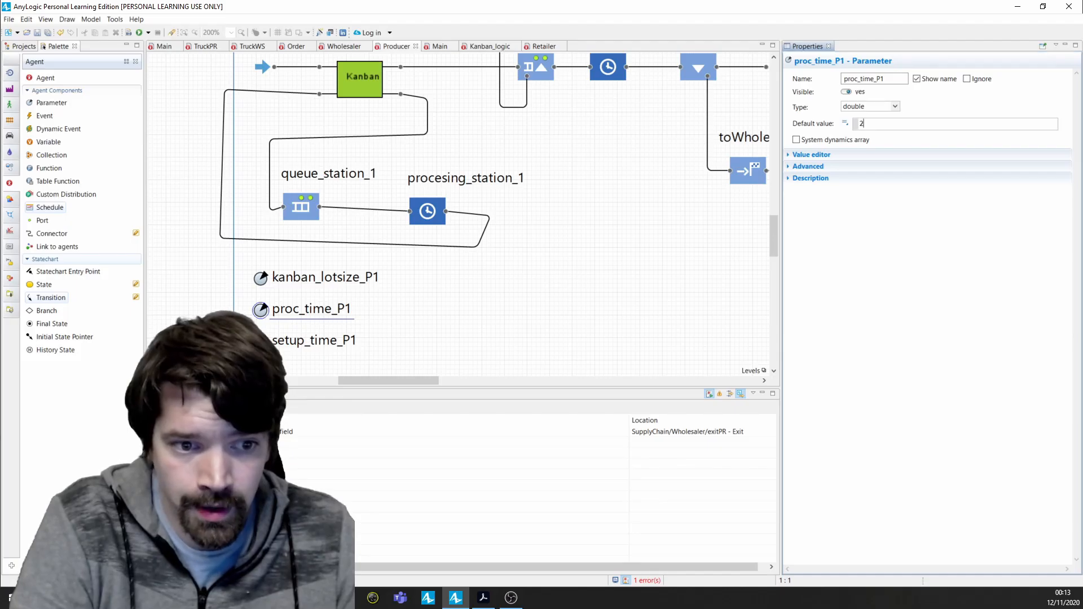
left_click(313, 340)
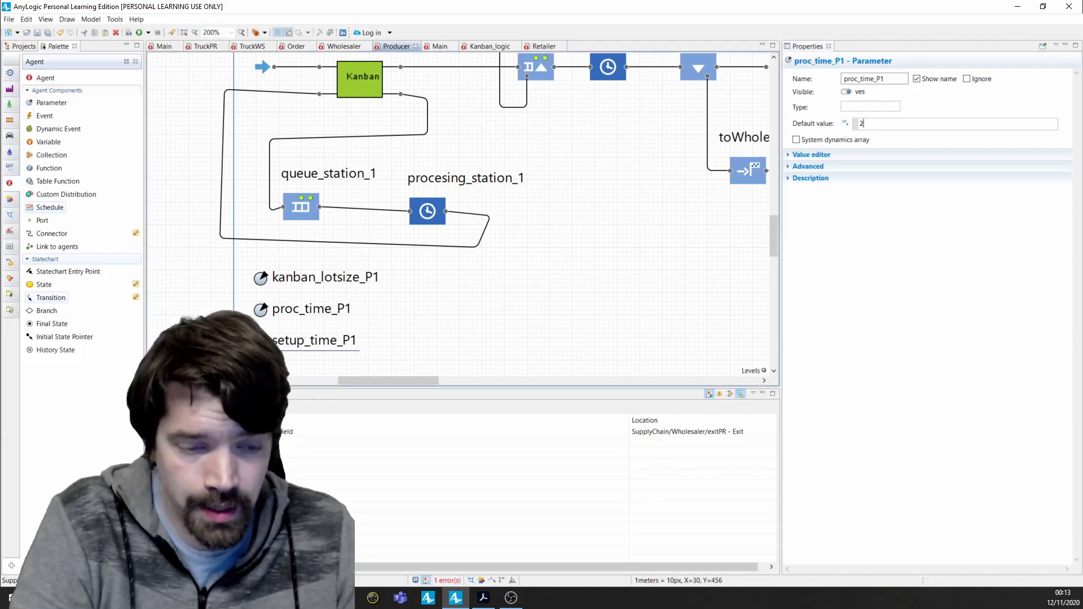
left_click(876, 124)
type("1")
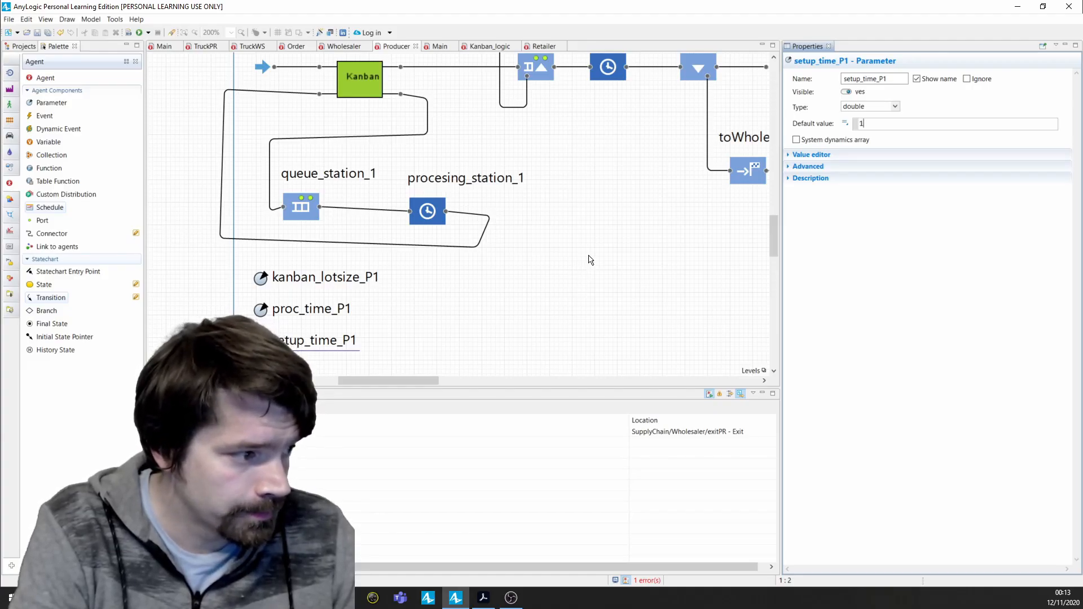
Give queue_station_1 maximum capacity and set its agent type to Order
scroll(562, 277, "up", 1)
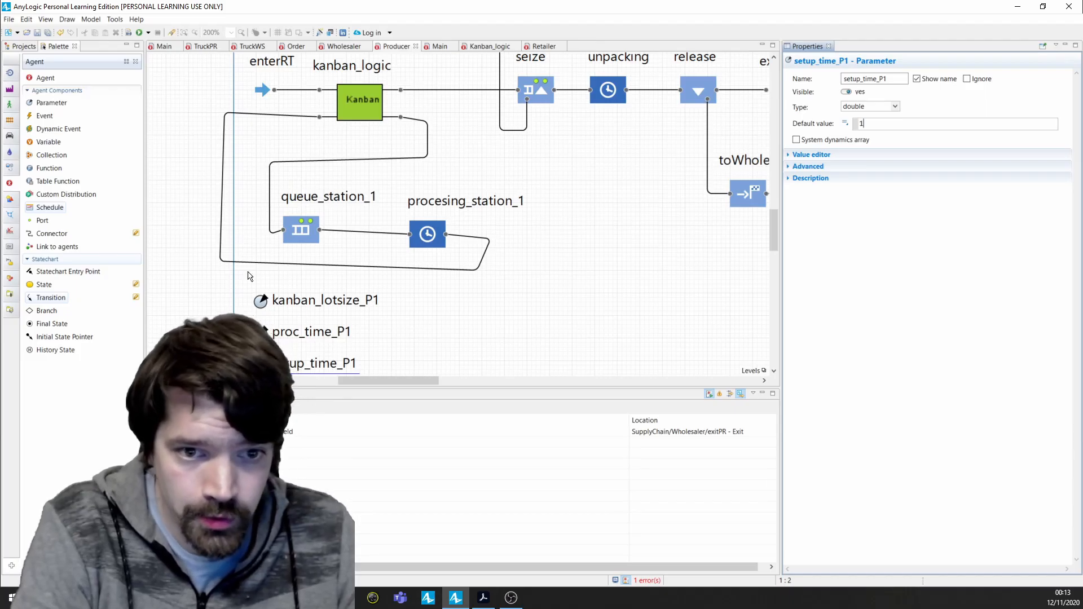
left_click(300, 233)
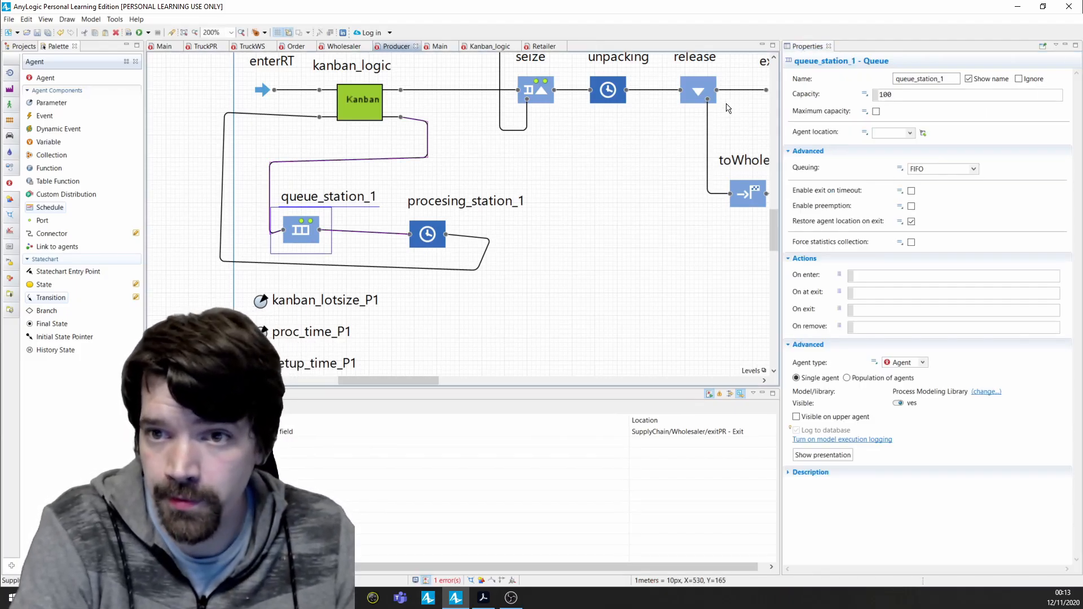
left_click(876, 112)
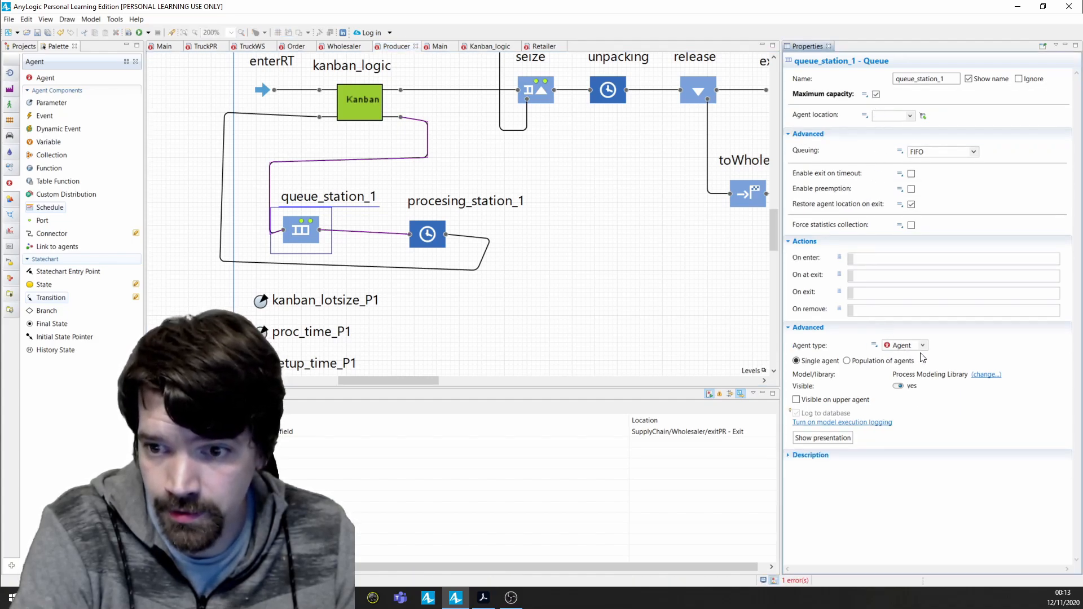
left_click(926, 346)
scroll(913, 383, "down", 1)
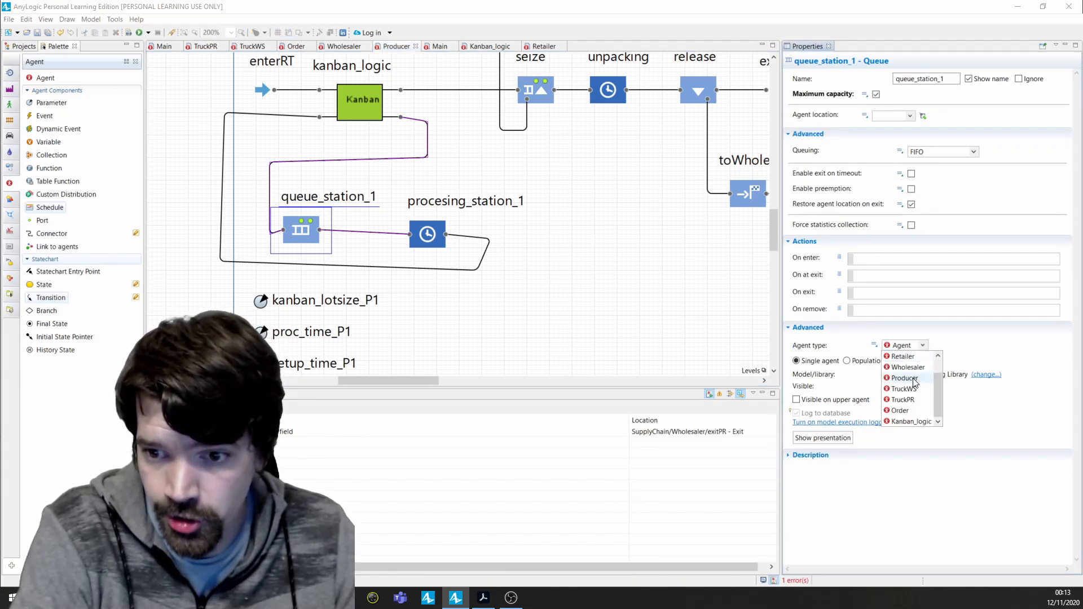
left_click(906, 411)
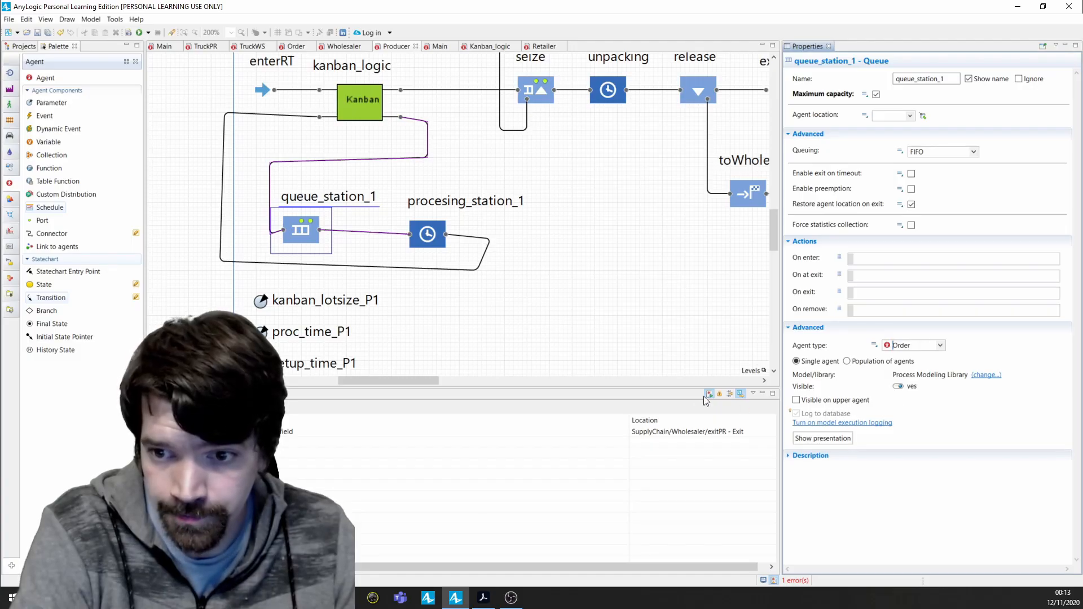
Set the agent type of the procesing_station_1 delay to Order
left_click(432, 233)
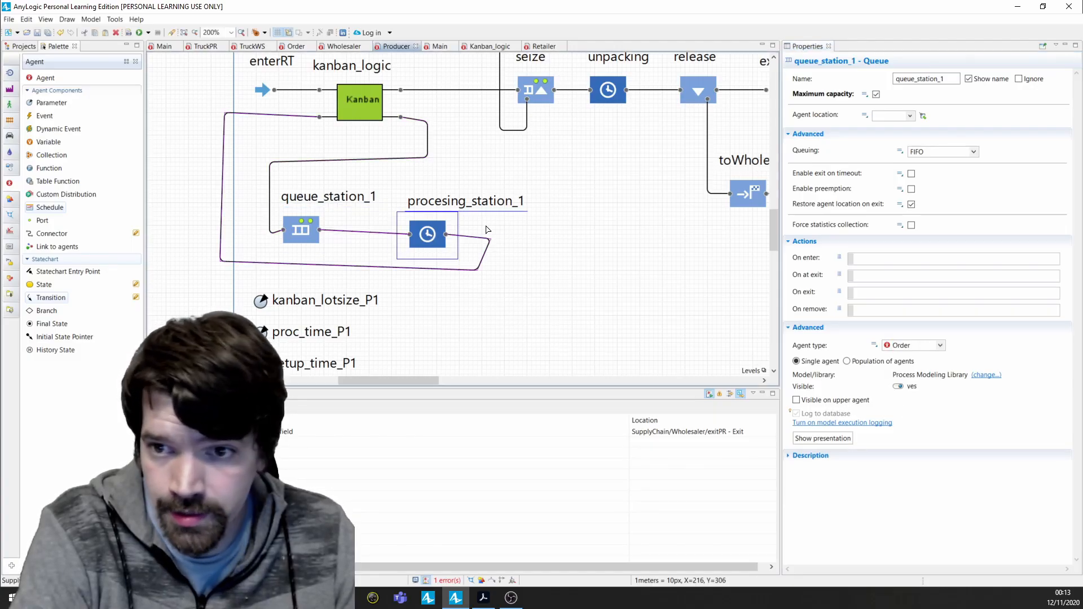
left_click(922, 368)
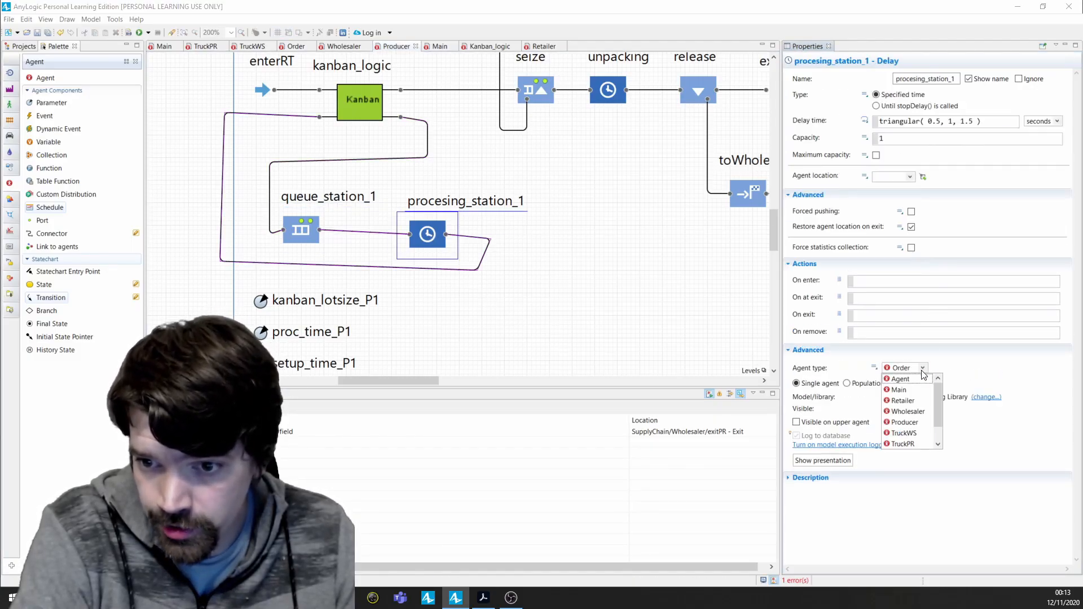
scroll(910, 405, "down", 1)
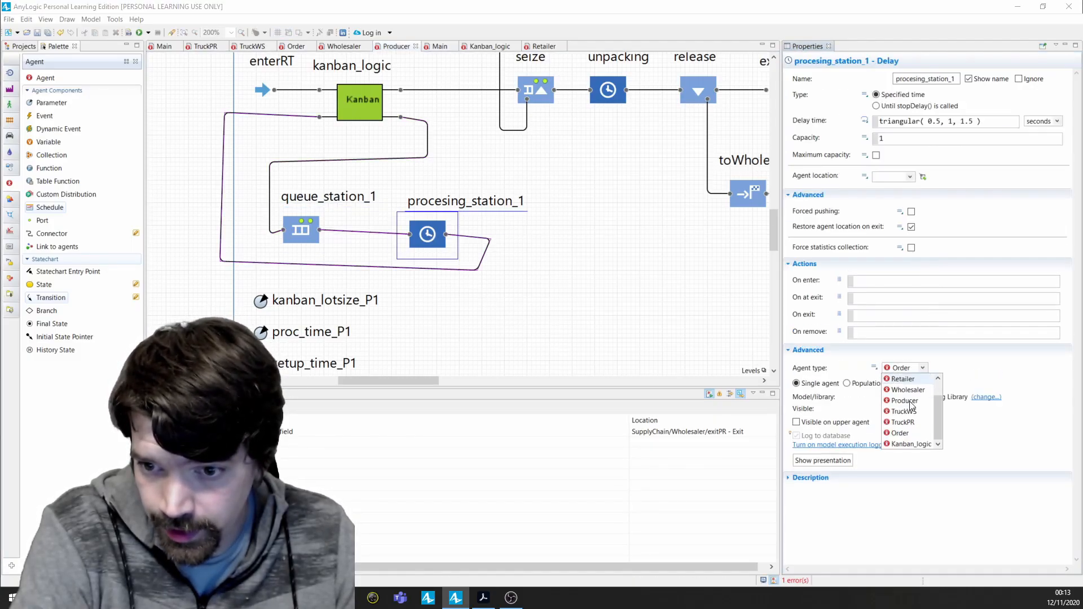
left_click(902, 433)
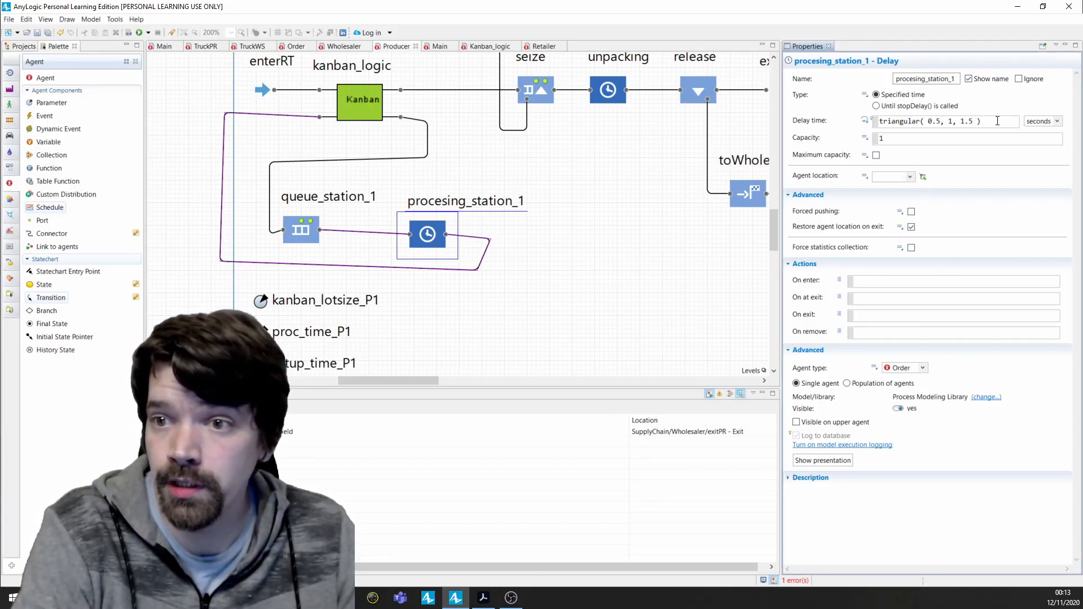
Set the procesing_station_1 delay time unit to hours and its expression to kanban_lotsize_P1*proc_time_P1
left_click_drag(982, 120, 940, 121)
left_click(1056, 122)
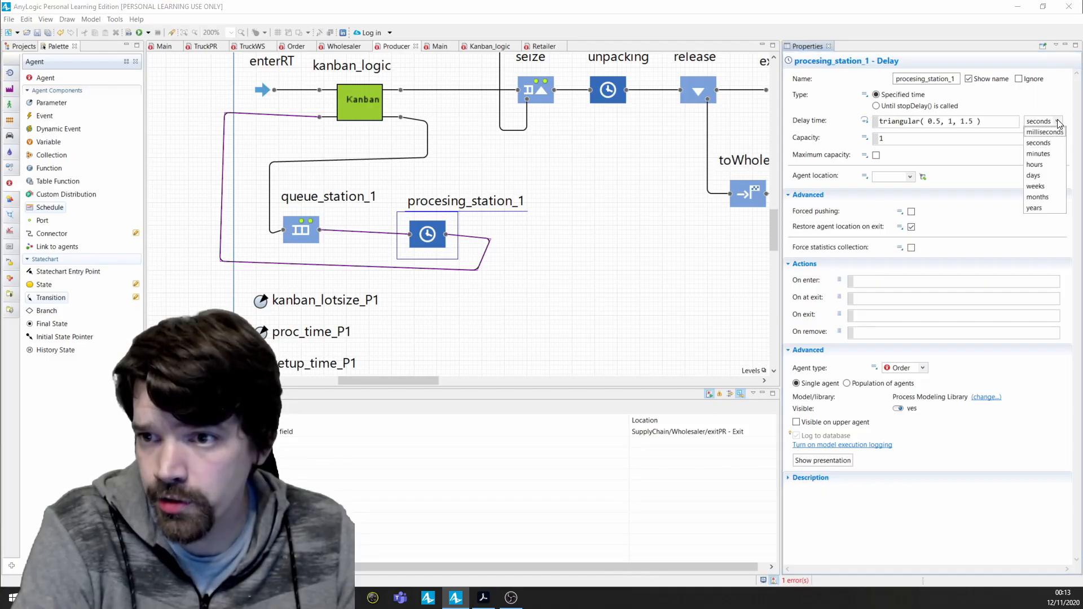
left_click(1045, 164)
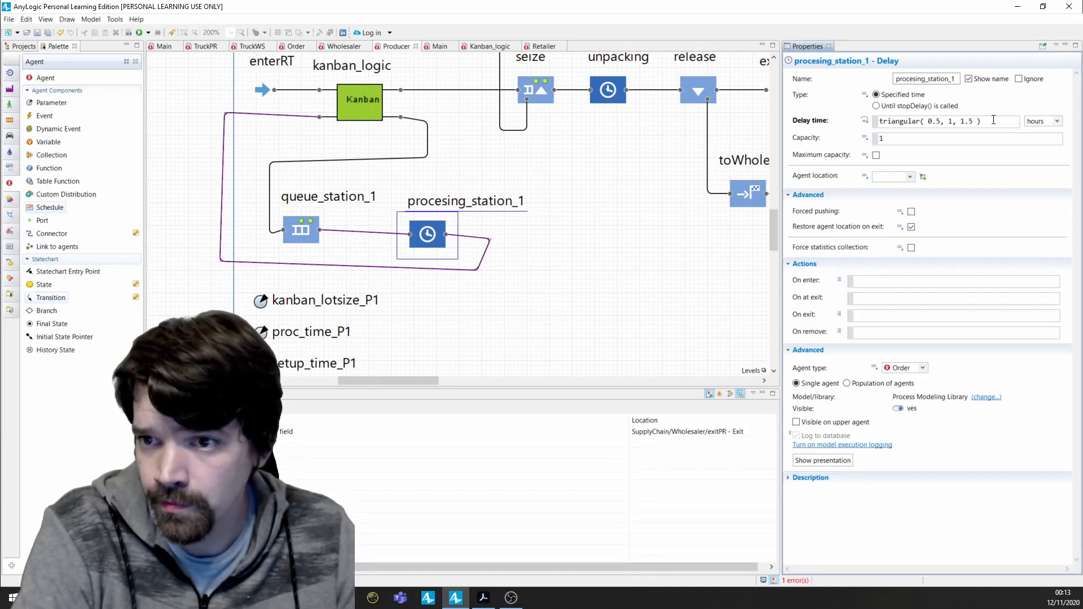
left_click_drag(982, 121, 867, 129)
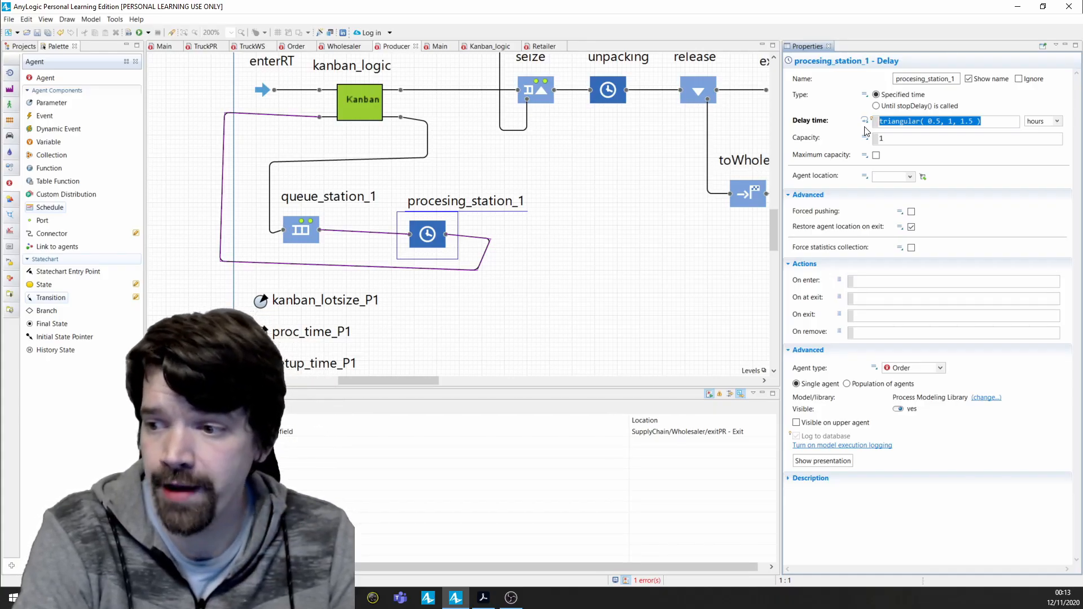
type("kan")
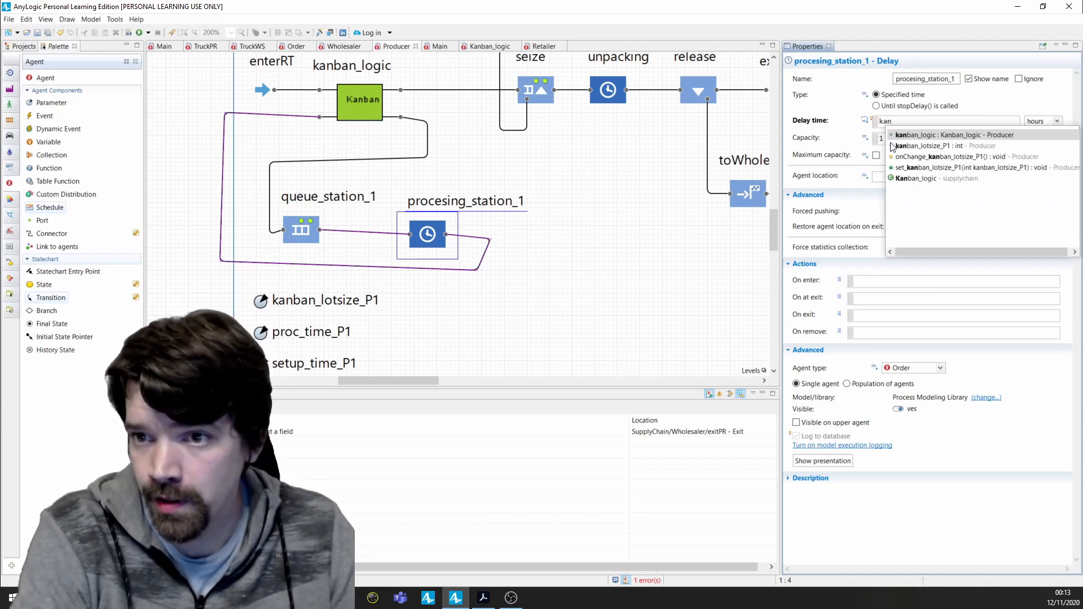
double_click(907, 147)
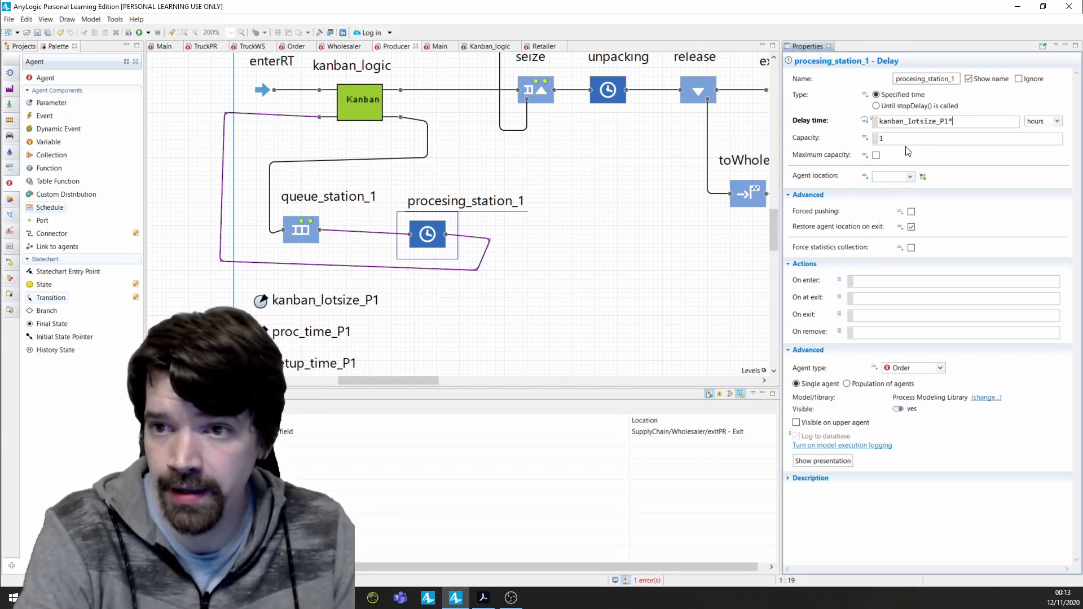
type("*proc")
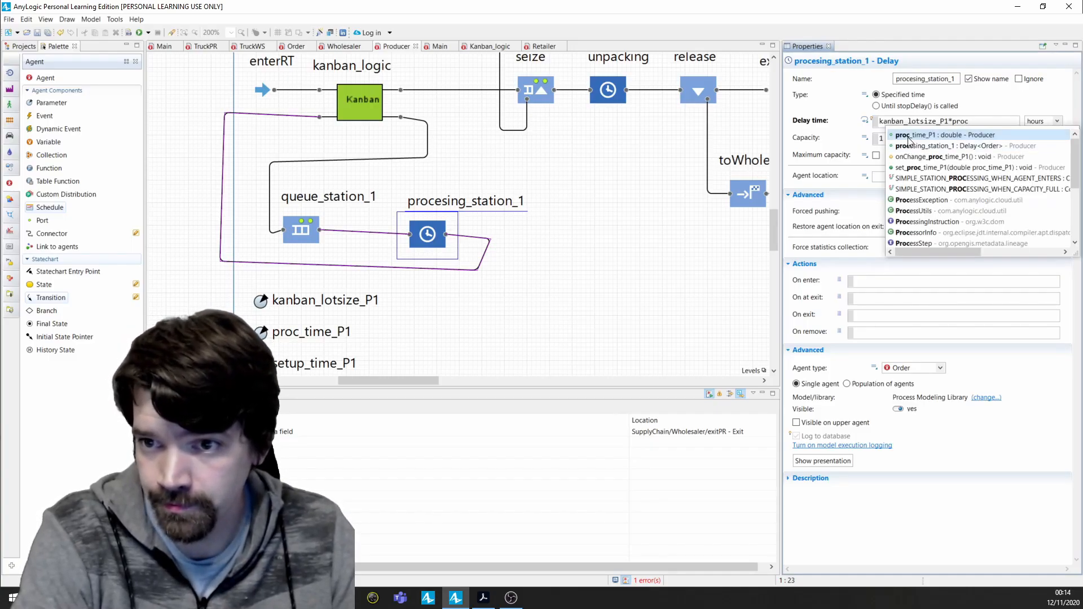
double_click(933, 136)
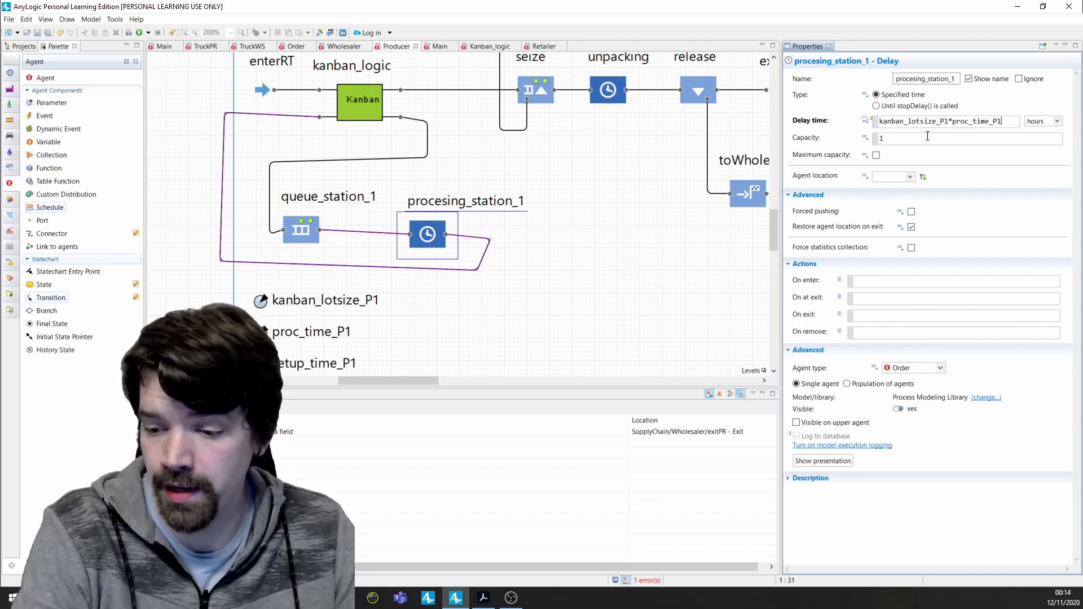
Add an exponential() term to the procesing_station_1 delay time expression
type("+")
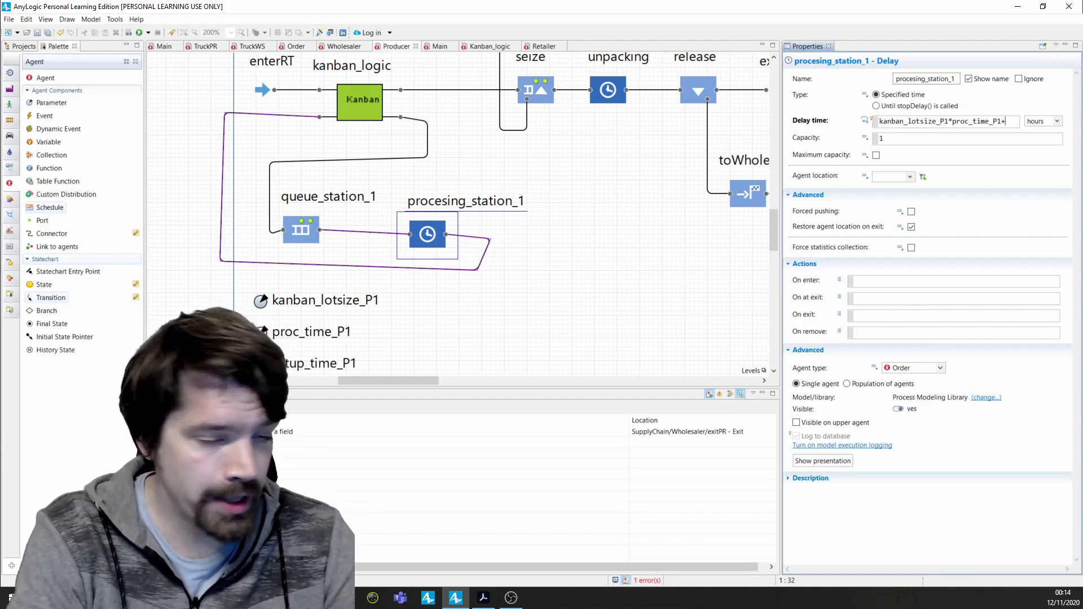
type("explo")
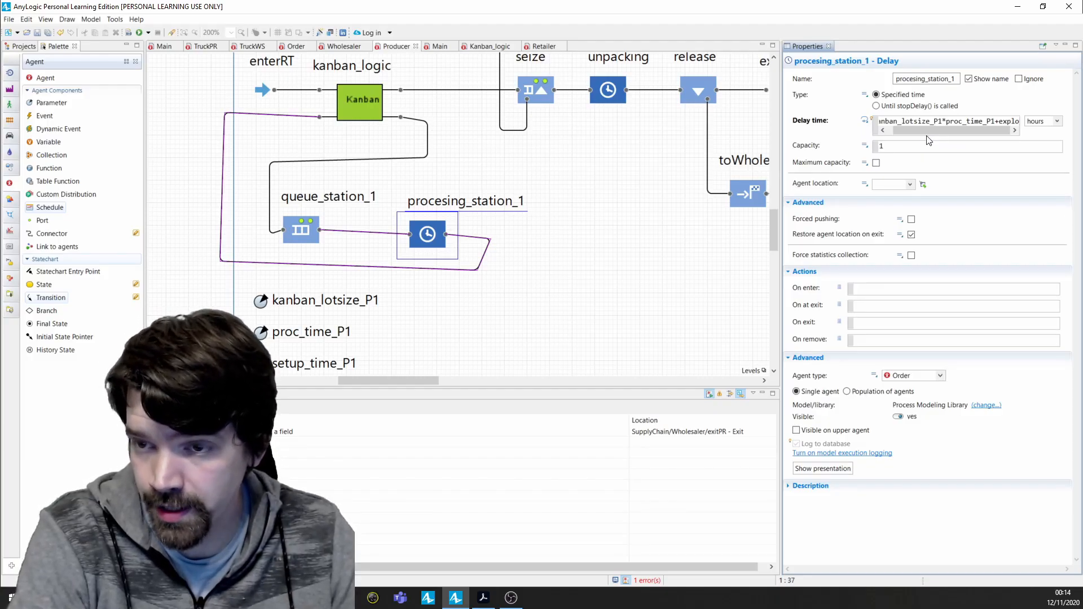
key("BackSpace")
key("BackSpace")
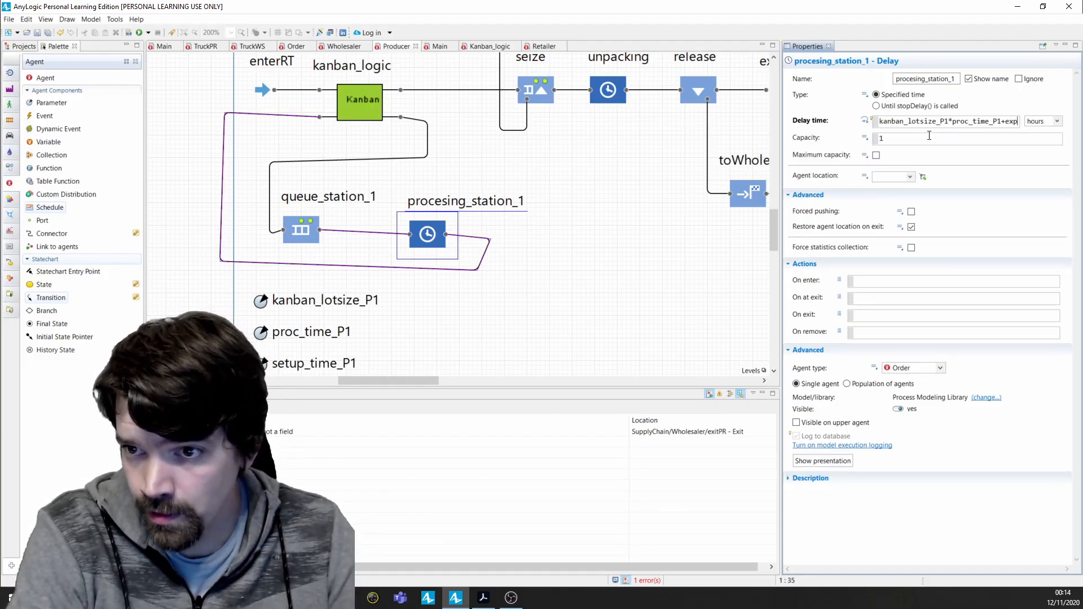
type("o")
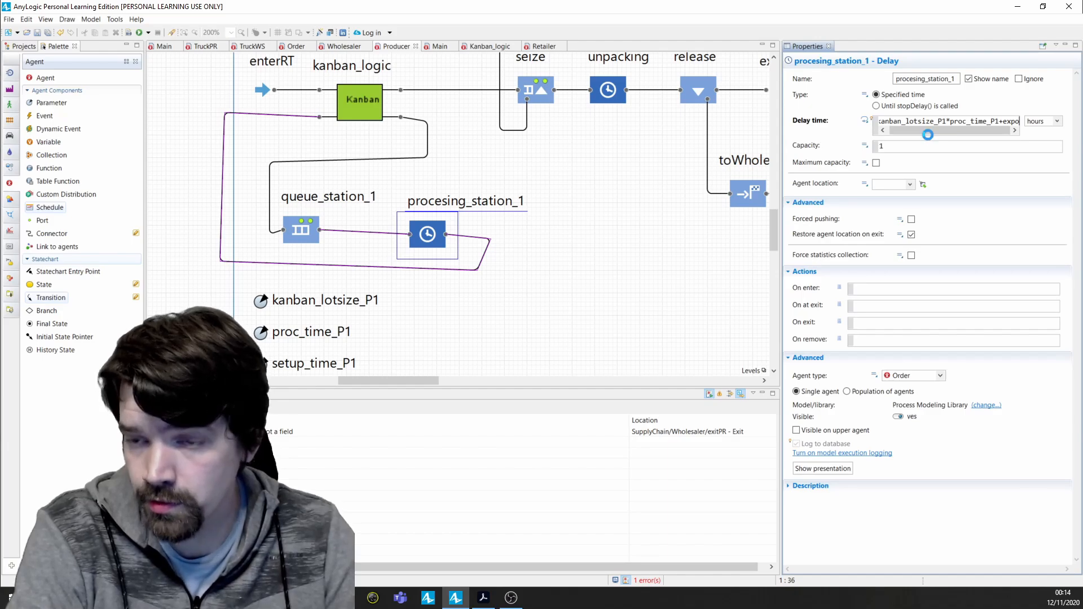
key("ctrl+space")
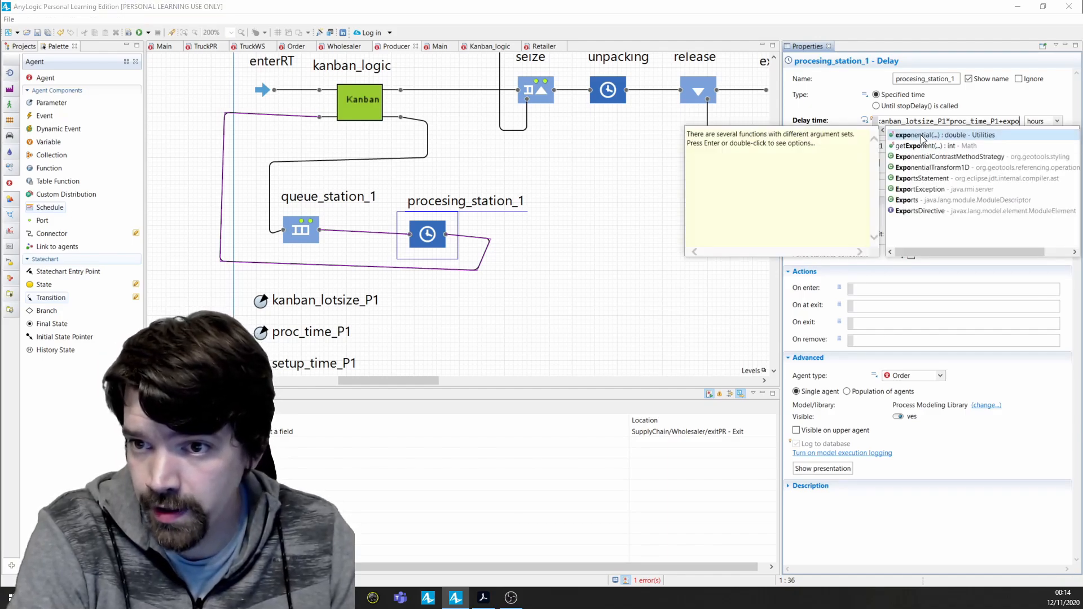
key("Return")
key("ctrl+space")
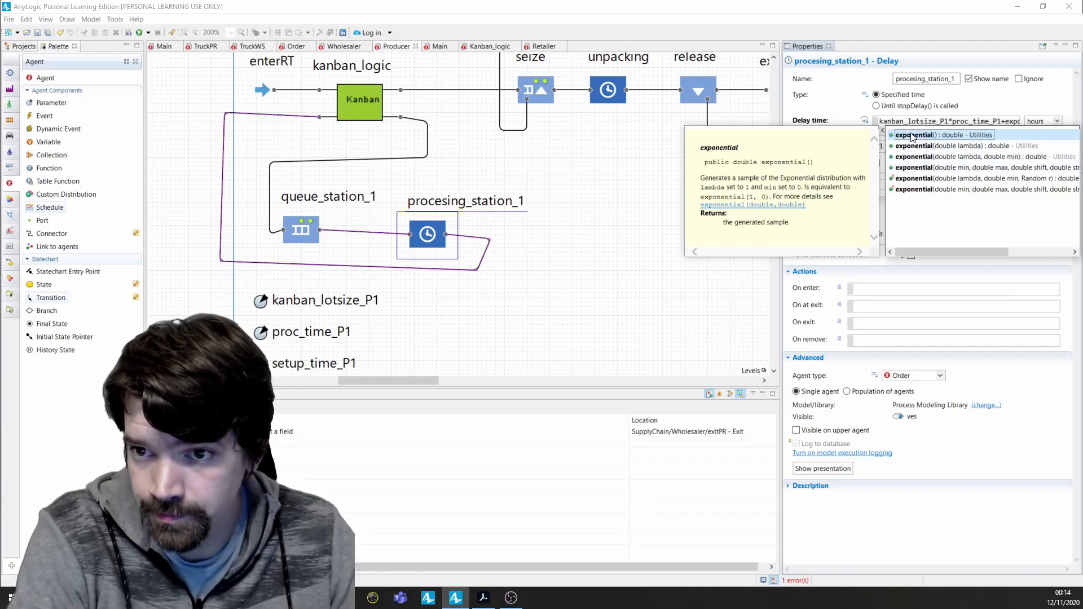
double_click(912, 137)
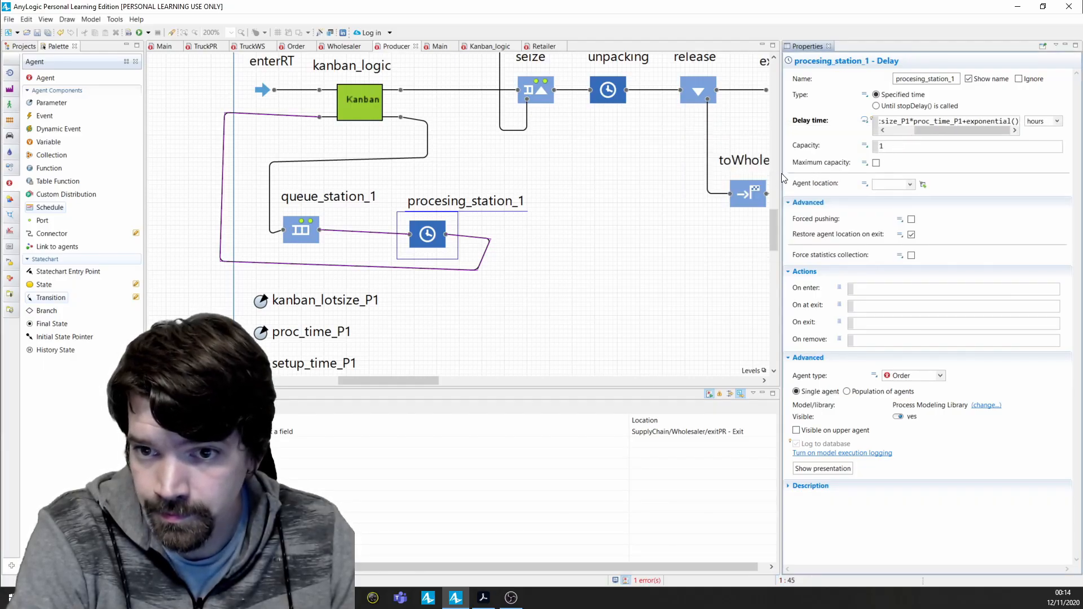
Give the exponential() term in the delay time the argument 1.0/setup_time_P1
left_click_drag(780, 173, 551, 176)
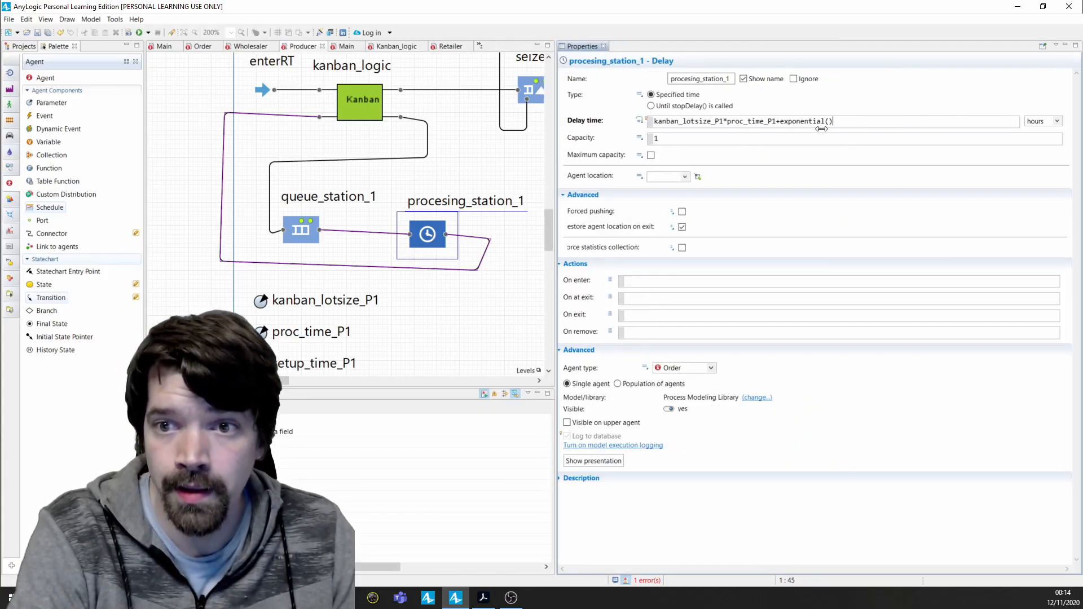
left_click(828, 122)
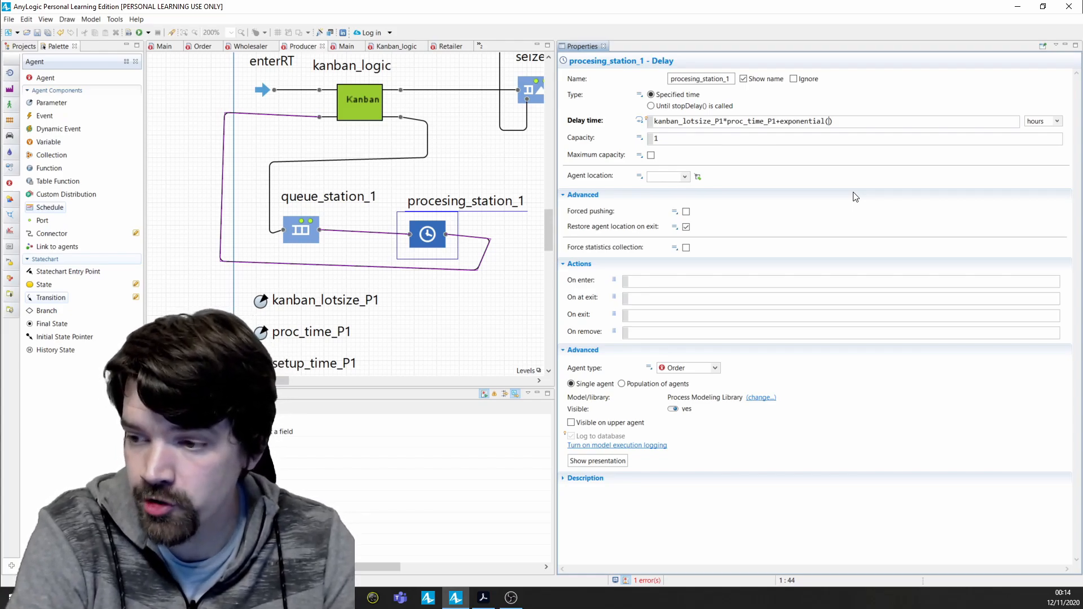
type("1")
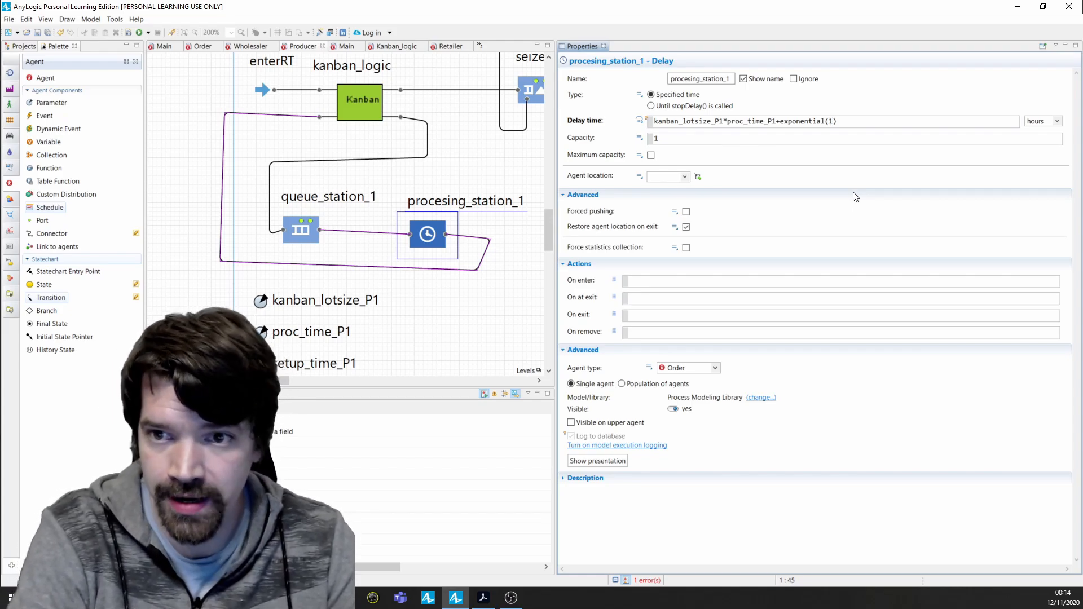
type(".")
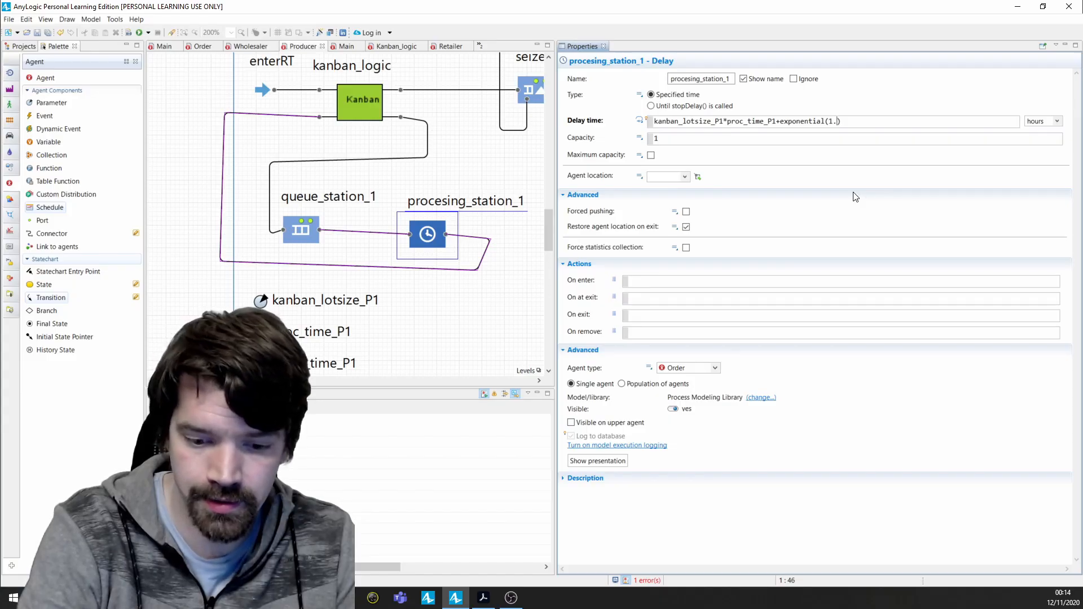
type("0/")
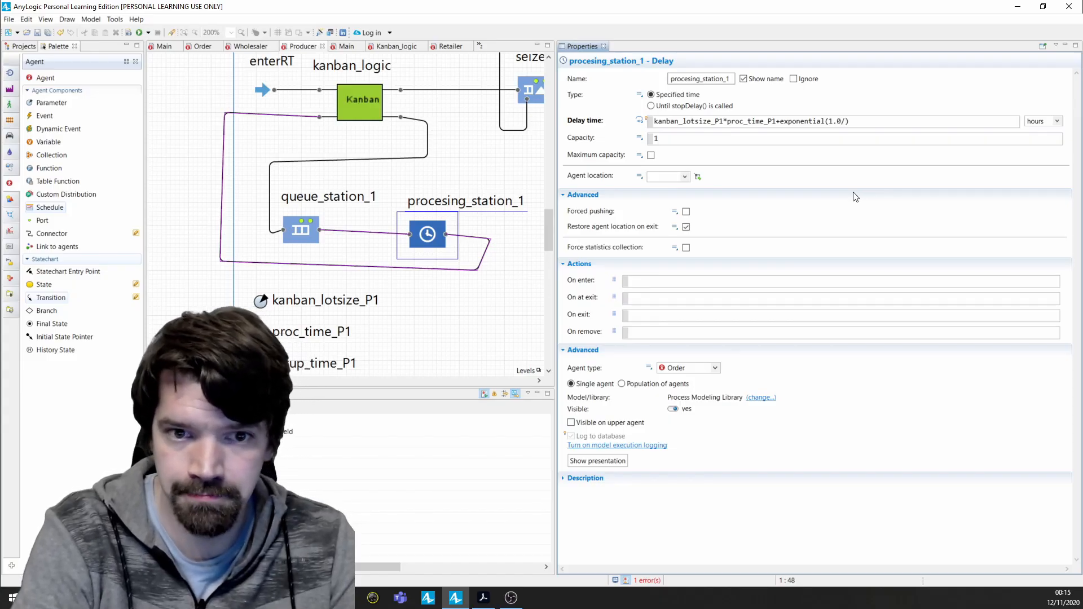
type("set")
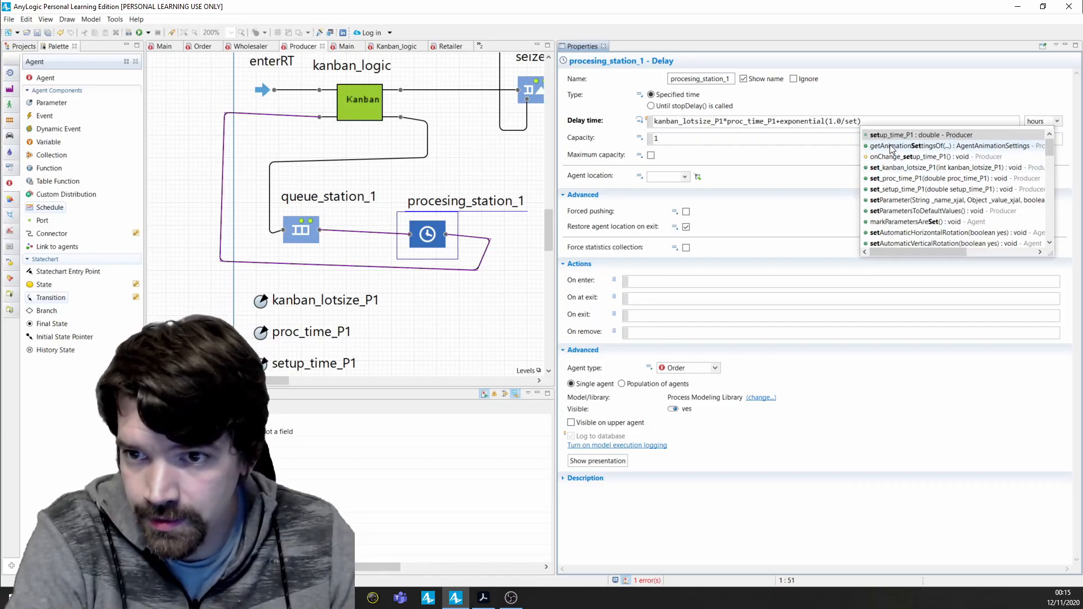
double_click(890, 134)
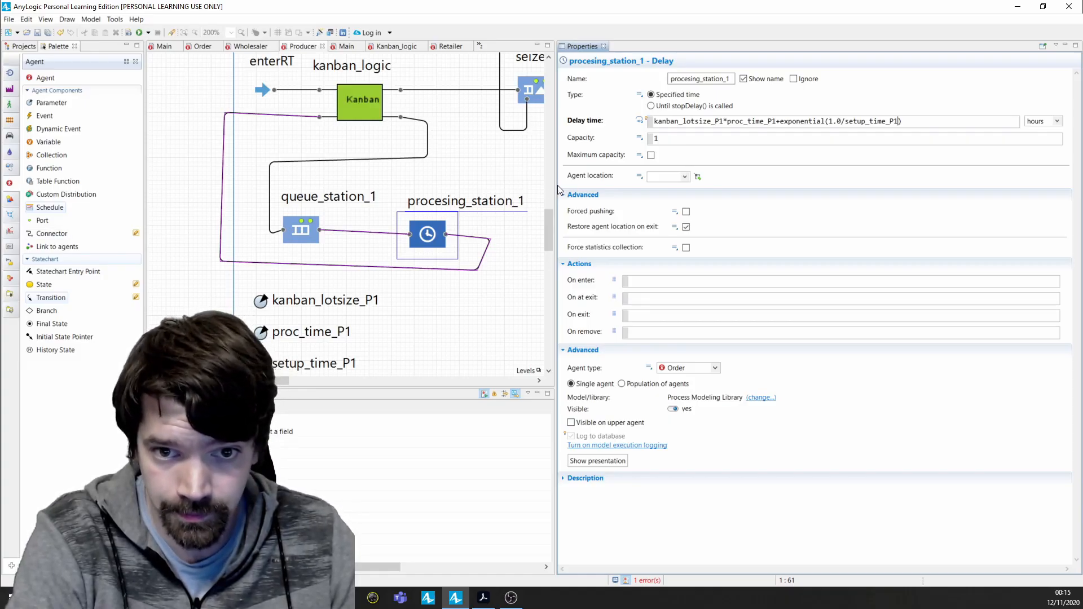
left_click_drag(557, 184, 793, 184)
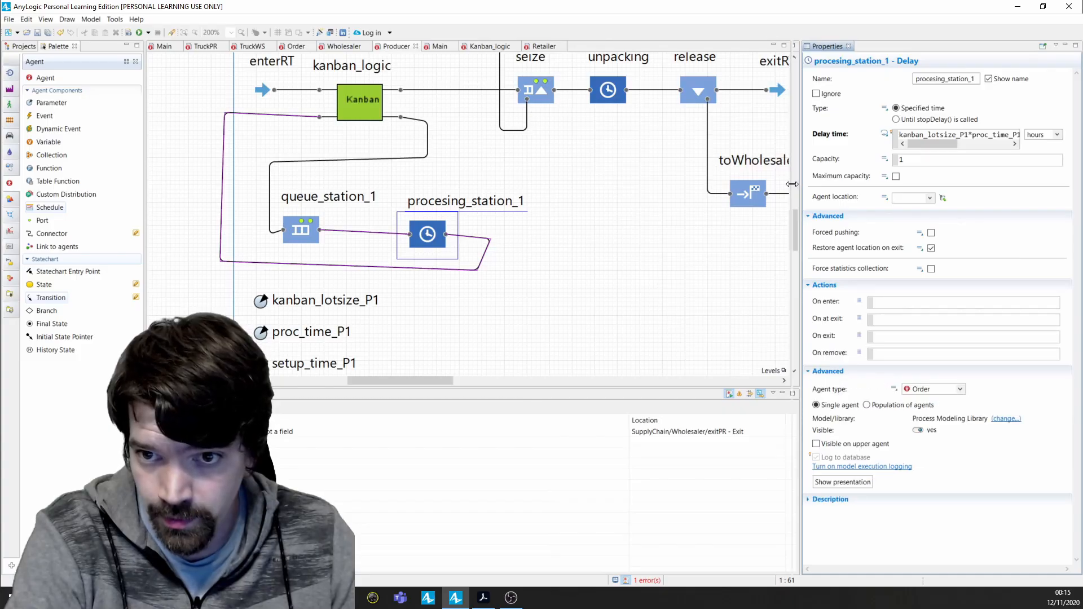
Replace the trucksWS resource set of the Producer's seize block with trucksPR, keeping the alternative resource sets mode
scroll(623, 213, "up", 4)
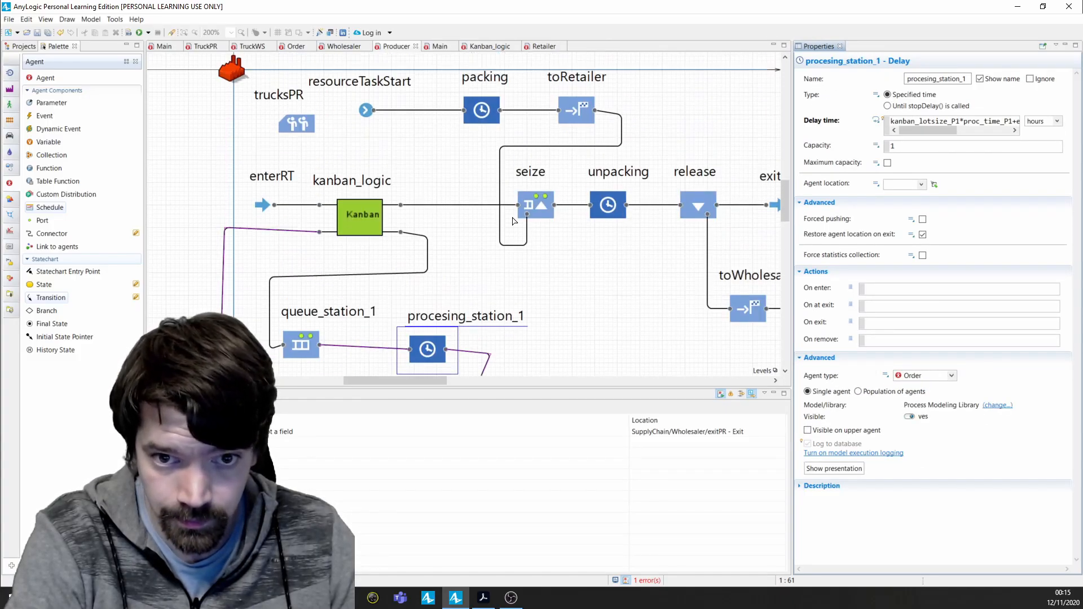
left_click(543, 206)
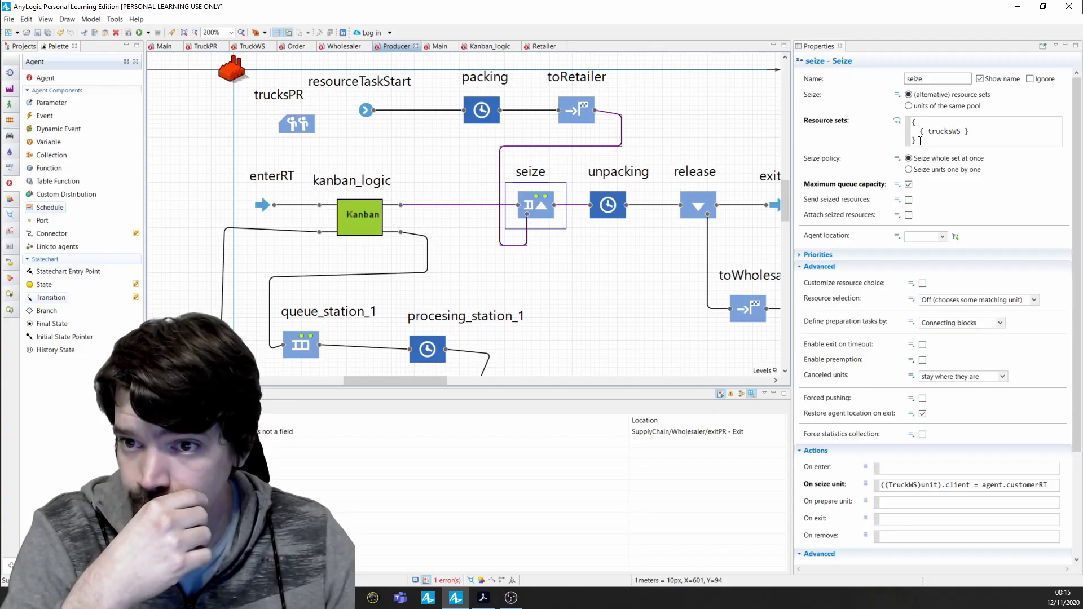
left_click_drag(920, 141, 899, 124)
key("BackSpace")
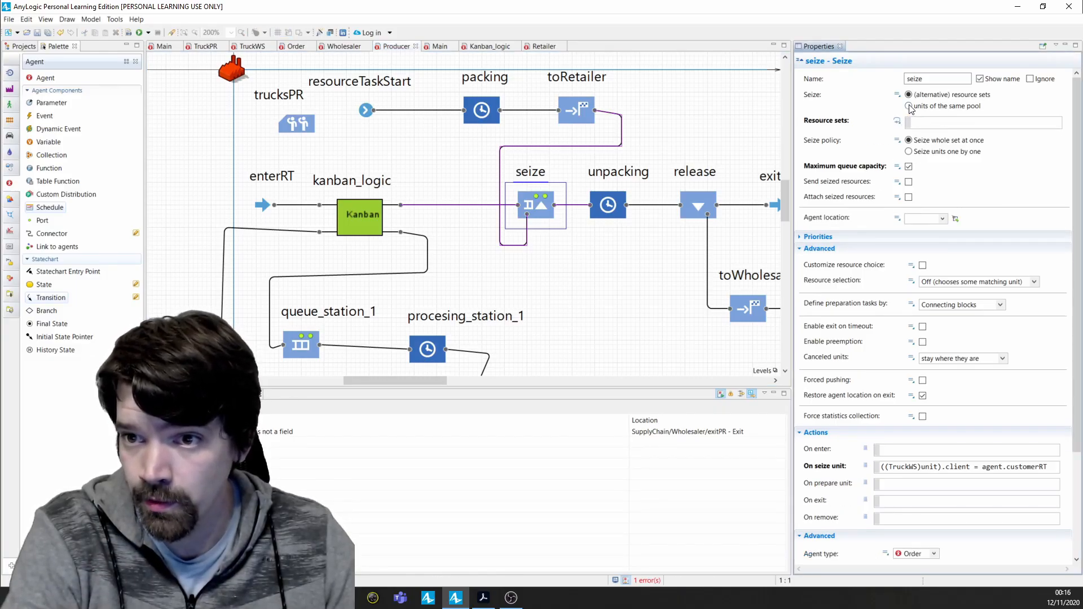
left_click(909, 106)
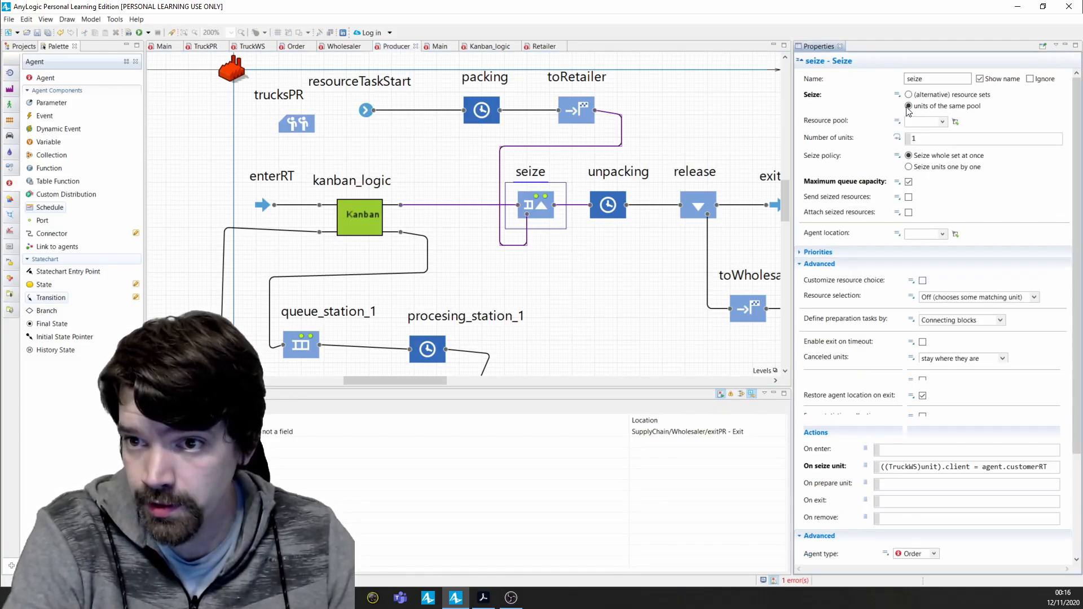
left_click(909, 95)
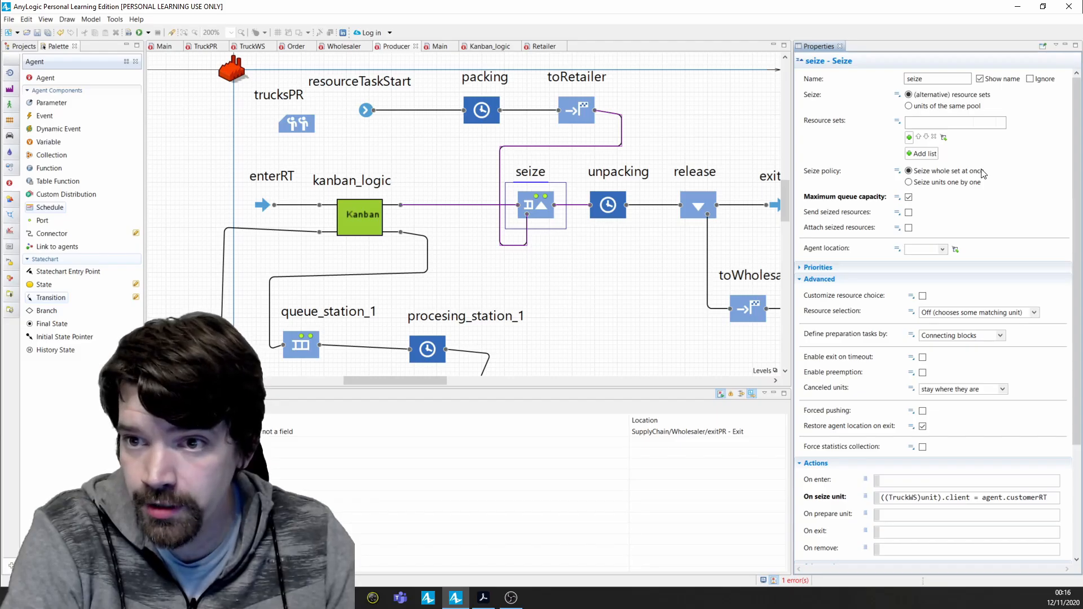
left_click(910, 137)
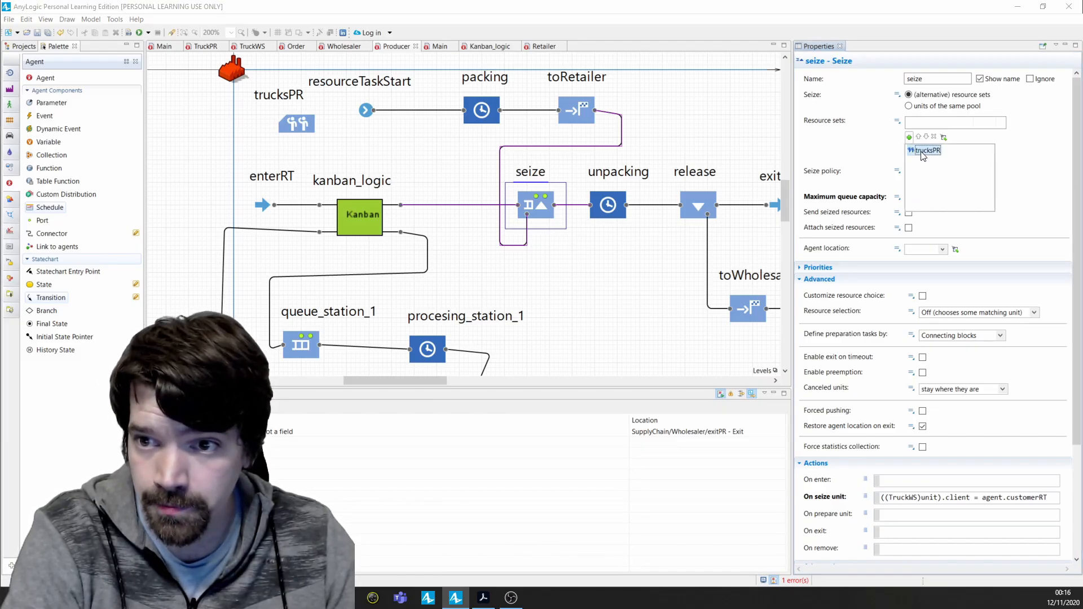
left_click(923, 150)
Delete the TruckWS client assignment from the seize block's On seize unit action
scroll(888, 246, "down", 5)
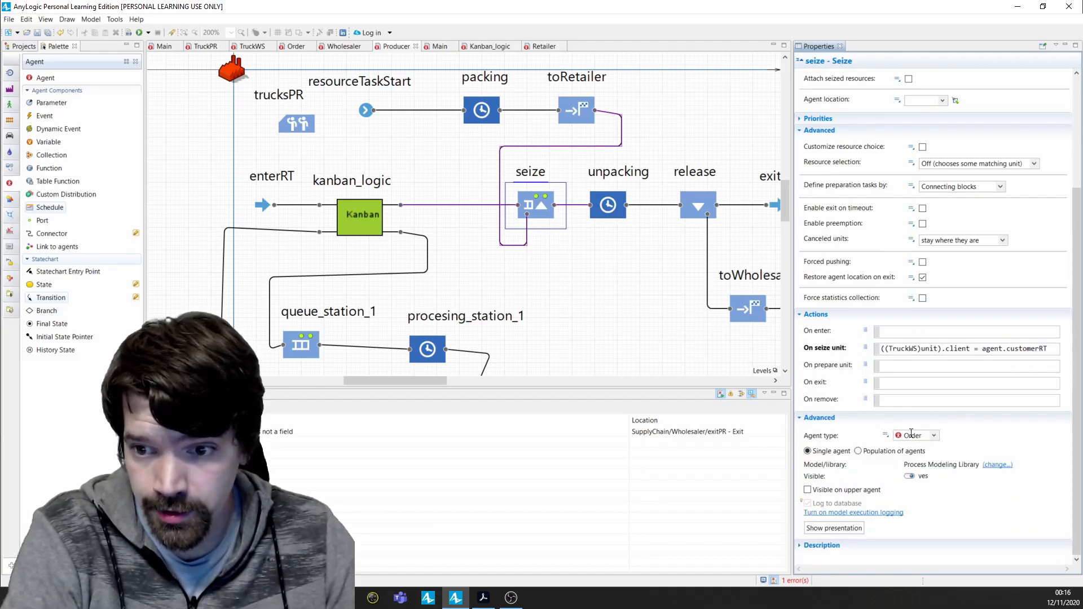
scroll(933, 434, "up", 2)
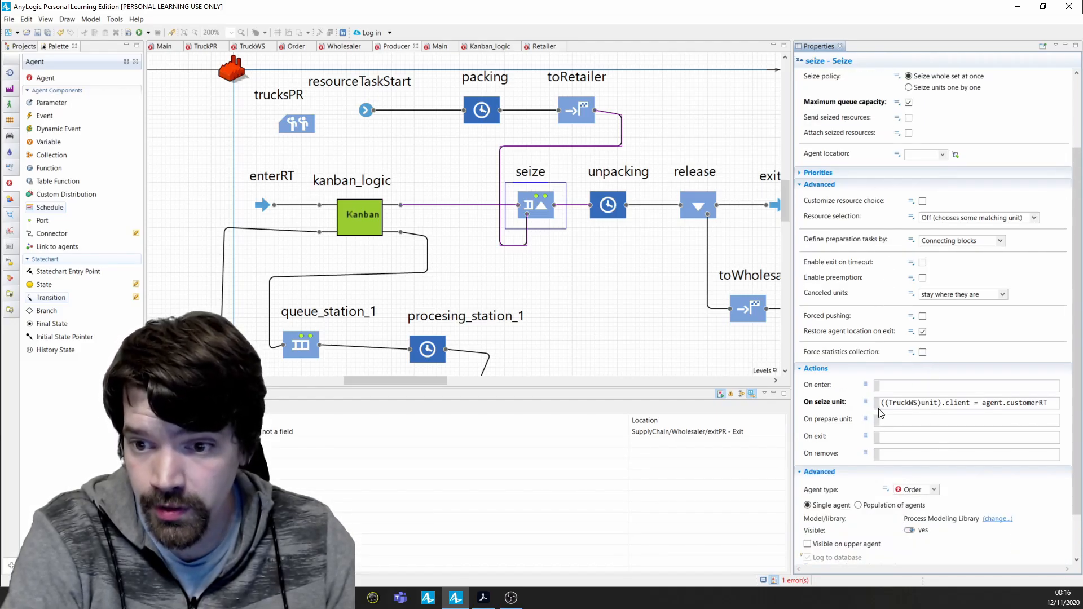
left_click_drag(883, 404, 1051, 402)
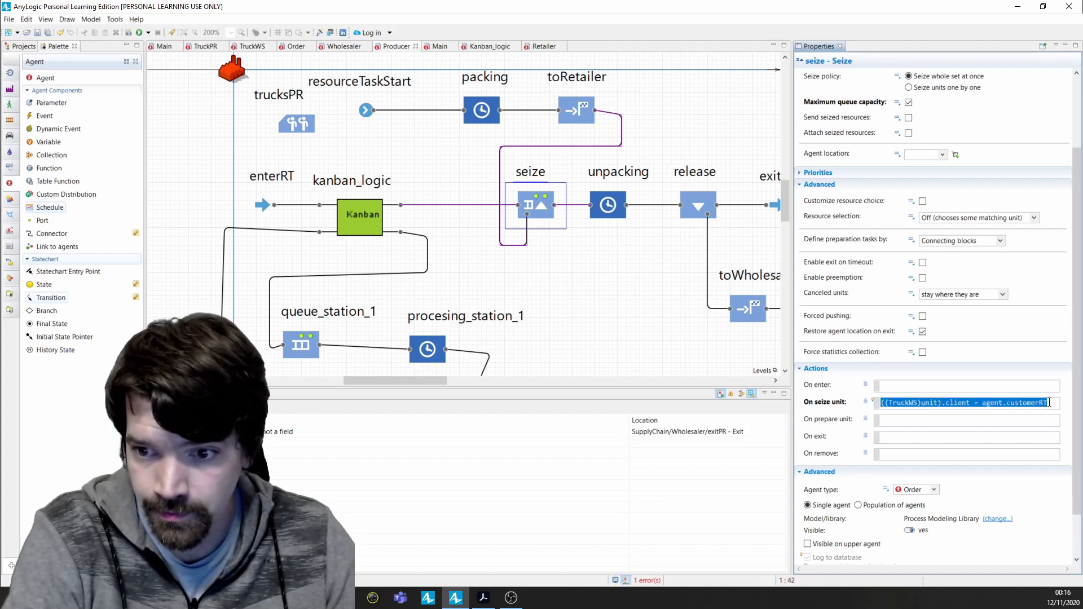
key("Delete")
scroll(931, 338, "up", 3)
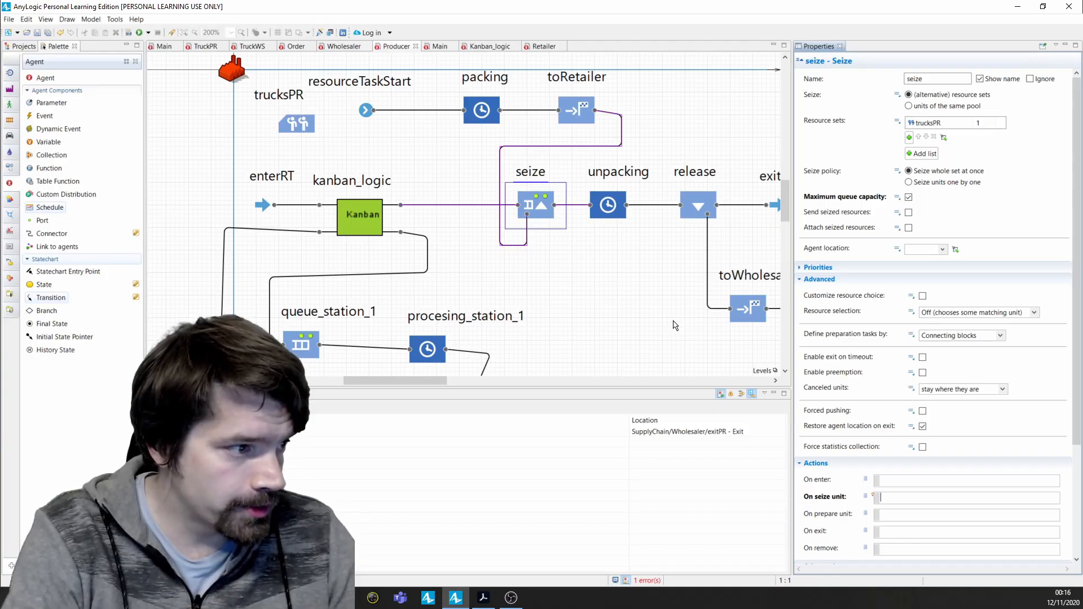
Set the unit type of the Producer's resourceTaskStart block to TruckPR
left_click(365, 115)
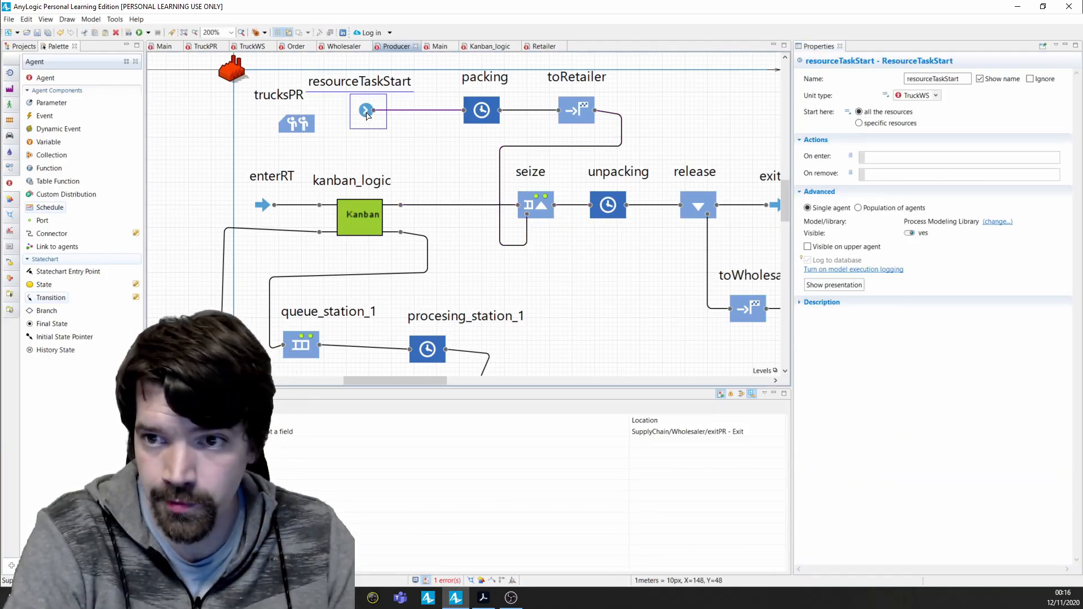
left_click(937, 96)
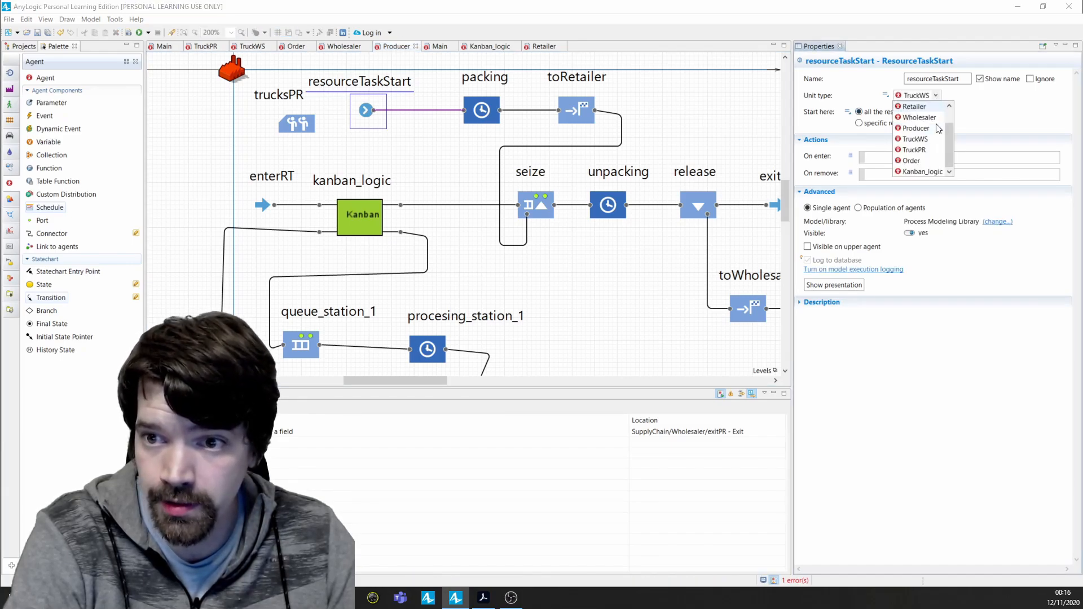
left_click(921, 150)
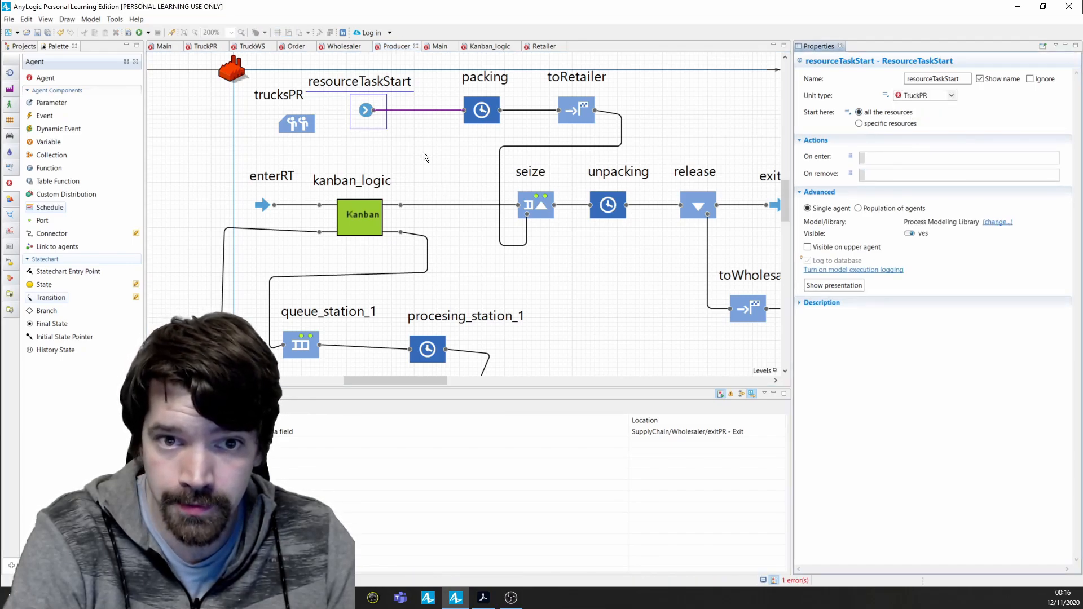
Rename the Producer's toRetailer MoveTo block, located after packing, to toWholesaler1
left_click(480, 120)
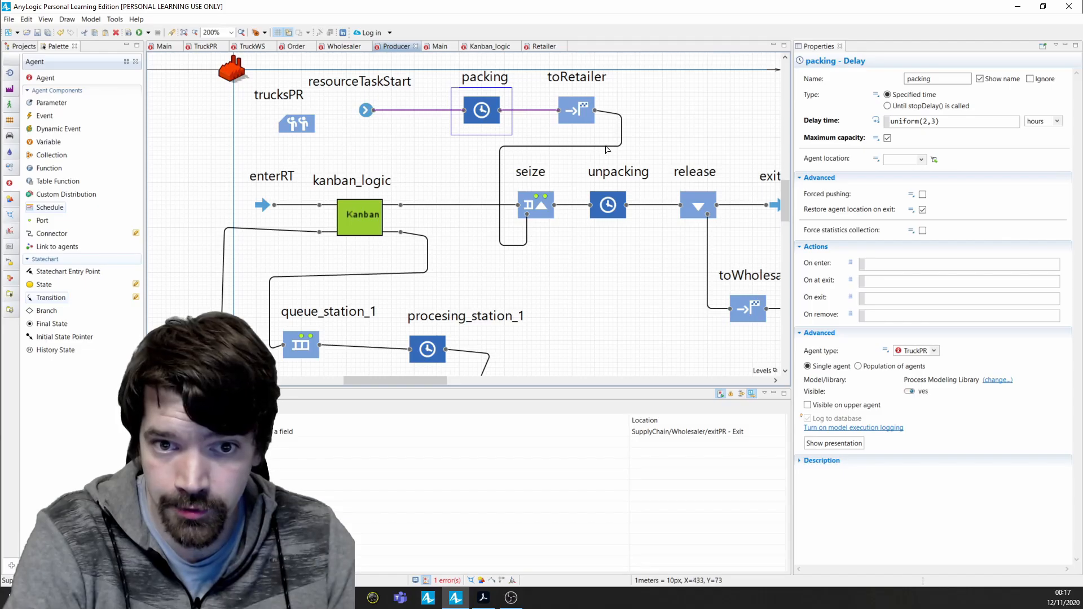
left_click(575, 116)
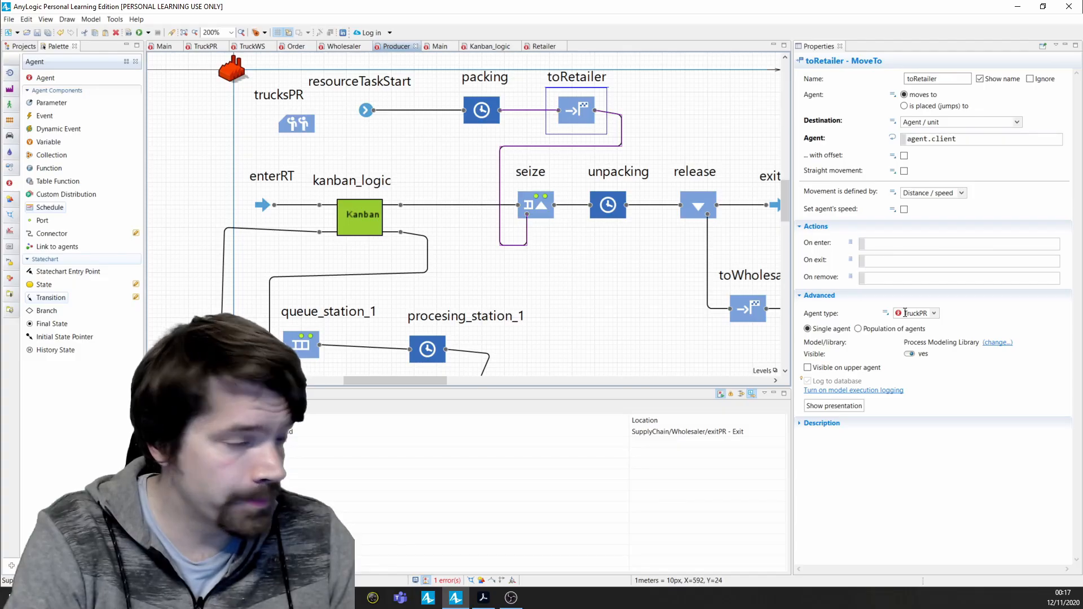
left_click(923, 80)
left_click_drag(937, 79, 915, 78)
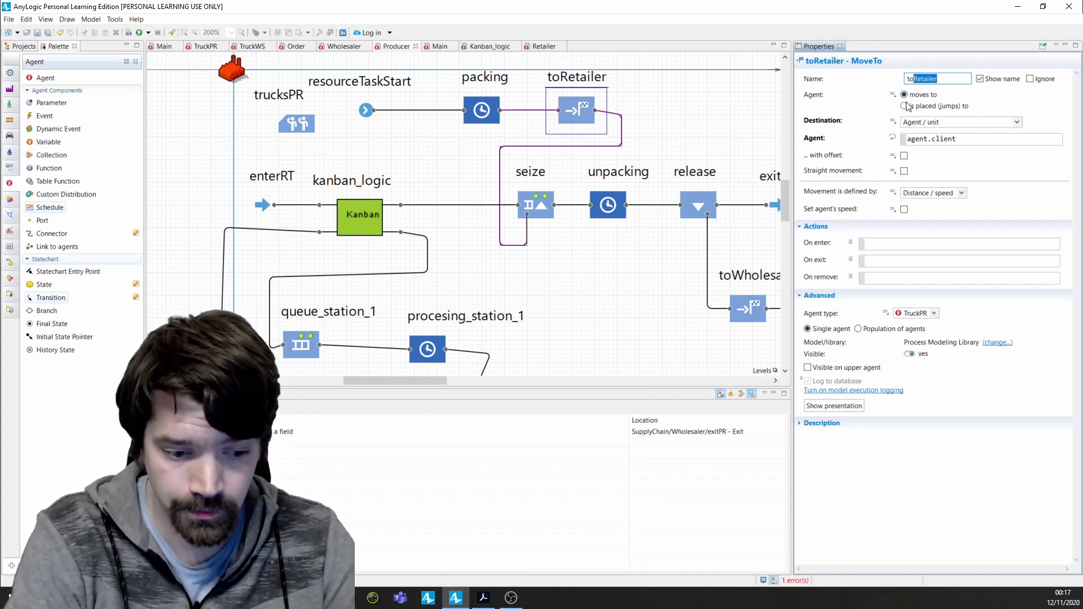
type("Who")
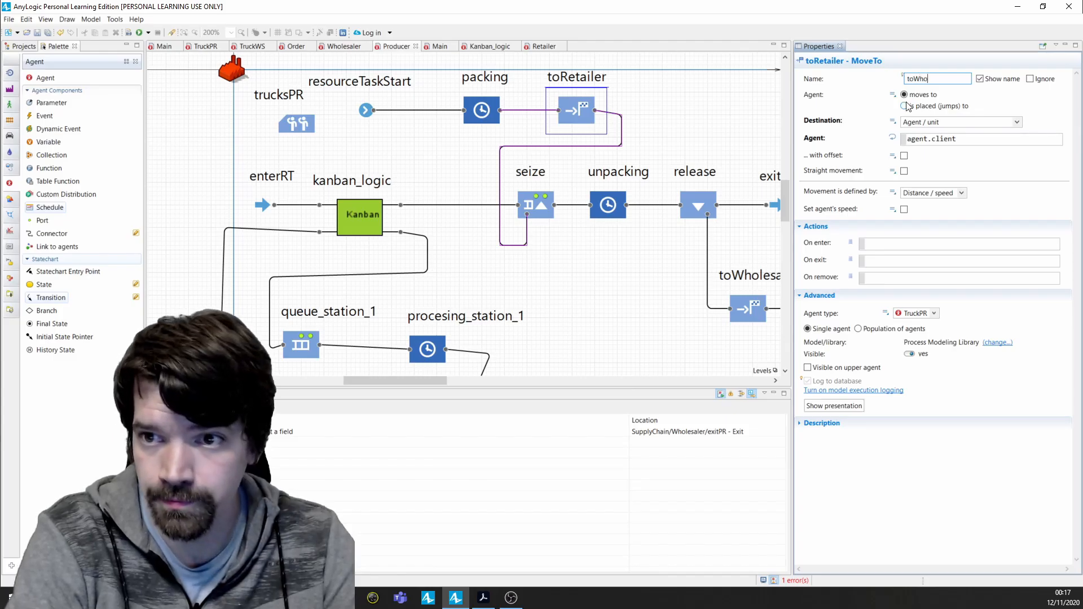
type("lesaler1")
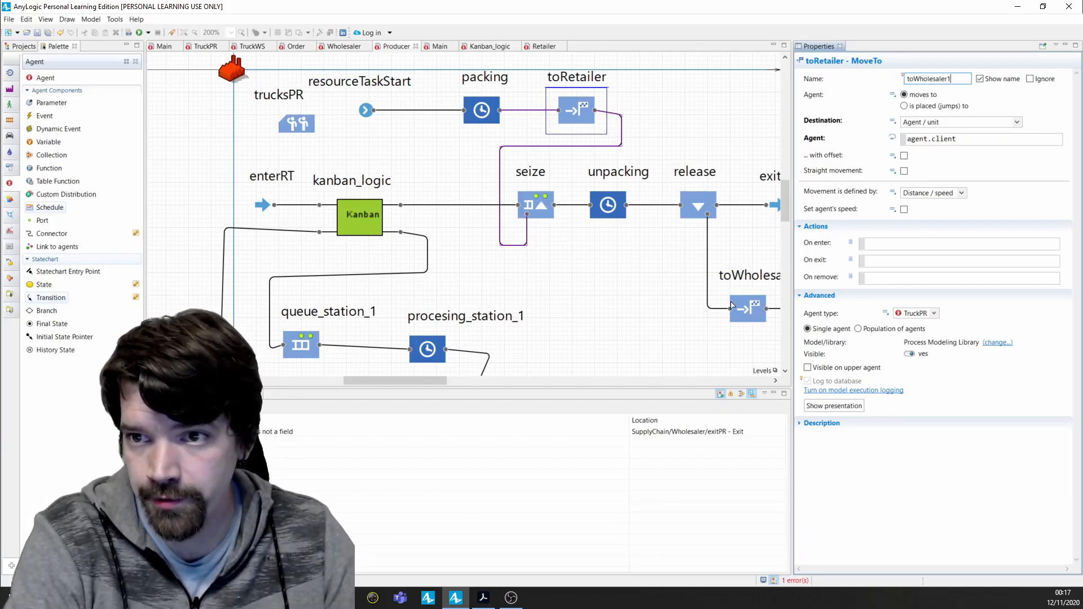
Rename the MoveTo block fed by the release block to toProducer
left_click(748, 311)
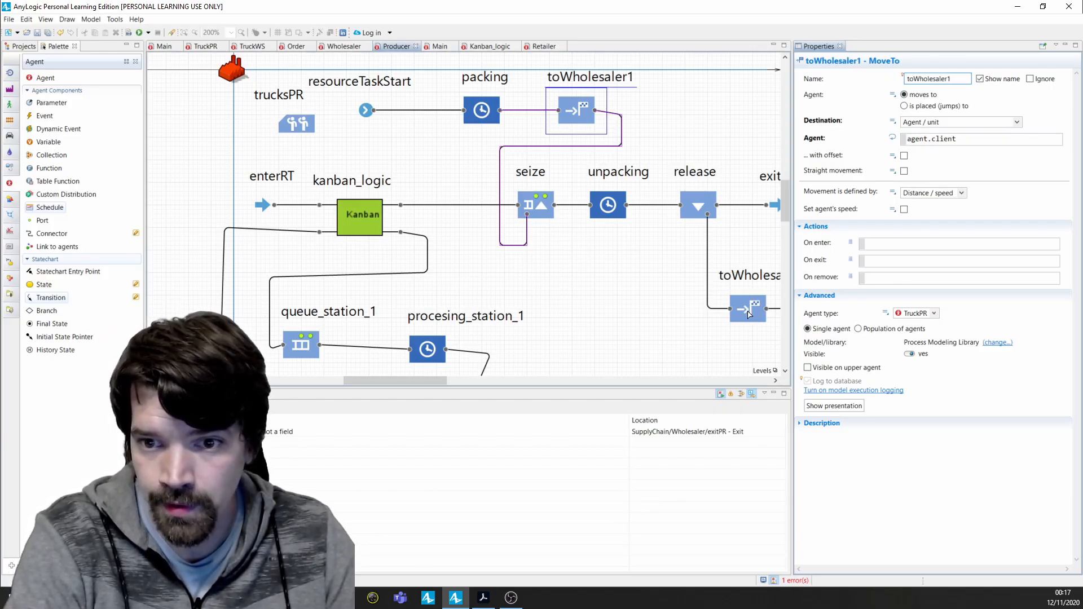
left_click_drag(948, 79, 922, 83)
key("BackSpace")
key("BackSpace")
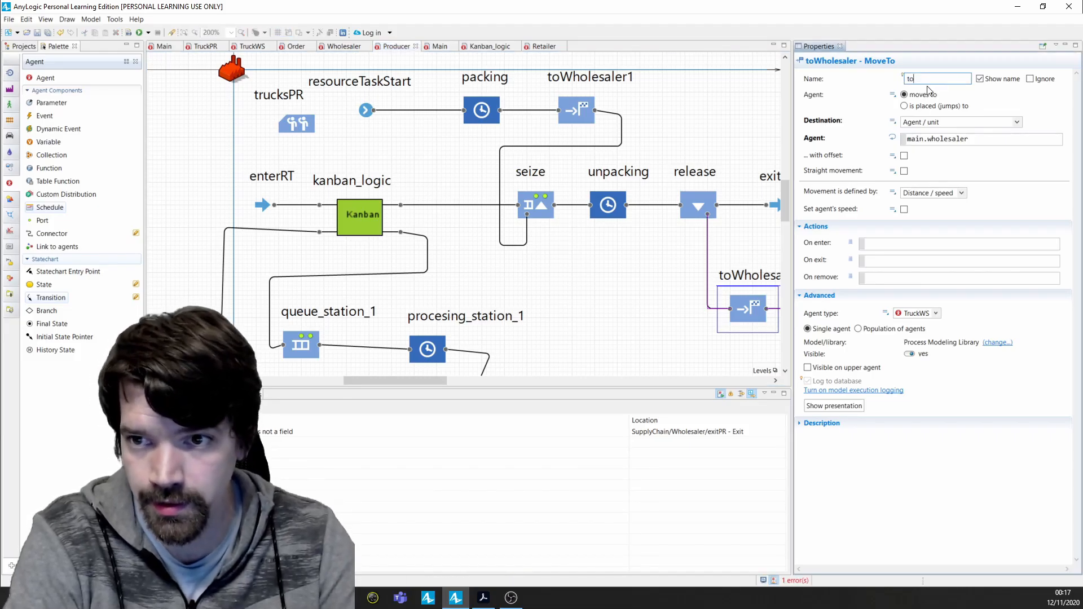
type("Producer")
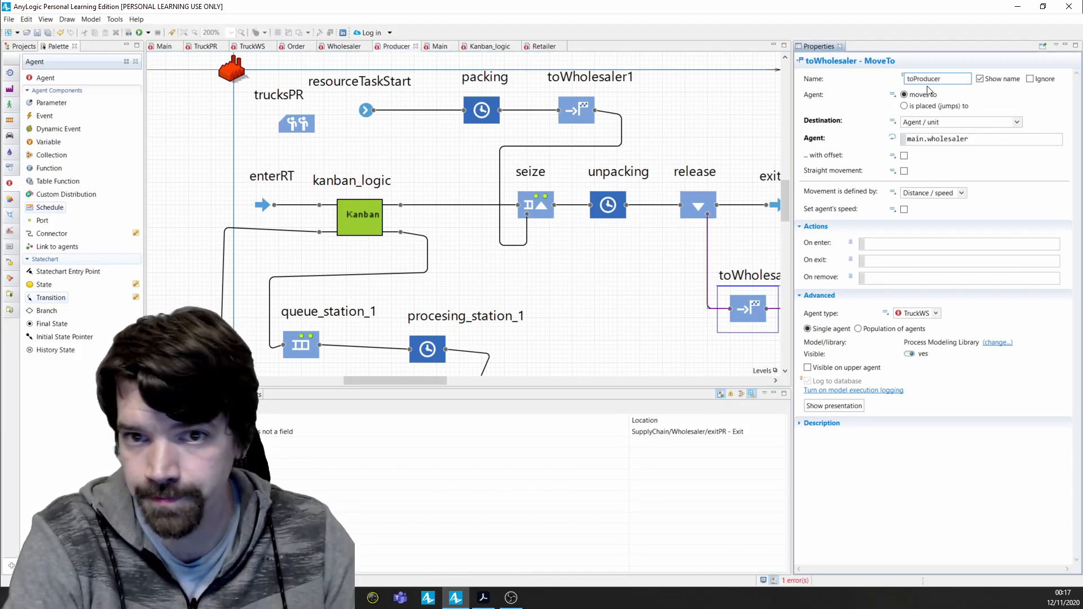
Rename the MoveTo block after packing to toWholesaler and set its destination agent to main.wholesaler
left_click(567, 109)
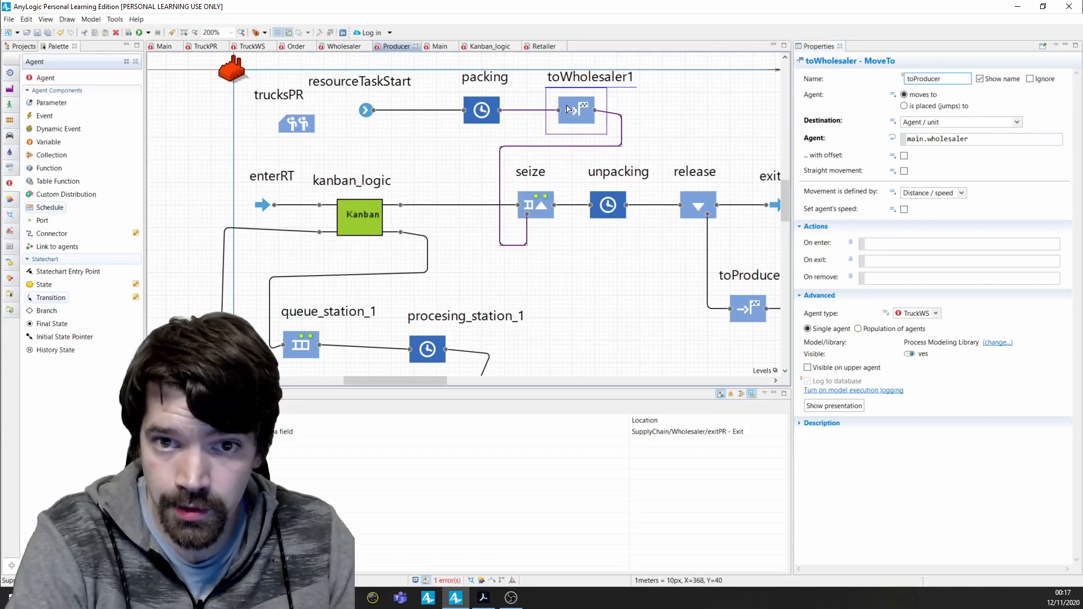
left_click(948, 78)
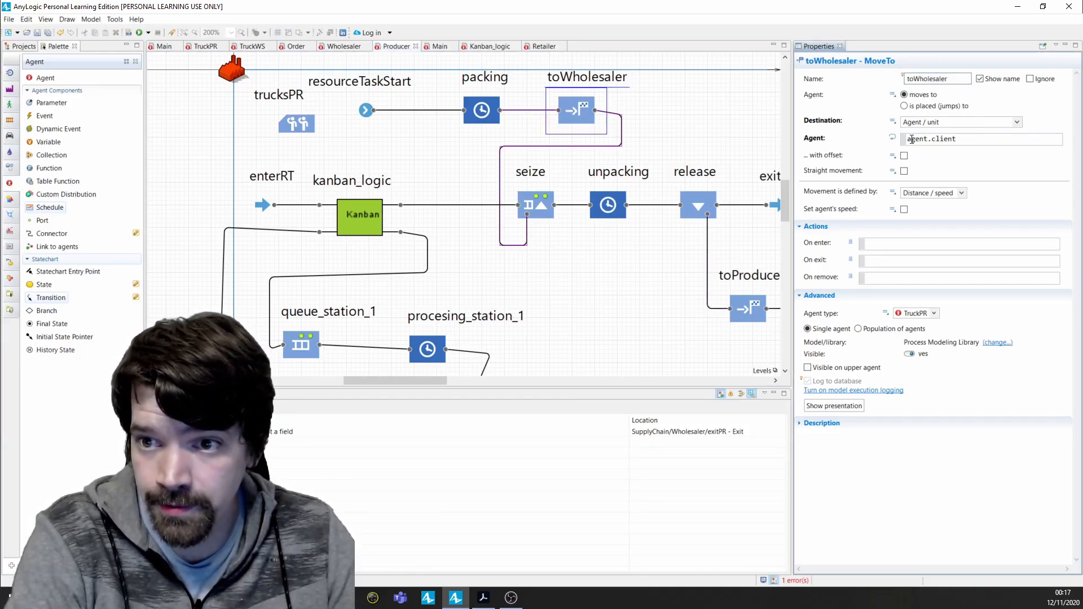
left_click_drag(955, 139, 902, 144)
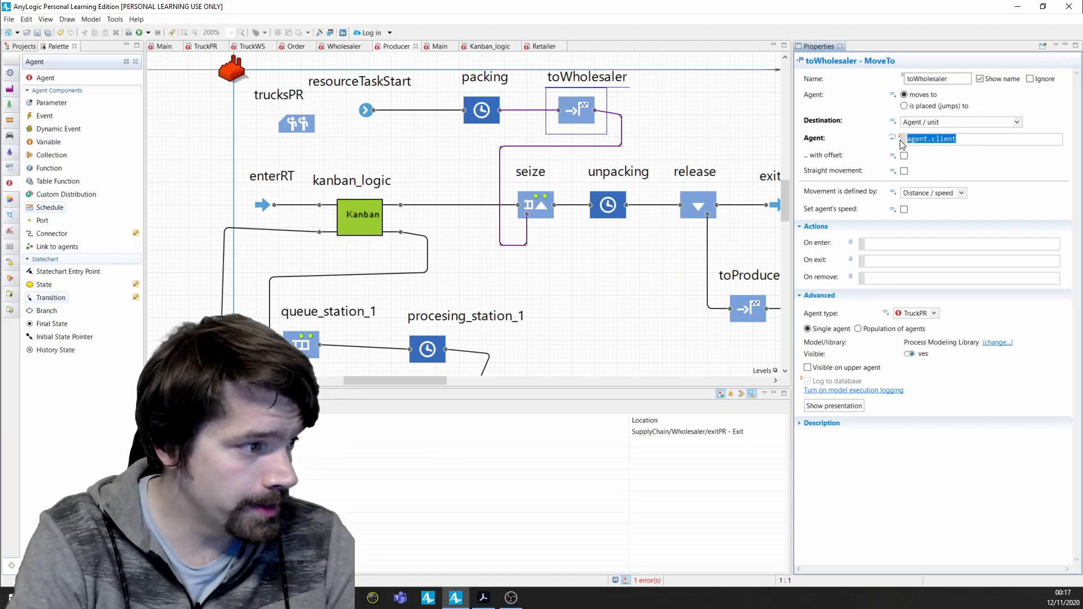
type("main.who")
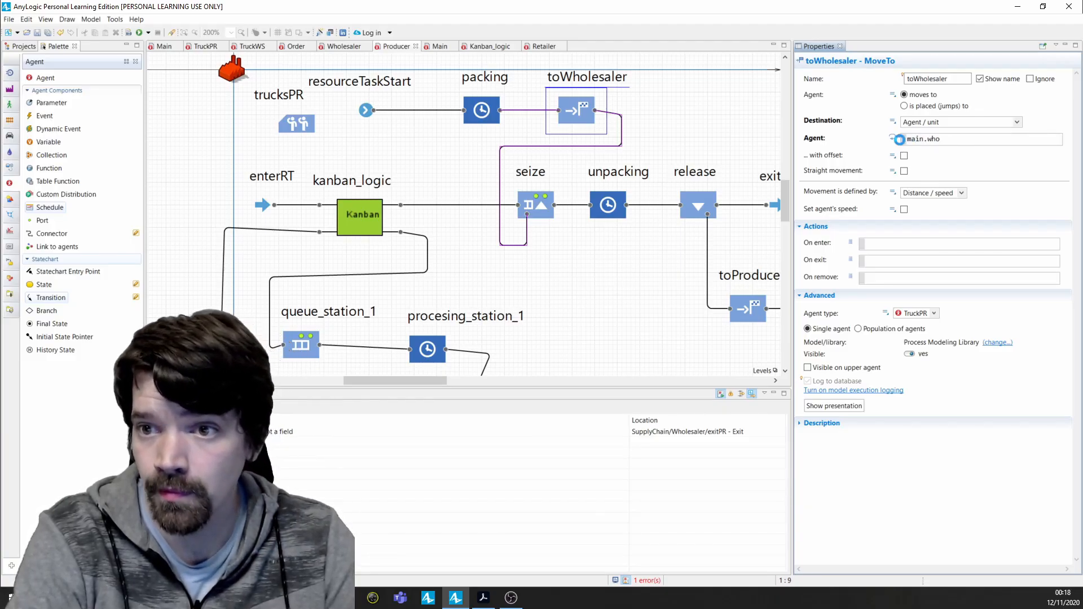
type("lesaler")
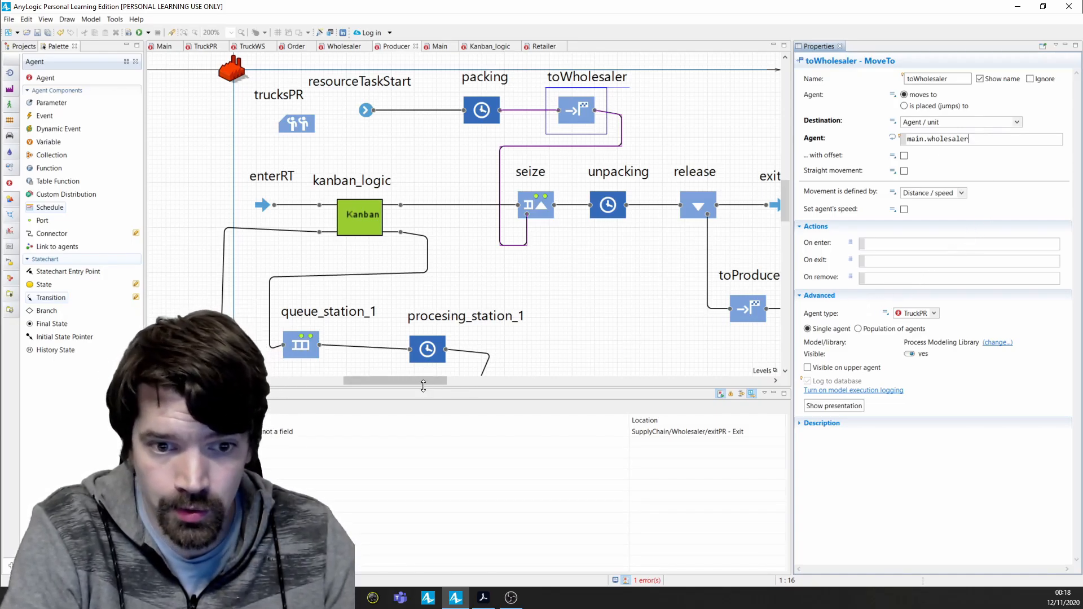
Set the toProducer block's destination agent to main.producer and its agent type to TruckPR
left_click_drag(418, 384, 455, 388)
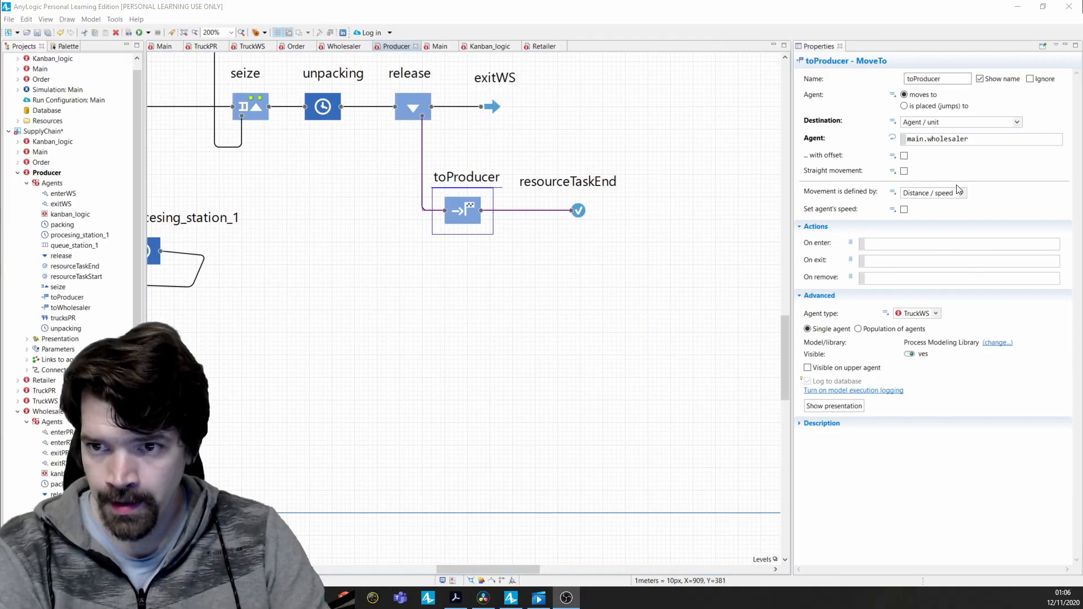
left_click(931, 139)
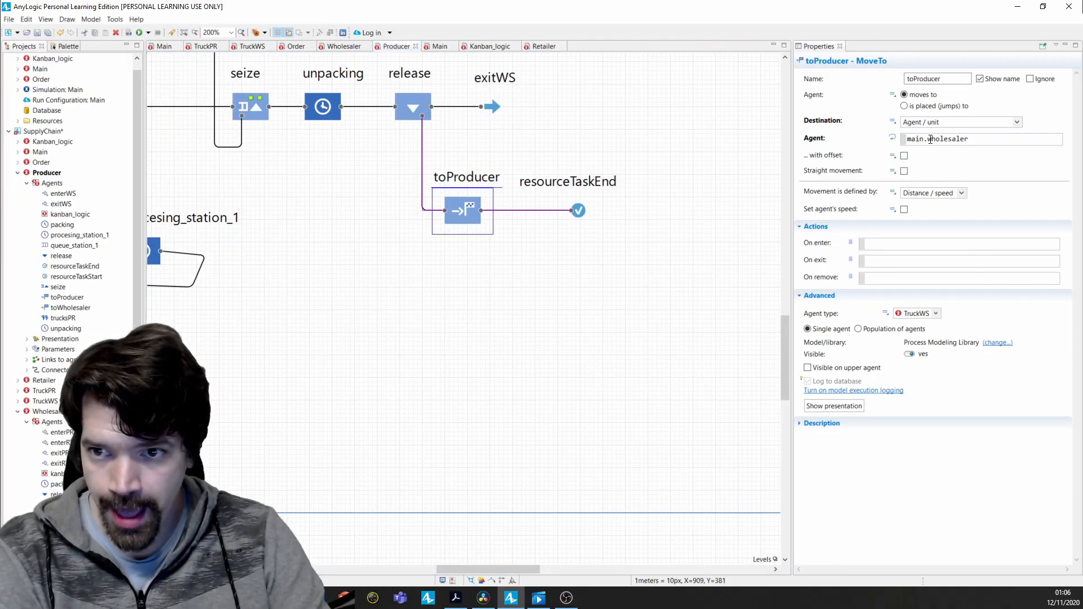
left_click_drag(928, 139, 982, 143)
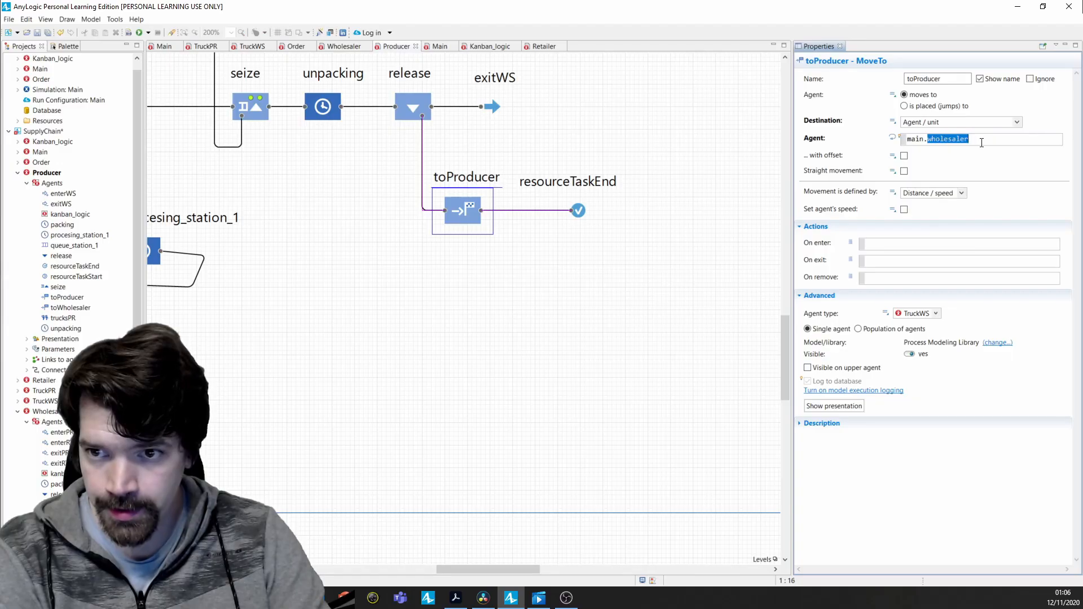
type("produc")
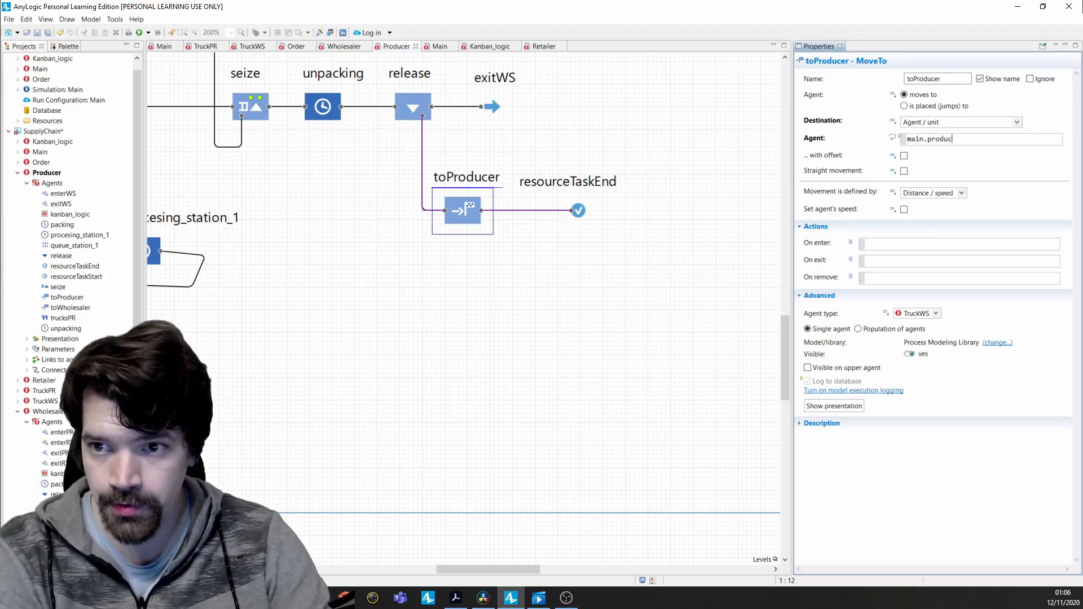
type("er")
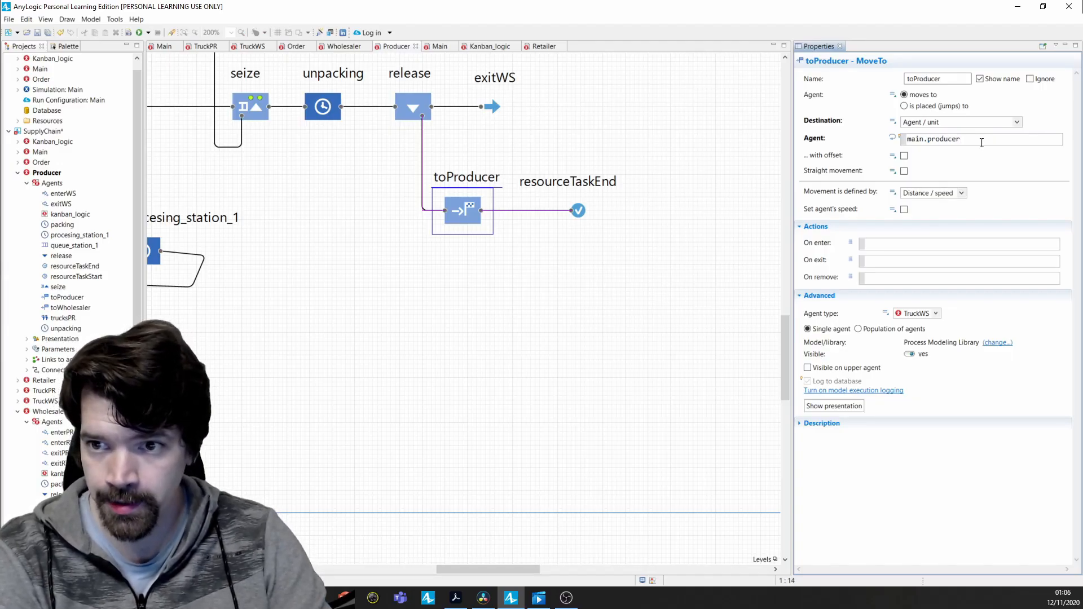
left_click(936, 314)
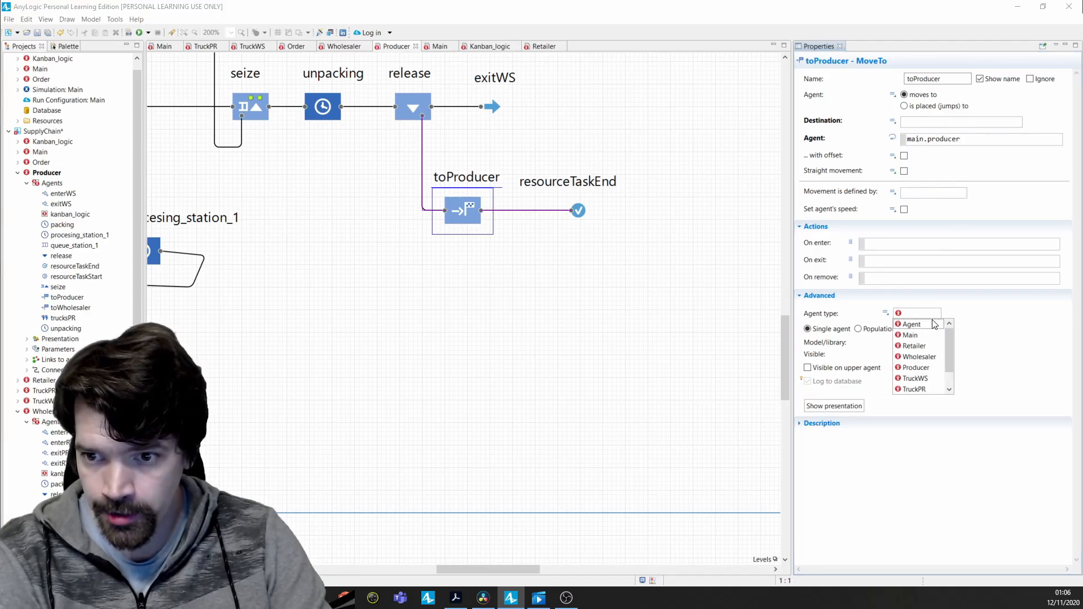
left_click(921, 391)
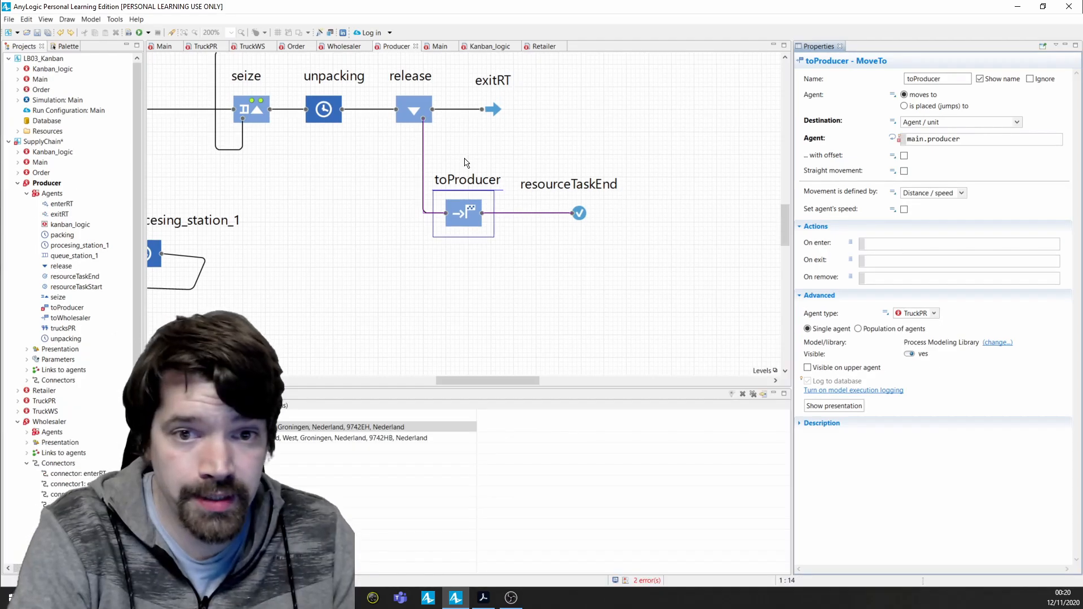
Rename the Producer's exitRT block after release to exitWS
left_click(493, 110)
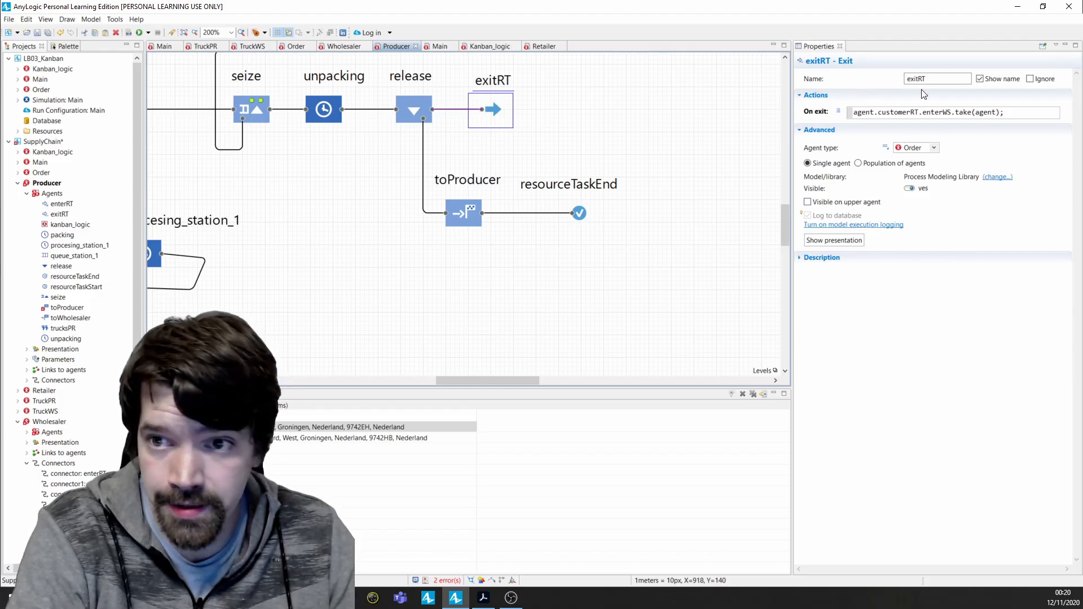
left_click_drag(927, 79, 920, 79)
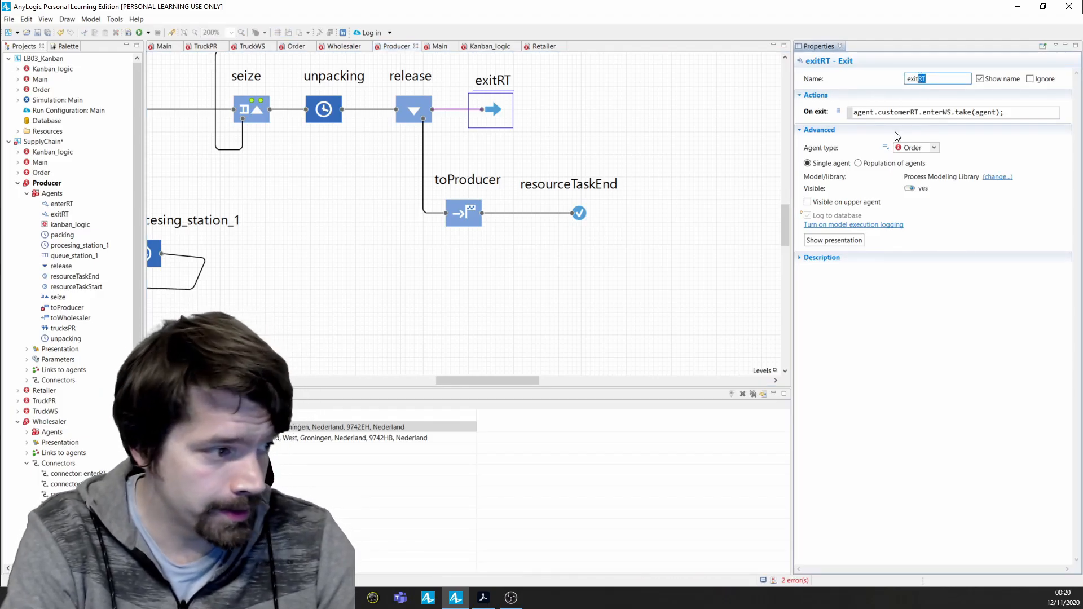
type("WS")
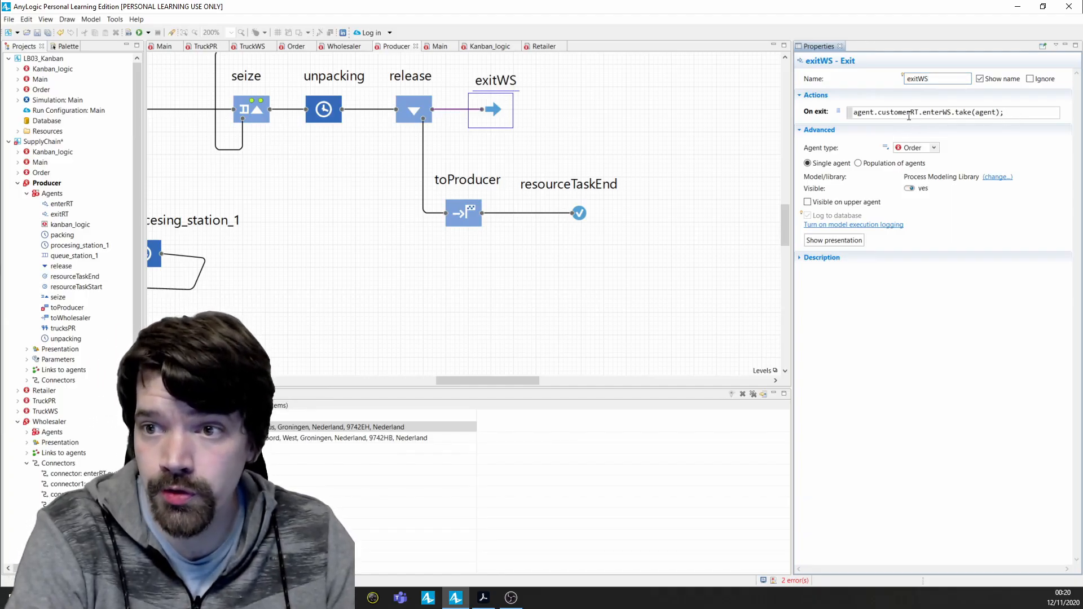
Replace the exitWS block's On exit action with main.wholesaler.enterPR.take(agent);
left_click(894, 113)
left_click_drag(1013, 112, 842, 115)
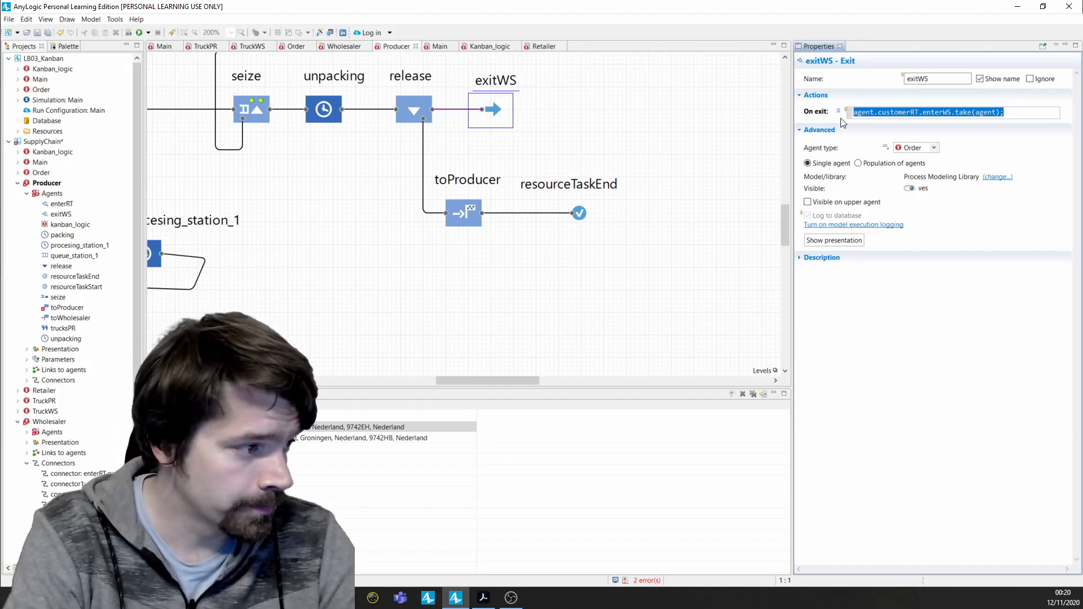
type("main.")
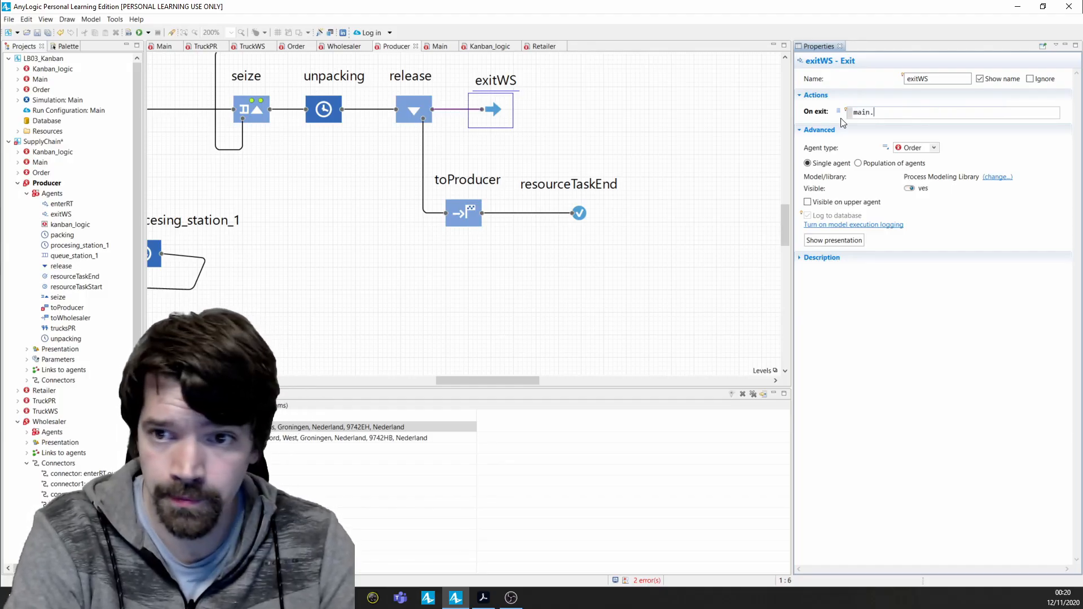
type("whole")
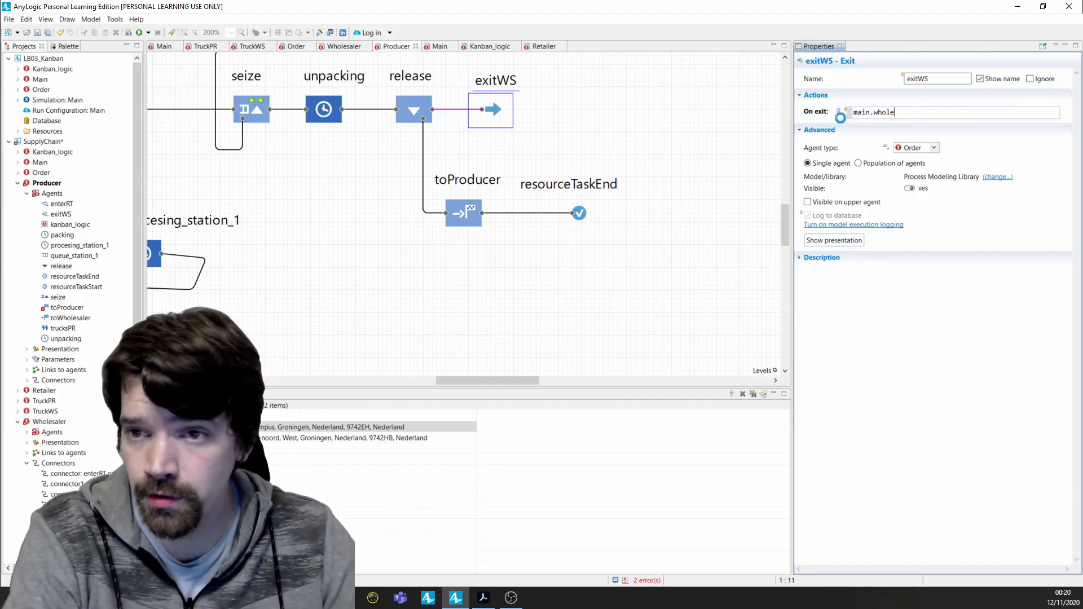
double_click(905, 128)
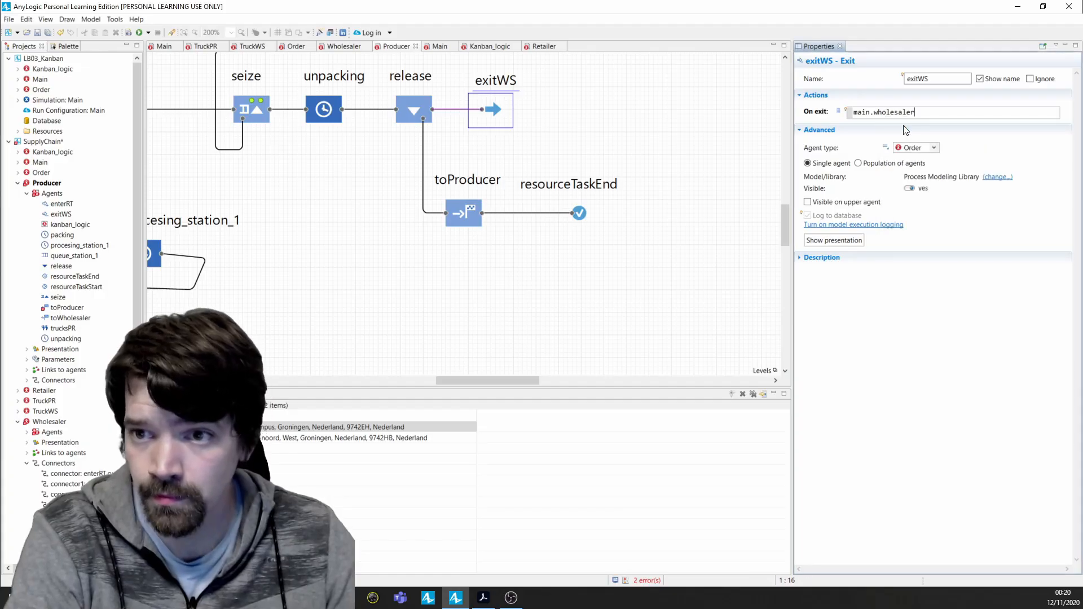
type(".")
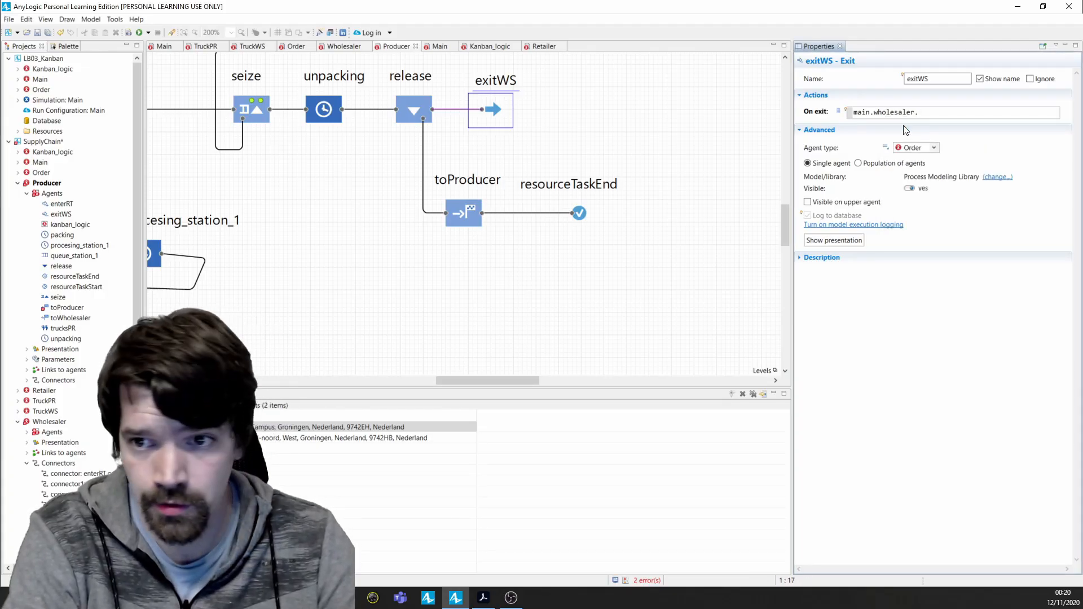
type("enterP")
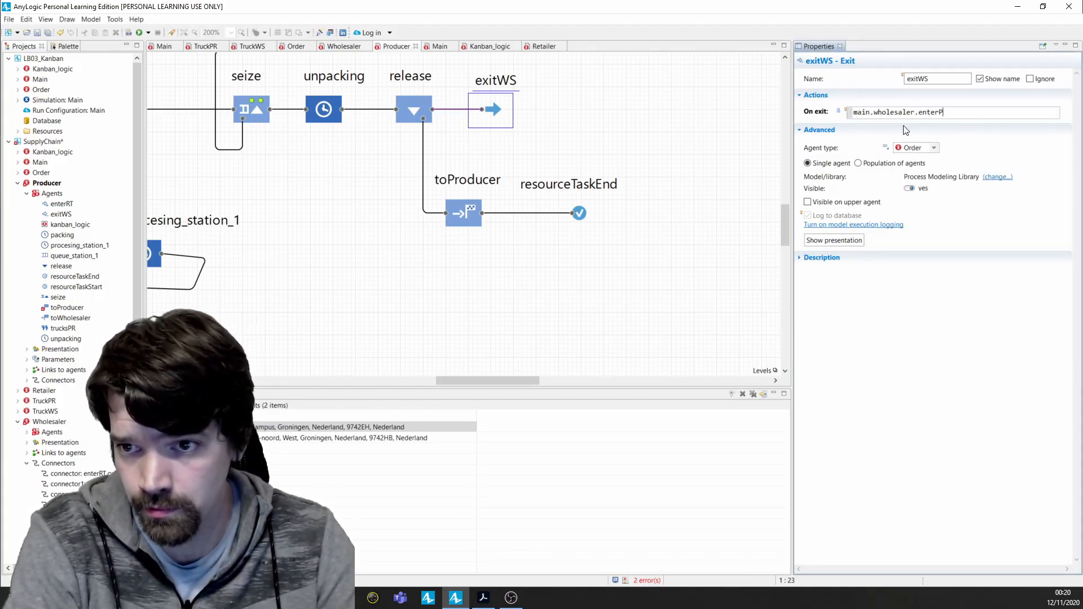
type("R.")
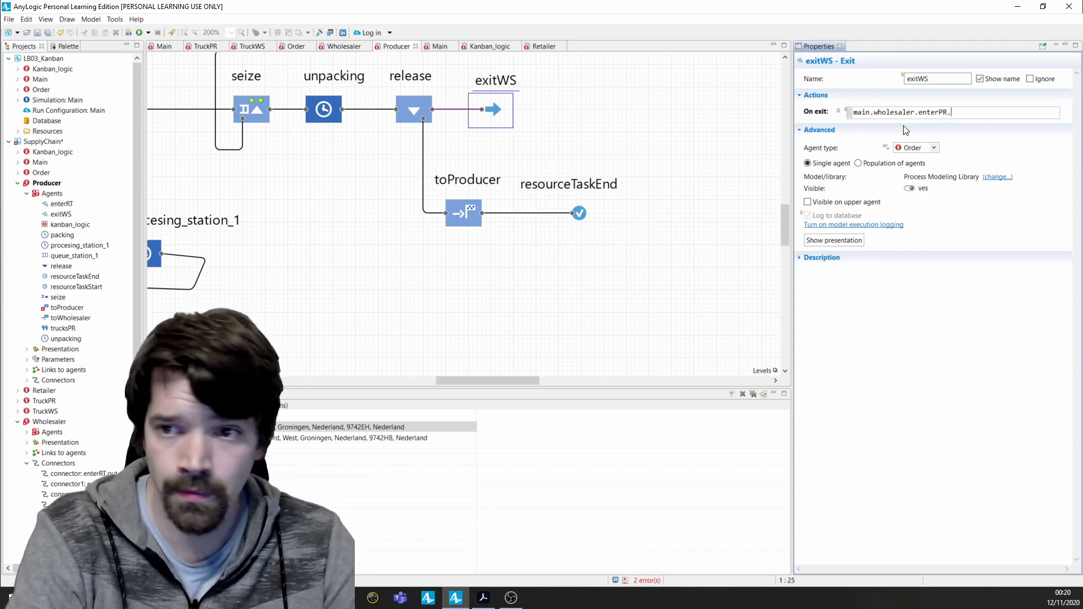
type("take(agent")
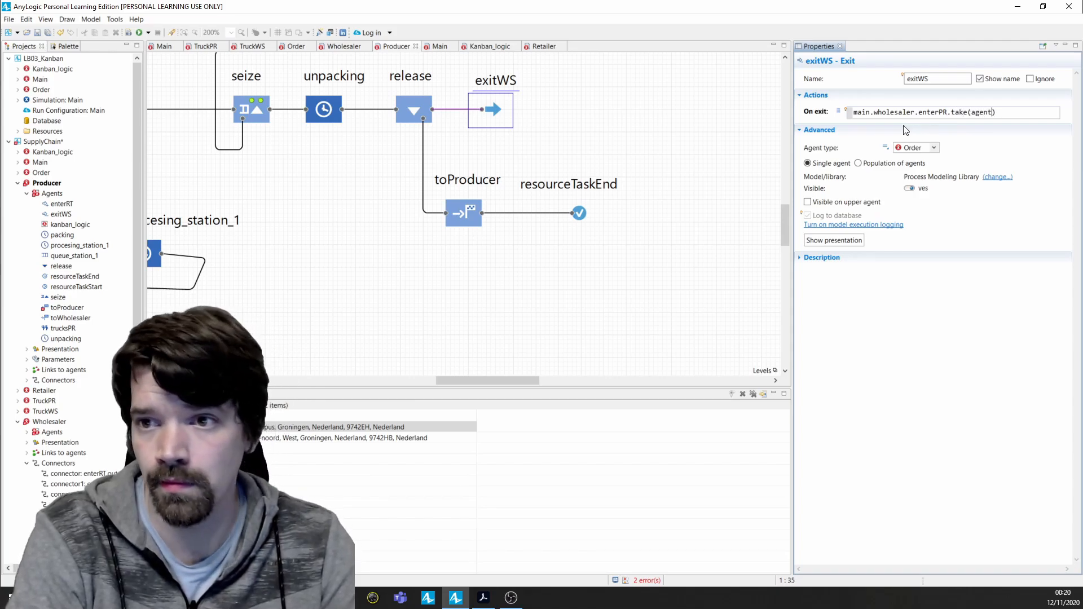
left_click(1003, 113)
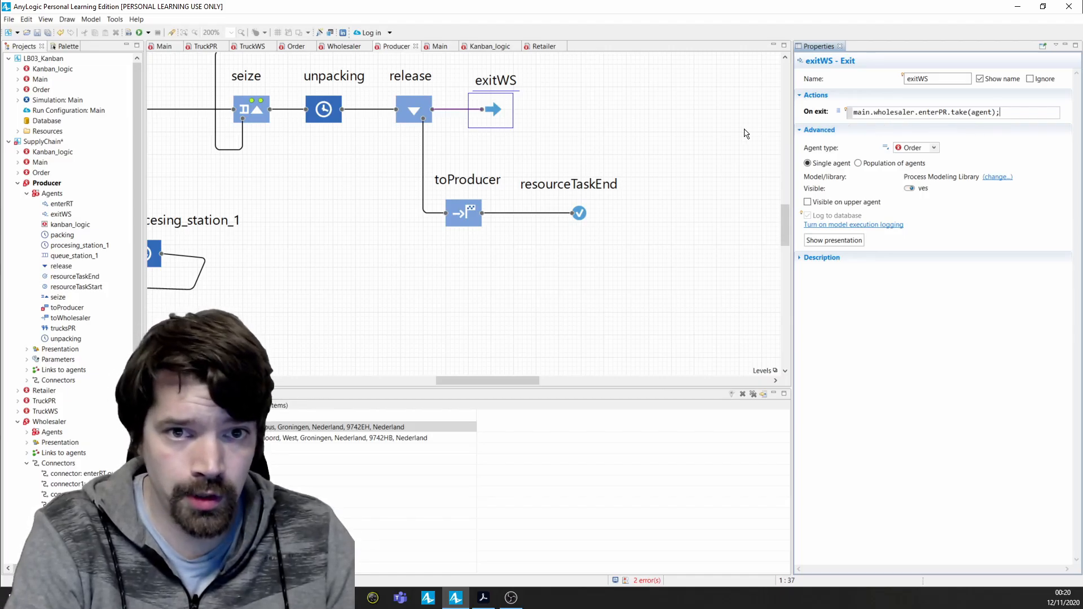
Rename the Producer's enterRT block in front of kanban_logic to enterWS
left_click(335, 49)
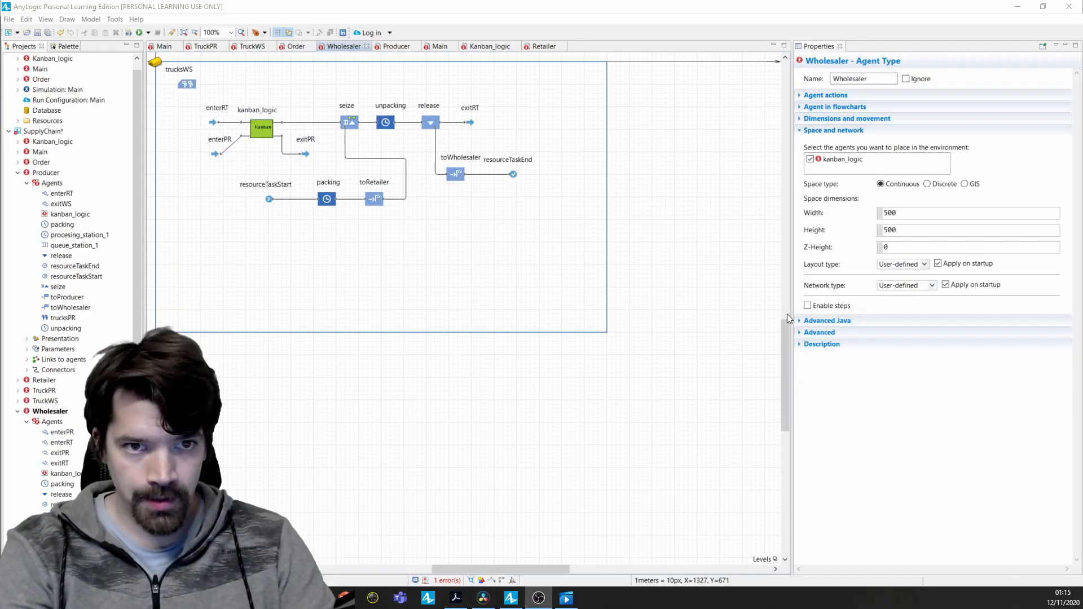
left_click(396, 47)
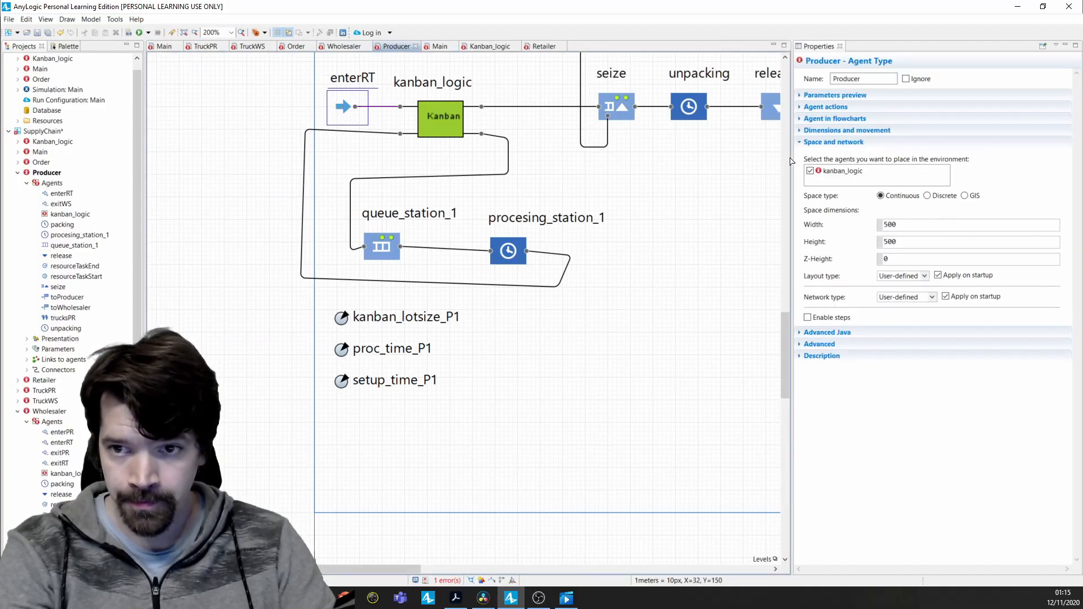
left_click(938, 83)
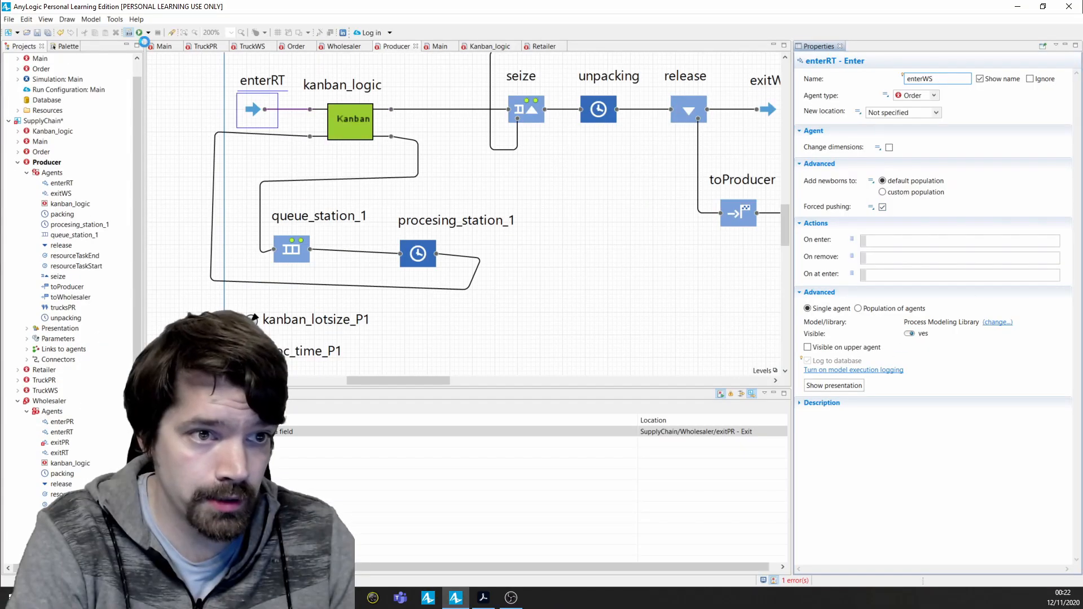
Run the SupplyChain simulation in a maximized window with the developer panel shown
key("Return")
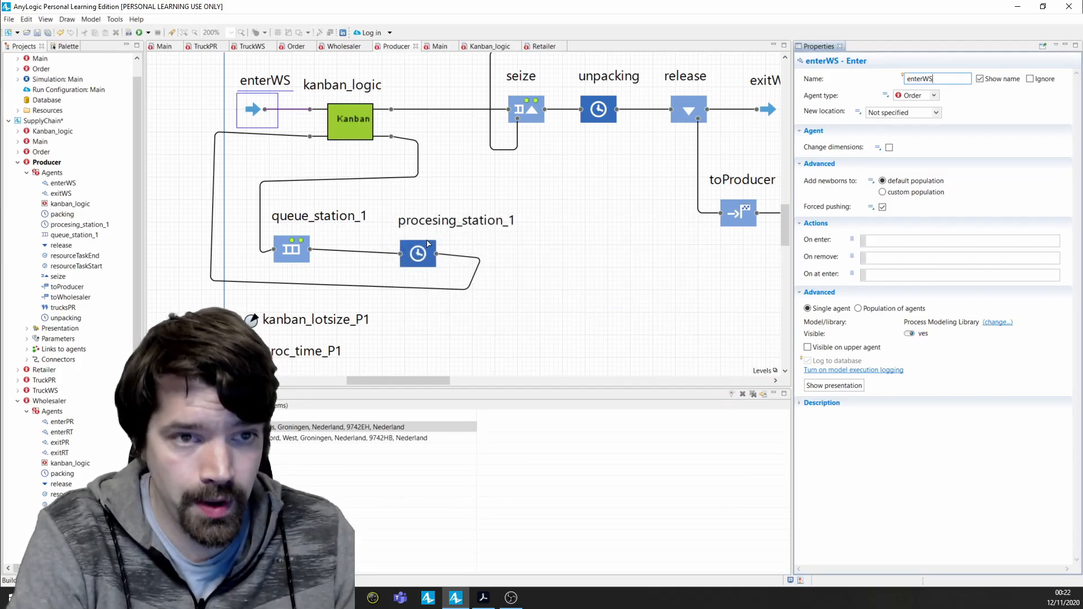
left_click(139, 33)
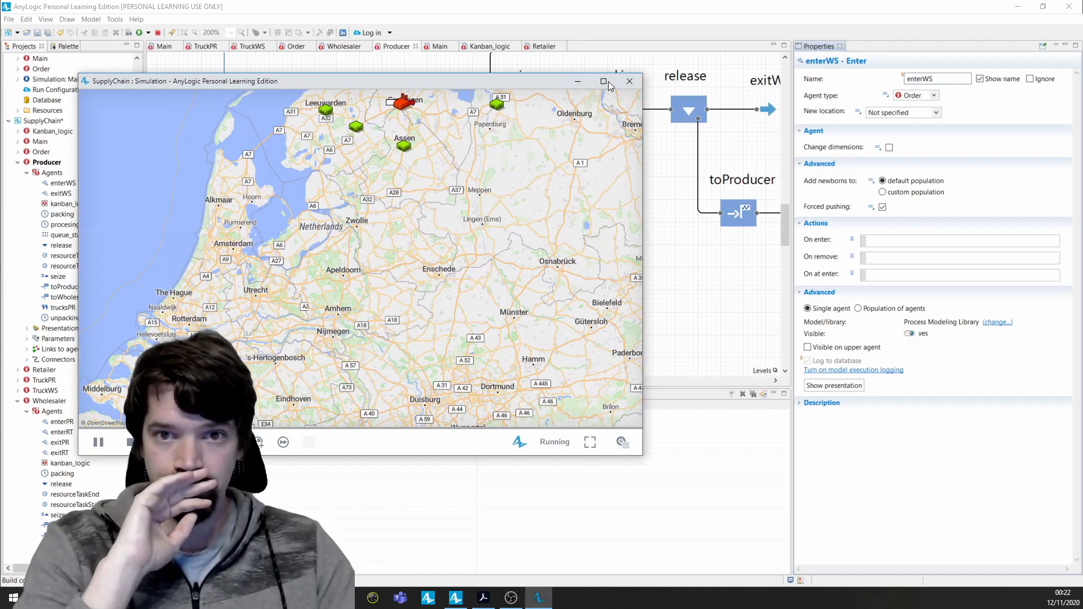
left_click(606, 82)
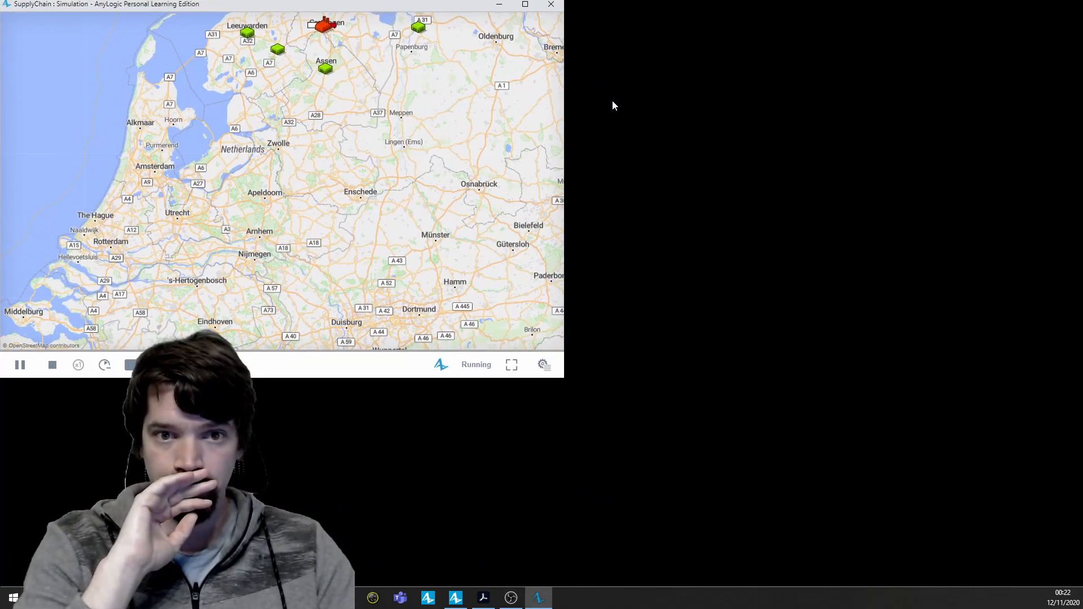
left_click_drag(525, 154, 331, 480)
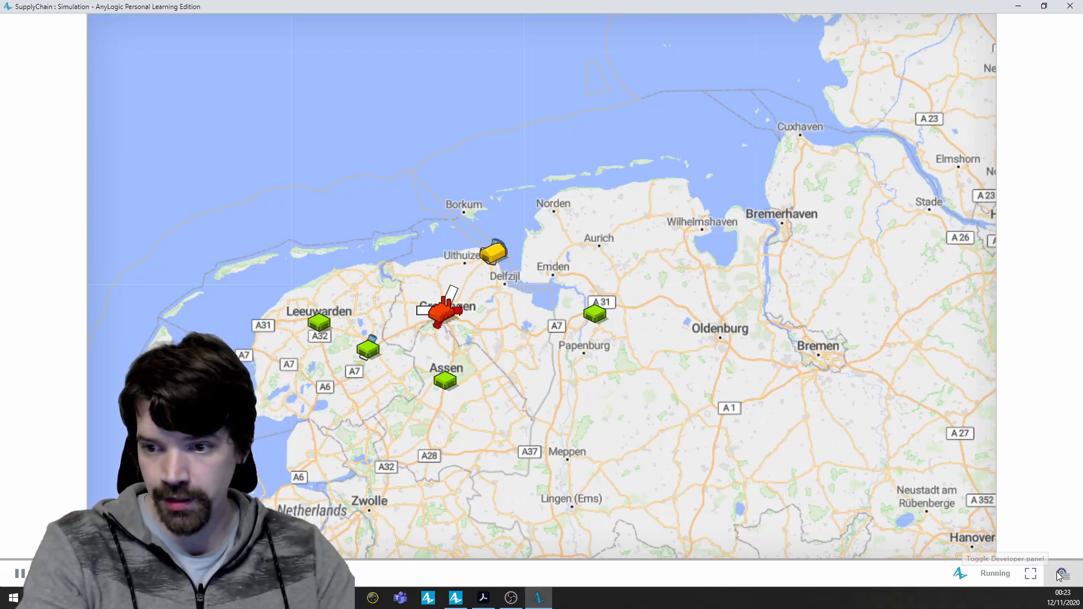
left_click(1030, 573)
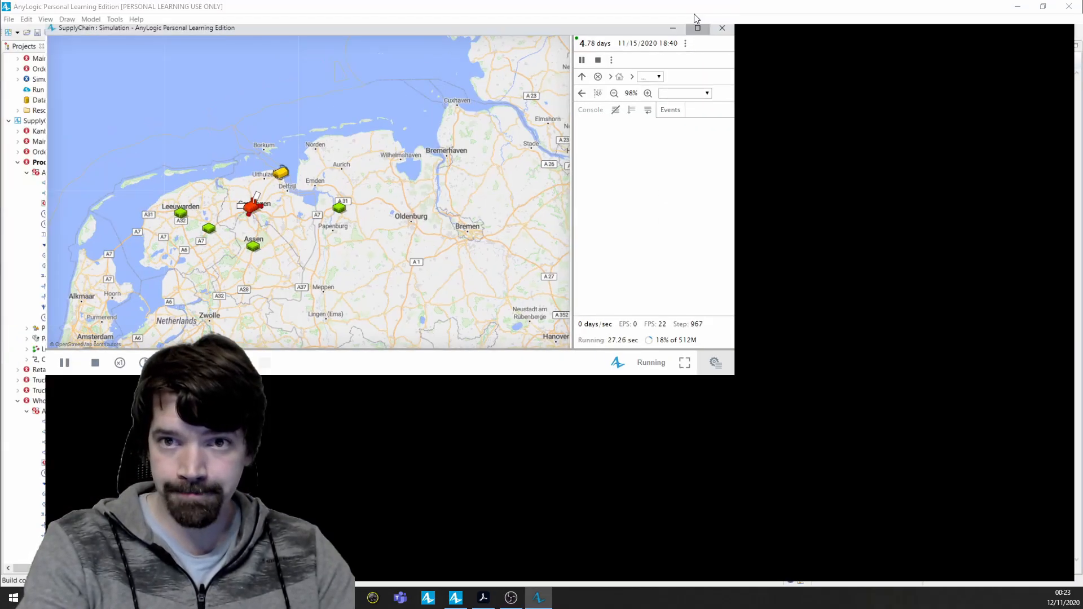
left_click(691, 8)
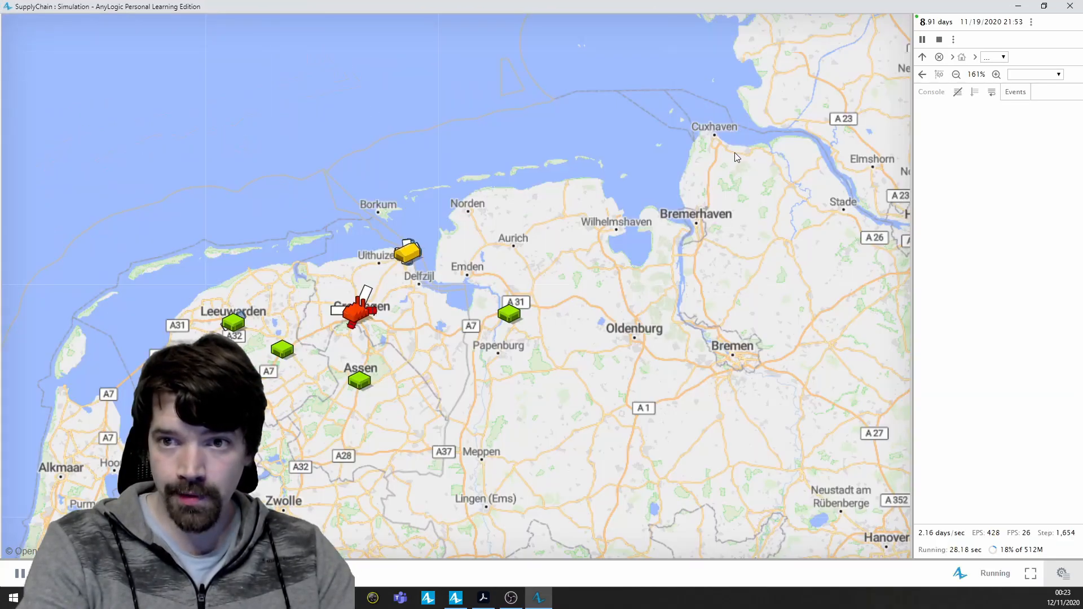
Examine the running process flow of retailers 0, 1 and 2, and return to the main map
left_click(1003, 58)
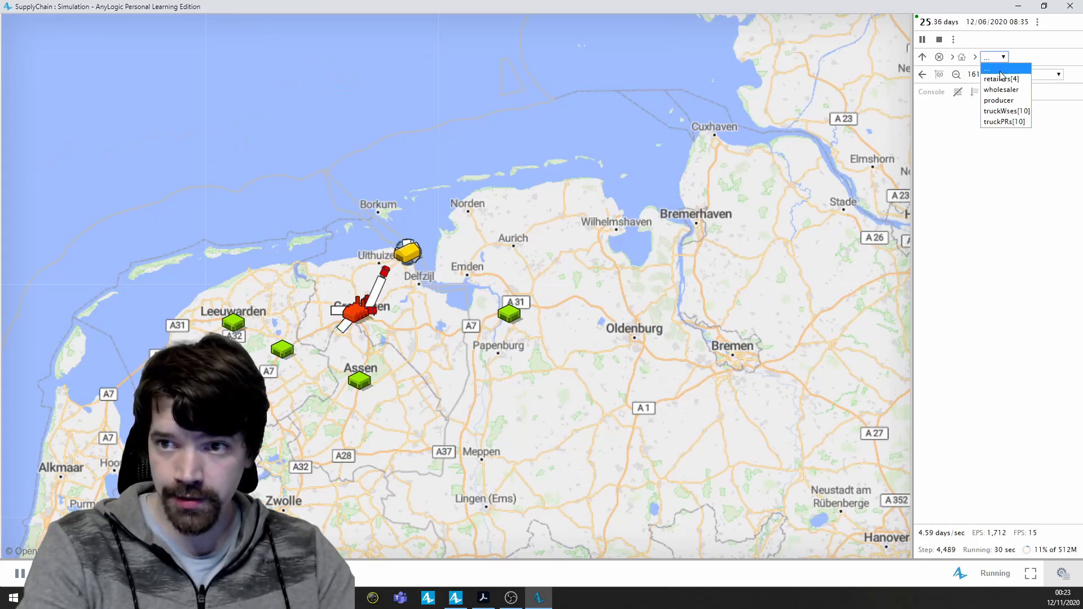
left_click(1001, 79)
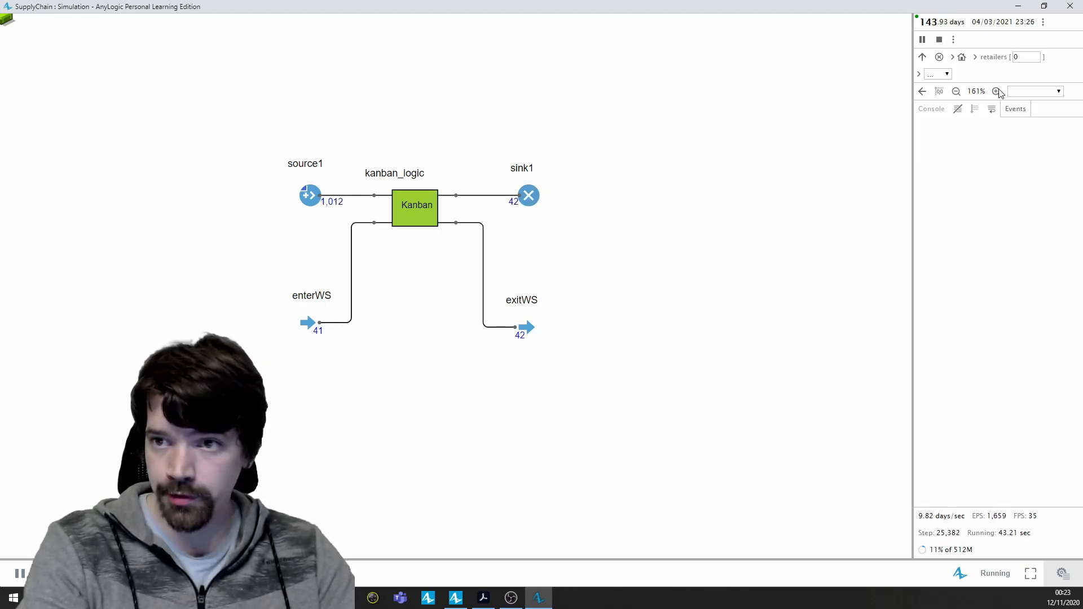
left_click(1036, 55)
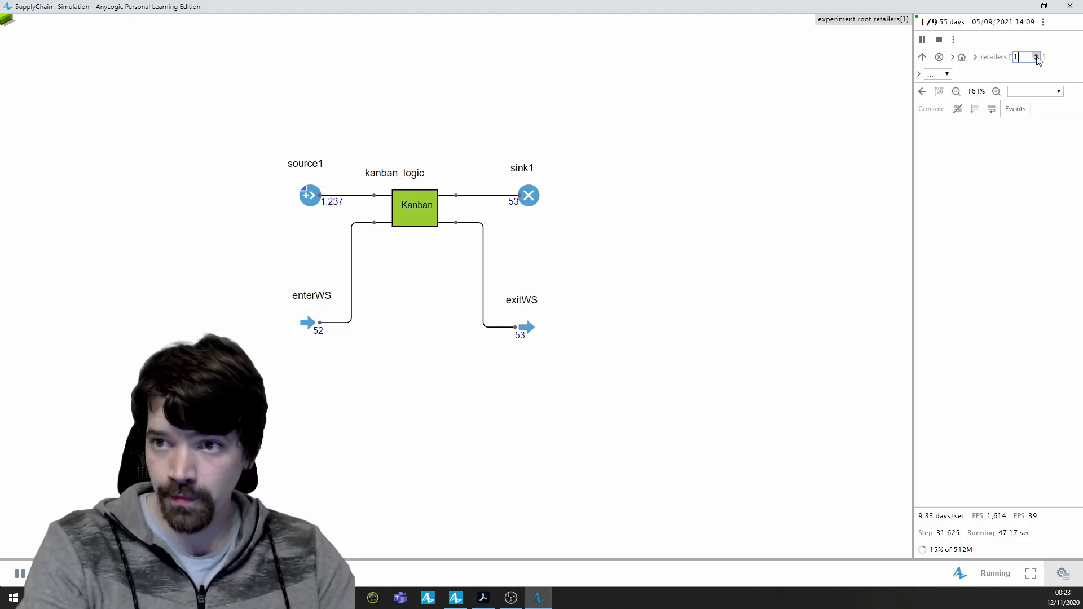
left_click(1036, 55)
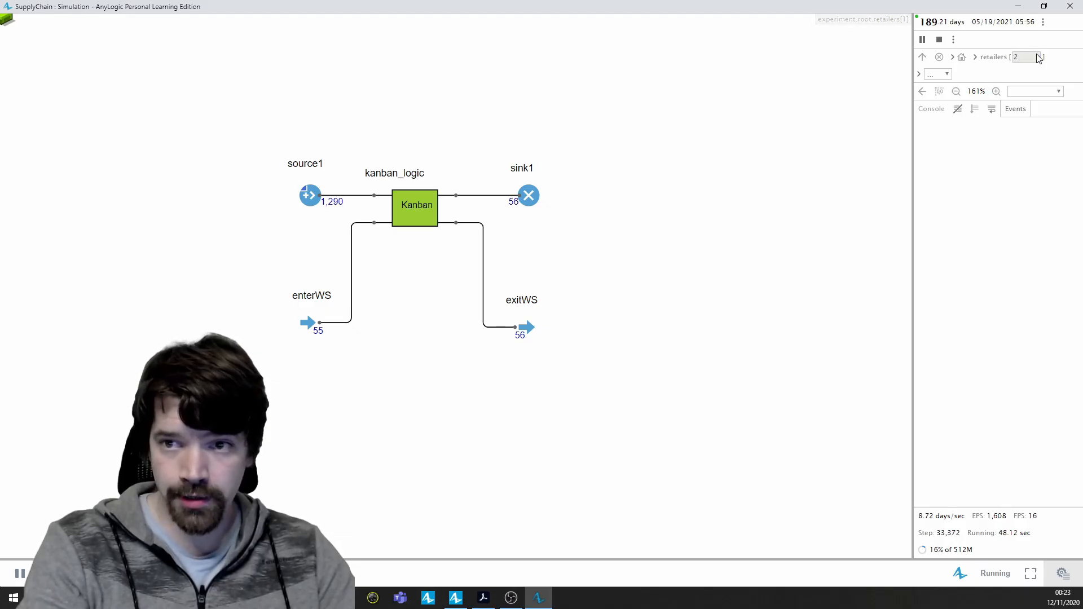
left_click(923, 57)
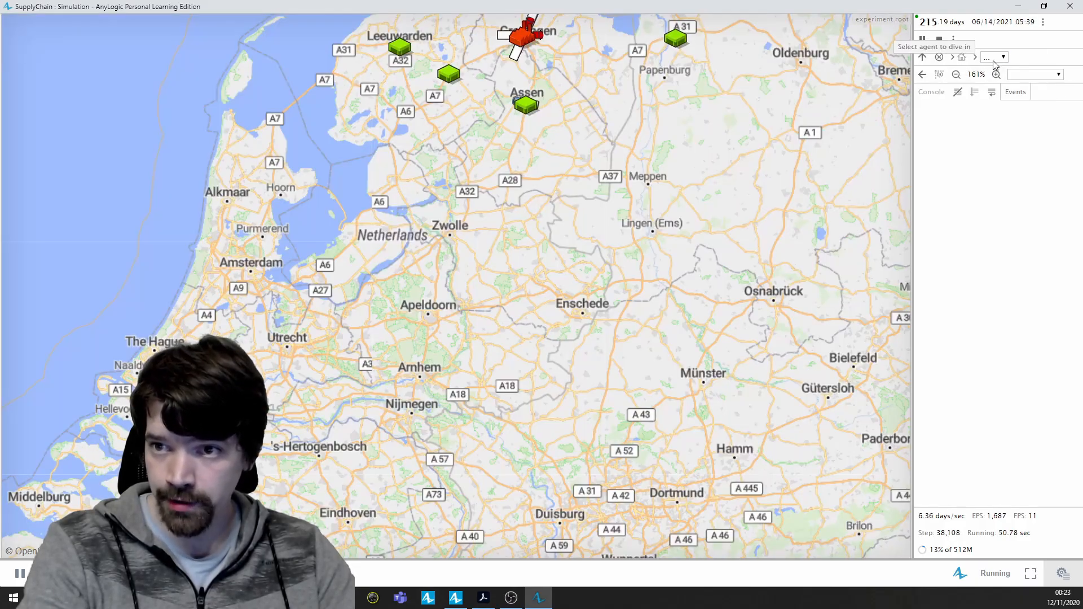
Examine the order and truck flow inside the running wholesaler agent, and return to the main map
left_click(994, 57)
left_click(999, 91)
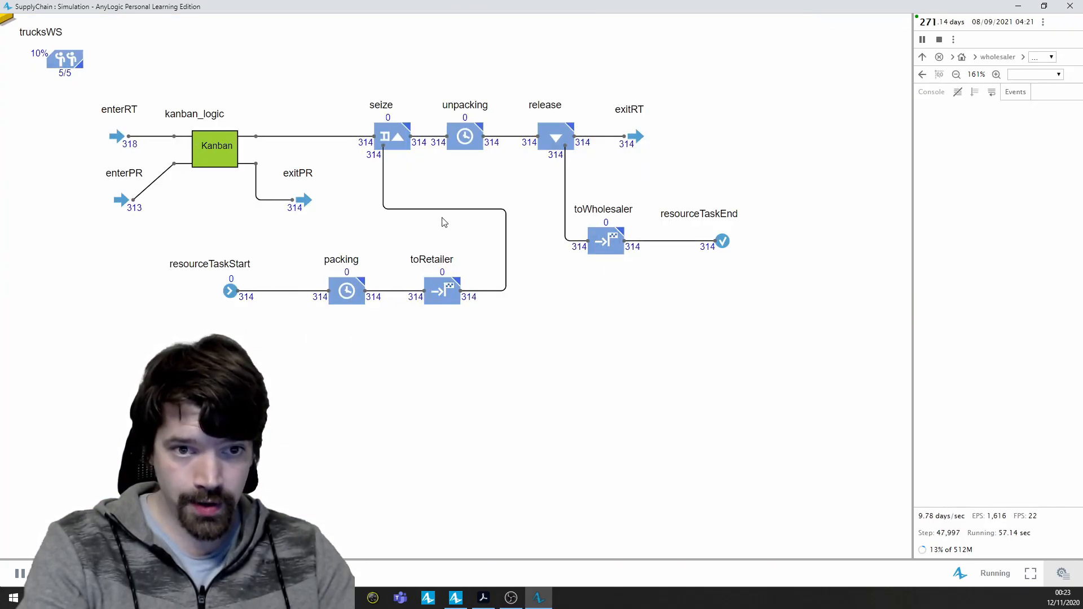
left_click(922, 57)
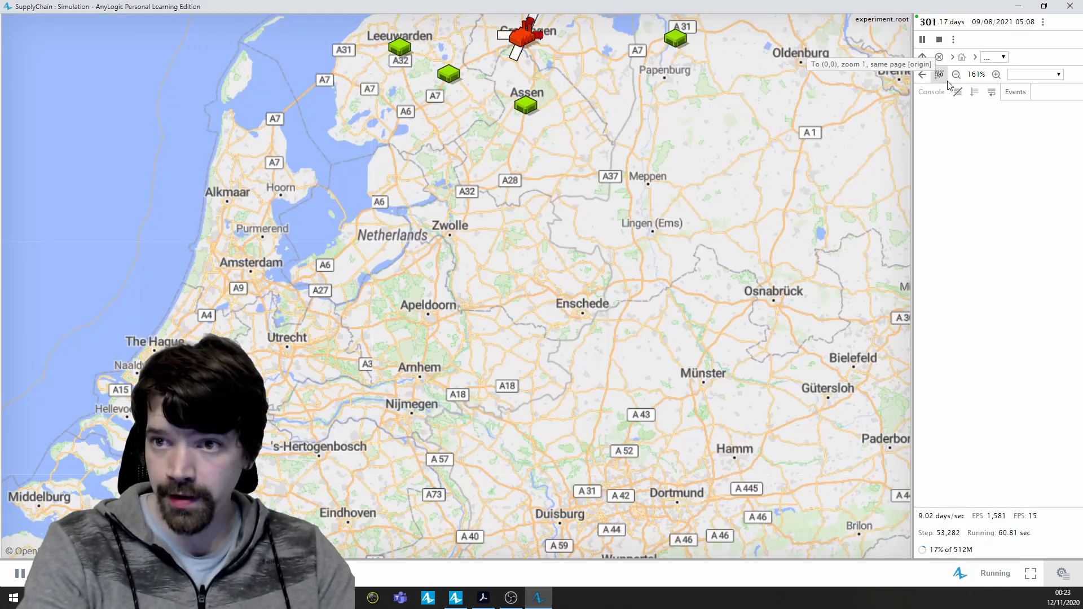
Examine the kanban, processing station and shipping flow inside the running producer agent, and return to the supply chain map
left_click(994, 59)
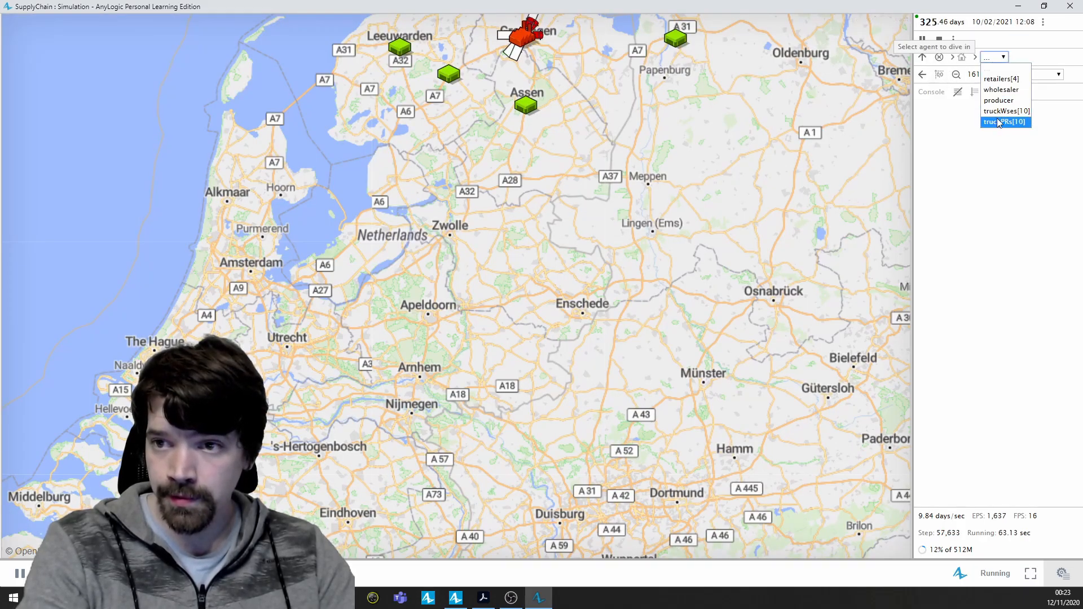
left_click(999, 100)
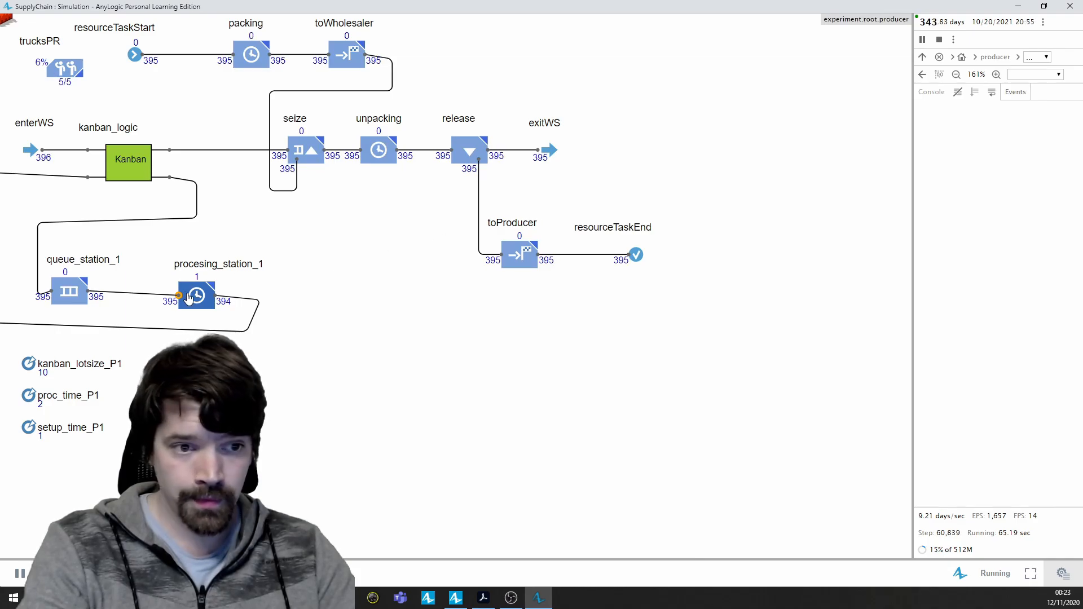
left_click_drag(153, 258, 297, 339)
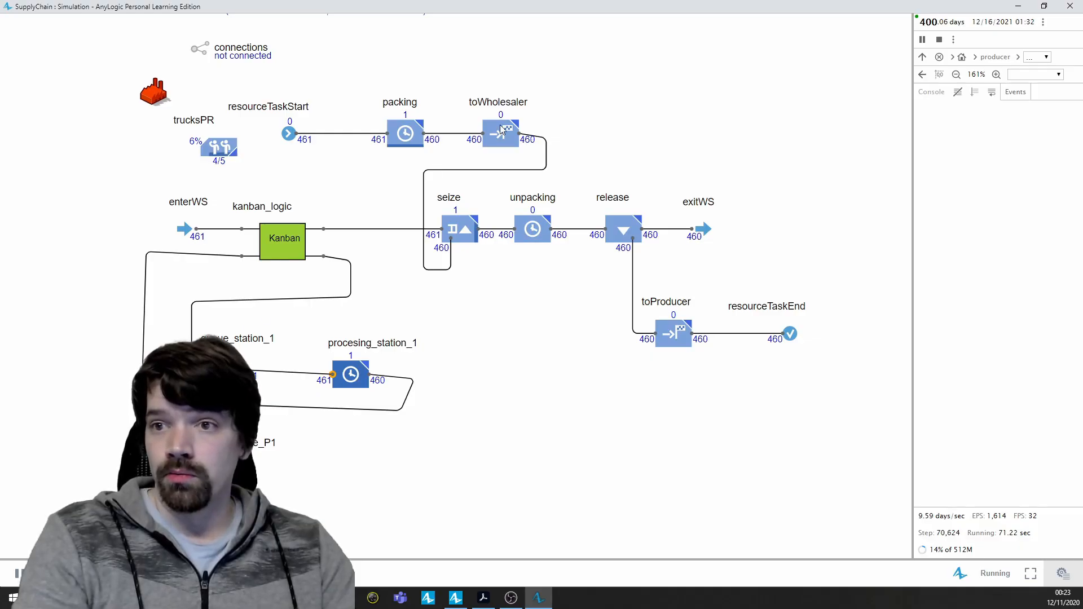
left_click(922, 59)
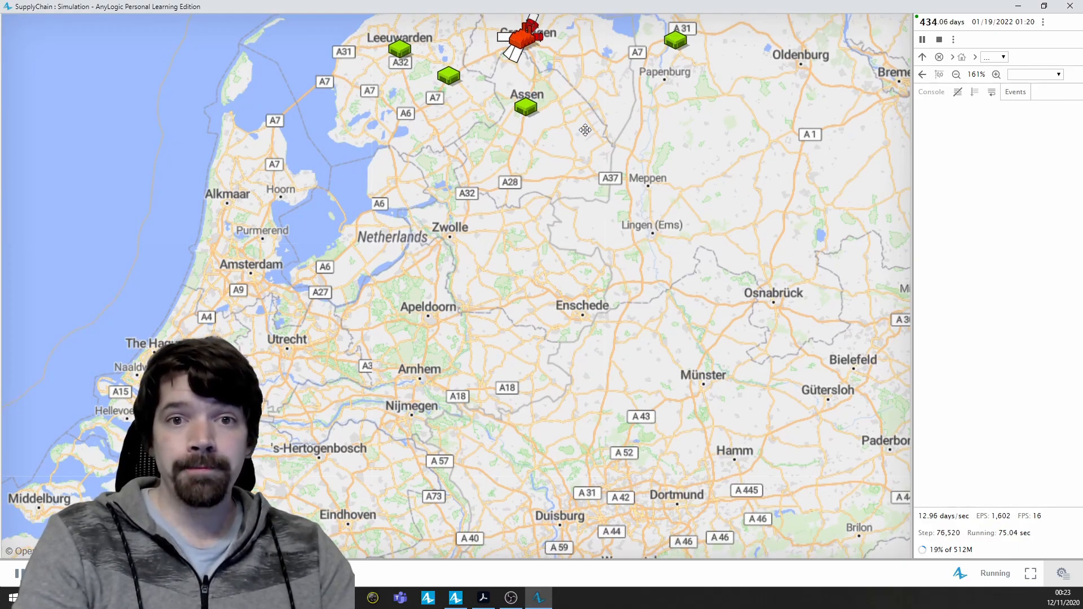
scroll(577, 212, "up", 5)
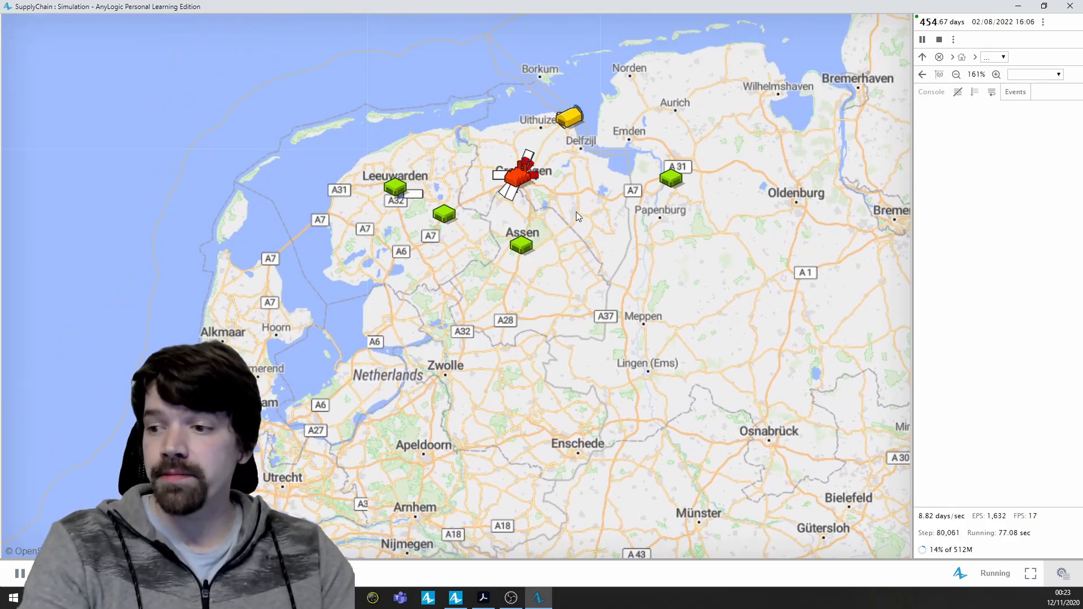